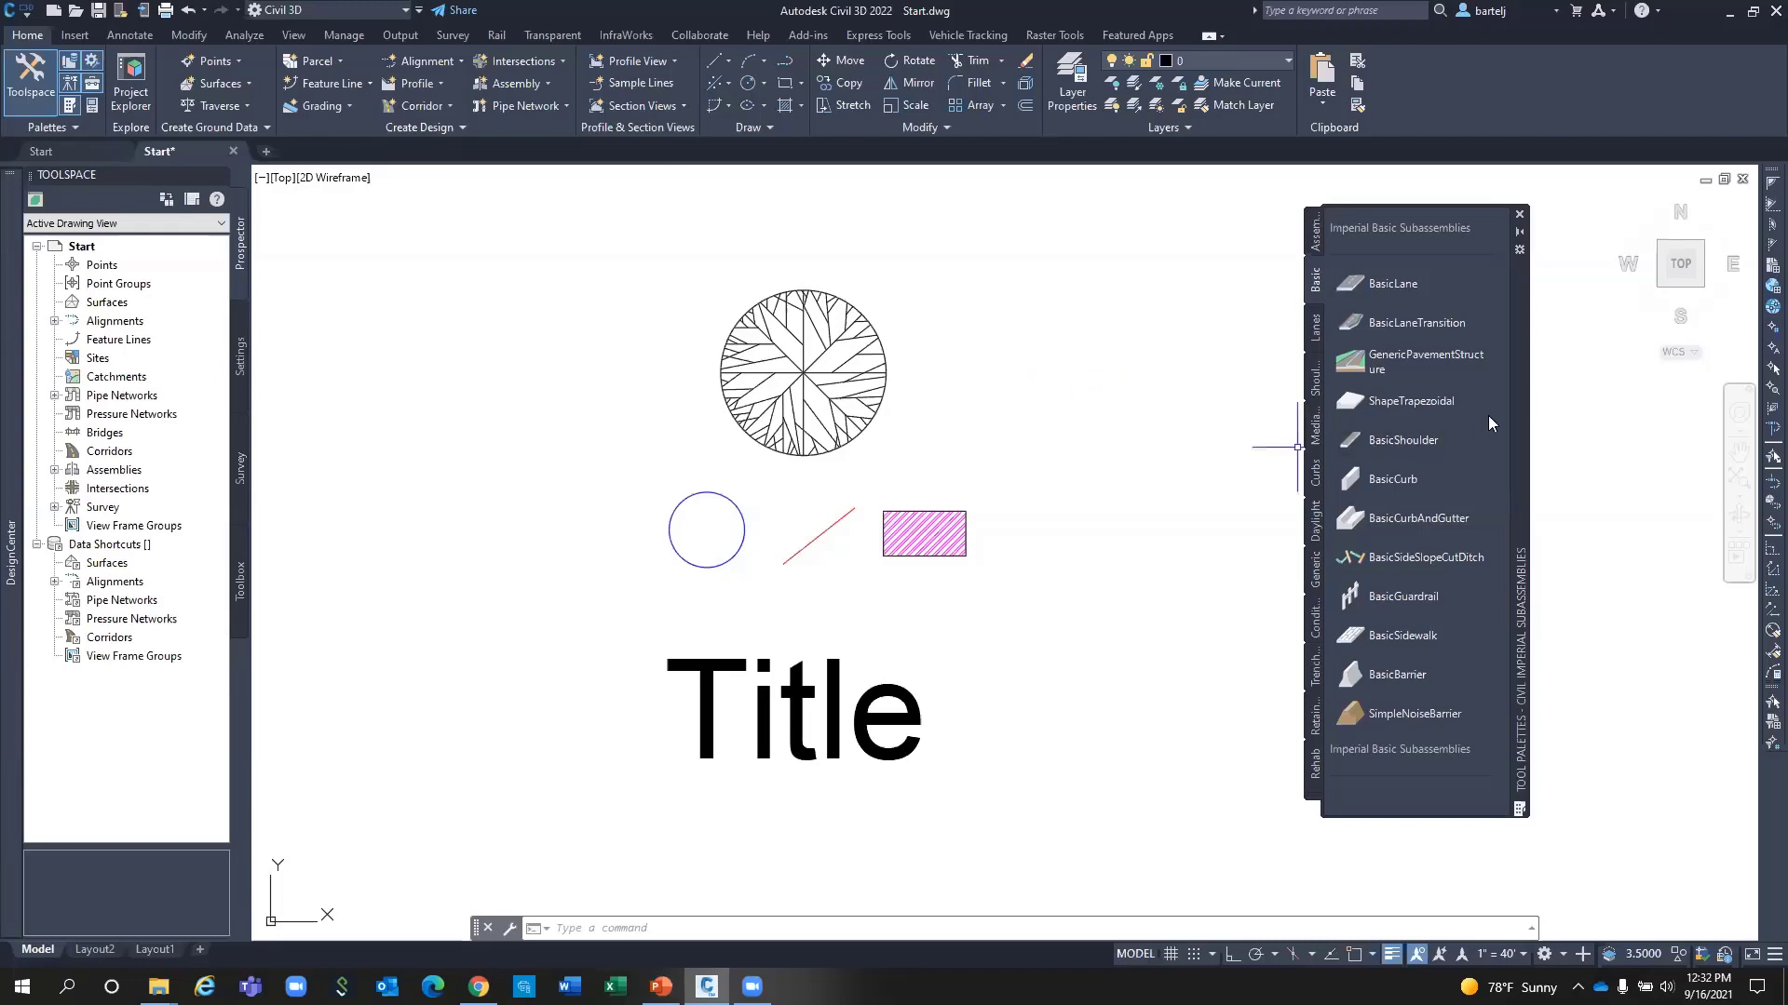
Toggle the Tool Palettes window off and on several times, leaving it displayed over the drawing.
{"action": "left_click_drag", "start_coordinate": [1514, 402], "coordinate": [1502, 410]}
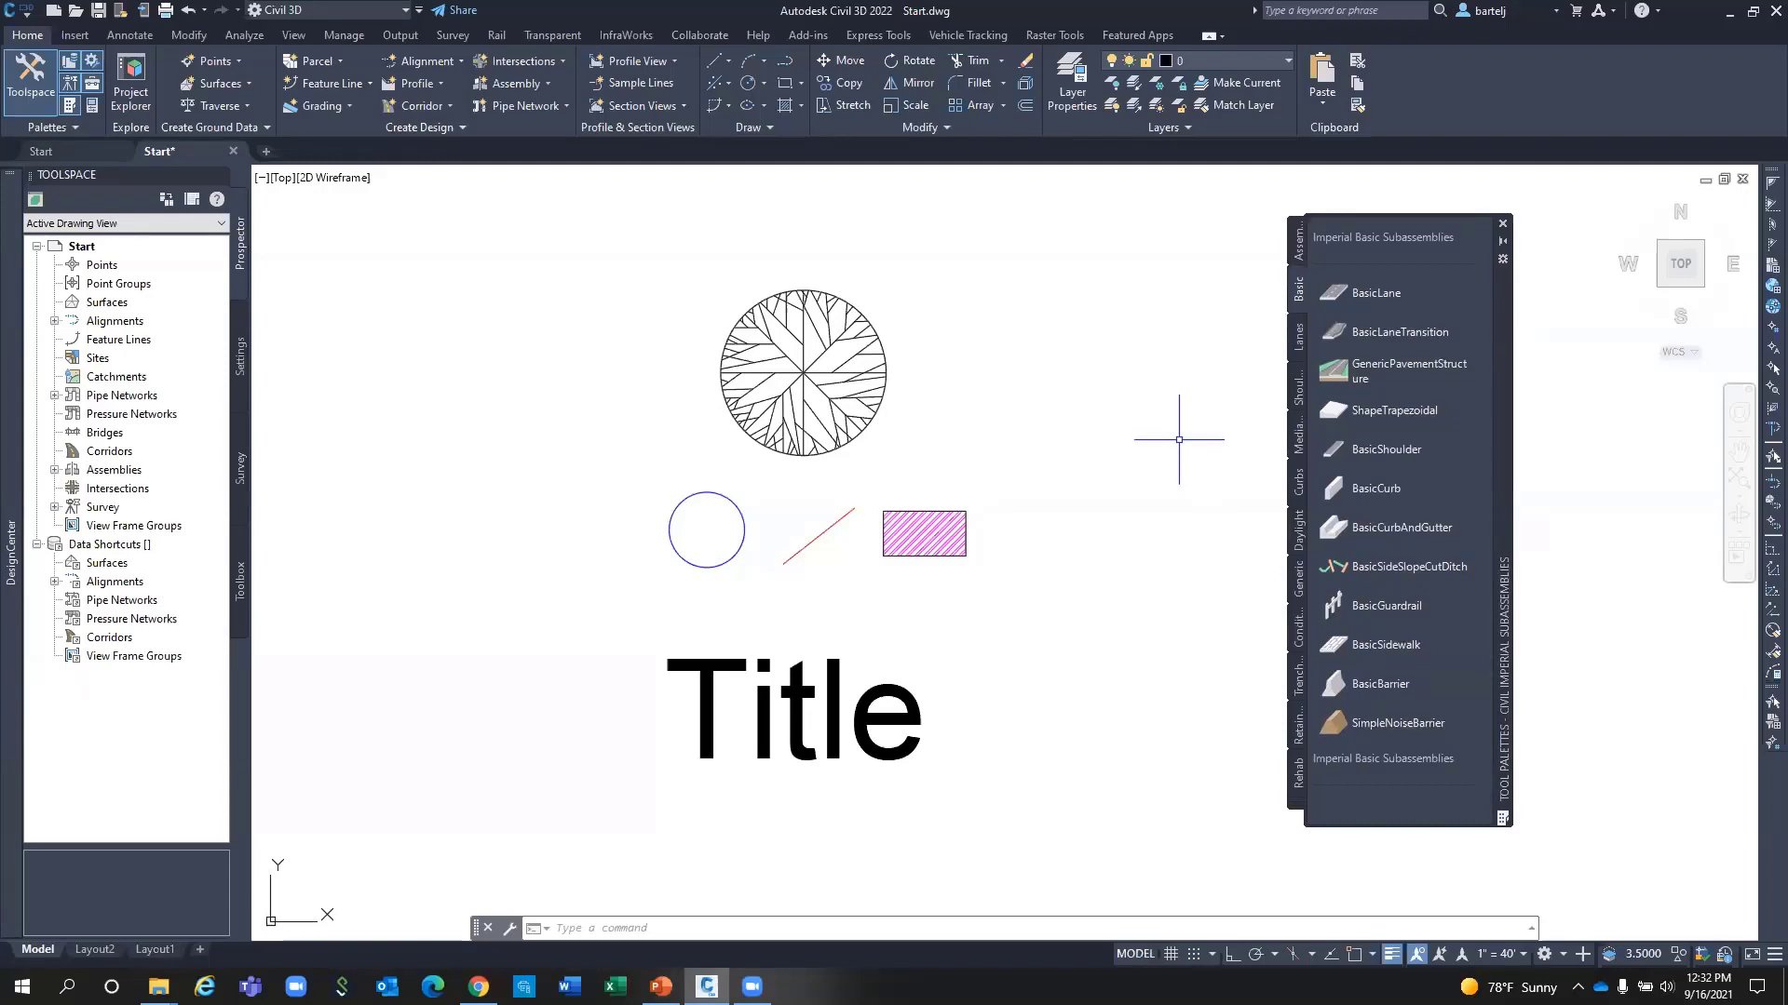
{"action": "key", "text": "ctrl+3"}
{"action": "key", "text": "ctrl+3"}
{"action": "key", "text": "ctrl+3"}
{"action": "key", "text": "ctrl+3"}
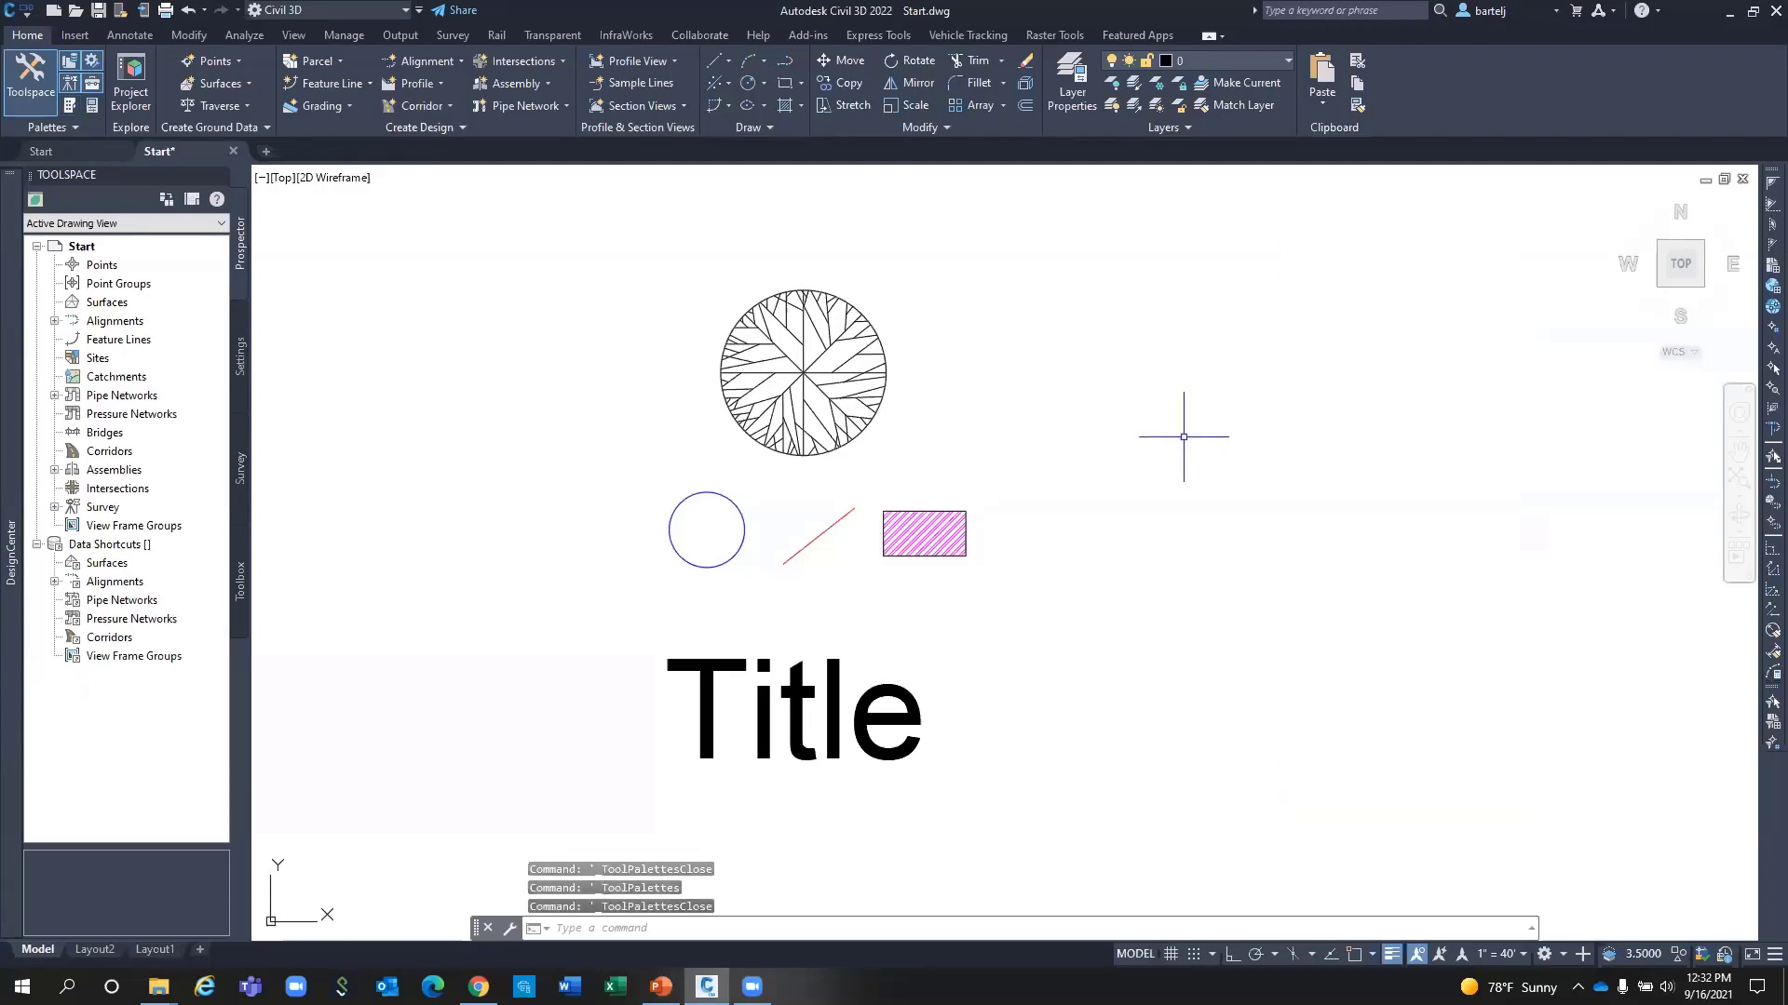
{"action": "key", "text": "ctrl+3"}
{"action": "key", "text": "ctrl+3"}
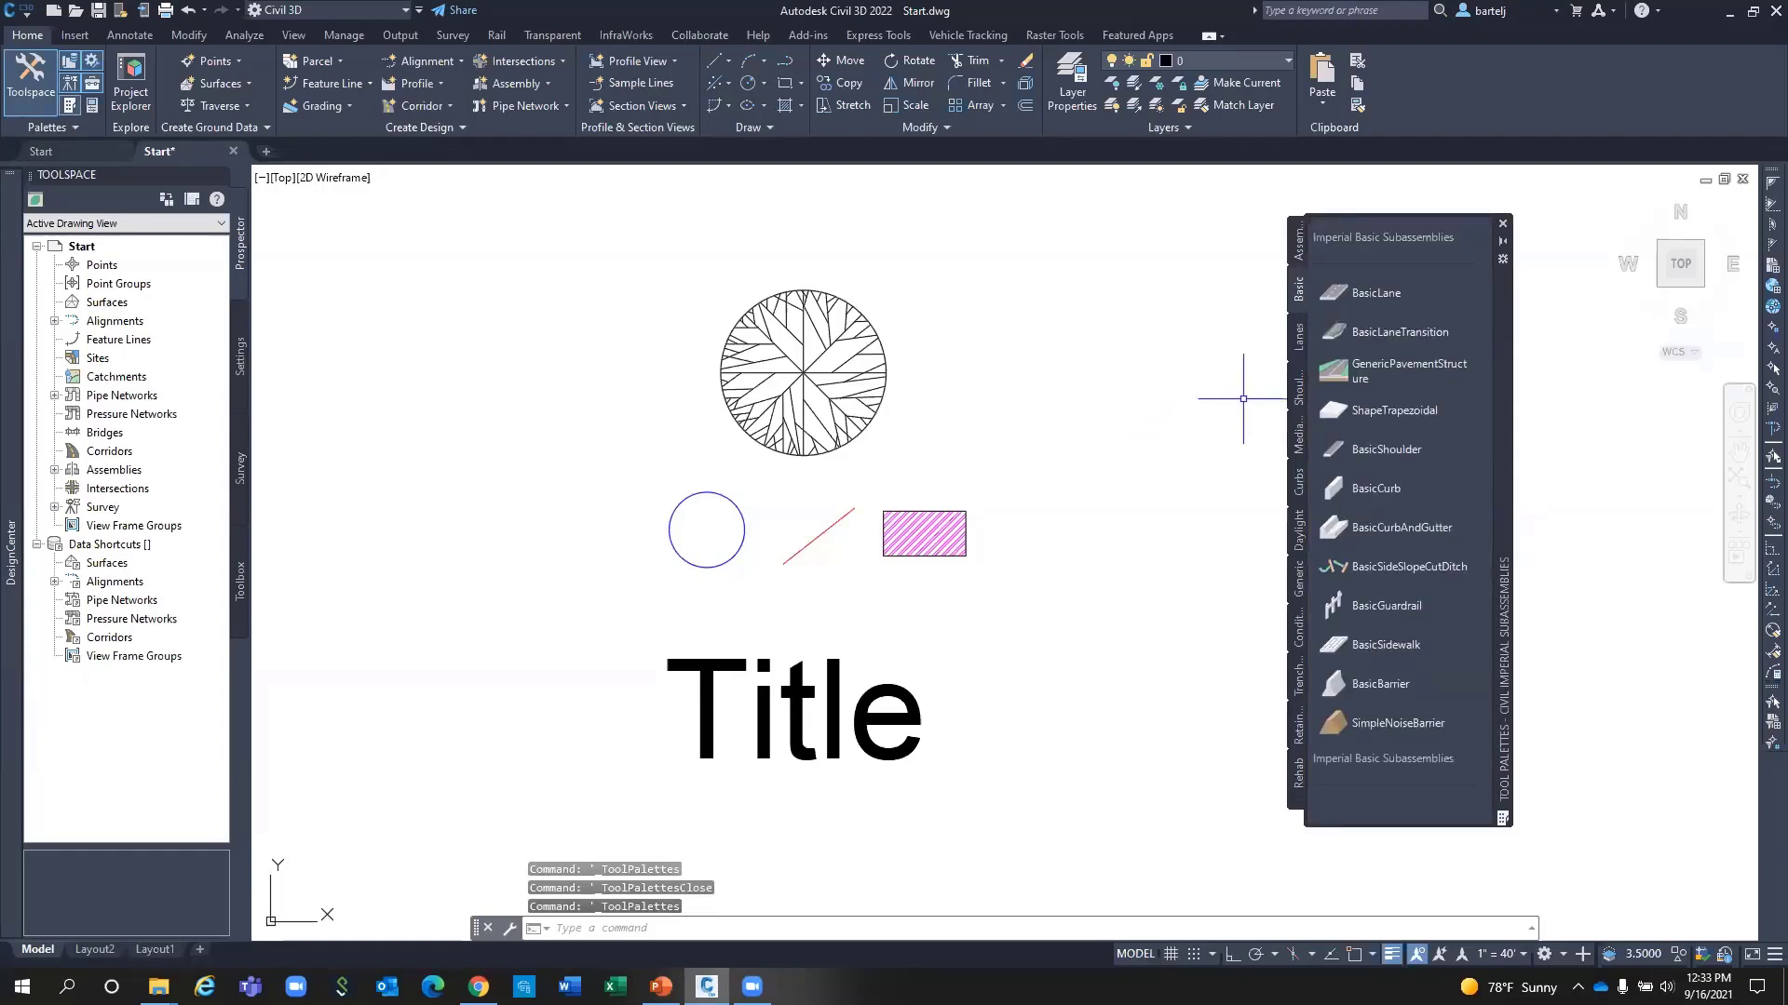
Move the Tool Palettes window across the drawing to sit beside the Toolspace, and return it to the opposite side.
{"action": "right_click", "coordinate": [1504, 428]}
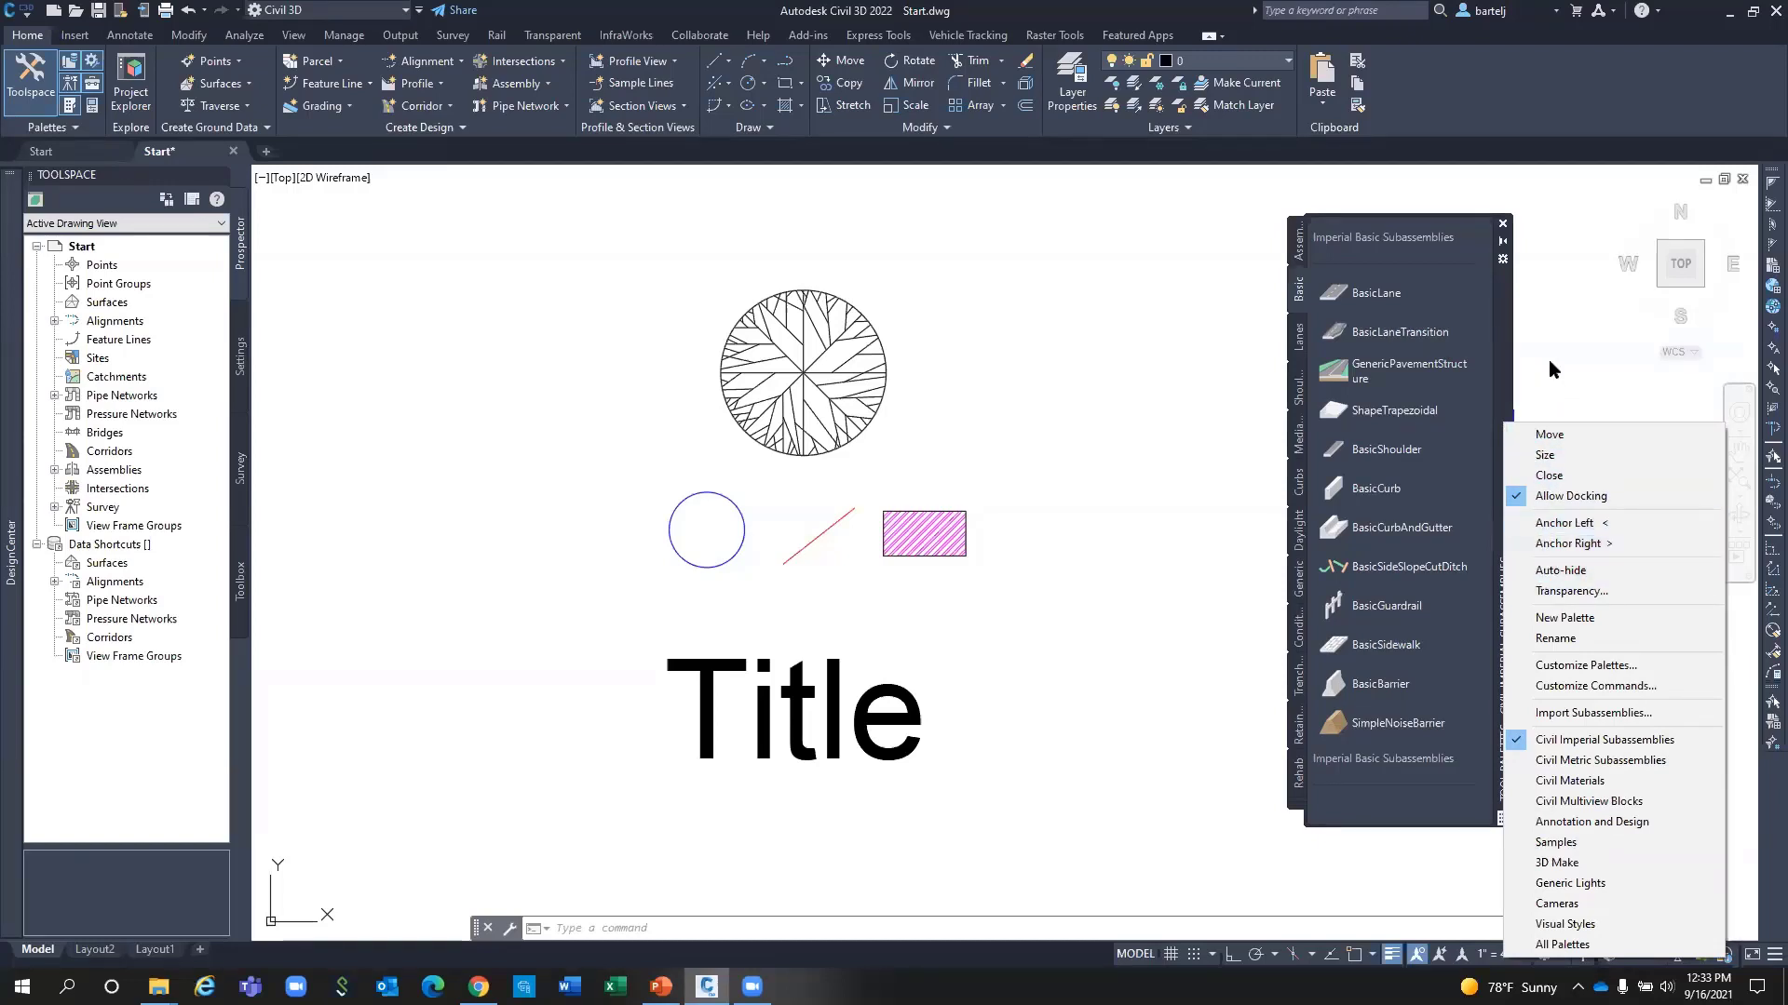
{"action": "left_click", "coordinate": [1505, 354]}
{"action": "mouse_move", "coordinate": [1505, 353]}
{"action": "left_mouse_down"}
{"action": "mouse_move", "coordinate": [984, 311]}
{"action": "mouse_move", "coordinate": [449, 226]}
{"action": "mouse_move", "coordinate": [276, 311]}
{"action": "mouse_move", "coordinate": [407, 343]}
{"action": "mouse_move", "coordinate": [261, 344]}
{"action": "mouse_move", "coordinate": [446, 343]}
{"action": "mouse_move", "coordinate": [583, 369]}
{"action": "left_mouse_up"}
{"action": "mouse_move", "coordinate": [752, 391]}
{"action": "left_mouse_down"}
{"action": "mouse_move", "coordinate": [1370, 425]}
{"action": "mouse_move", "coordinate": [1505, 375]}
{"action": "mouse_move", "coordinate": [1760, 372]}
{"action": "mouse_move", "coordinate": [1683, 356]}
{"action": "mouse_move", "coordinate": [1638, 298]}
{"action": "mouse_move", "coordinate": [1666, 280]}
{"action": "mouse_move", "coordinate": [485, 91]}
{"action": "mouse_move", "coordinate": [140, 270]}
{"action": "mouse_move", "coordinate": [293, 290]}
{"action": "mouse_move", "coordinate": [335, 335]}
{"action": "mouse_move", "coordinate": [420, 353]}
{"action": "left_mouse_up"}
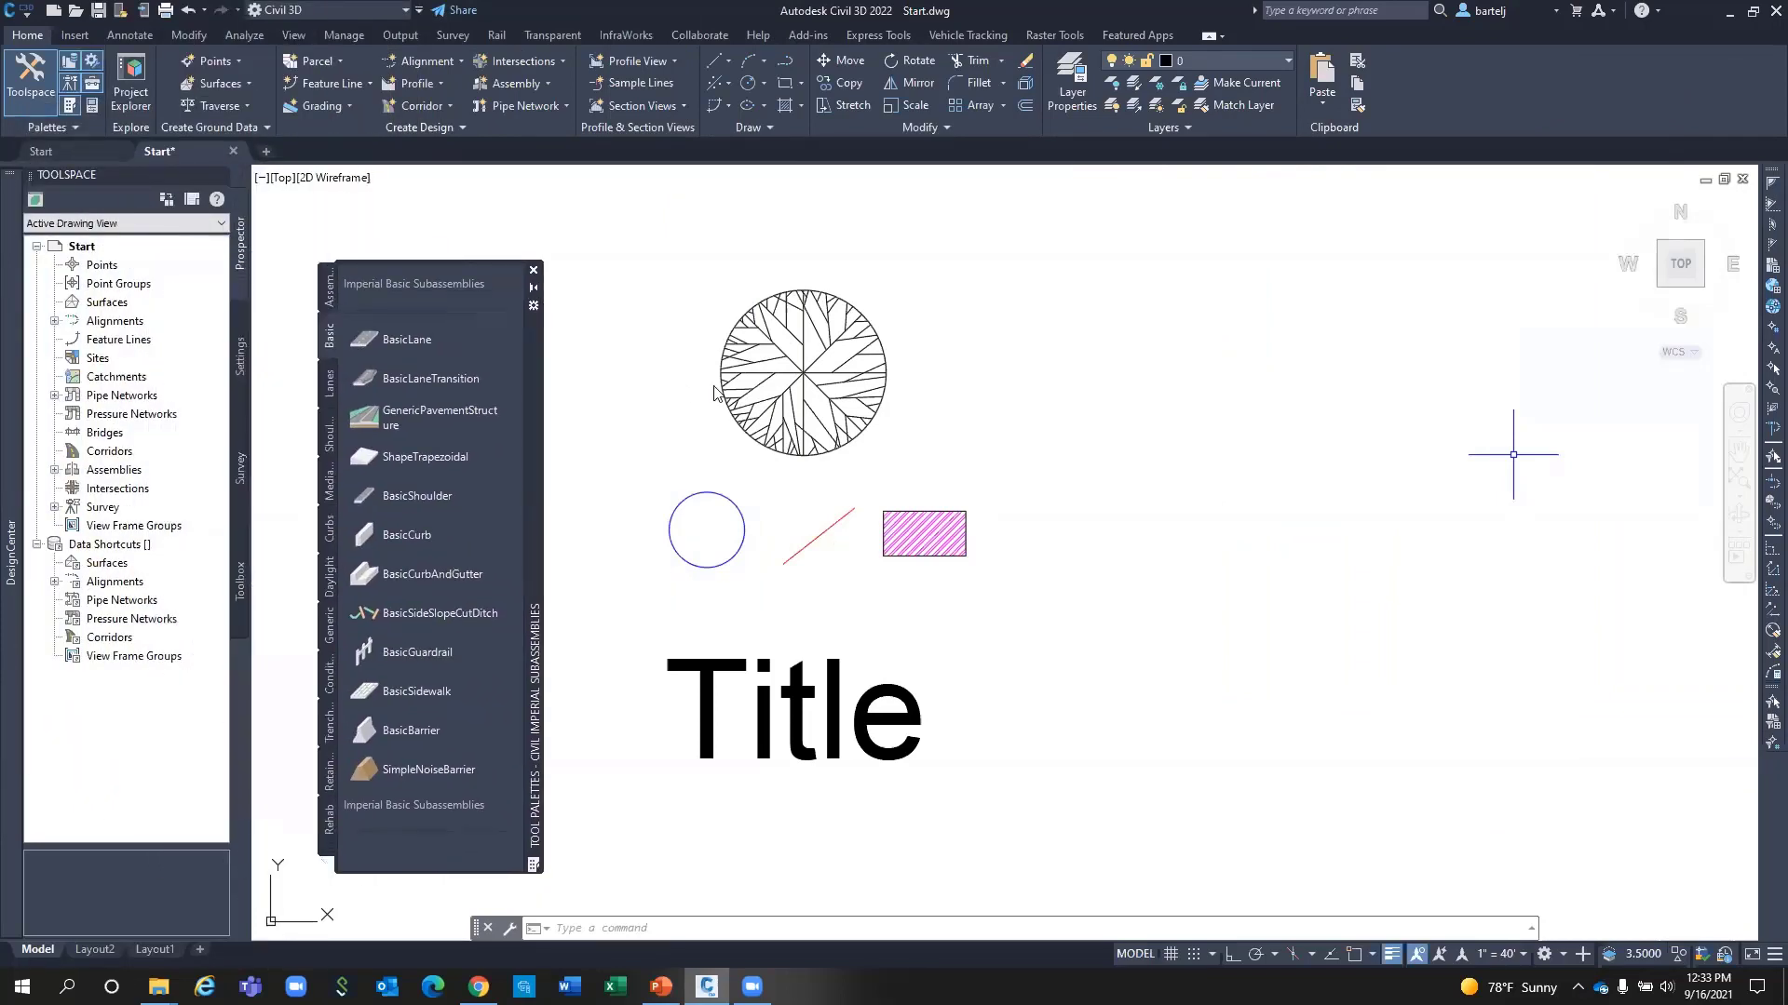
{"action": "mouse_move", "coordinate": [537, 403]}
{"action": "left_mouse_down"}
{"action": "mouse_move", "coordinate": [445, 384]}
{"action": "mouse_move", "coordinate": [757, 427]}
{"action": "mouse_move", "coordinate": [1433, 396]}
{"action": "mouse_move", "coordinate": [1509, 375]}
{"action": "mouse_move", "coordinate": [1491, 363]}
{"action": "left_mouse_up"}
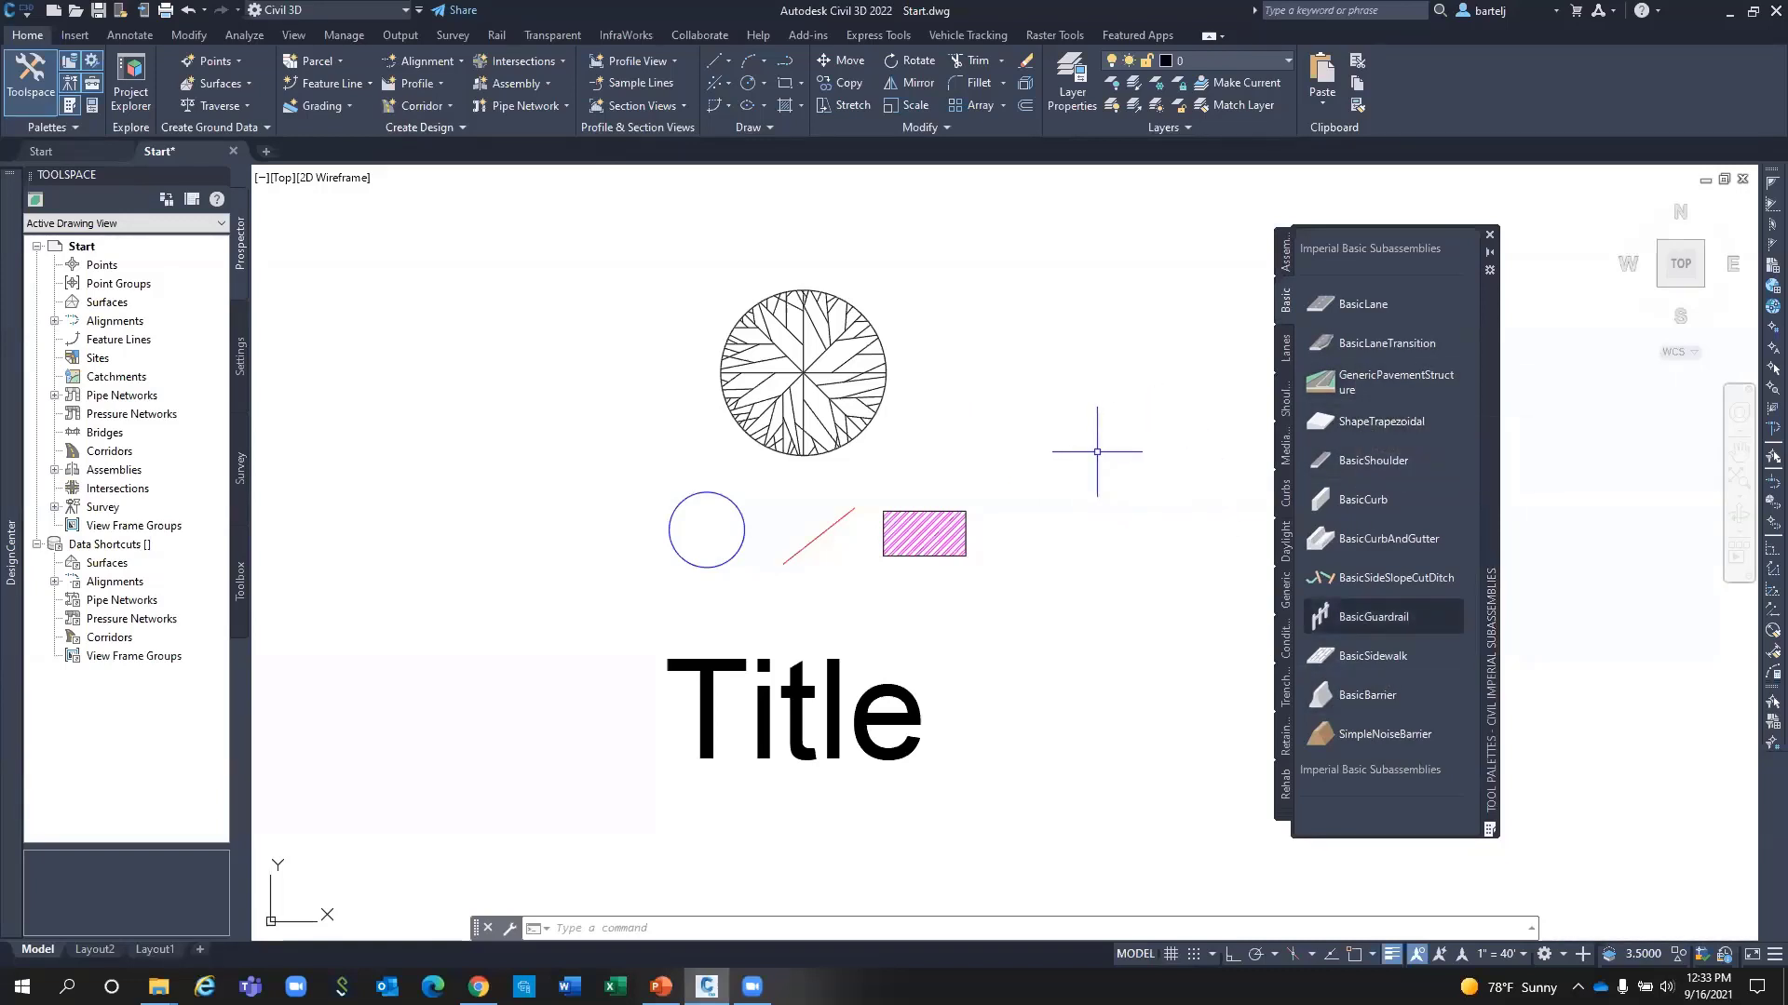
Open the program options and expand the Tool Palettes File Locations entry to check its folder path.
{"action": "type", "text": "options"}
{"action": "key", "text": "Return"}
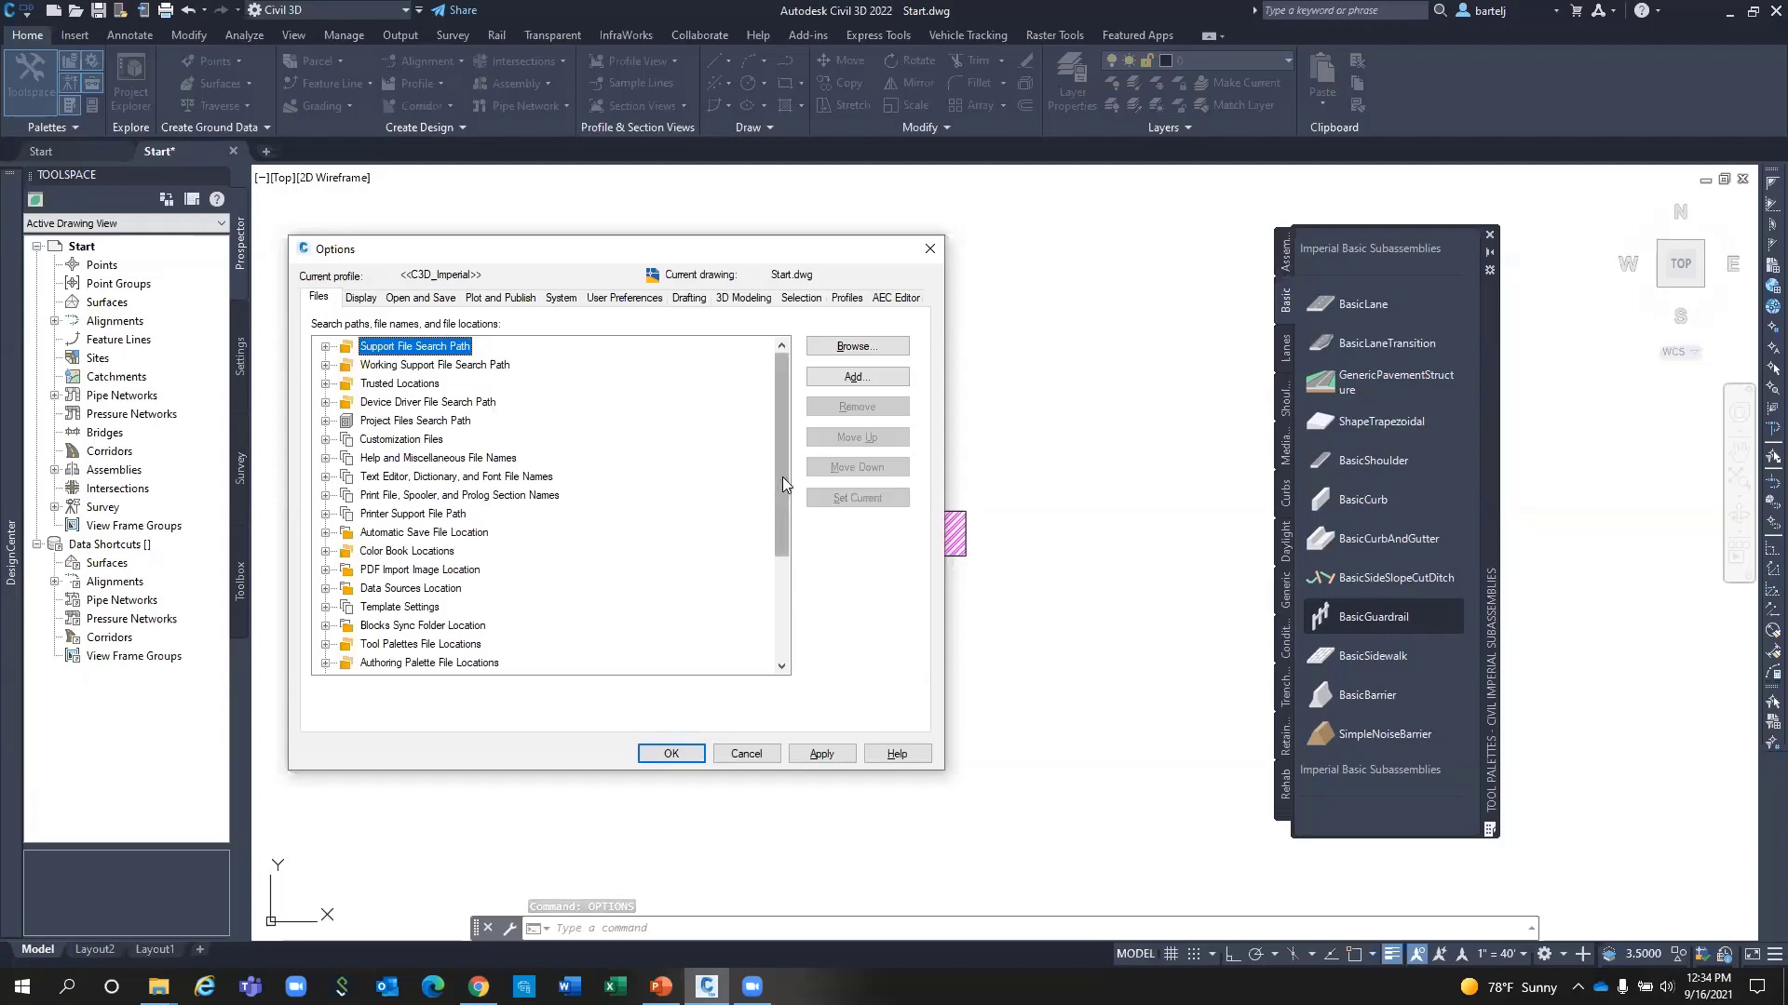
{"action": "left_click", "coordinate": [324, 646]}
{"action": "left_click_drag", "start_coordinate": [776, 508], "coordinate": [789, 586]}
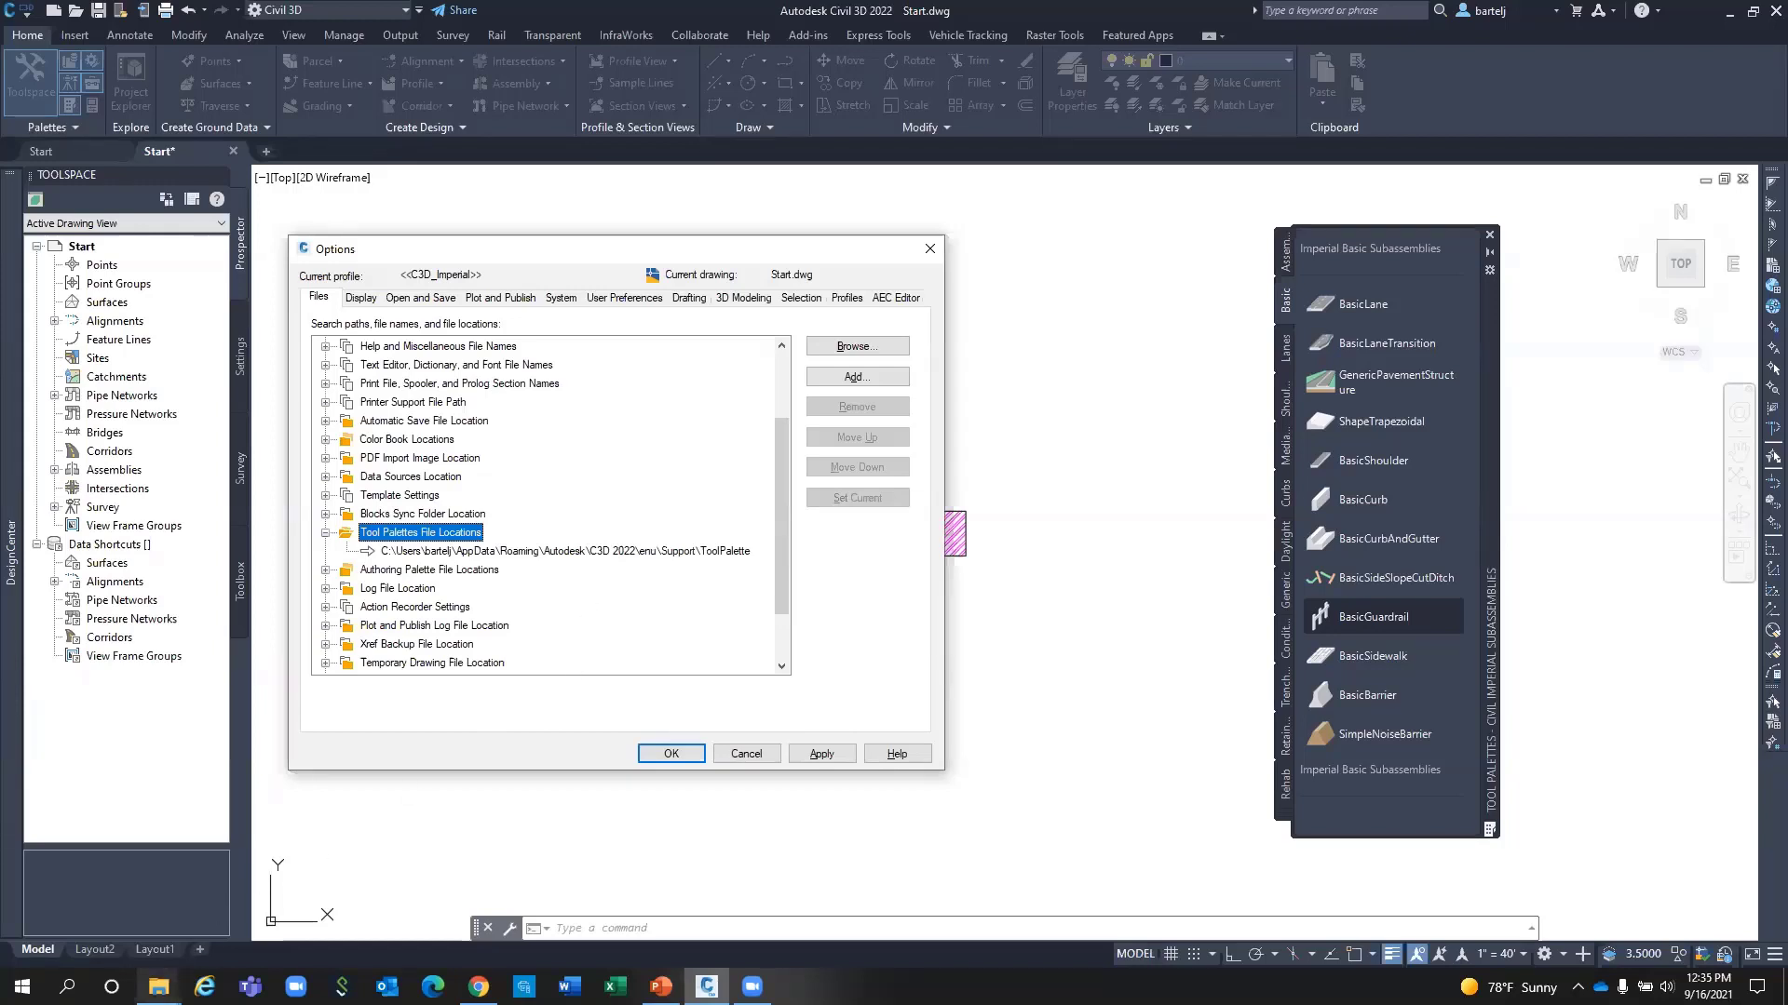
Switch to the ToolPalette folder in File Explorer and place its window beside the Options dialog.
{"action": "mouse_move", "coordinate": [158, 986]}
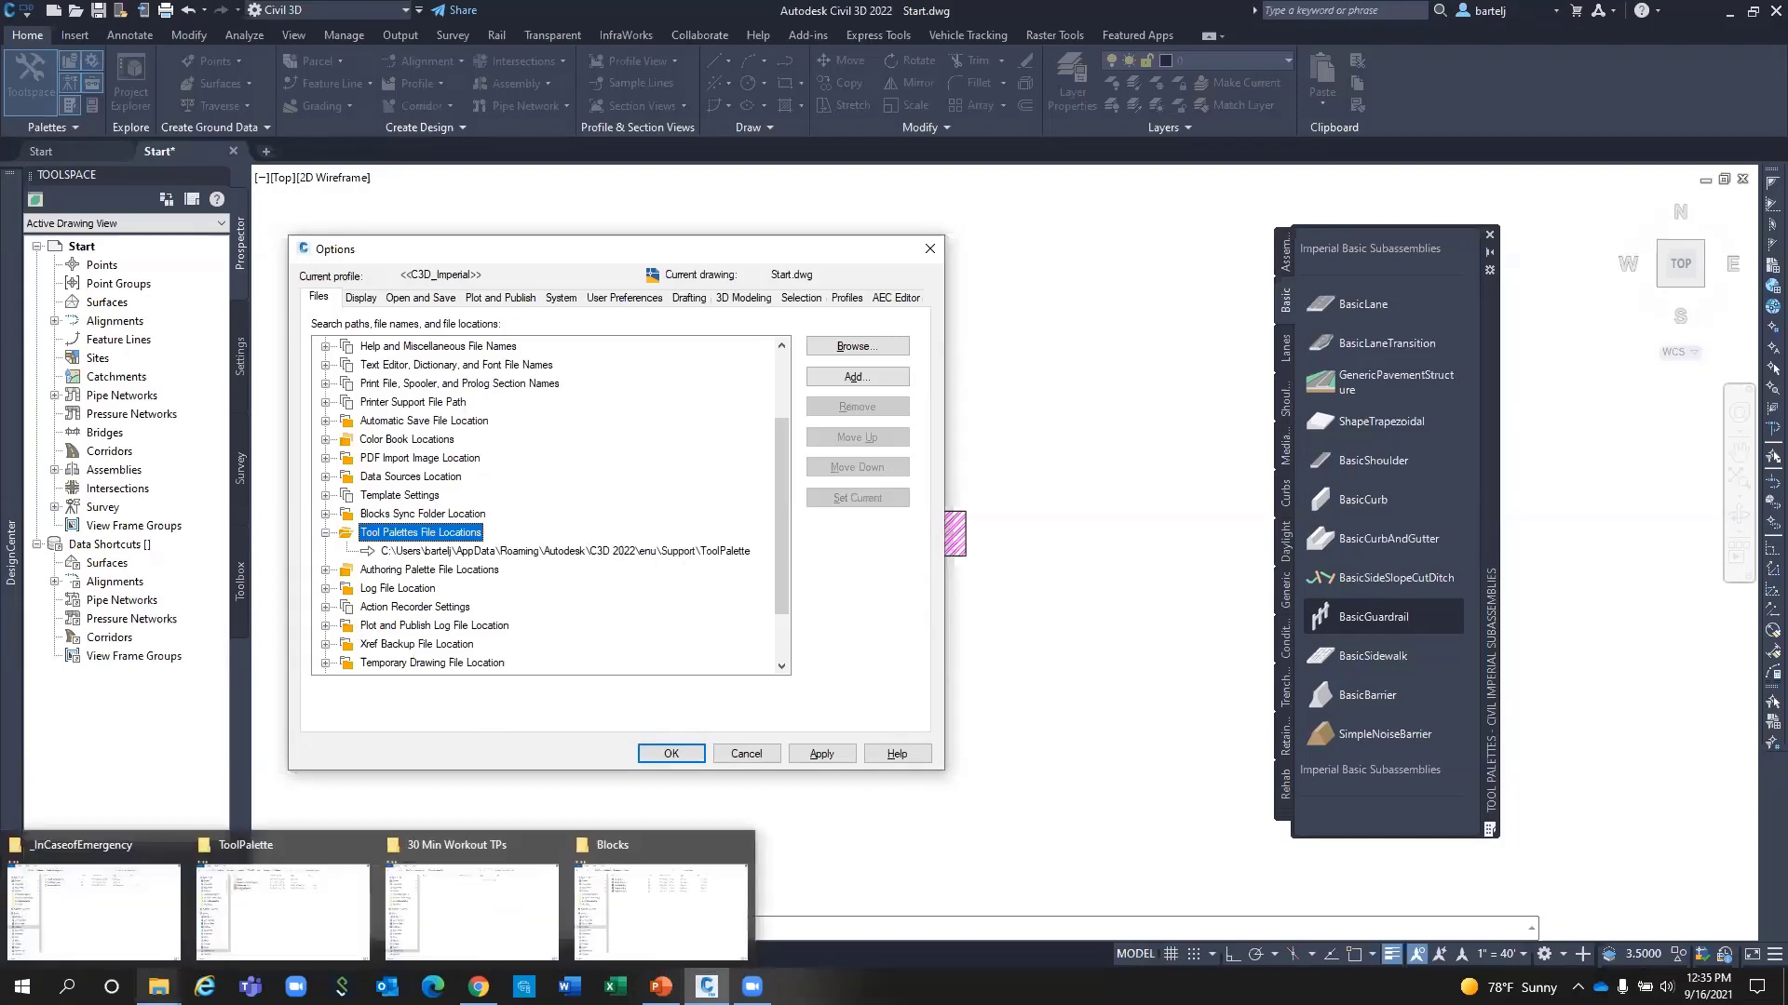
{"action": "left_click", "coordinate": [340, 902]}
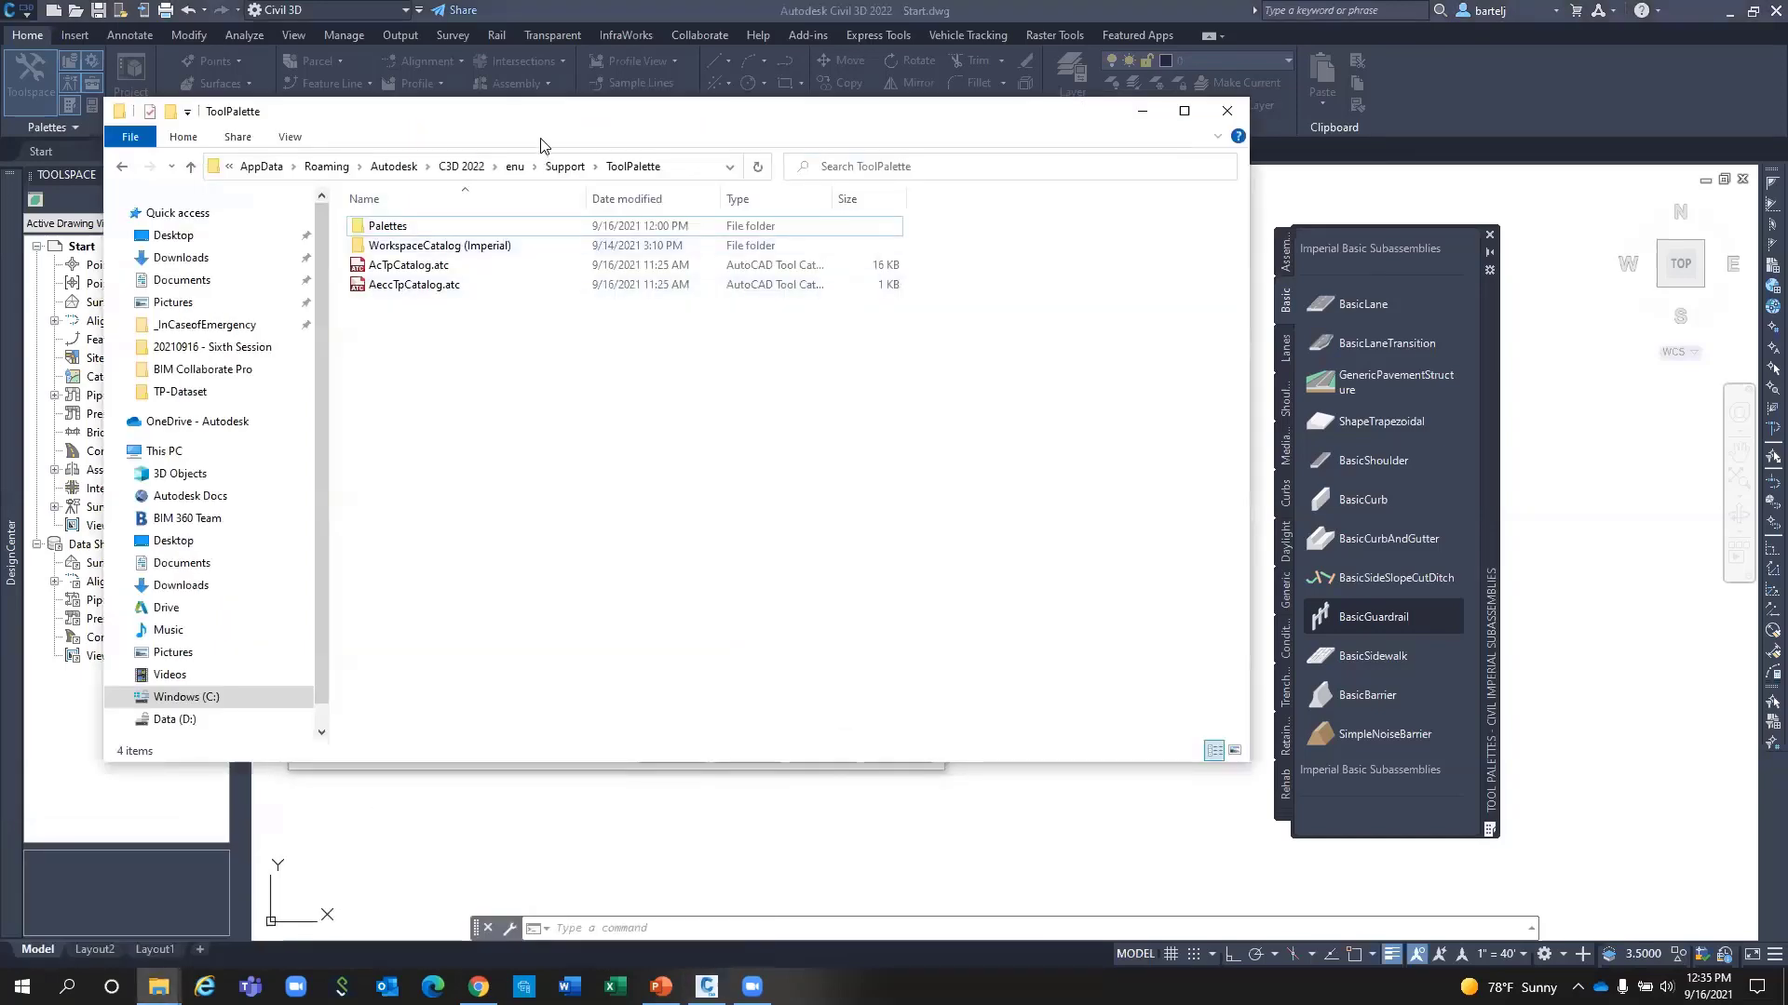
{"action": "left_click_drag", "start_coordinate": [544, 130], "coordinate": [1283, 176]}
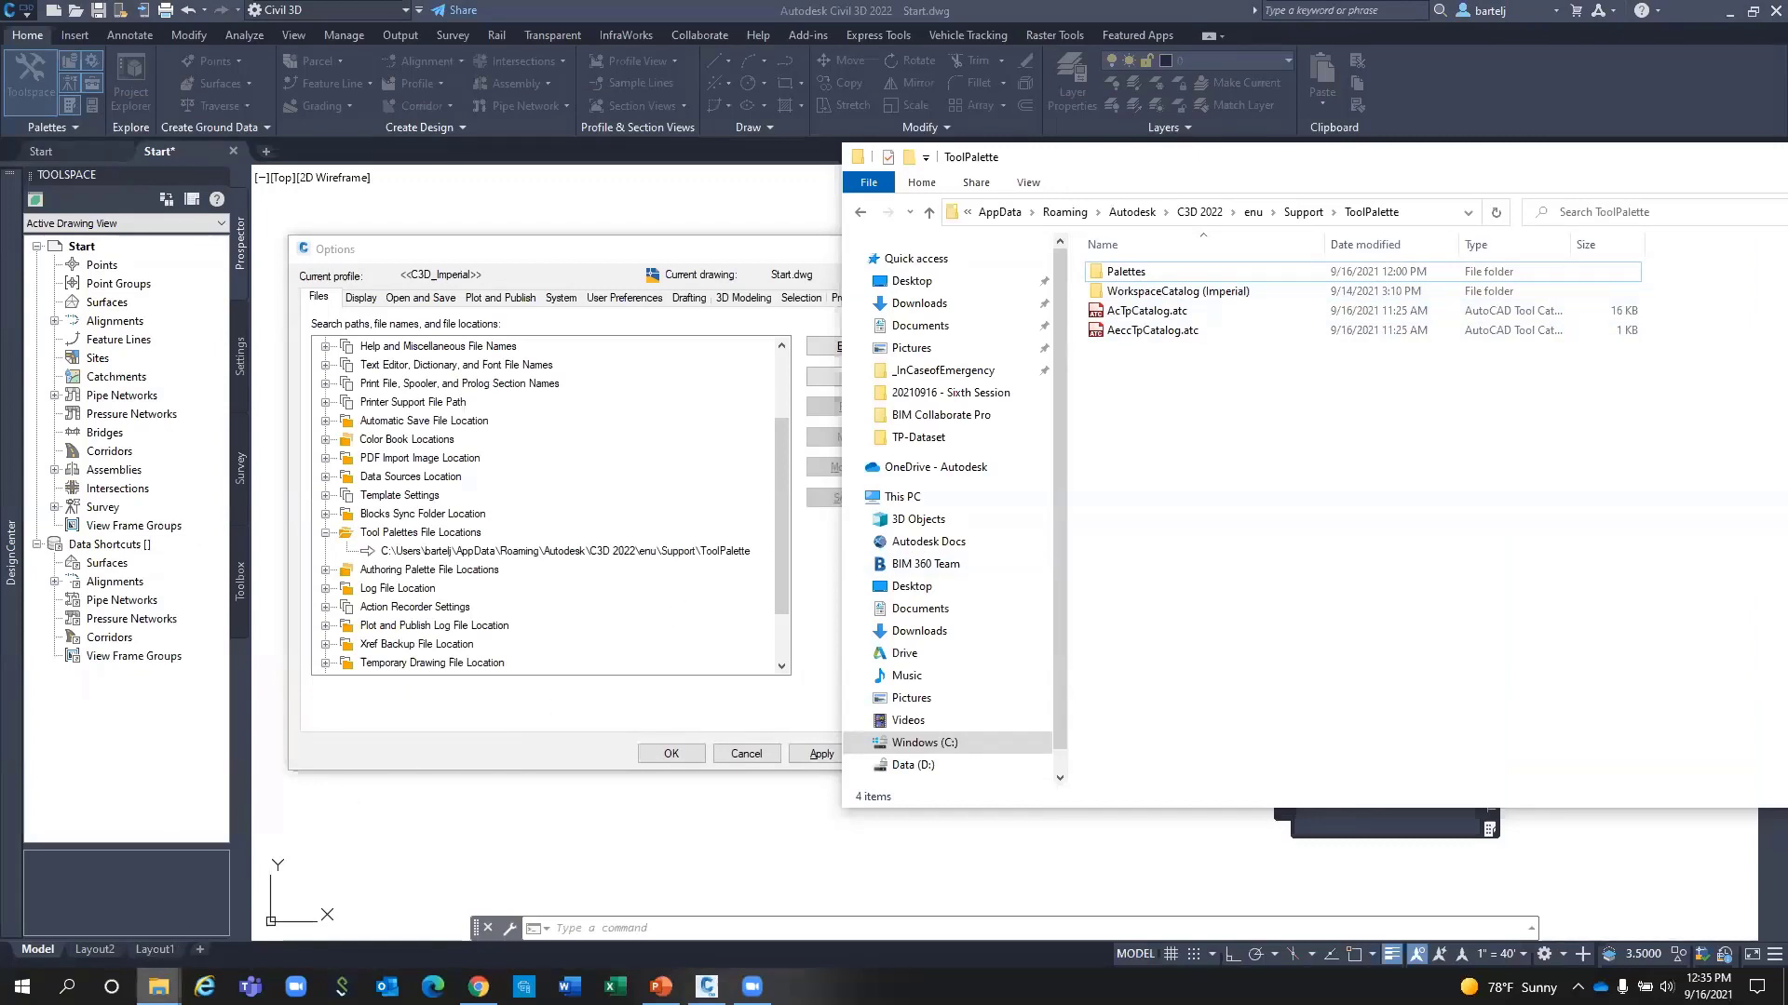
Open the ToolPalette Folder backup inside _InCaseofEmergency and compare it with the original ToolPalette folder.
{"action": "mouse_move", "coordinate": [158, 986]}
{"action": "left_click", "coordinate": [115, 927]}
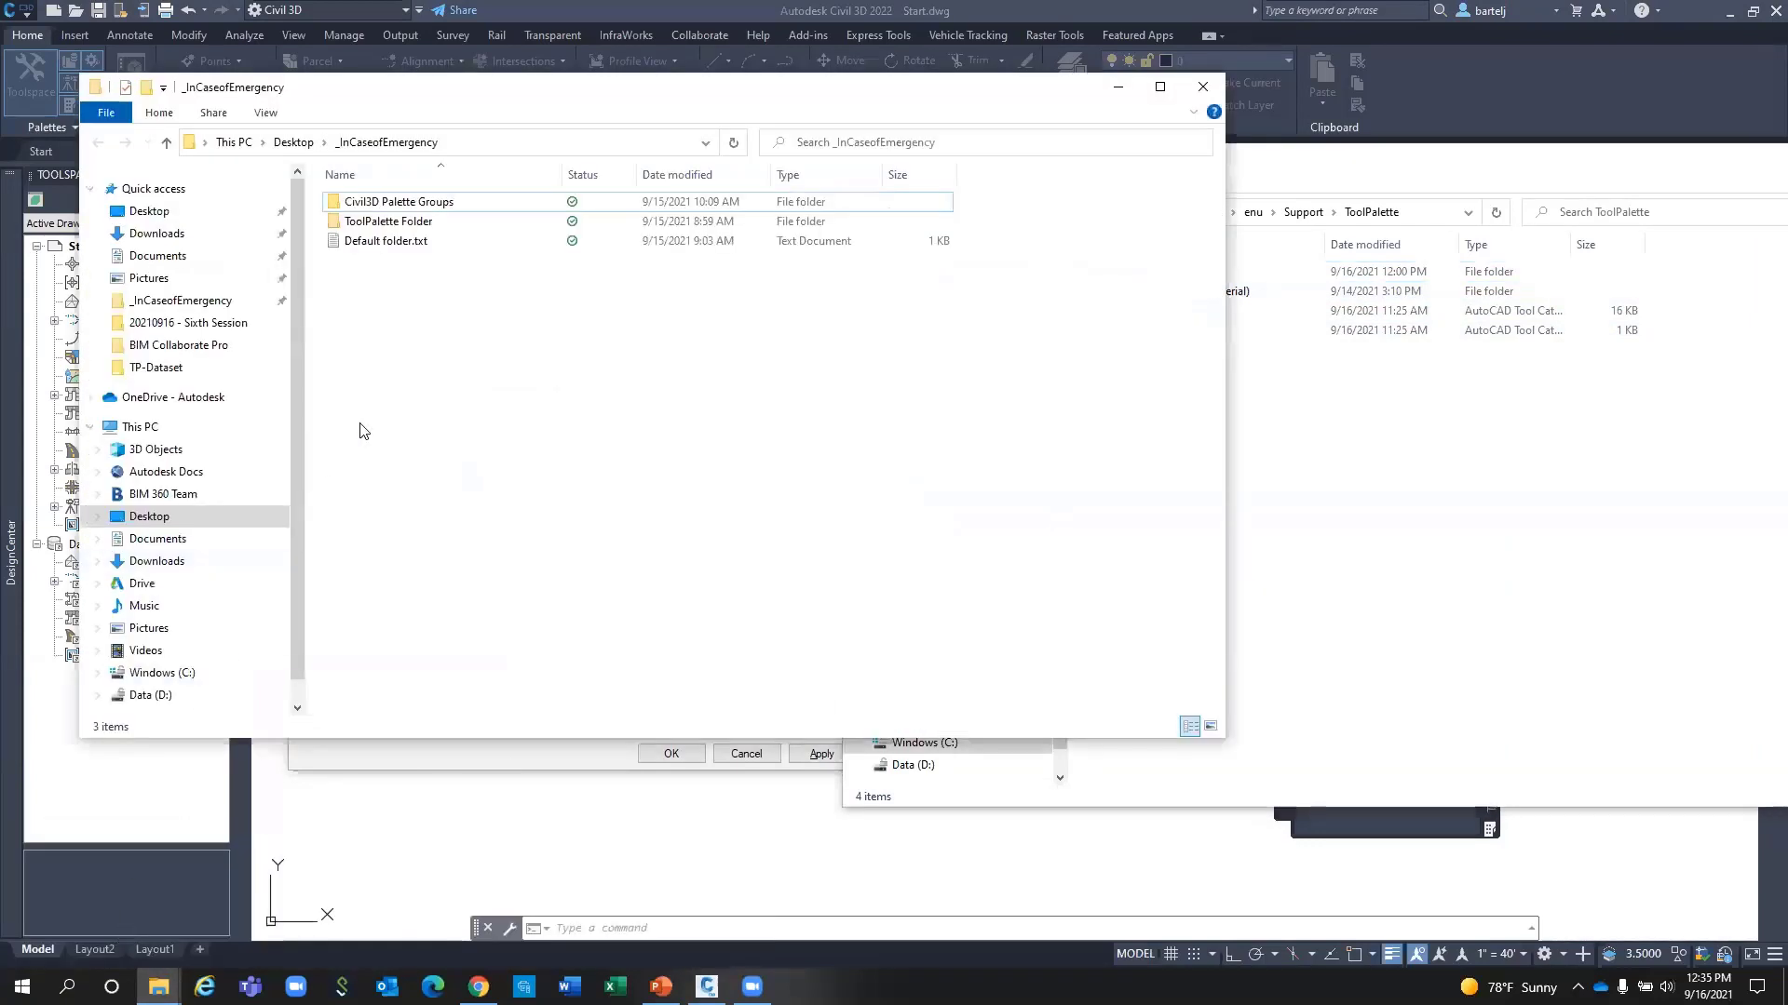
{"action": "double_click", "coordinate": [429, 227]}
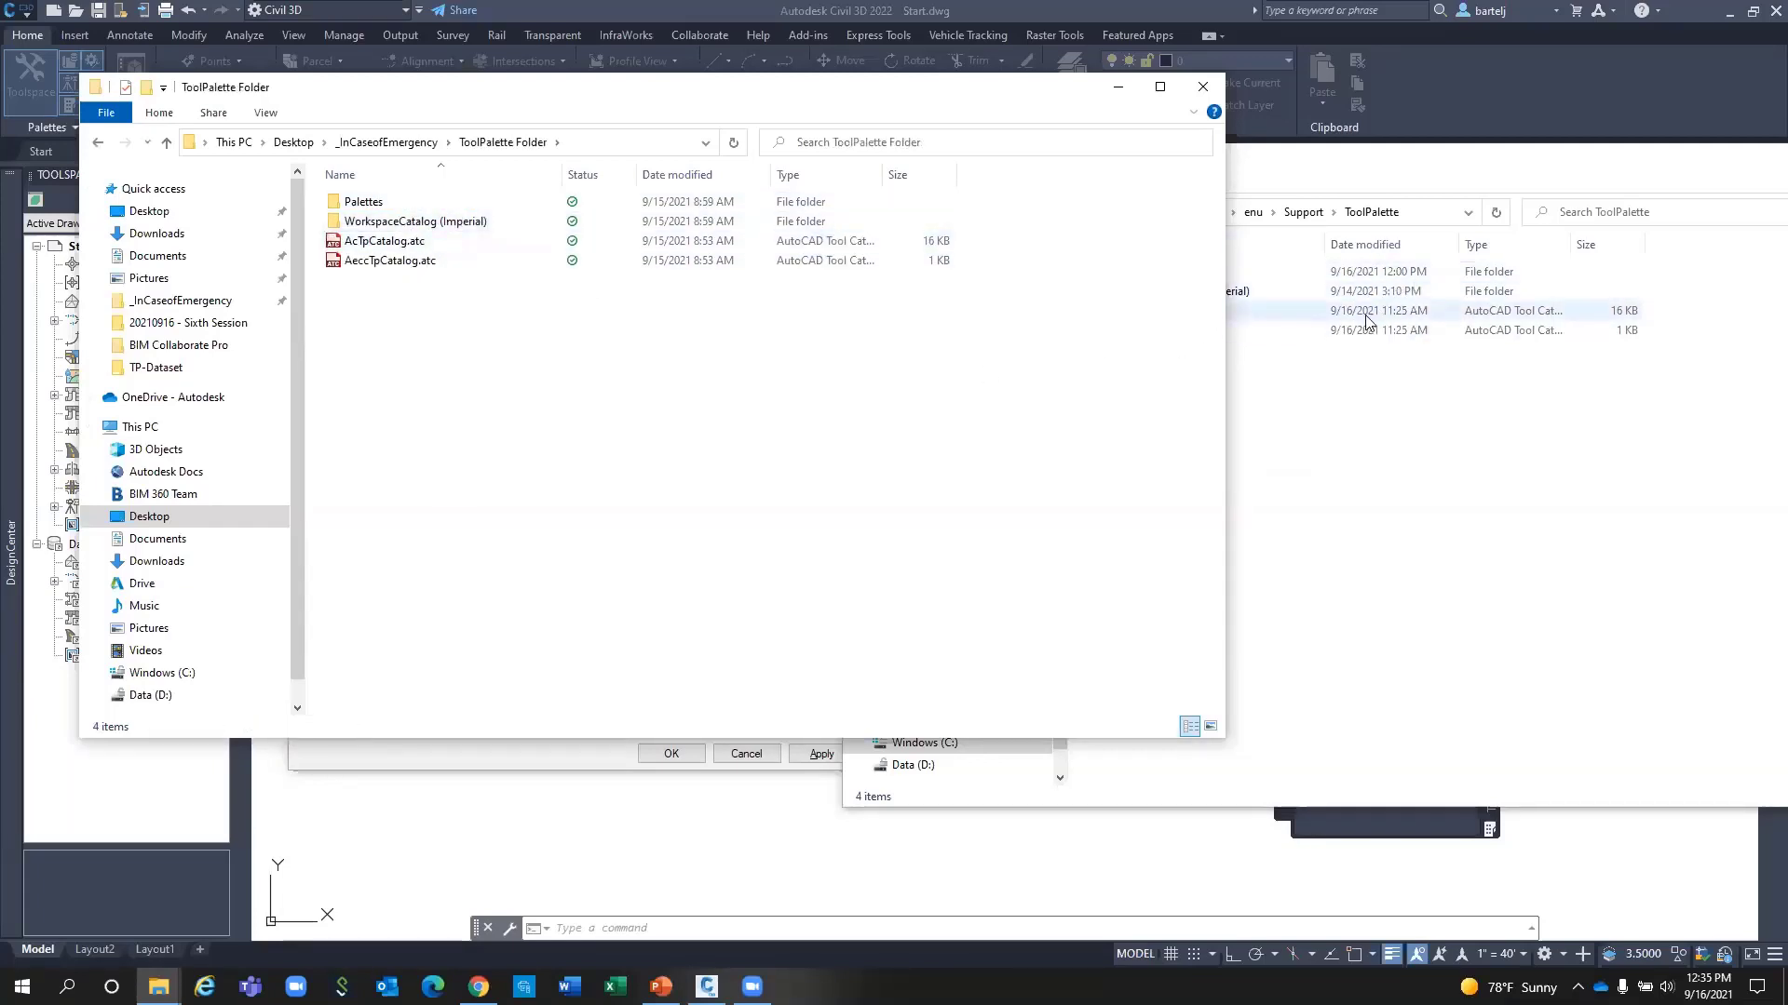
{"action": "left_click_drag", "start_coordinate": [758, 117], "coordinate": [769, 221]}
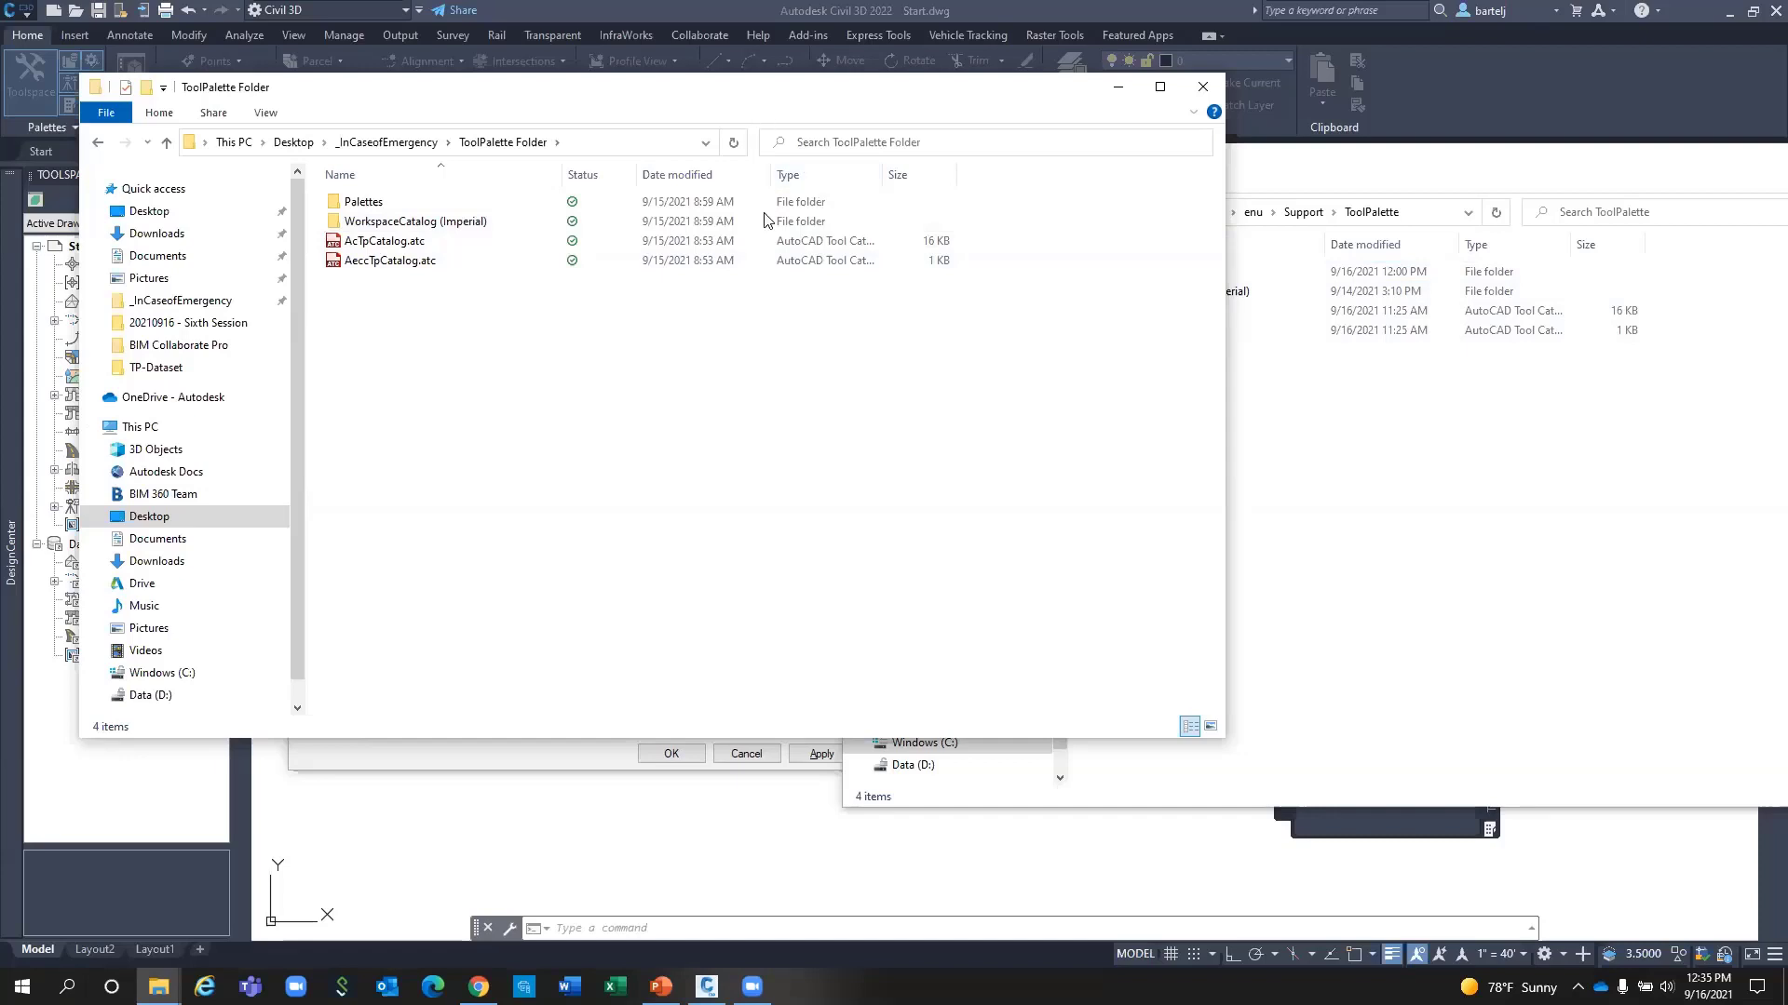
{"action": "left_click", "coordinate": [1207, 192]}
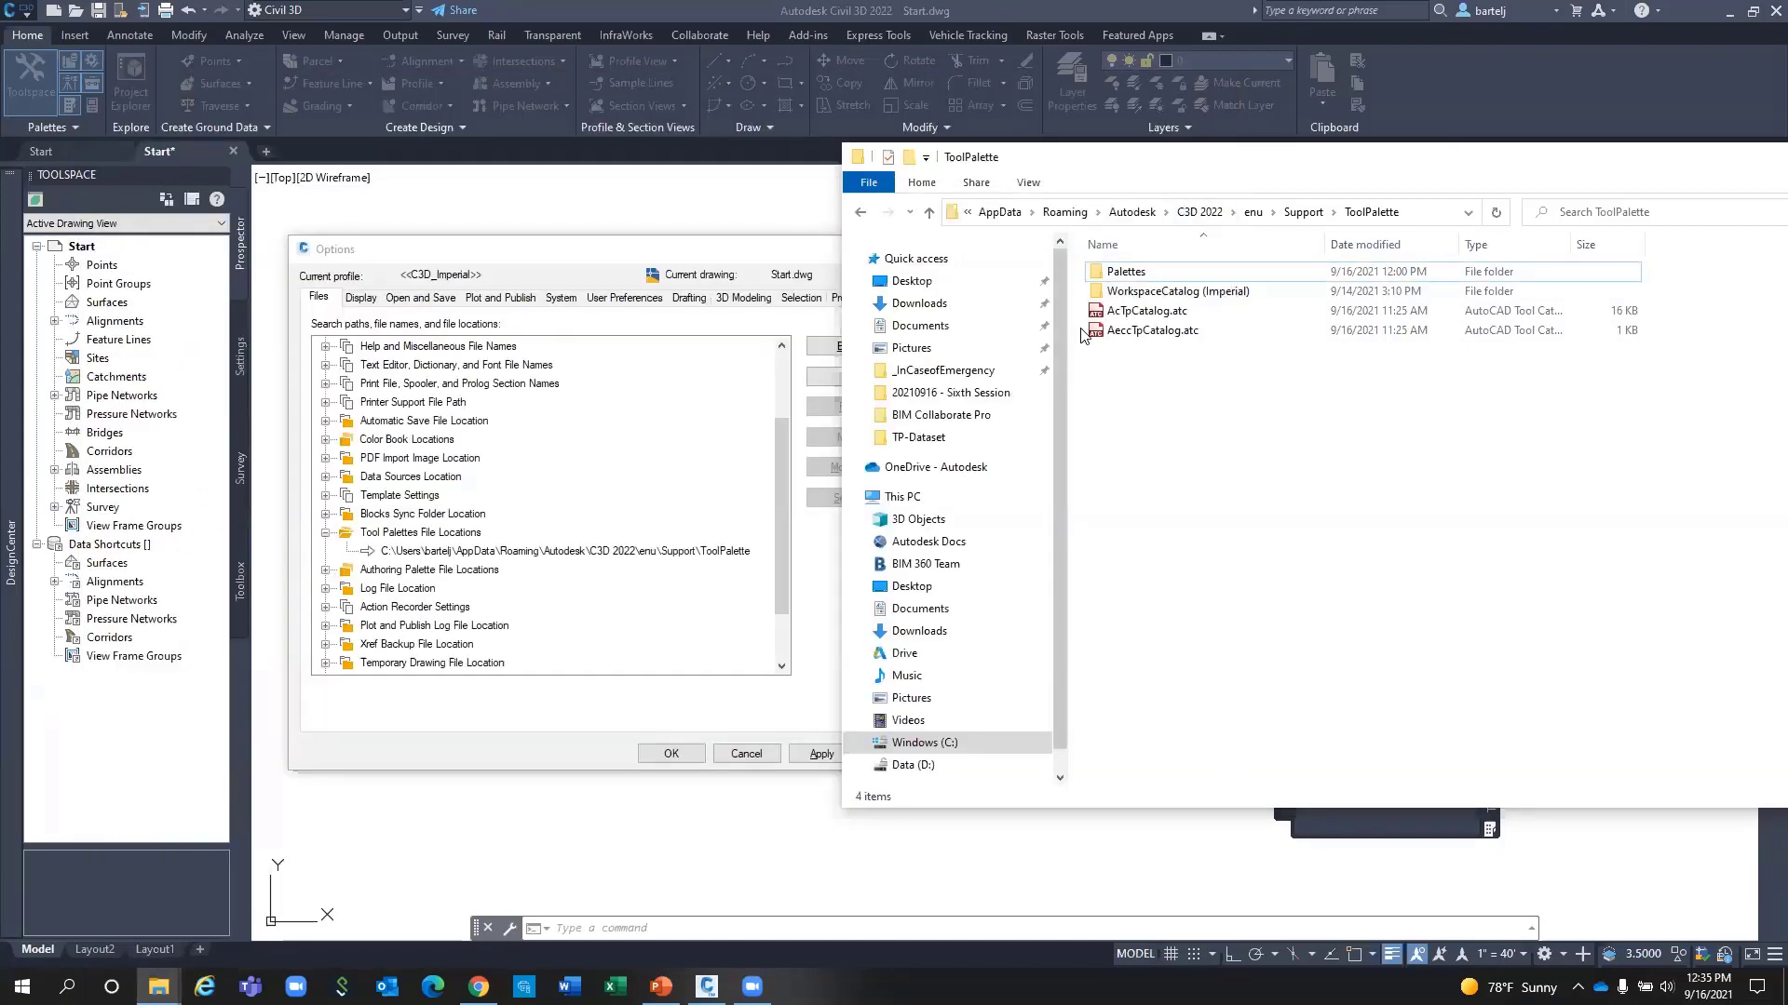
Open Default folder.txt from the _InCaseofEmergency folder to read the saved default path, and close it.
{"action": "left_click", "coordinate": [969, 371]}
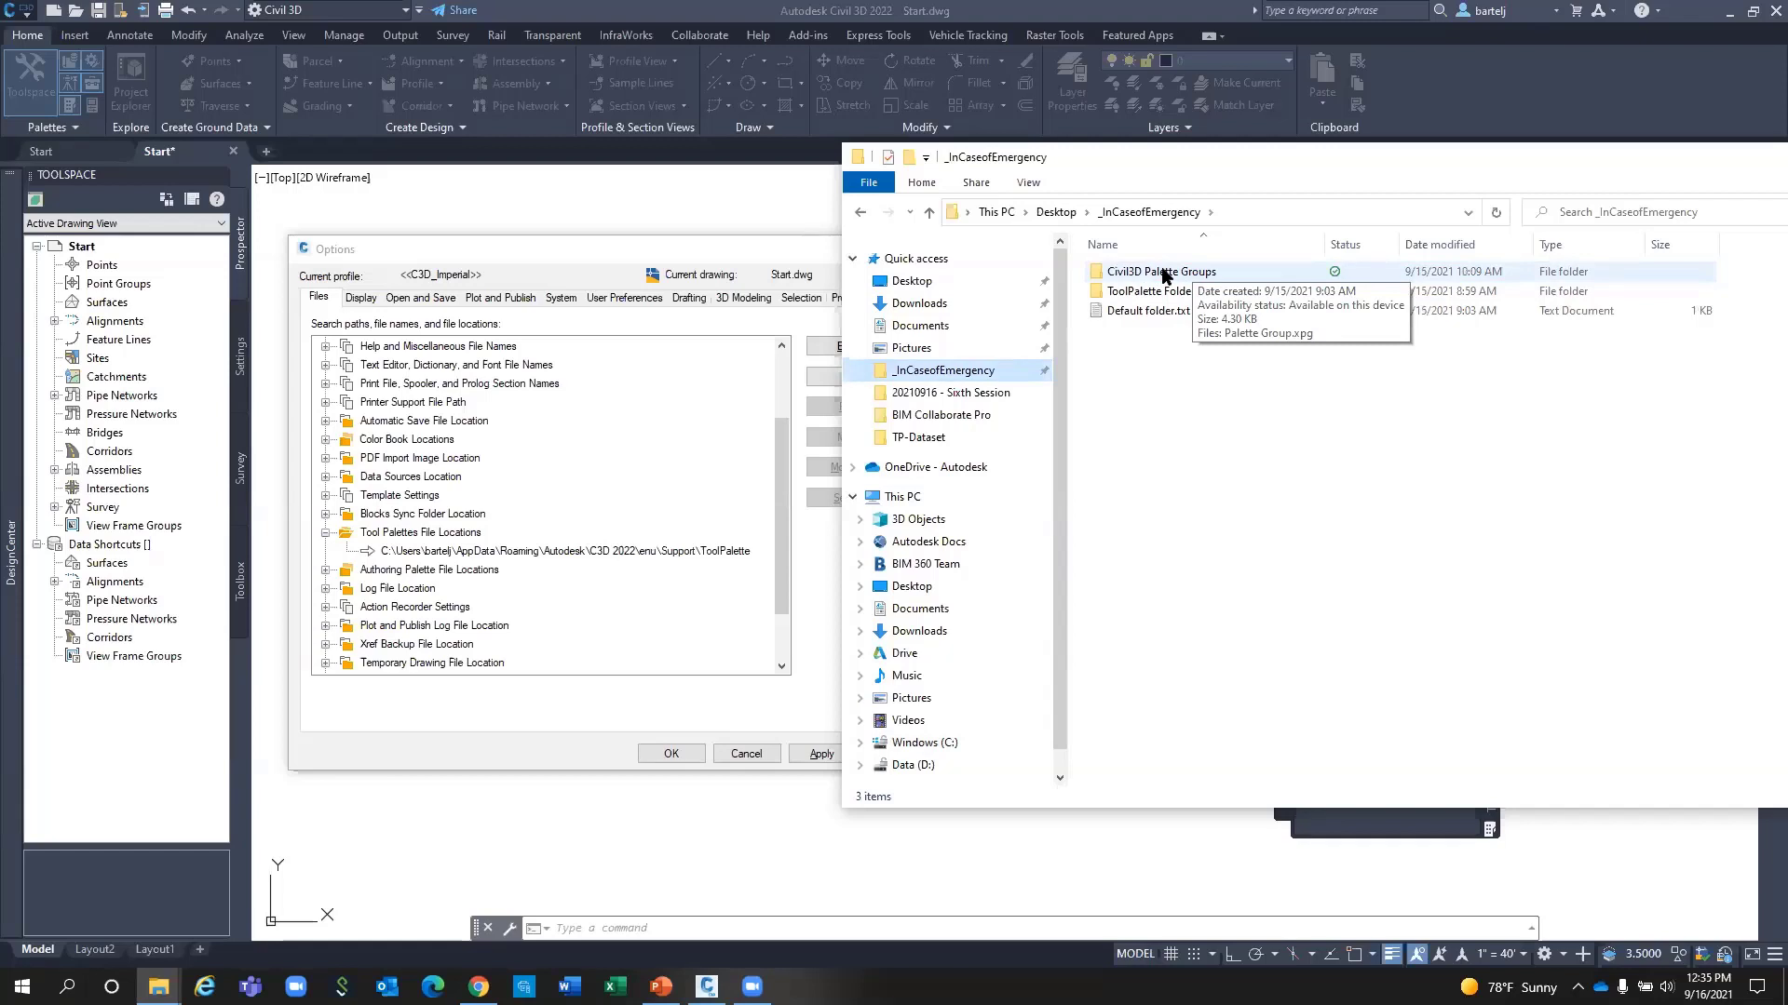
{"action": "double_click", "coordinate": [1150, 311]}
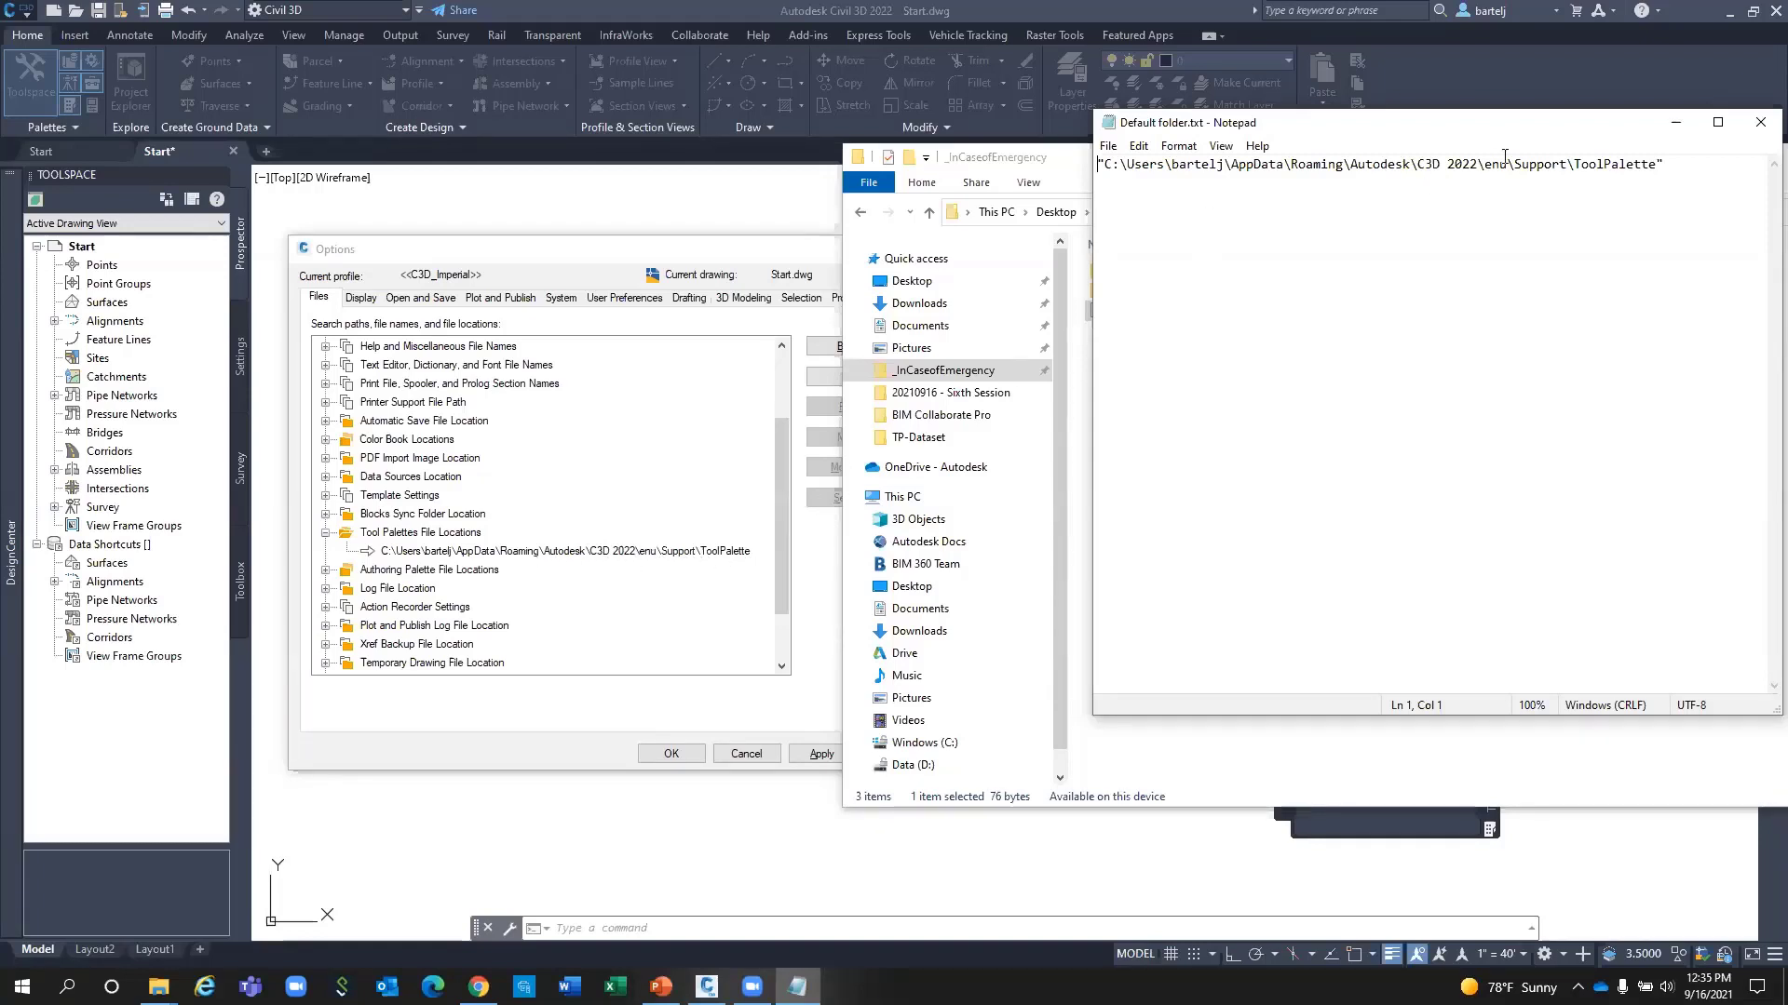
{"action": "left_click_drag", "start_coordinate": [1572, 133], "coordinate": [1408, 269]}
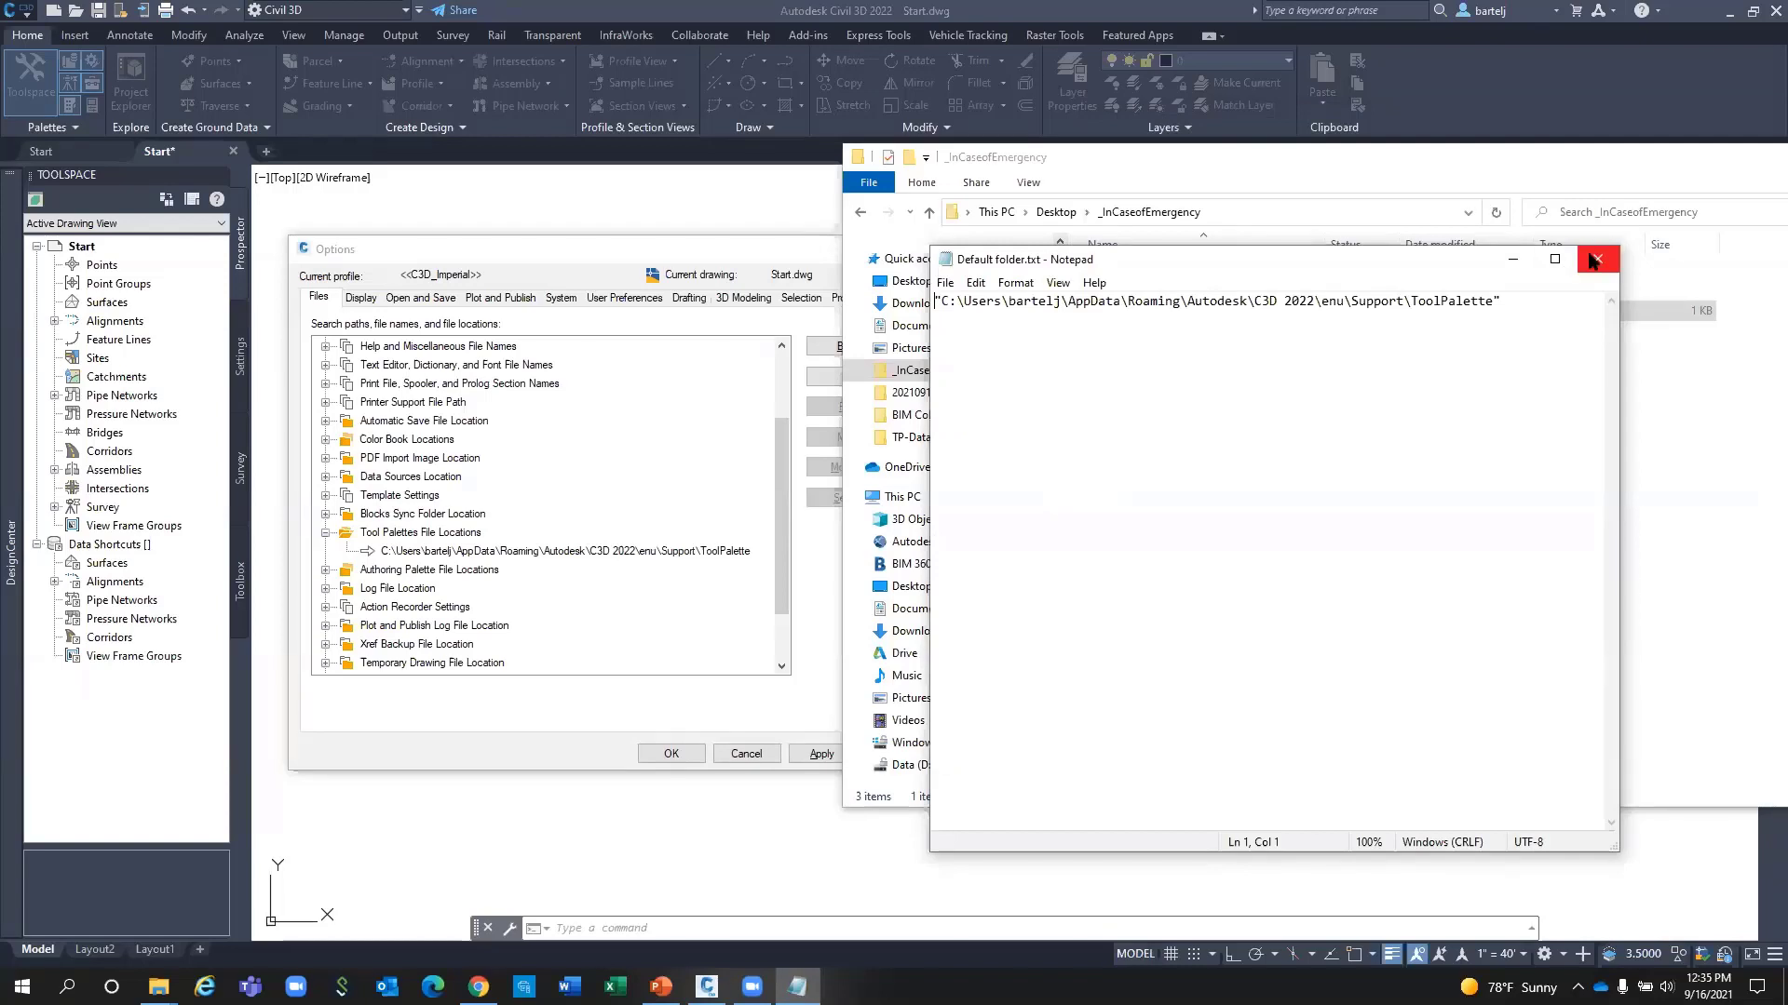
{"action": "left_click", "coordinate": [1594, 260]}
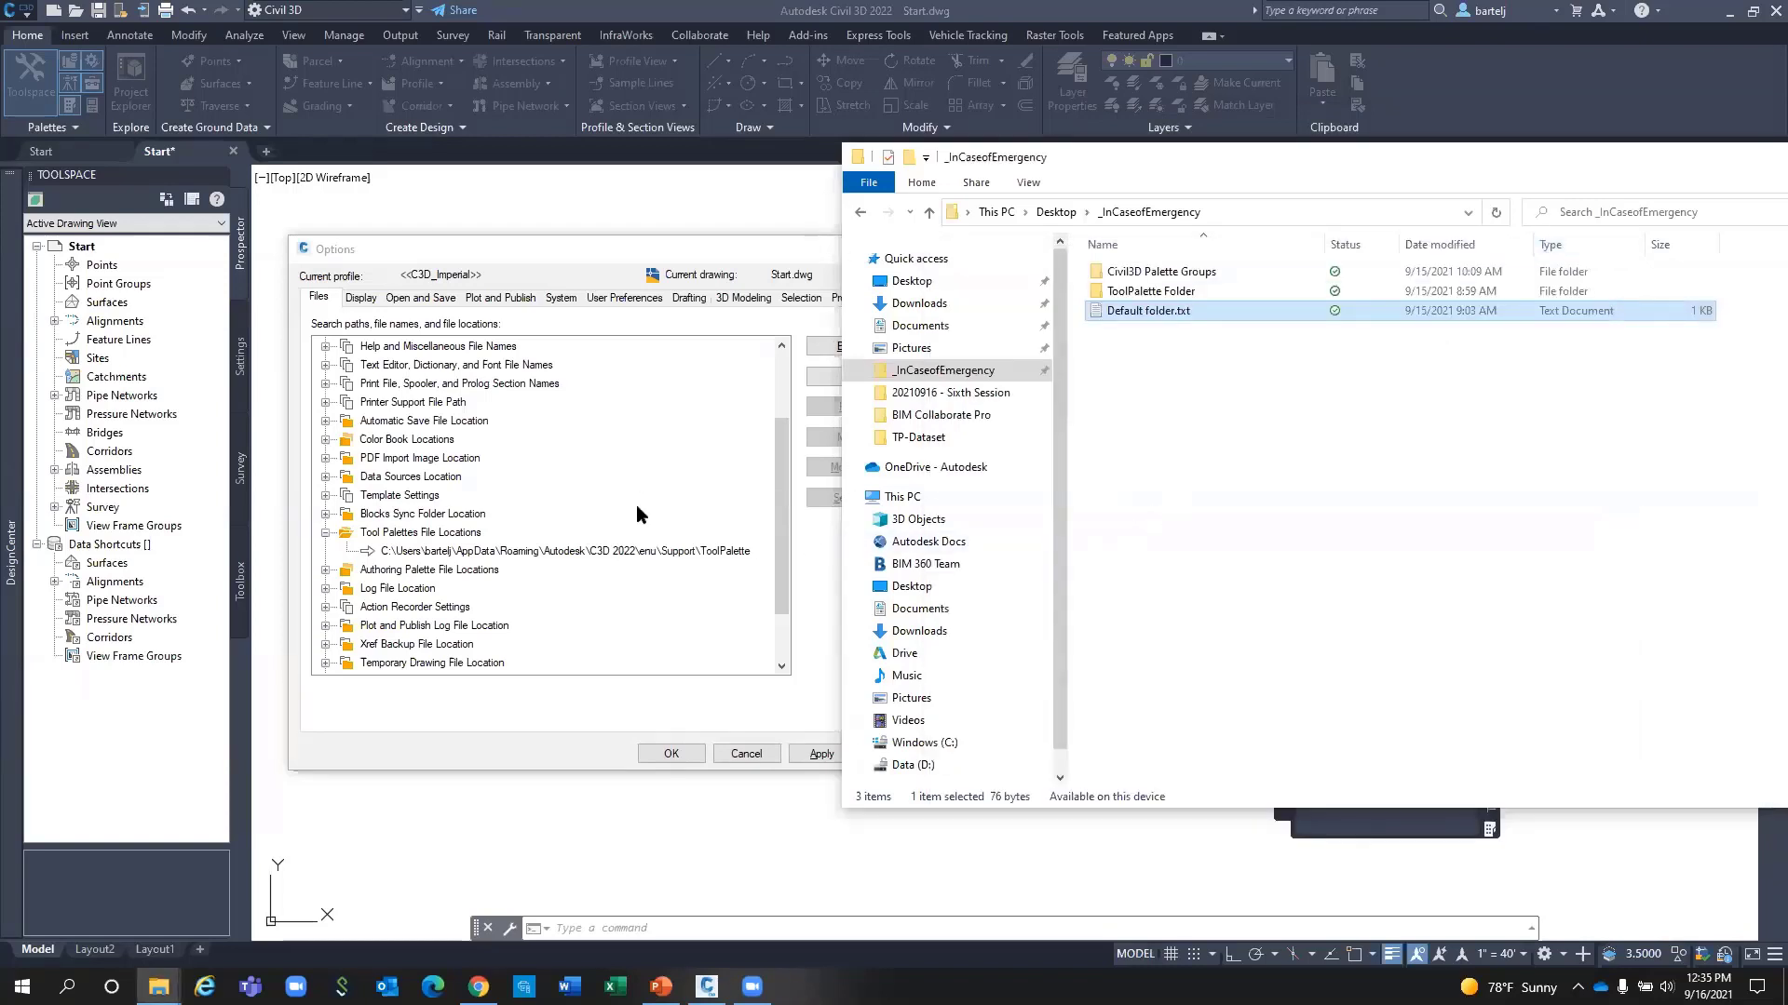
Minimize the File Explorer window and dismiss the Options dialog in Civil 3D without saving changes.
{"action": "left_click_drag", "start_coordinate": [1560, 166], "coordinate": [1092, 183]}
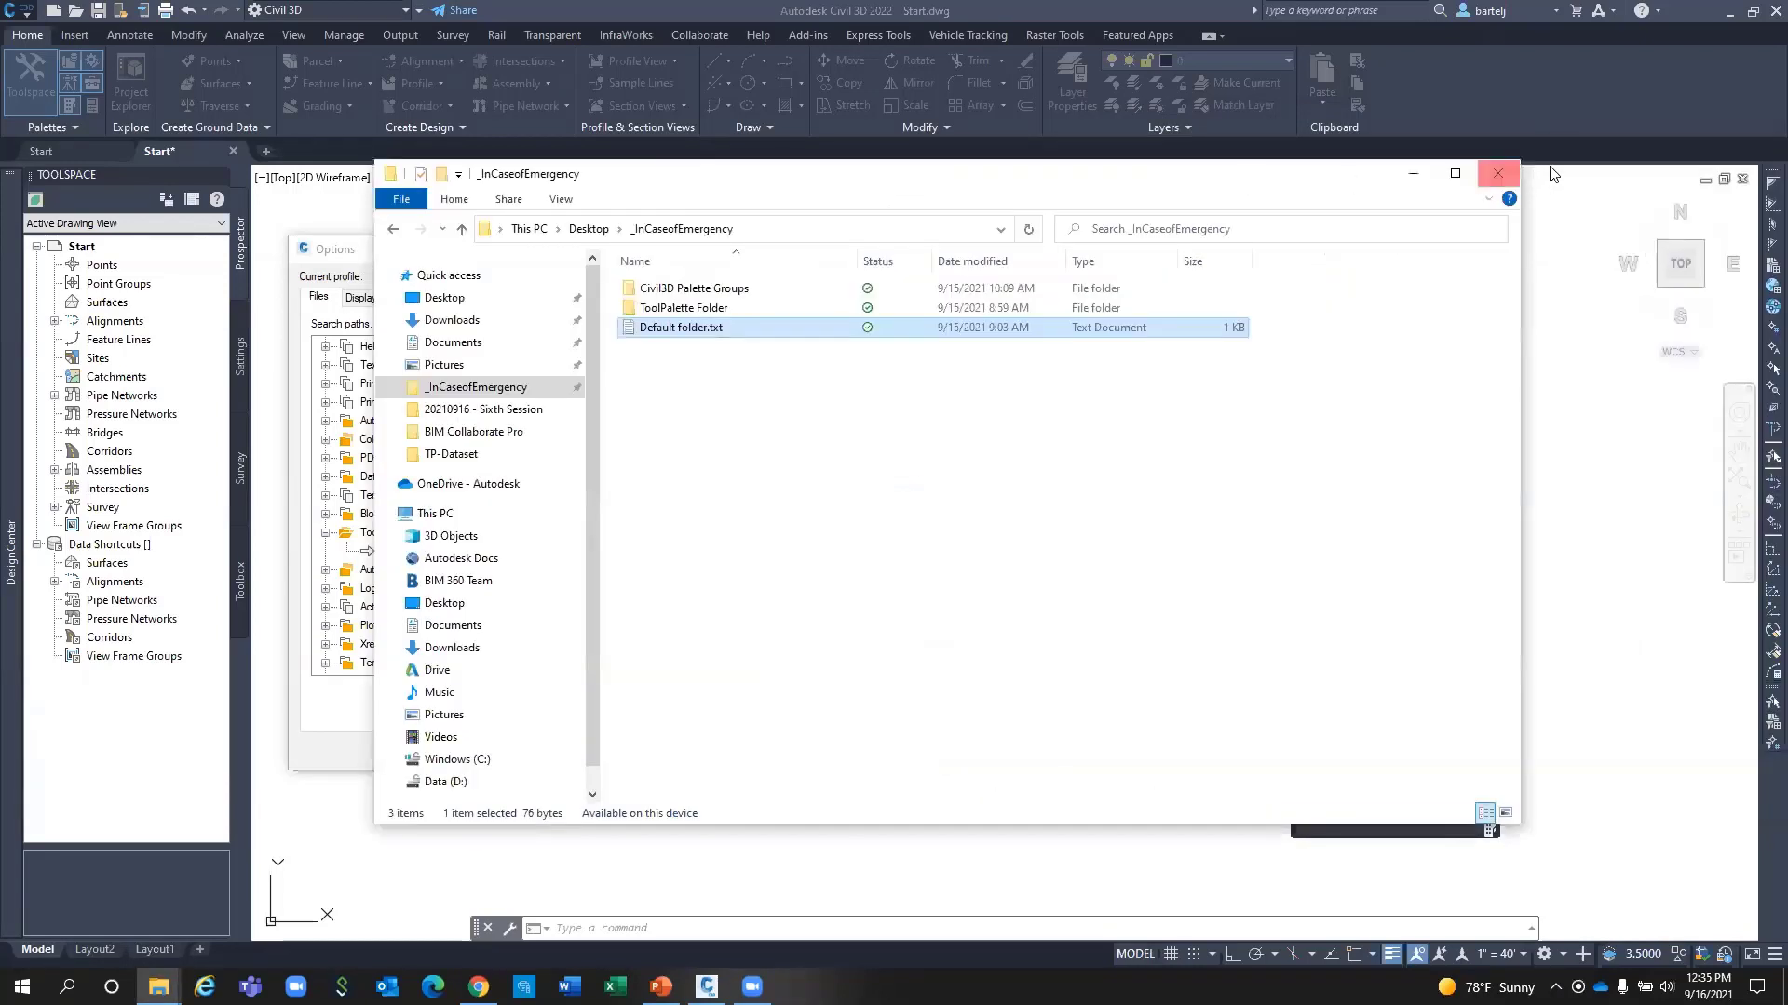
{"action": "left_click", "coordinate": [1413, 175]}
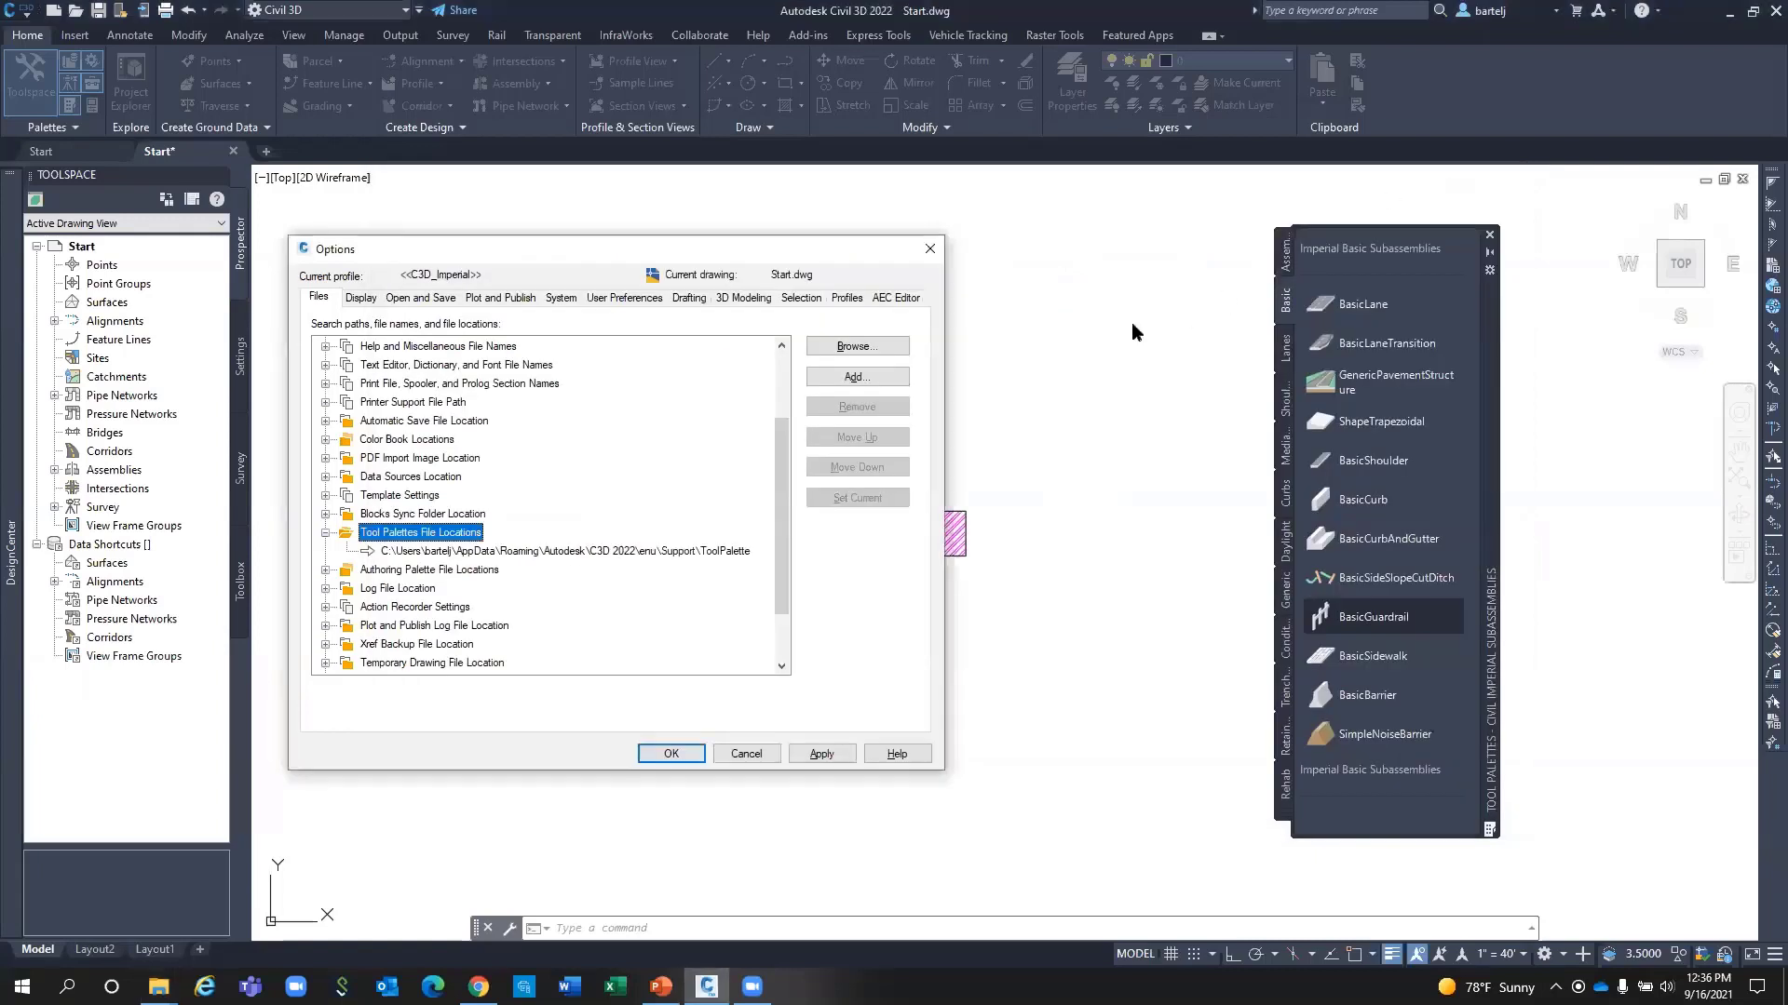
{"action": "left_click", "coordinate": [761, 753]}
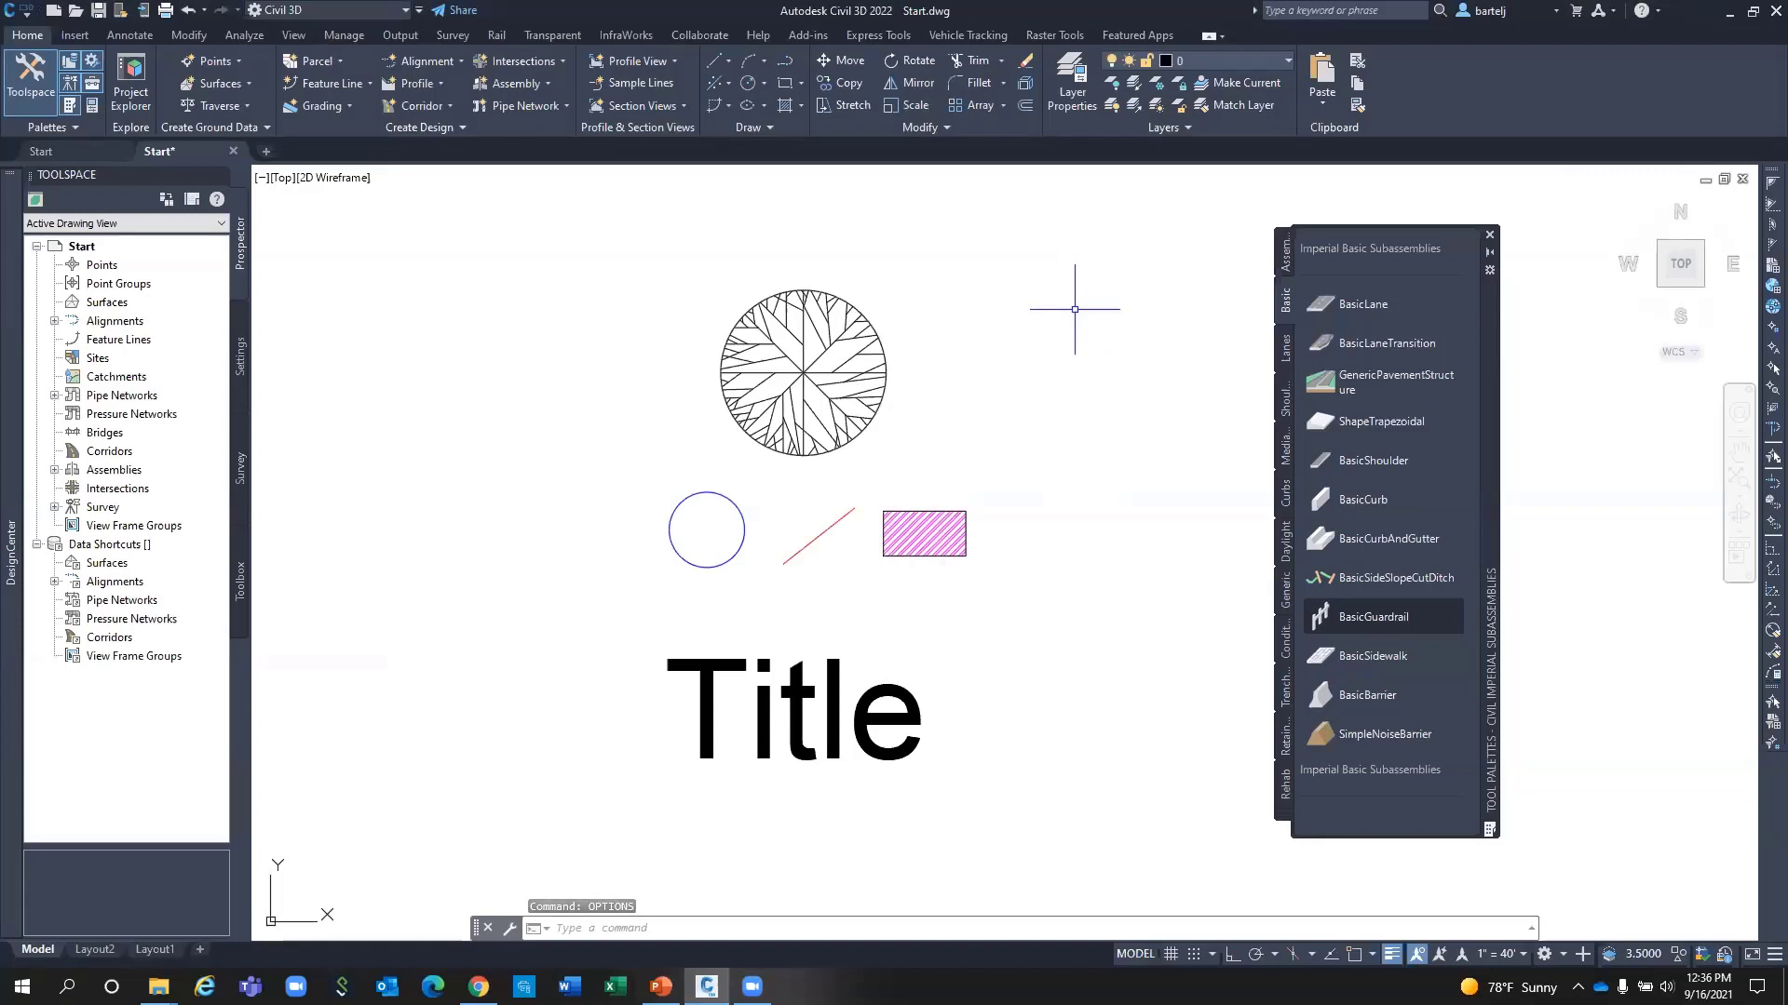
Create a new tool palette below the Basic palette and name it with the palette owner's first name.
{"action": "right_click", "coordinate": [1287, 304]}
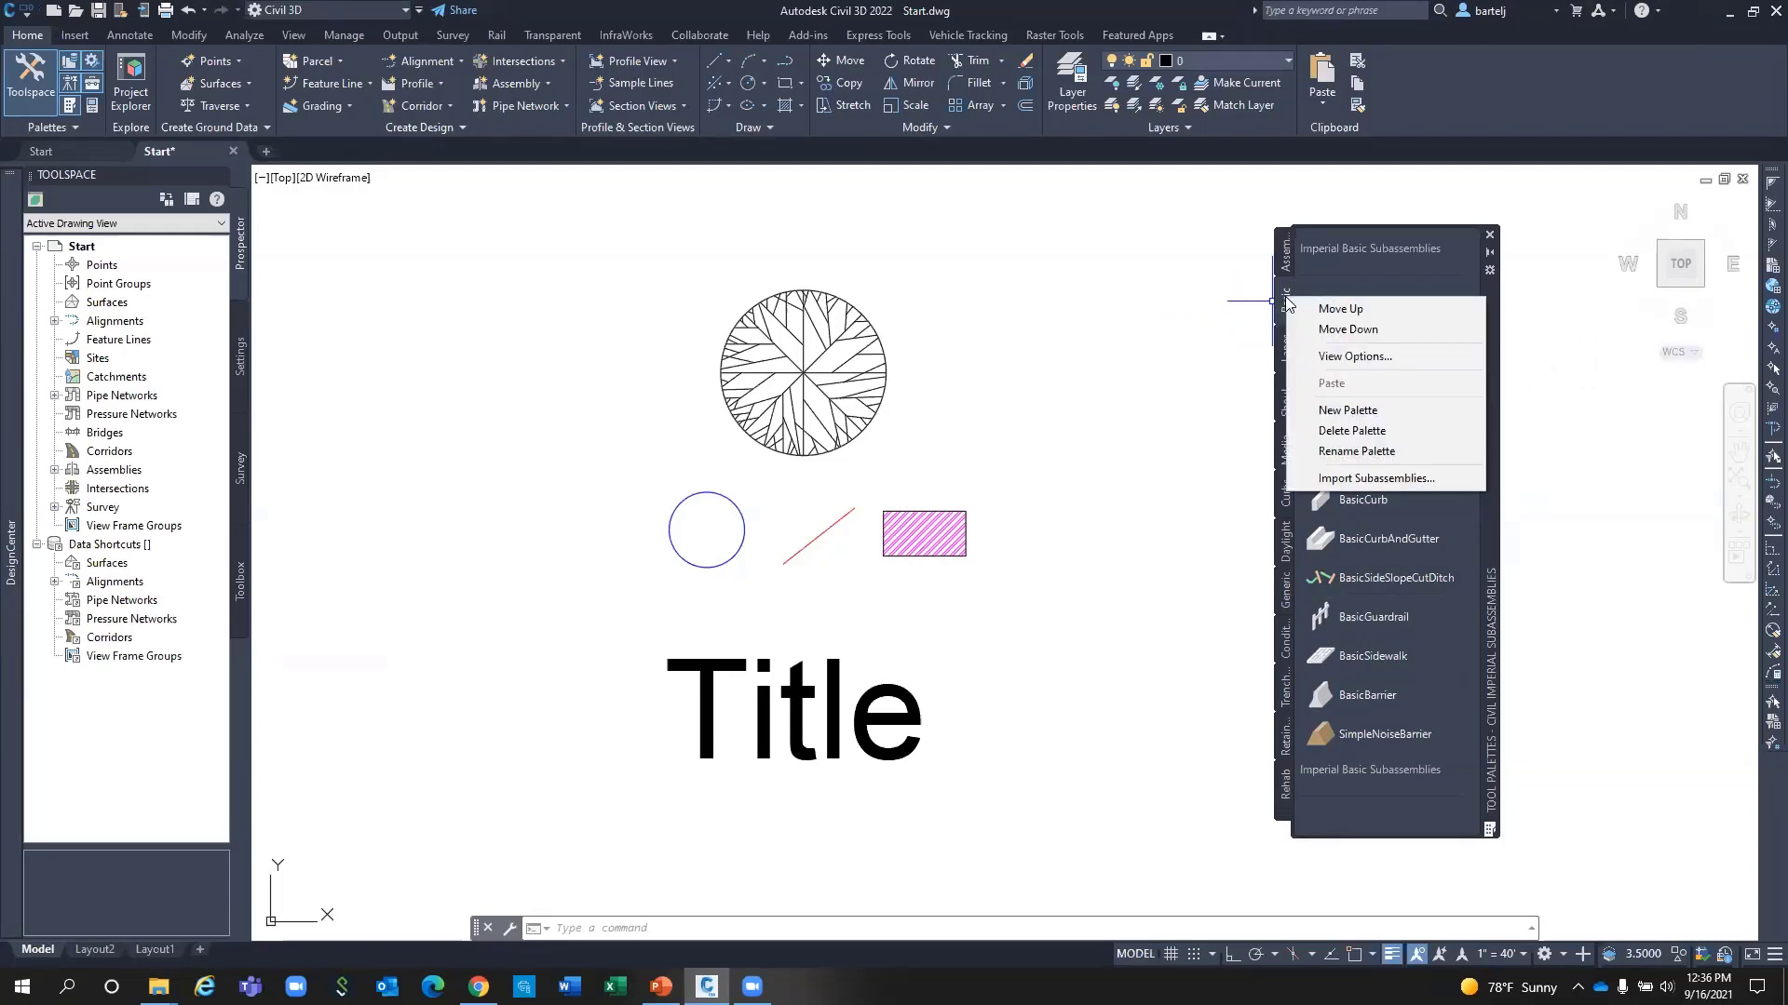
{"action": "left_click", "coordinate": [1356, 411]}
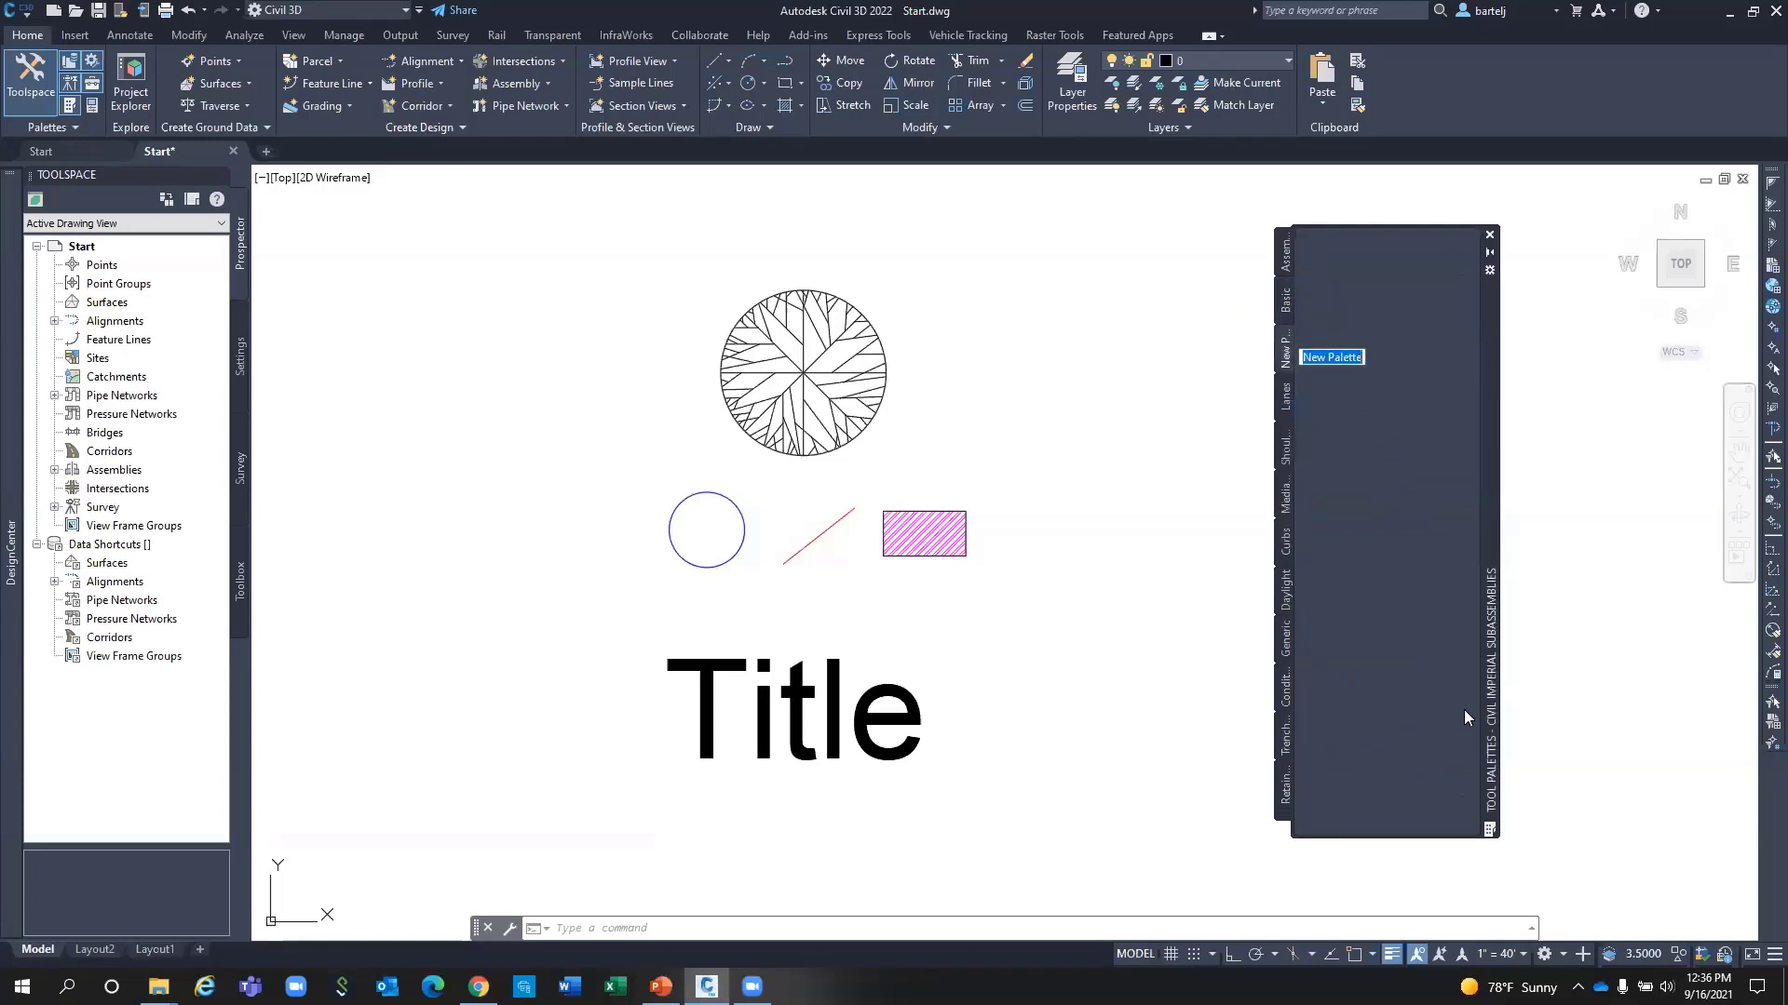
{"action": "type", "text": "Jerry"}
{"action": "key", "text": "Return"}
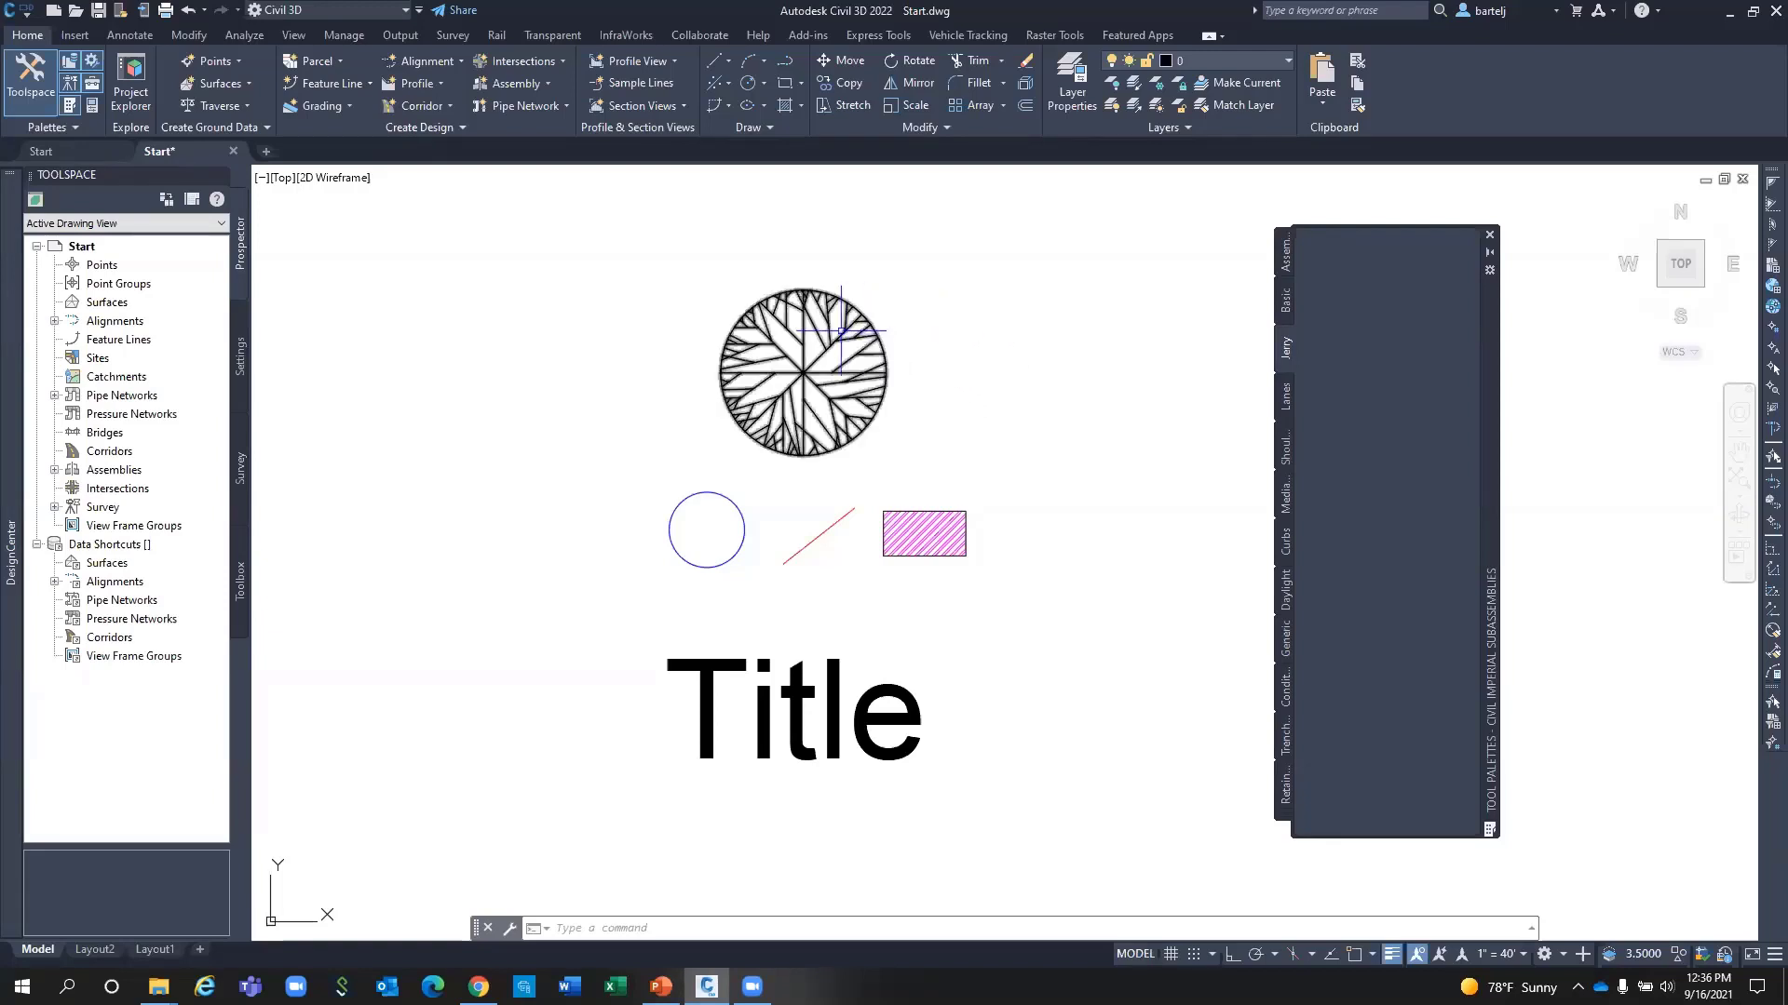
Add the tree block from the drawing to the new palette as a tool.
{"action": "left_click", "coordinate": [873, 378]}
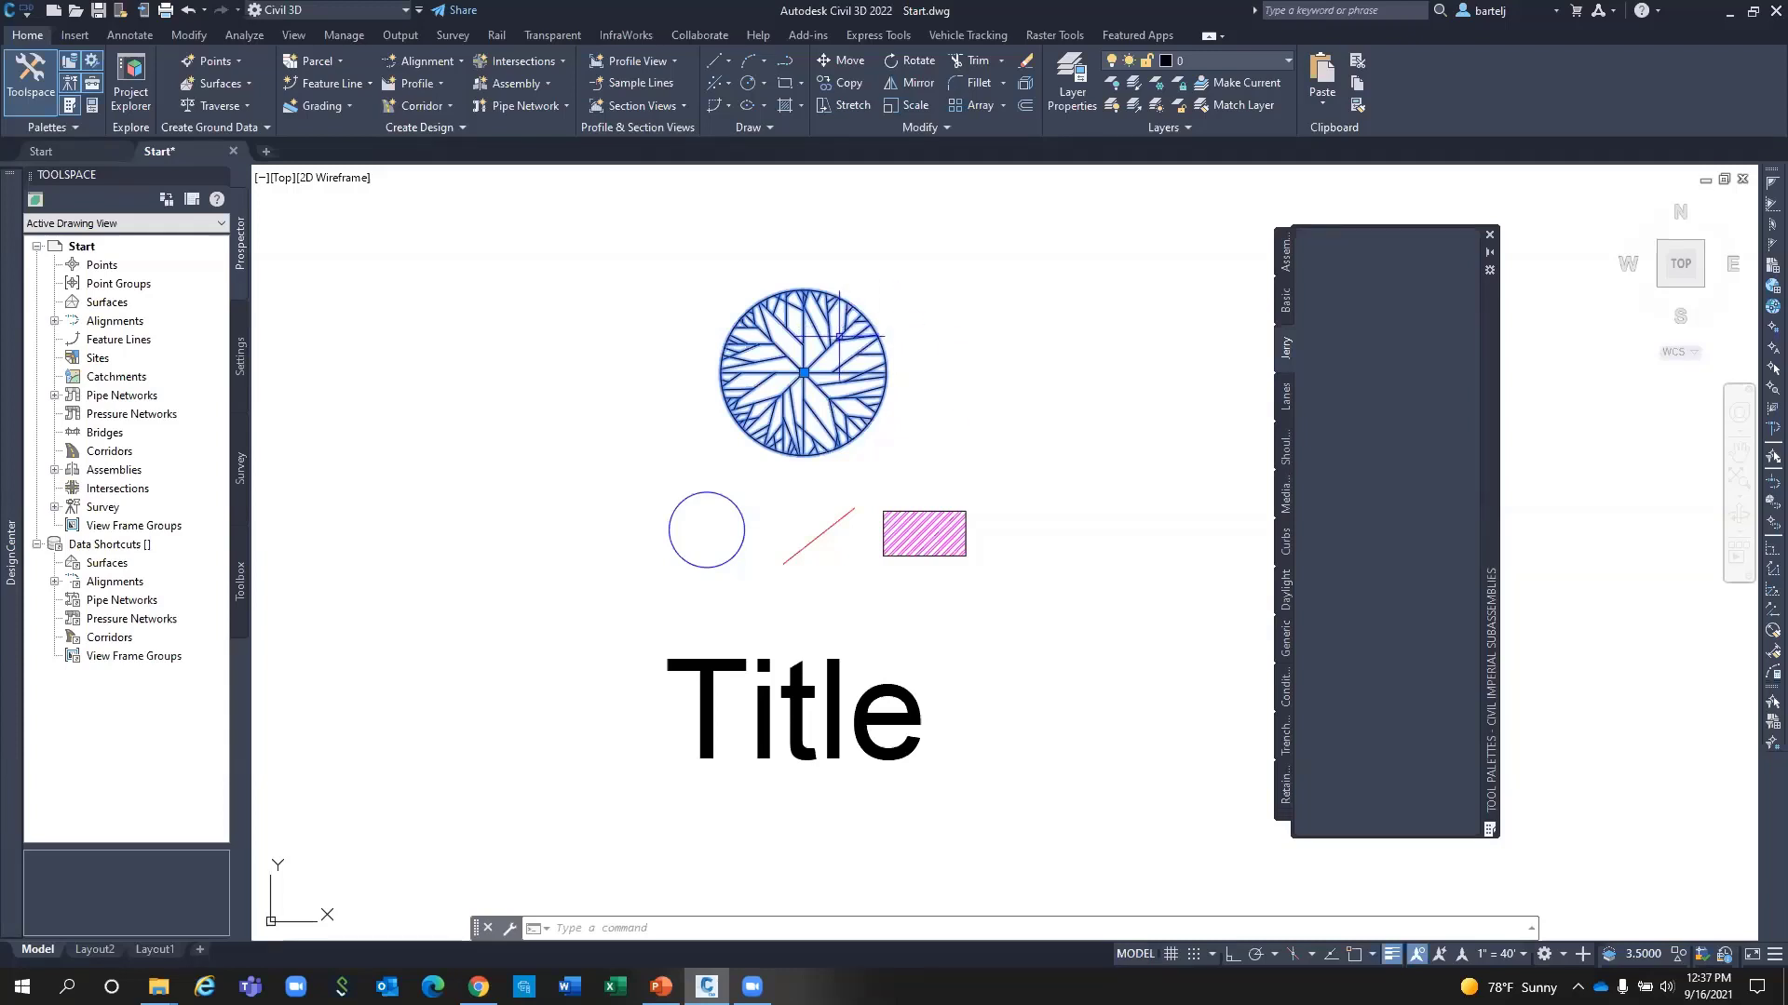
{"action": "key", "text": "Escape"}
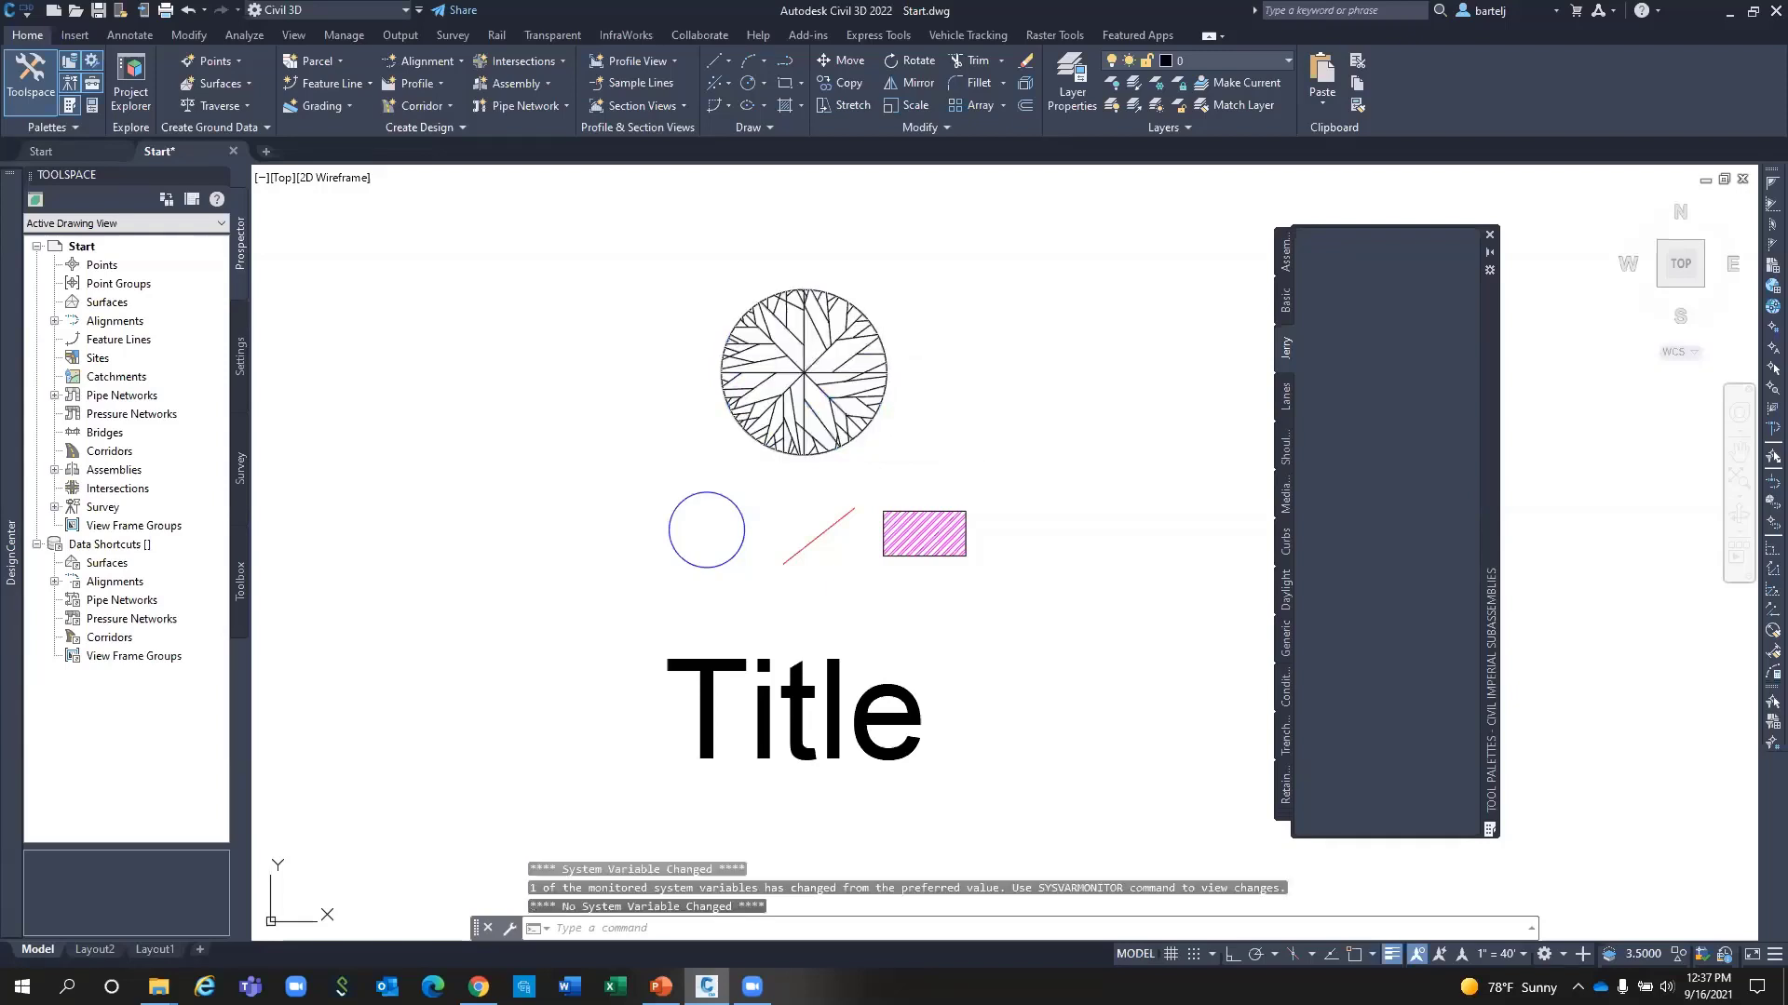
{"action": "mouse_move", "coordinate": [803, 372]}
{"action": "left_mouse_down"}
{"action": "mouse_move", "coordinate": [1158, 360]}
{"action": "mouse_move", "coordinate": [1348, 305]}
{"action": "left_mouse_up"}
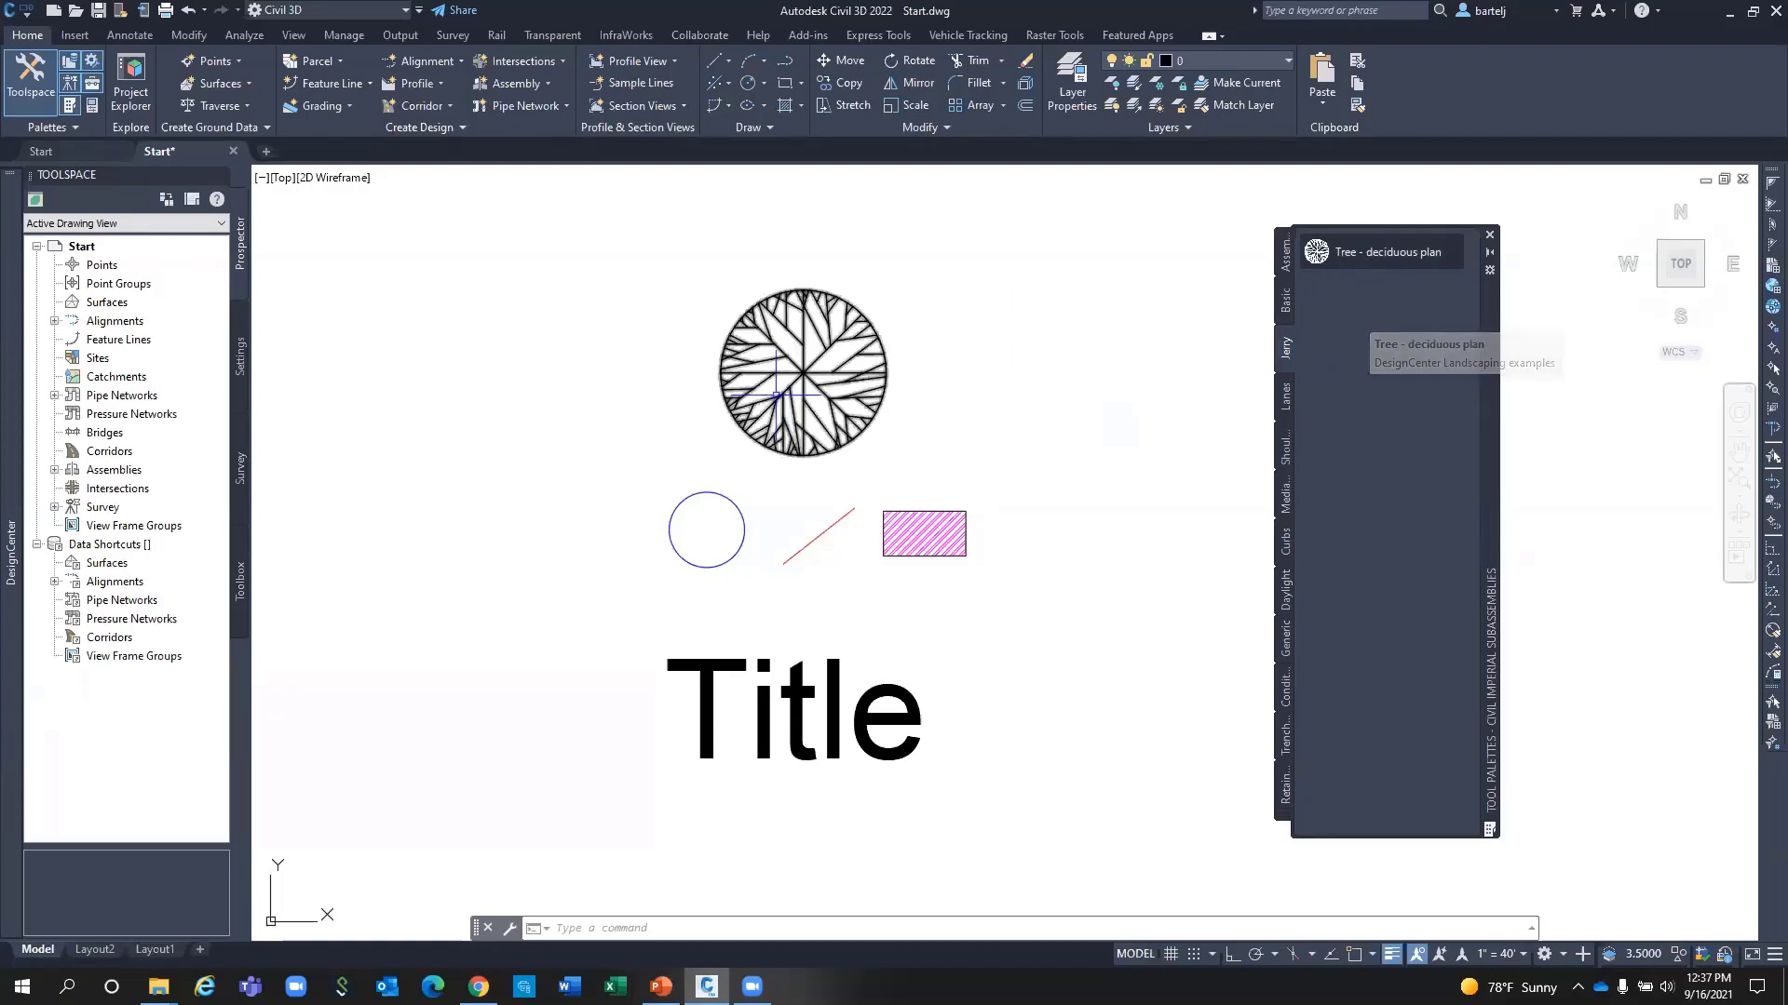
Review the tool properties of Tree - deciduous plan, including its source file and scale, and close them without changes.
{"action": "right_click", "coordinate": [1354, 252]}
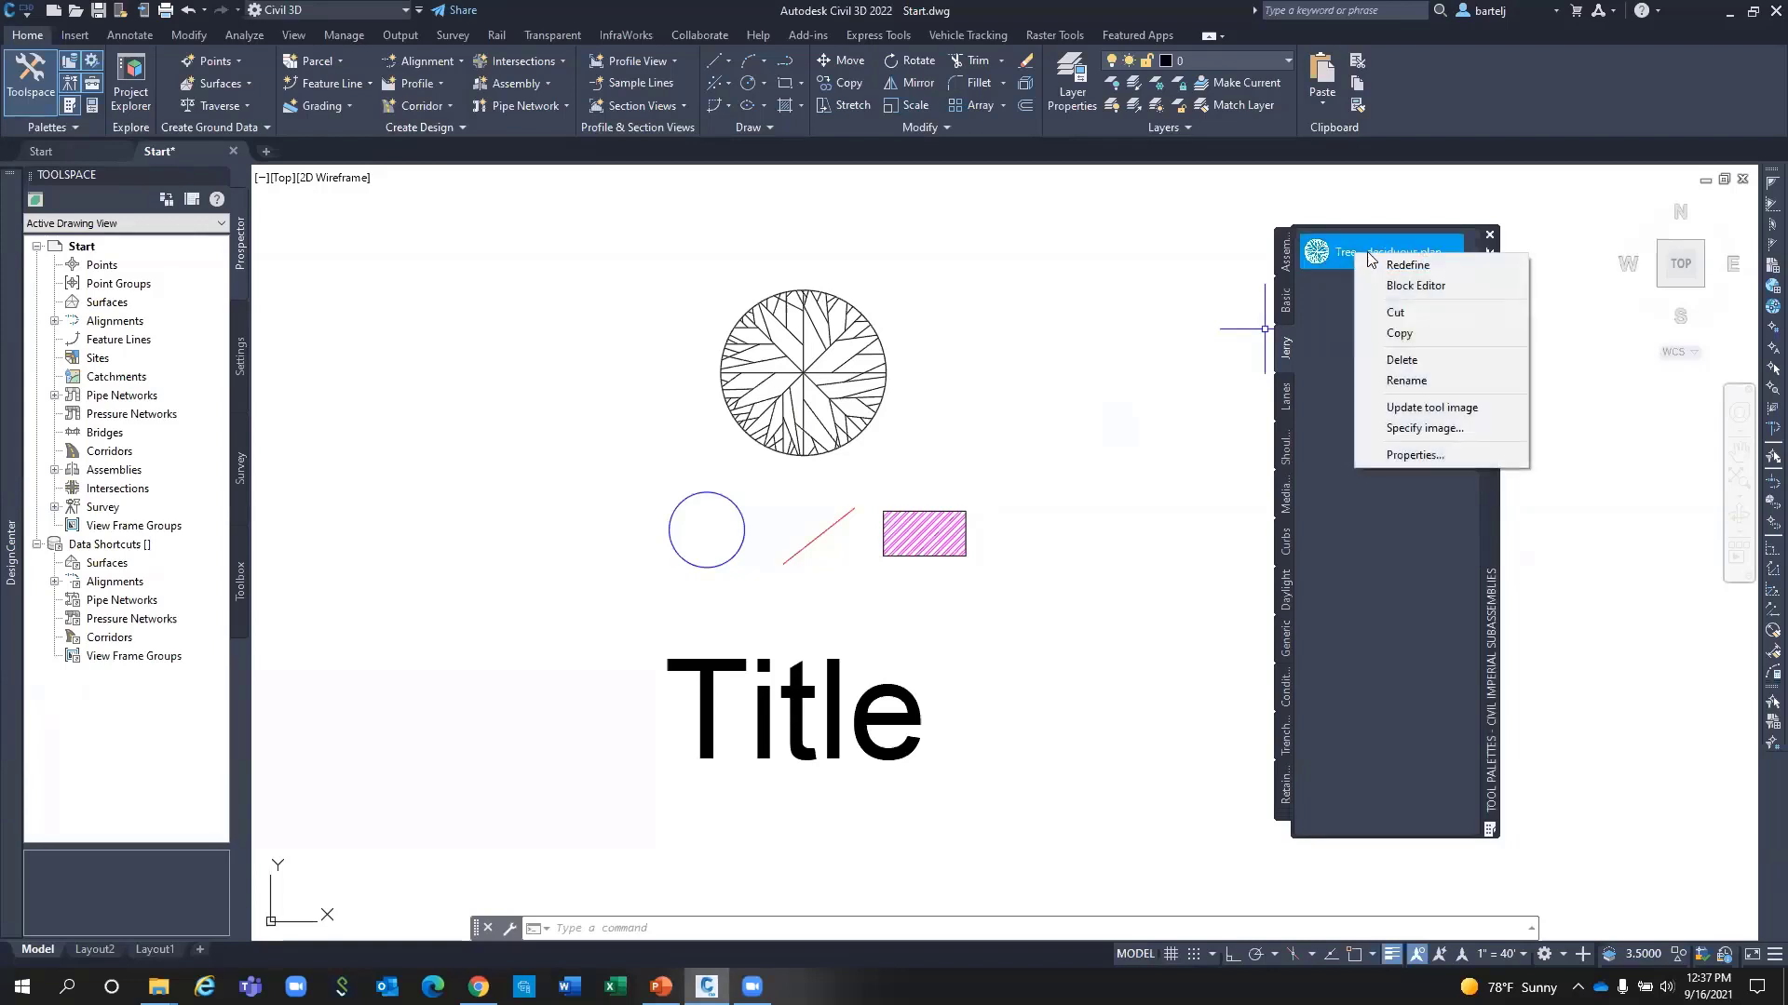
{"action": "left_click", "coordinate": [1416, 456]}
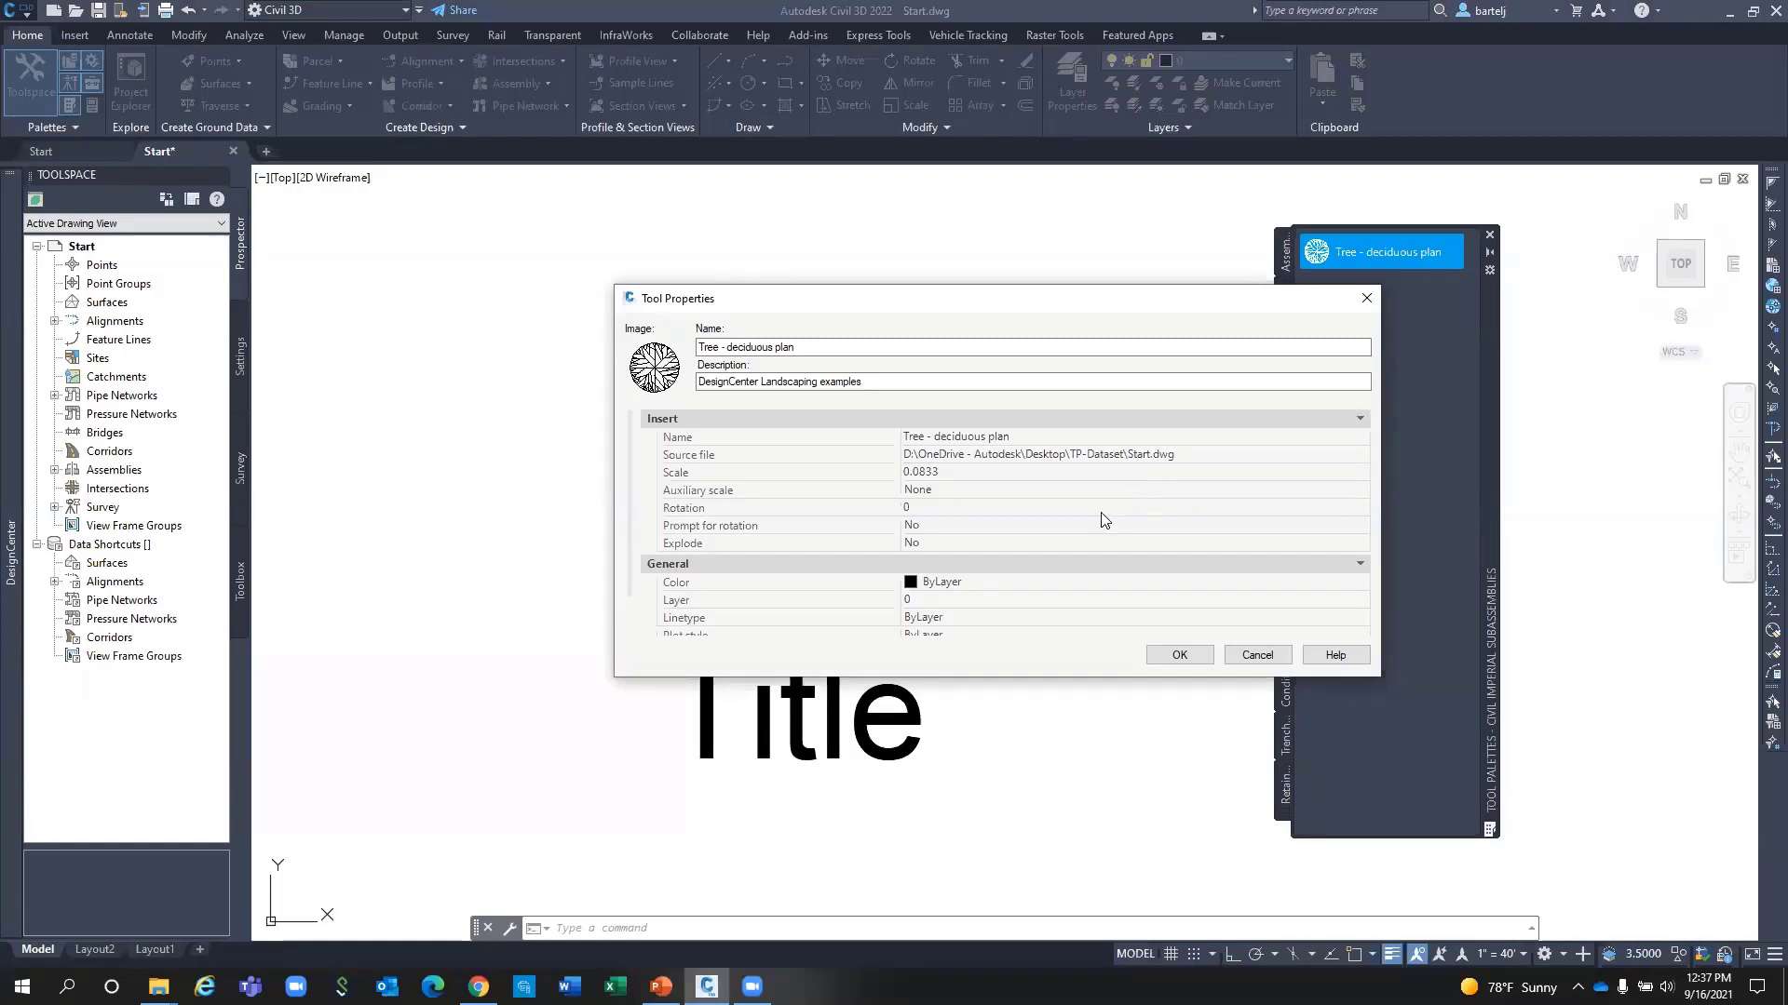
{"action": "left_click", "coordinate": [1257, 655]}
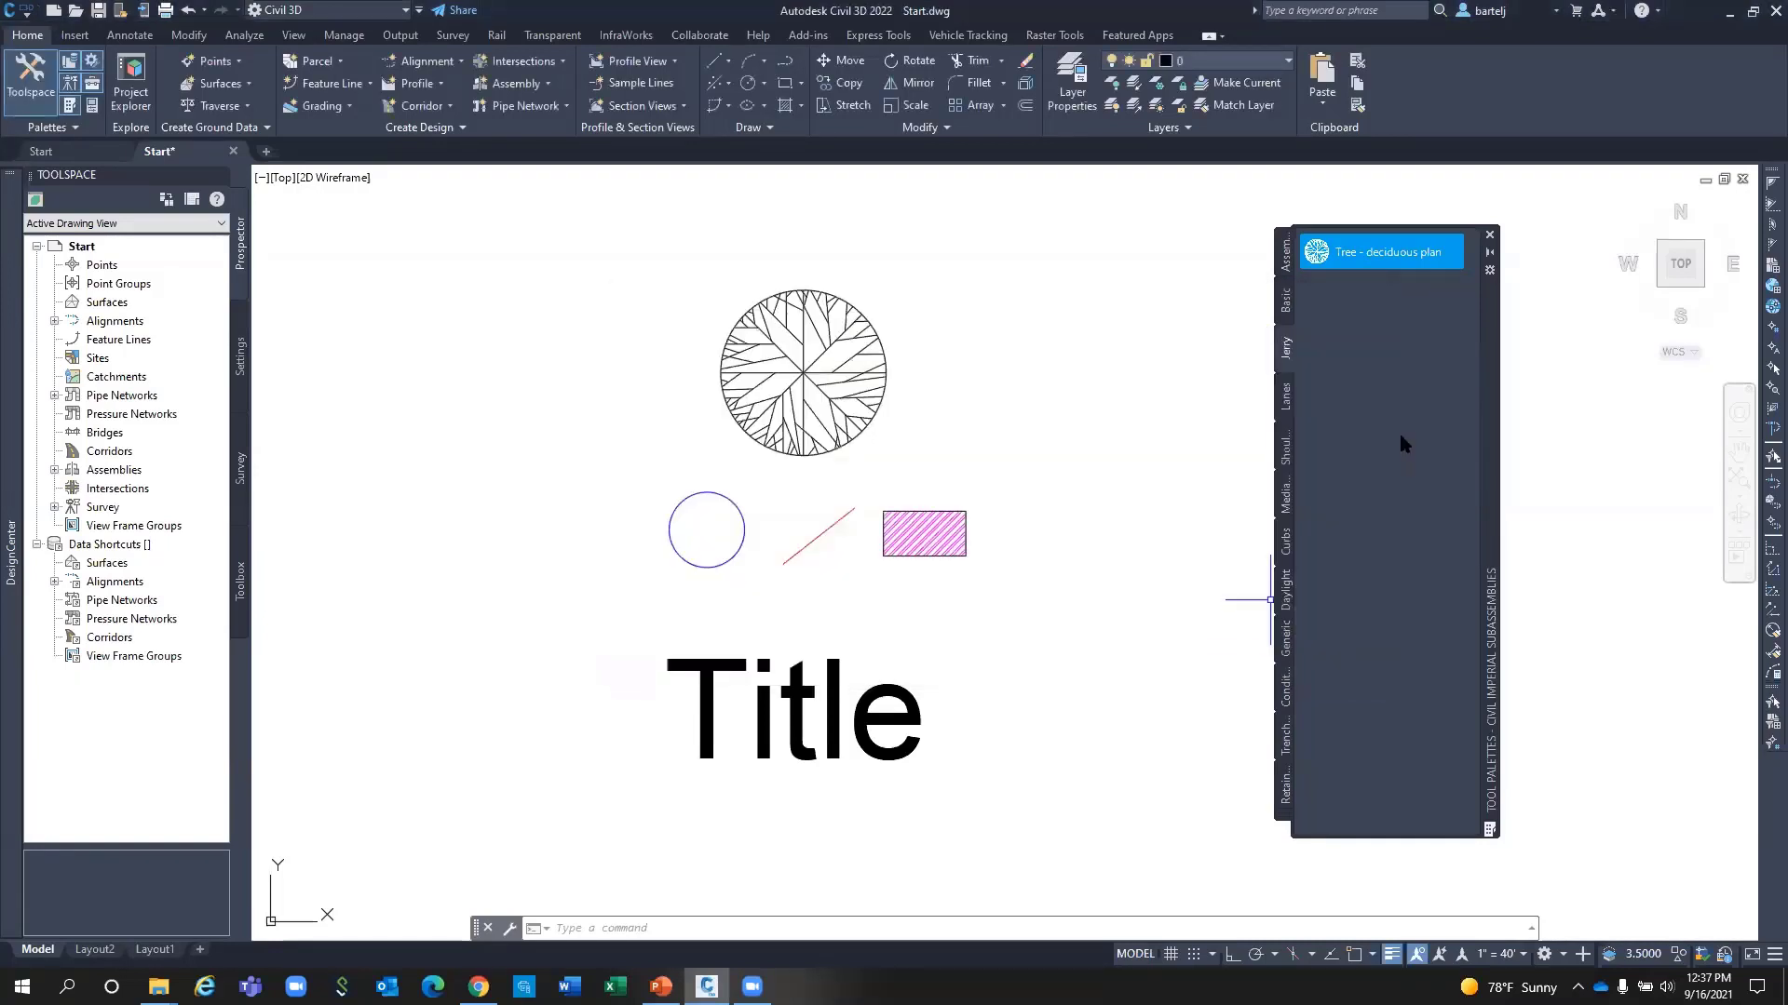
Delete the Tree - deciduous plan tool from the new palette and confirm its removal.
{"action": "right_click", "coordinate": [1365, 249]}
{"action": "left_click", "coordinate": [1415, 362]}
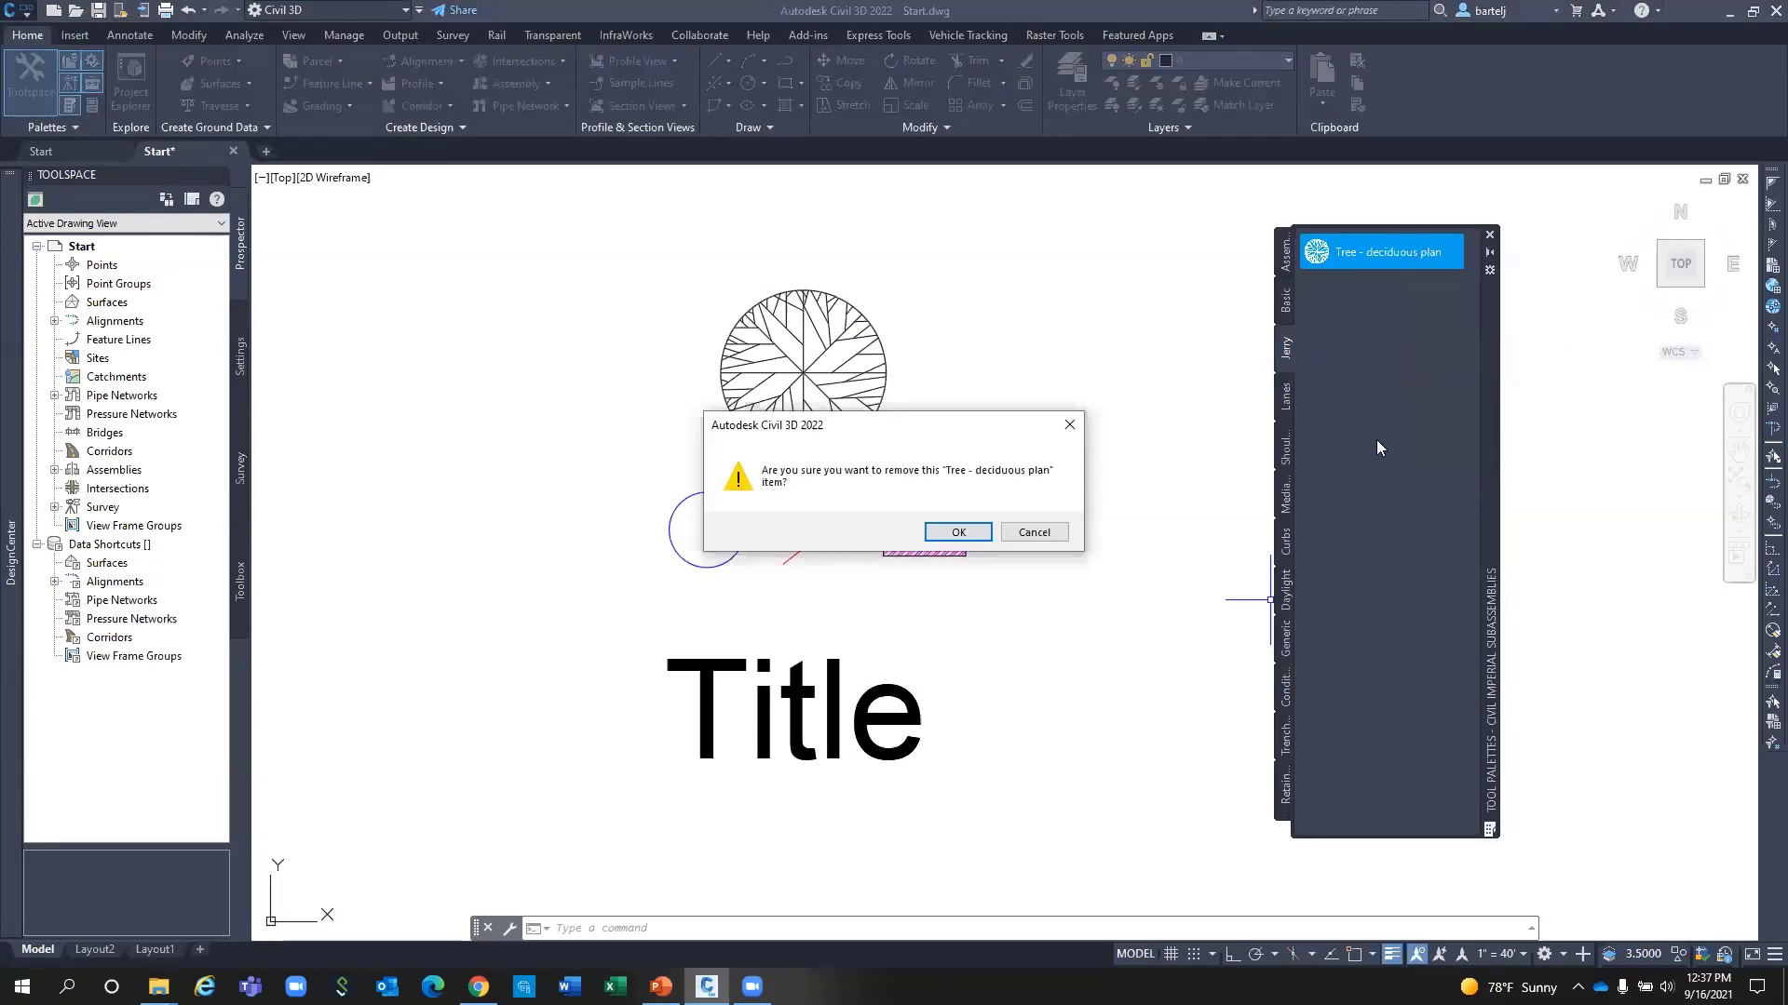
{"action": "left_click", "coordinate": [959, 532]}
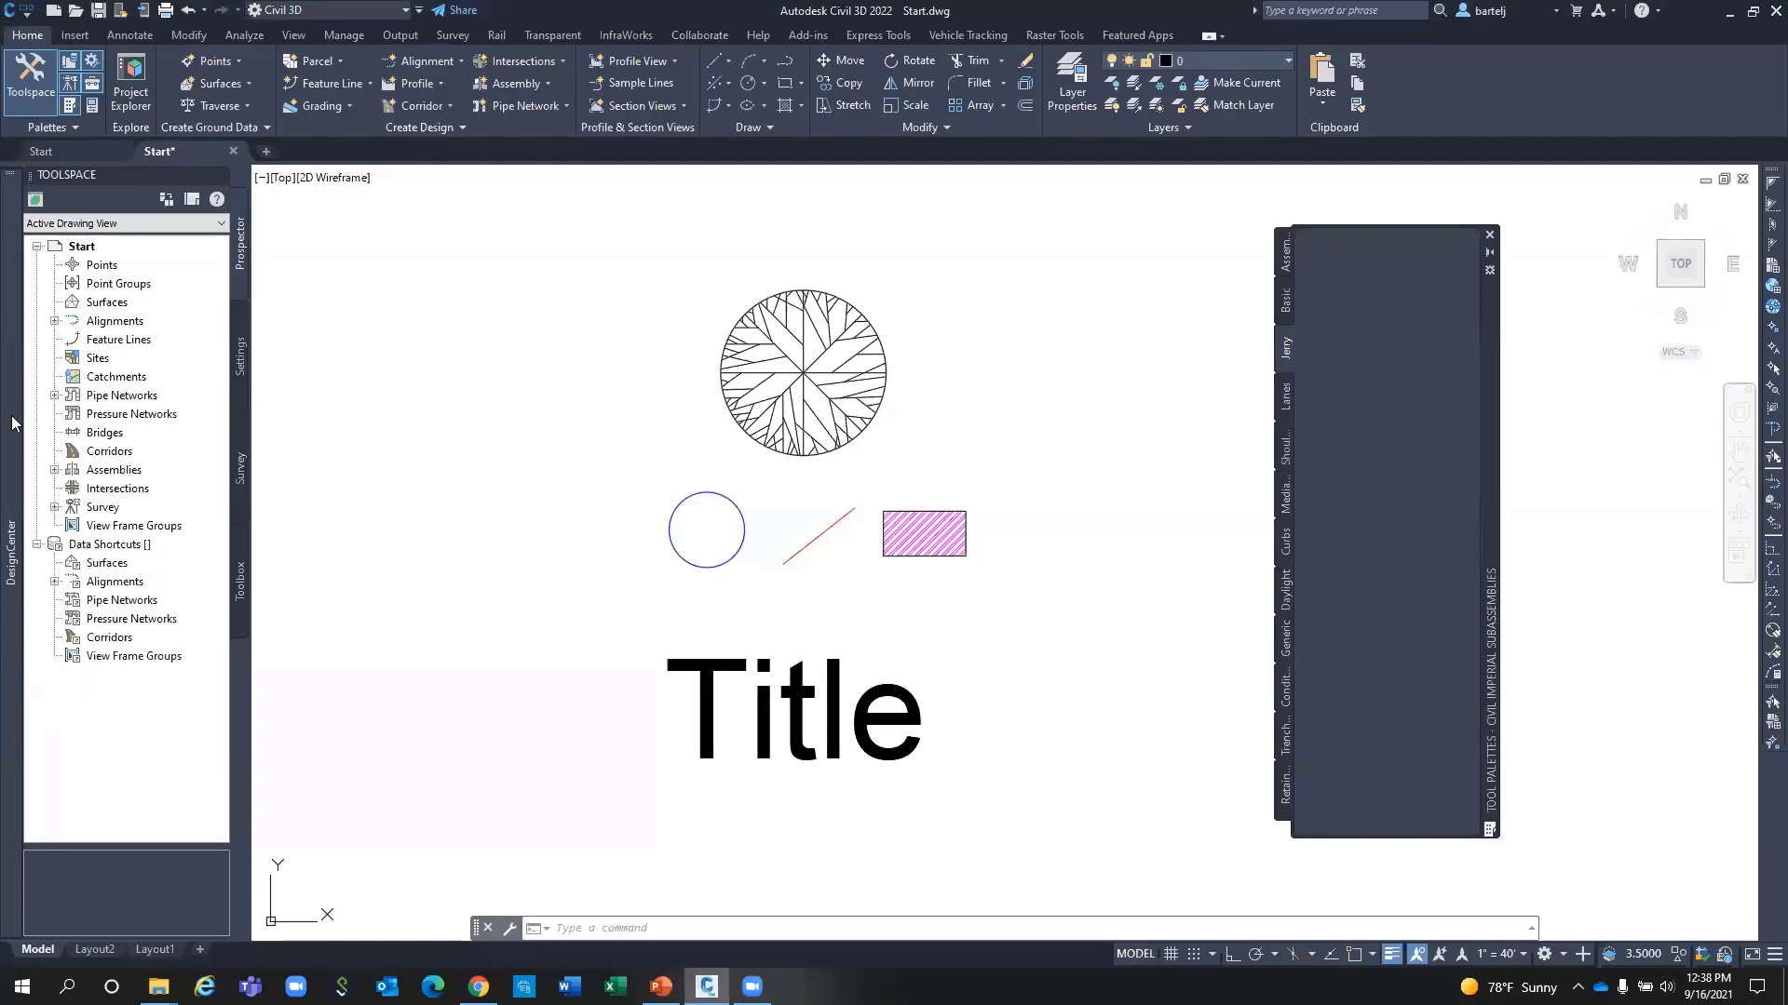
Add the Tree - deciduous plan block from Landscaping.dwg in DesignCenter to the empty custom palette.
{"action": "mouse_move", "coordinate": [11, 423]}
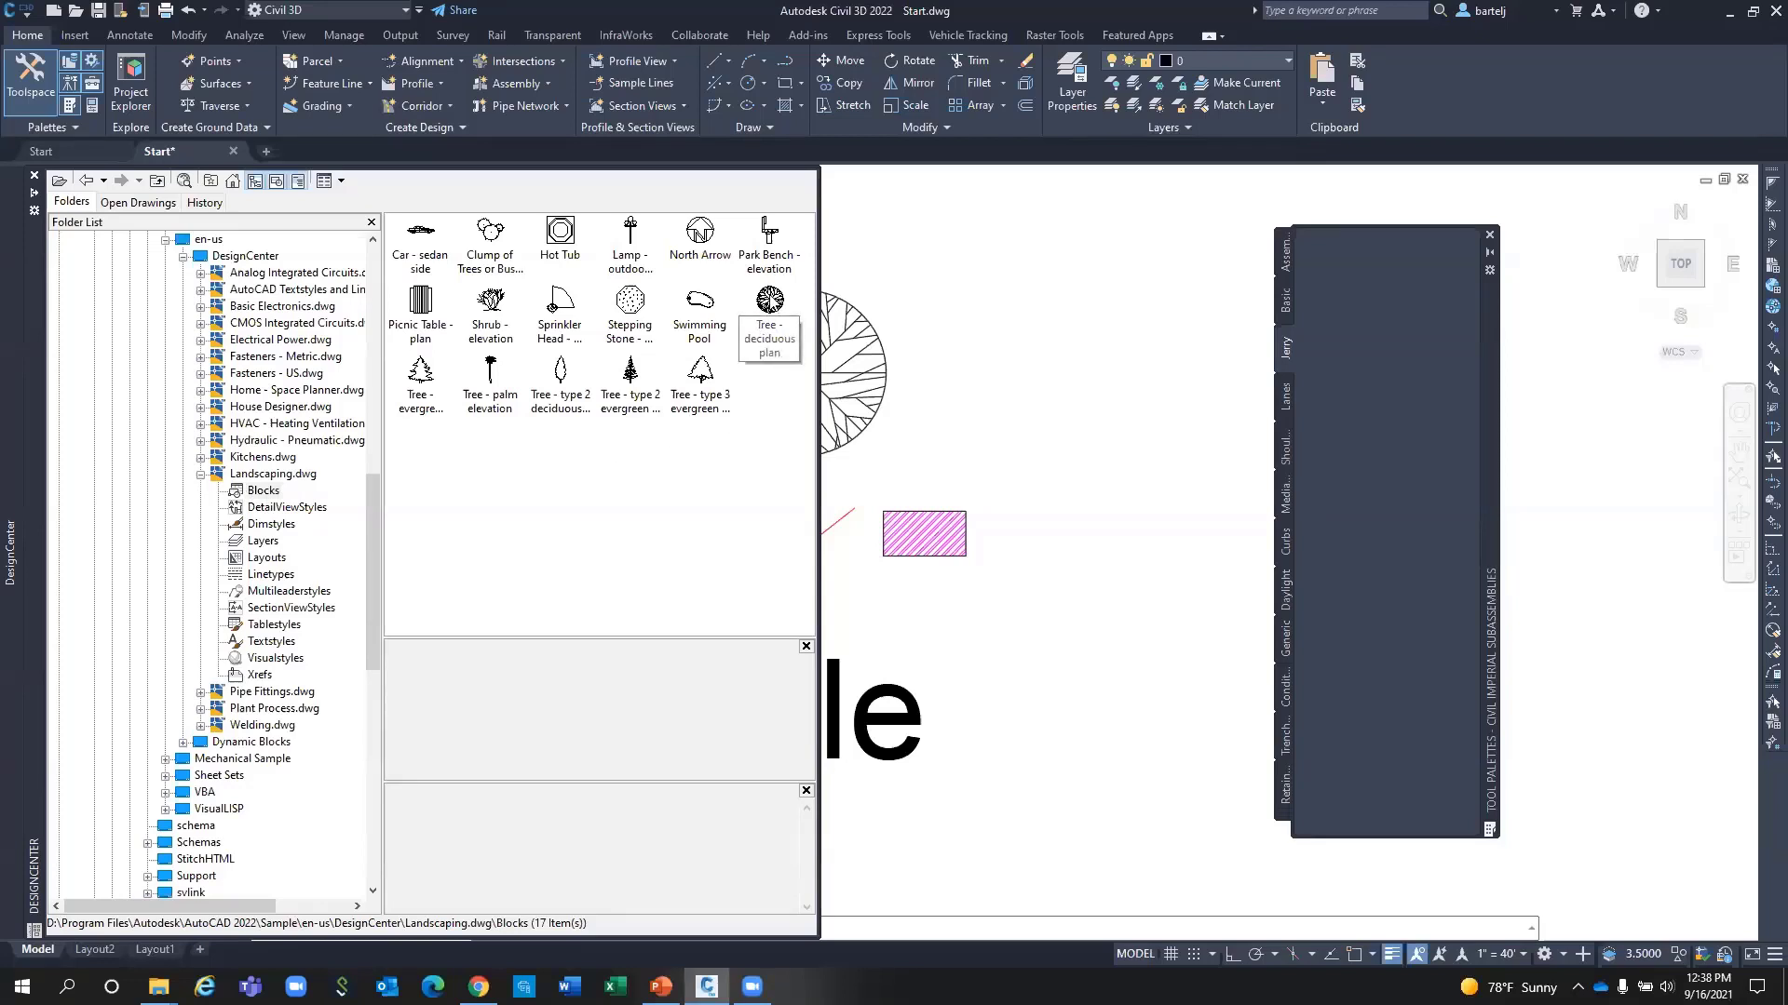
{"action": "left_click", "coordinate": [771, 304]}
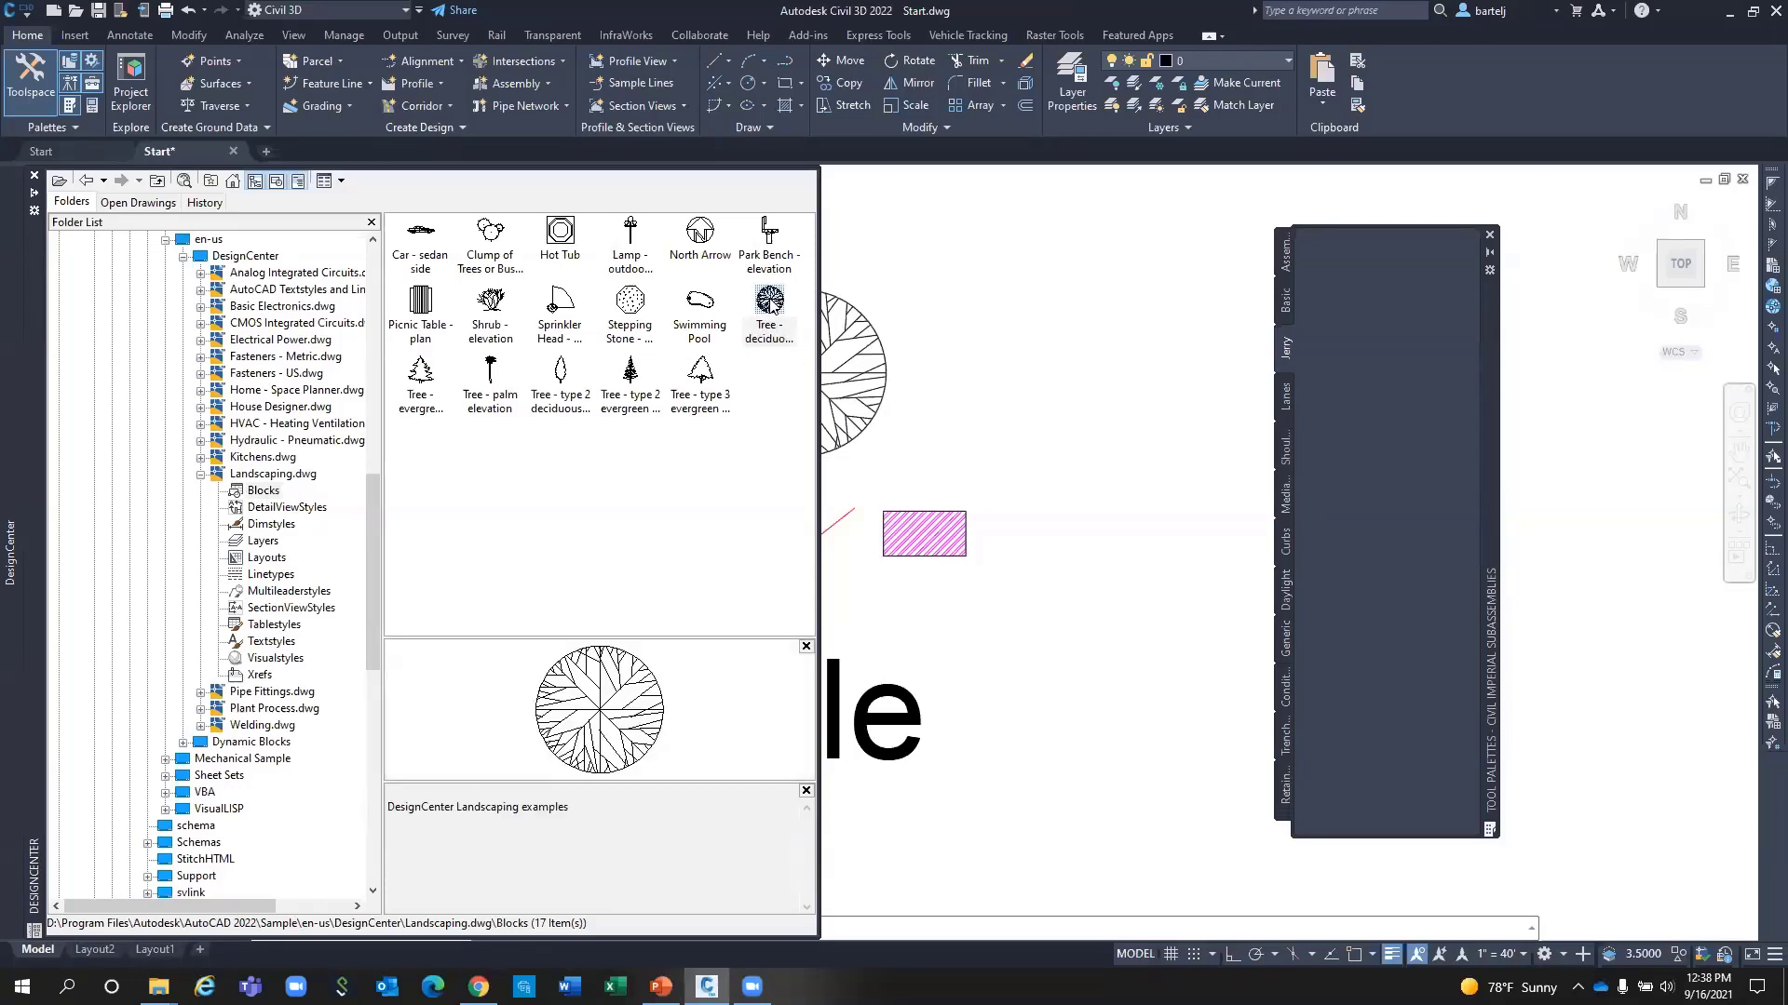
{"action": "left_click_drag", "start_coordinate": [770, 305], "coordinate": [1378, 326]}
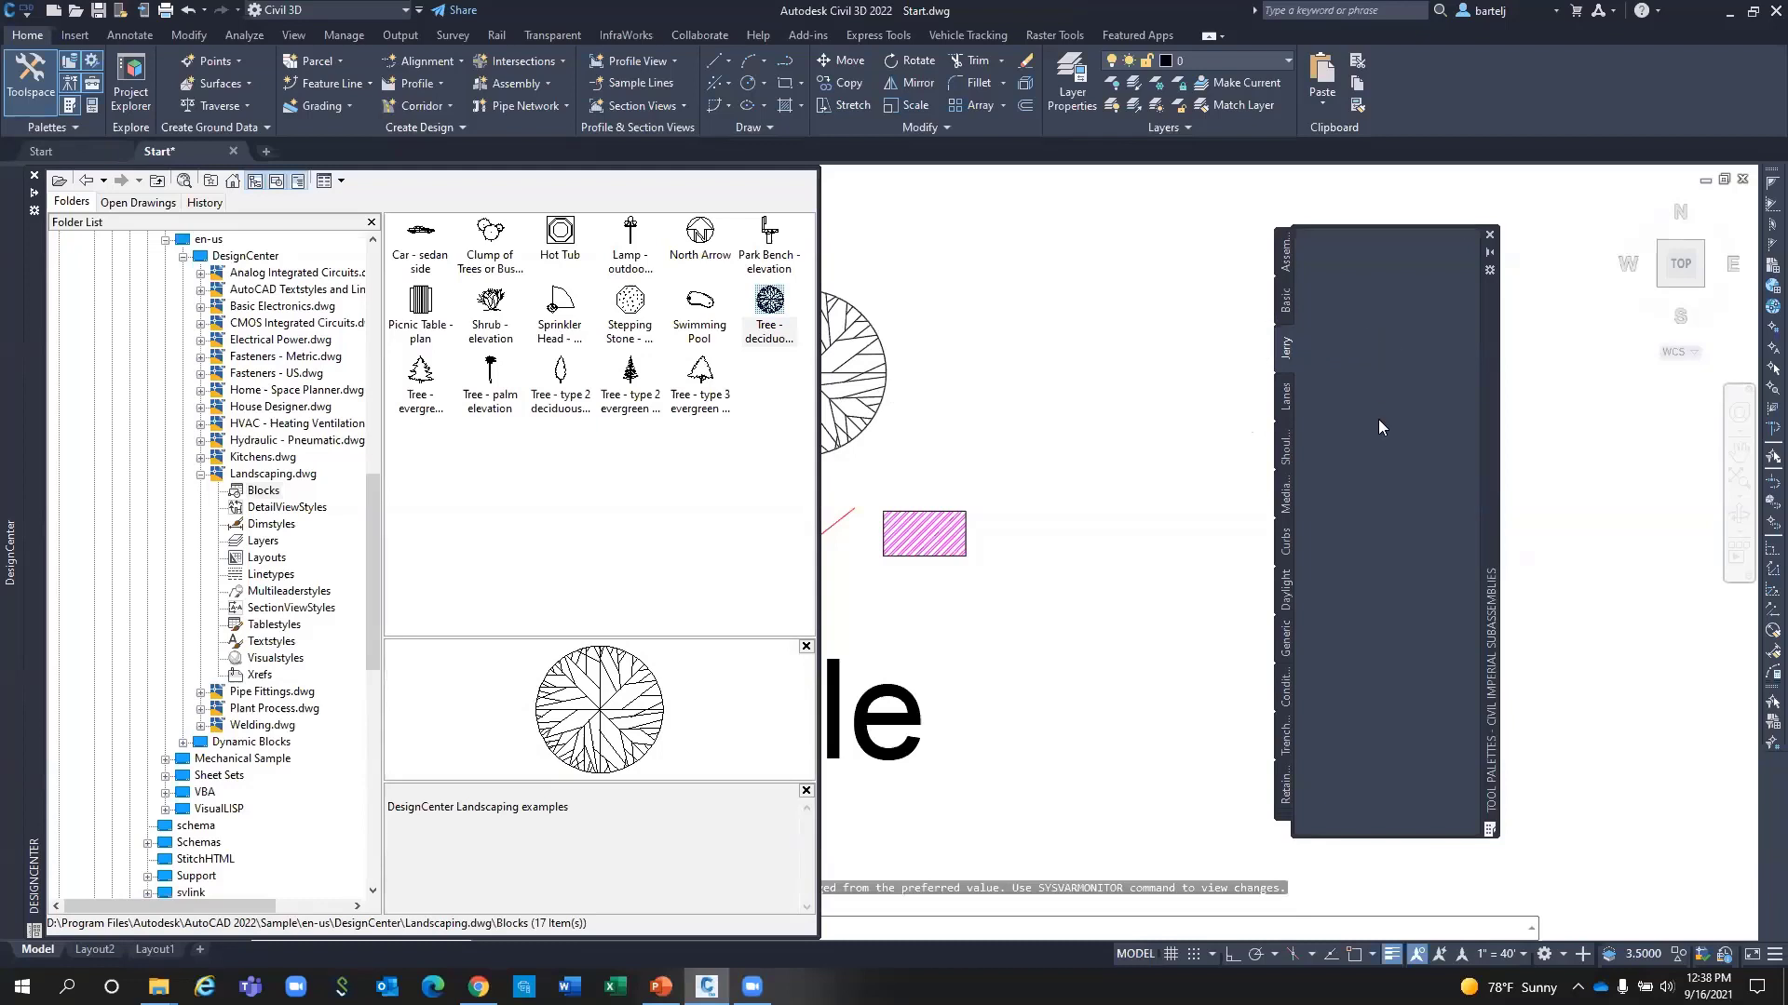
Set the Tree - deciduous plan tool's layer to P-Trees and use the tool to place a tree up and right of the existing one.
{"action": "right_click", "coordinate": [1373, 248]}
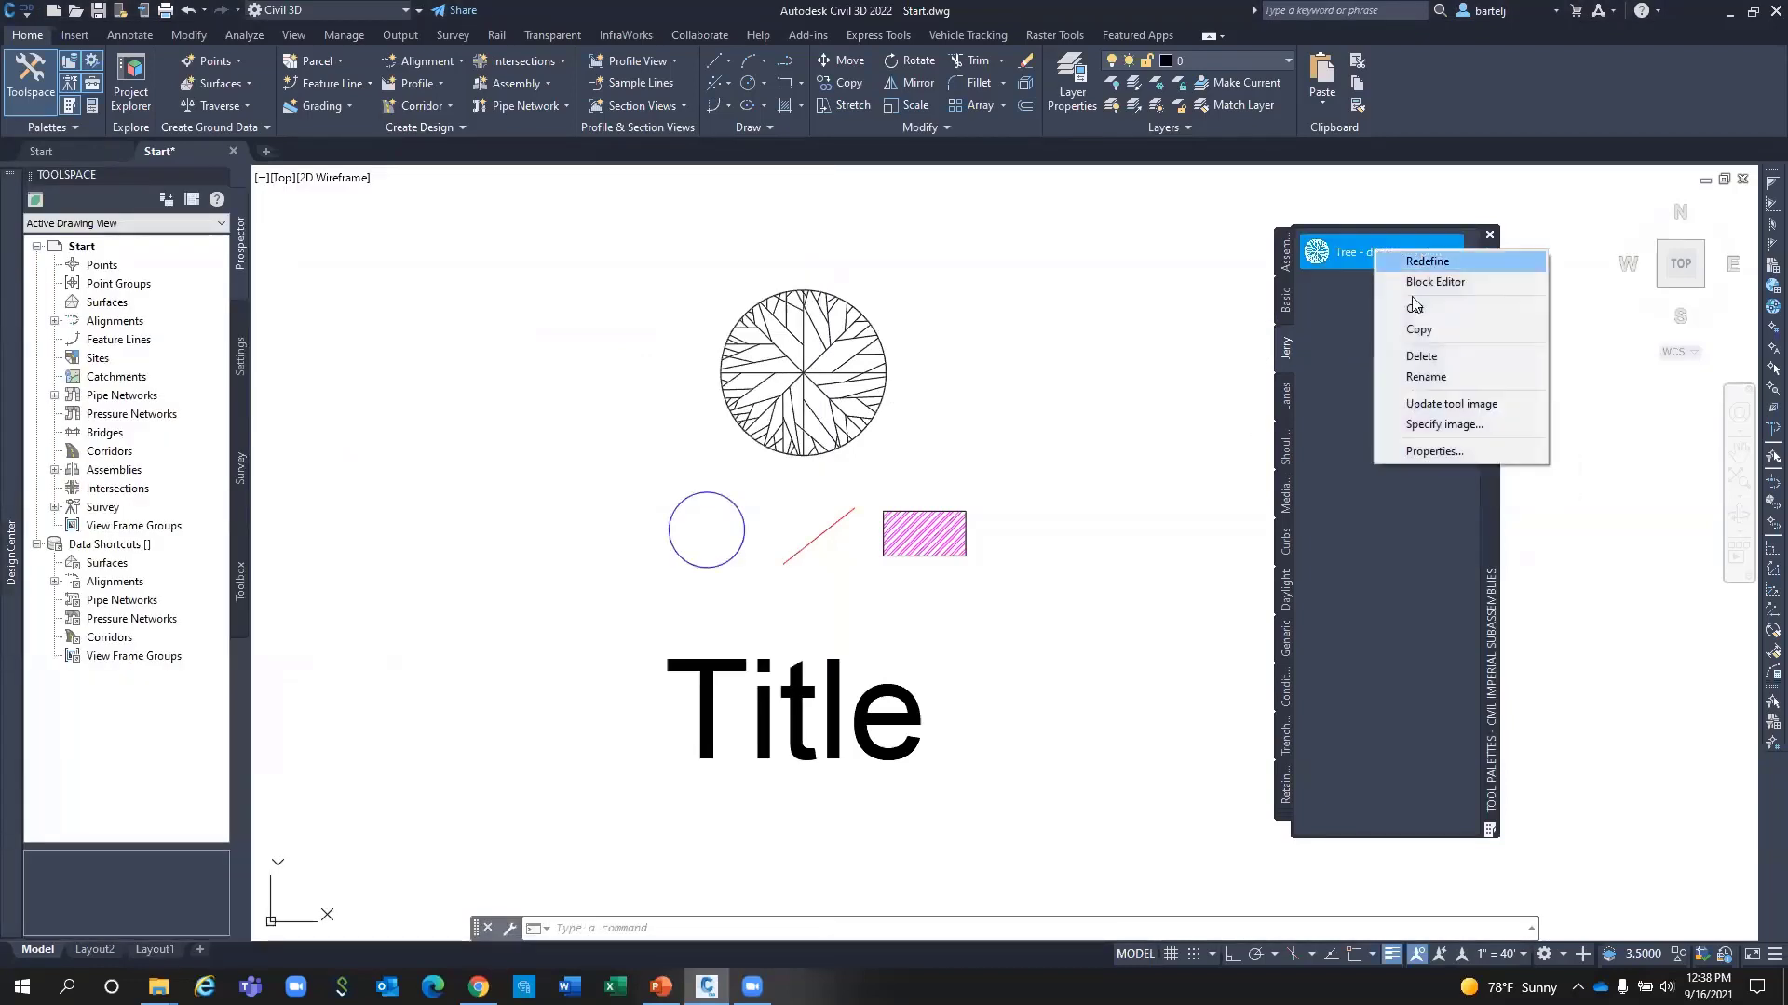
{"action": "left_click", "coordinate": [1426, 451]}
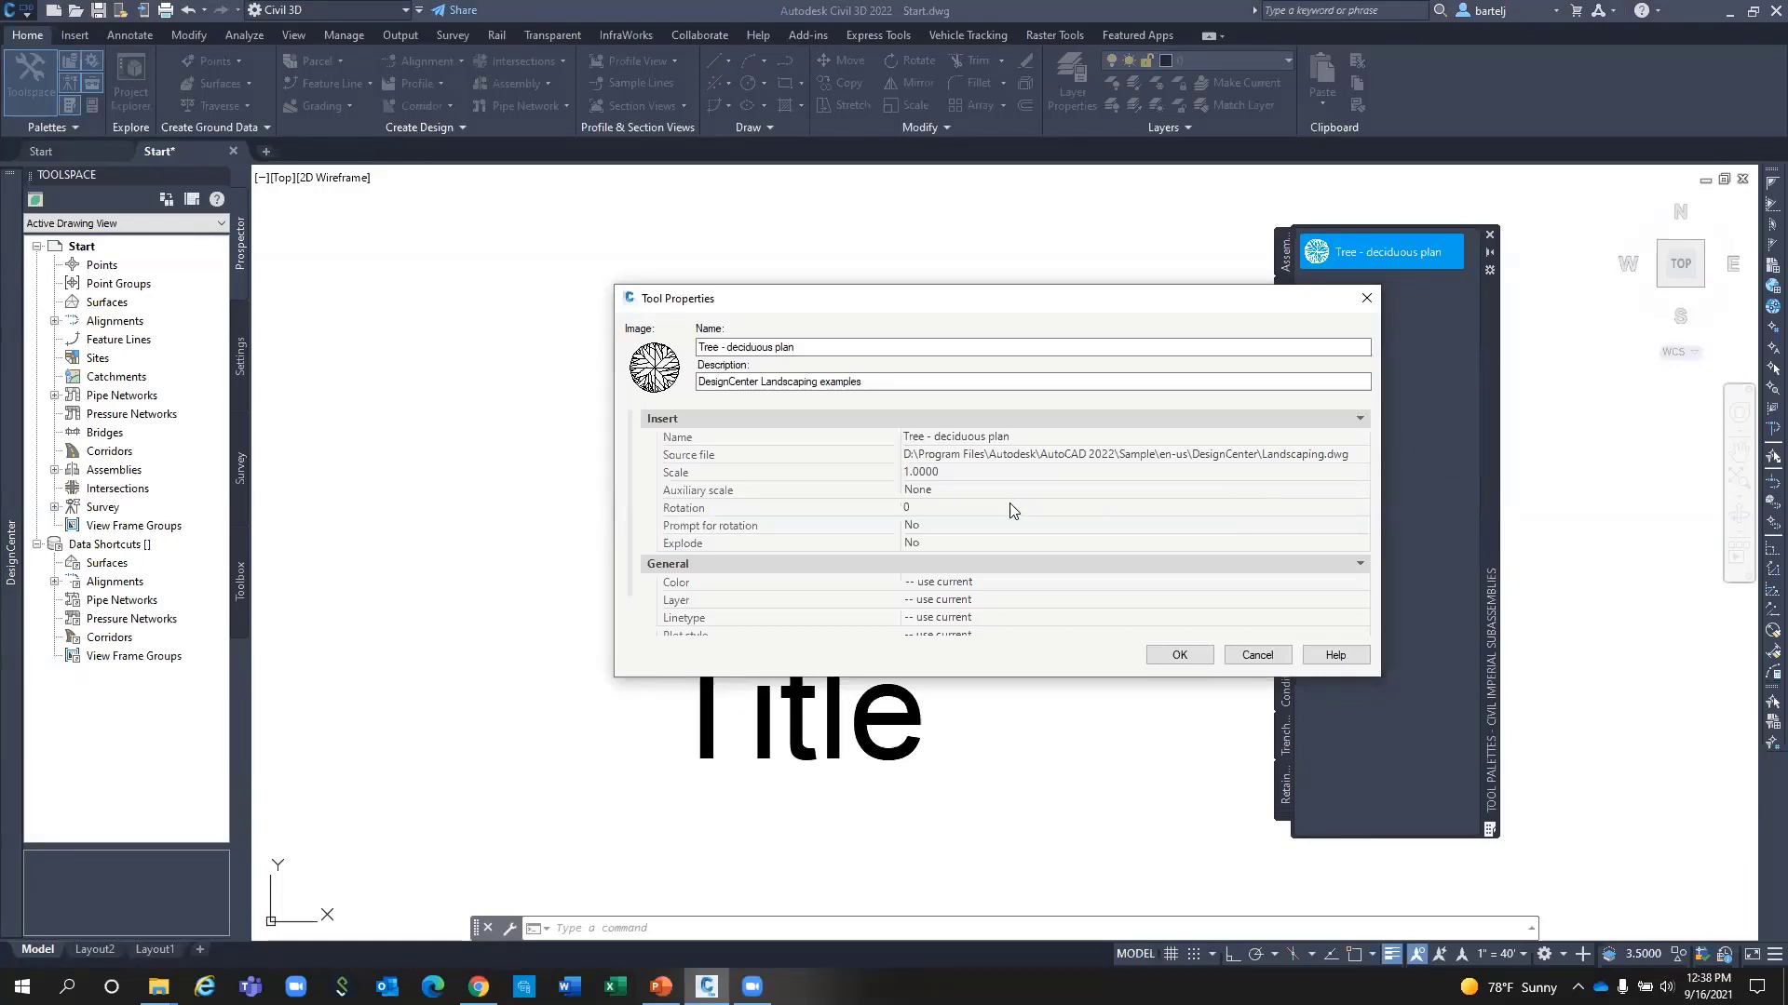
{"action": "left_click", "coordinate": [997, 601]}
{"action": "left_click", "coordinate": [1082, 607]}
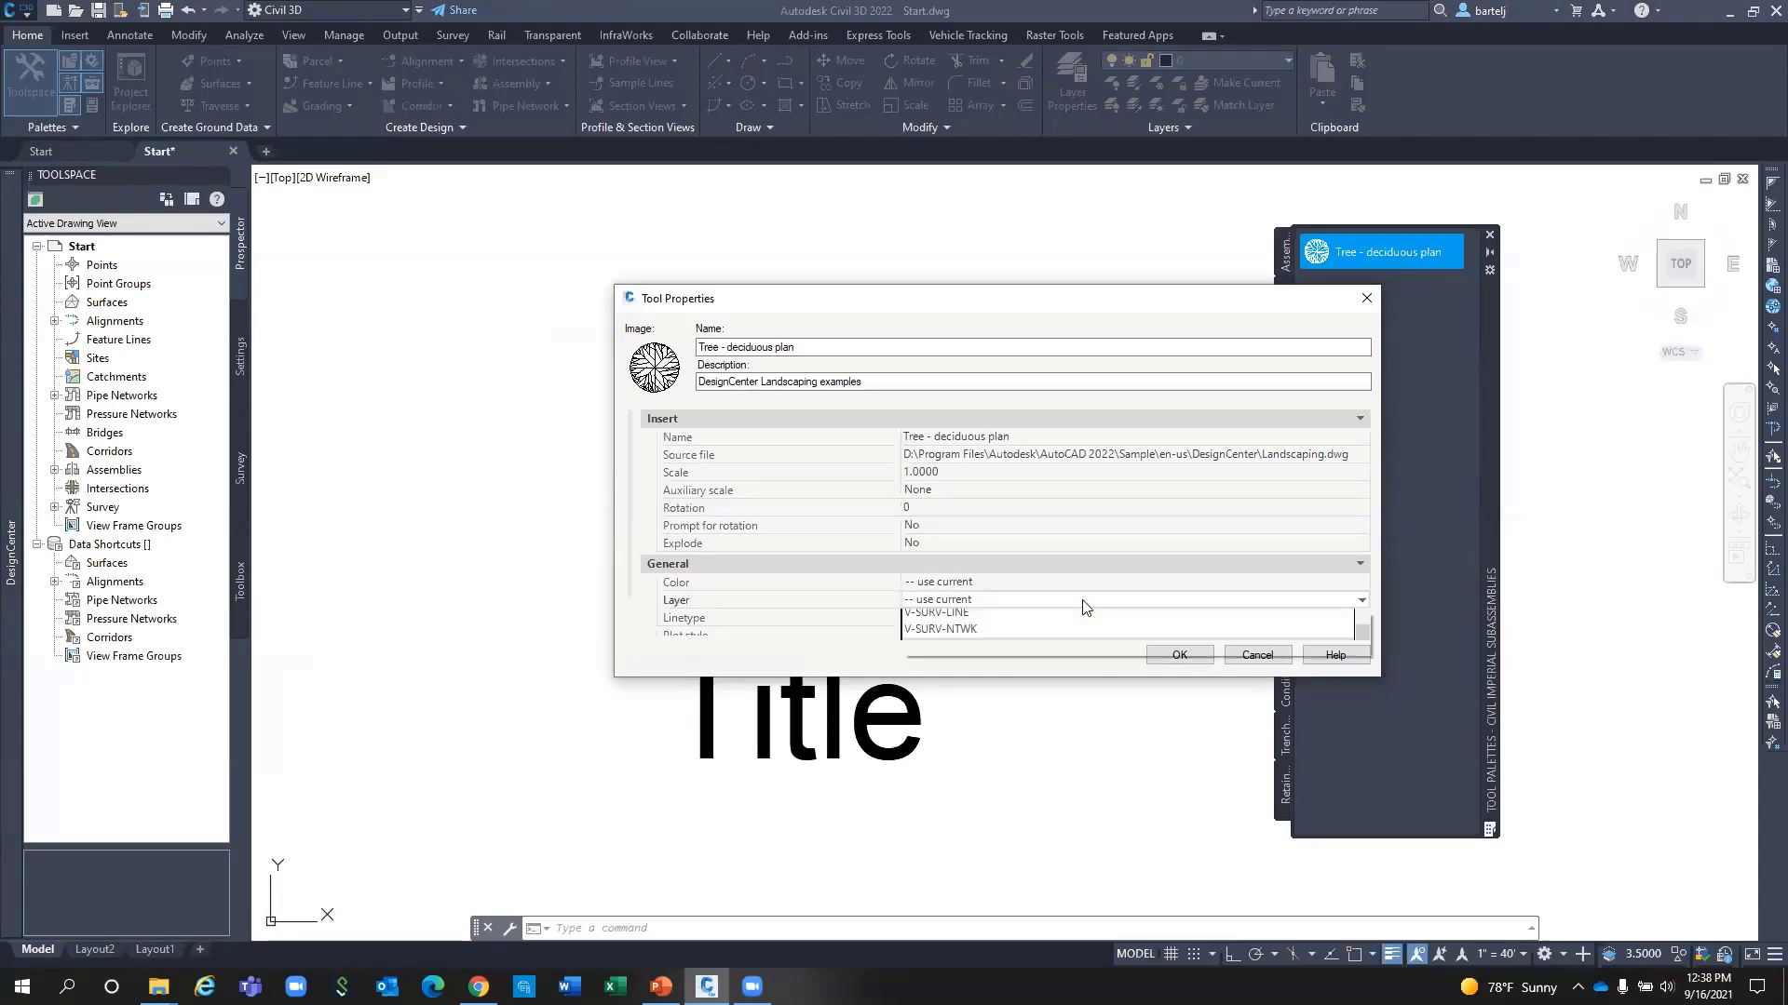
{"action": "left_click_drag", "start_coordinate": [1363, 749], "coordinate": [1359, 730]}
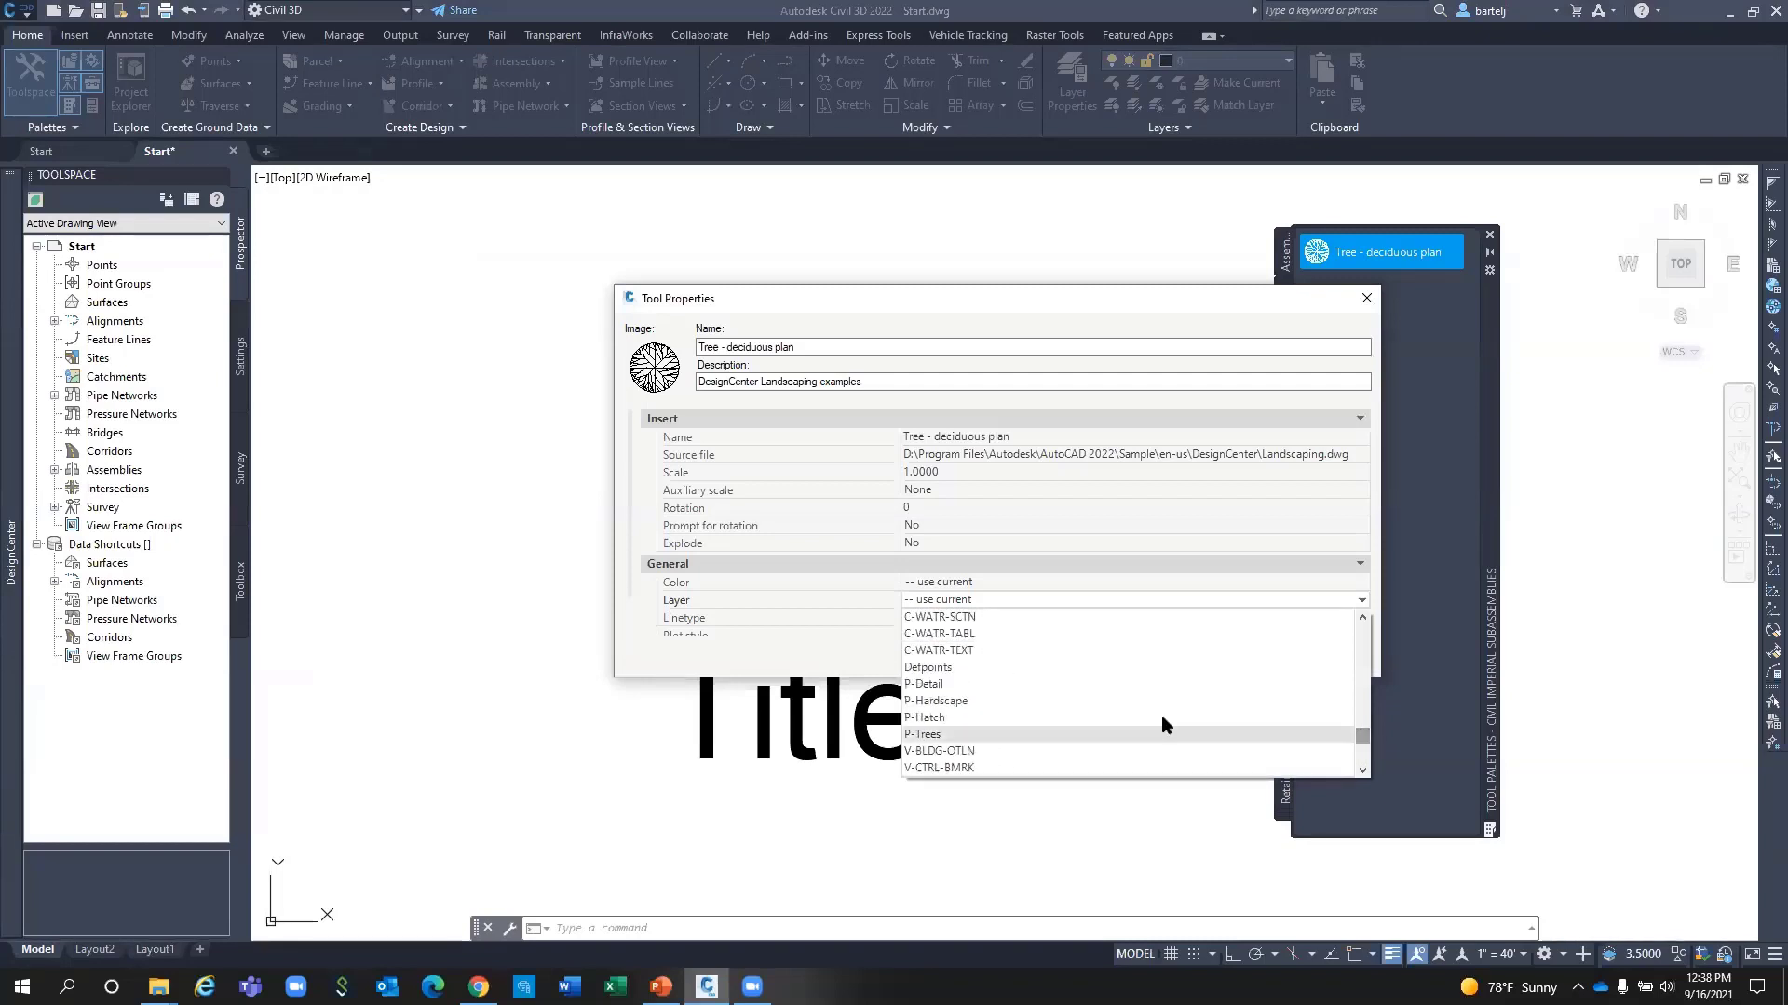
{"action": "left_click", "coordinate": [982, 731]}
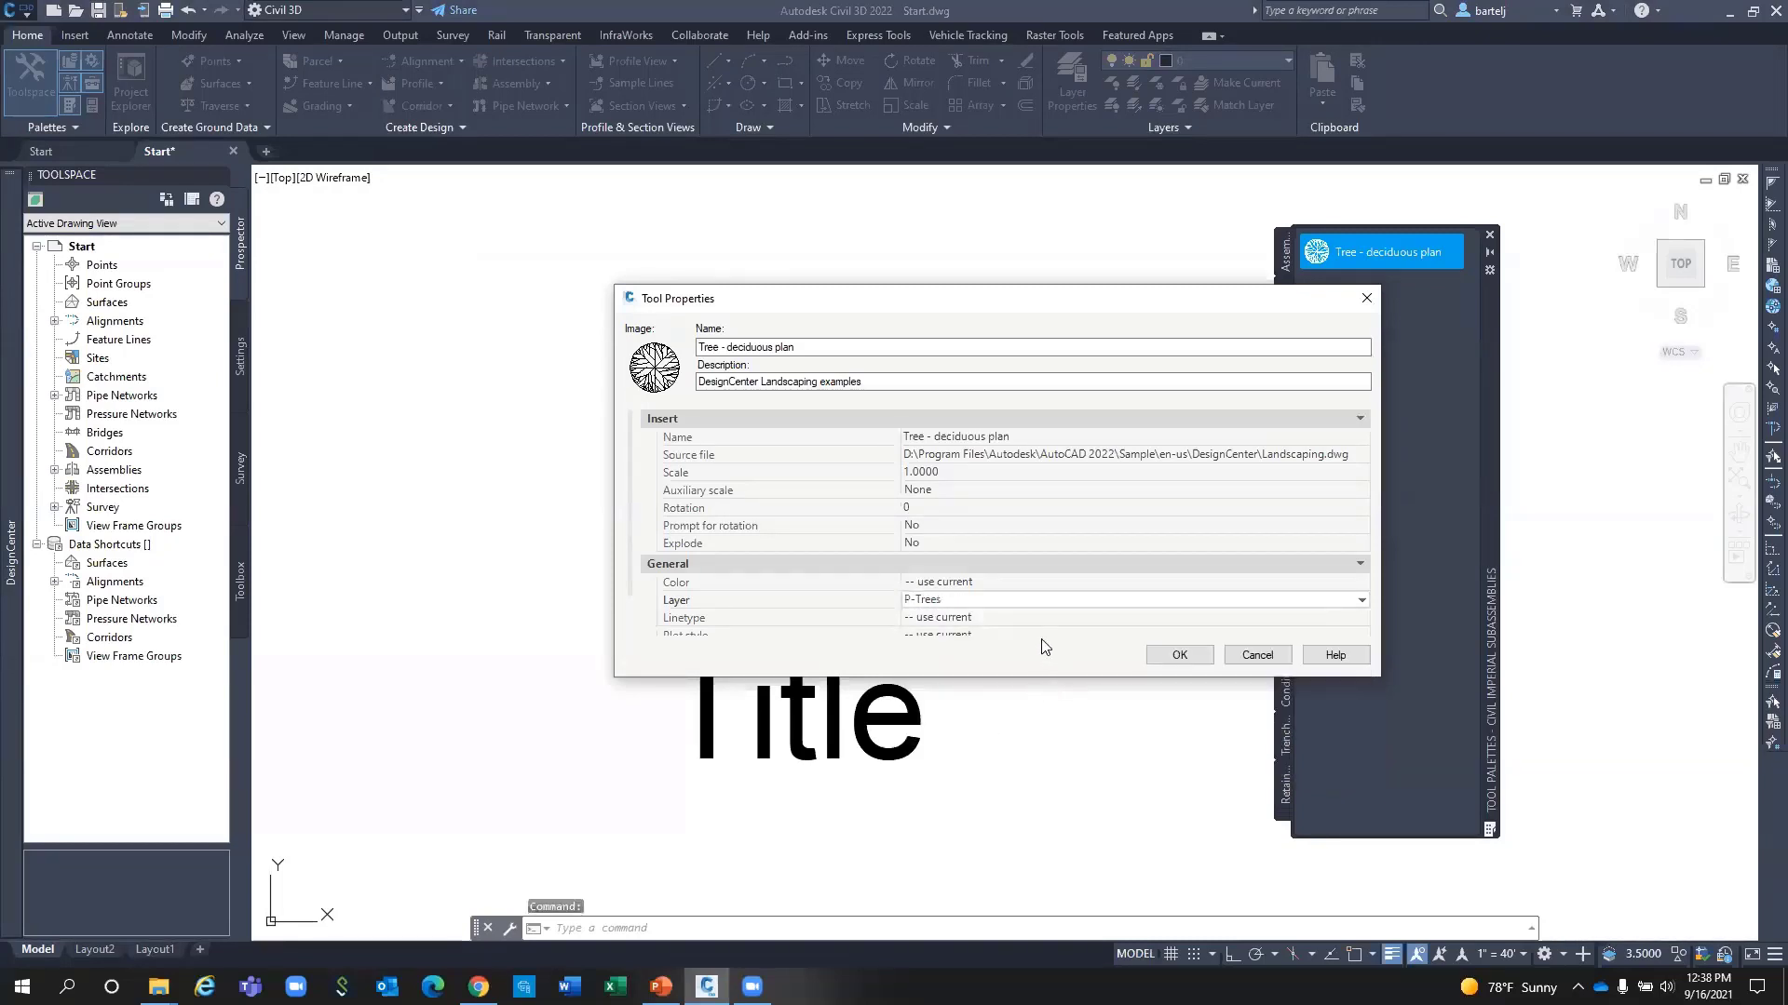
{"action": "left_click_drag", "start_coordinate": [1067, 291], "coordinate": [1062, 213]}
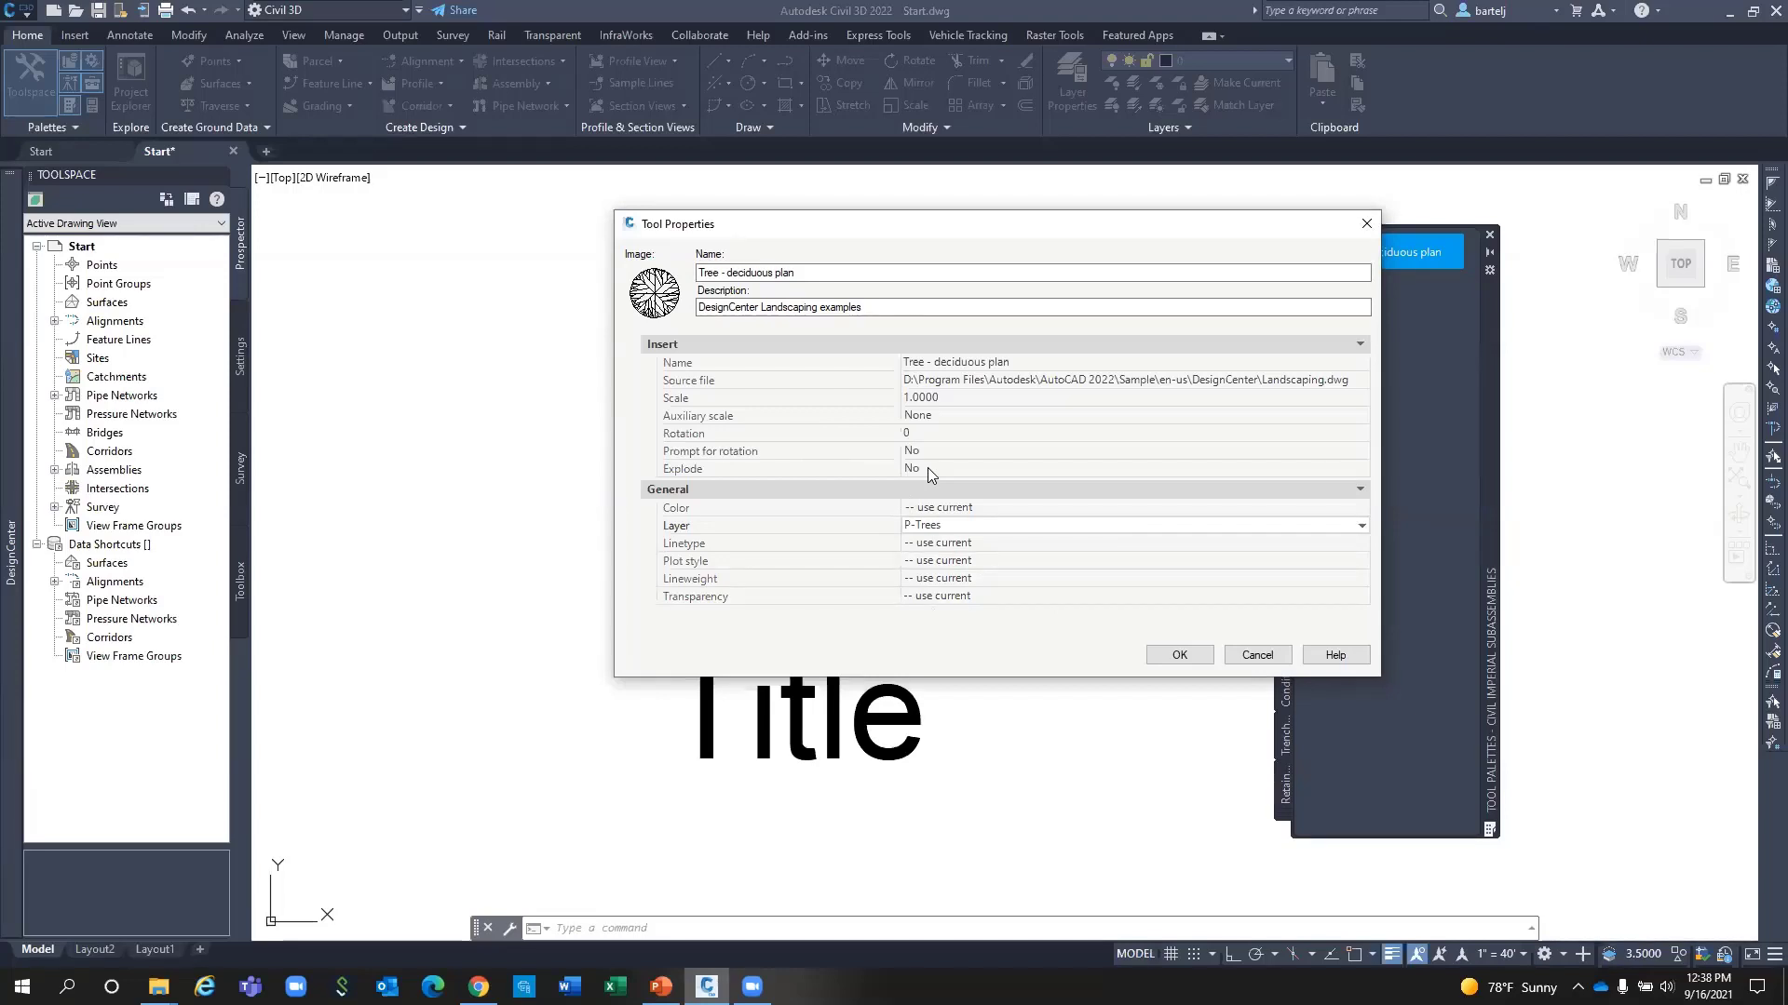
{"action": "left_click", "coordinate": [1179, 655]}
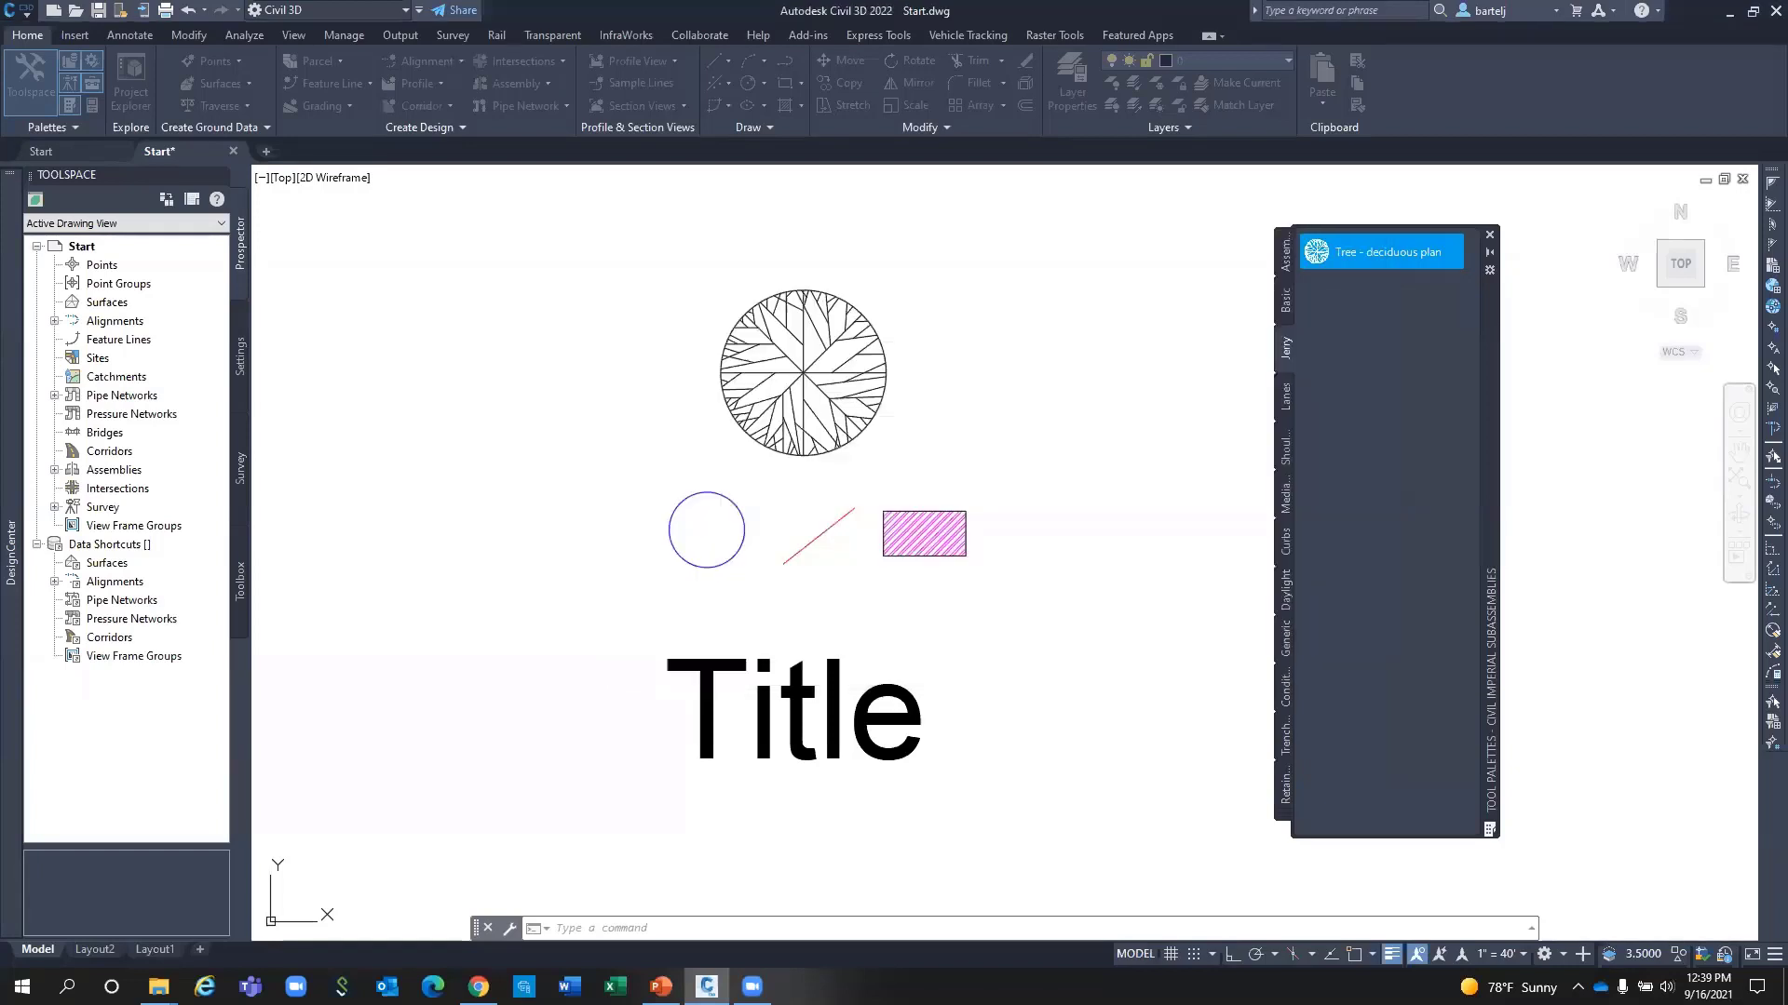
{"action": "left_click", "coordinate": [1353, 247]}
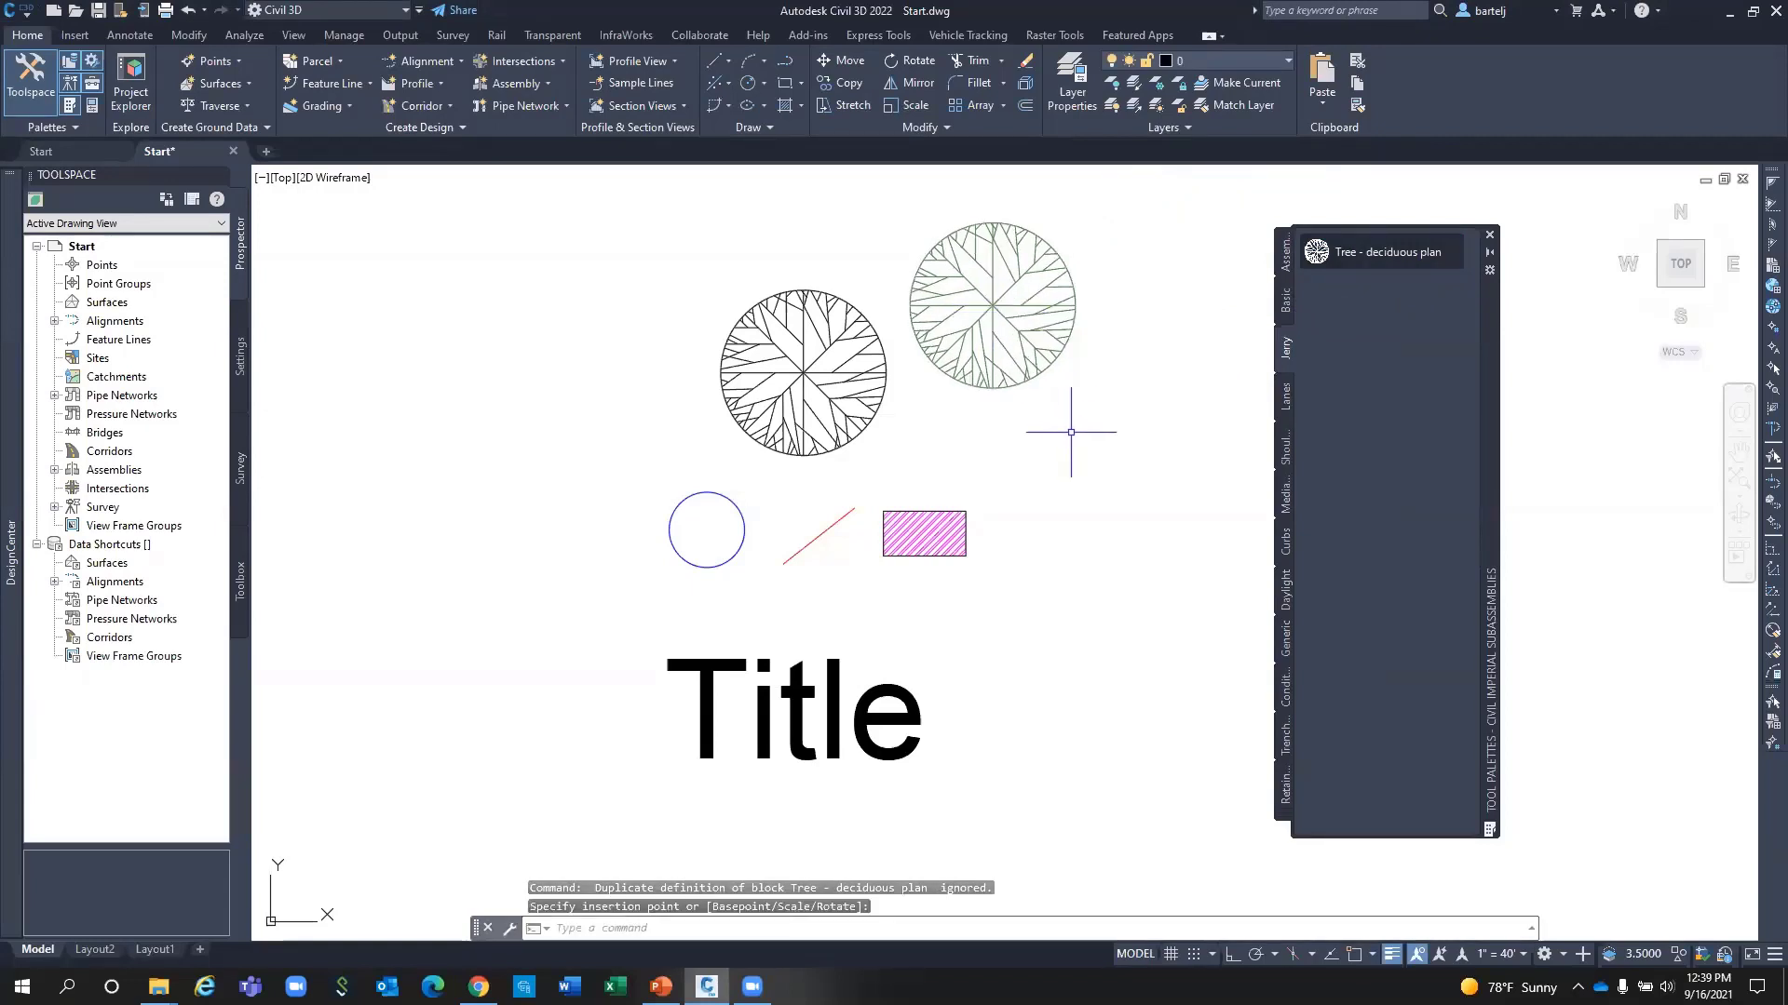
Rename the Tree - deciduous plan tool on the custom palette as ROW Trees.
{"action": "right_click", "coordinate": [1383, 251]}
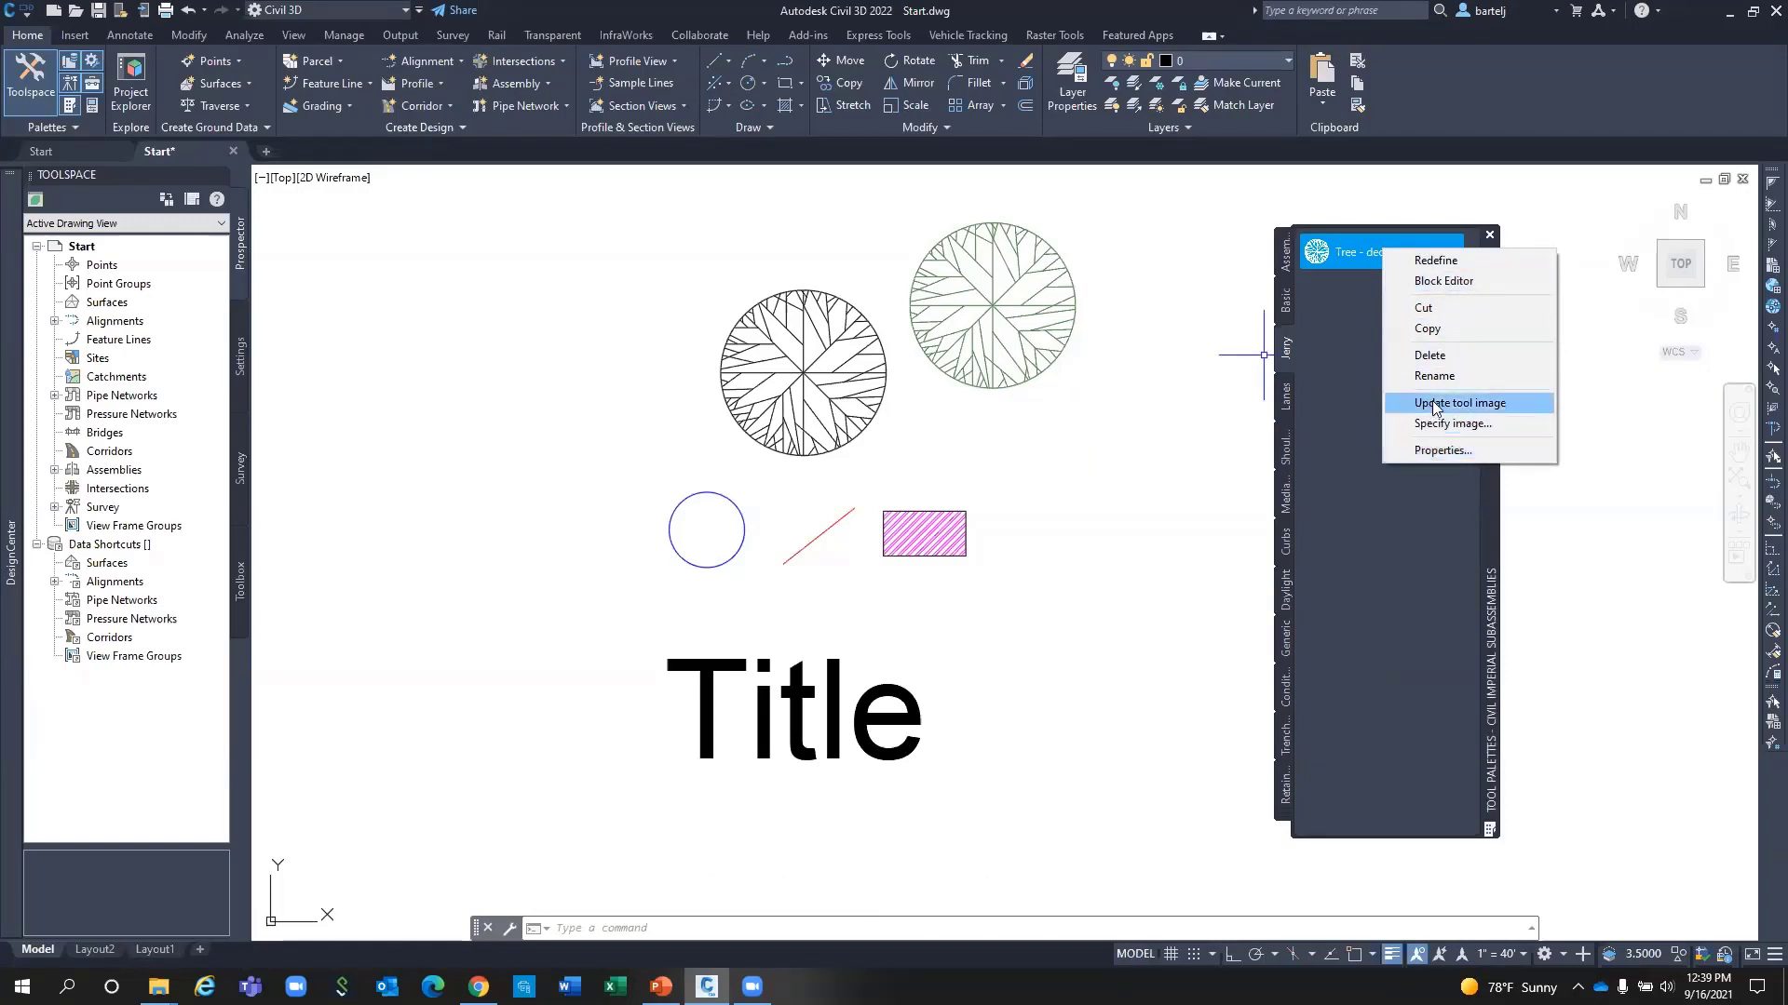
{"action": "left_click", "coordinate": [1438, 376]}
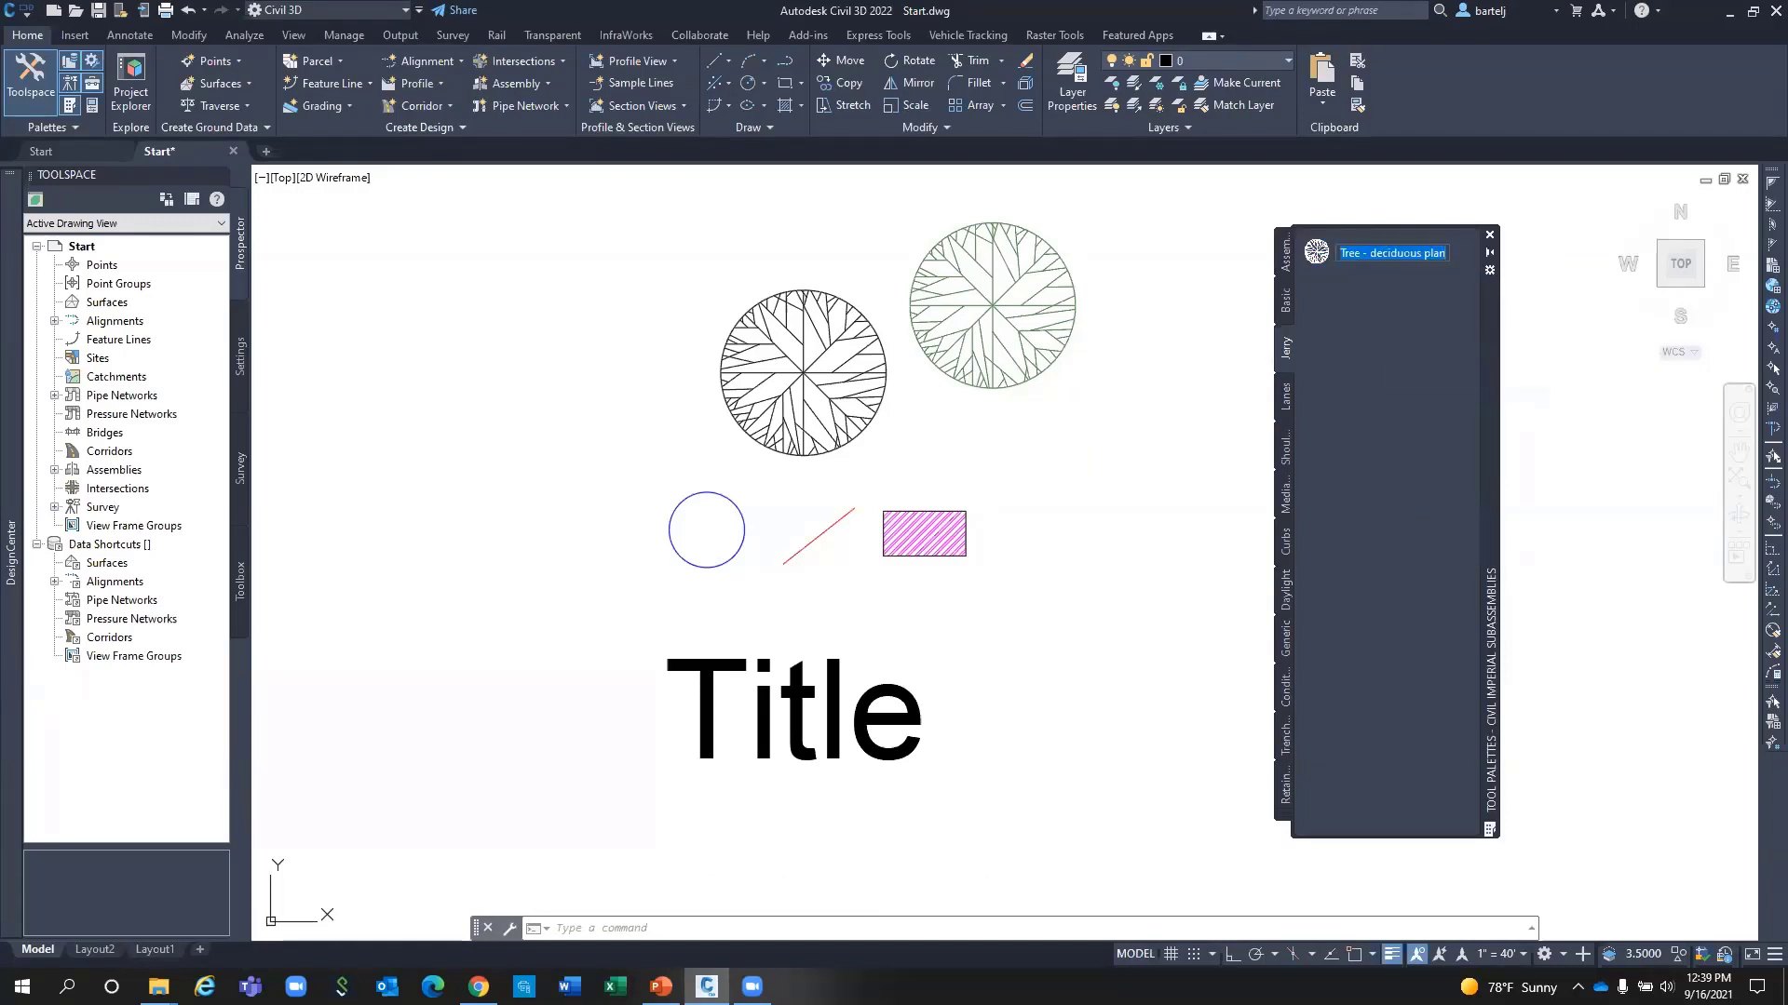
{"action": "type", "text": "ROW"}
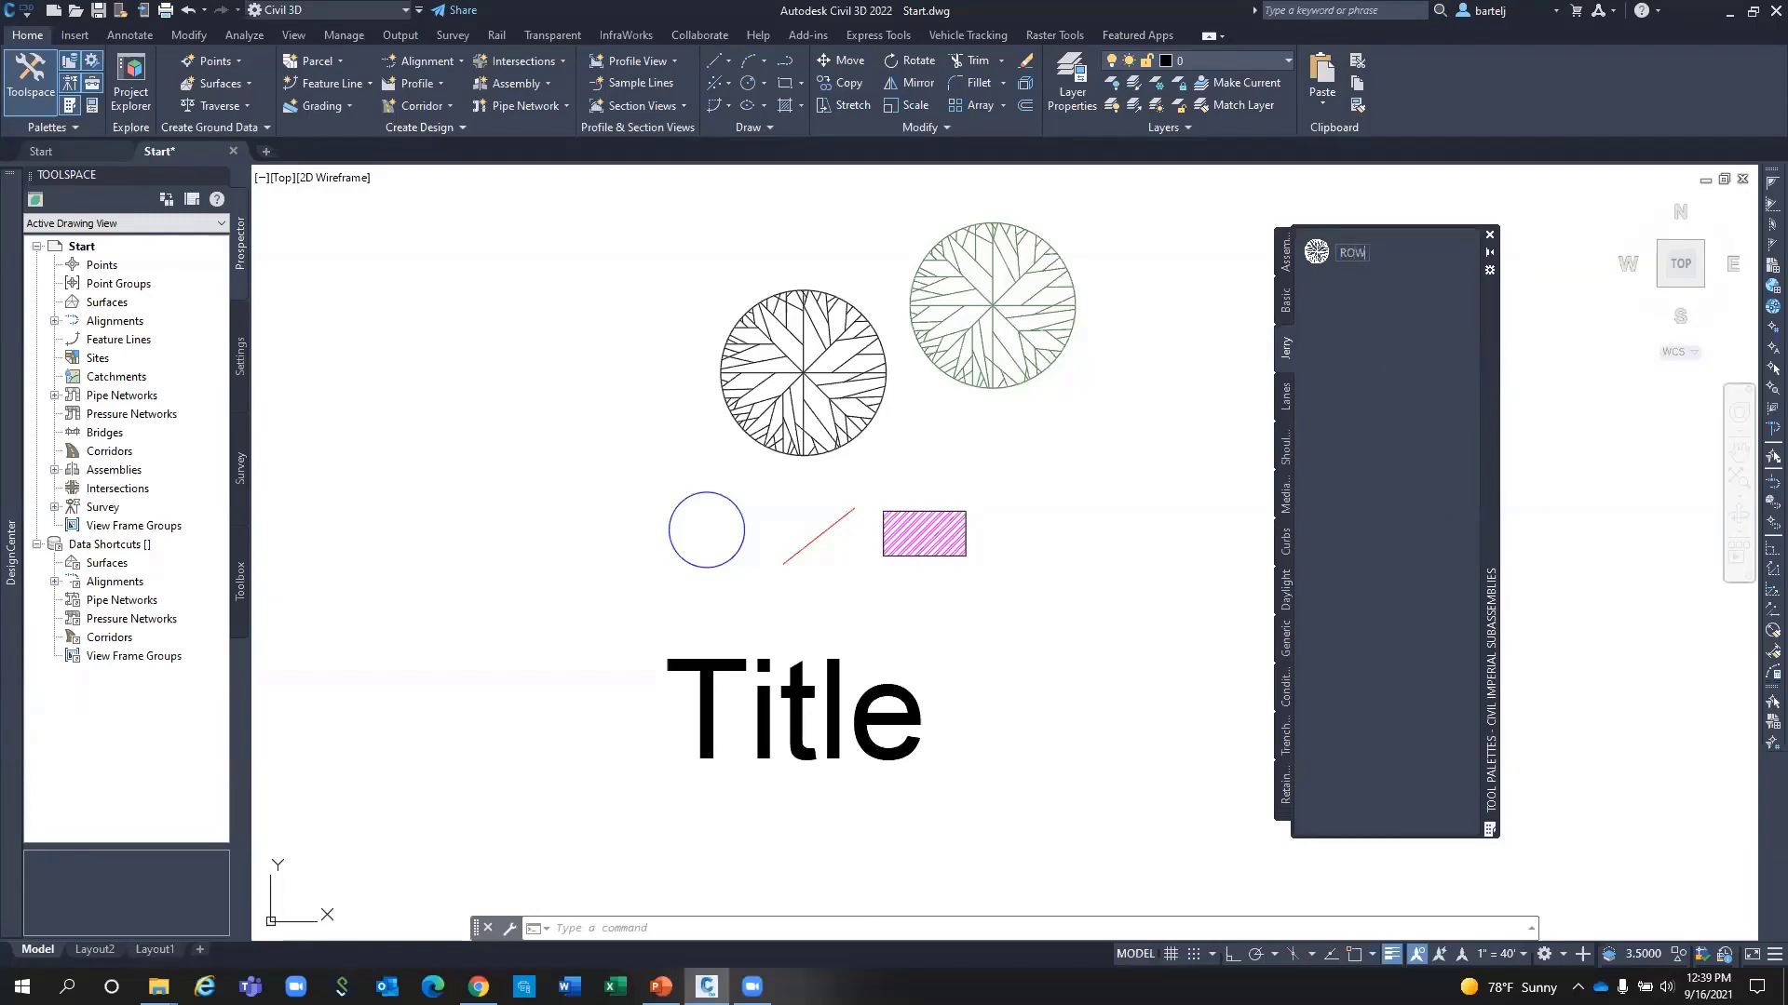
{"action": "type", "text": " Trees"}
{"action": "key", "text": "Return"}
Review the light and dark theme image settings of the ROW Trees tool and leave them without changes.
{"action": "right_click", "coordinate": [1322, 258]}
{"action": "left_click", "coordinate": [1365, 434]}
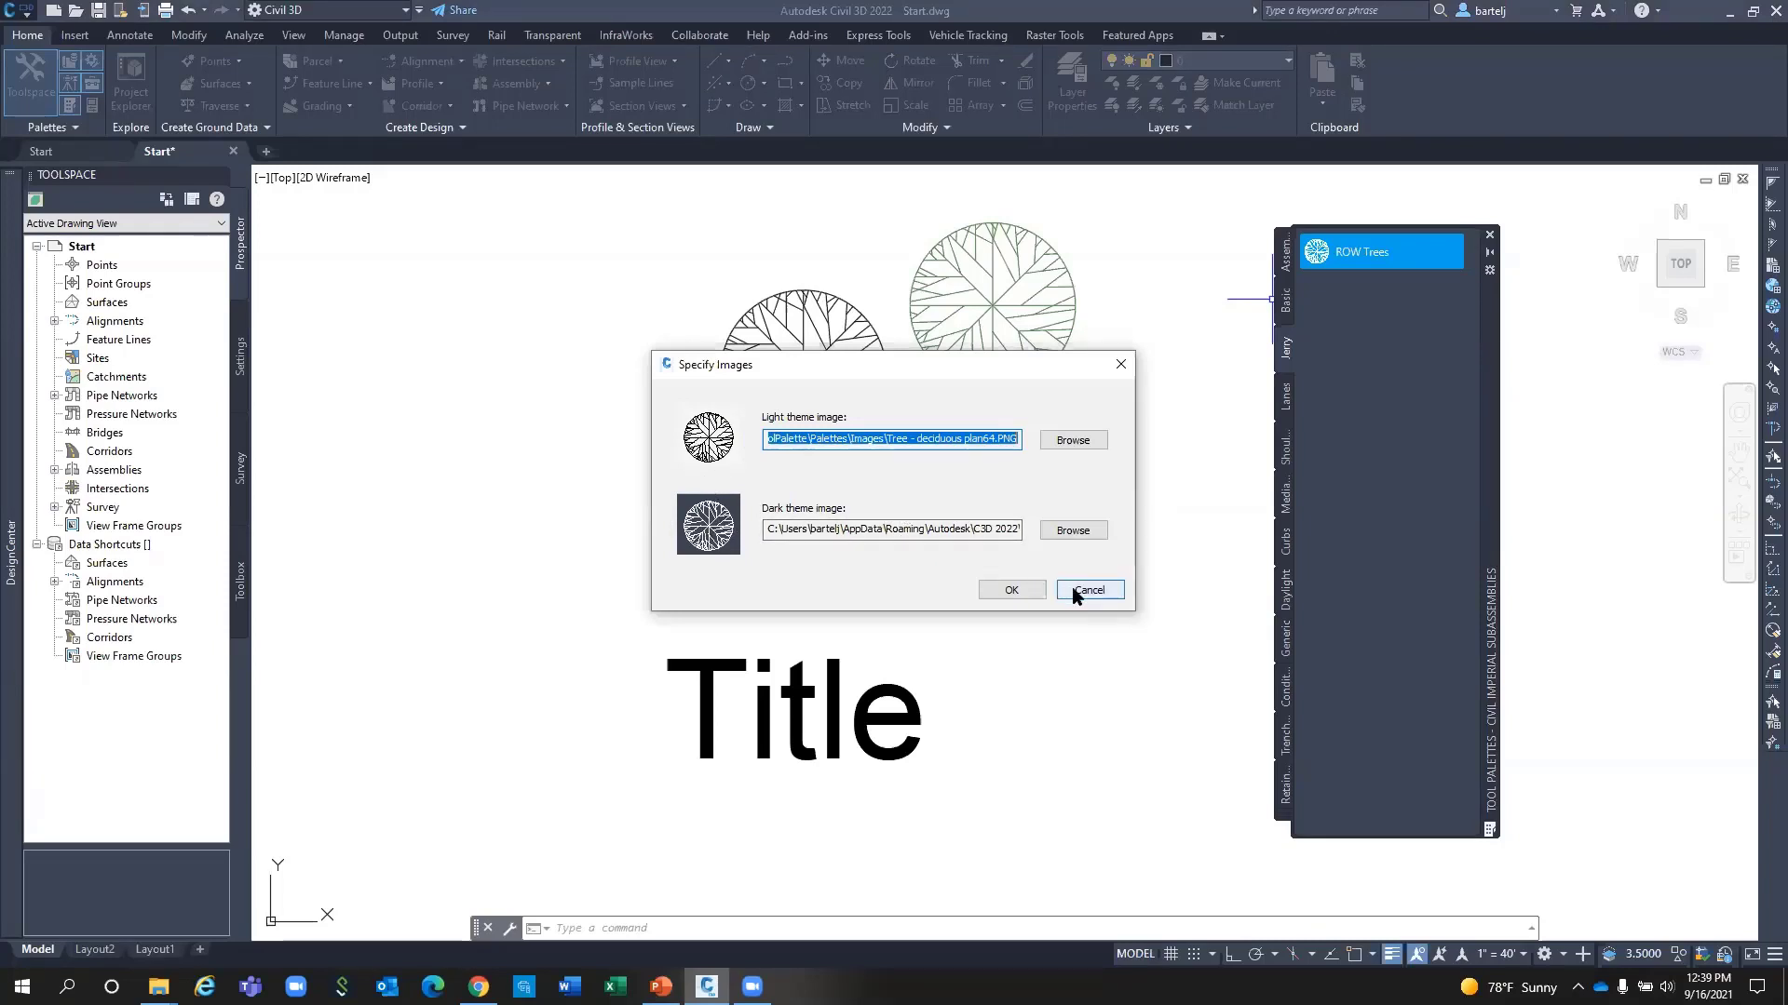
{"action": "left_click", "coordinate": [1087, 590]}
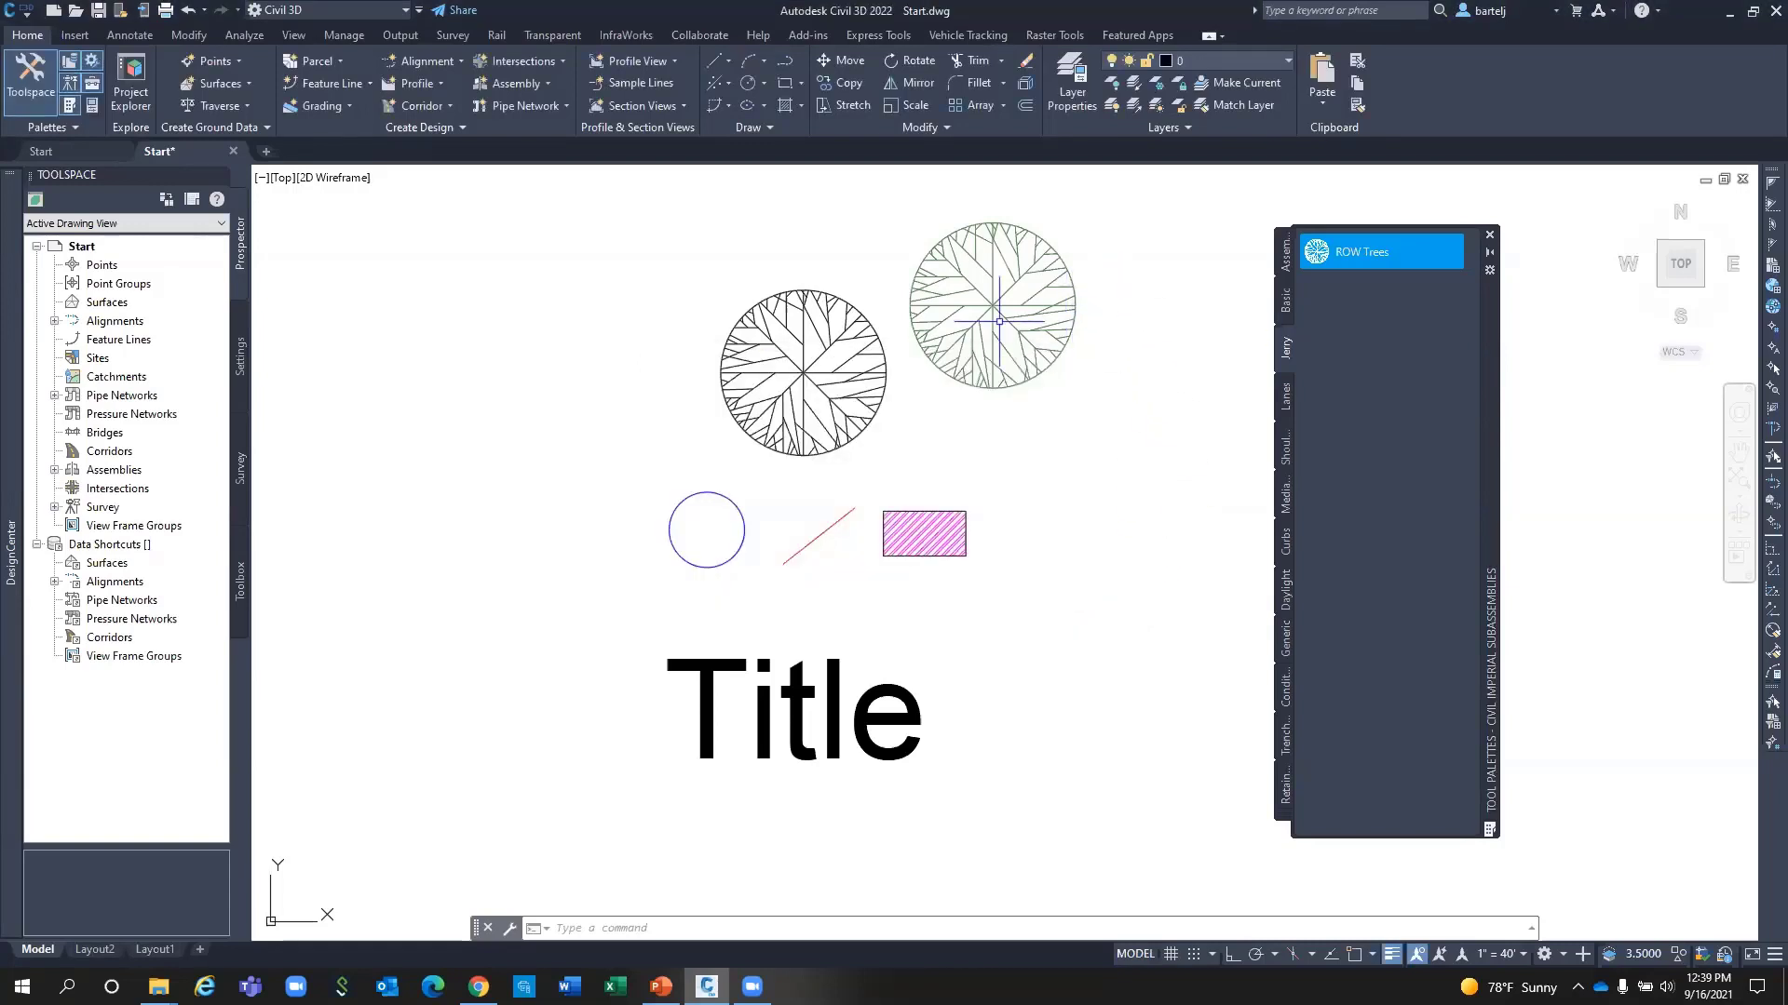
View the original black tree in the Object Viewer, check its option for saving a PNG image, and close without saving.
{"action": "left_click", "coordinate": [840, 296]}
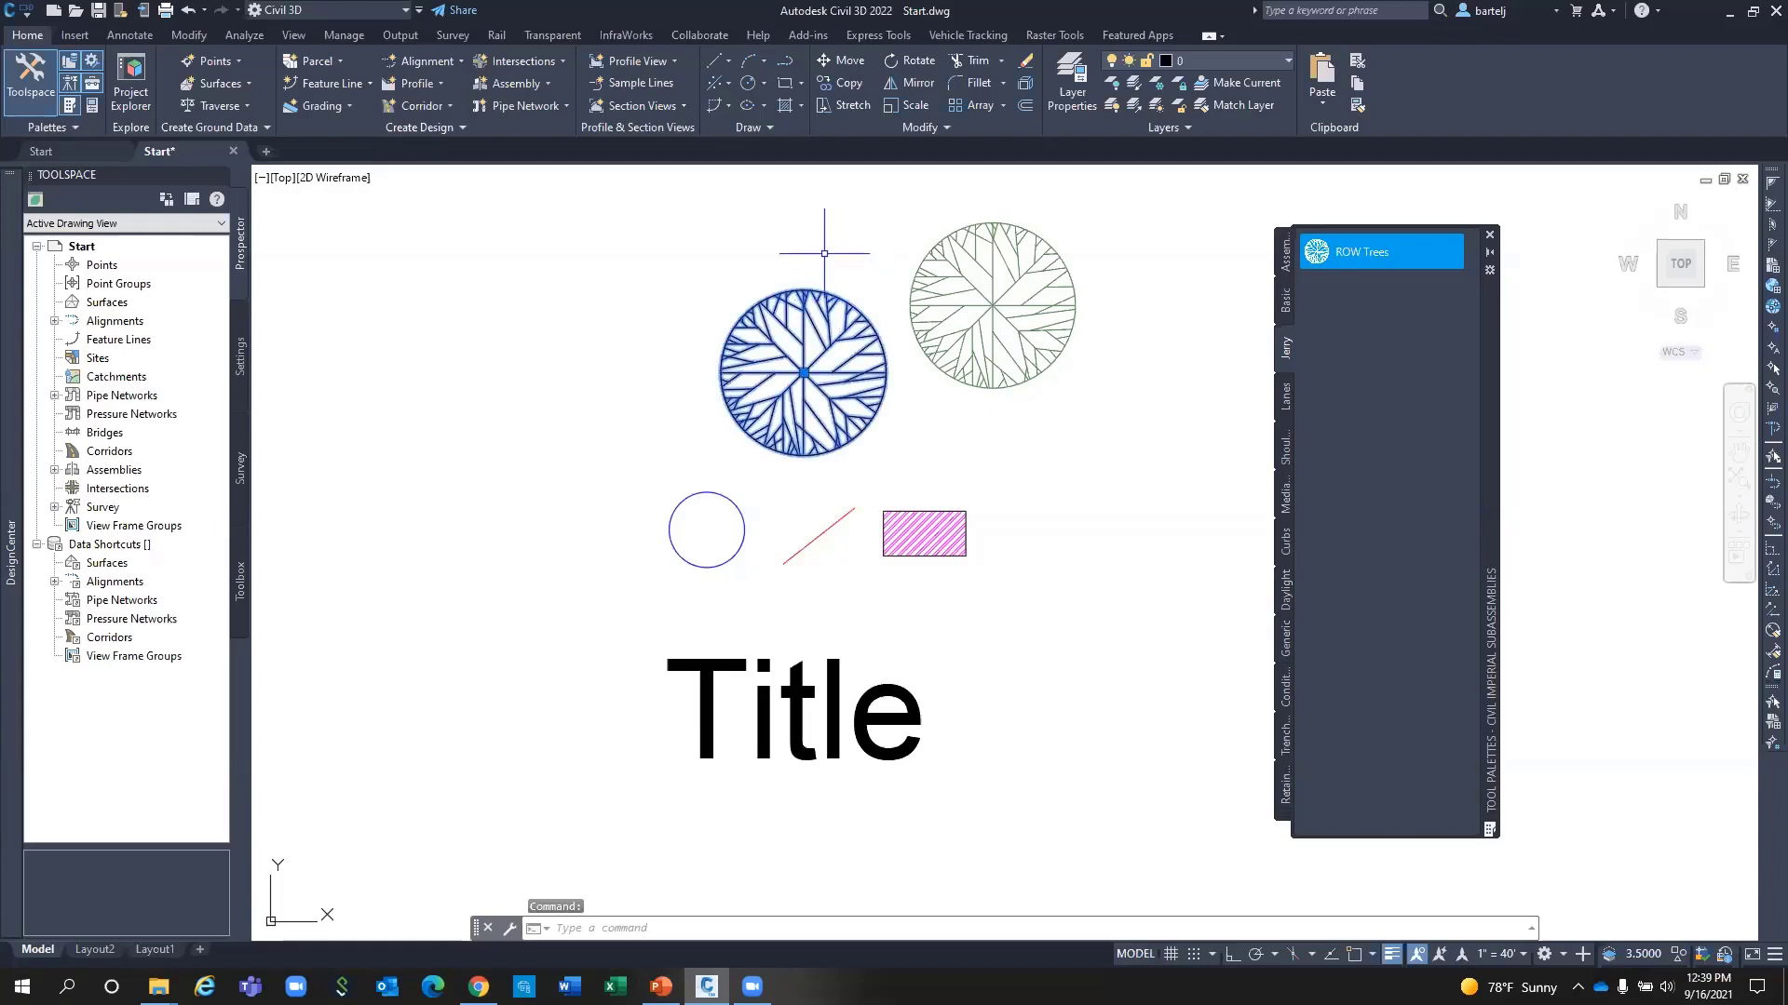
{"action": "right_click", "coordinate": [824, 259]}
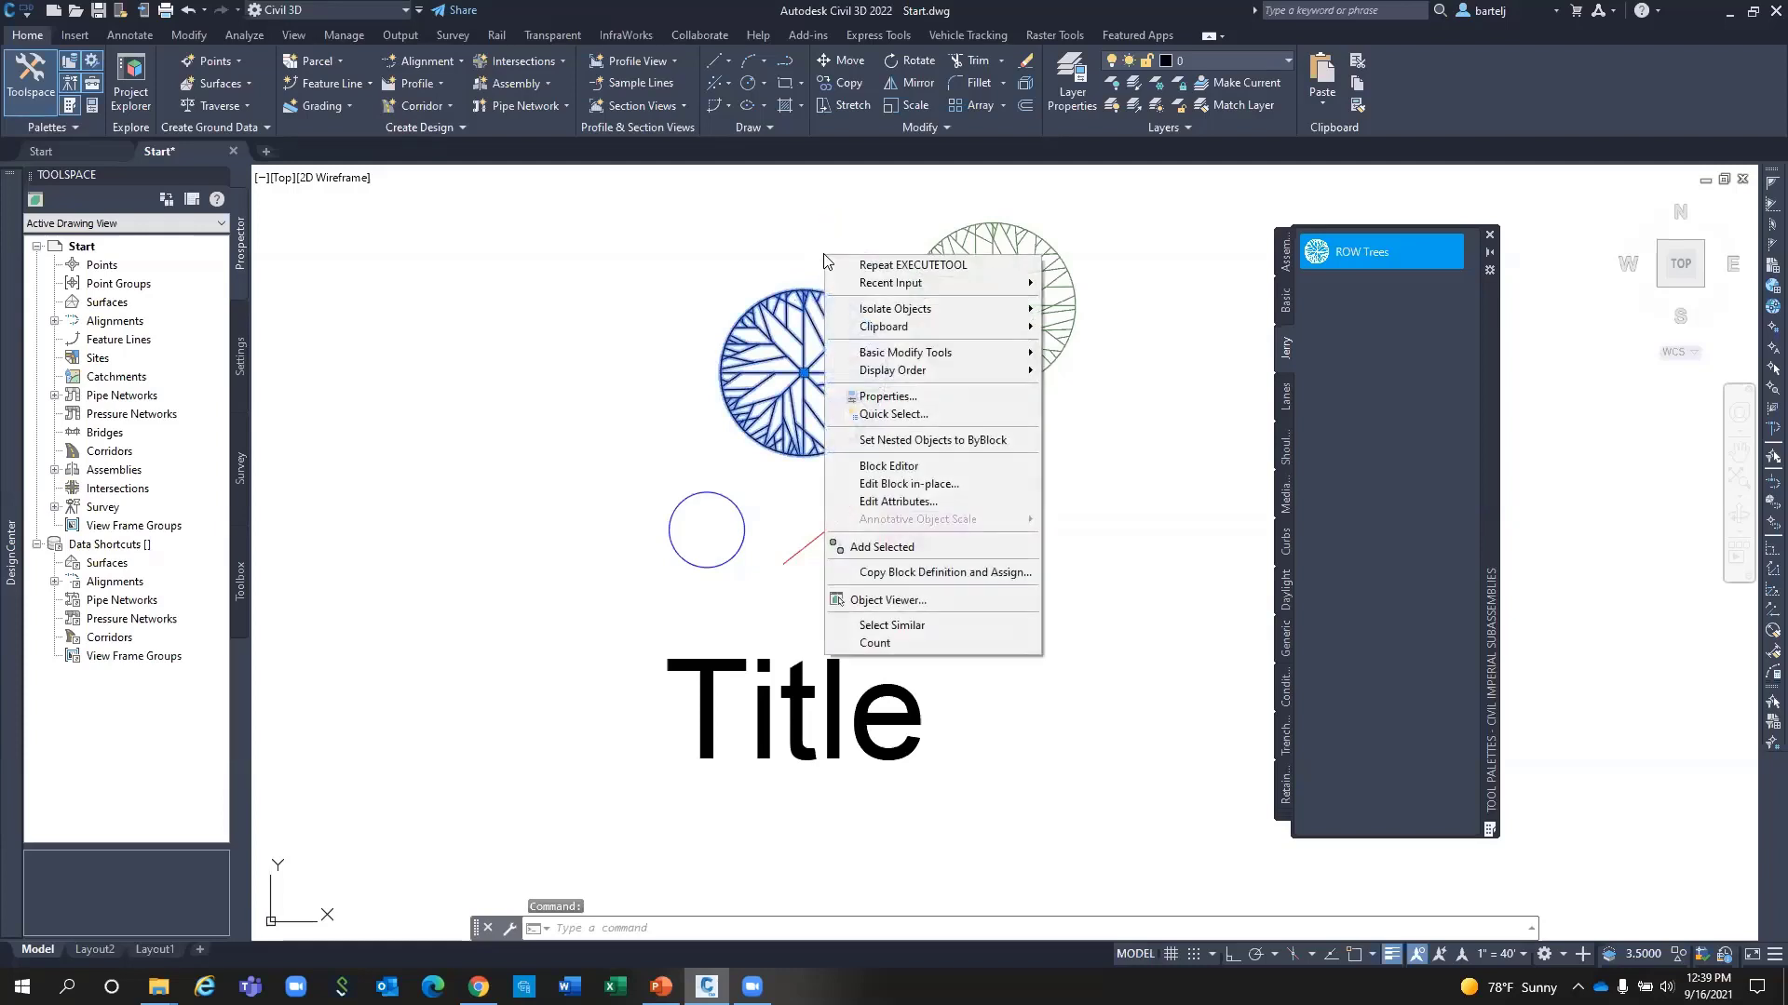
{"action": "left_click", "coordinate": [893, 599]}
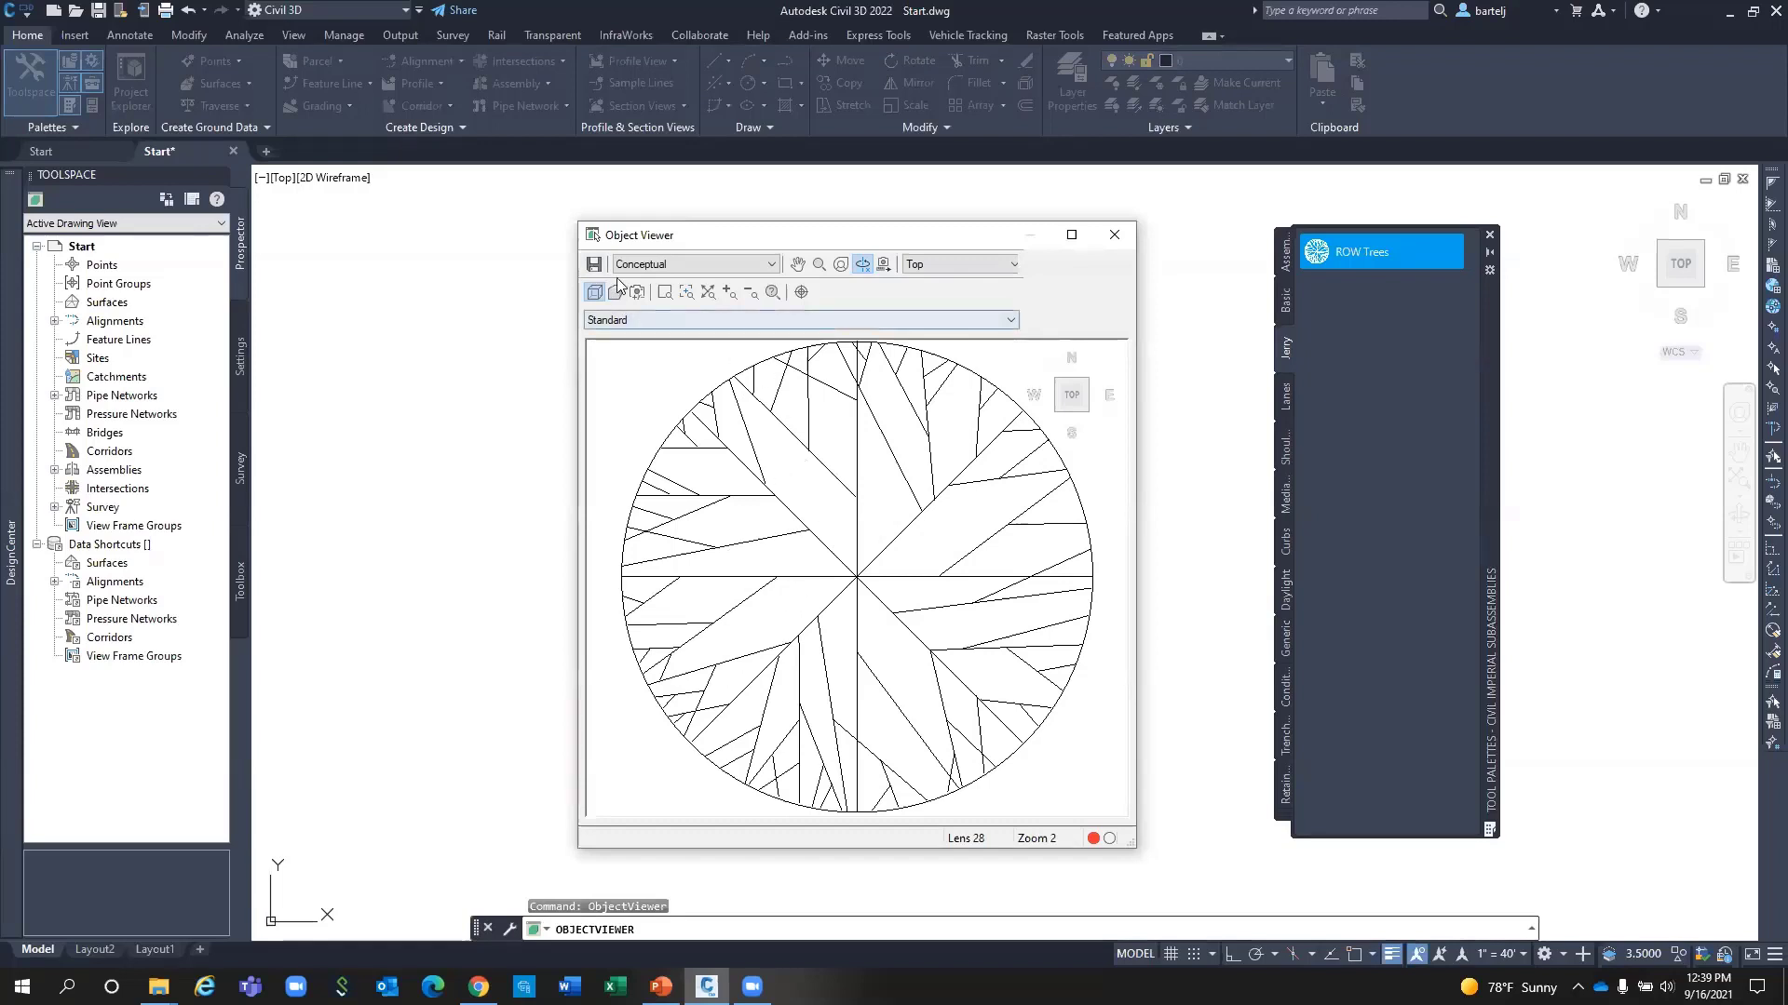
{"action": "left_click", "coordinate": [594, 266]}
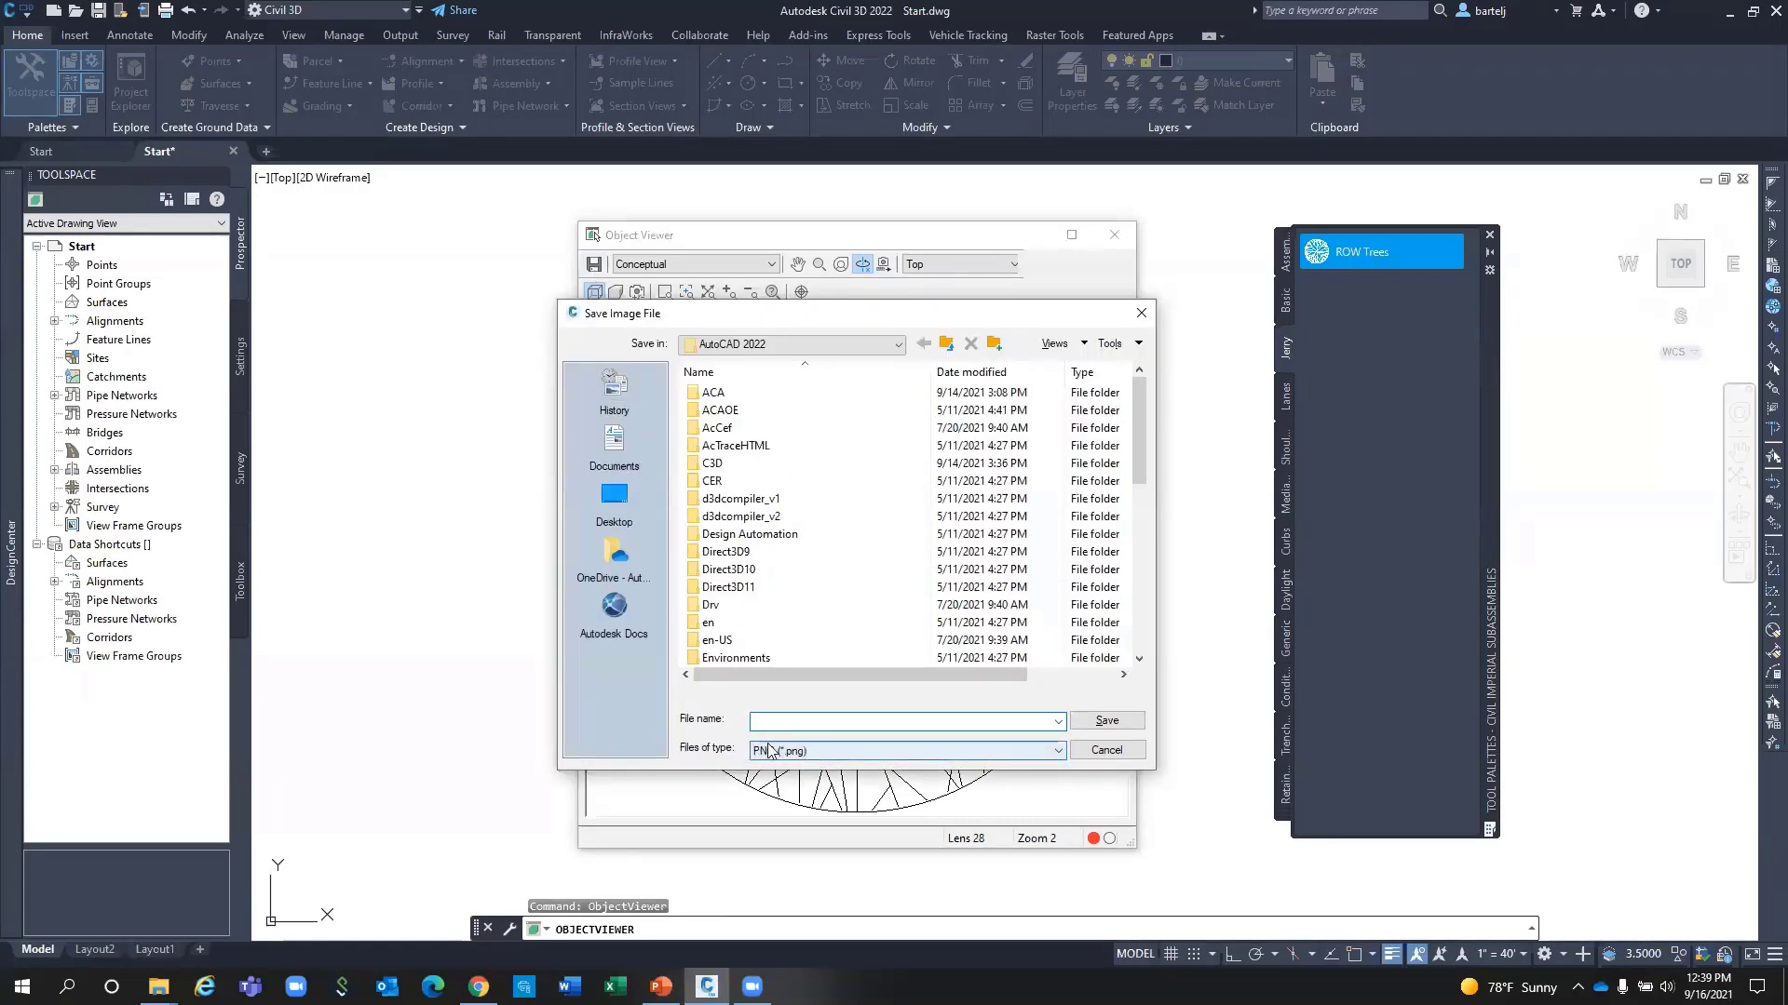
{"action": "left_click", "coordinate": [1090, 756]}
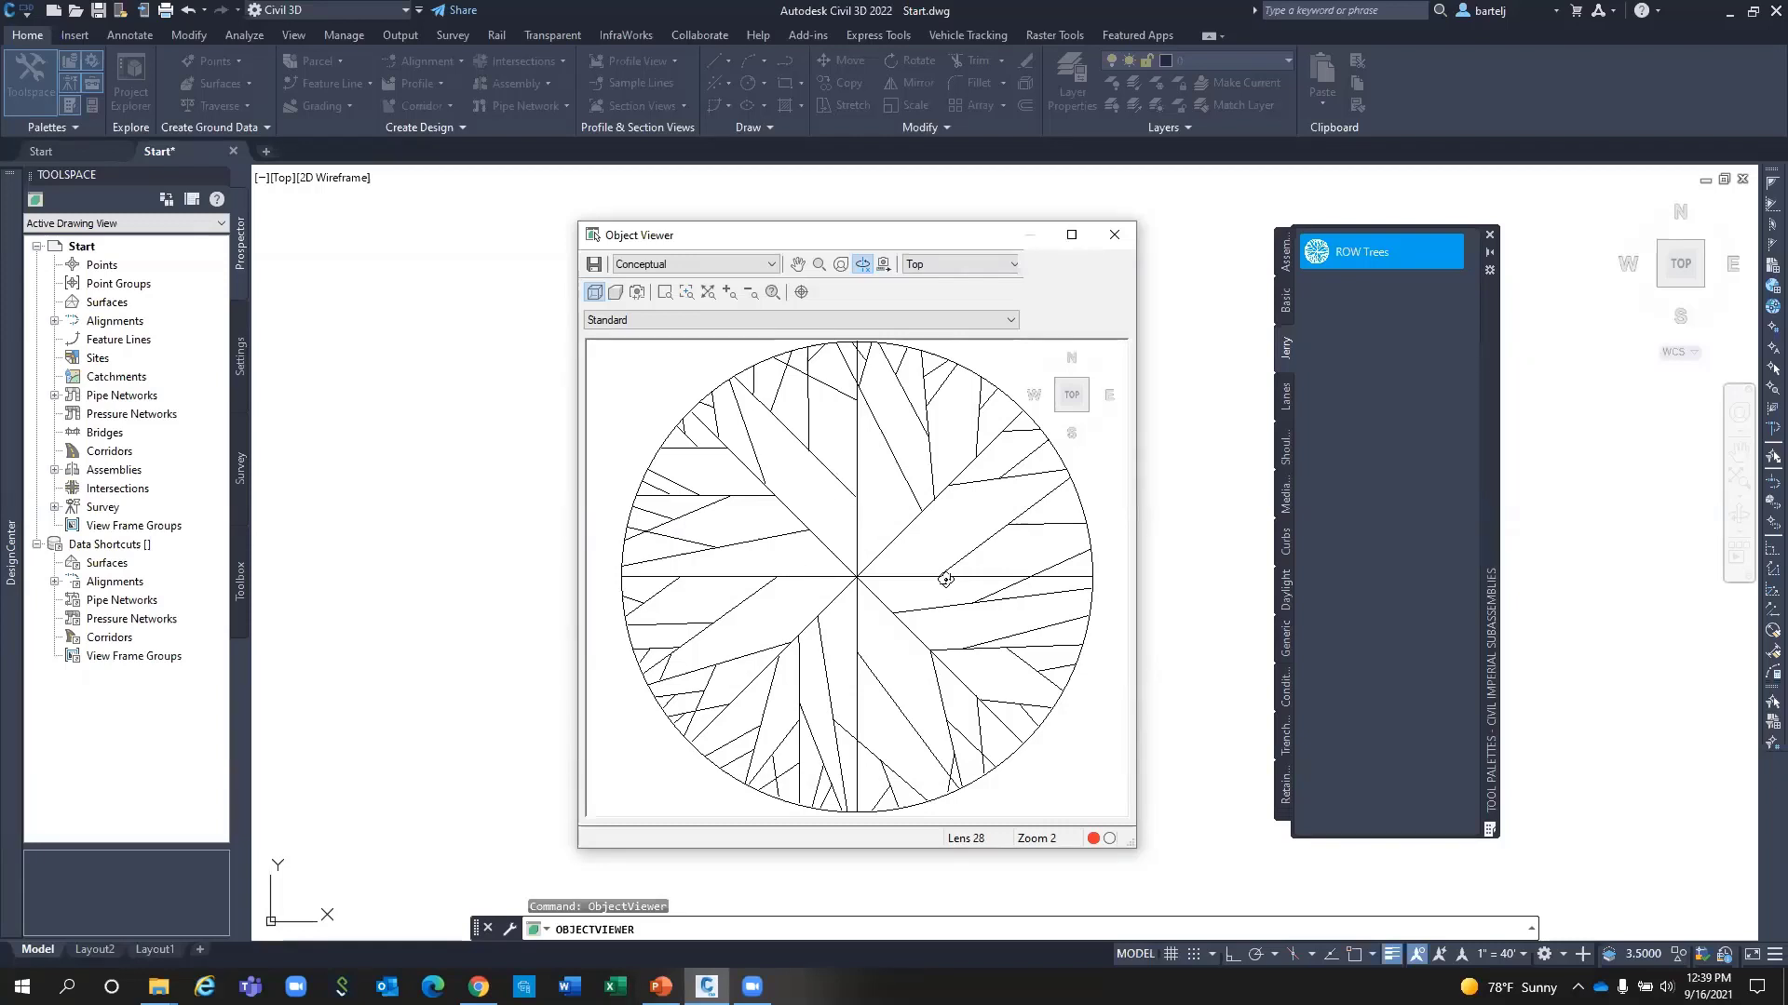
{"action": "left_click", "coordinate": [1114, 235]}
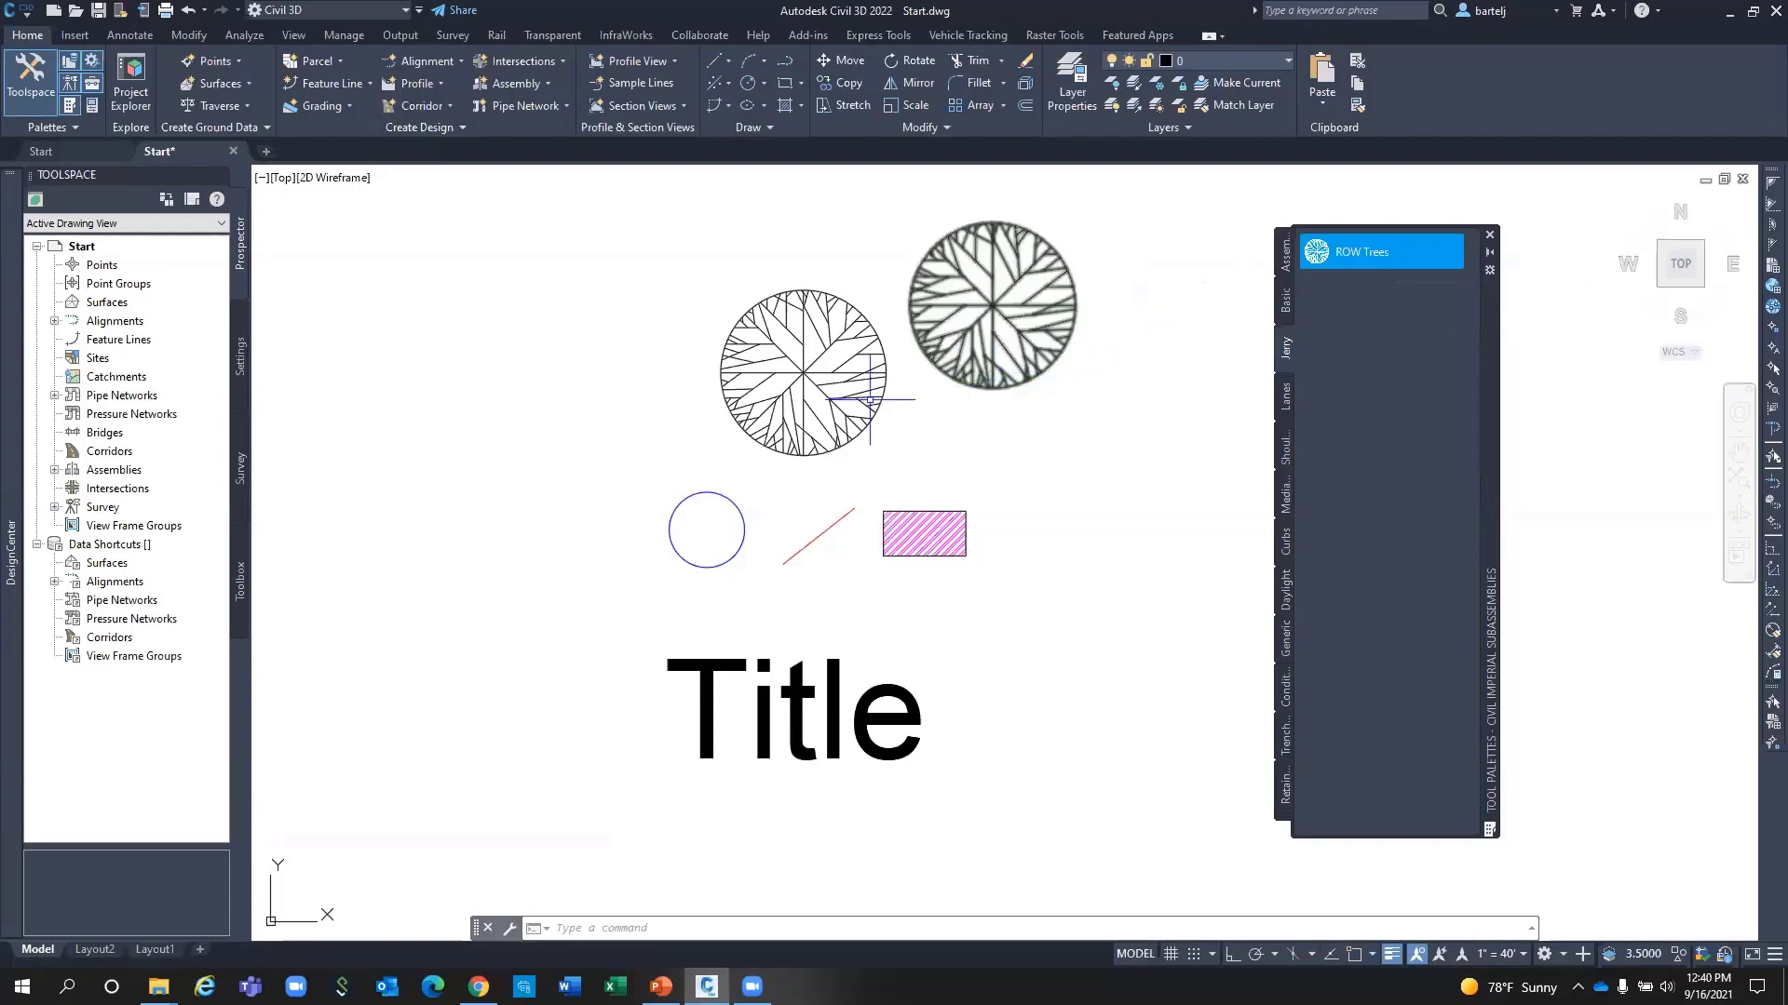
Create a new tool palette from the Picnic Table - plan, Hot Tub, Sprinkler Head - 90 degrees and Swimming Pool blocks in DesignCenter.
{"action": "mouse_move", "coordinate": [9, 393]}
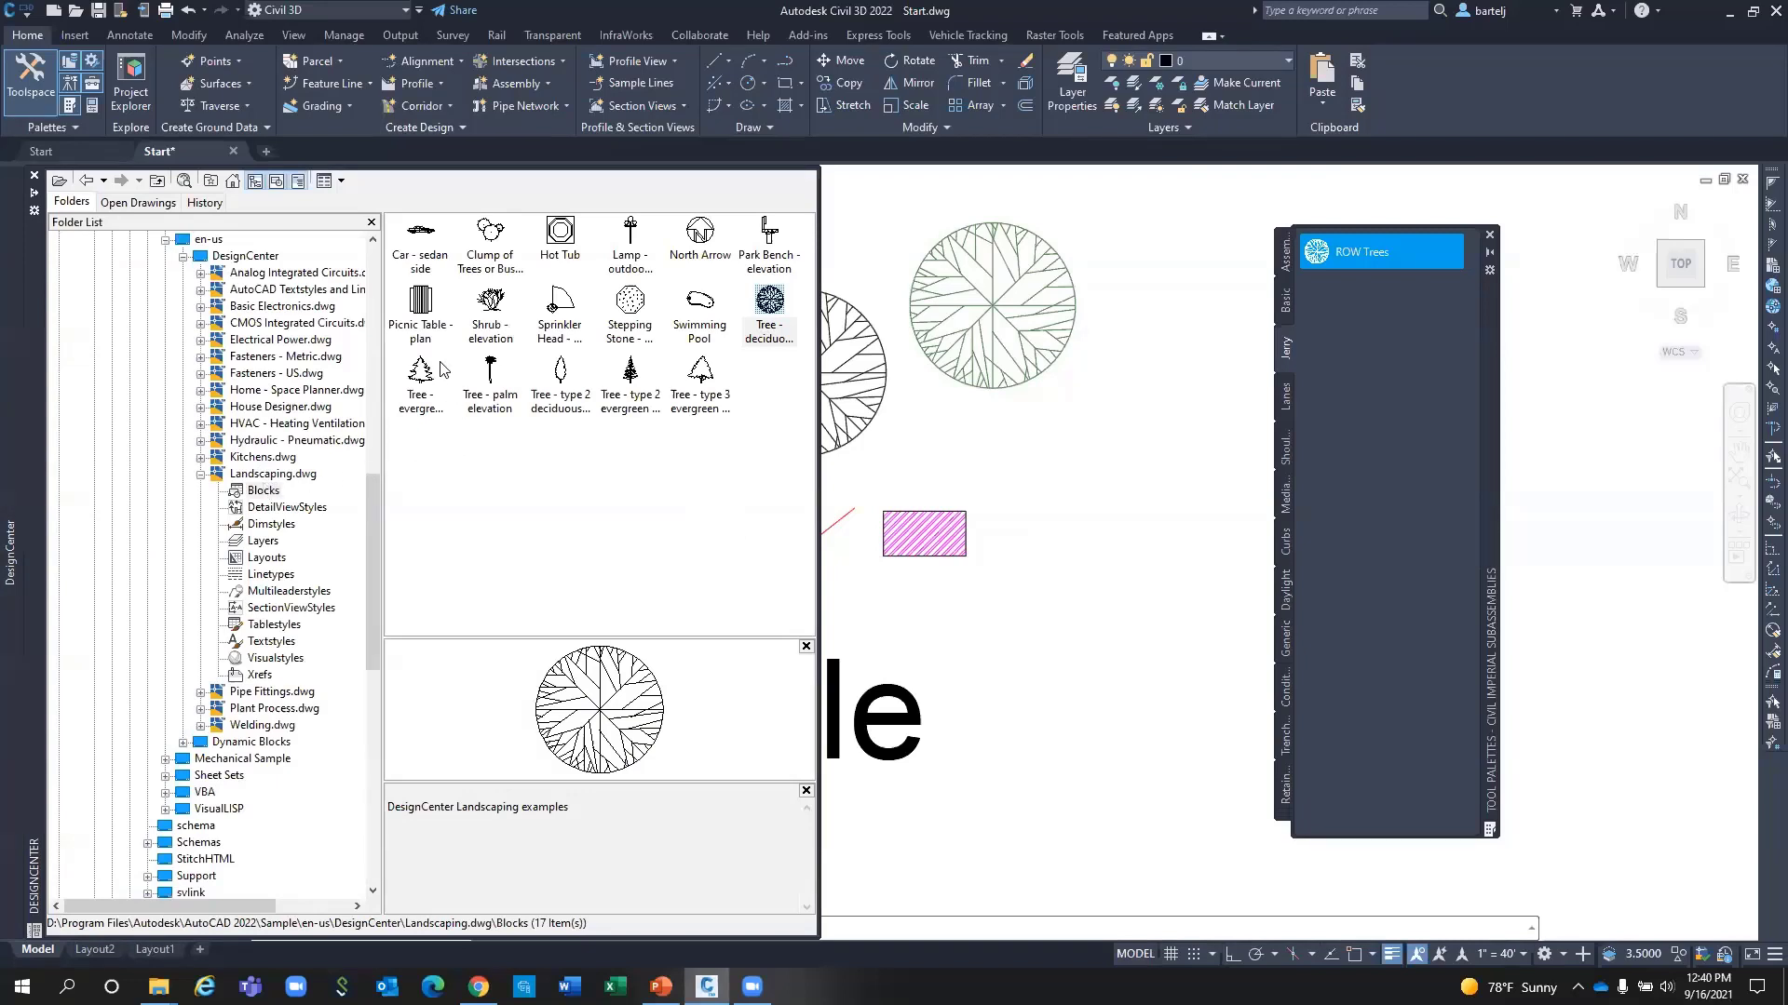
{"action": "left_click", "coordinate": [421, 302]}
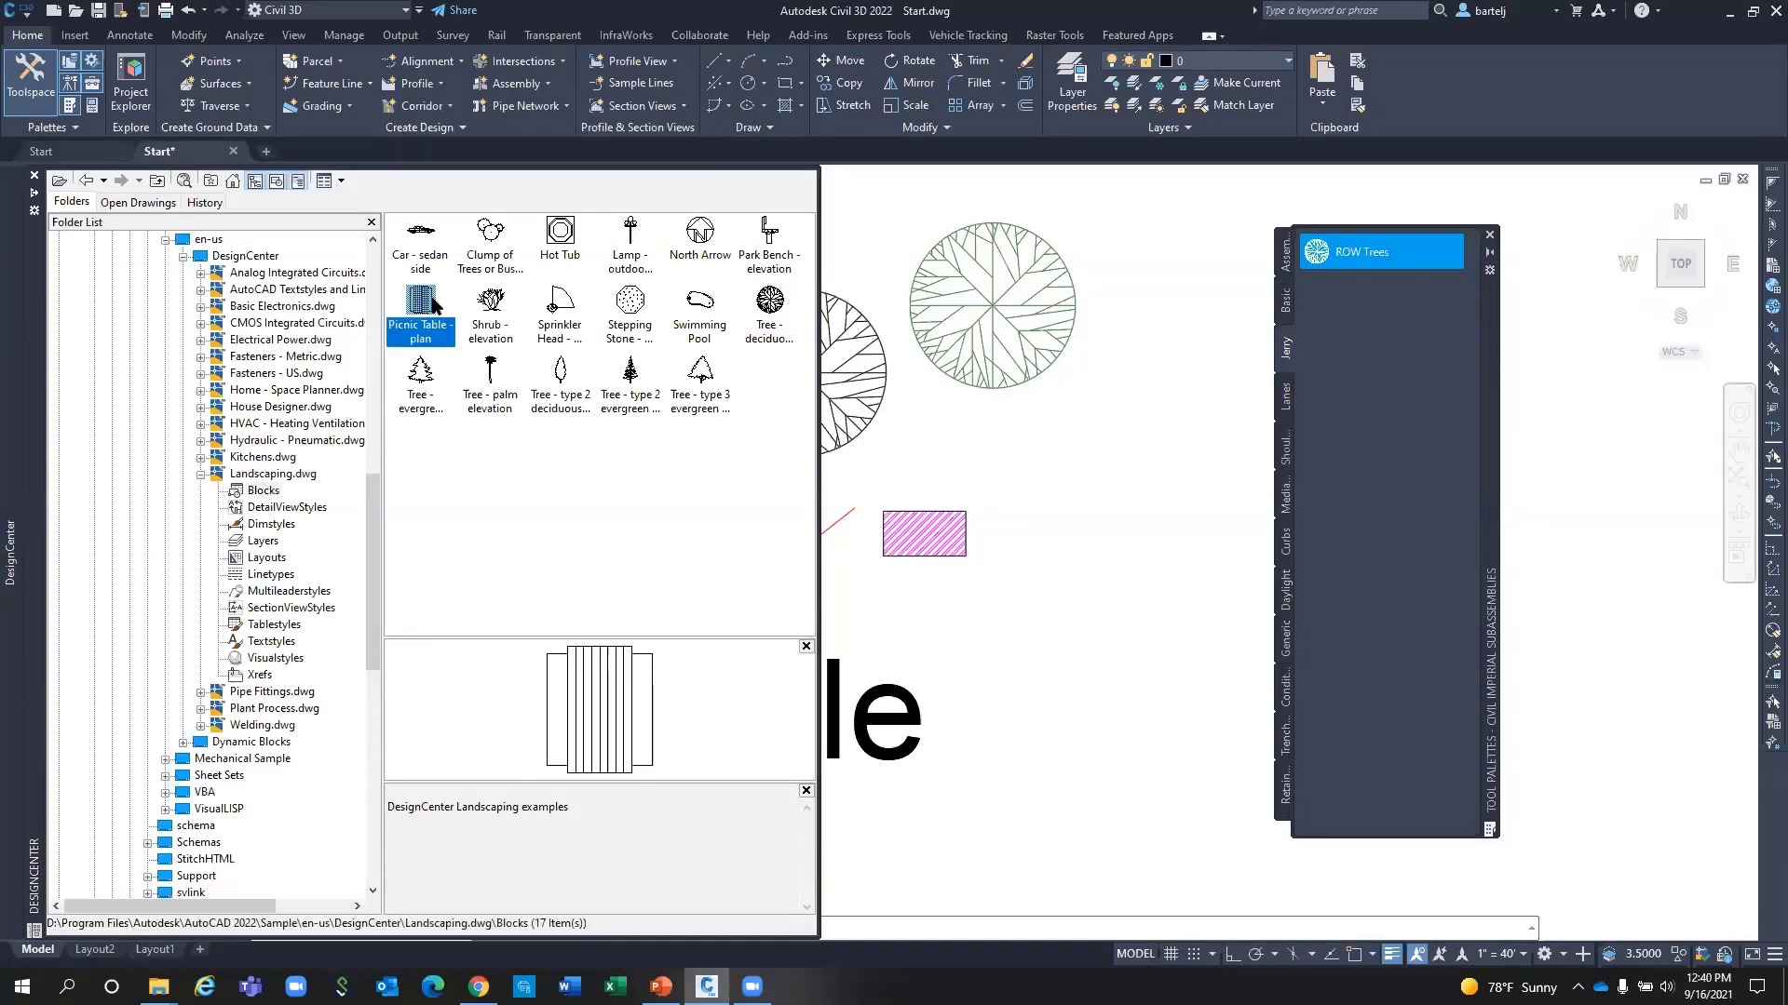
{"action": "left_click", "coordinate": [561, 237], "text": "ctrl"}
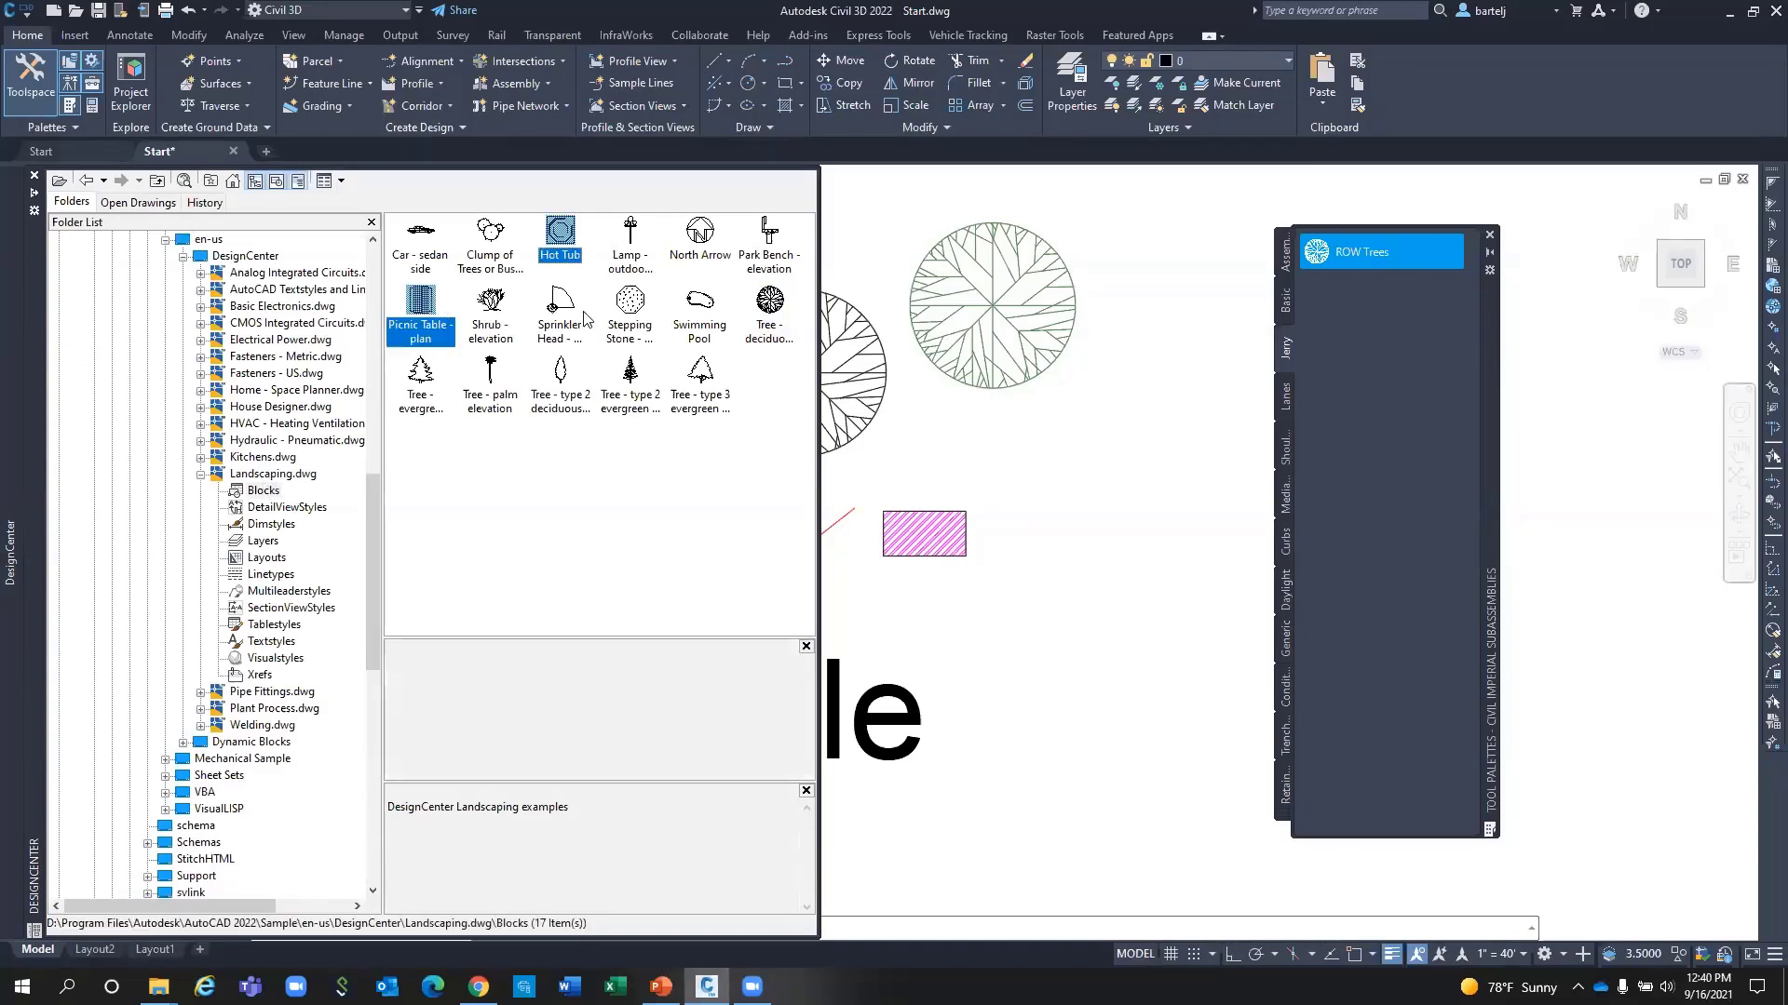
{"action": "left_click", "coordinate": [561, 312], "text": "ctrl"}
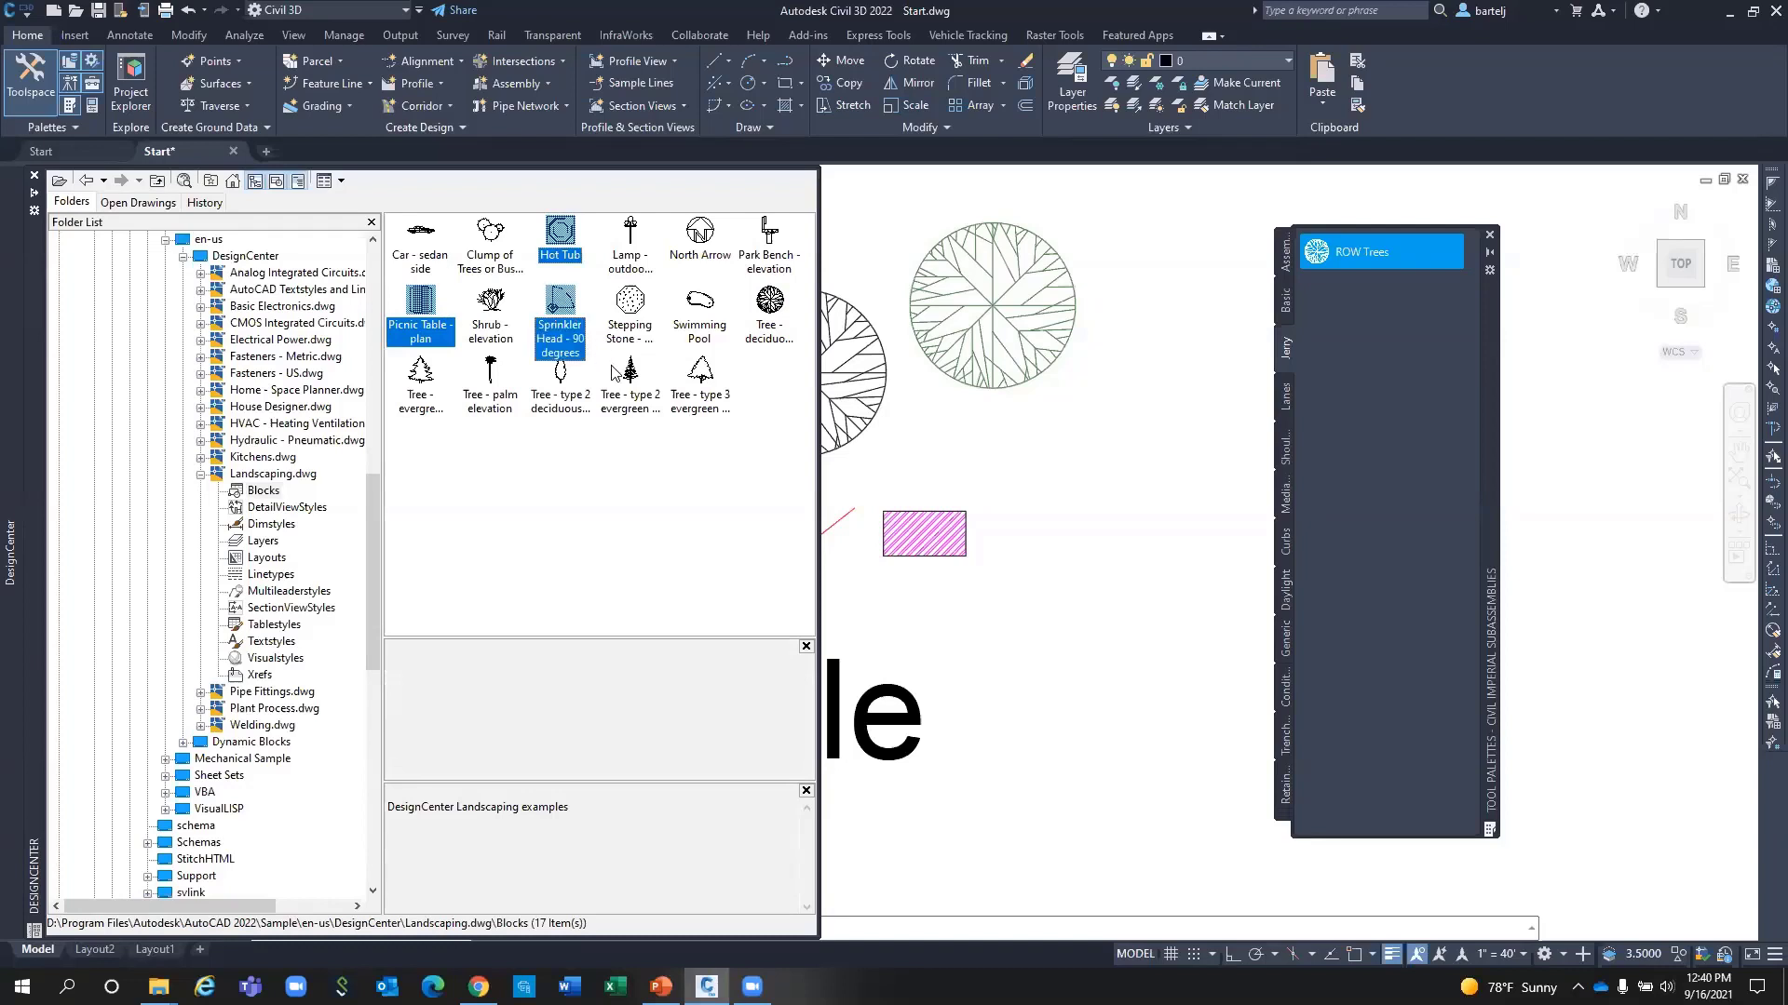
{"action": "left_click", "coordinate": [701, 307], "text": "ctrl"}
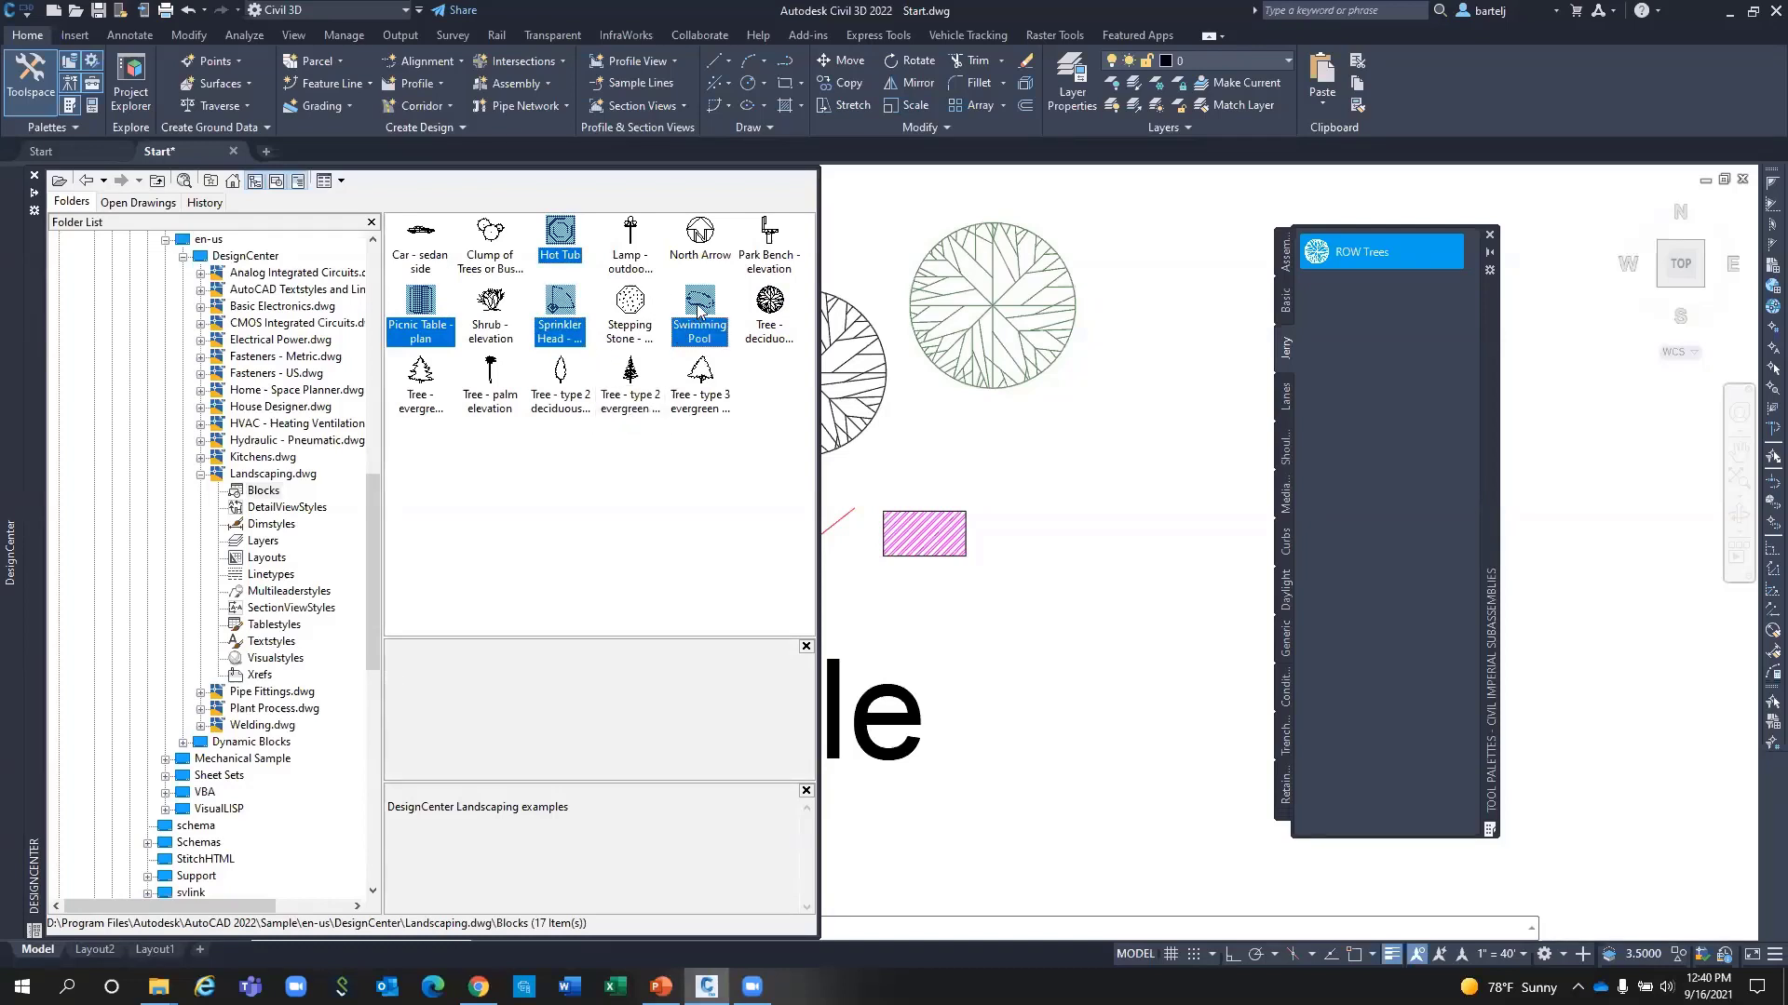
{"action": "right_click", "coordinate": [700, 310]}
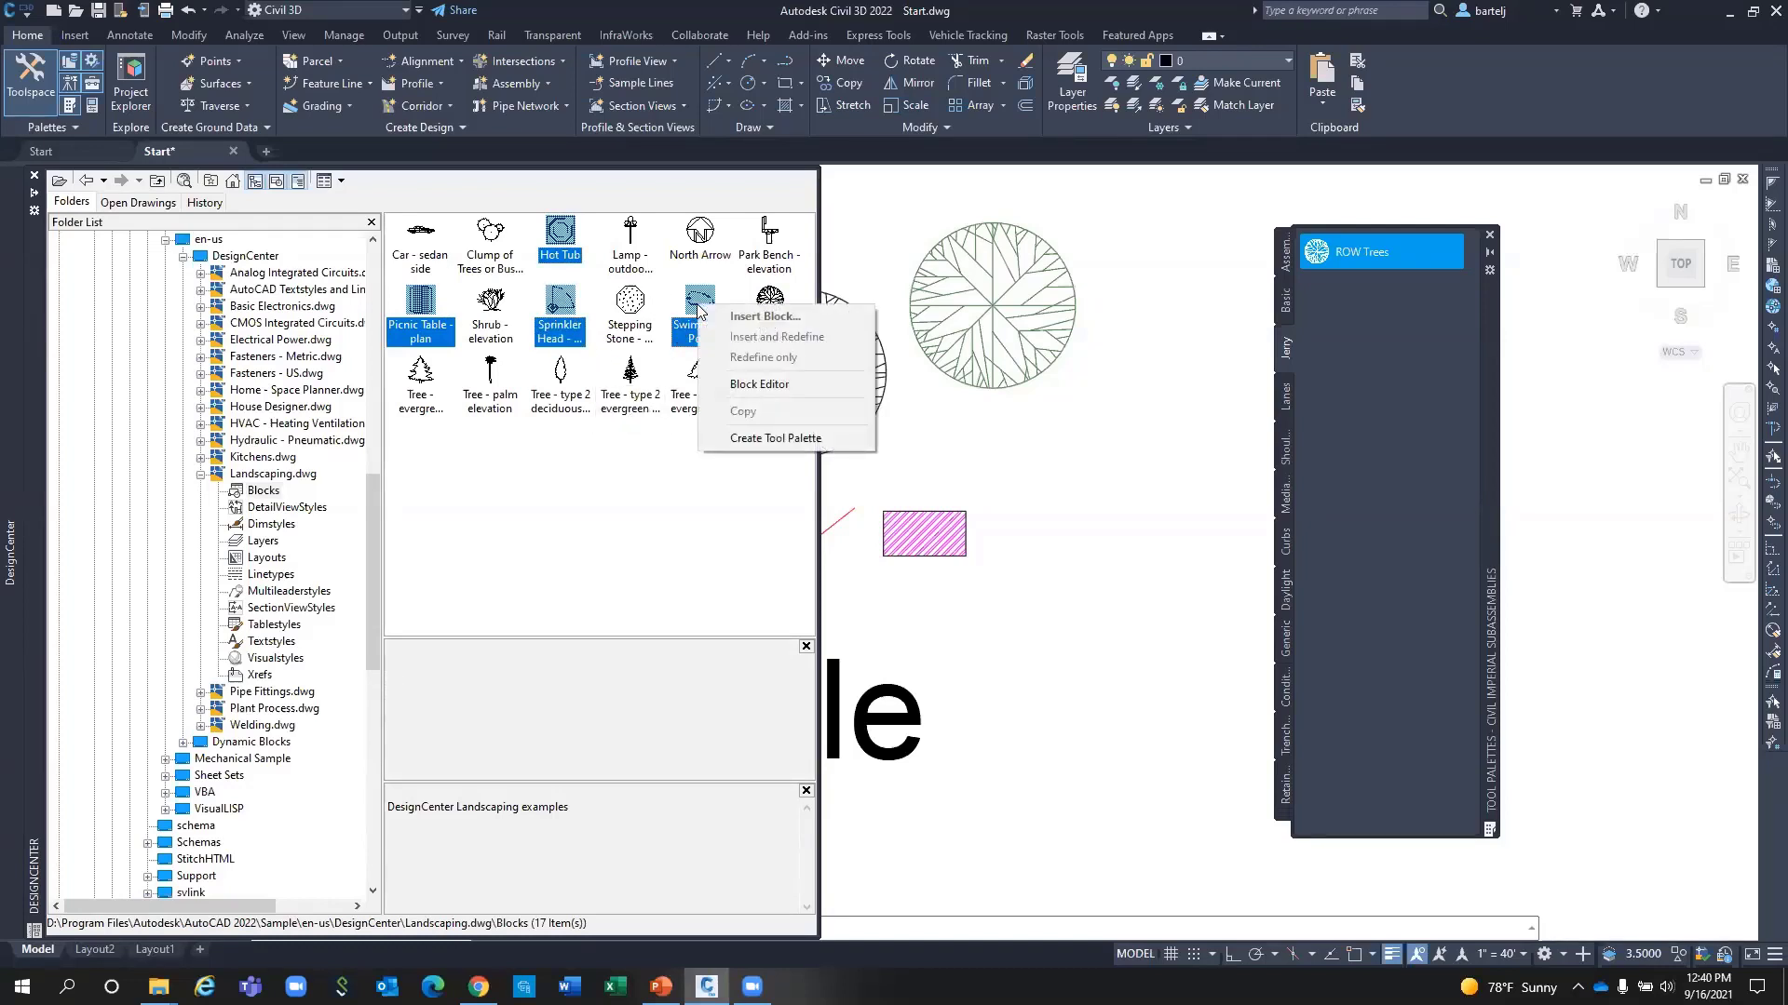
{"action": "left_click", "coordinate": [770, 438]}
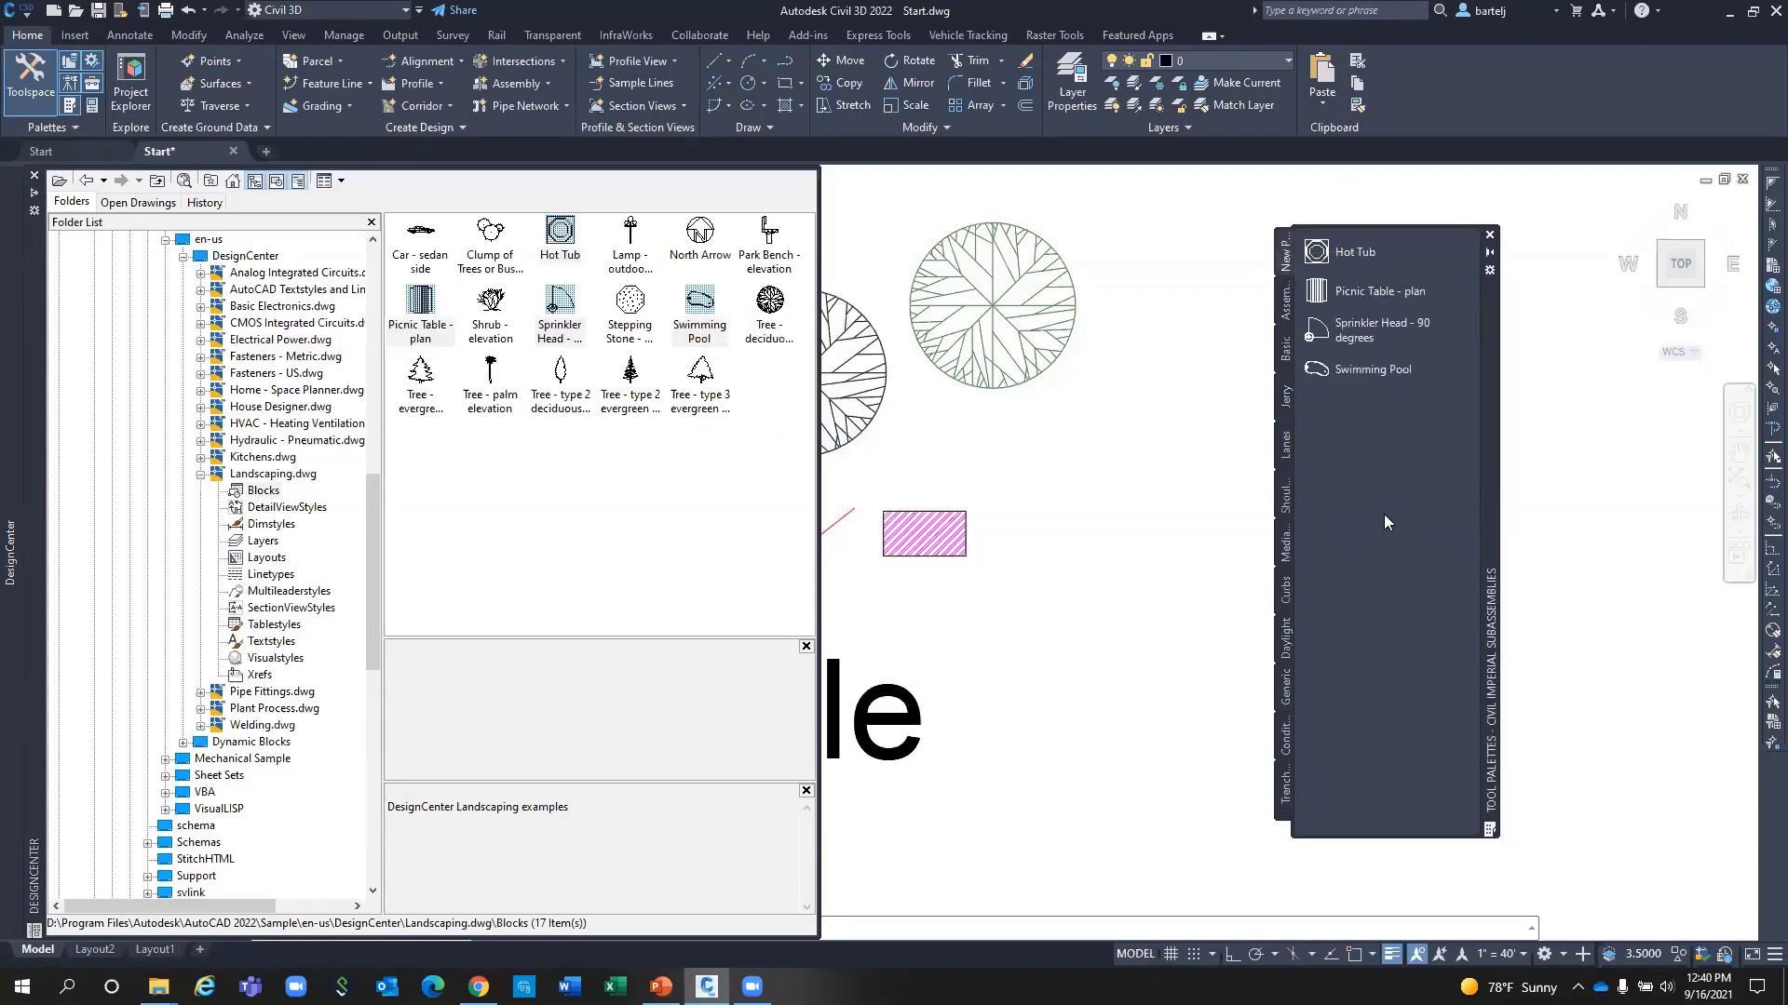
{"action": "key", "text": "ctrl+2"}
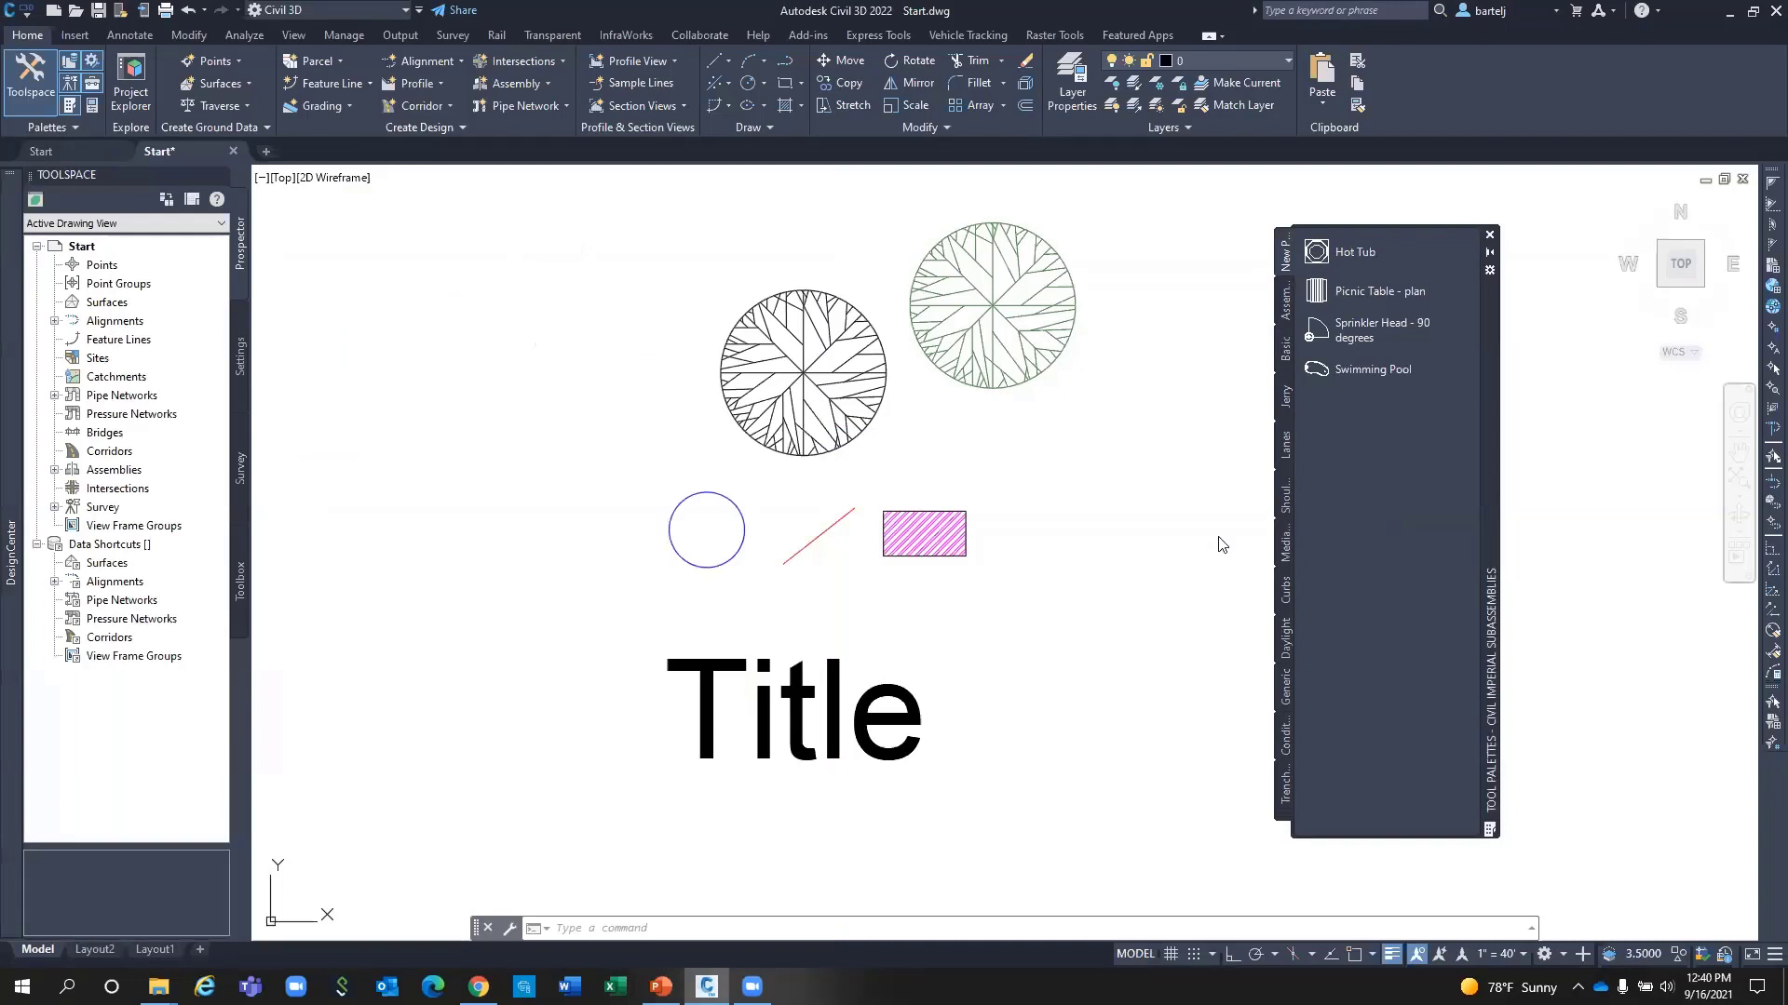
Change the new palette's view style to Icon with text, applied to the current palette.
{"action": "right_click", "coordinate": [1371, 435]}
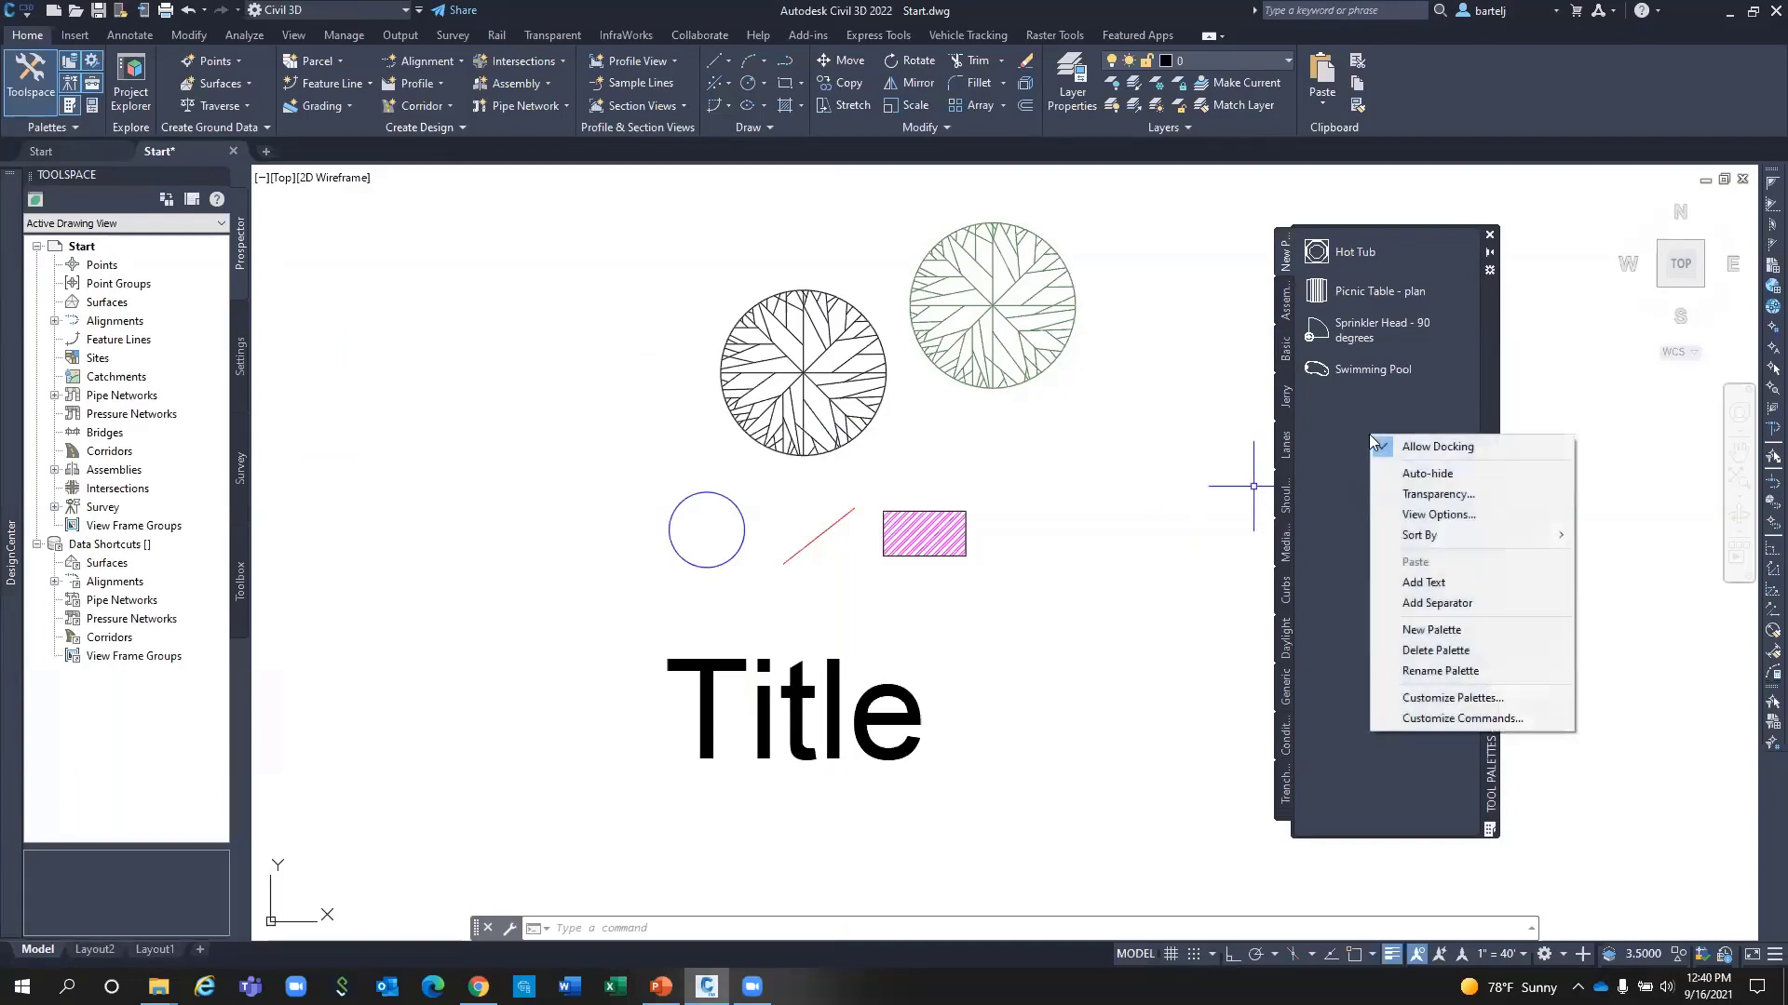
{"action": "left_click", "coordinate": [1415, 517]}
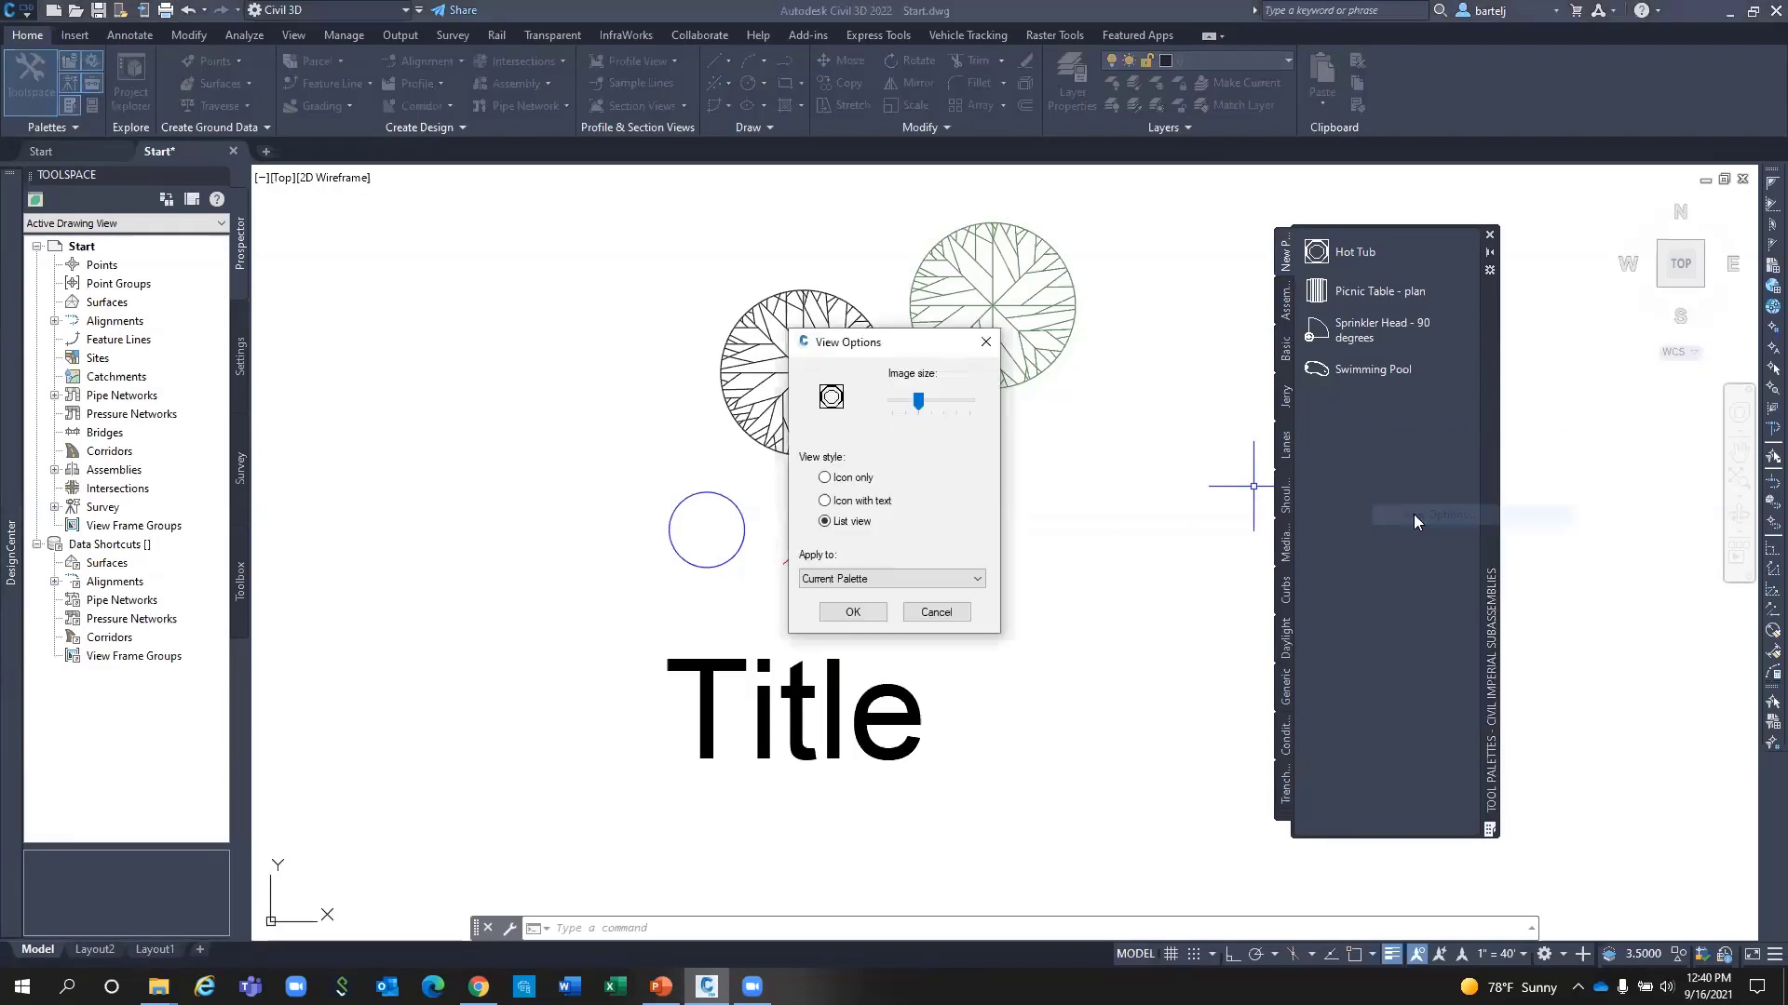
{"action": "left_click", "coordinate": [825, 502]}
{"action": "left_click", "coordinate": [853, 613]}
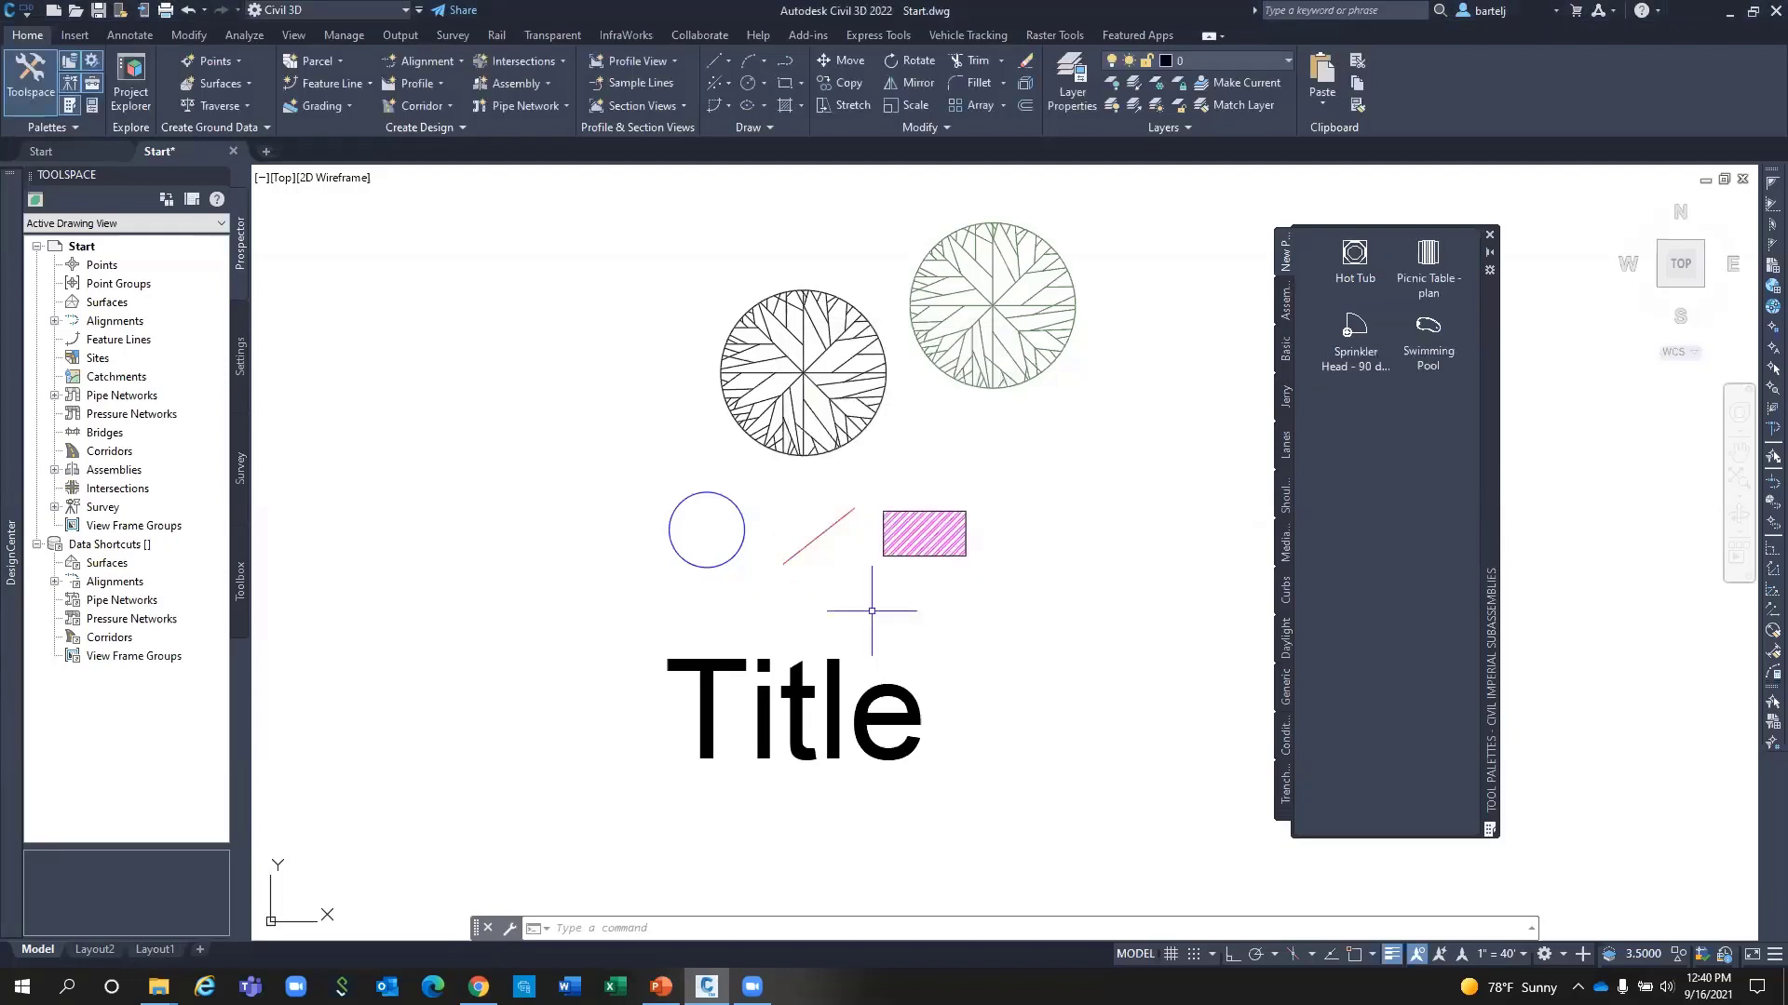
Change the new palette's view style to Icon only with a larger image size, applied to the current palette.
{"action": "right_click", "coordinate": [1368, 426]}
{"action": "left_click", "coordinate": [1407, 499]}
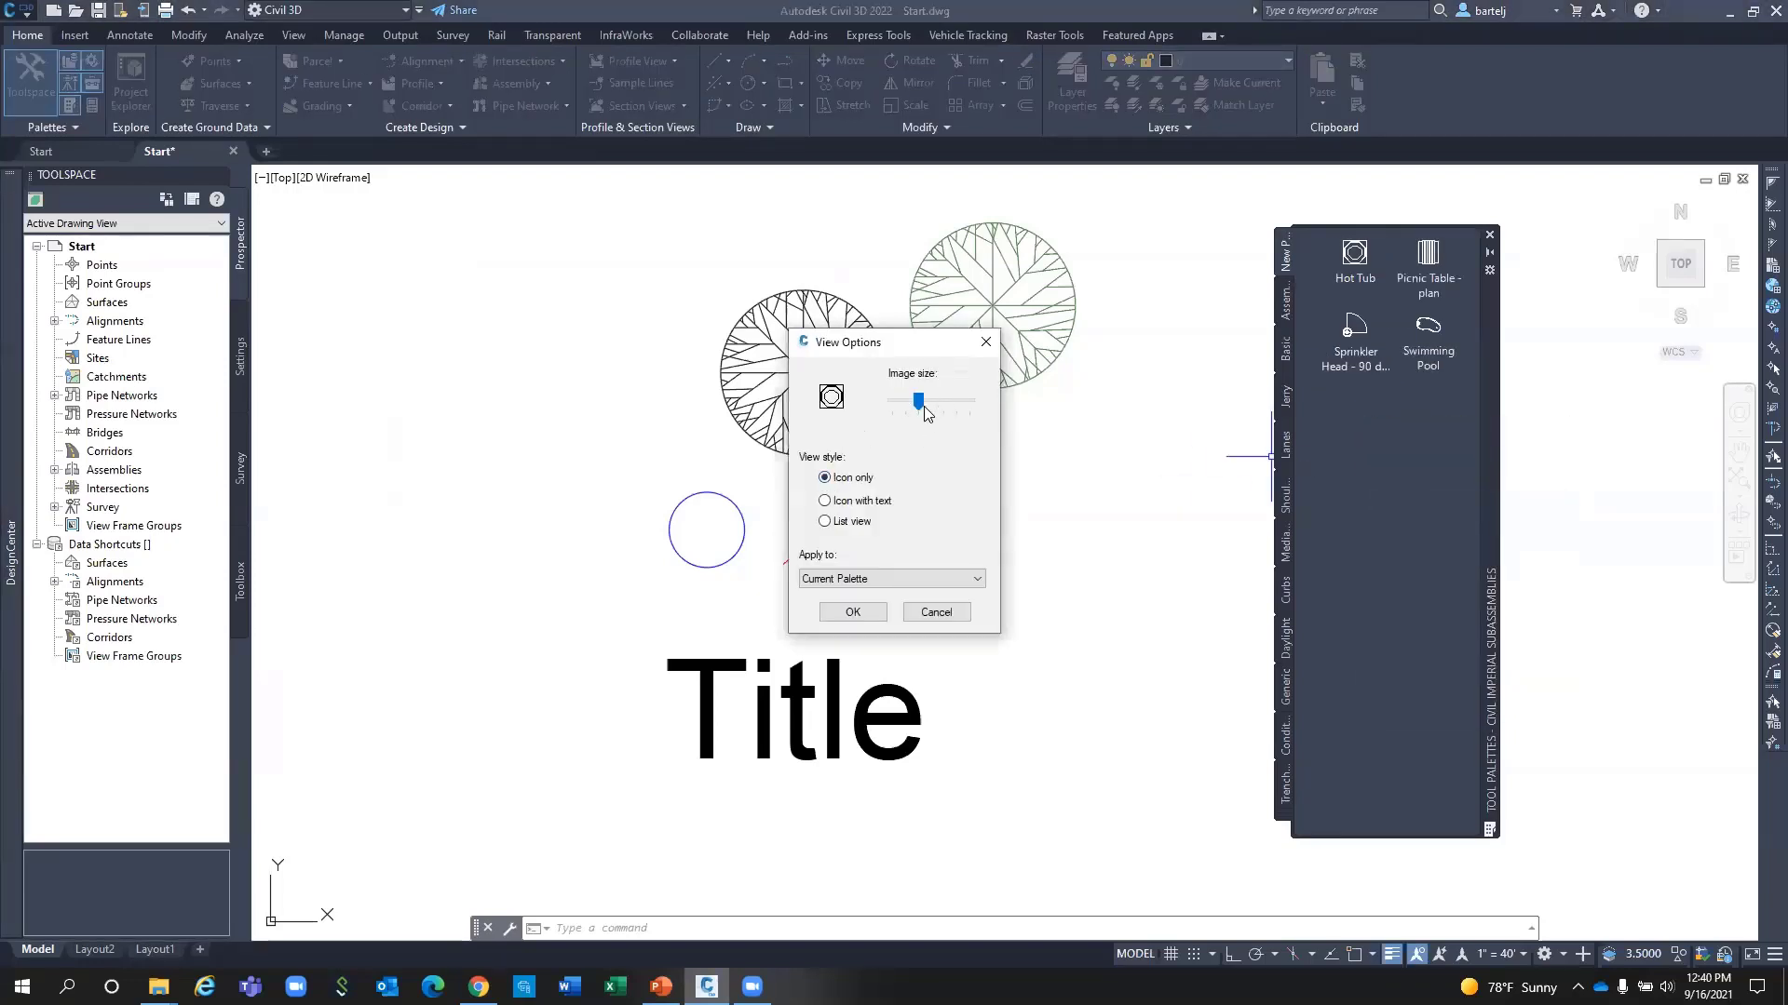
{"action": "left_click_drag", "start_coordinate": [929, 398], "coordinate": [955, 398]}
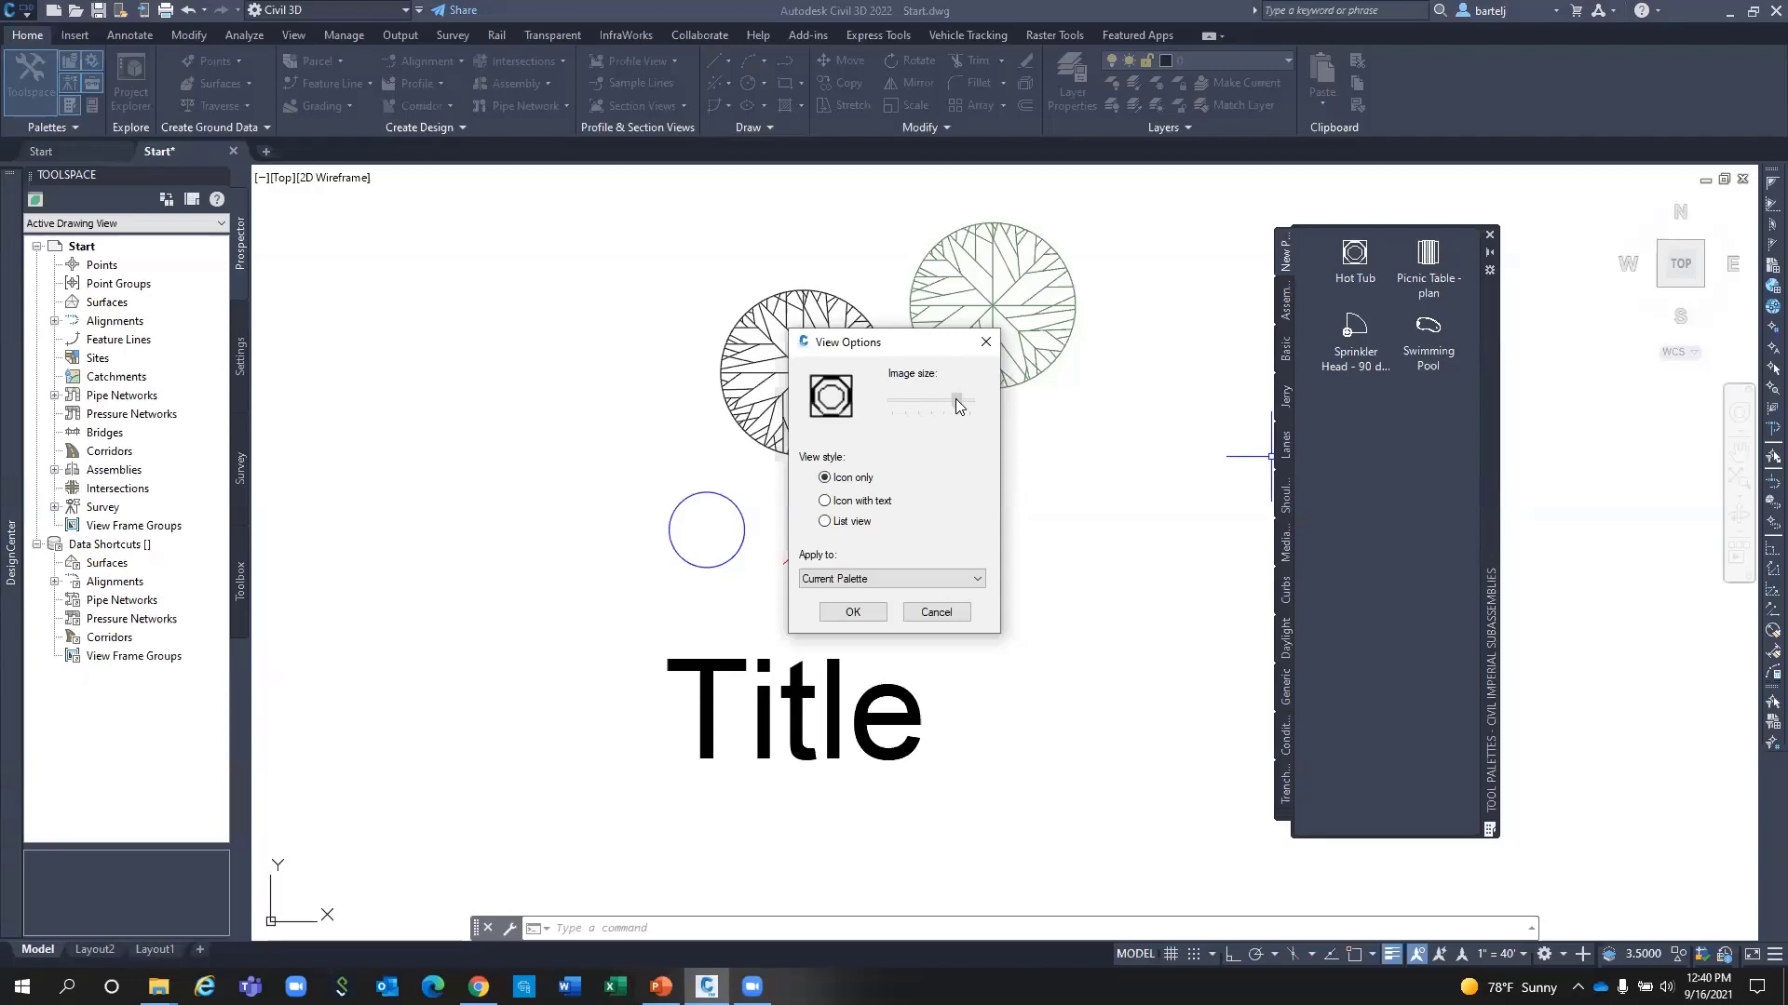
{"action": "left_click", "coordinate": [873, 613]}
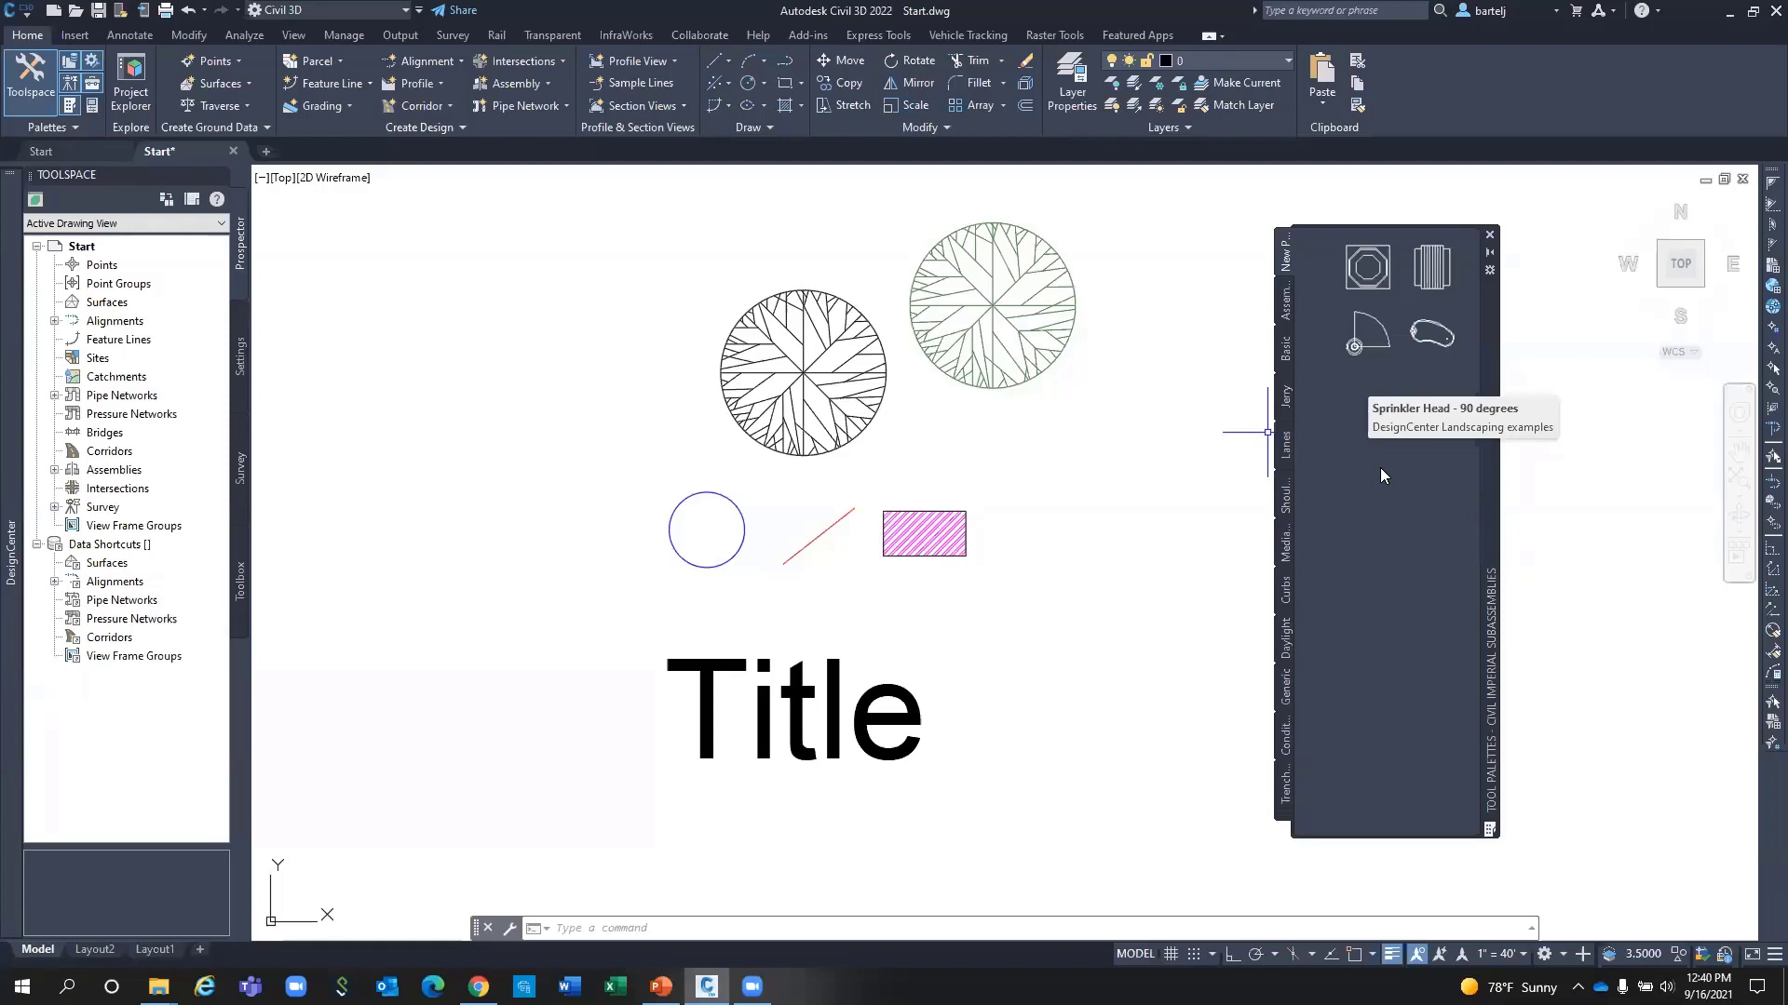
Copy the hot tub, picnic table, sprinkler head and swimming pool tools from the new palette into the palette holding ROW Trees.
{"action": "left_click", "coordinate": [1370, 270]}
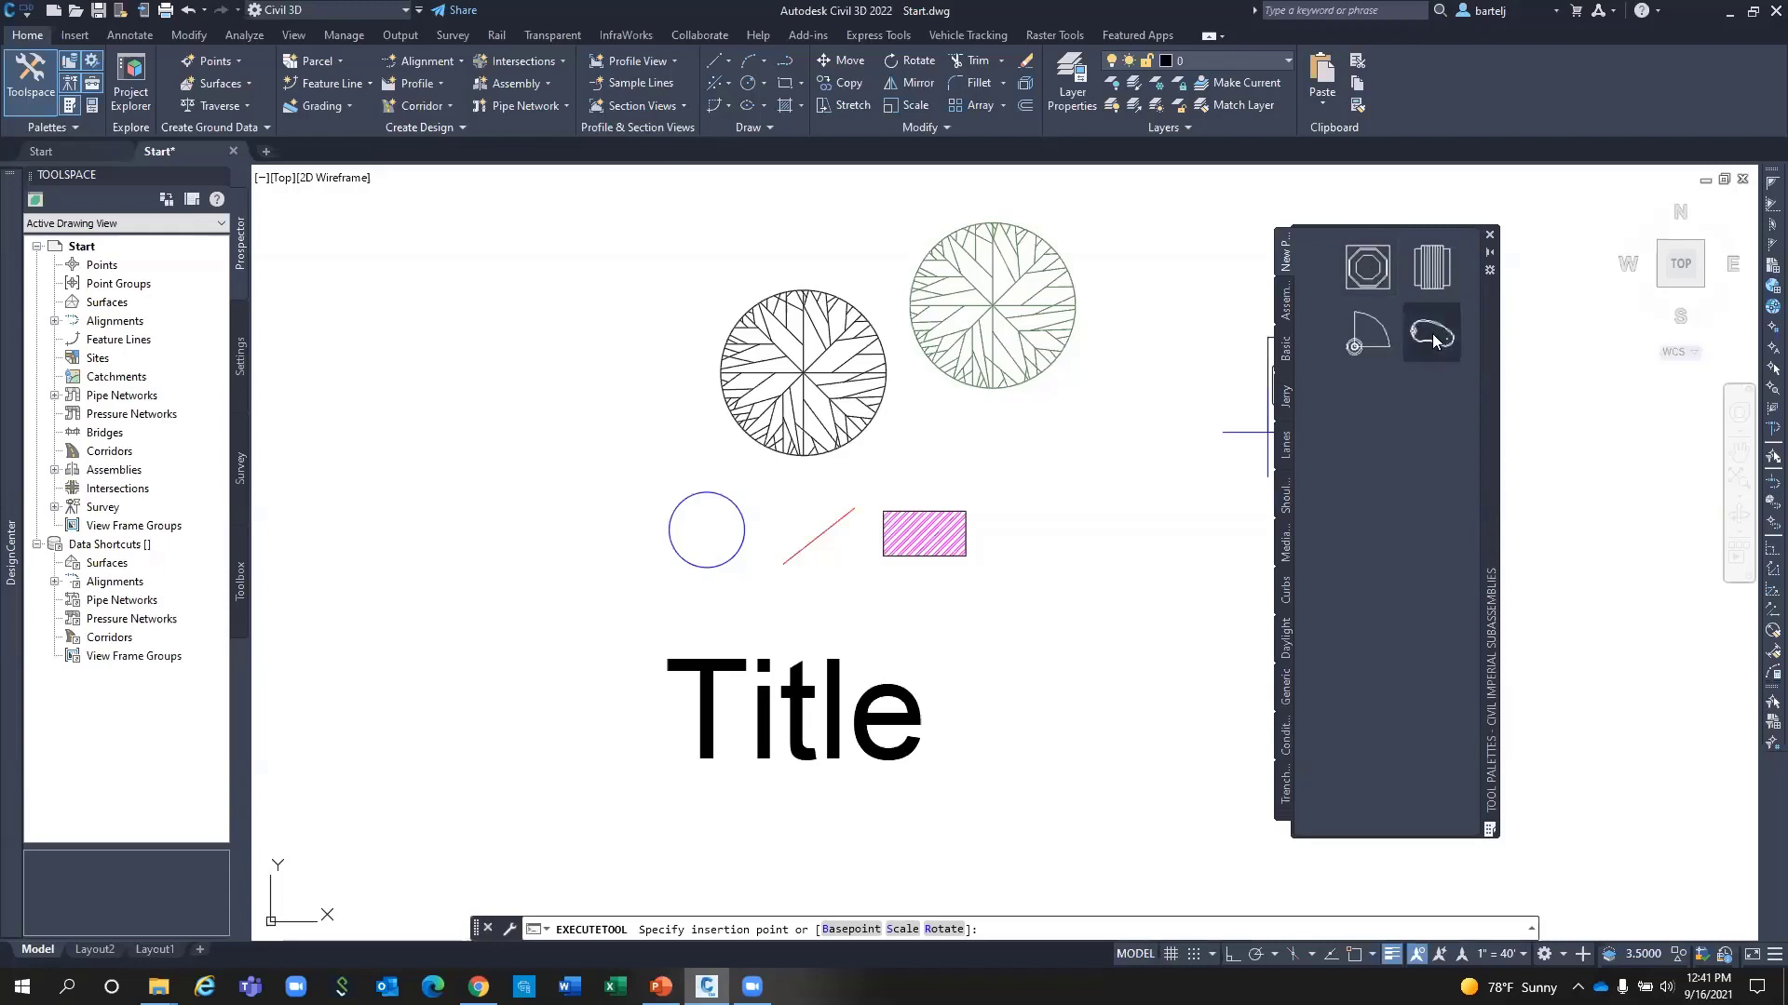
{"action": "left_click", "coordinate": [1432, 333], "text": "shift"}
{"action": "right_click", "coordinate": [1379, 330]}
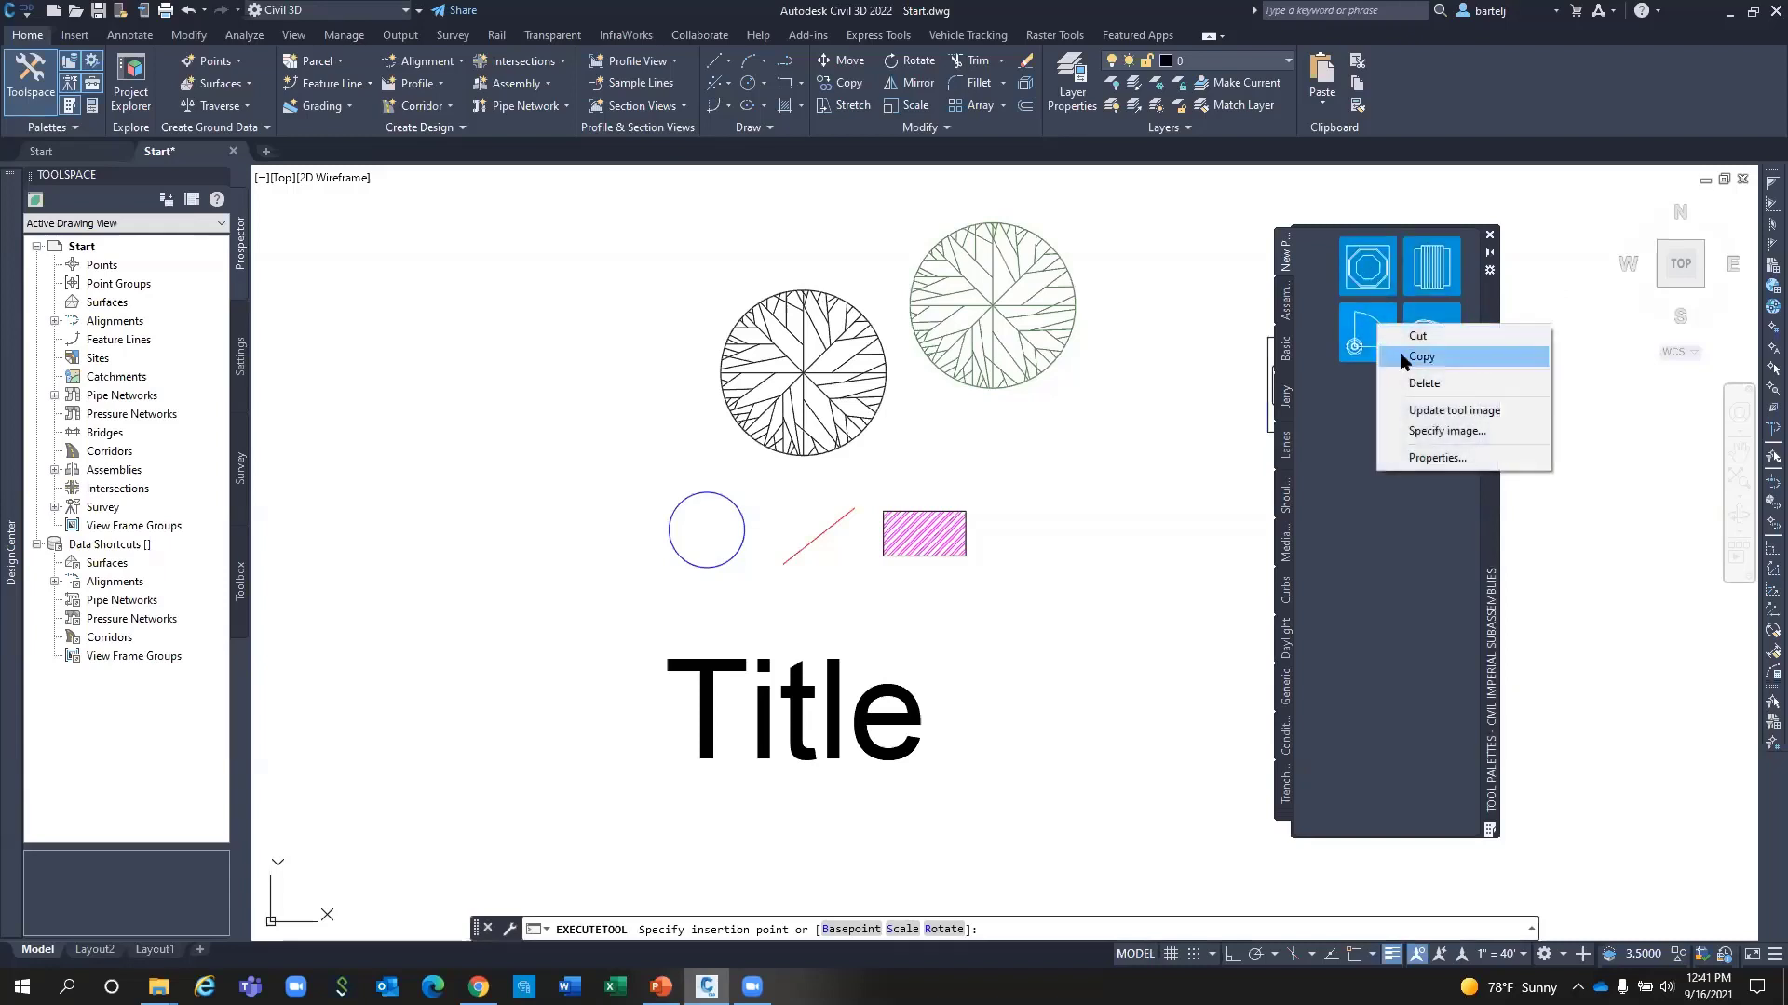
{"action": "left_click", "coordinate": [1471, 356]}
{"action": "left_click", "coordinate": [1287, 396]}
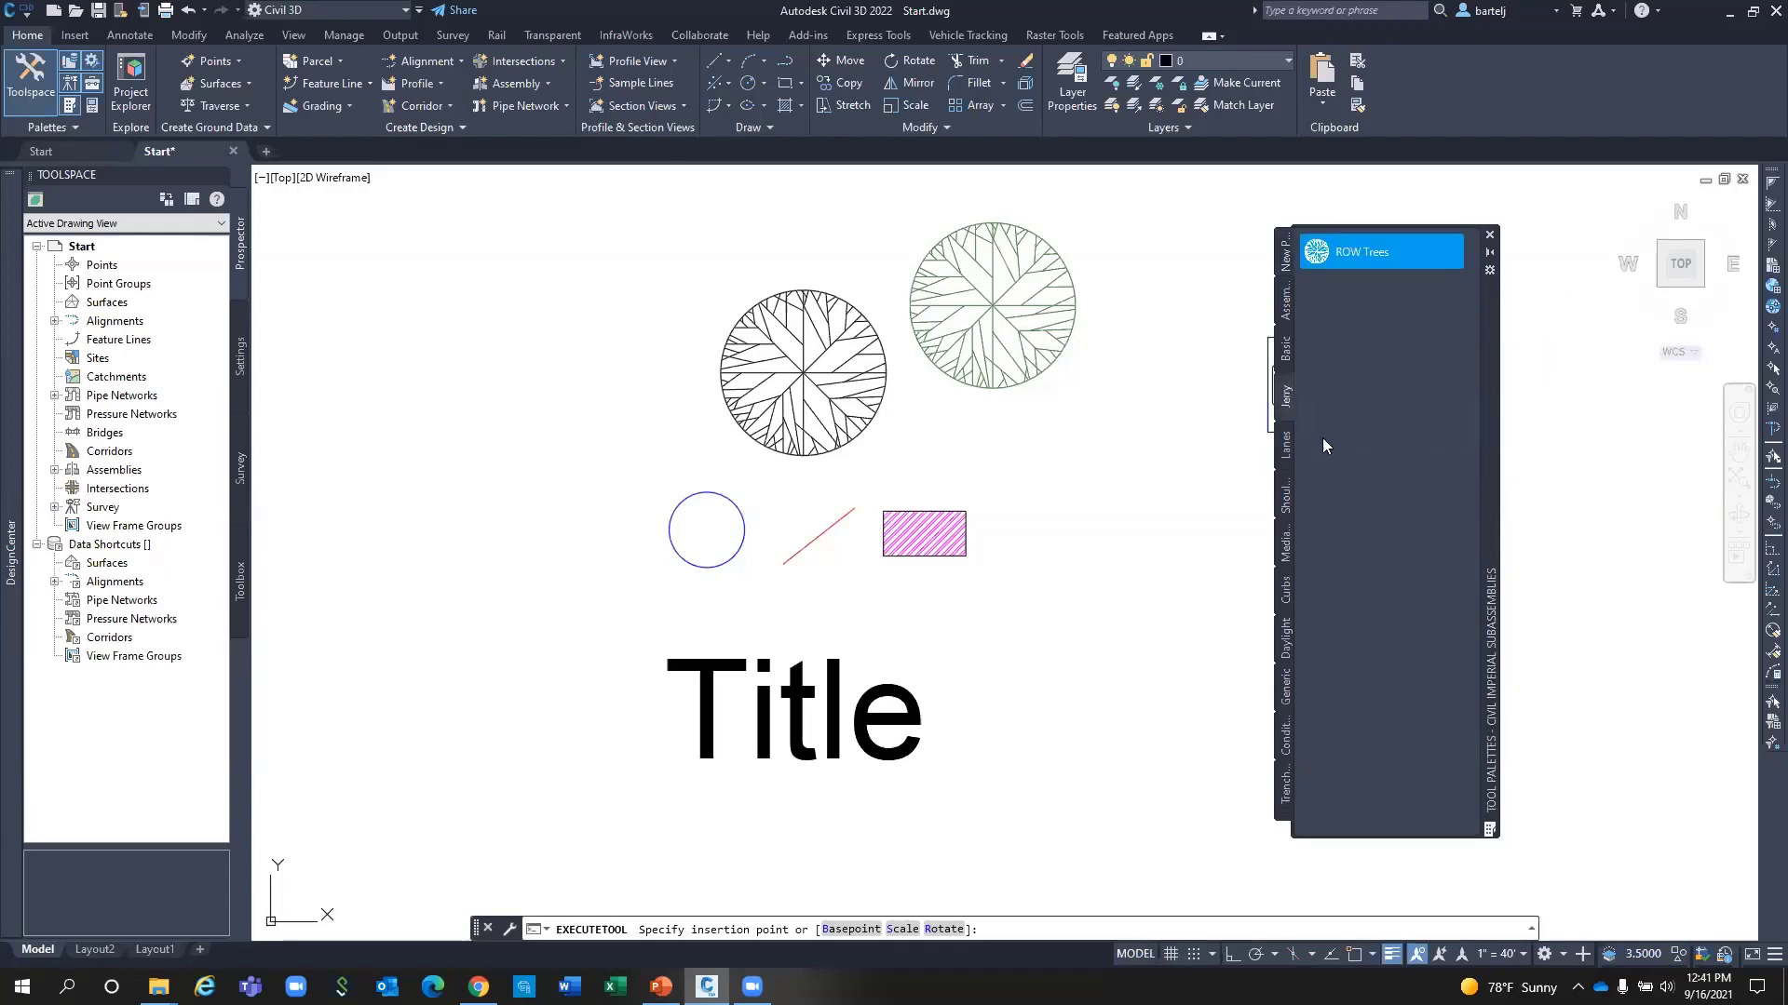
{"action": "right_click", "coordinate": [1337, 359]}
{"action": "left_click", "coordinate": [1390, 482]}
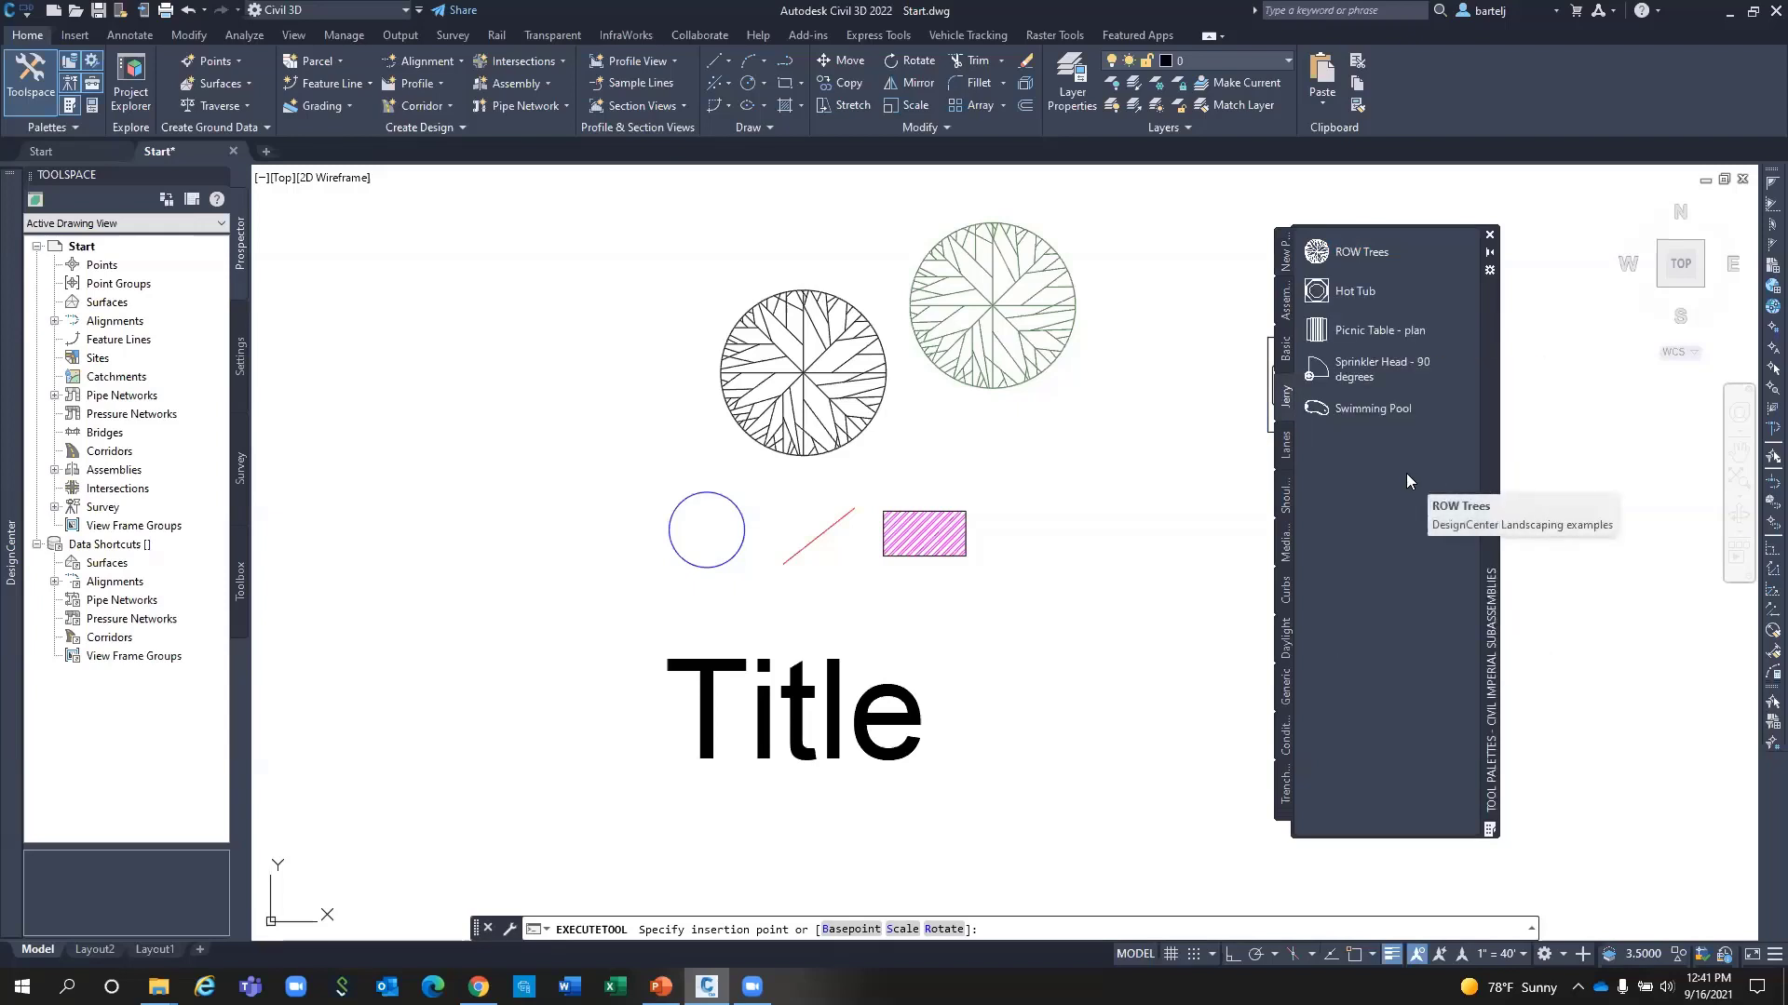
Insert a picnic table beside the hatched rectangle and set the Picnic Table - plan tool's Prompt for rotation to Yes.
{"action": "left_click", "coordinate": [1313, 329]}
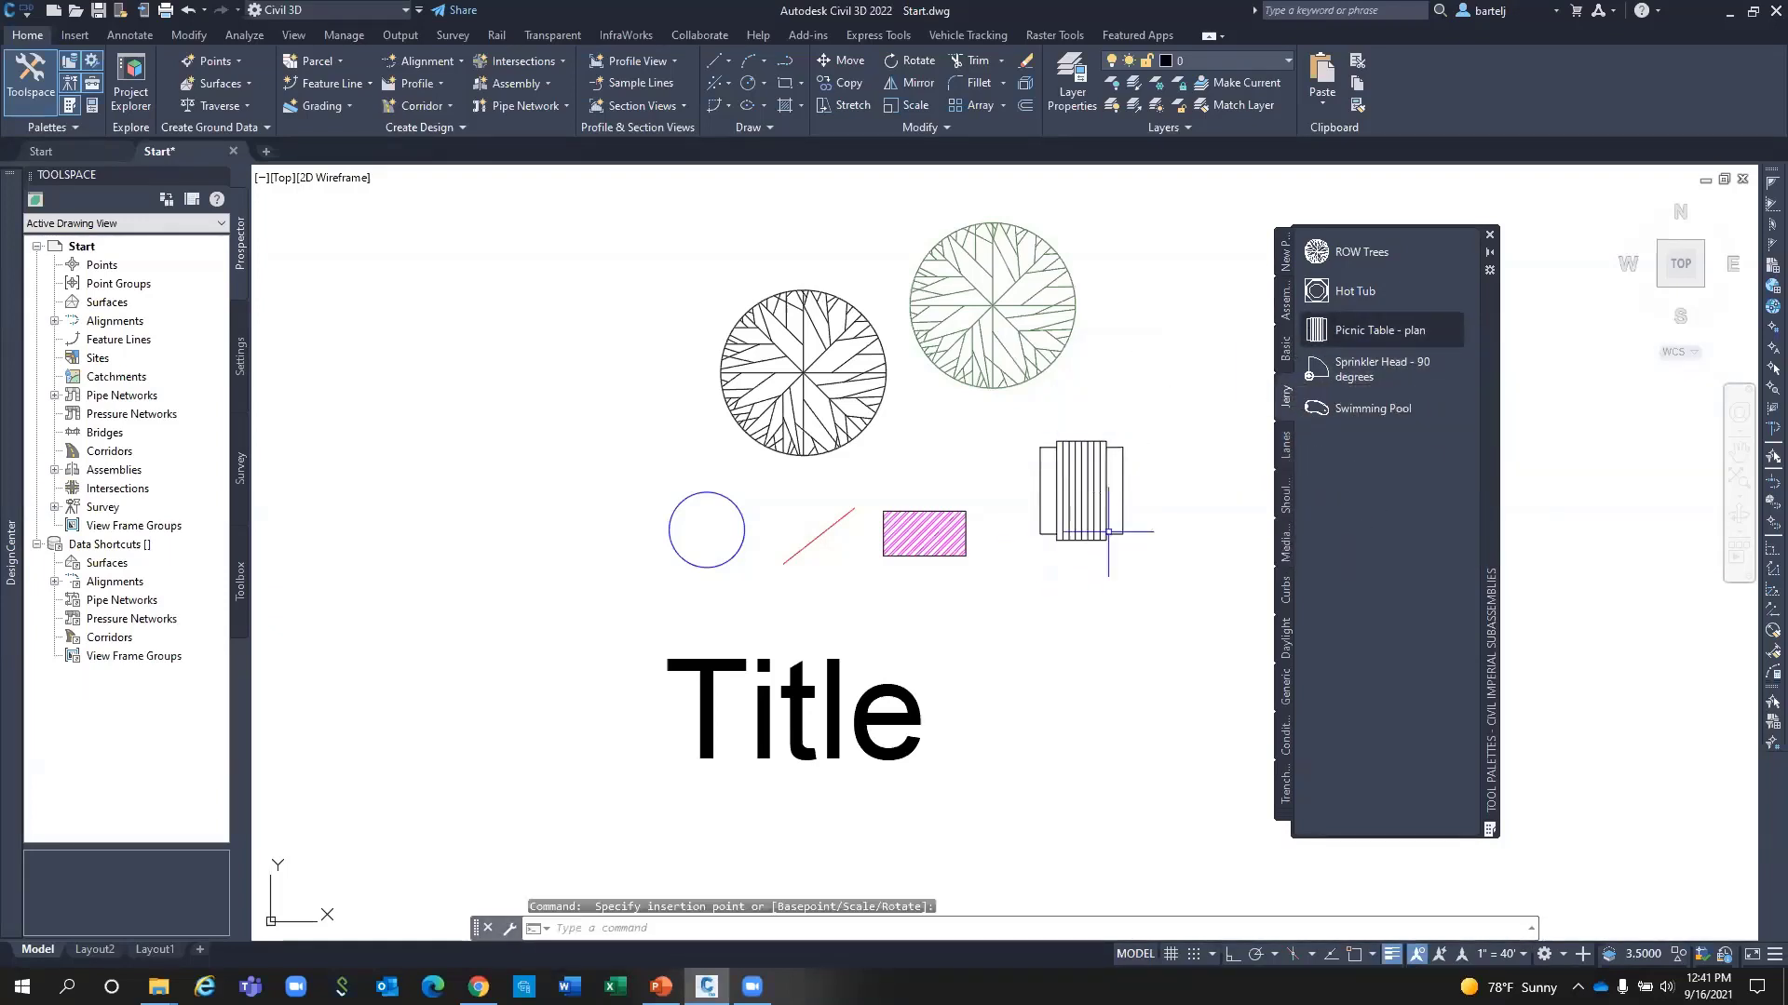
{"action": "left_click", "coordinate": [1108, 532]}
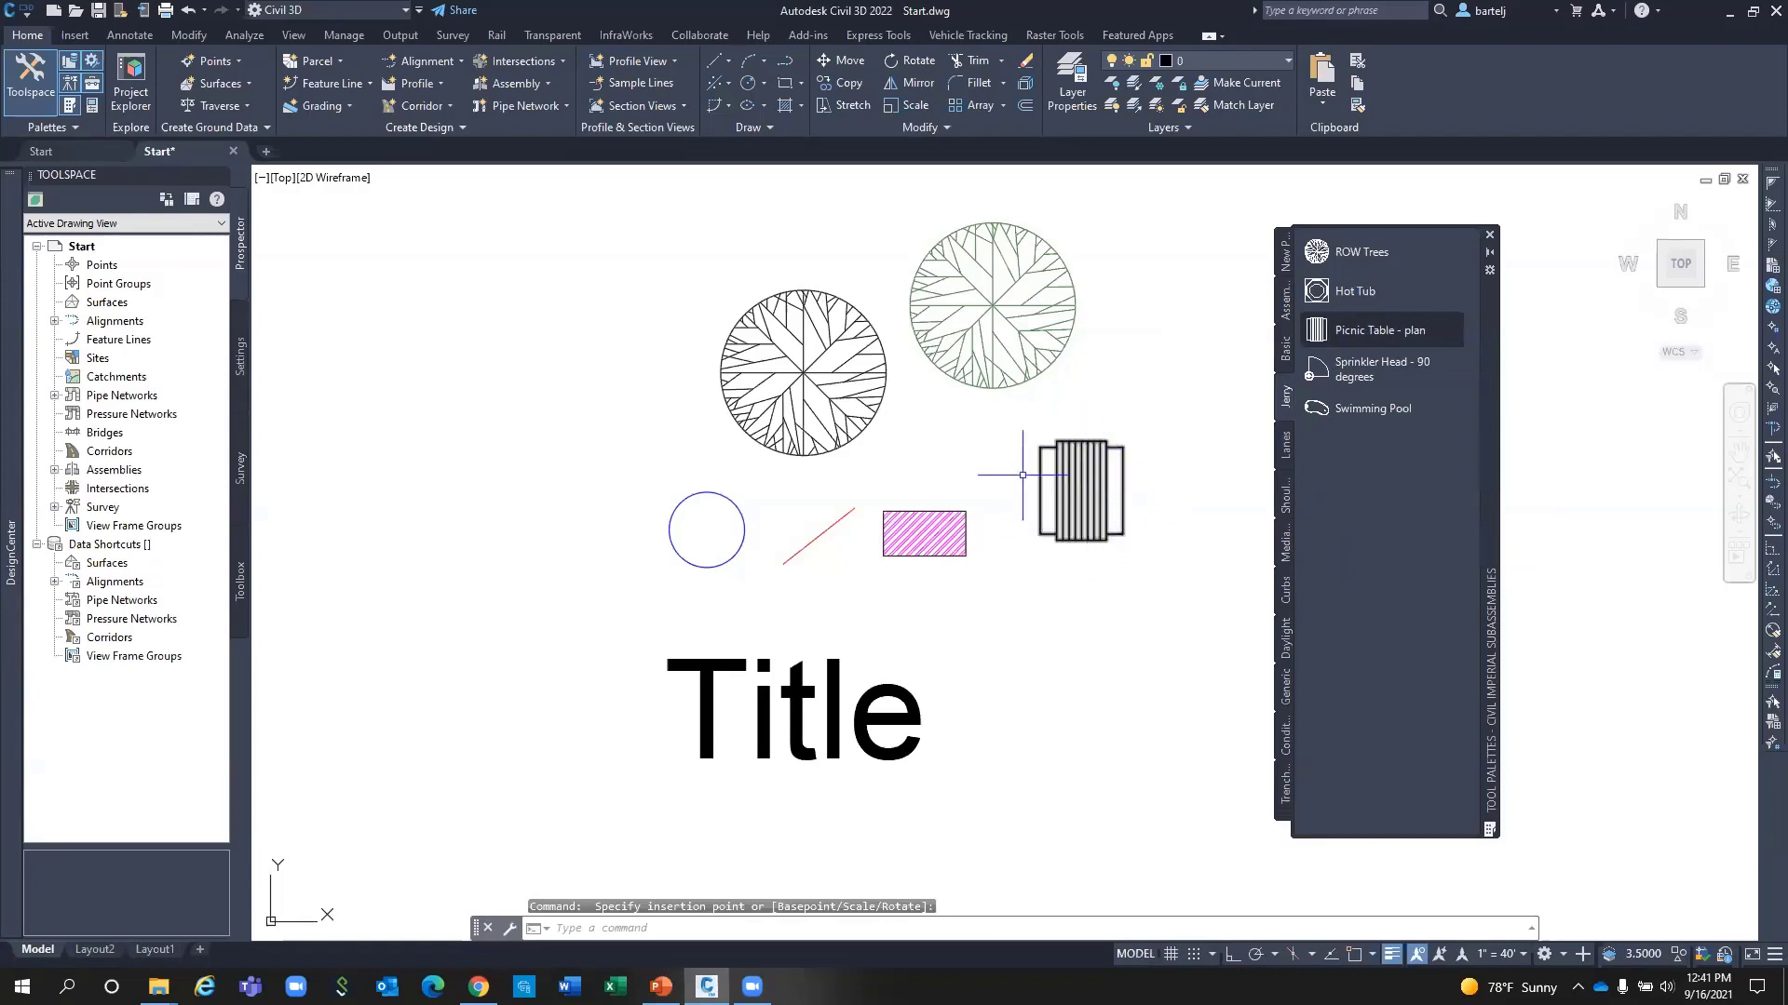
{"action": "right_click", "coordinate": [1352, 330]}
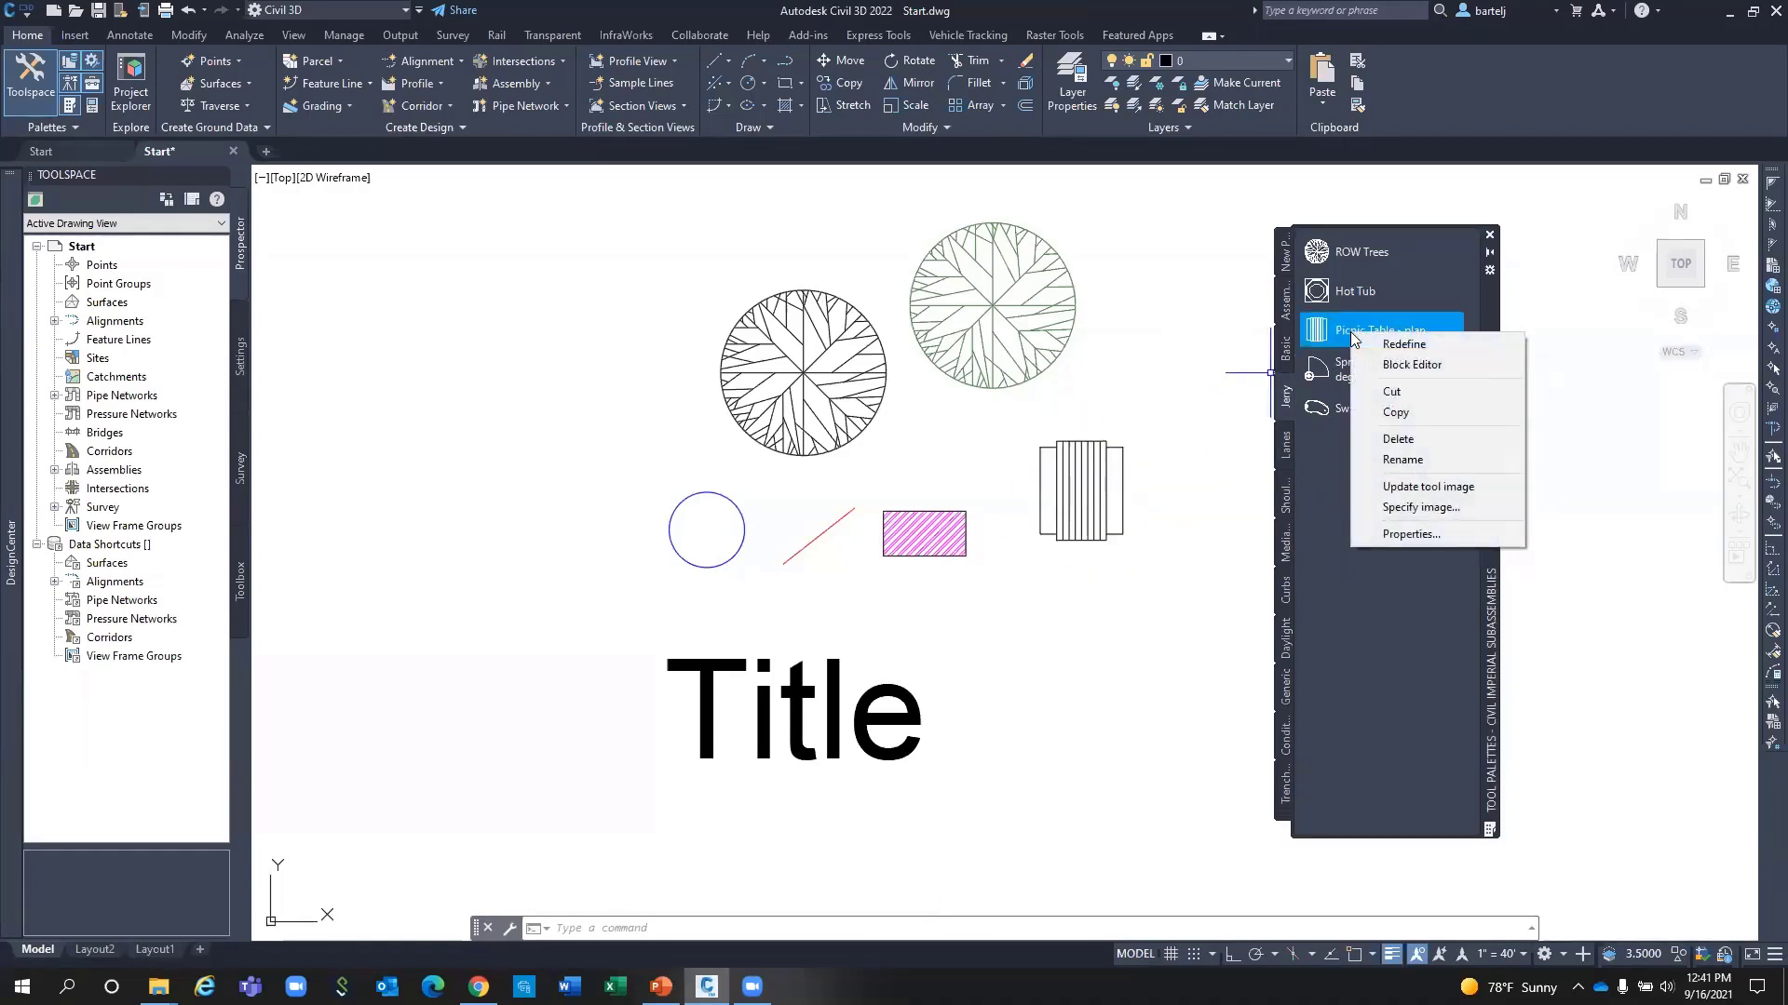
{"action": "left_click", "coordinate": [1407, 534]}
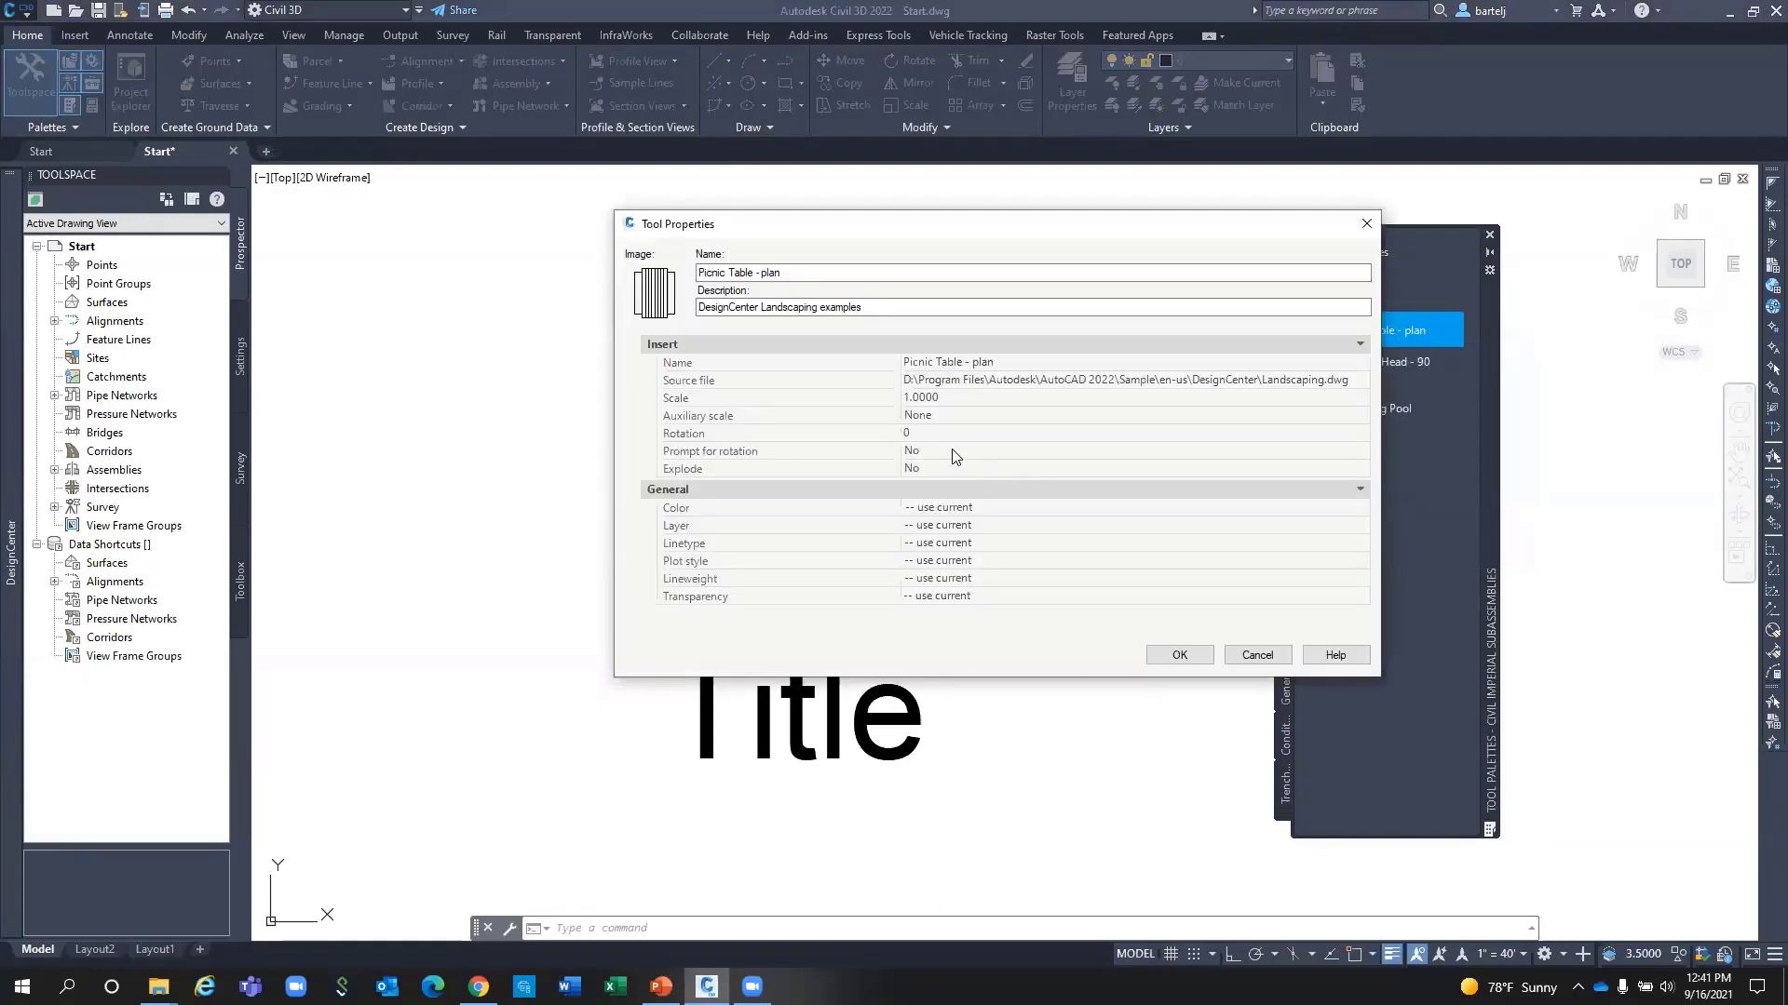
{"action": "left_click", "coordinate": [943, 451]}
{"action": "left_click", "coordinate": [942, 451]}
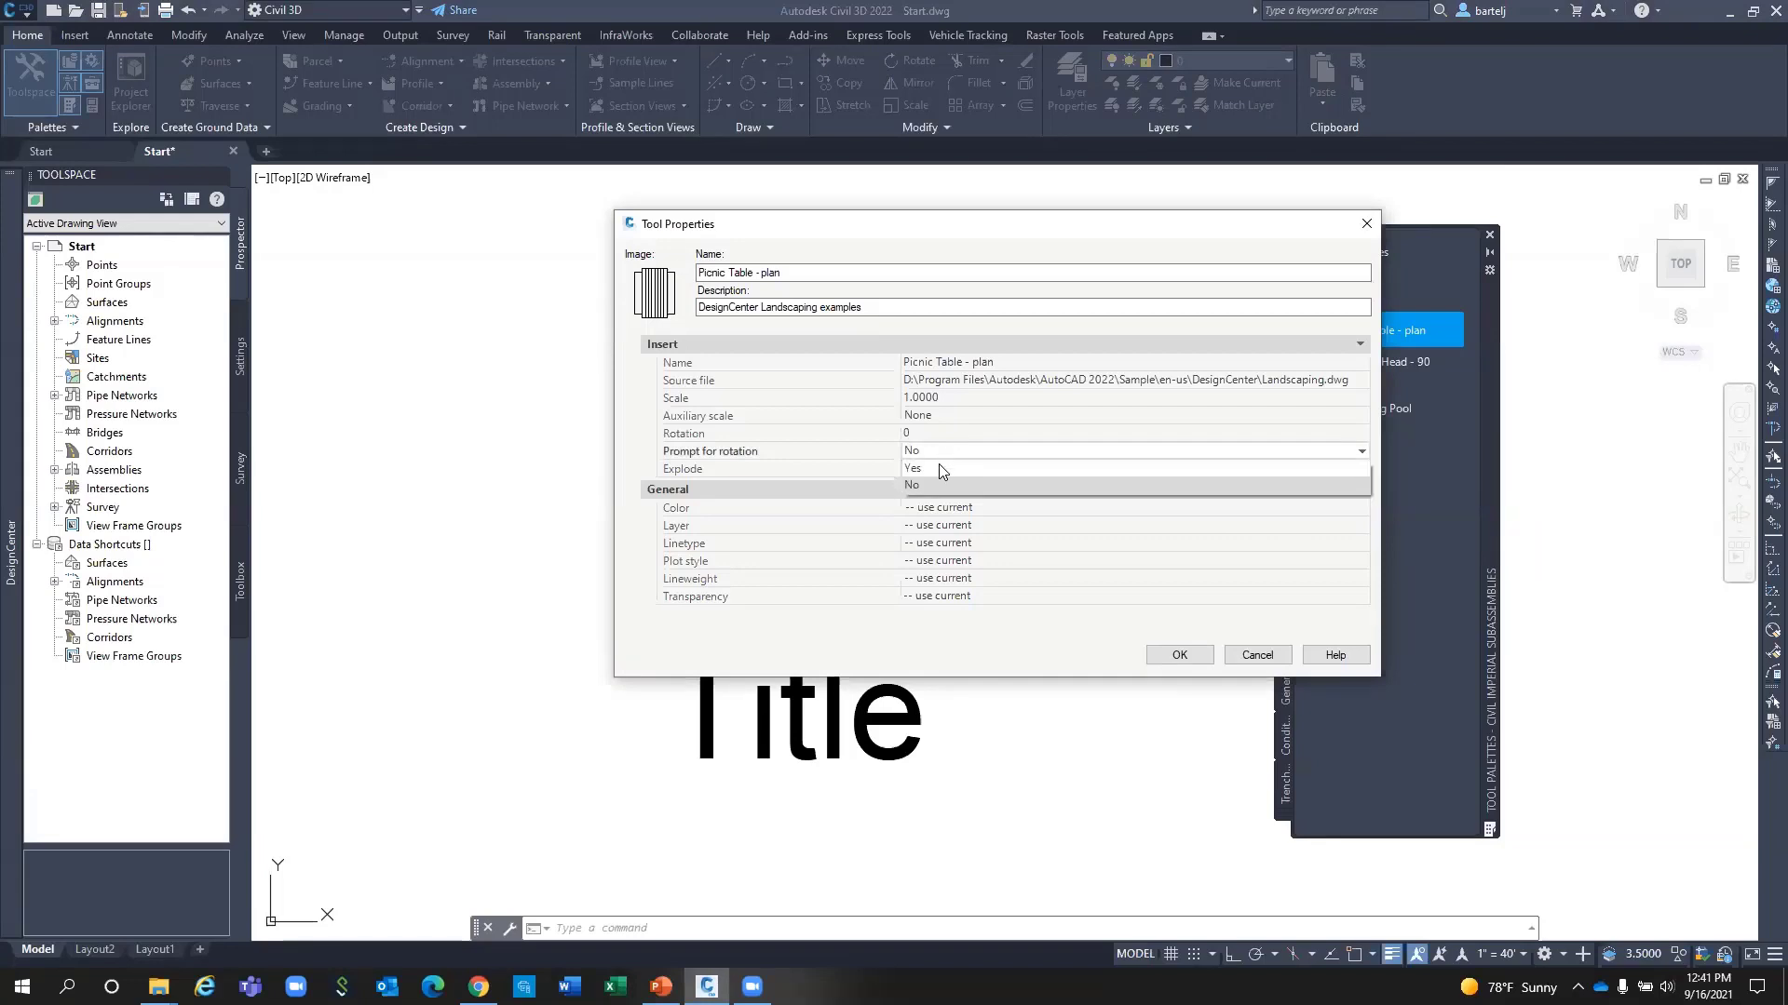
{"action": "left_click", "coordinate": [997, 467]}
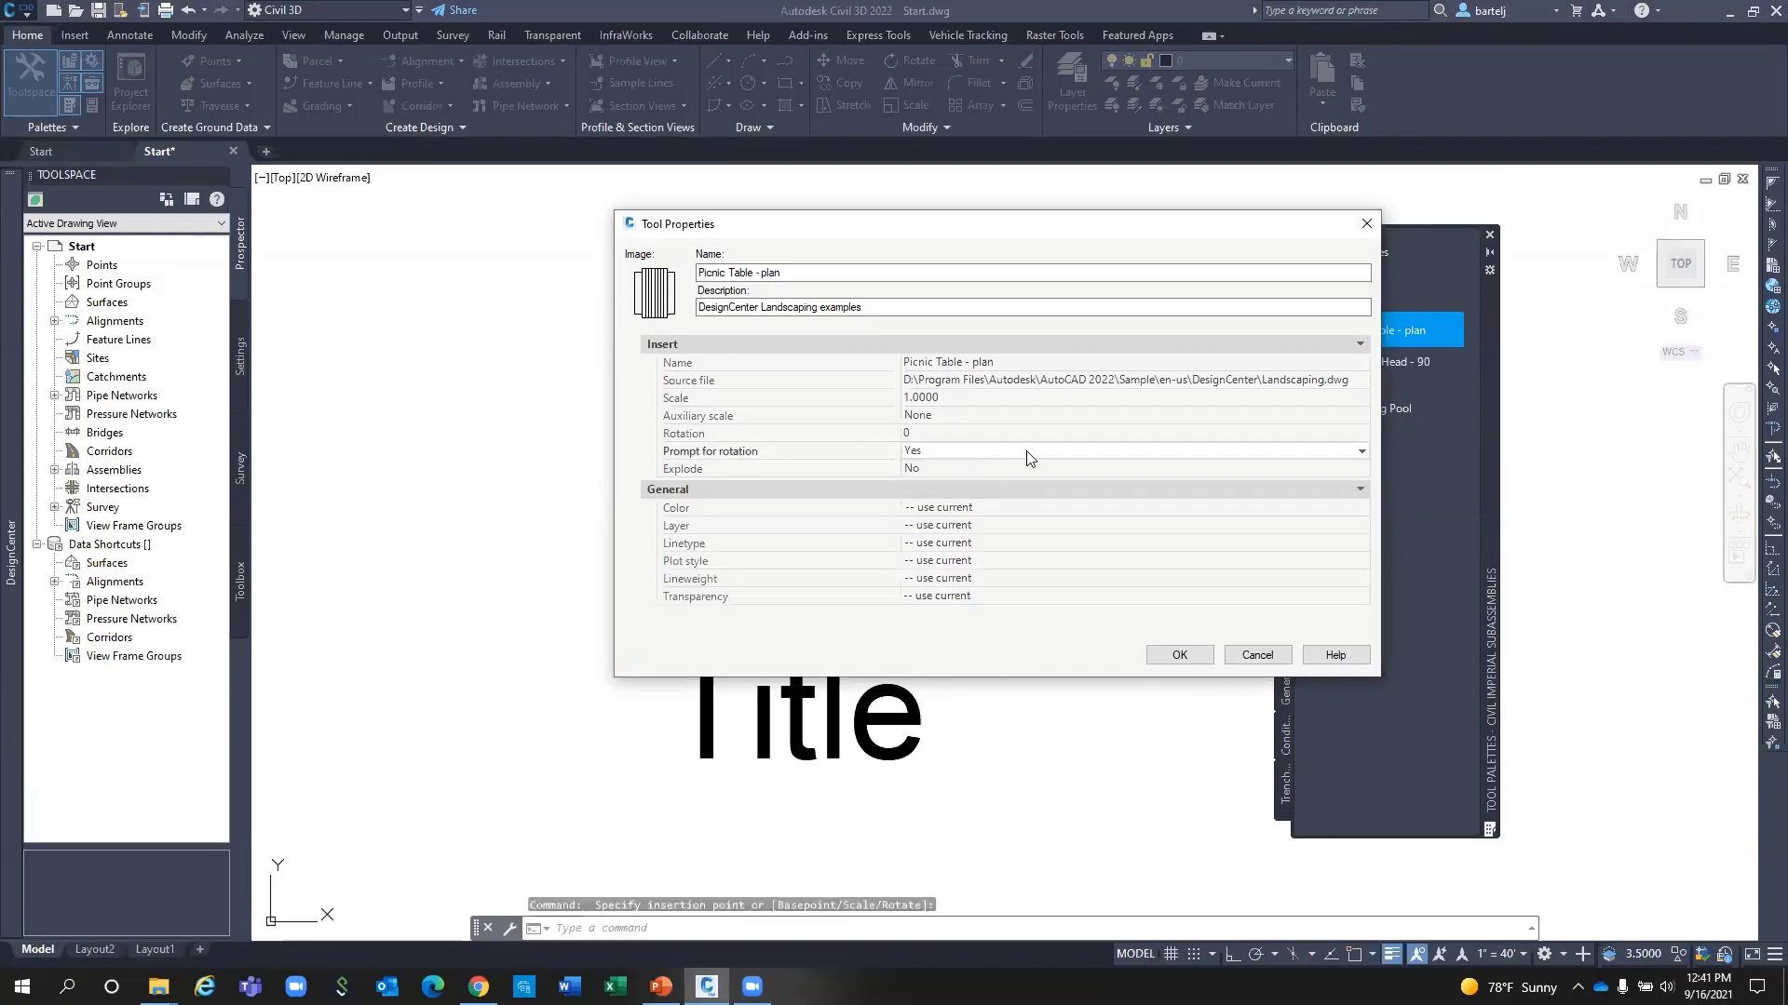
{"action": "left_click", "coordinate": [1179, 656]}
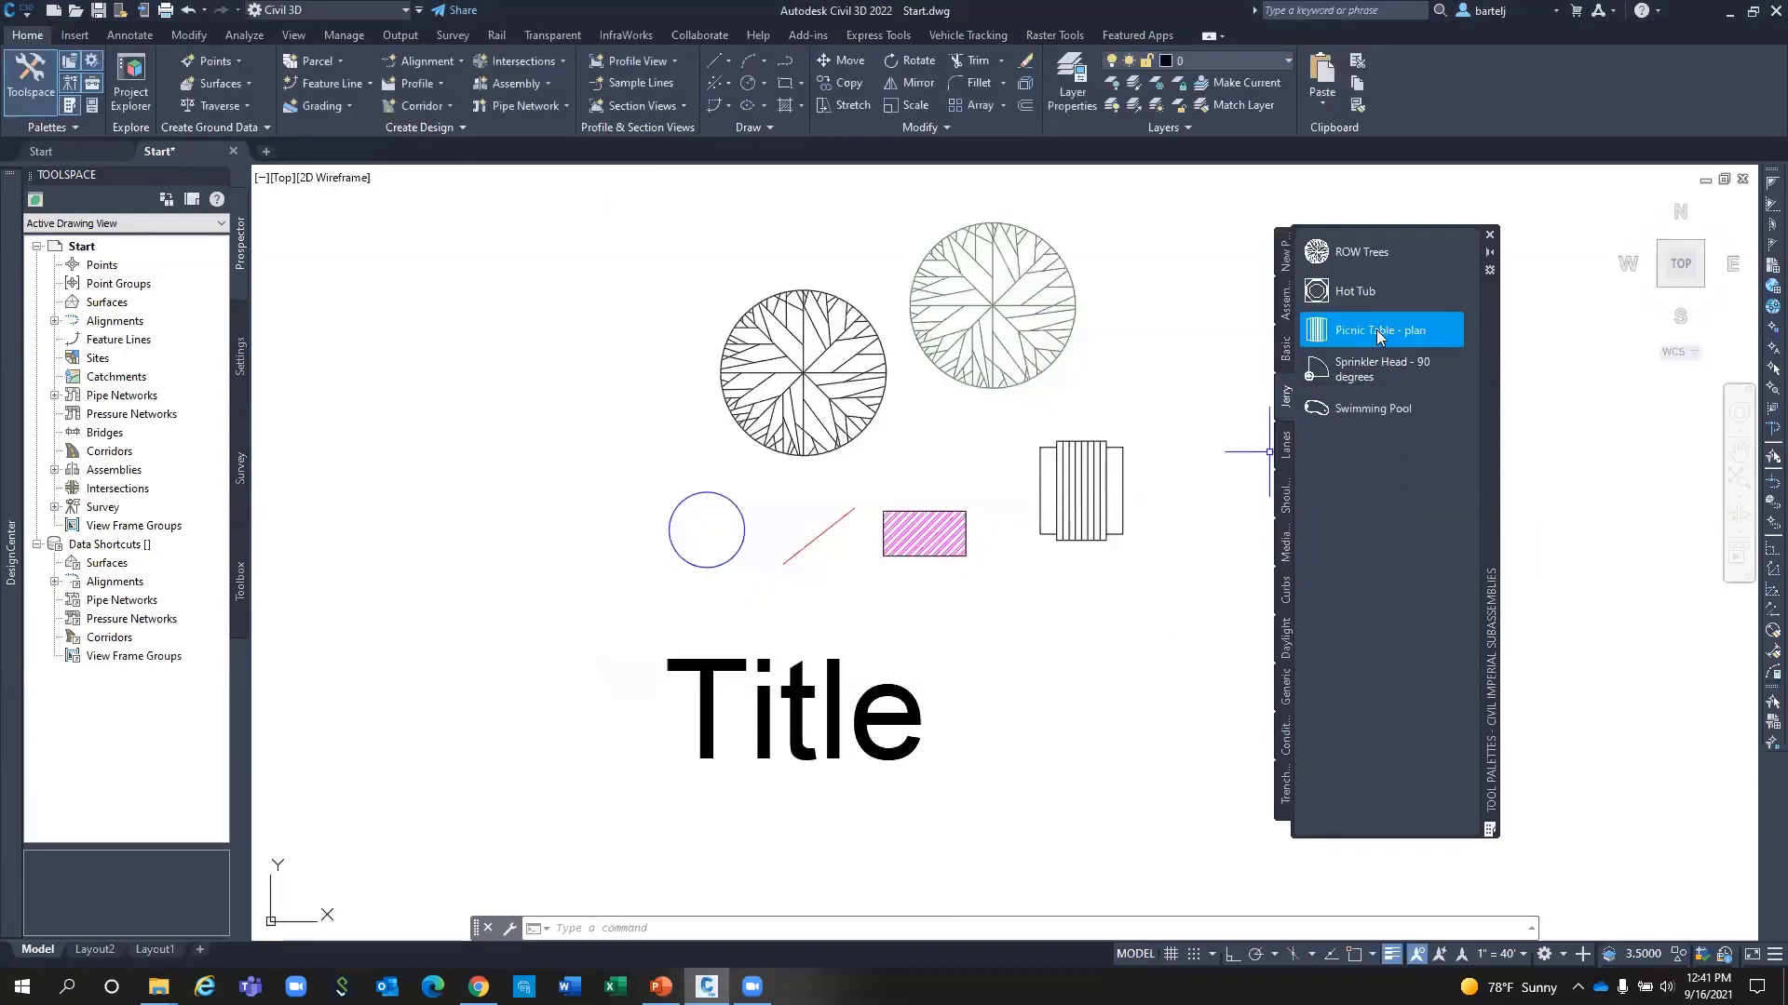
Insert a second picnic table just above the first one, rotated by about a quarter turn.
{"action": "left_click", "coordinate": [1347, 332]}
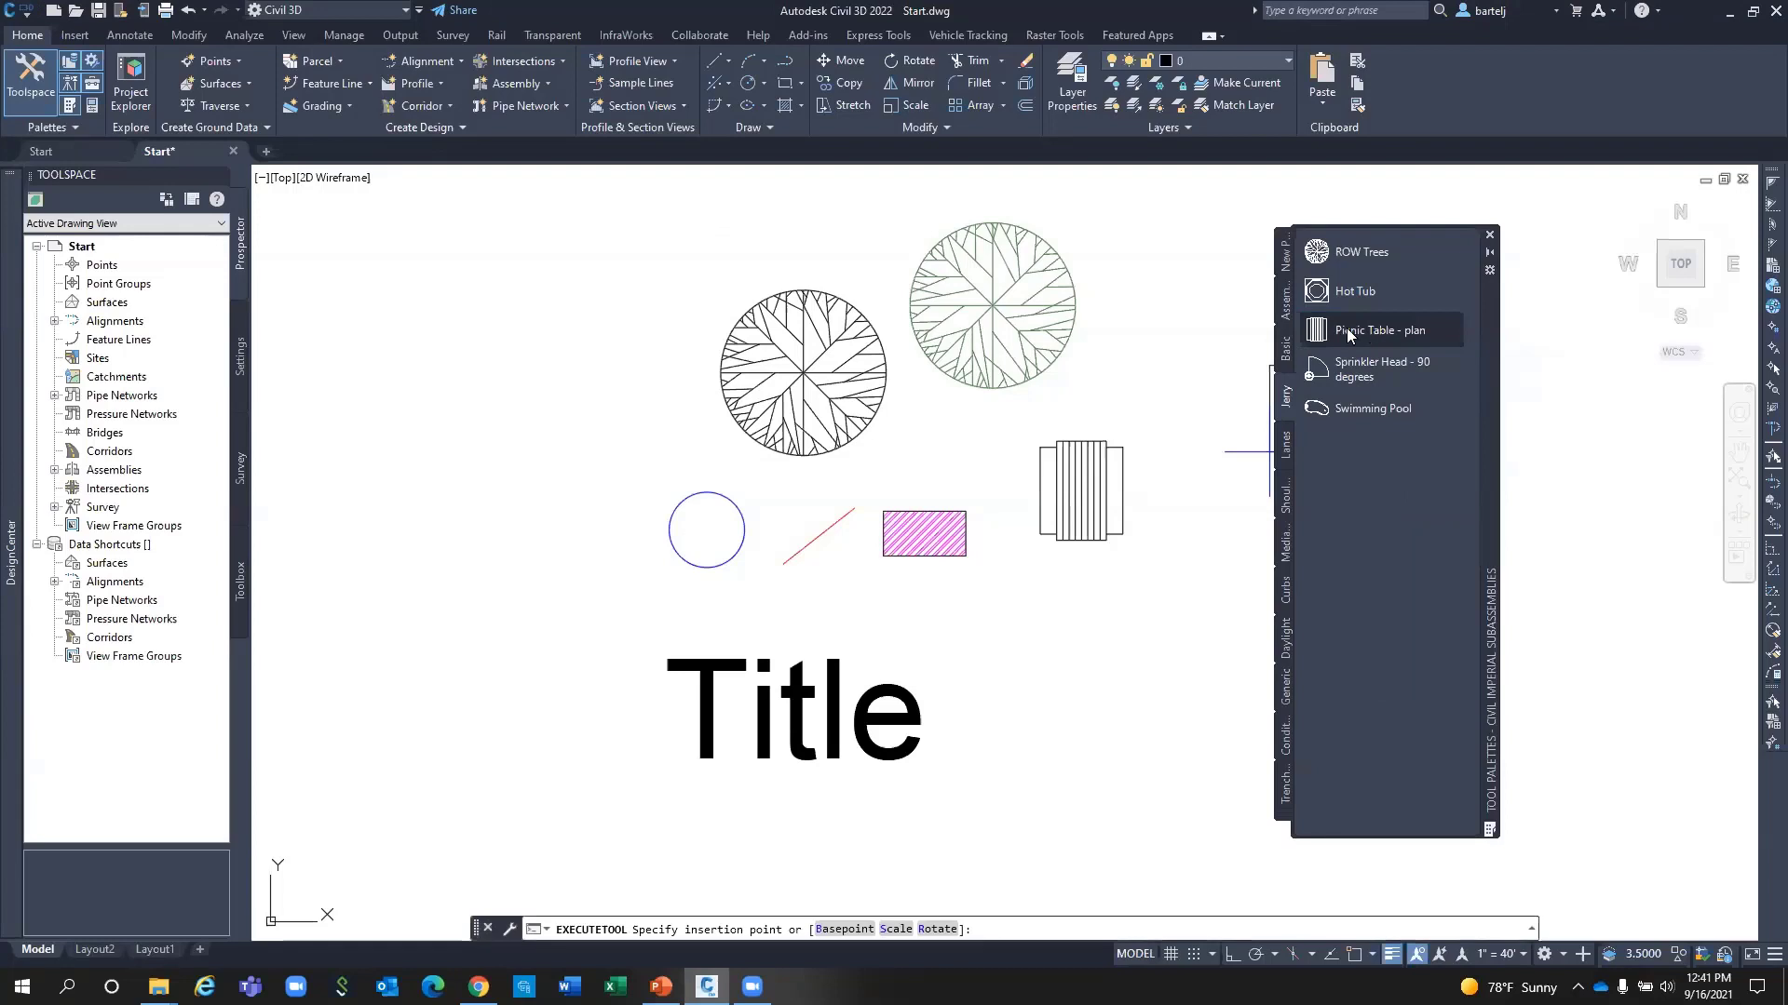
{"action": "left_click", "coordinate": [1157, 412]}
{"action": "left_click", "coordinate": [1142, 242]}
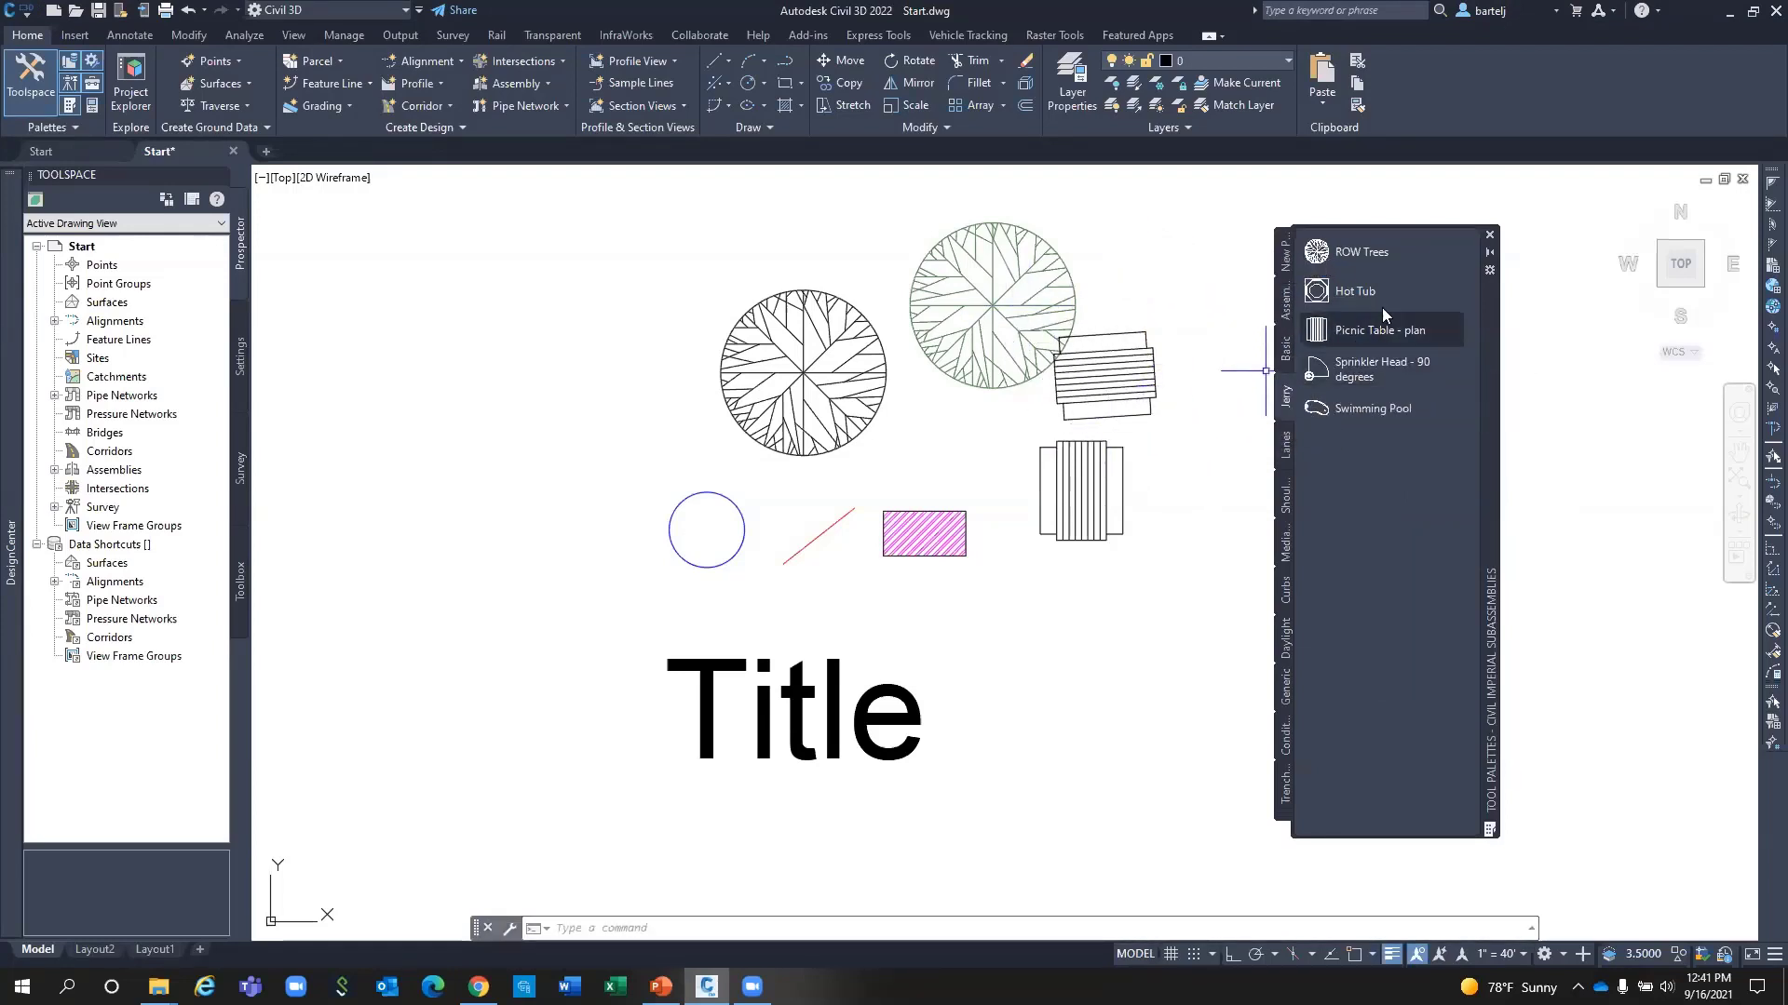
Set Prompt for rotation to Yes for all tools from ROW Trees through Swimming Pool at once, and clear the selection.
{"action": "left_click", "coordinate": [1358, 252]}
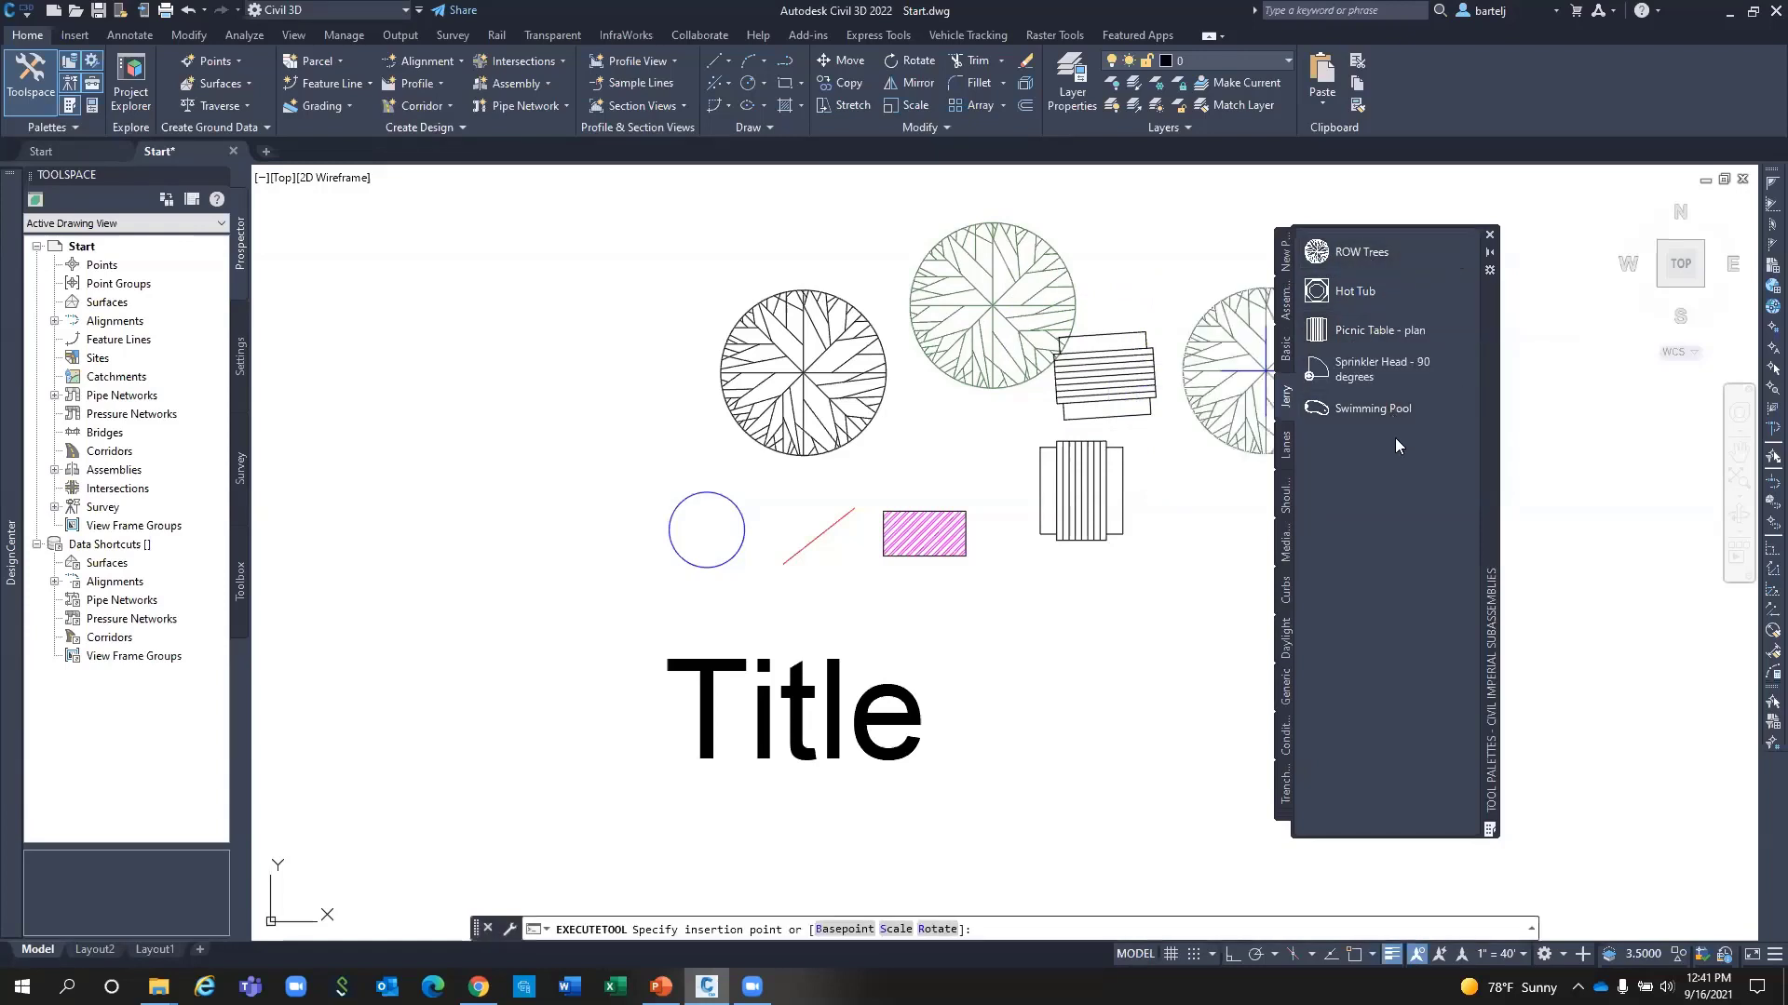
{"action": "left_click", "coordinate": [1367, 407], "text": "shift"}
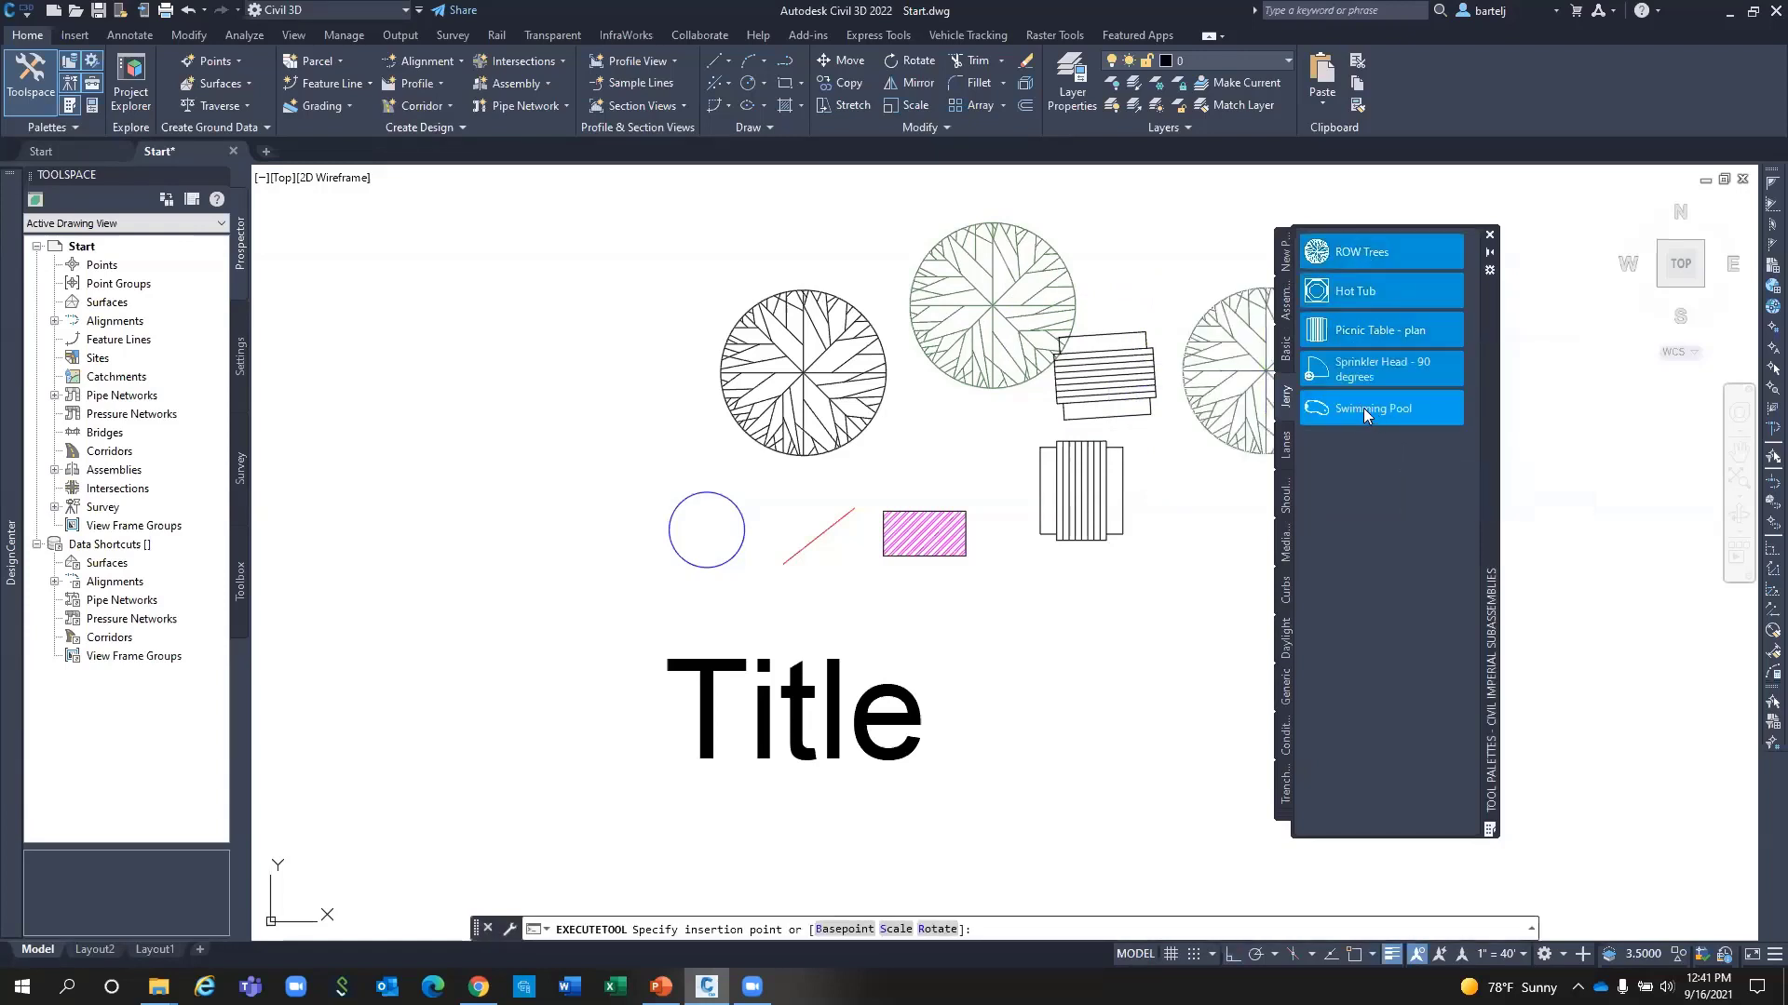
{"action": "right_click", "coordinate": [1364, 410]}
{"action": "left_click", "coordinate": [1420, 543]}
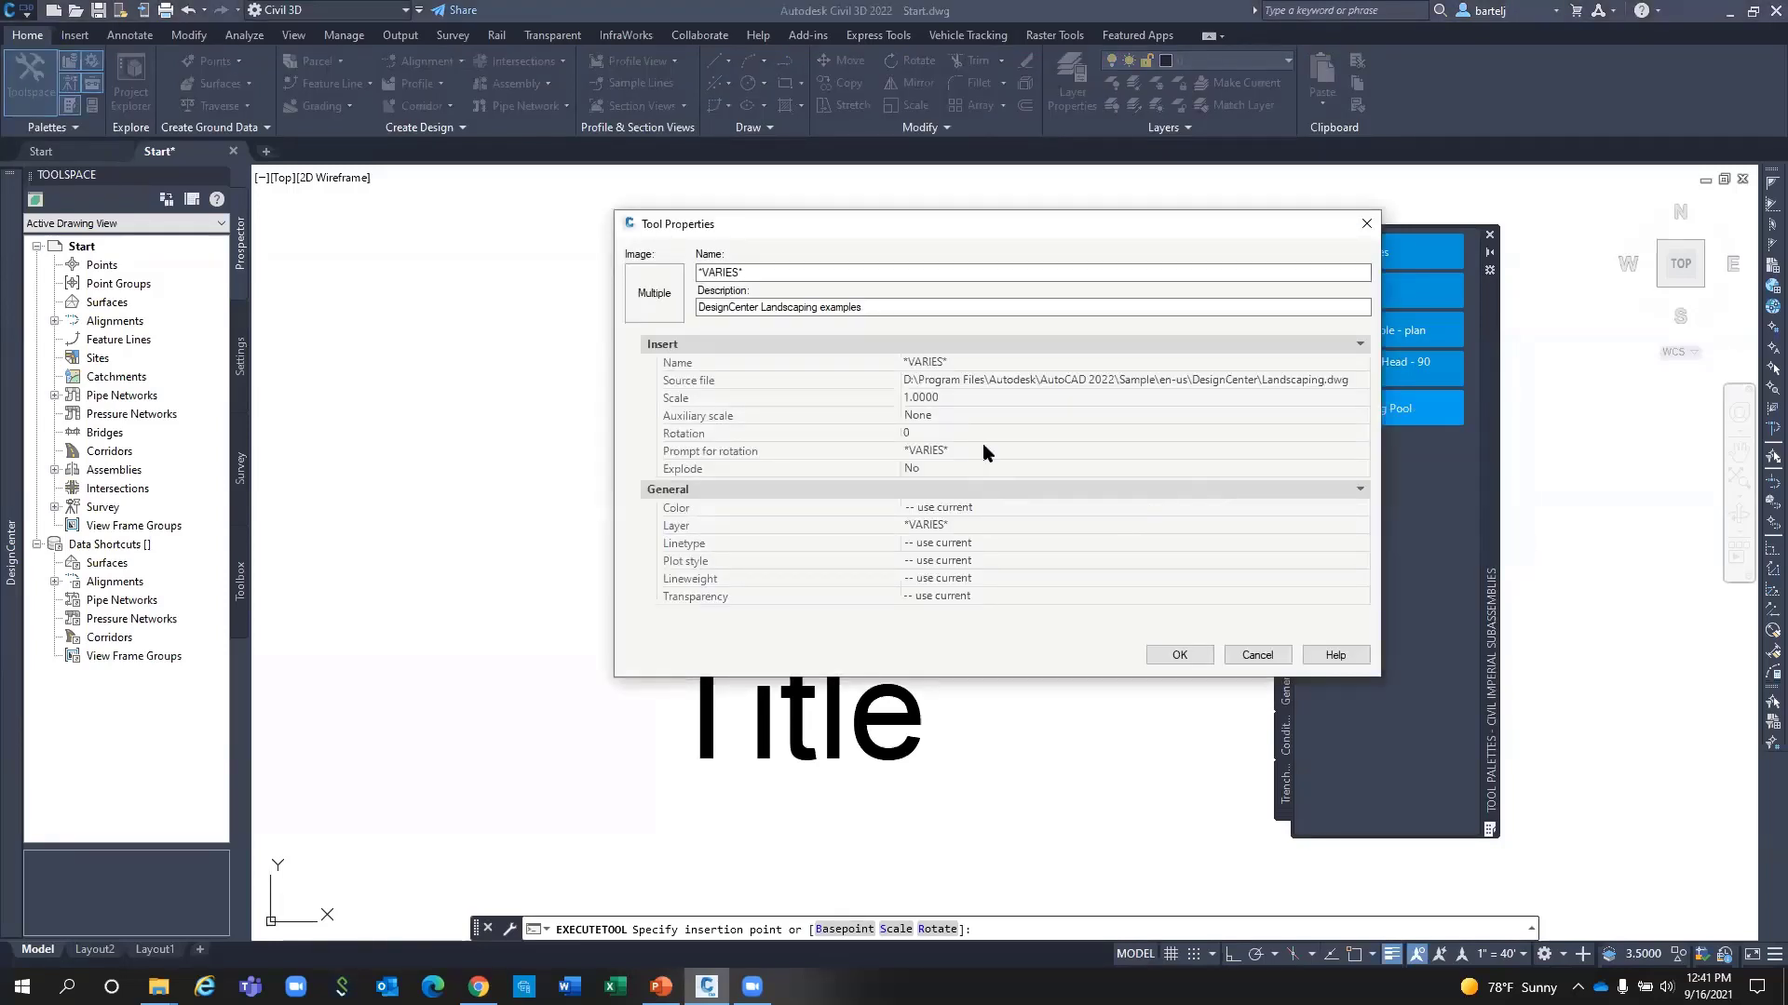
{"action": "left_click", "coordinate": [983, 446]}
{"action": "left_click", "coordinate": [983, 446]}
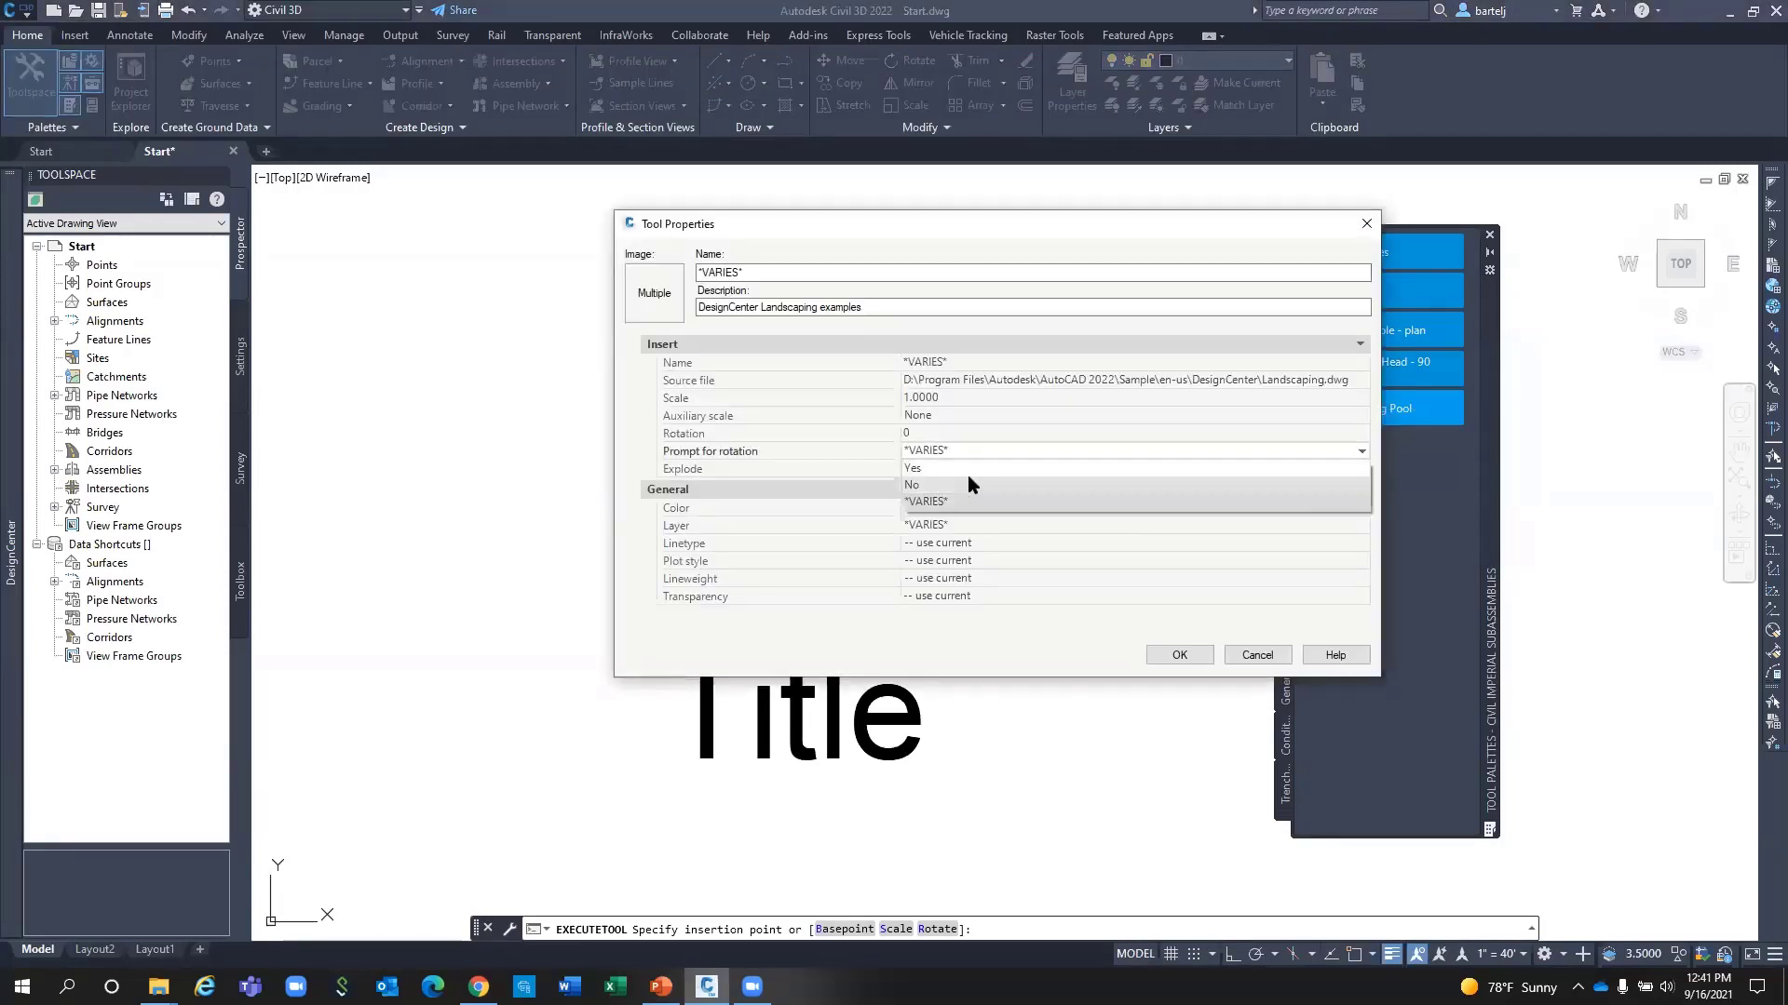
{"action": "left_click", "coordinate": [968, 467]}
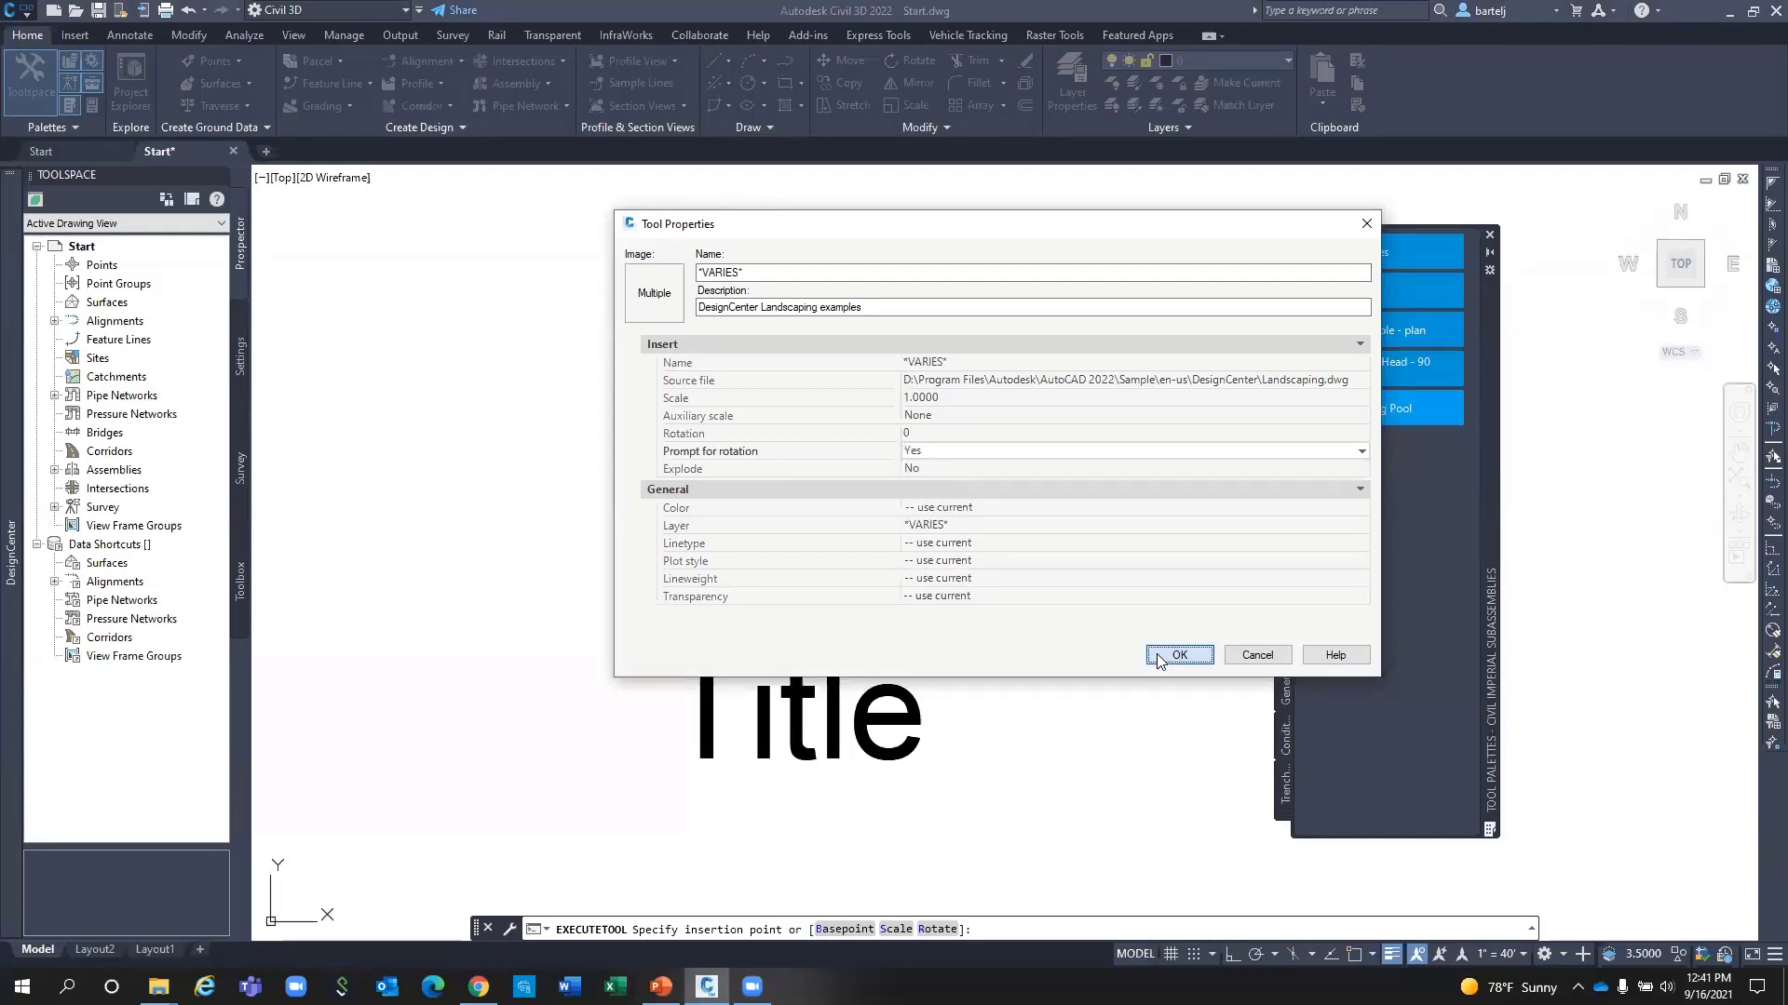
{"action": "left_click", "coordinate": [1179, 656]}
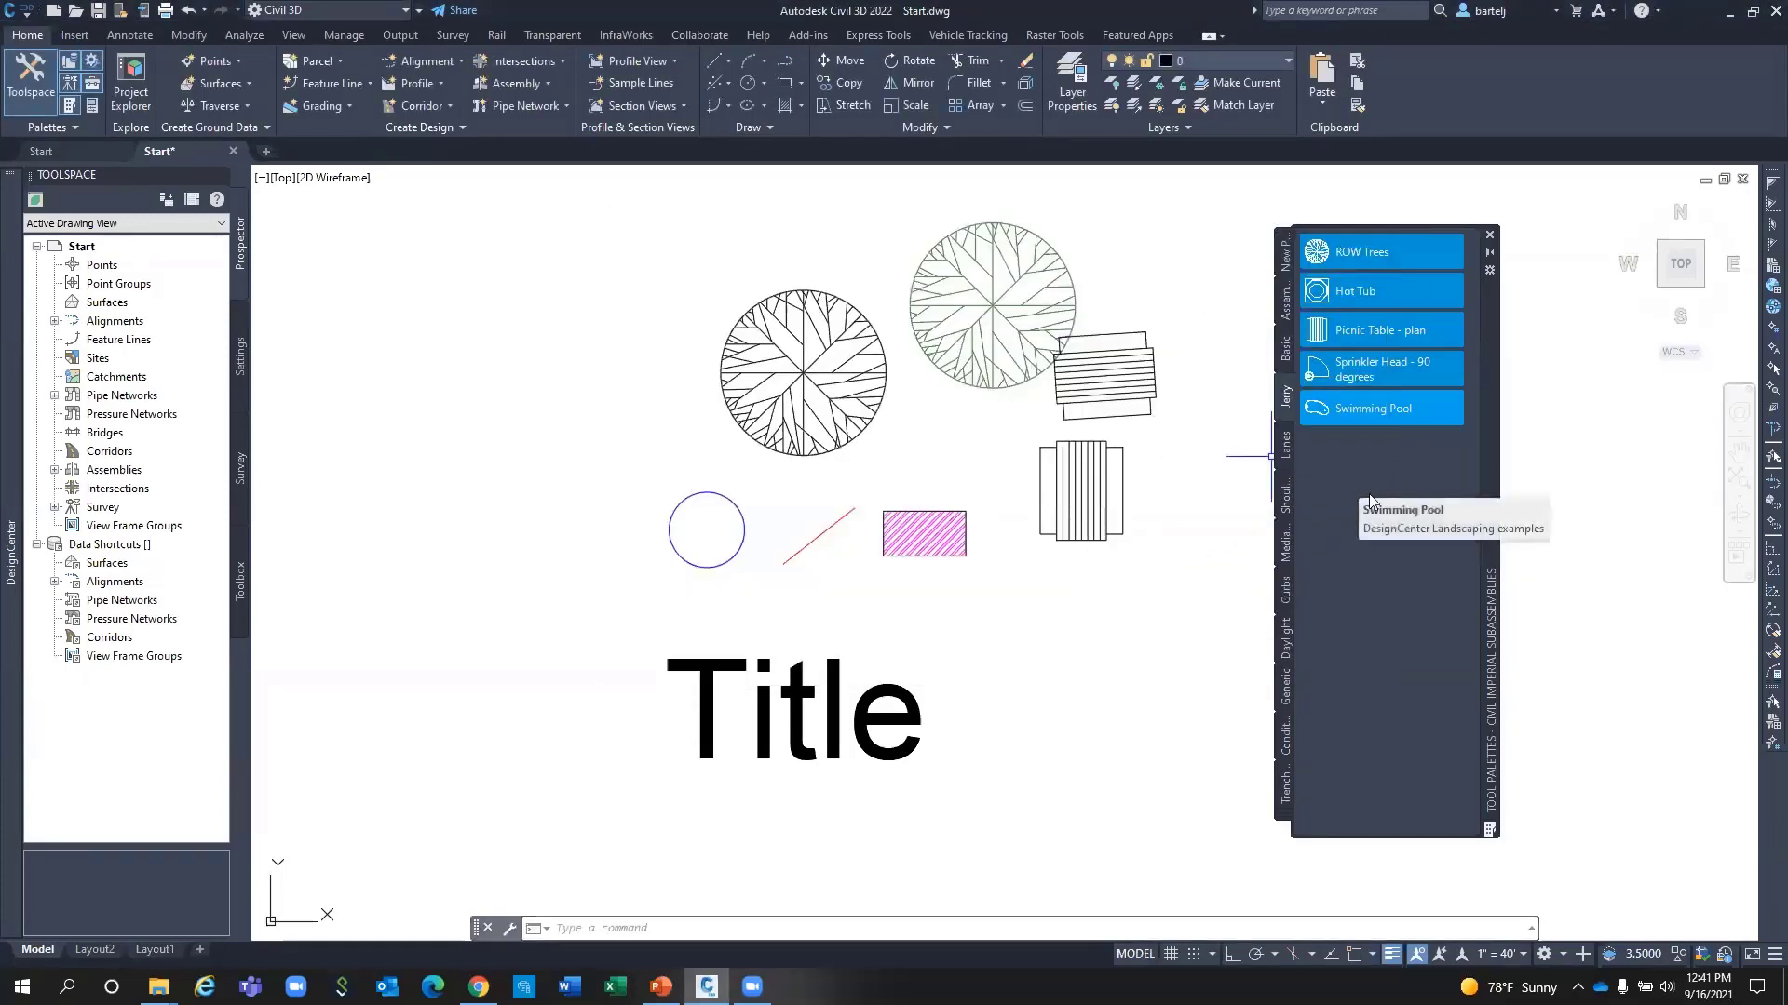
{"action": "left_click", "coordinate": [1353, 472]}
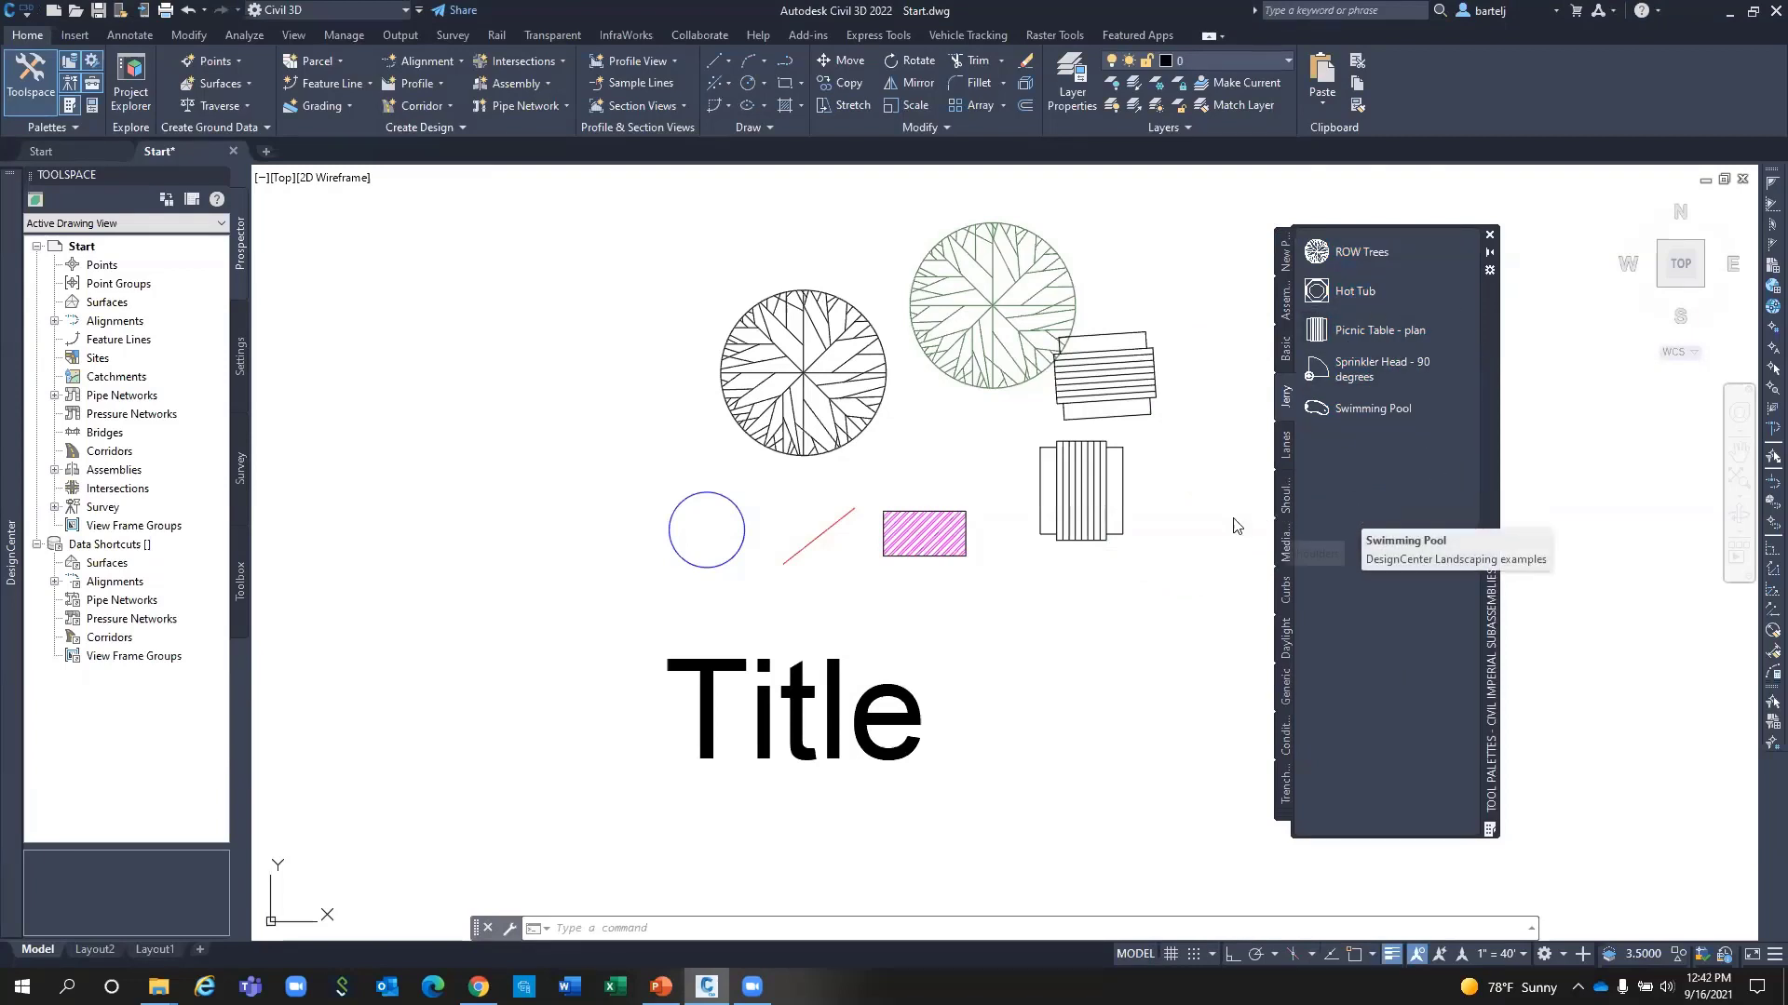
Add a Circle tool to the palette from the blue circle in the drawing.
{"action": "left_click", "coordinate": [735, 506]}
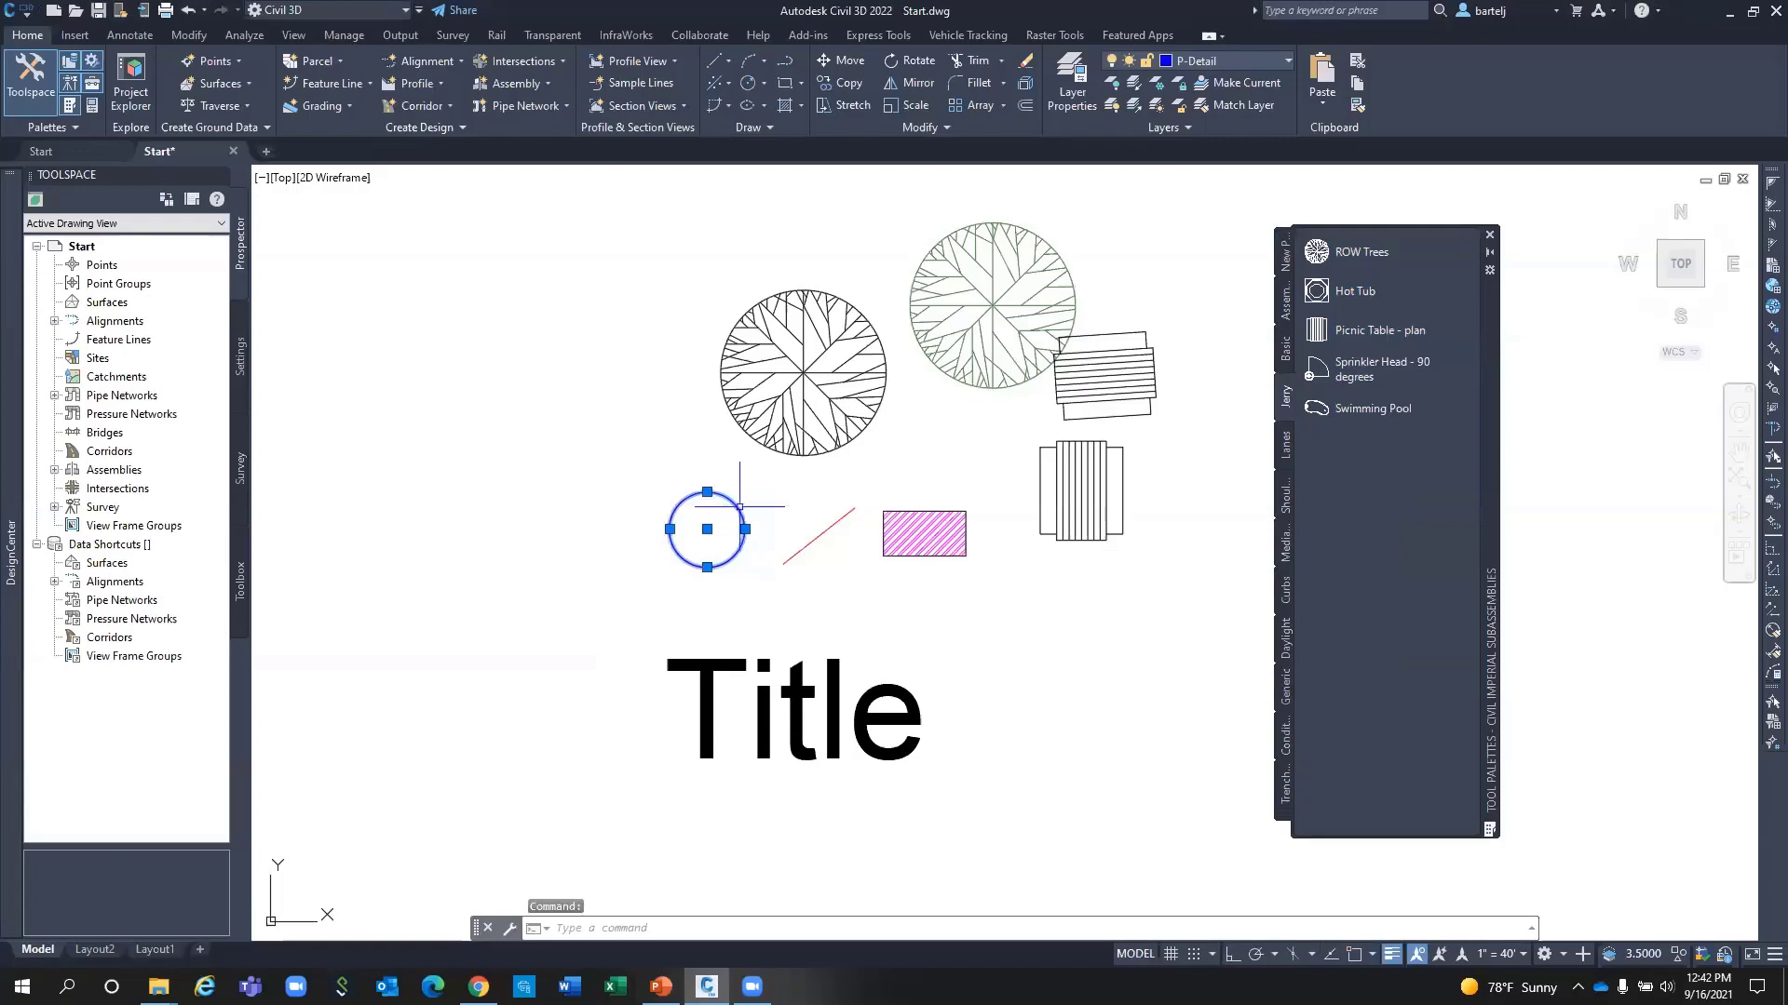
{"action": "left_click", "coordinate": [735, 507]}
{"action": "mouse_move", "coordinate": [736, 506]}
{"action": "left_mouse_down"}
{"action": "mouse_move", "coordinate": [1337, 458]}
{"action": "mouse_move", "coordinate": [1367, 483]}
{"action": "left_mouse_up"}
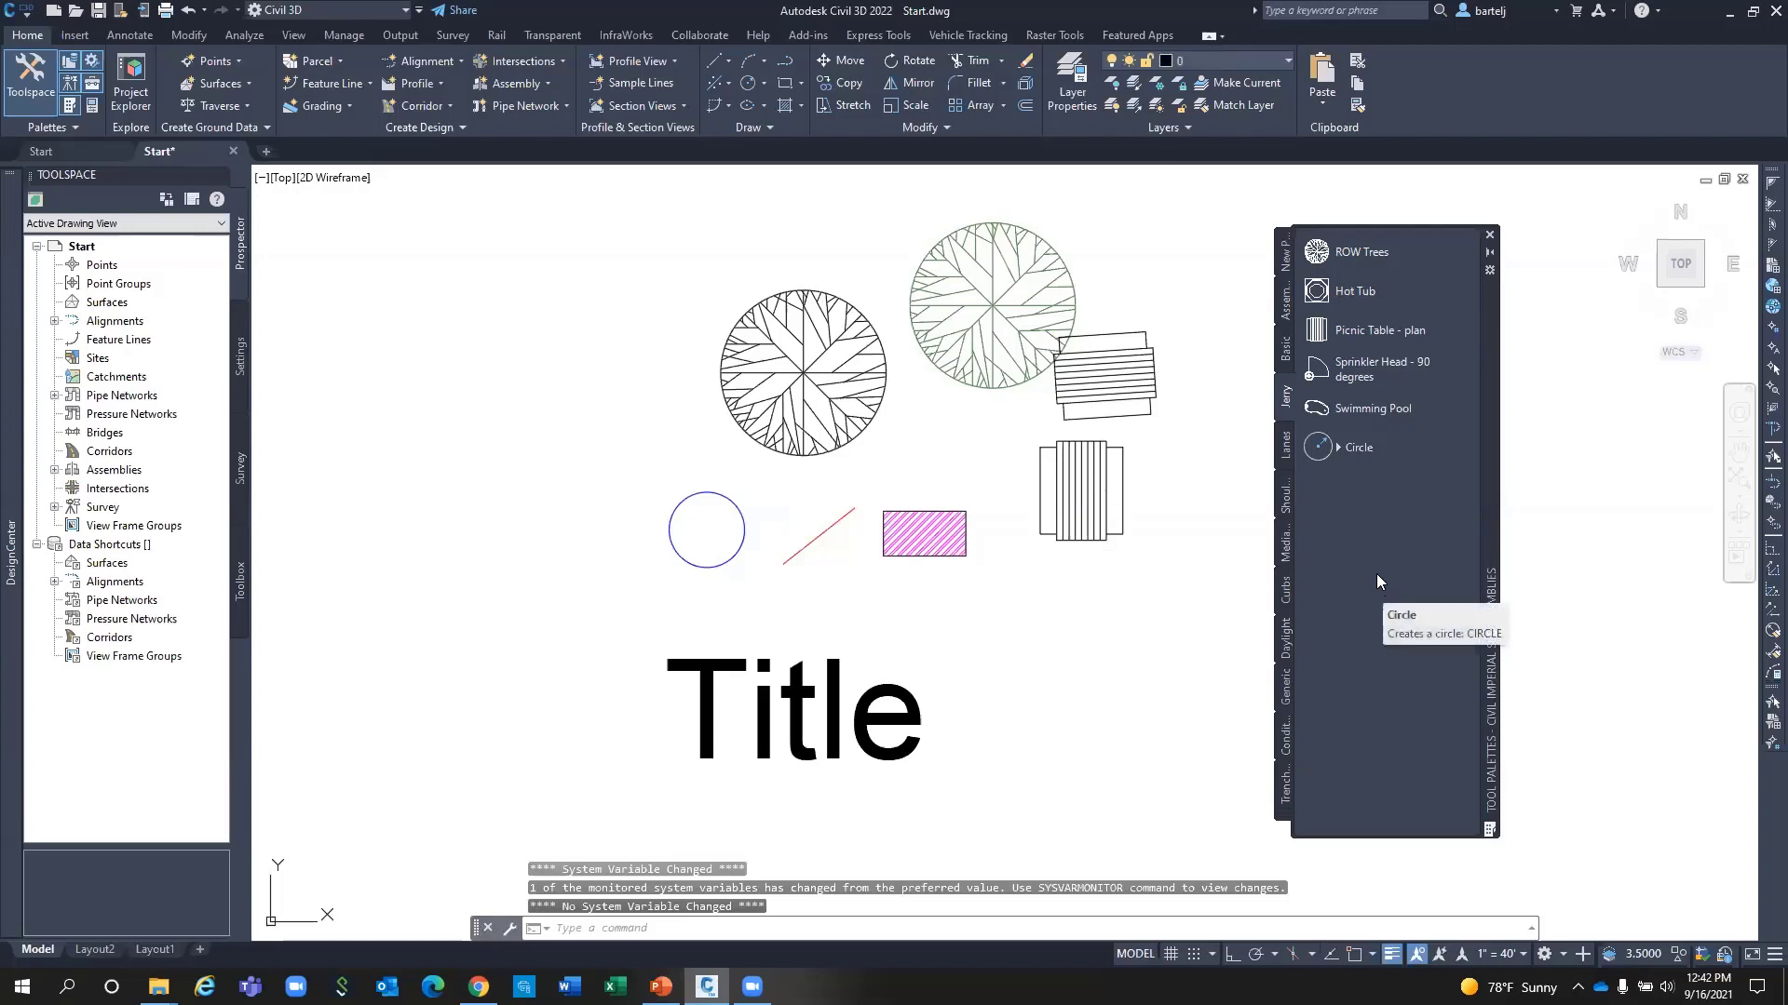
Limit the Circle tool's flyout options to Arc, Circle, Ellipse, Polyline and Spline, excluding Line, Ray and Construction Line.
{"action": "left_click", "coordinate": [1338, 450]}
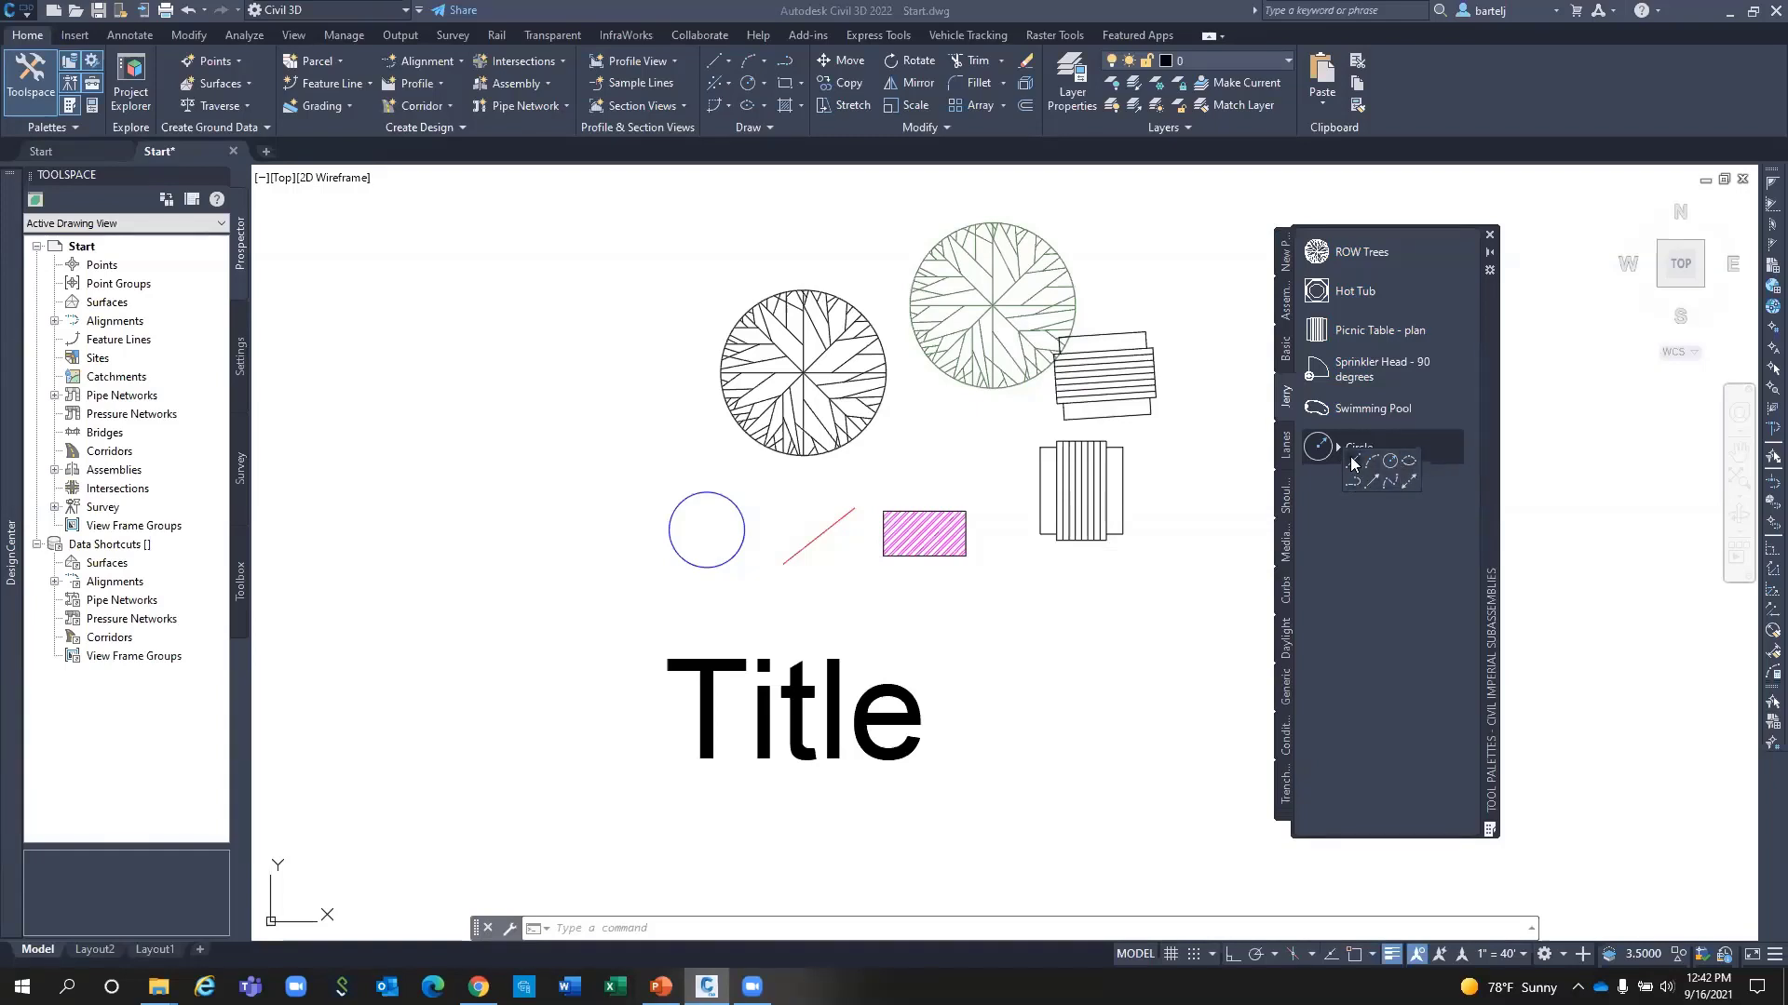
{"action": "right_click", "coordinate": [1430, 447]}
{"action": "left_click", "coordinate": [1481, 580]}
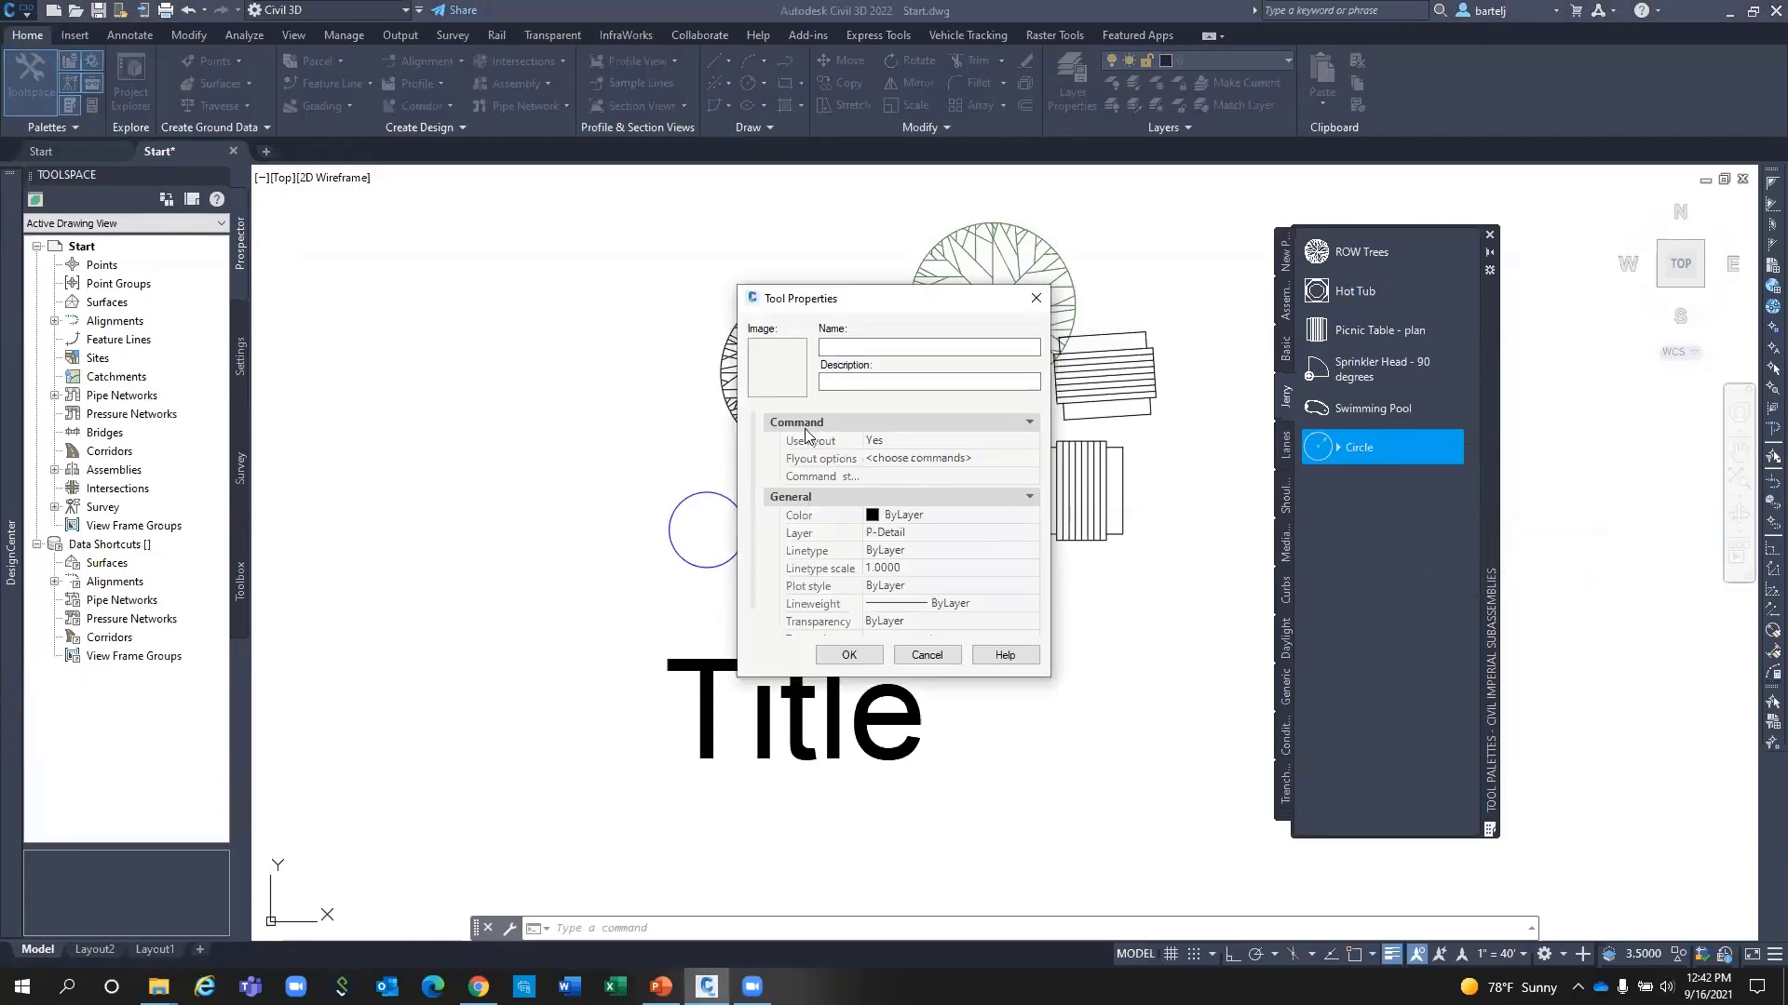
{"action": "left_click", "coordinate": [909, 442]}
{"action": "left_click", "coordinate": [950, 456]}
{"action": "left_click", "coordinate": [1030, 459]}
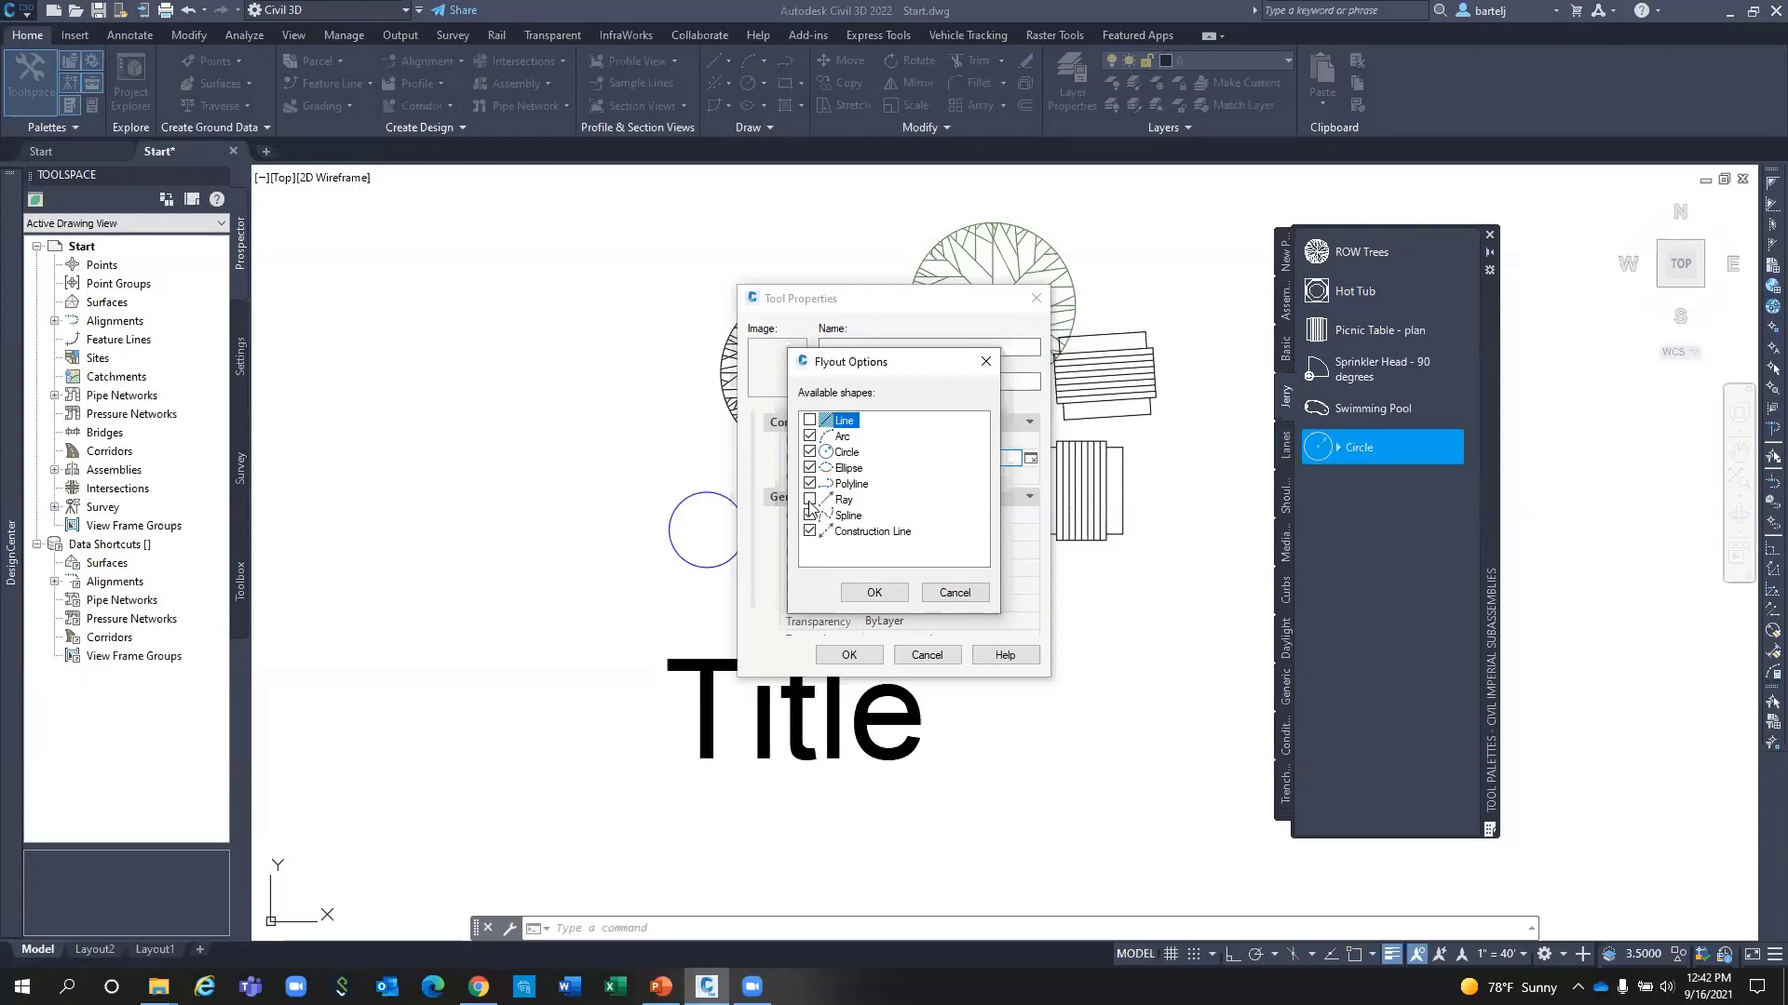
{"action": "left_click", "coordinate": [876, 593]}
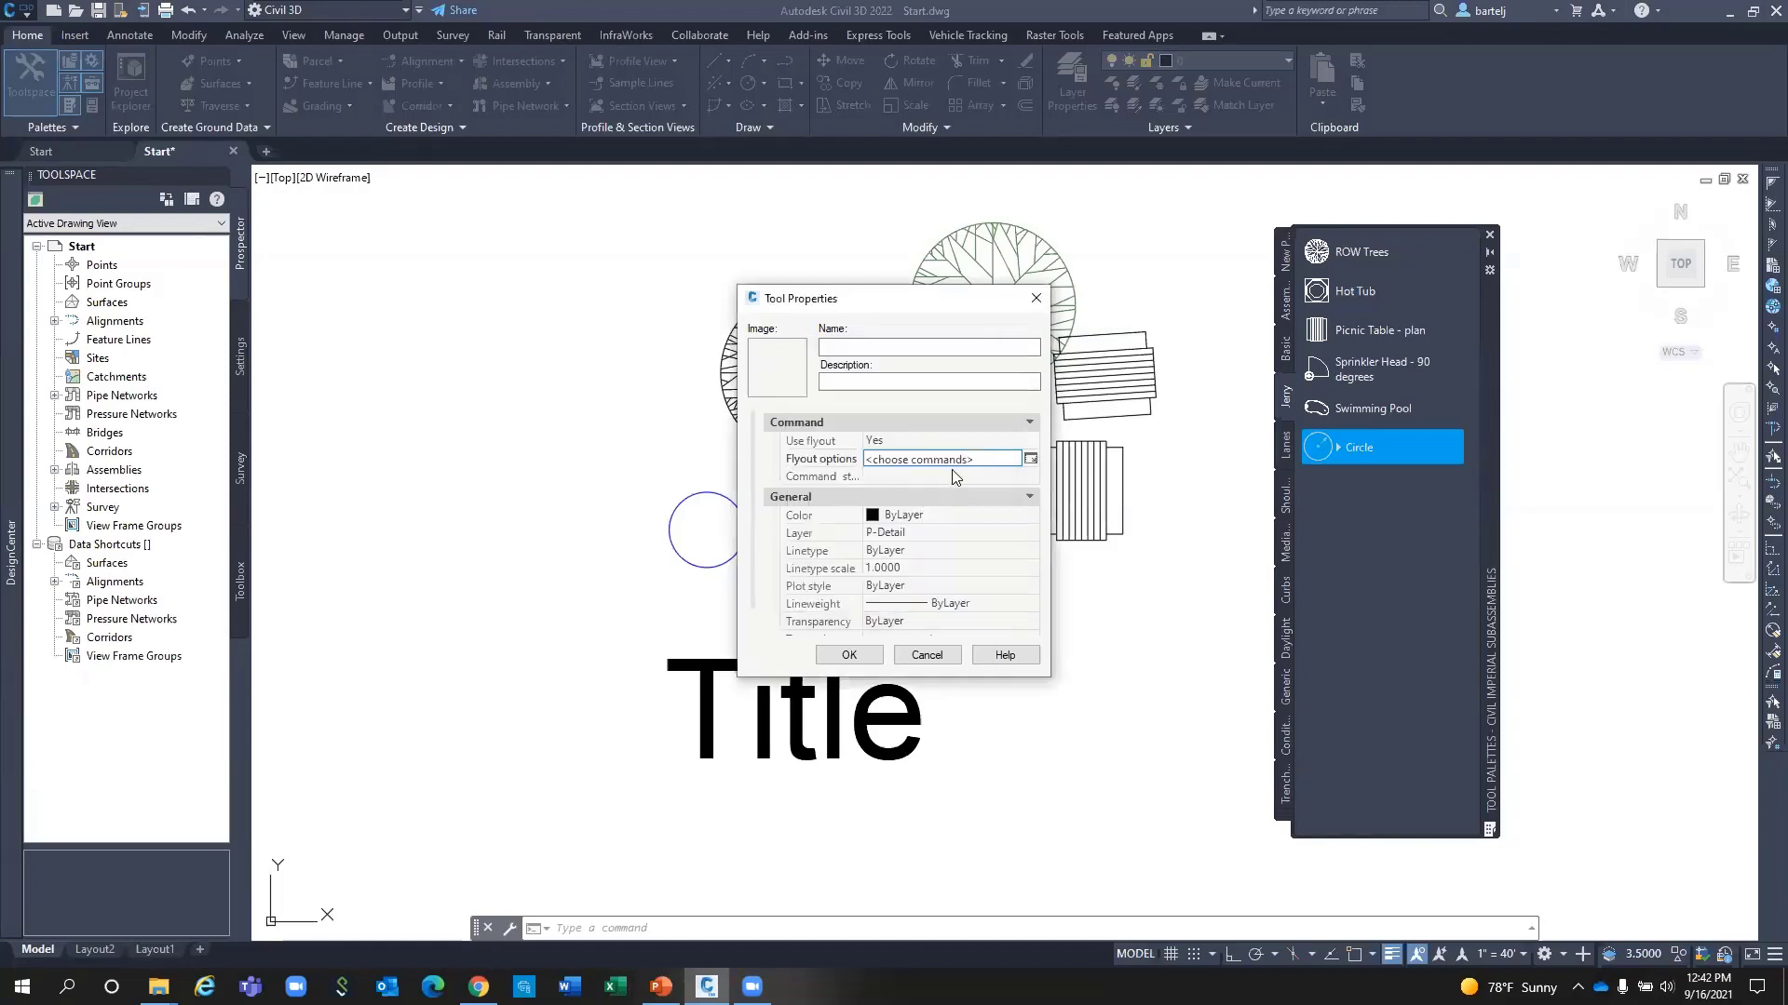
{"action": "left_click", "coordinate": [870, 656]}
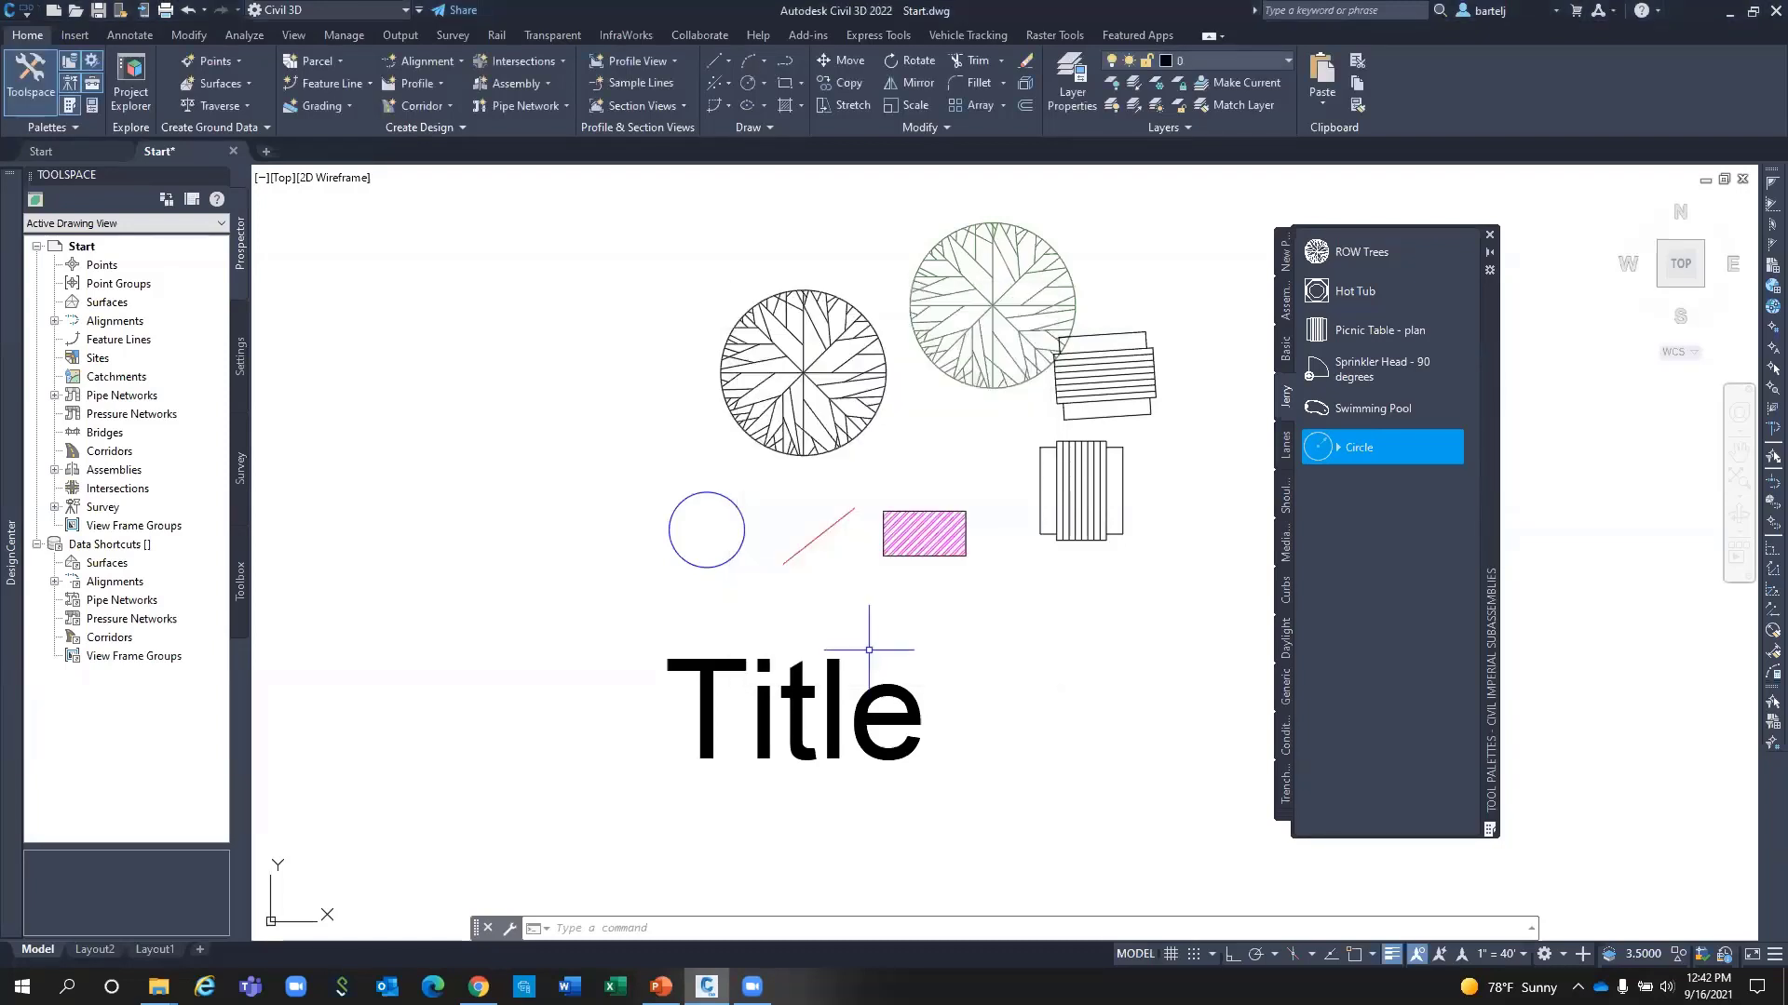
Draw an ellipse overlapping the lower picnic table with the Ellipse option of the Circle tool's flyout.
{"action": "left_click", "coordinate": [1338, 451]}
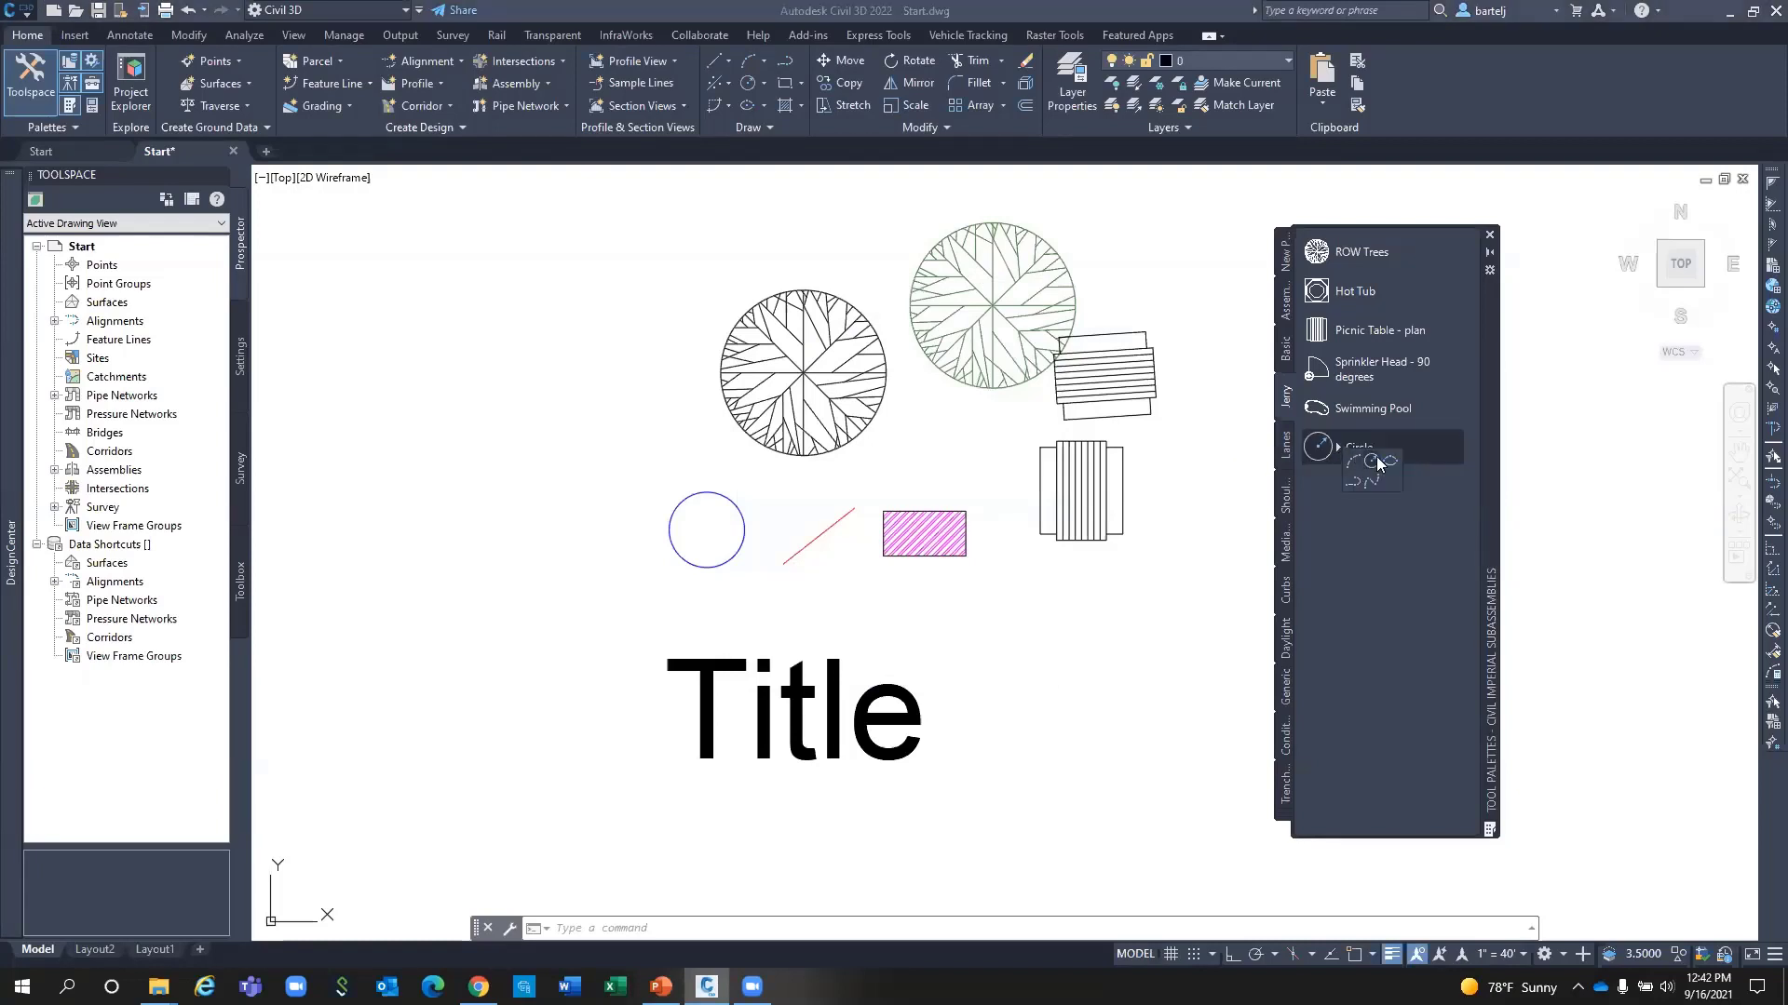
{"action": "left_click", "coordinate": [1378, 463]}
{"action": "left_click", "coordinate": [1089, 608]}
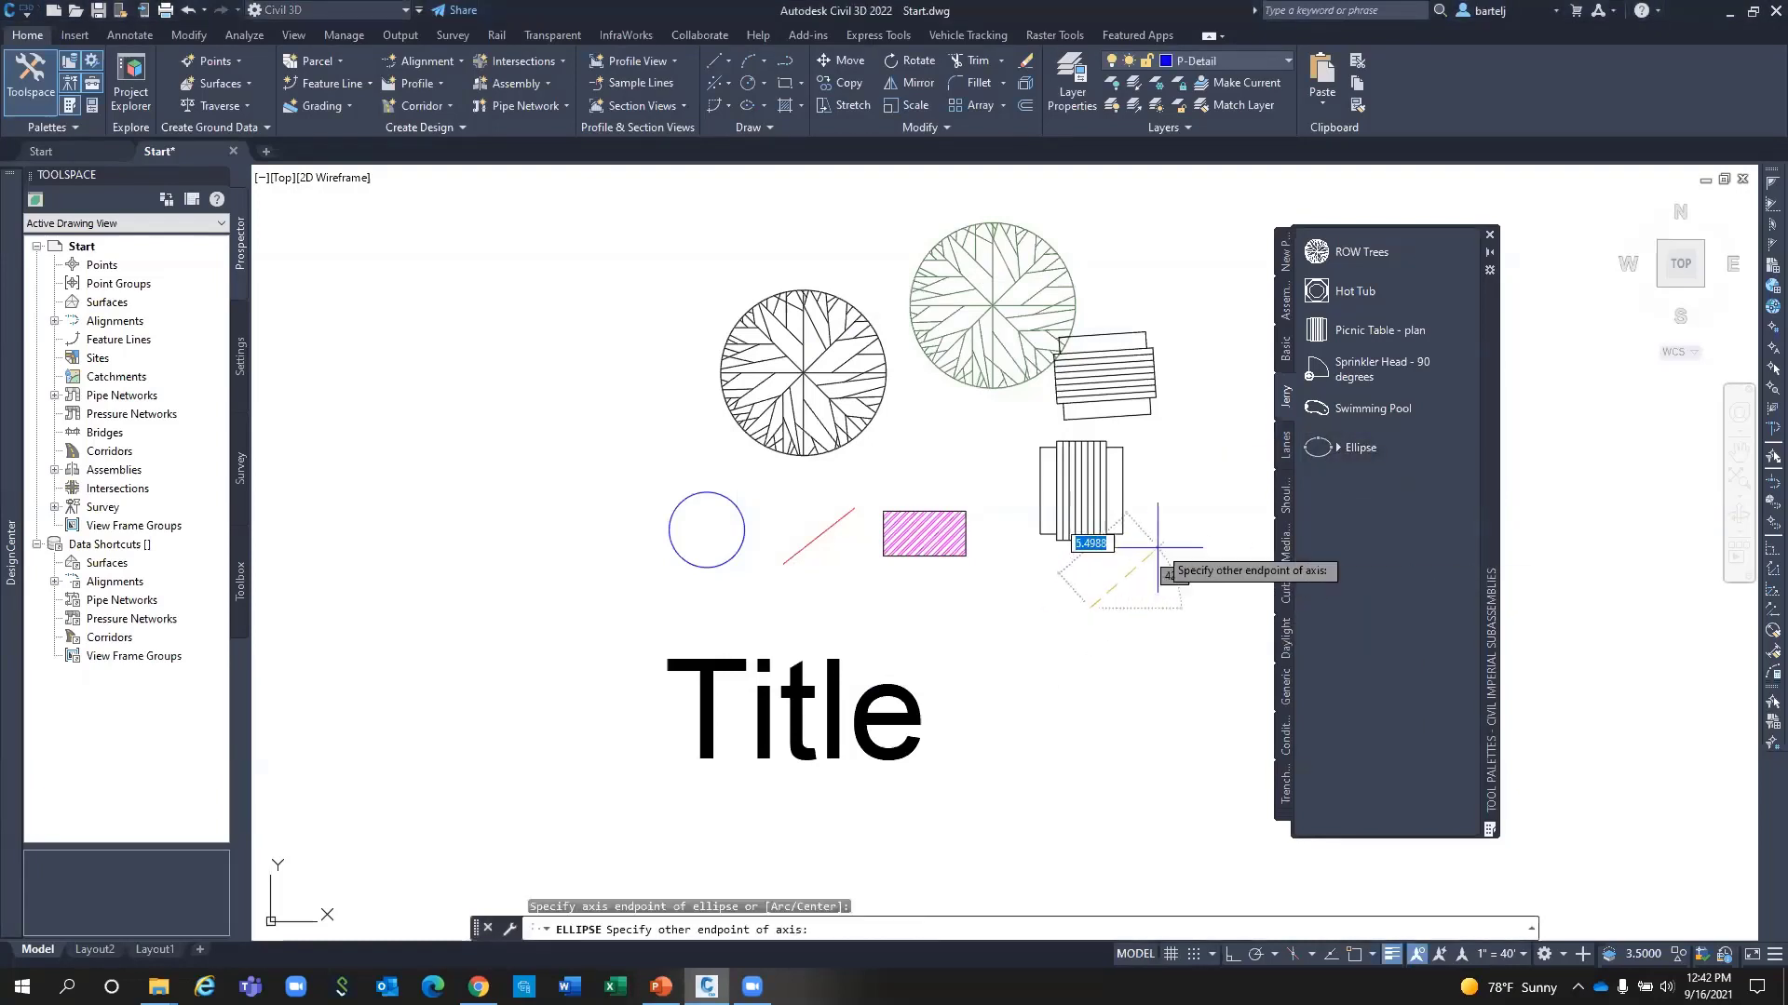
{"action": "left_click", "coordinate": [1194, 506]}
{"action": "left_click", "coordinate": [1159, 428]}
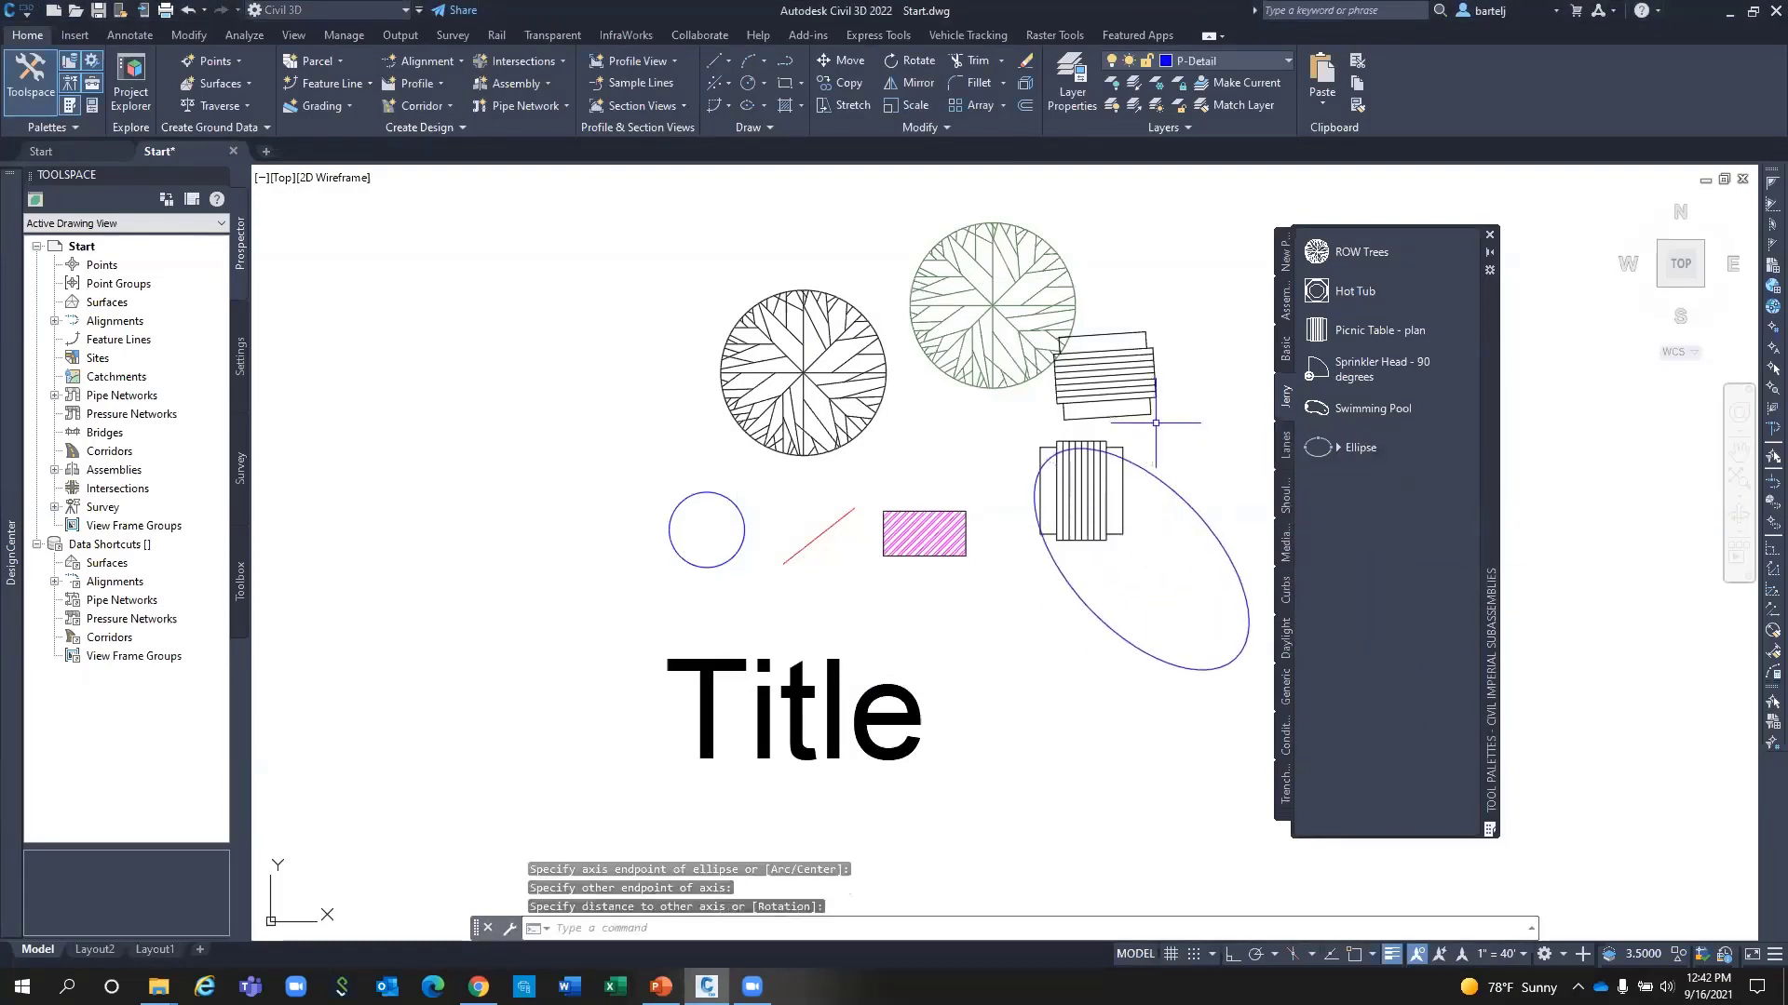
{"action": "key", "text": "Escape"}
{"action": "key", "text": "Escape"}
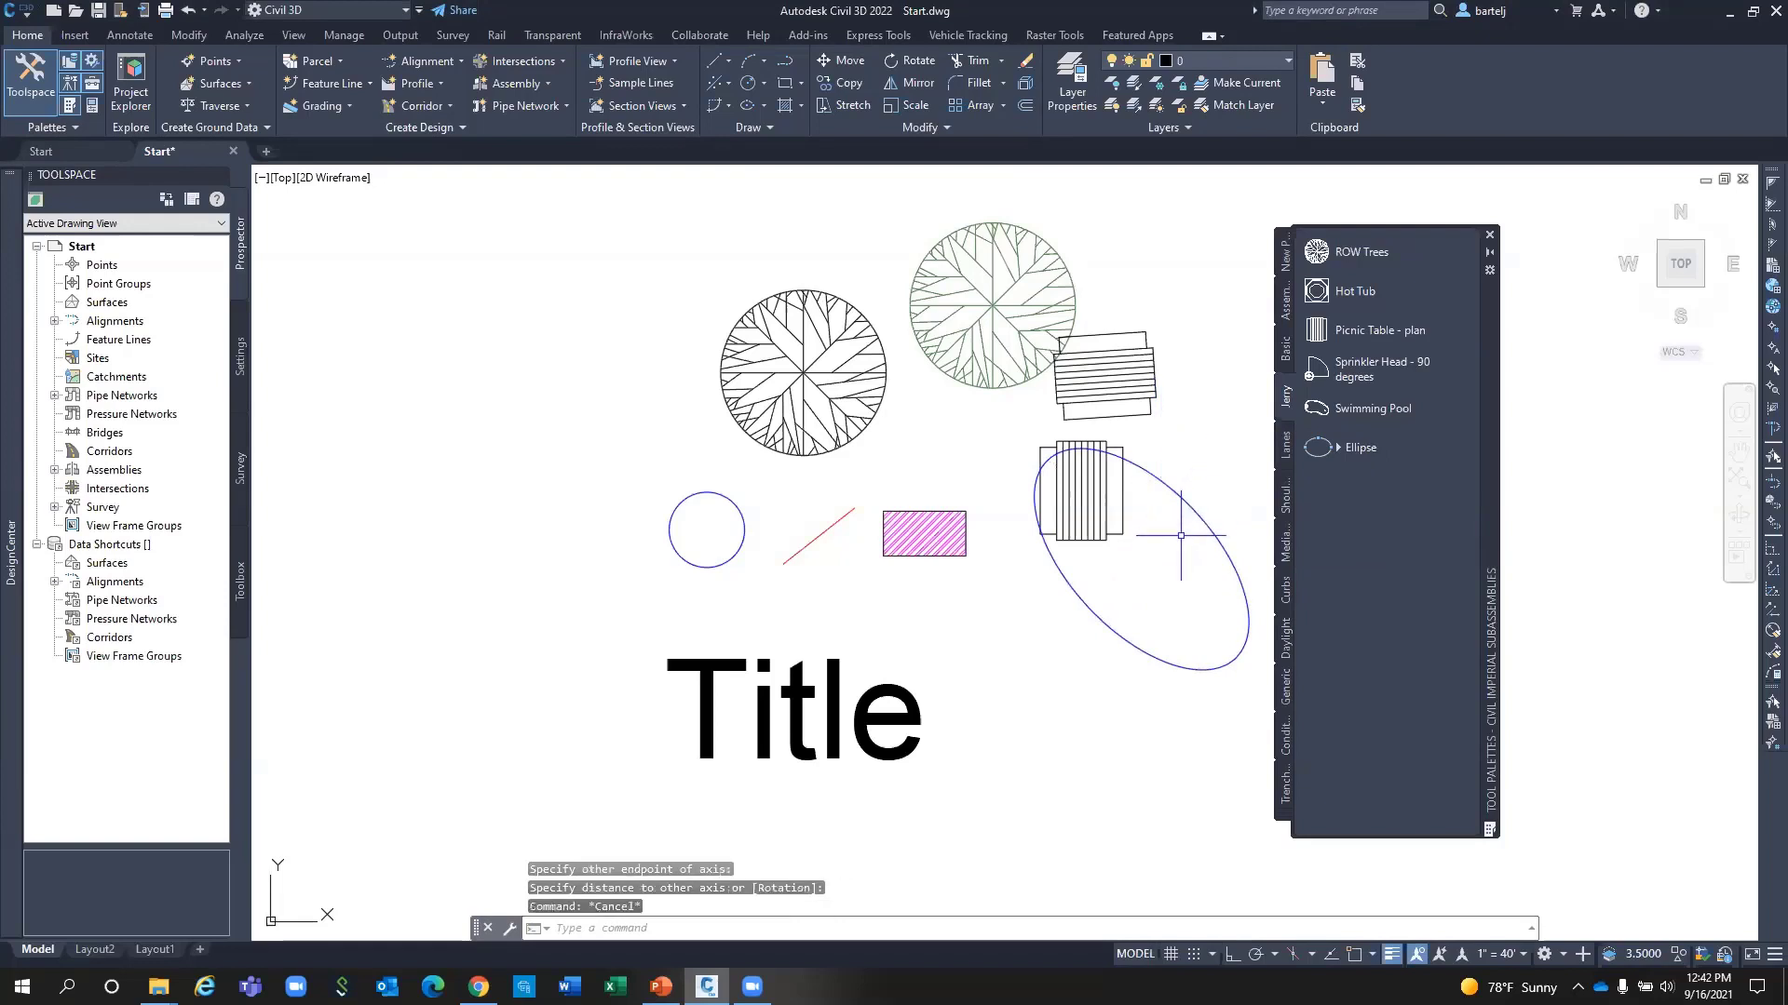
Move the blue ellipse away from the lower picnic table to the open area left of the black tree.
{"action": "type", "text": "m"}
{"action": "key", "text": "Return"}
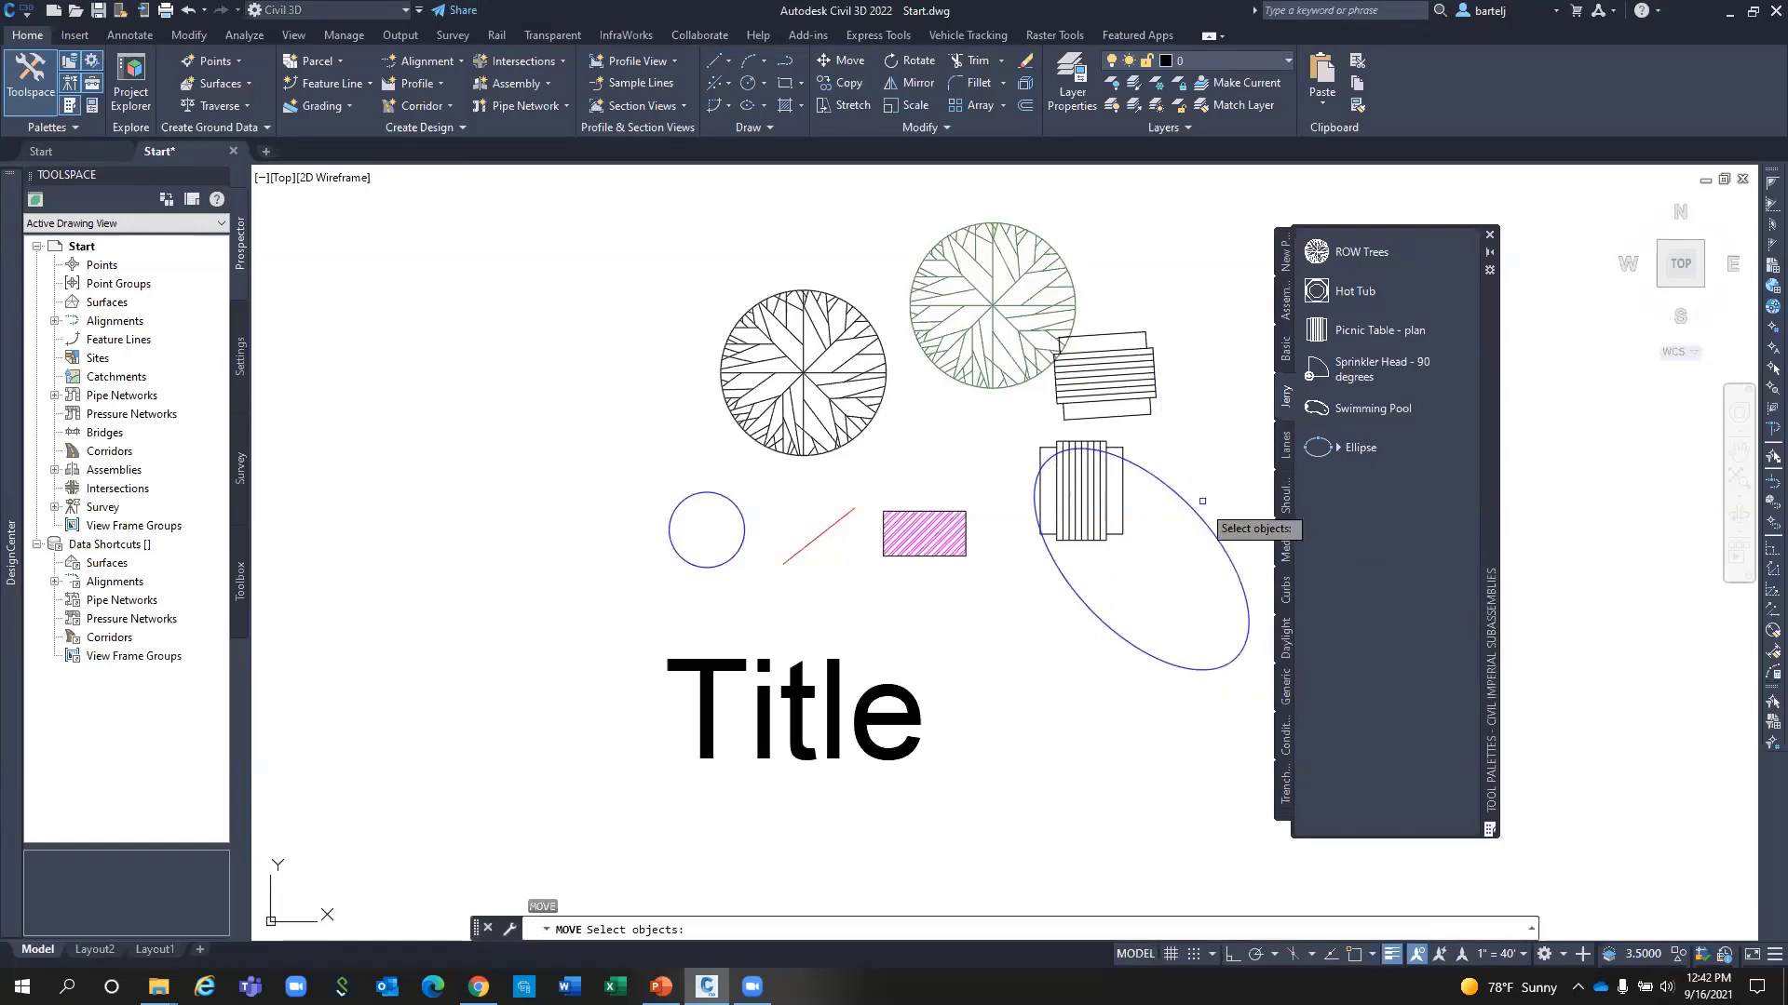
{"action": "left_click", "coordinate": [1187, 511]}
{"action": "key", "text": "Return"}
{"action": "left_click", "coordinate": [1170, 531]}
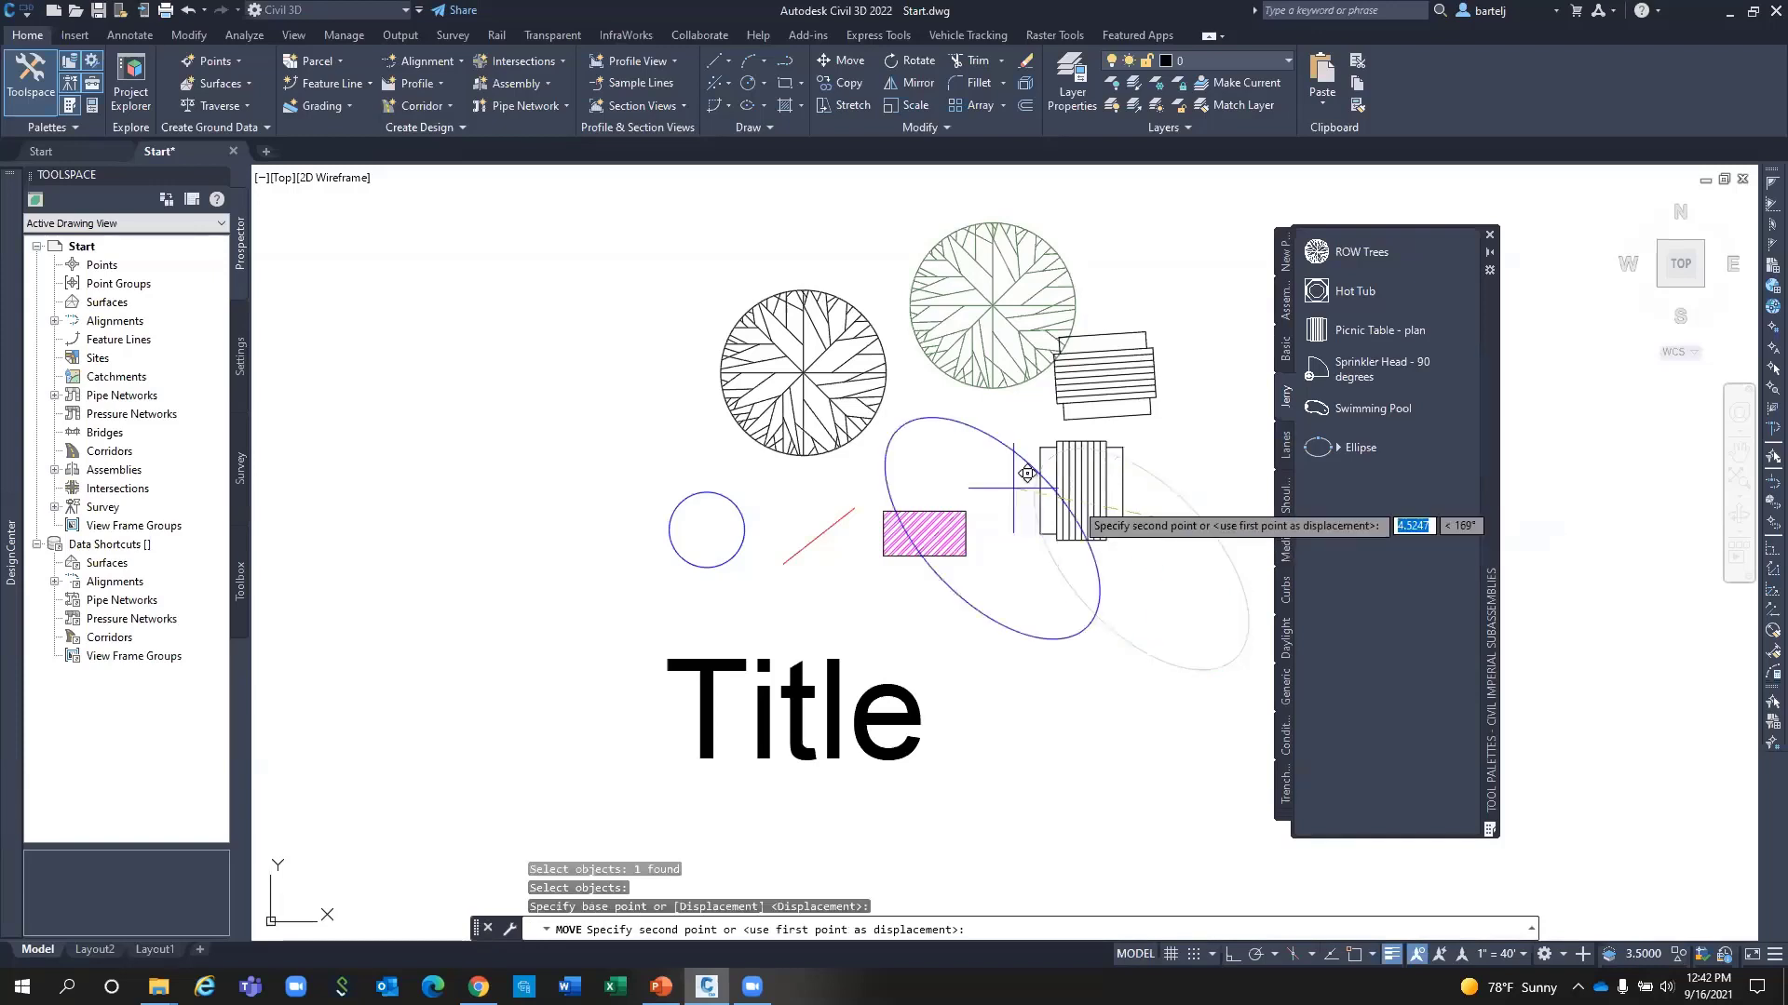
{"action": "left_click", "coordinate": [611, 330]}
{"action": "key", "text": "Escape"}
{"action": "key", "text": "Escape"}
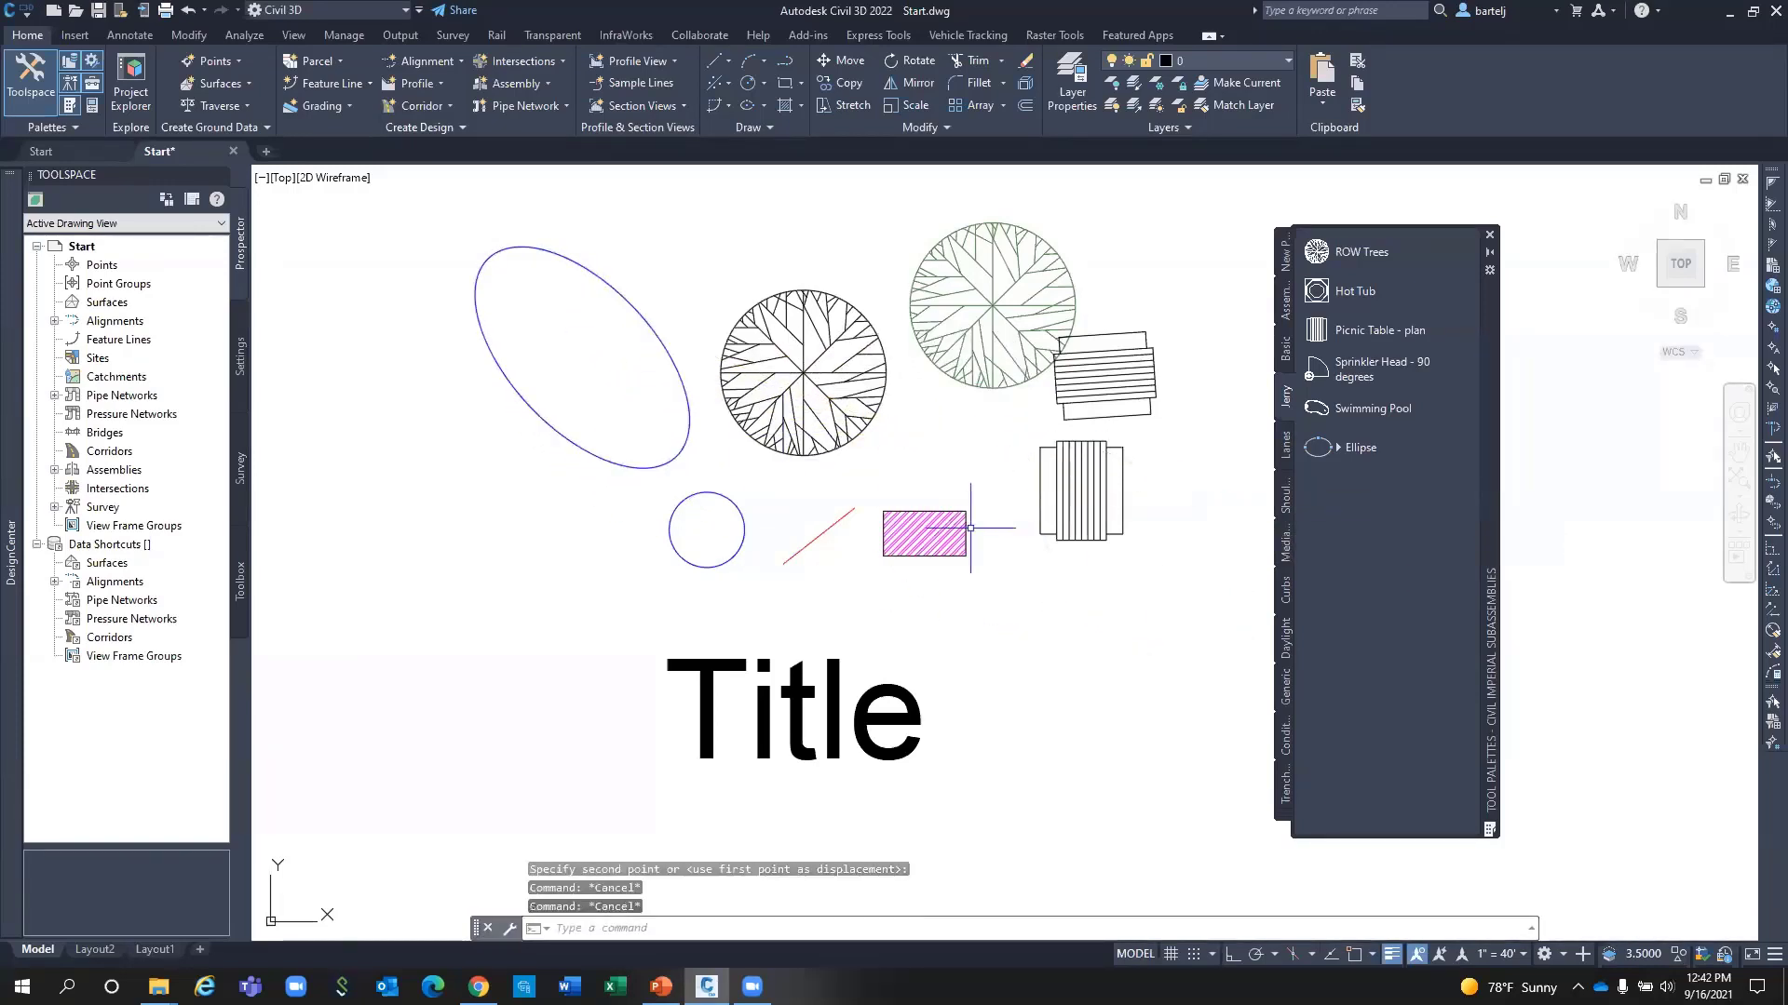
Add the magenta rectangle's ANSI32 hatch to the palette as a tool and hatch the ellipse with it.
{"action": "left_click", "coordinate": [936, 534]}
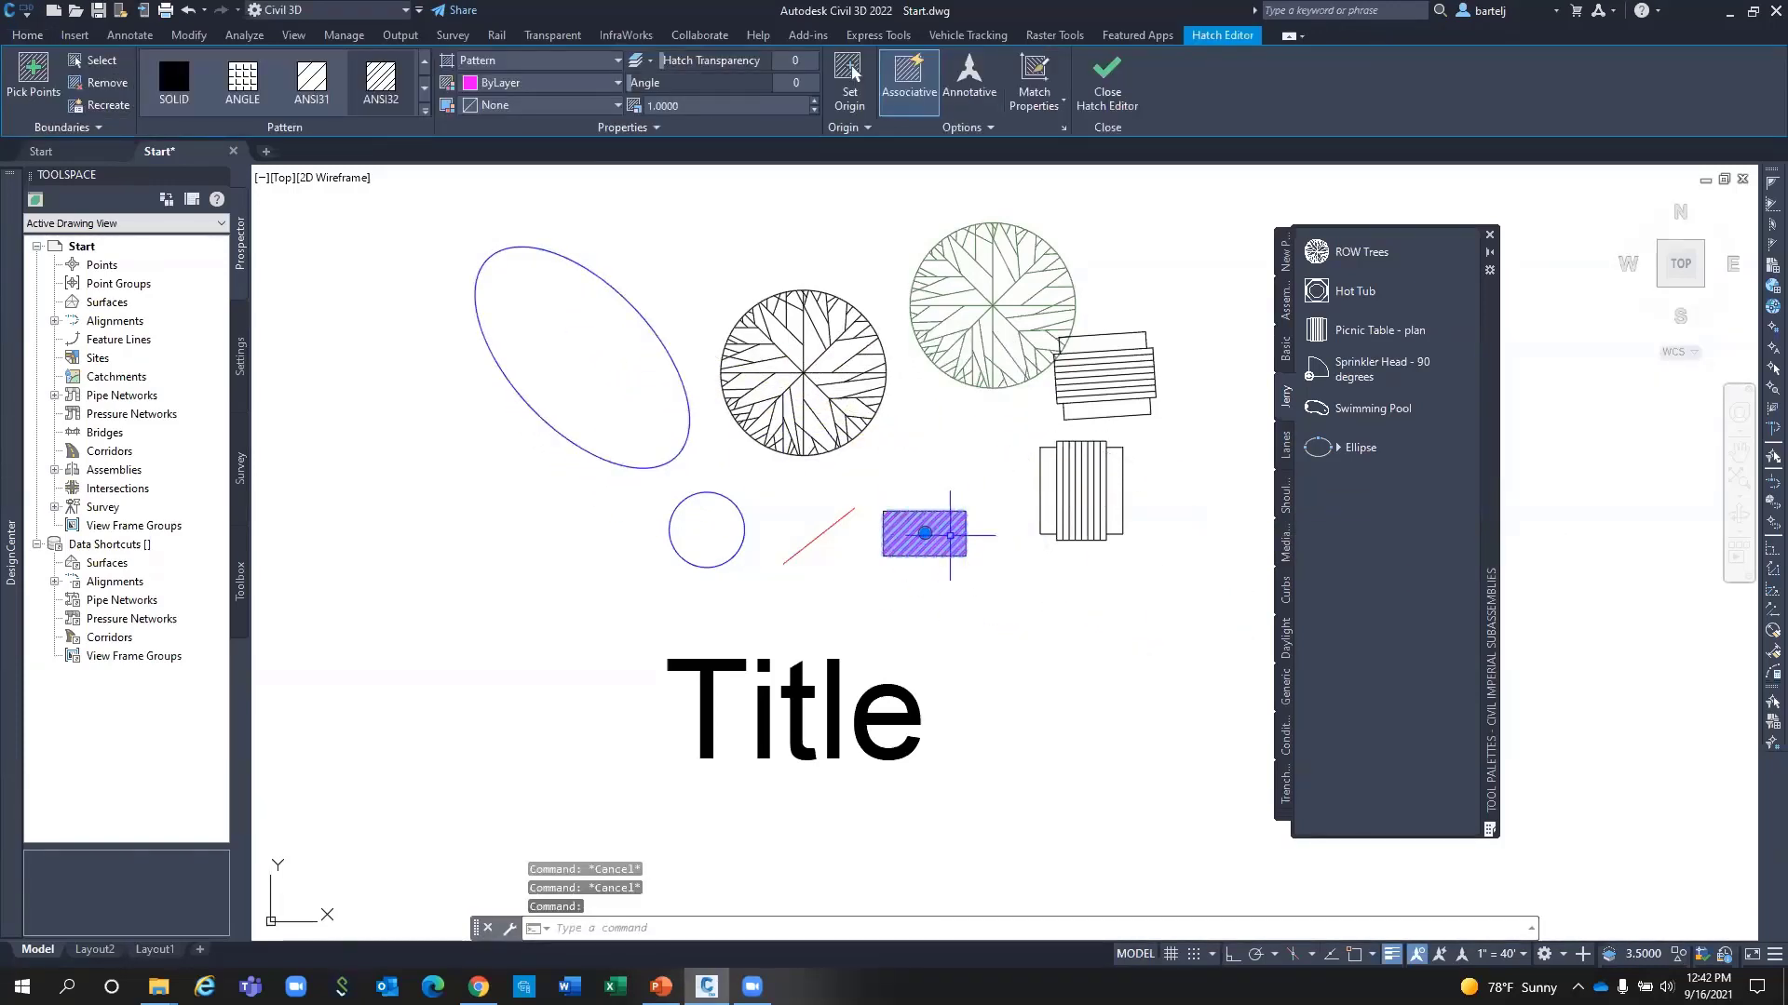
{"action": "mouse_move", "coordinate": [935, 533]}
{"action": "left_mouse_down"}
{"action": "mouse_move", "coordinate": [1009, 559]}
{"action": "mouse_move", "coordinate": [1378, 529]}
{"action": "left_mouse_up"}
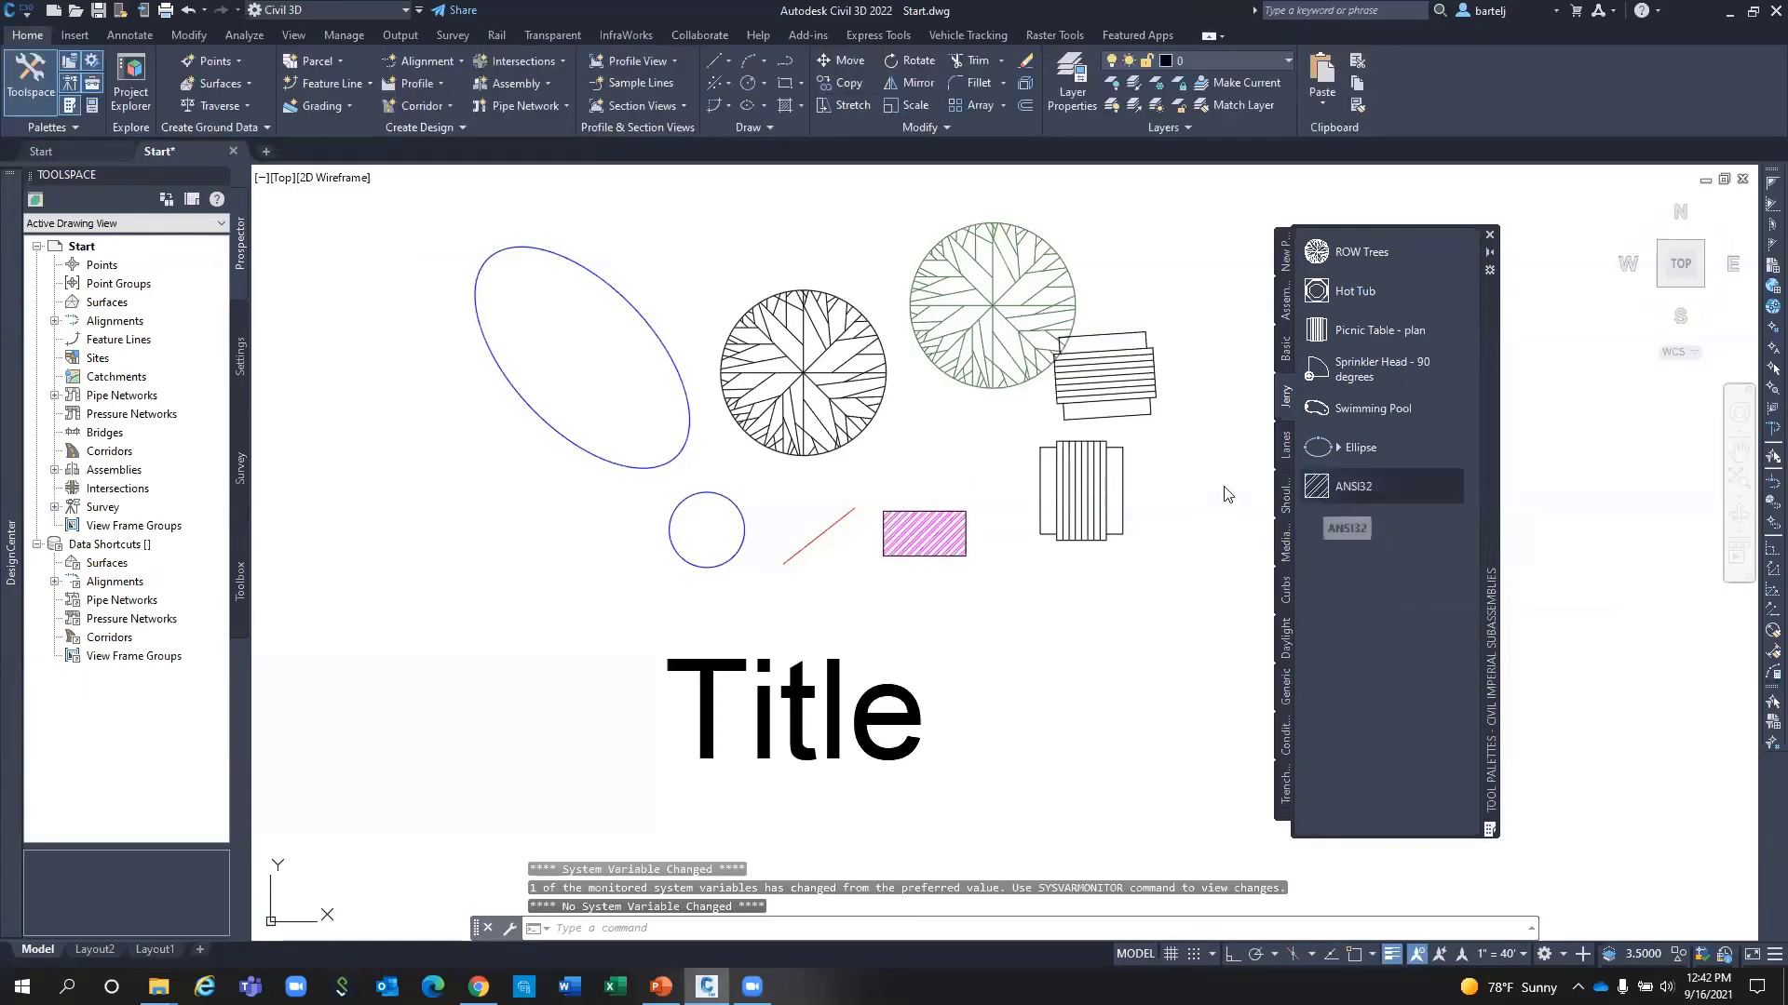
{"action": "left_click", "coordinate": [1318, 488]}
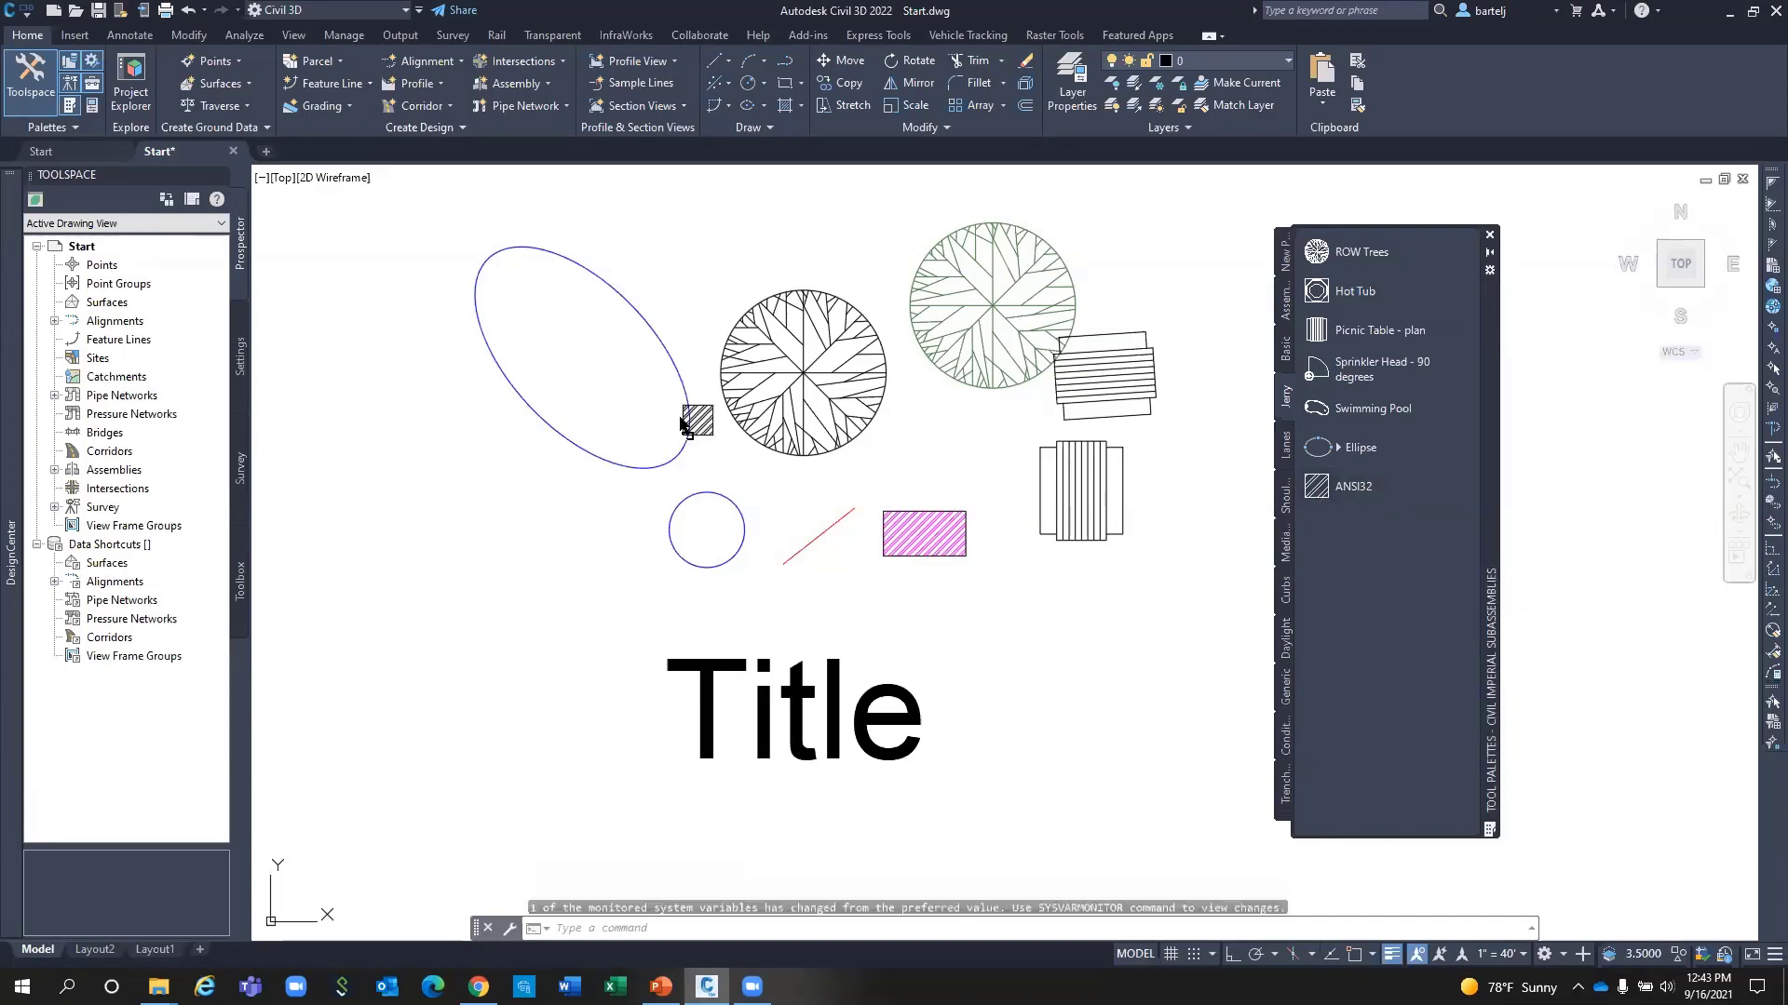
{"action": "left_click", "coordinate": [622, 393]}
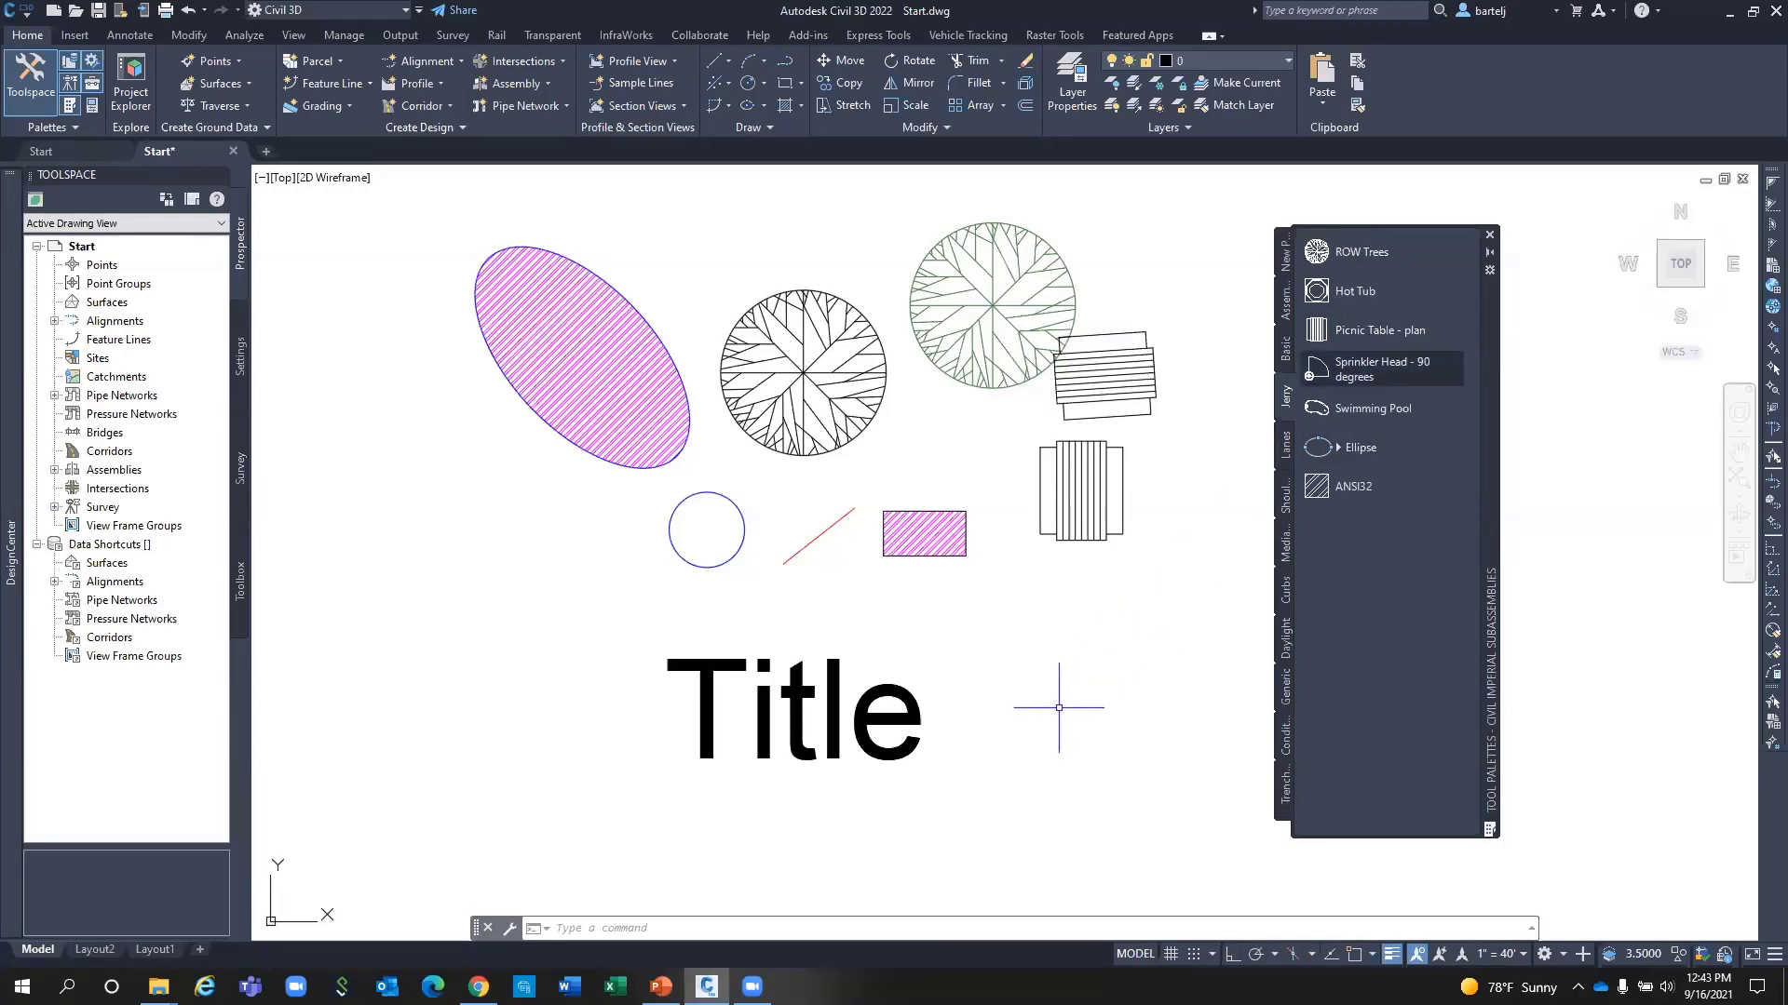
Add the green and blue Spherical gradient fills from the sample rectangles to the palette as two tools.
{"action": "mouse_move", "coordinate": [1112, 496]}
{"action": "middle_mouse_down"}
{"action": "mouse_move", "coordinate": [589, 507]}
{"action": "mouse_move", "coordinate": [742, 614]}
{"action": "mouse_move", "coordinate": [575, 674]}
{"action": "middle_mouse_up"}
{"action": "middle_click_drag", "start_coordinate": [873, 583], "coordinate": [288, 518]}
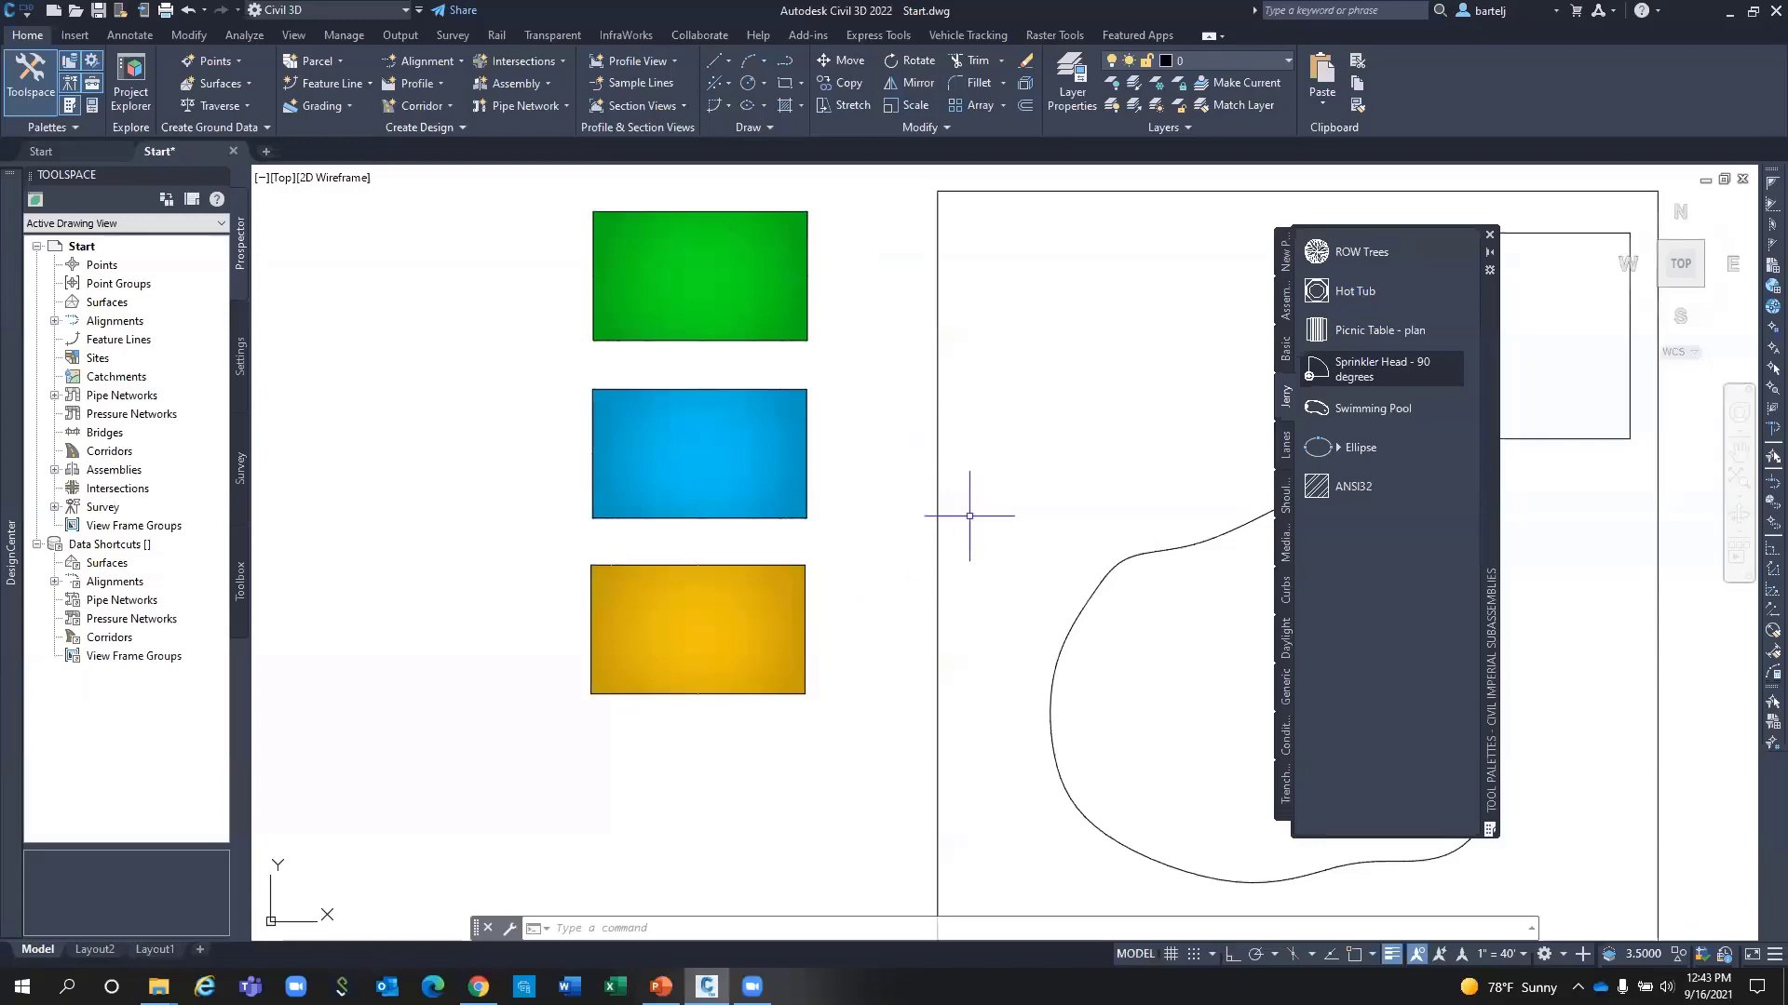
{"action": "middle_click_drag", "start_coordinate": [845, 597], "coordinate": [675, 595]}
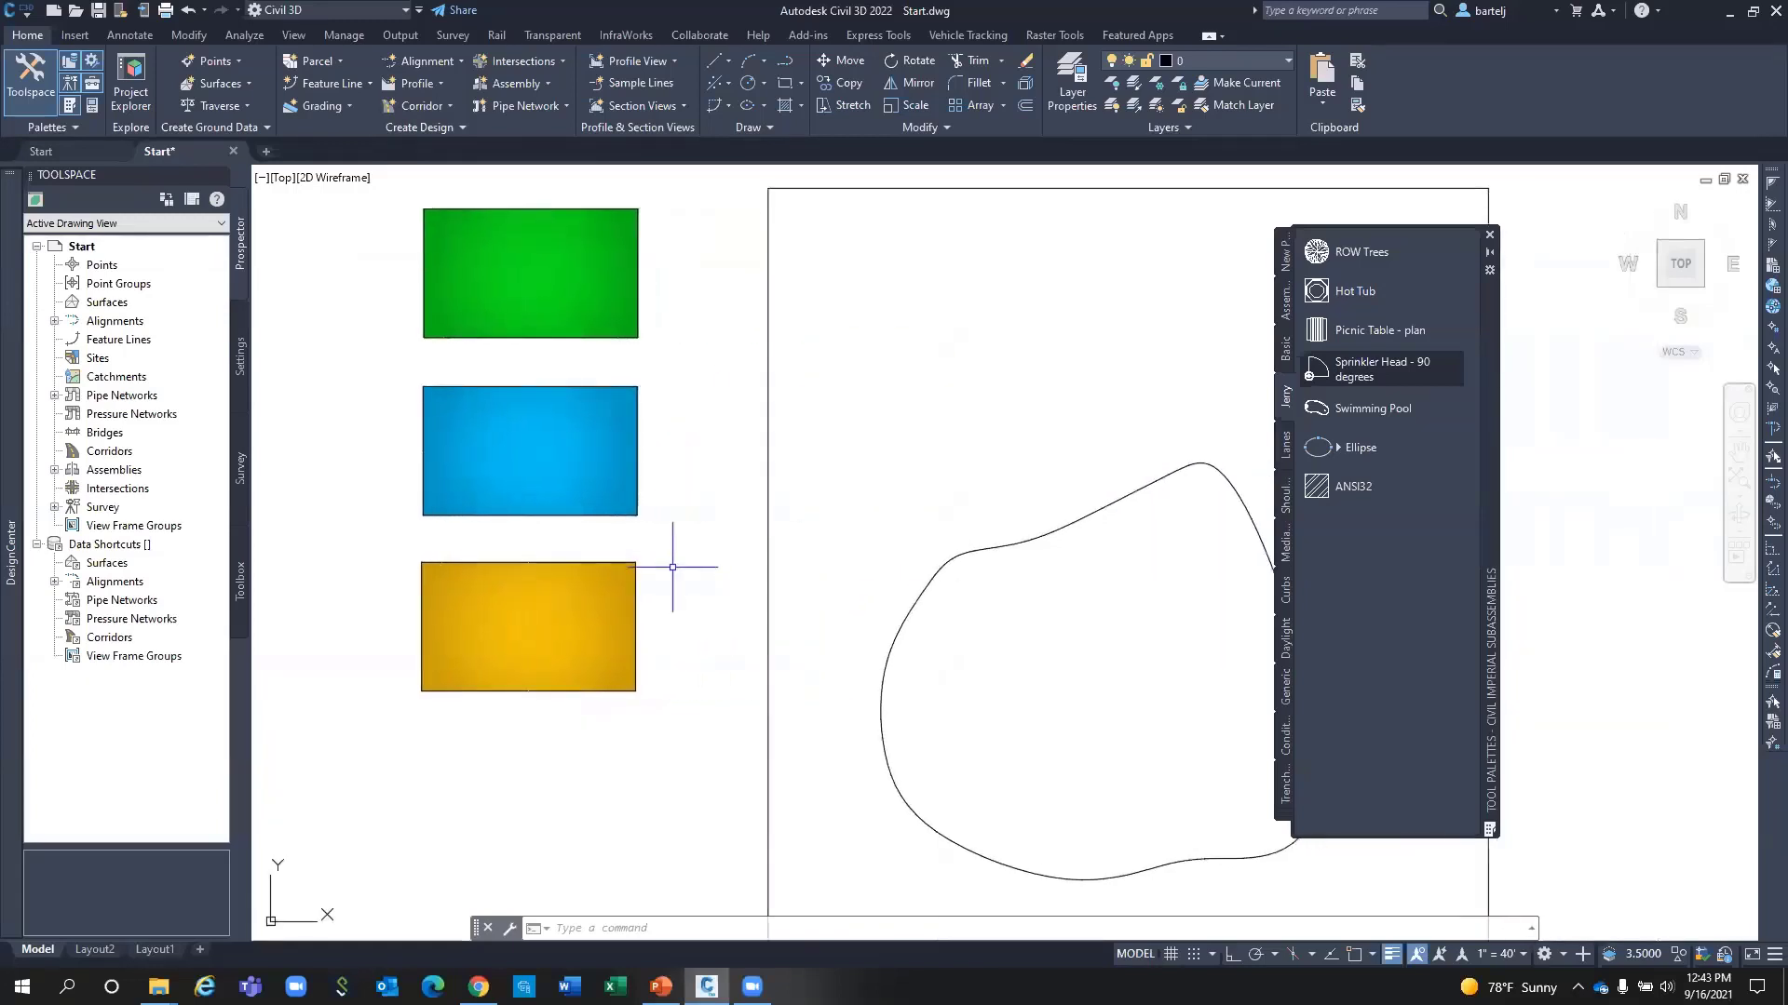
{"action": "left_click", "coordinate": [567, 283]}
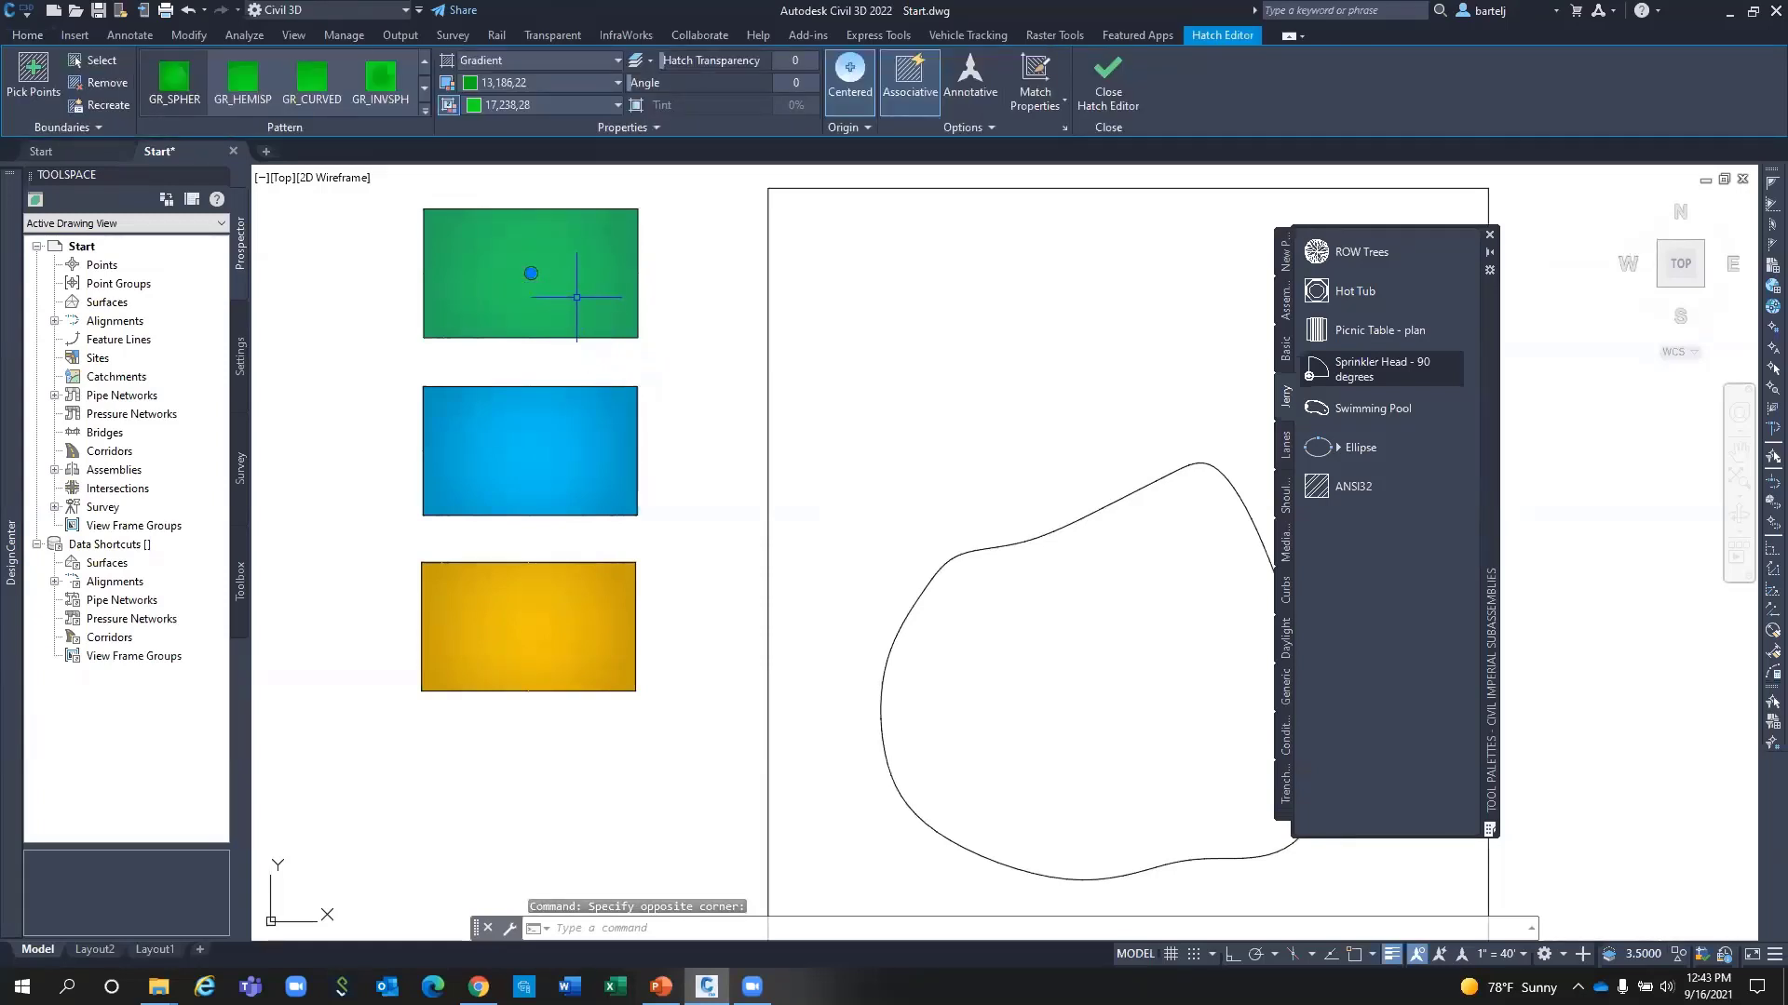
{"action": "left_click", "coordinate": [581, 279]}
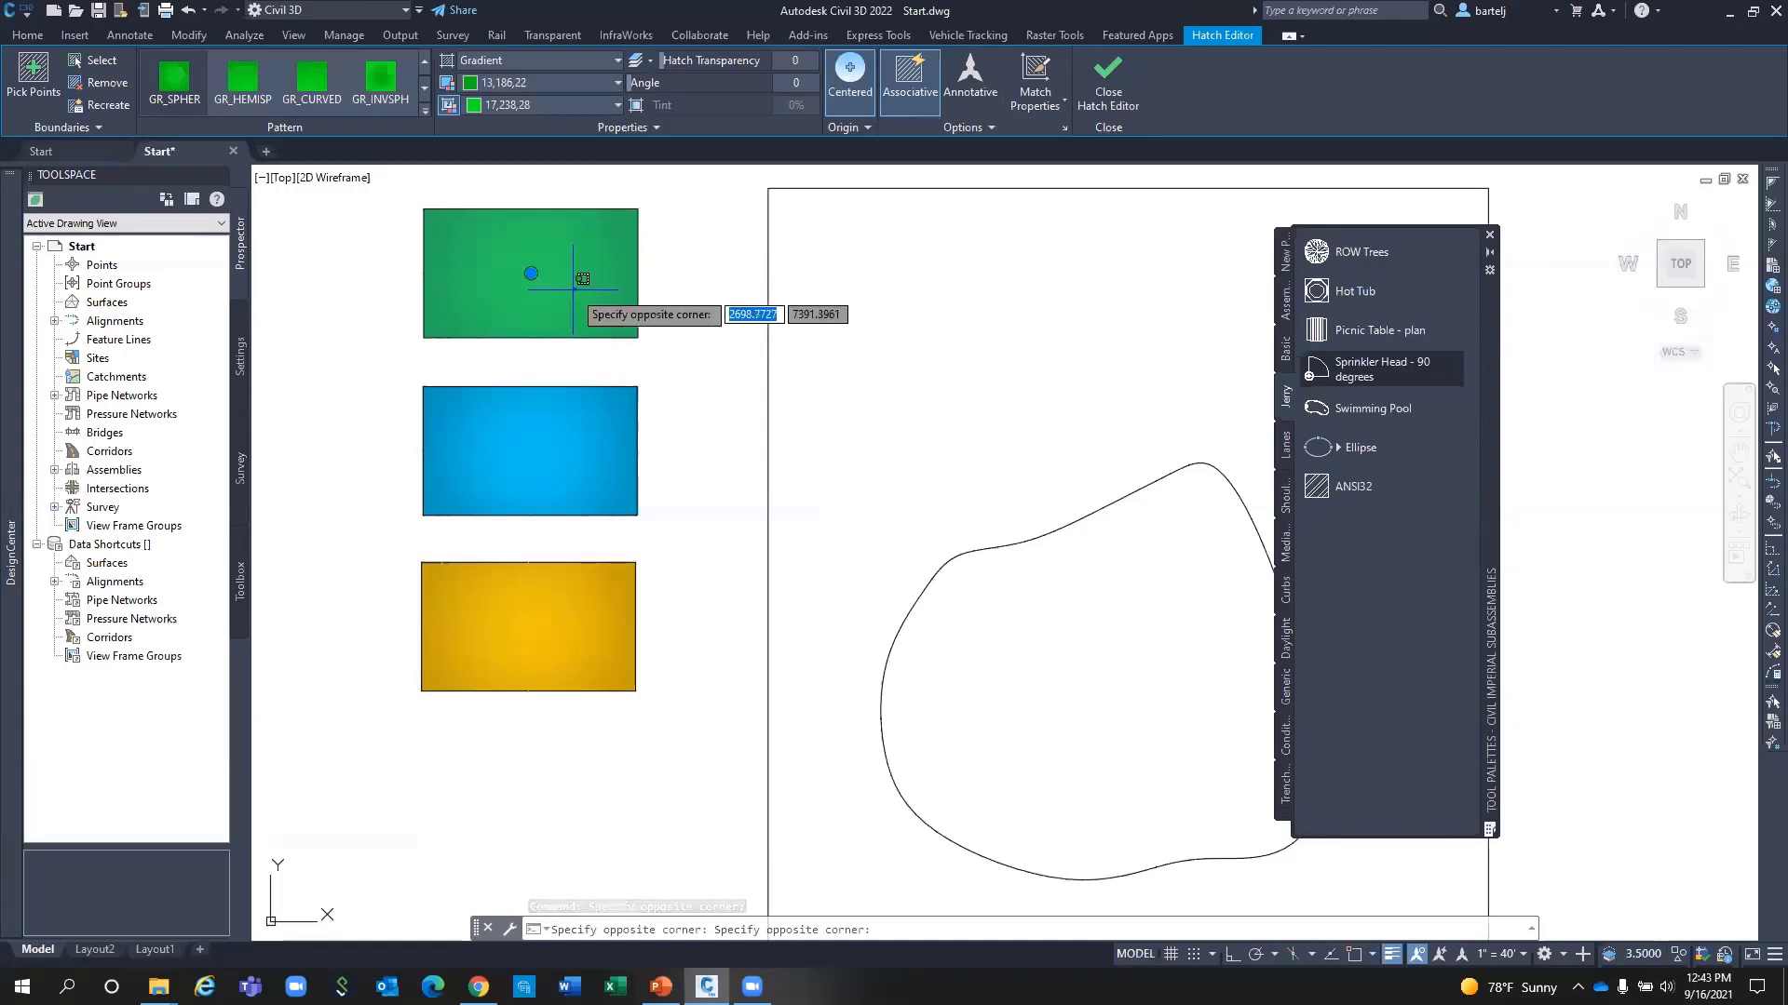
{"action": "mouse_move", "coordinate": [581, 280]}
{"action": "left_mouse_down"}
{"action": "mouse_move", "coordinate": [610, 321]}
{"action": "mouse_move", "coordinate": [1043, 494]}
{"action": "mouse_move", "coordinate": [1376, 573]}
{"action": "left_mouse_up"}
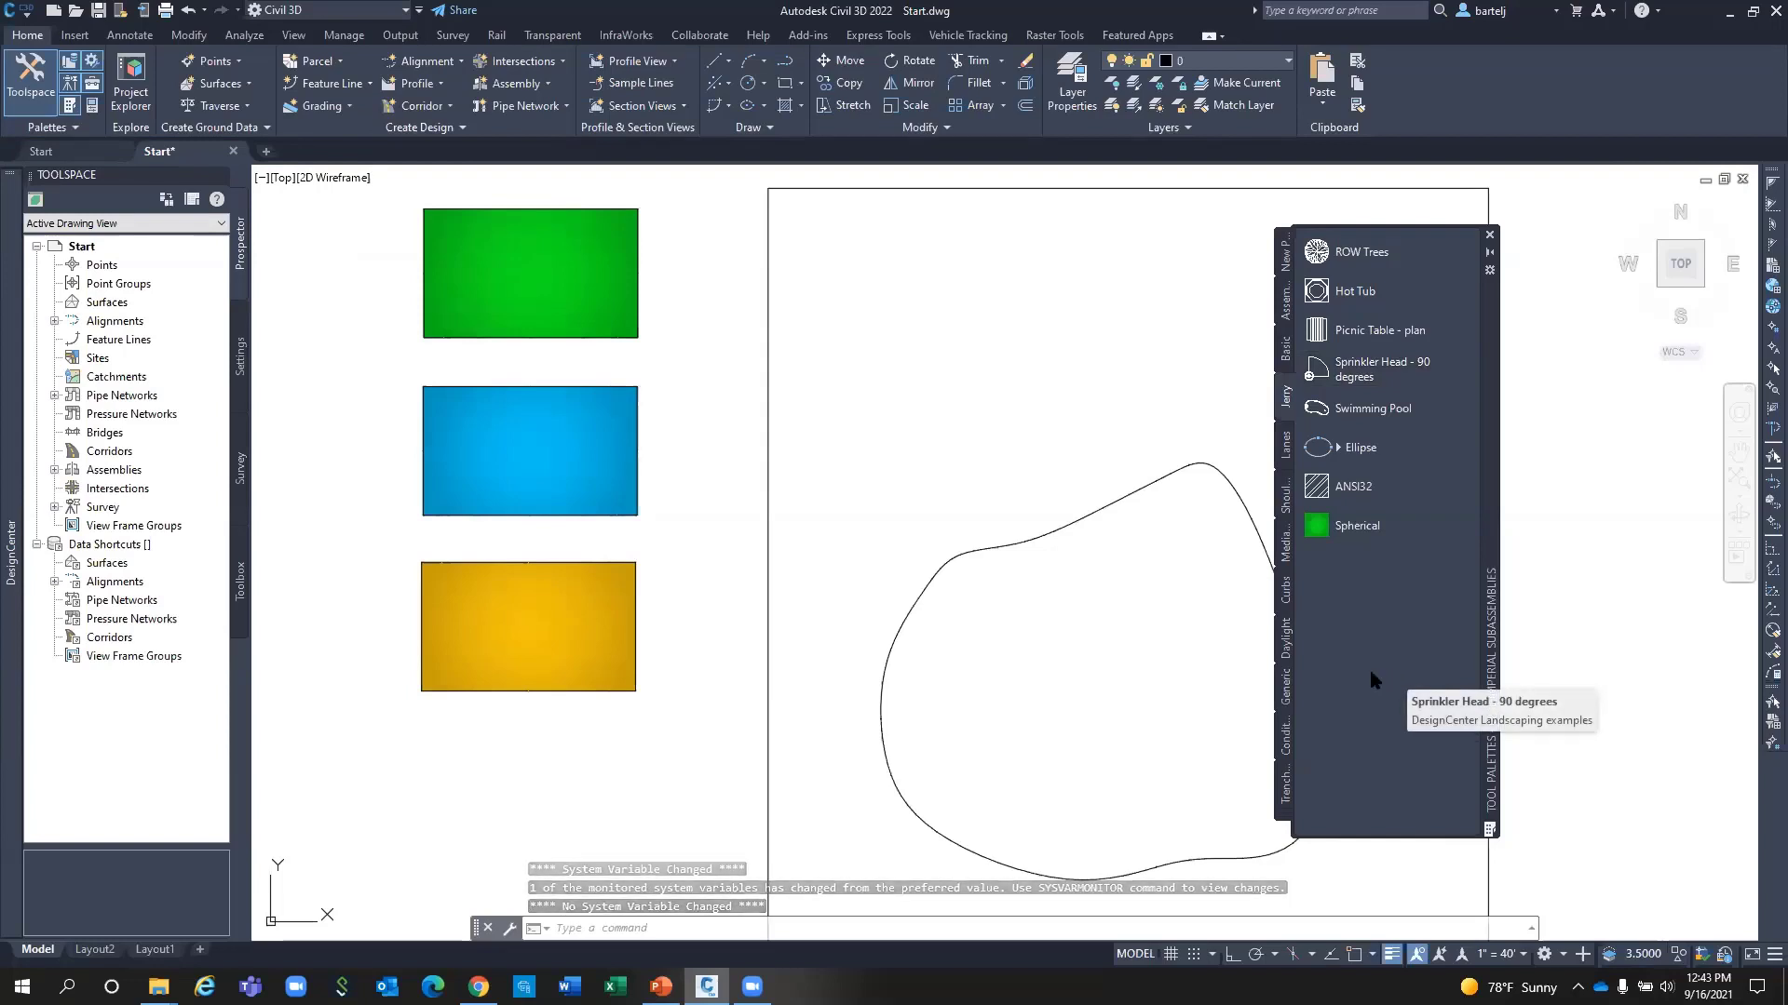
{"action": "left_click", "coordinate": [532, 454]}
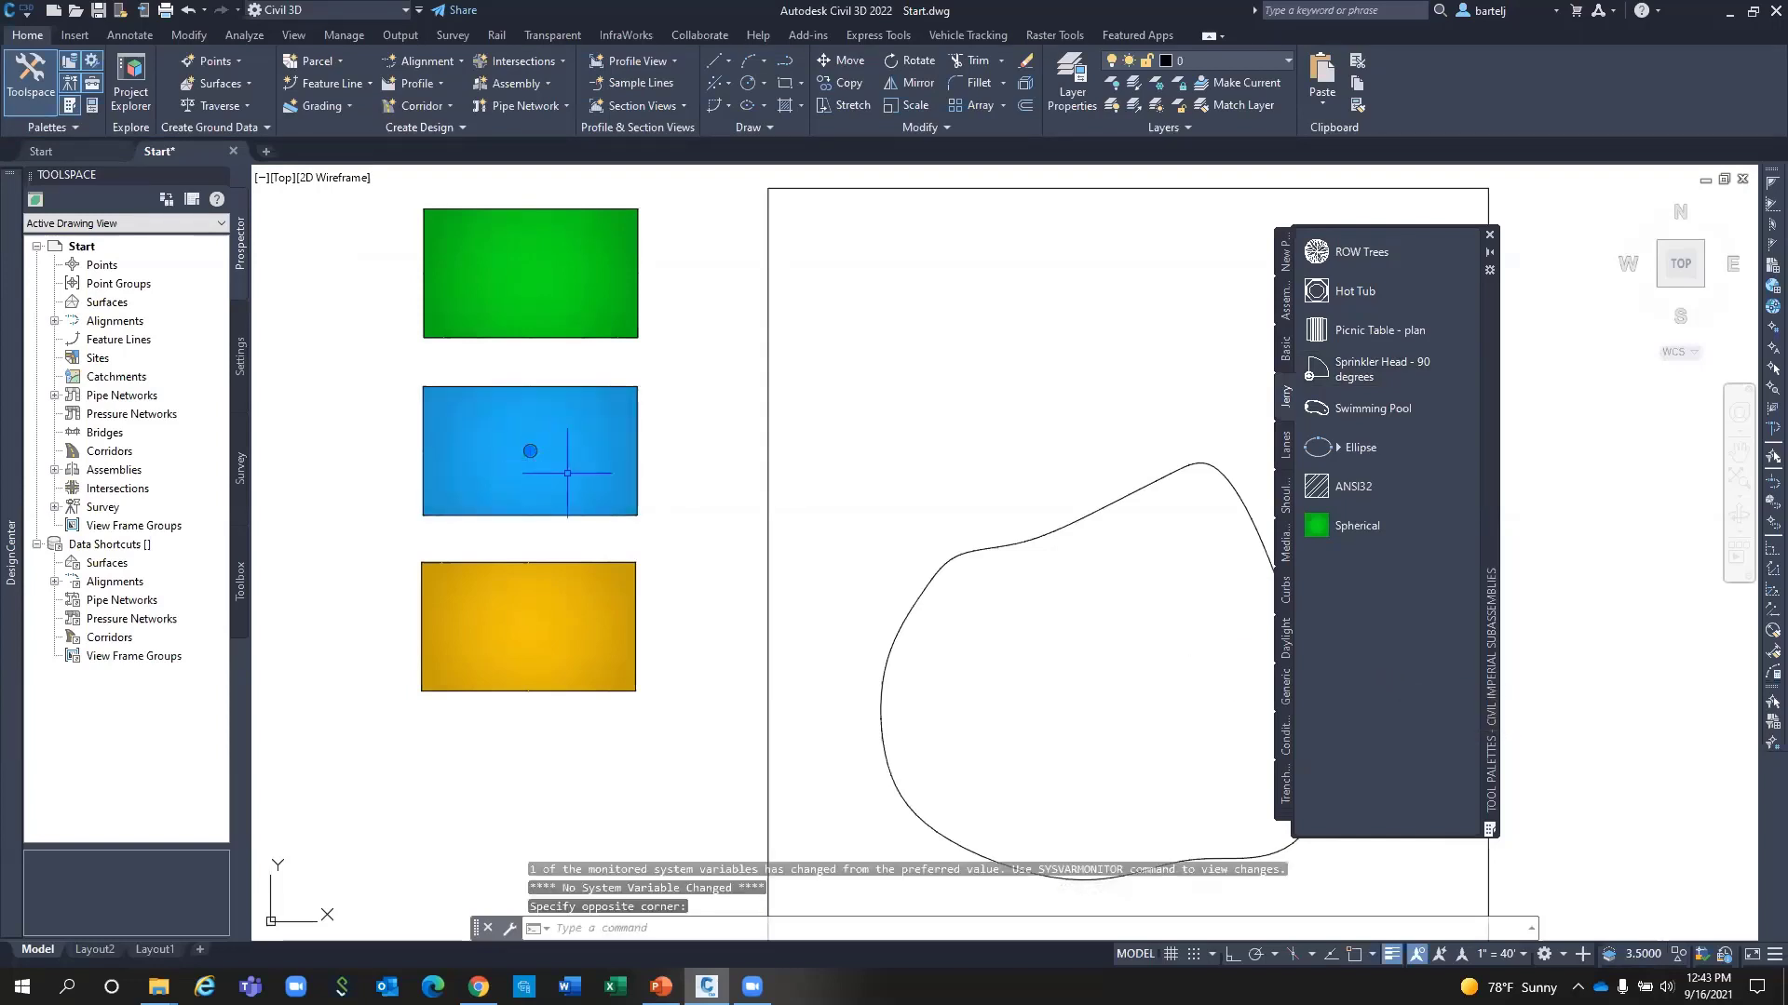
{"action": "mouse_move", "coordinate": [574, 476]}
{"action": "left_mouse_down"}
{"action": "mouse_move", "coordinate": [782, 568]}
{"action": "mouse_move", "coordinate": [1367, 607]}
{"action": "left_mouse_up"}
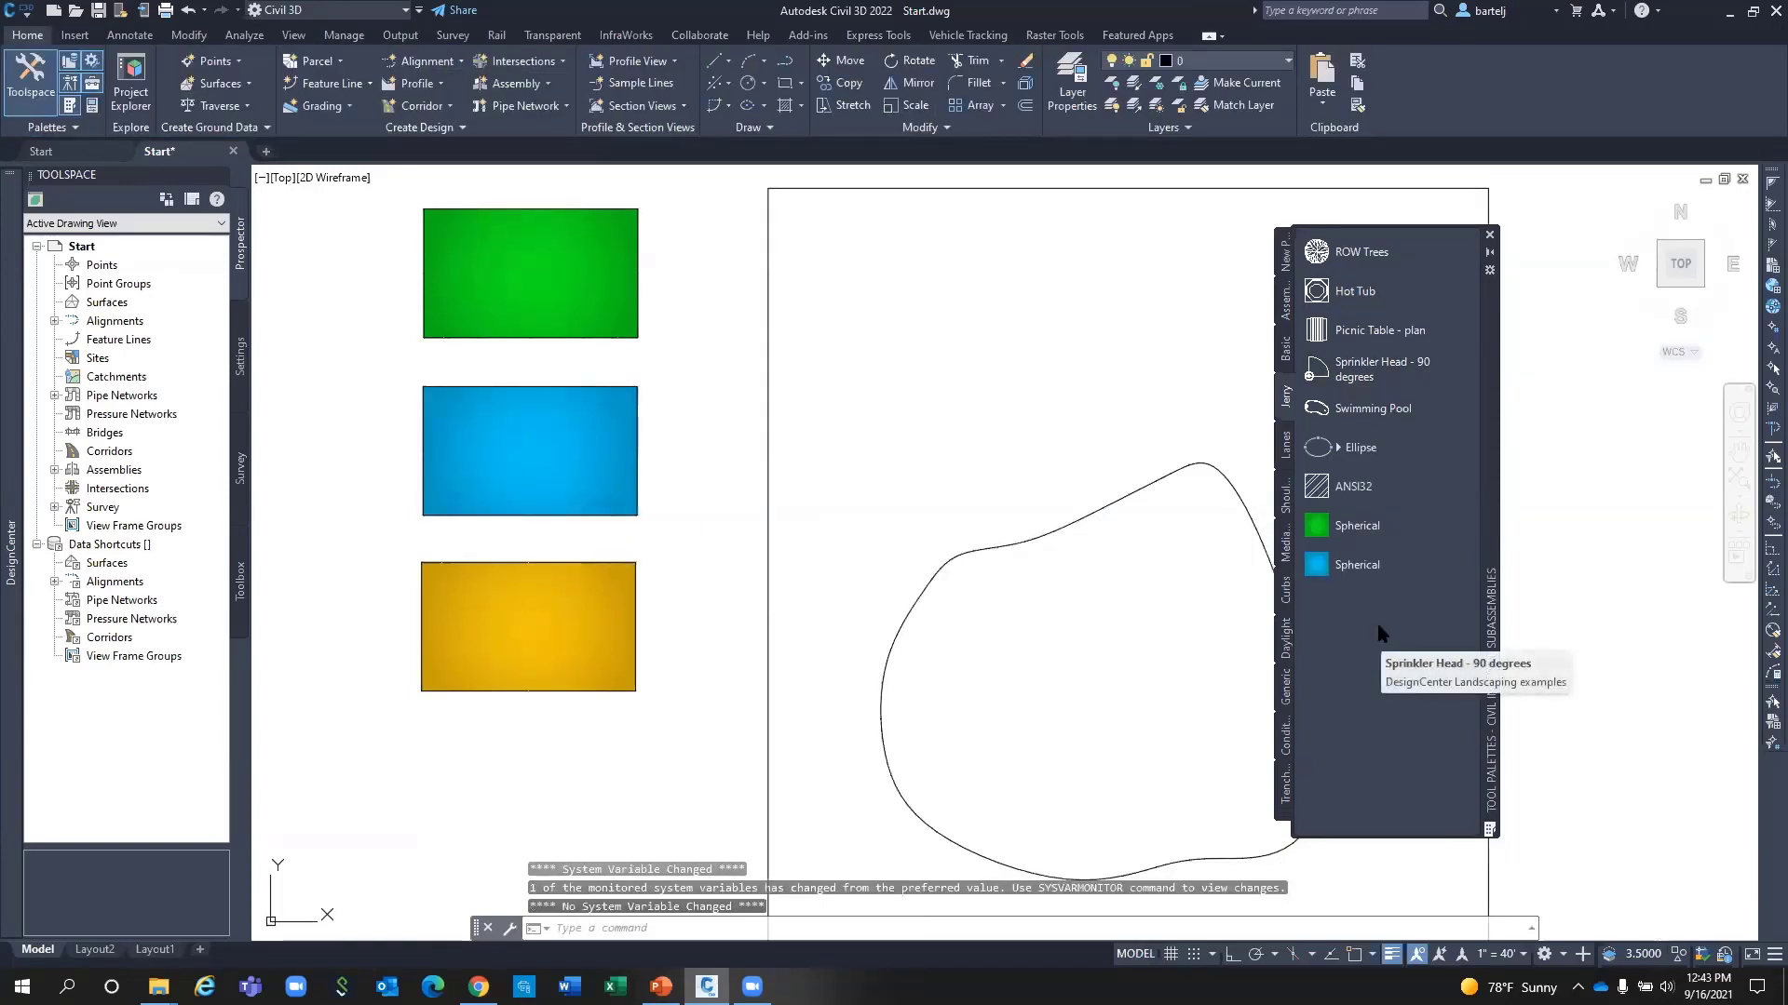
Fill the irregular pond outline with the blue Spherical tool and the surrounding lot with the green Spherical tool.
{"action": "left_click", "coordinate": [1328, 564]}
{"action": "left_click", "coordinate": [1081, 646]}
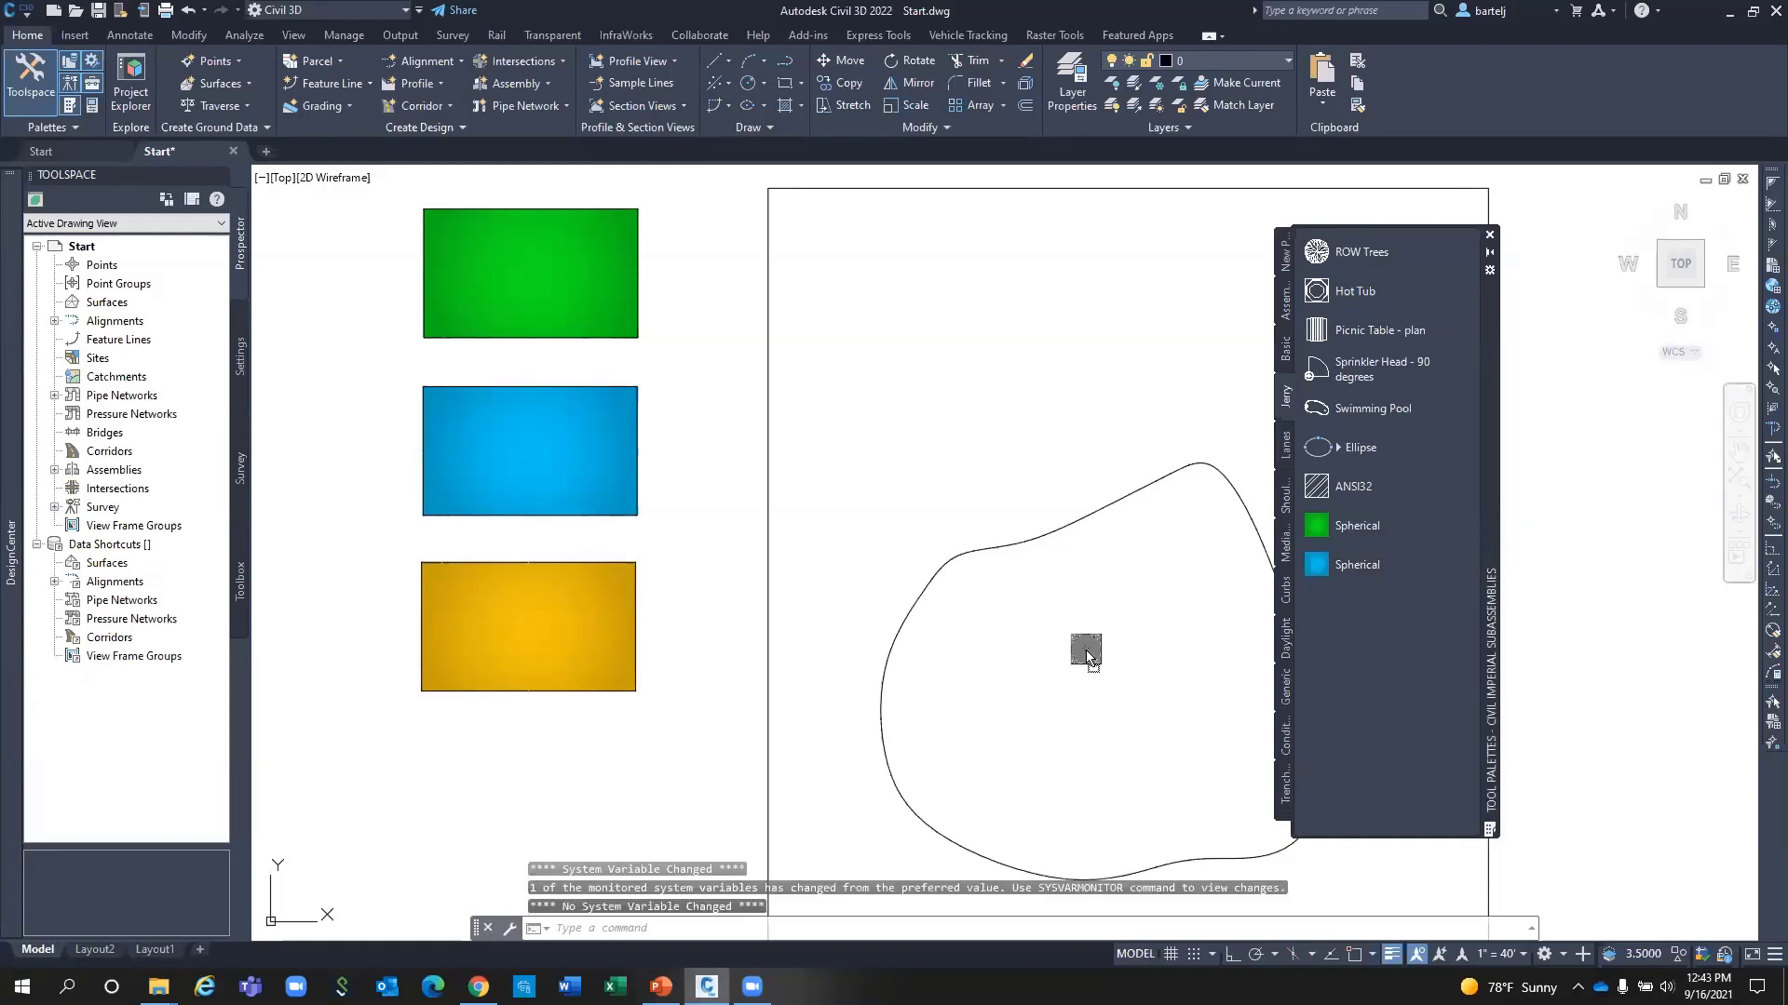
{"action": "mouse_move", "coordinate": [1315, 531]}
{"action": "left_mouse_down"}
{"action": "mouse_move", "coordinate": [957, 373]}
{"action": "mouse_move", "coordinate": [898, 534]}
{"action": "left_mouse_up"}
{"action": "scroll", "coordinate": [898, 534], "scroll_direction": "down", "scroll_amount": 3}
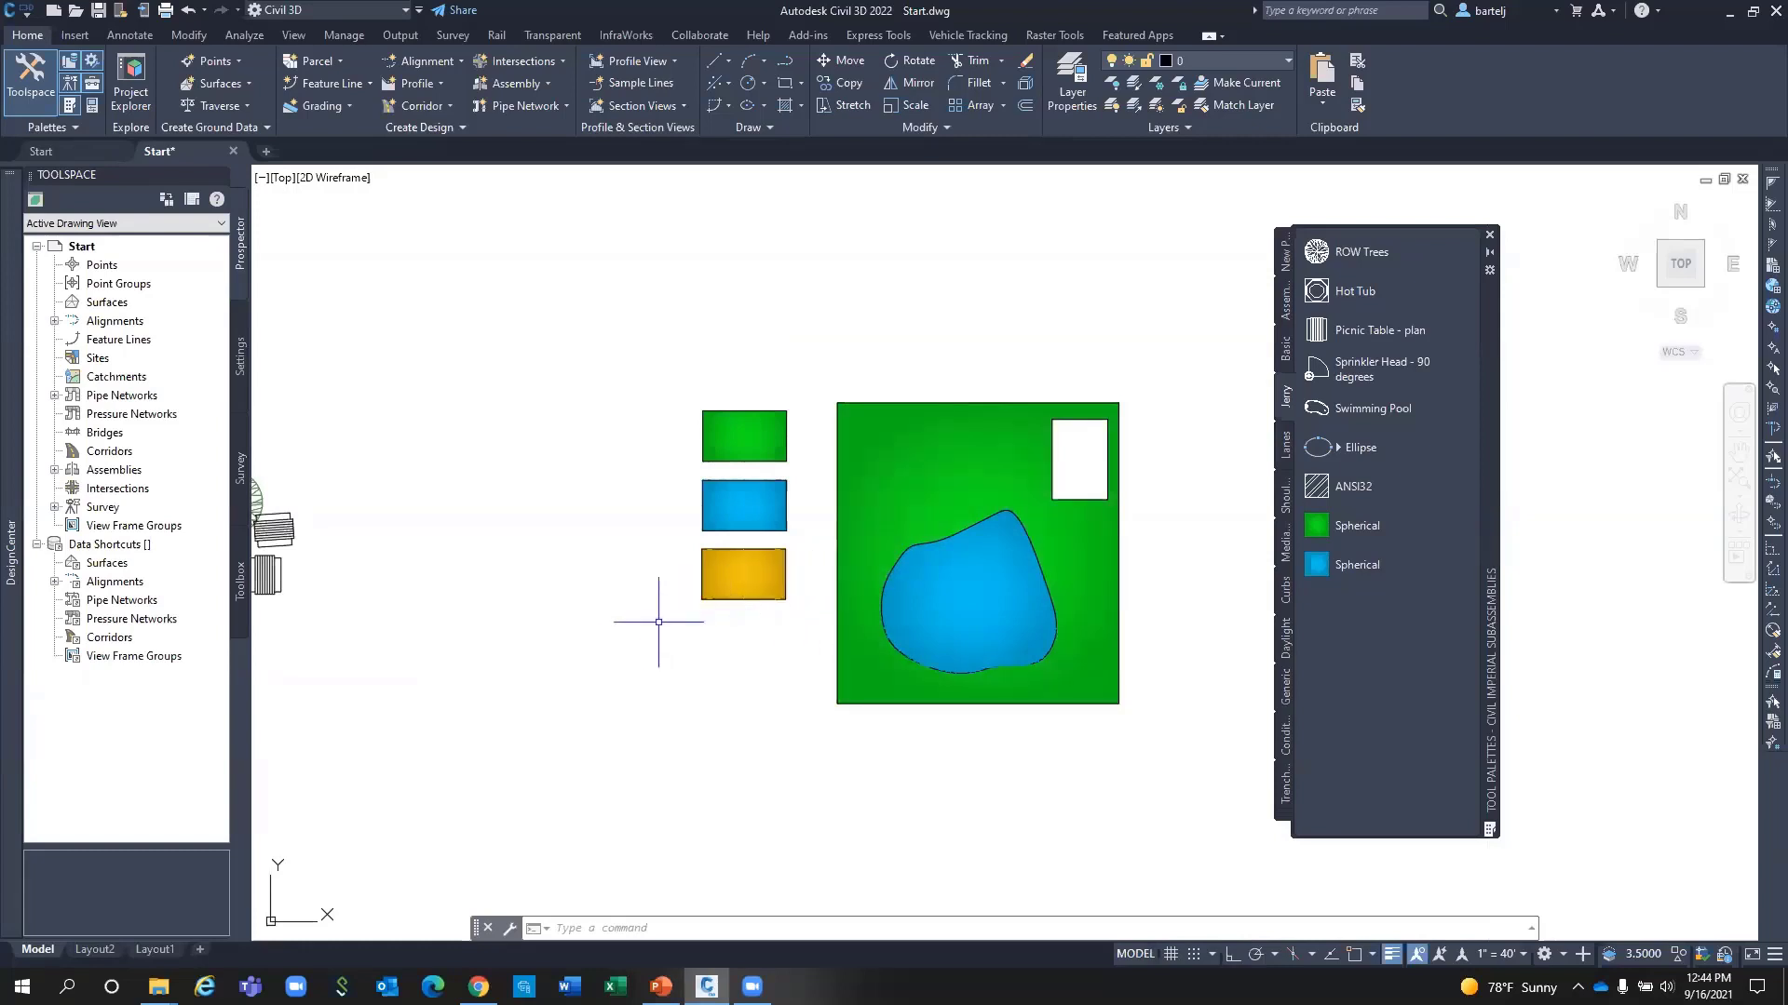
Add a text tool to the palette from the large Title text in the drawing.
{"action": "scroll", "coordinate": [530, 639], "scroll_direction": "up", "scroll_amount": 2}
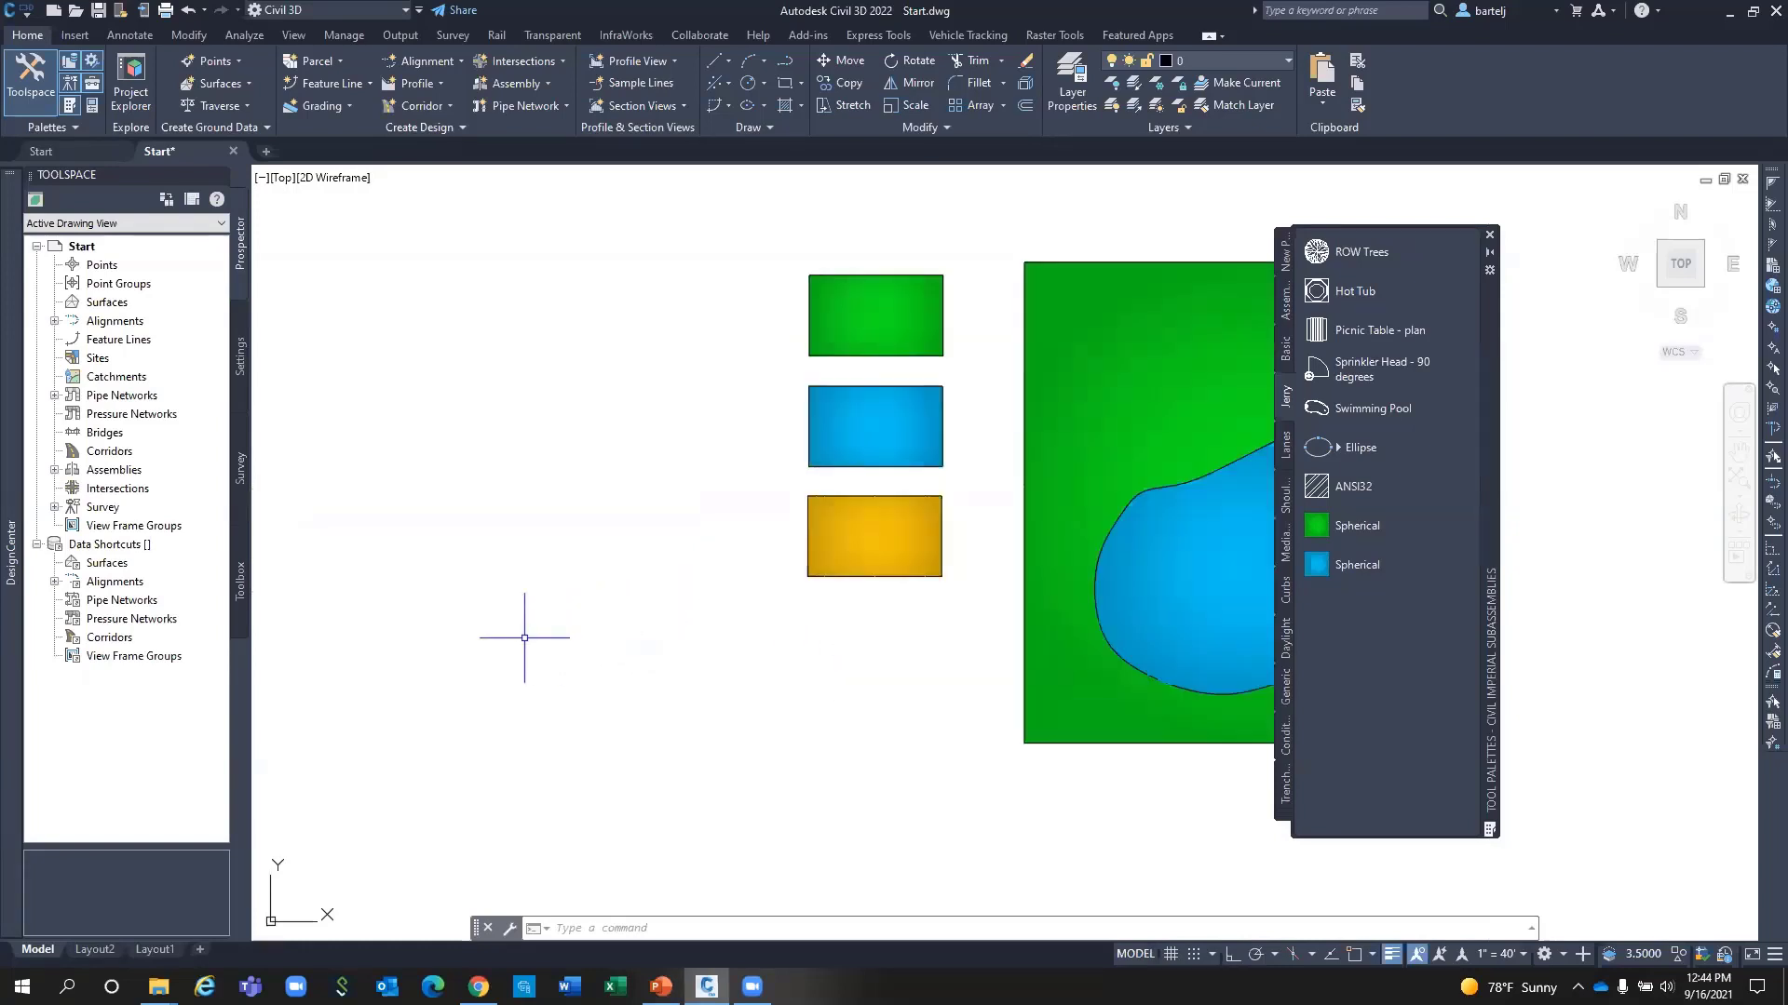
{"action": "middle_click_drag", "start_coordinate": [531, 638], "coordinate": [1157, 591]}
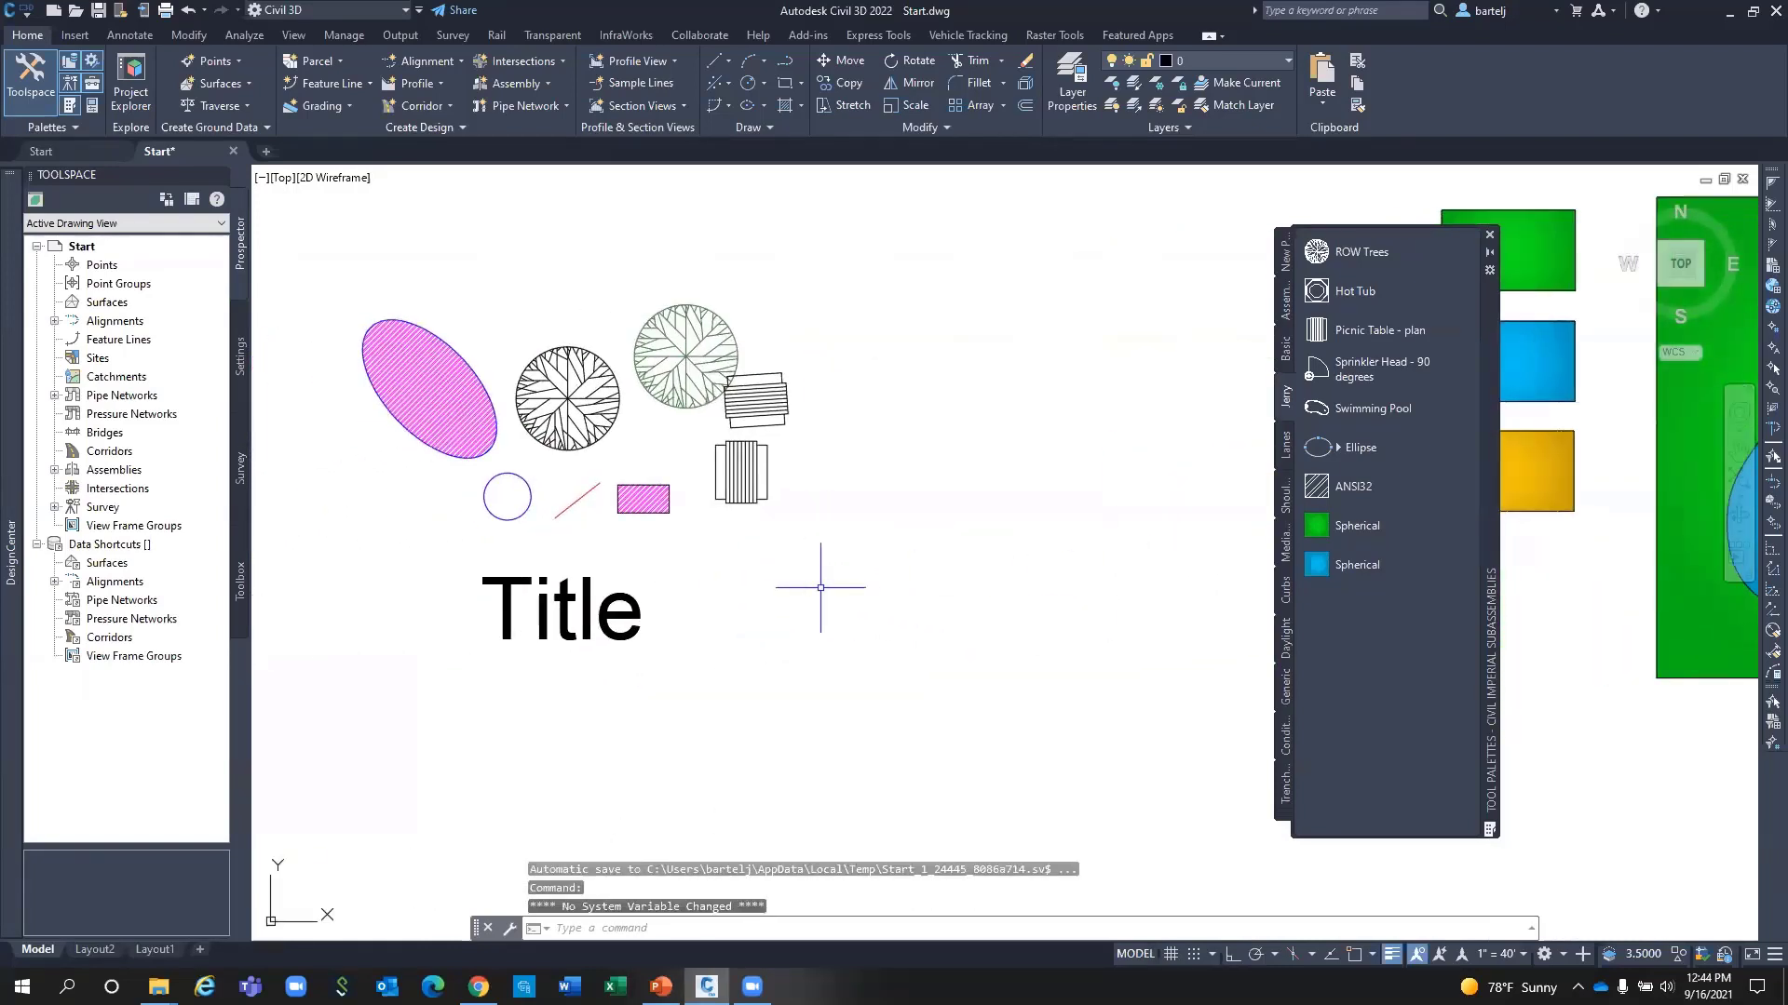
{"action": "middle_click_drag", "start_coordinate": [822, 591], "coordinate": [975, 527]}
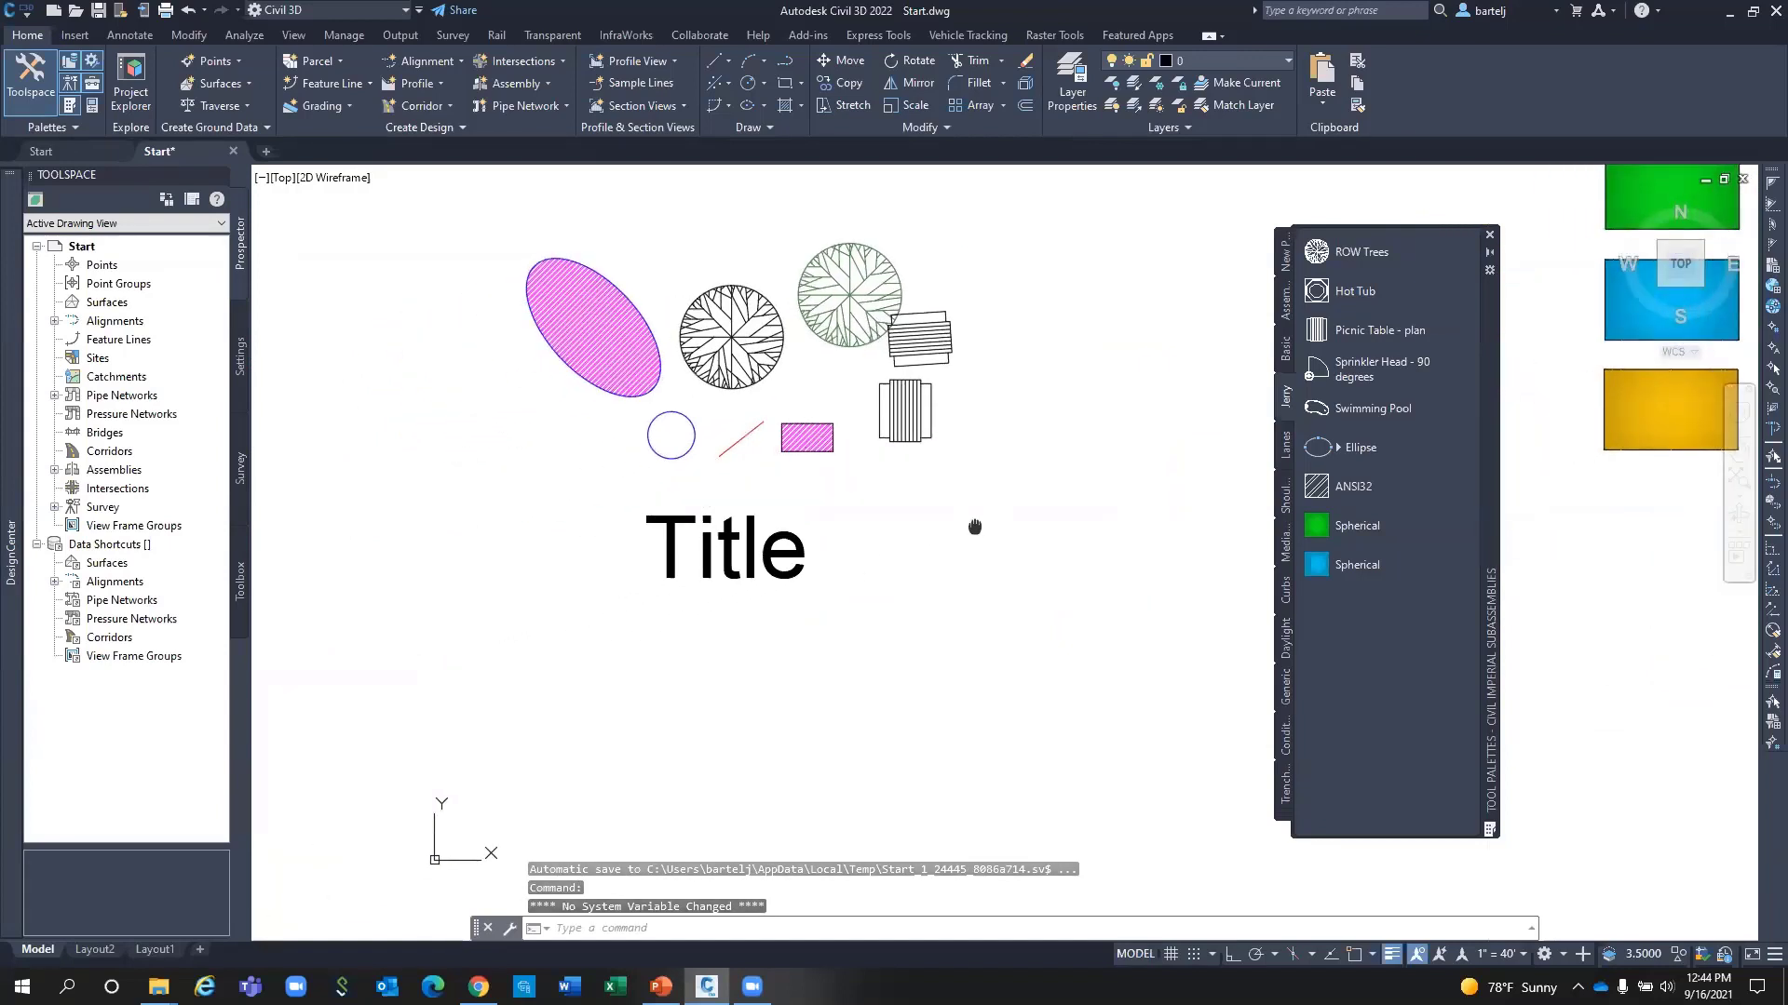
{"action": "scroll", "coordinate": [978, 522], "scroll_direction": "up", "scroll_amount": 2}
{"action": "left_click", "coordinate": [699, 531]}
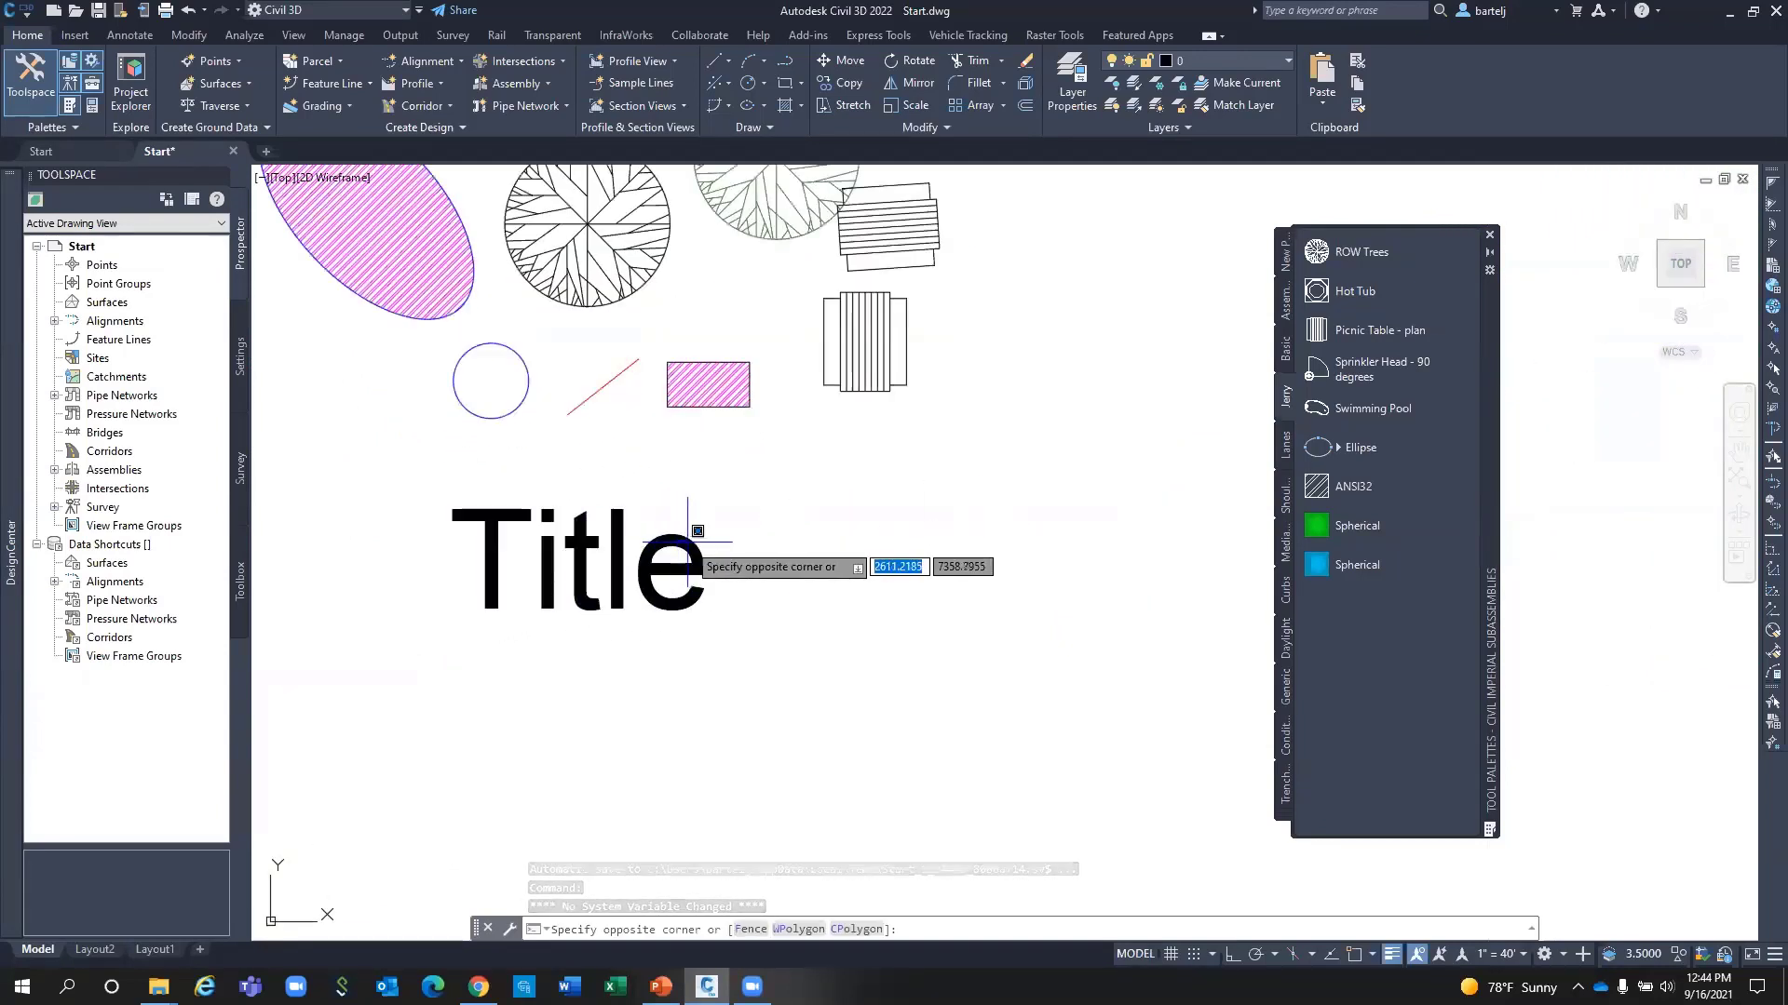
{"action": "left_click", "coordinate": [697, 532]}
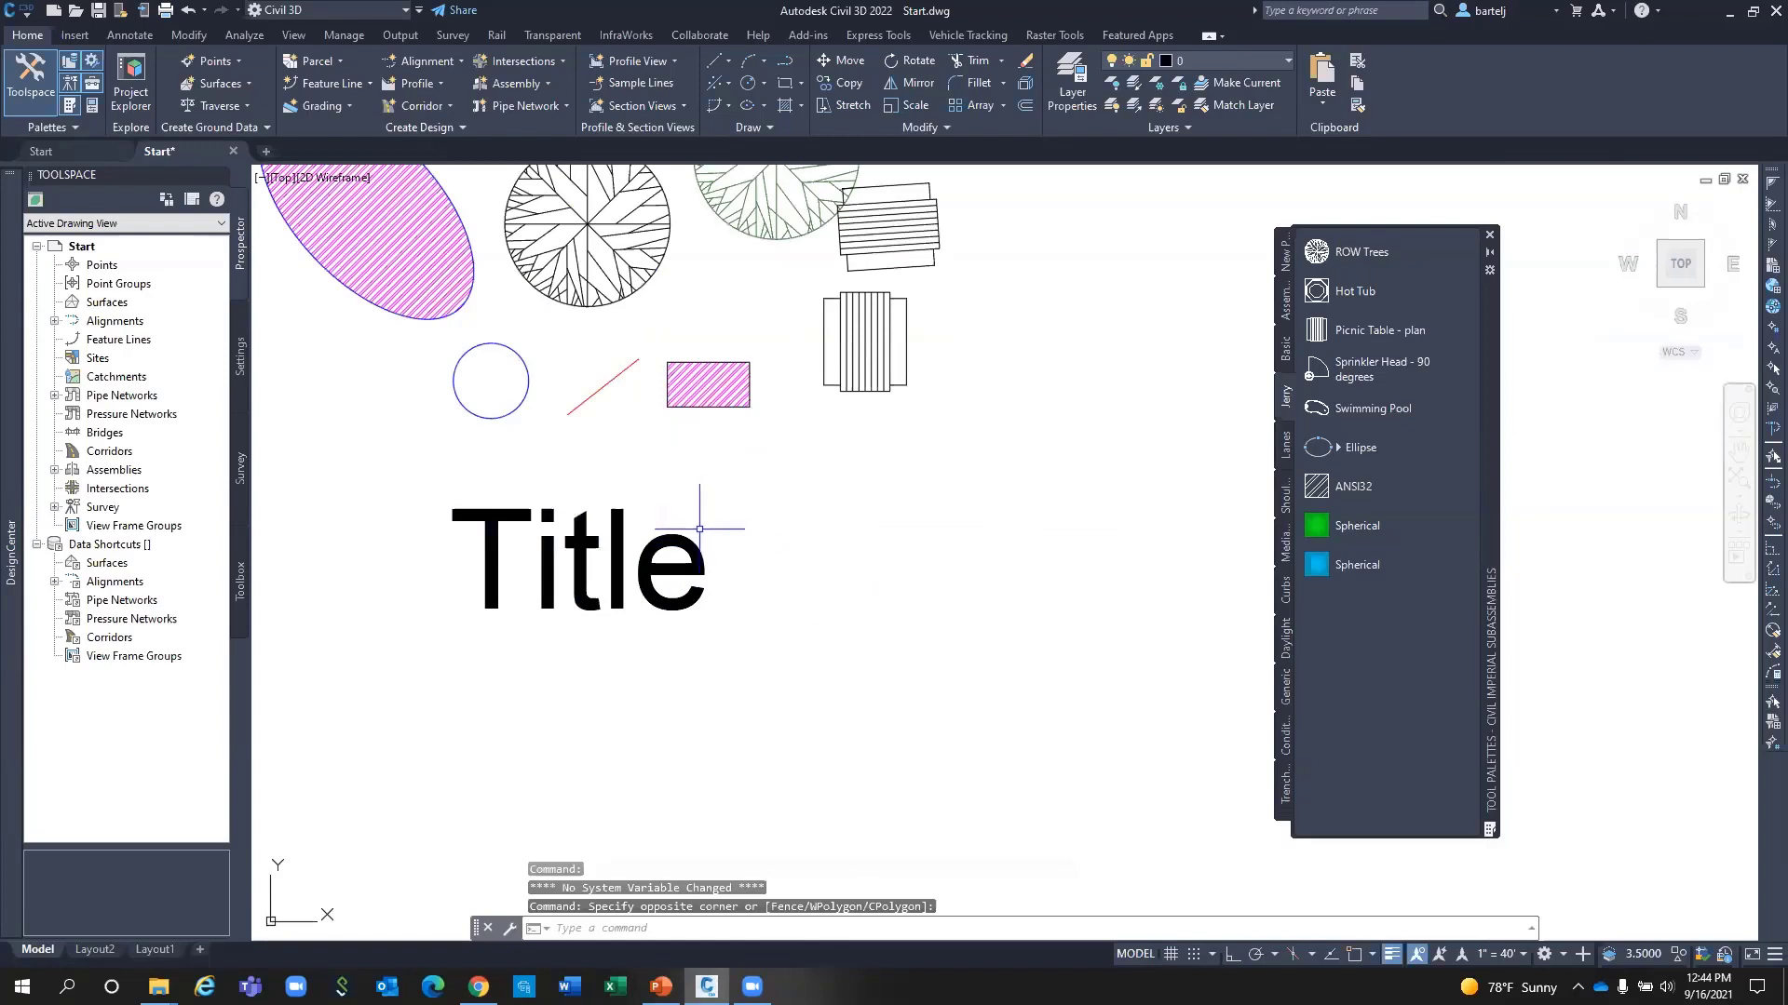
{"action": "left_click", "coordinate": [698, 531]}
{"action": "left_click_drag", "start_coordinate": [686, 530], "coordinate": [1337, 609]}
Rename the new Dtext tool on the palette as Title.
{"action": "right_click", "coordinate": [1352, 605]}
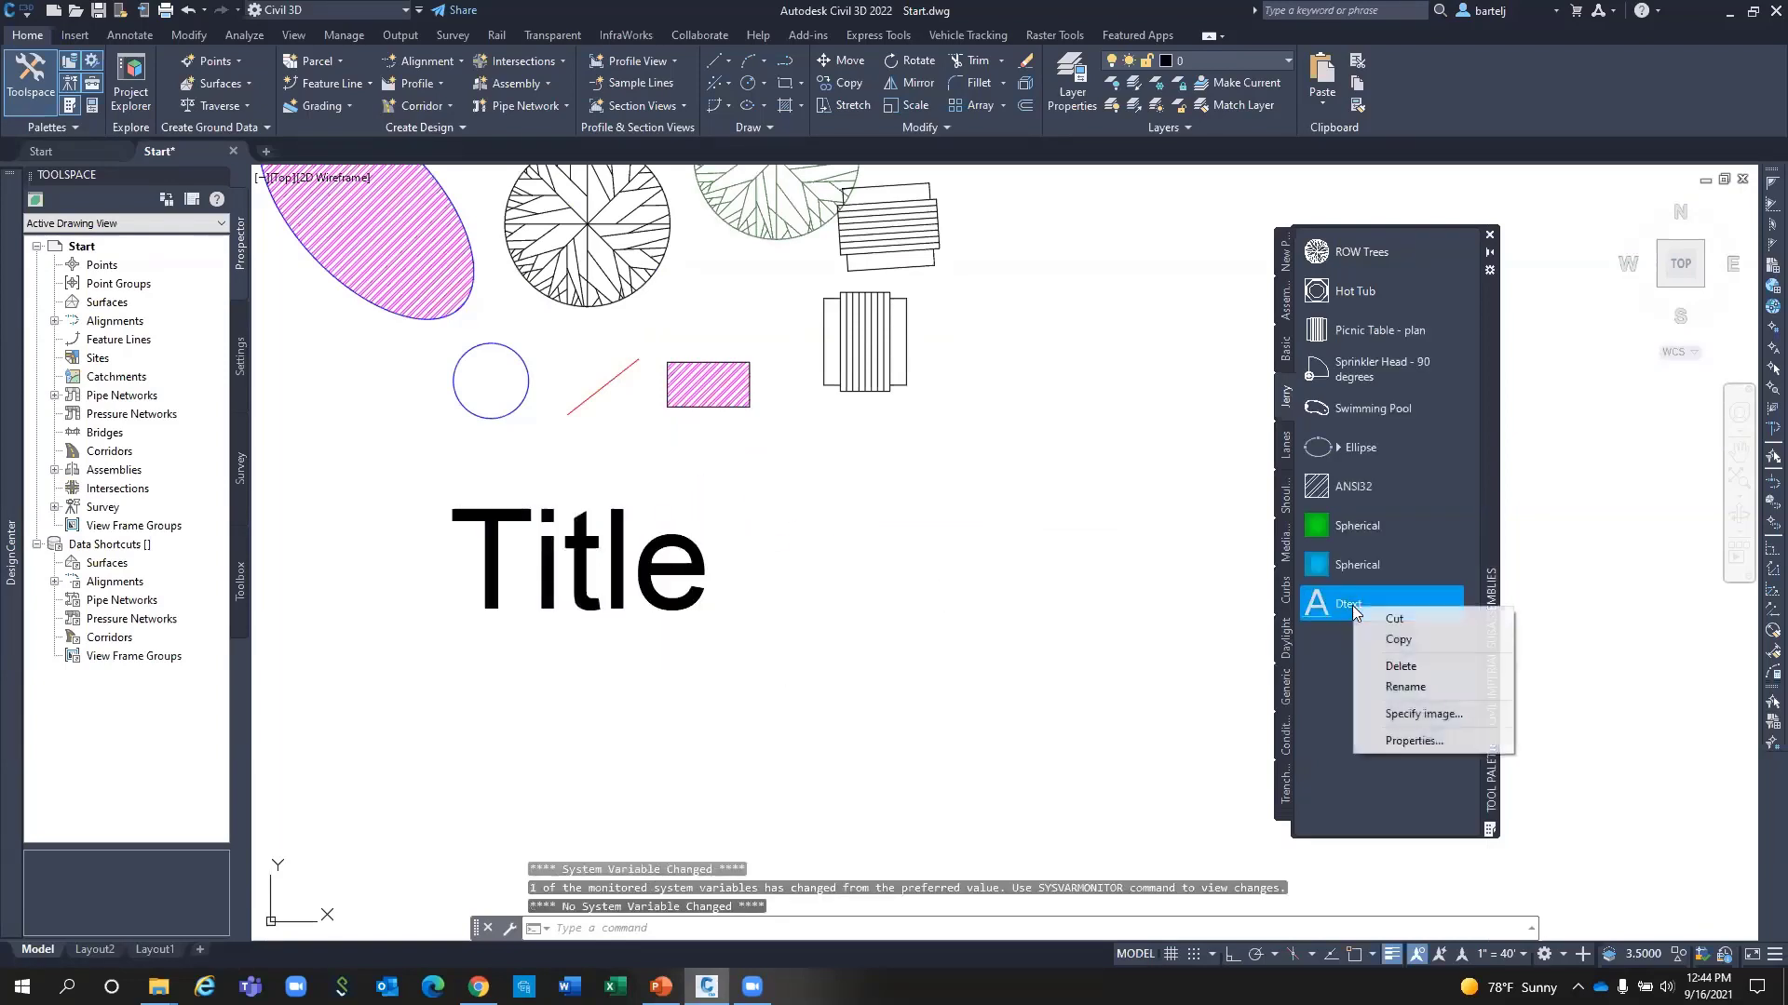
{"action": "left_click", "coordinate": [1405, 687]}
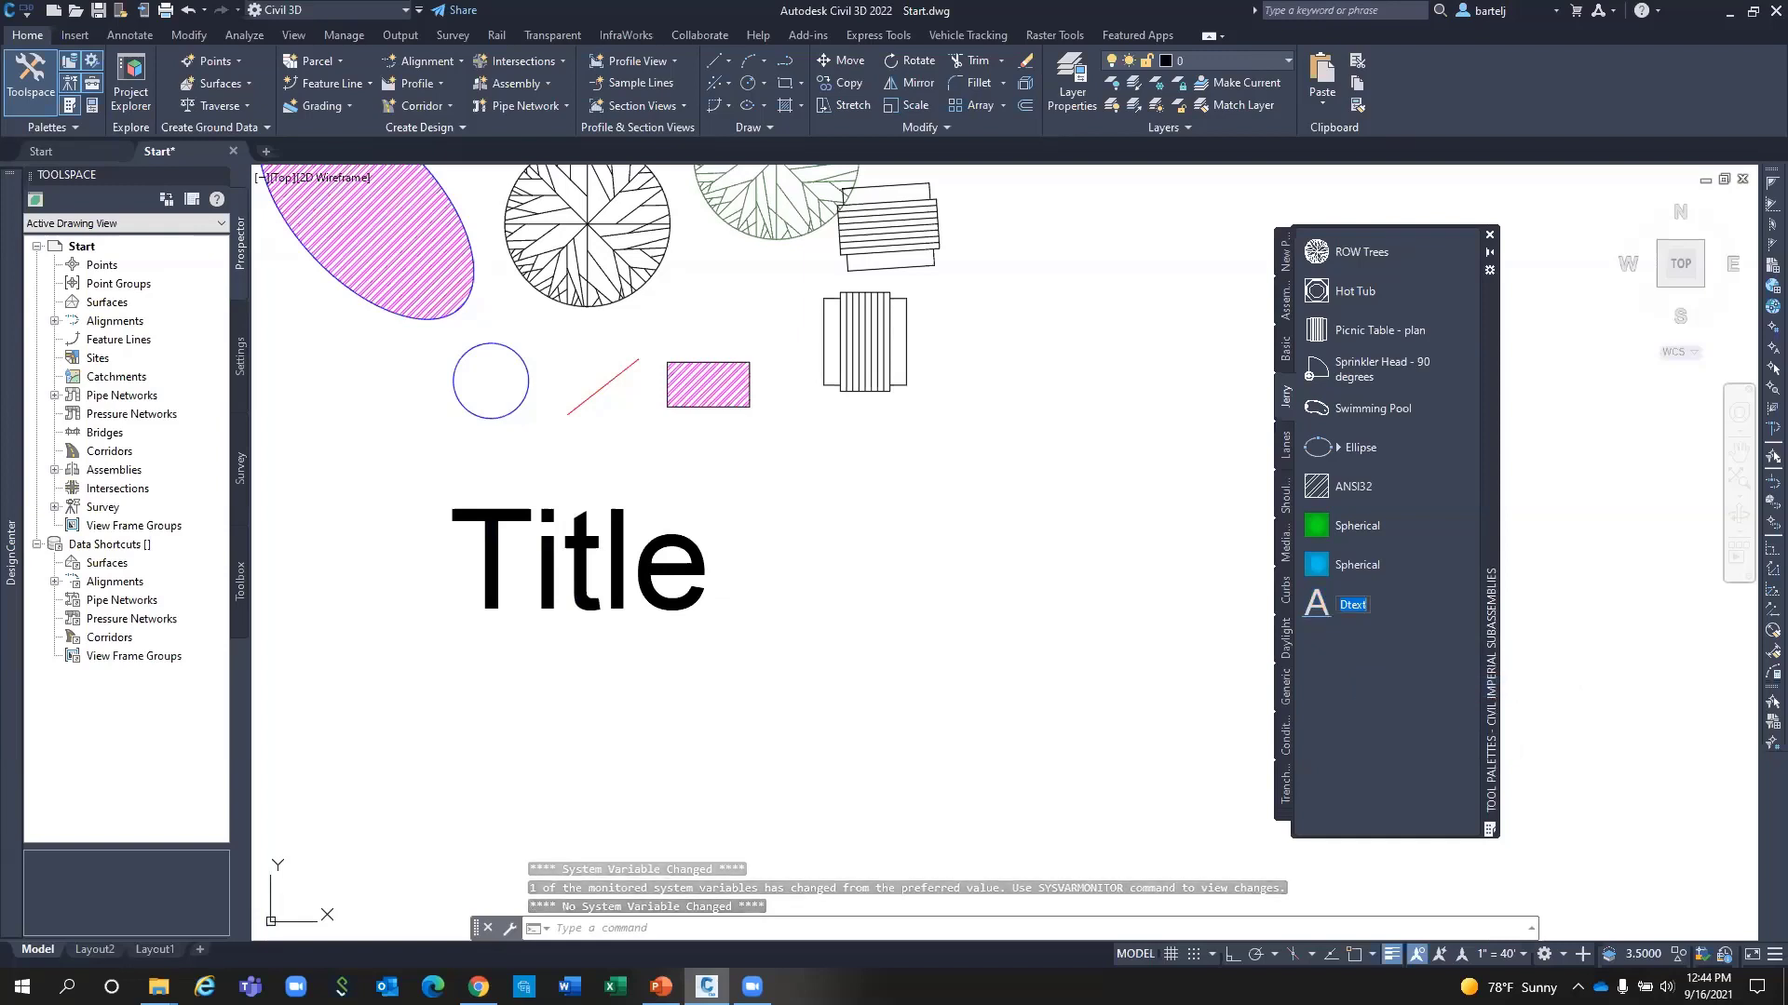
{"action": "type", "text": "Title"}
{"action": "key", "text": "Return"}
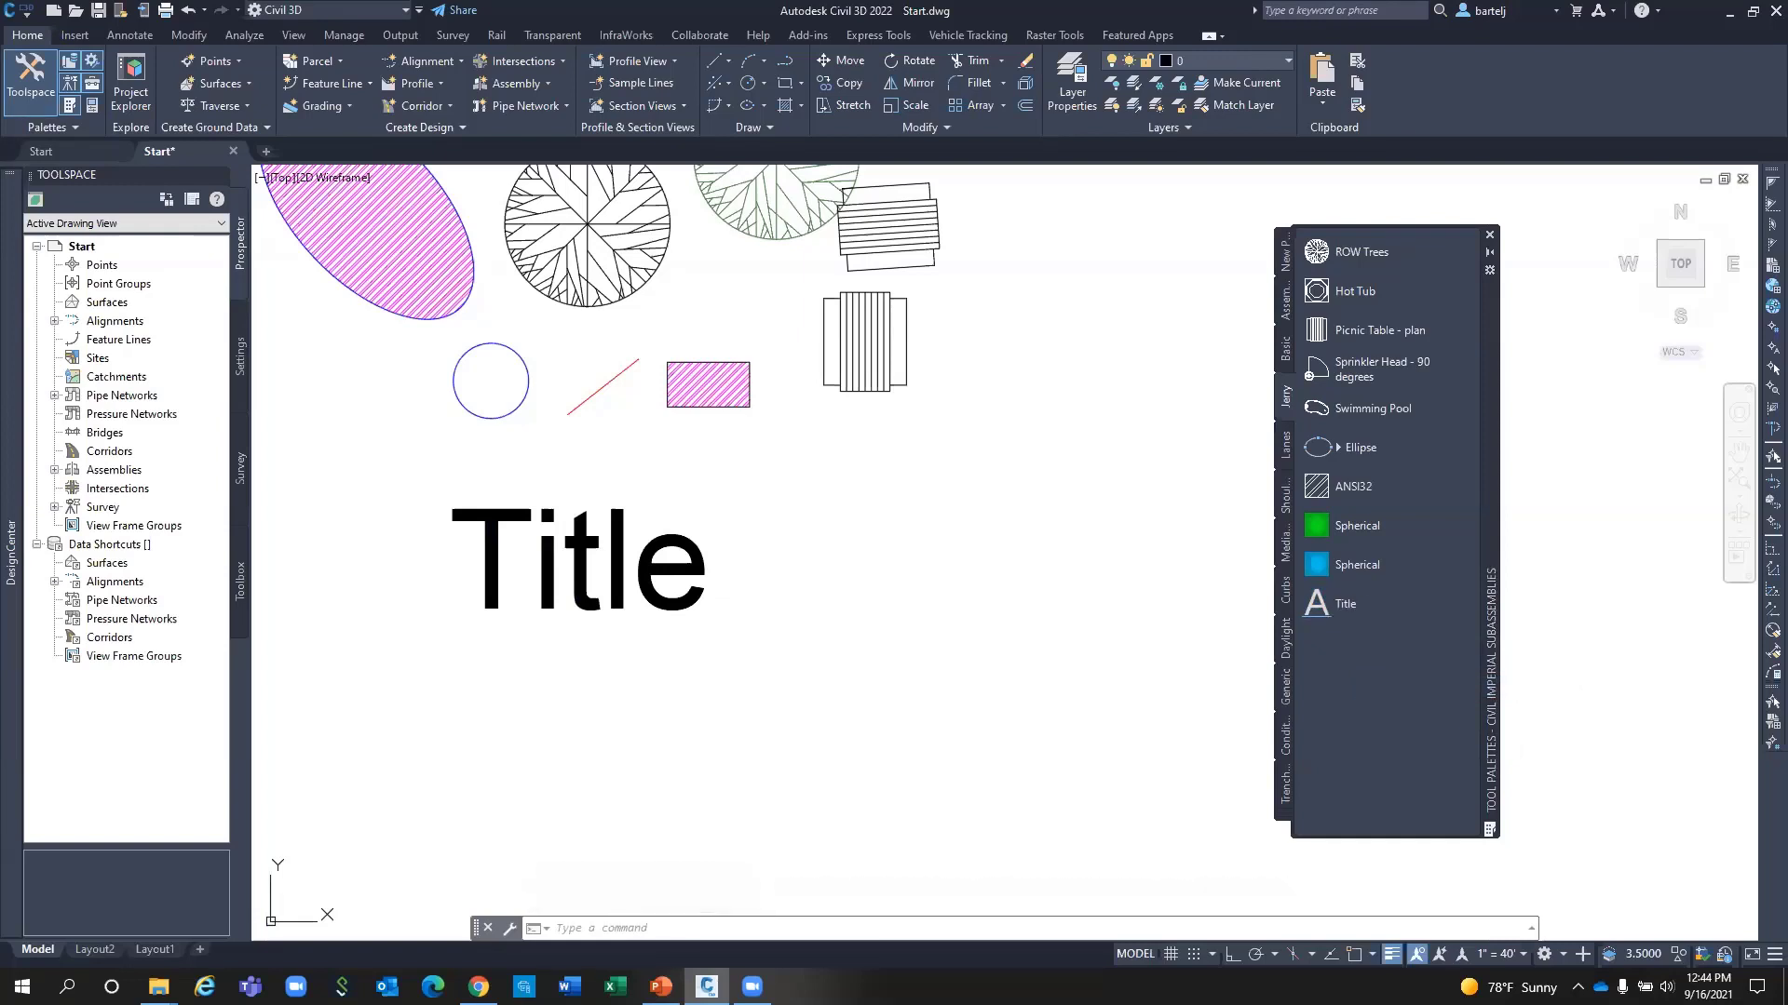
Try to place the text SAM below the existing title with the Title tool, using height 10 and rotation 0.
{"action": "left_click", "coordinate": [1350, 600]}
{"action": "left_click", "coordinate": [452, 743]}
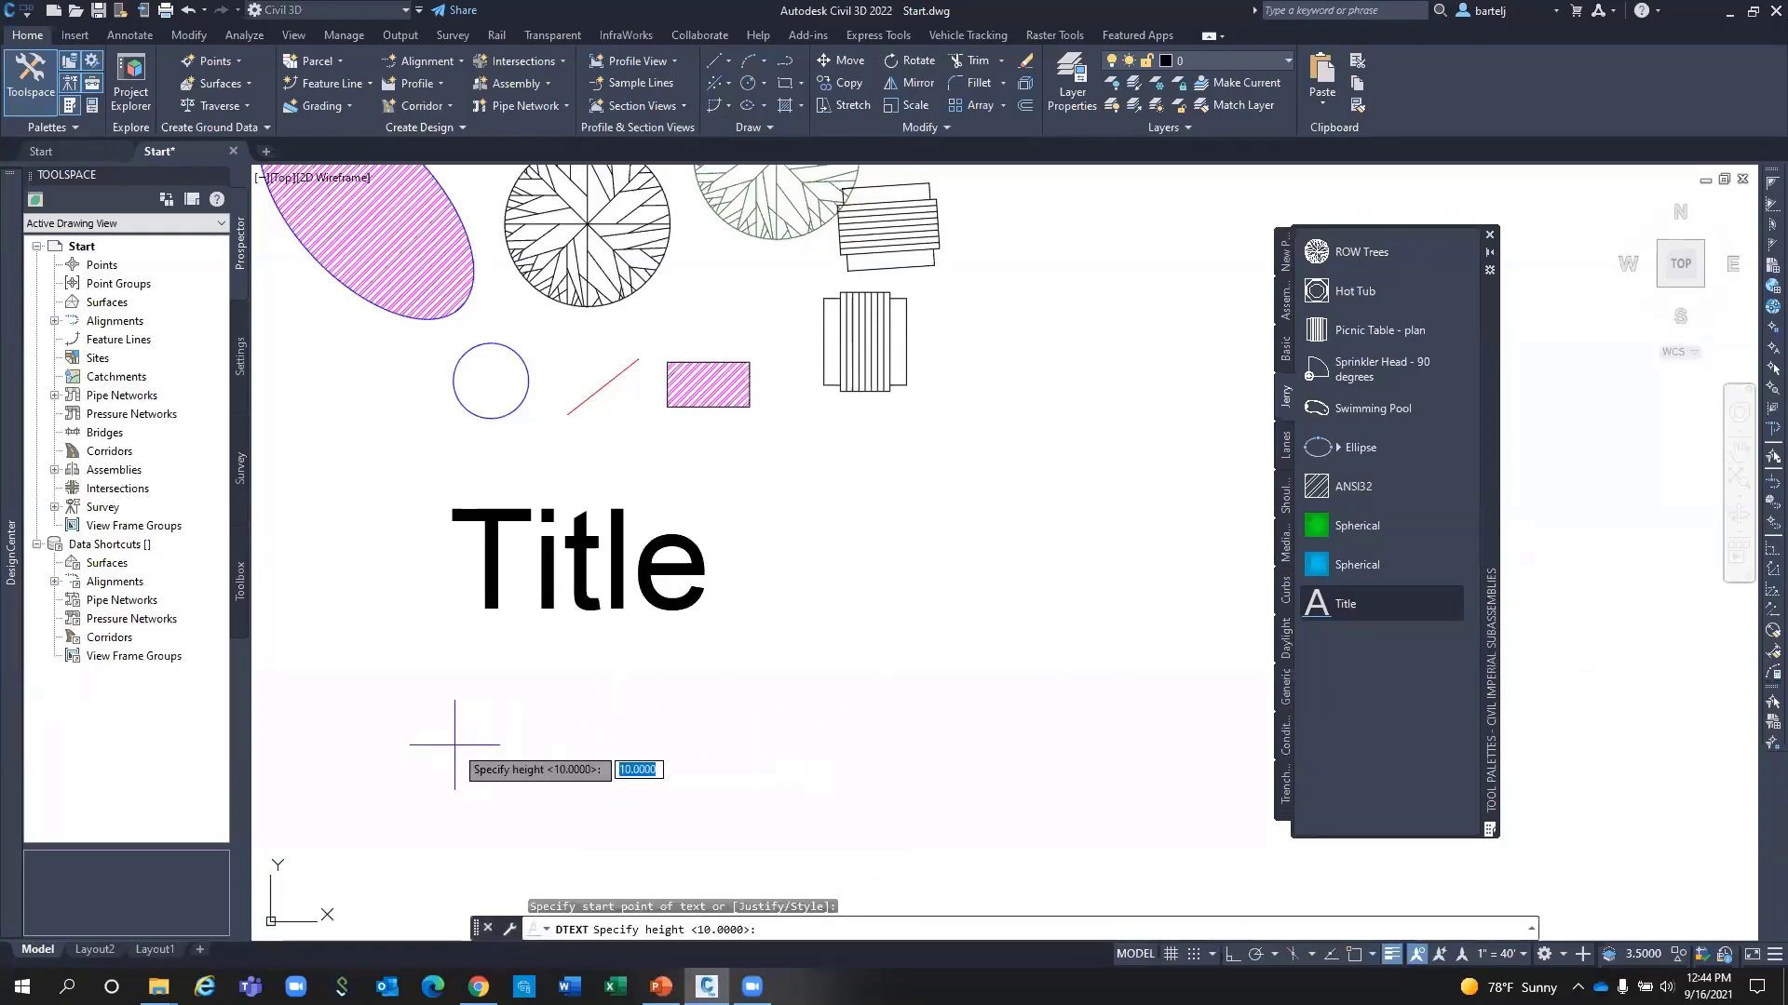
{"action": "key", "text": "Return"}
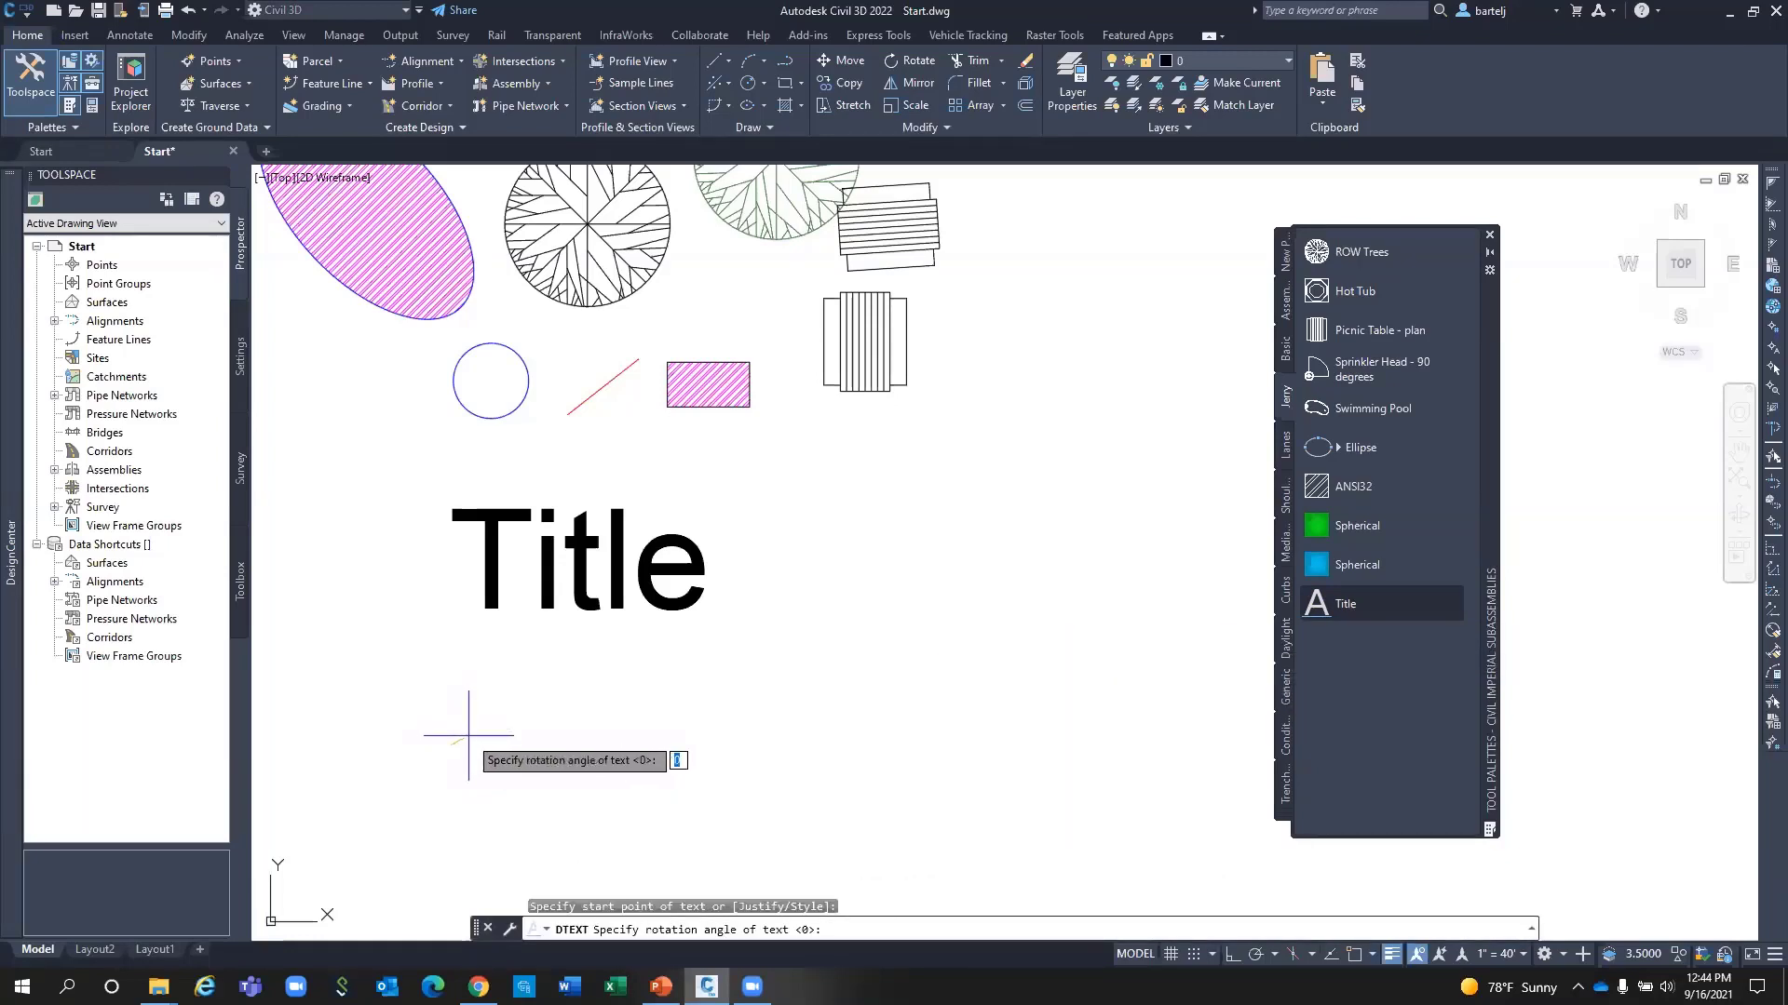
{"action": "key", "text": "Return"}
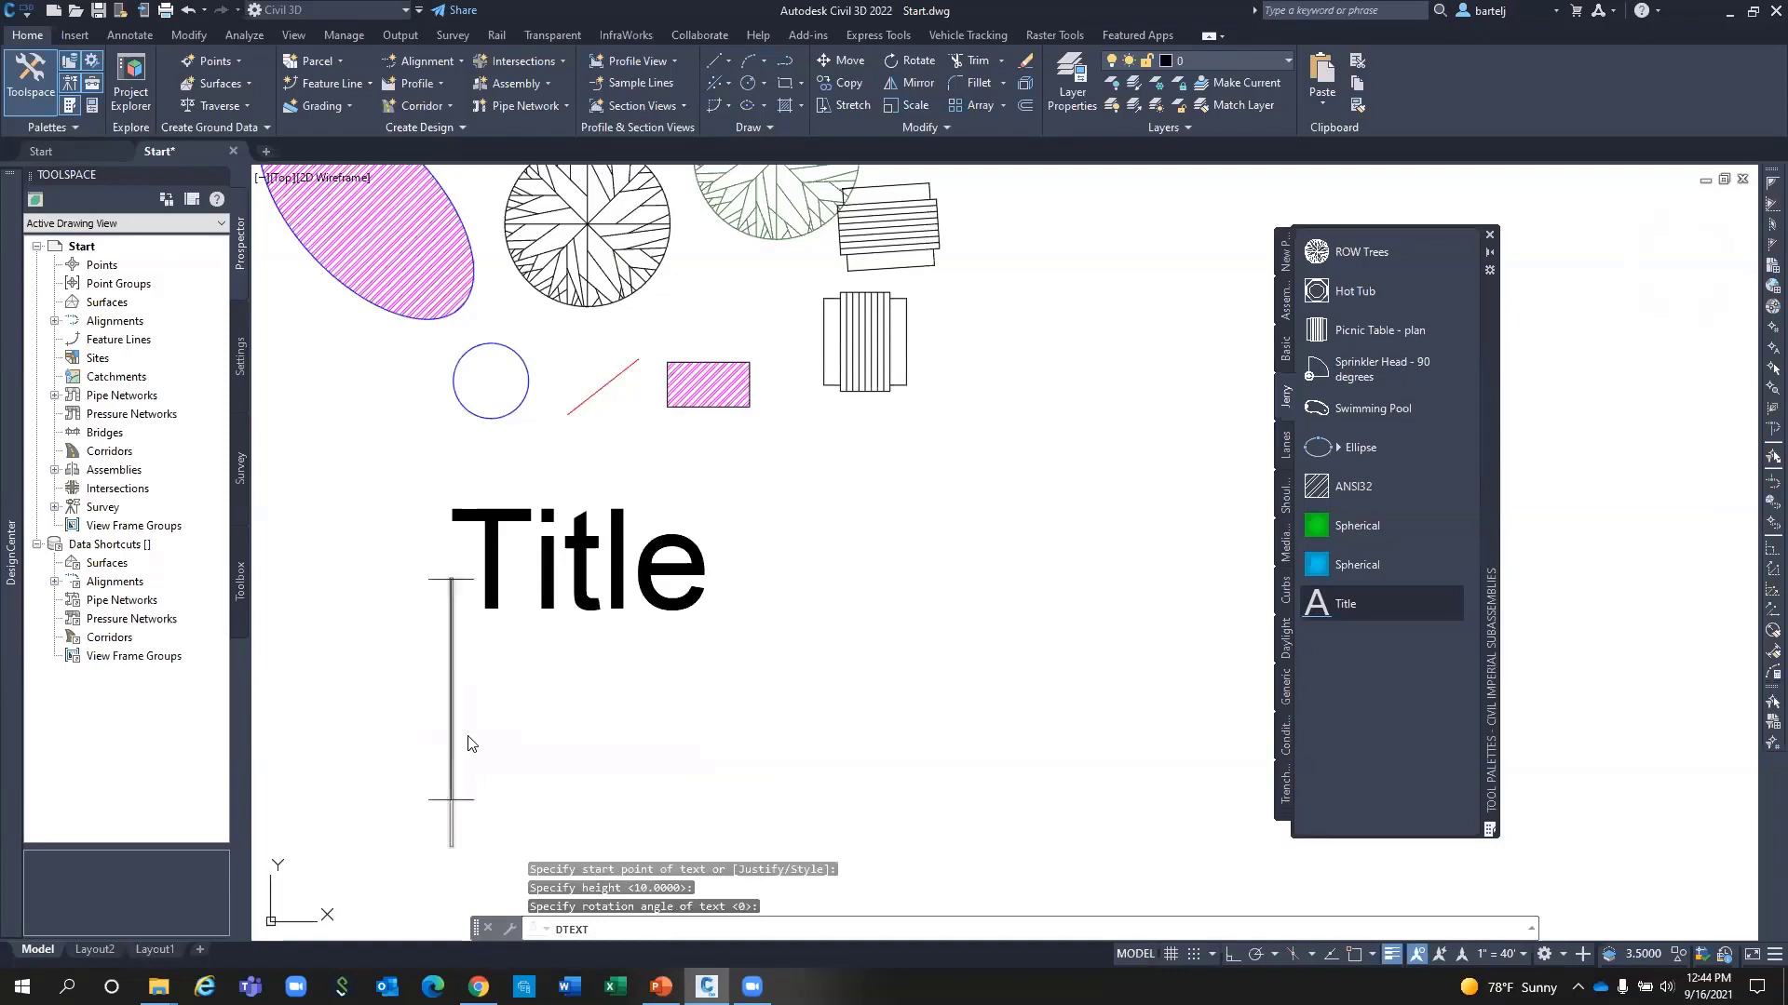
{"action": "type", "text": "SAM"}
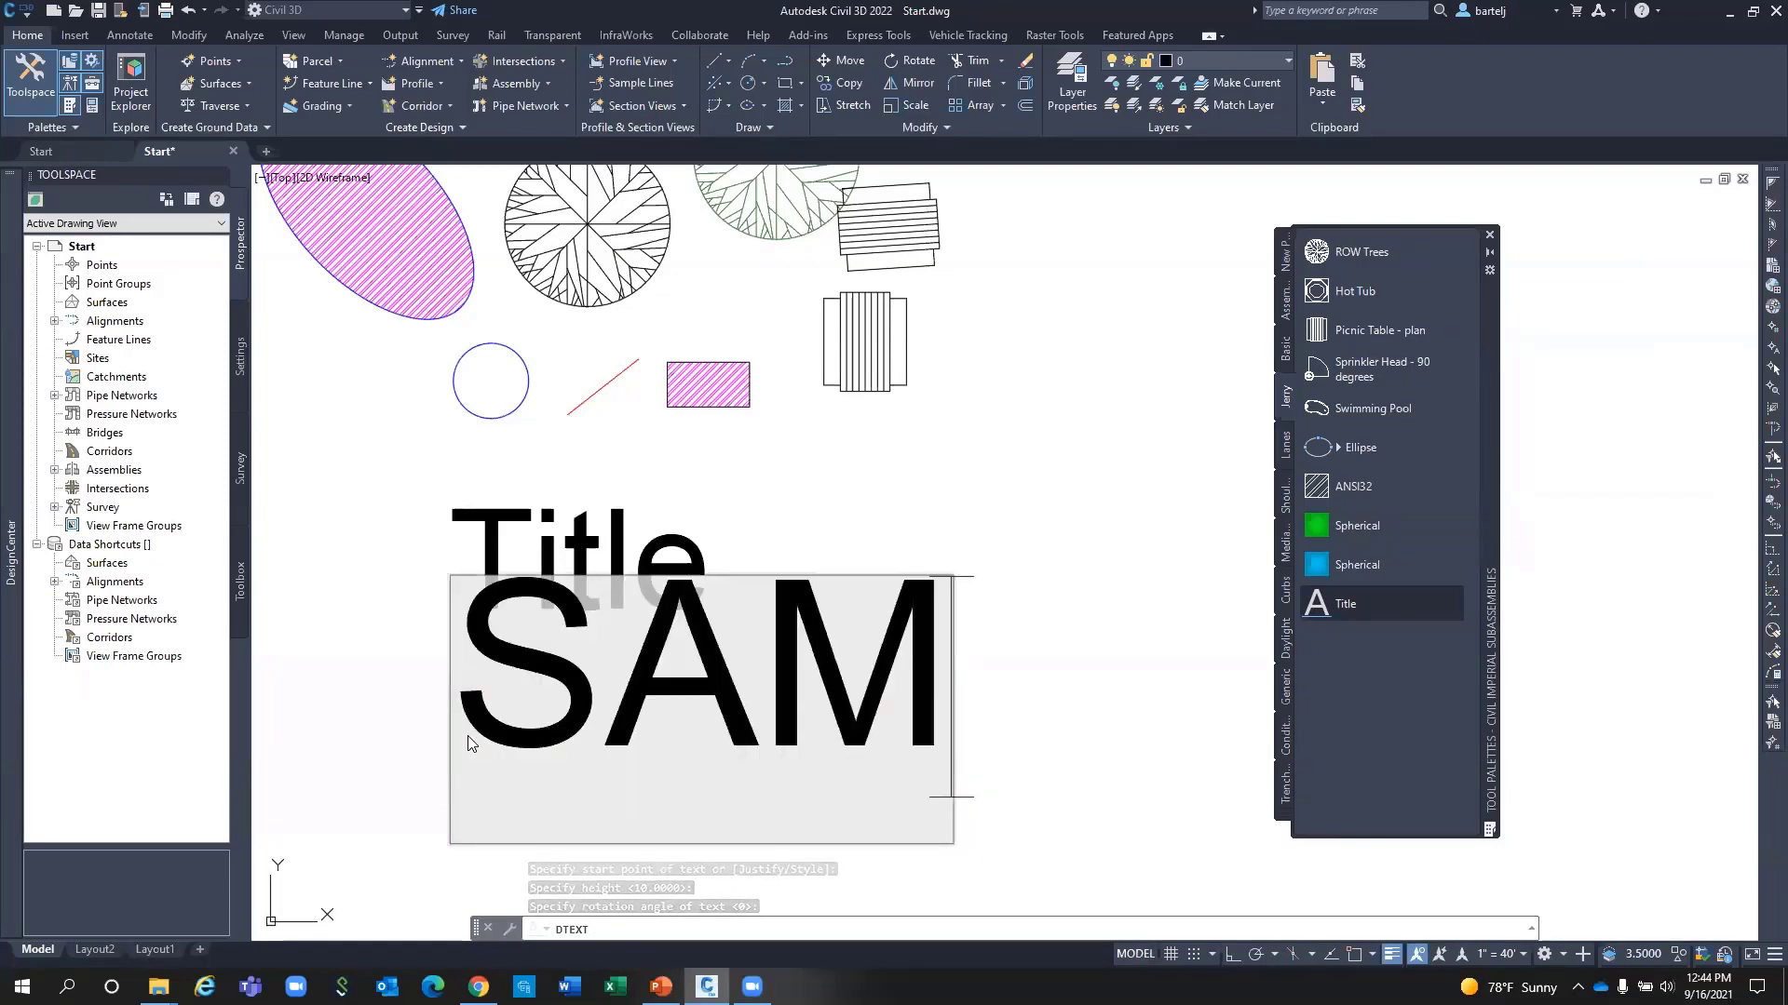
{"action": "key", "text": "Escape"}
{"action": "key", "text": "Escape"}
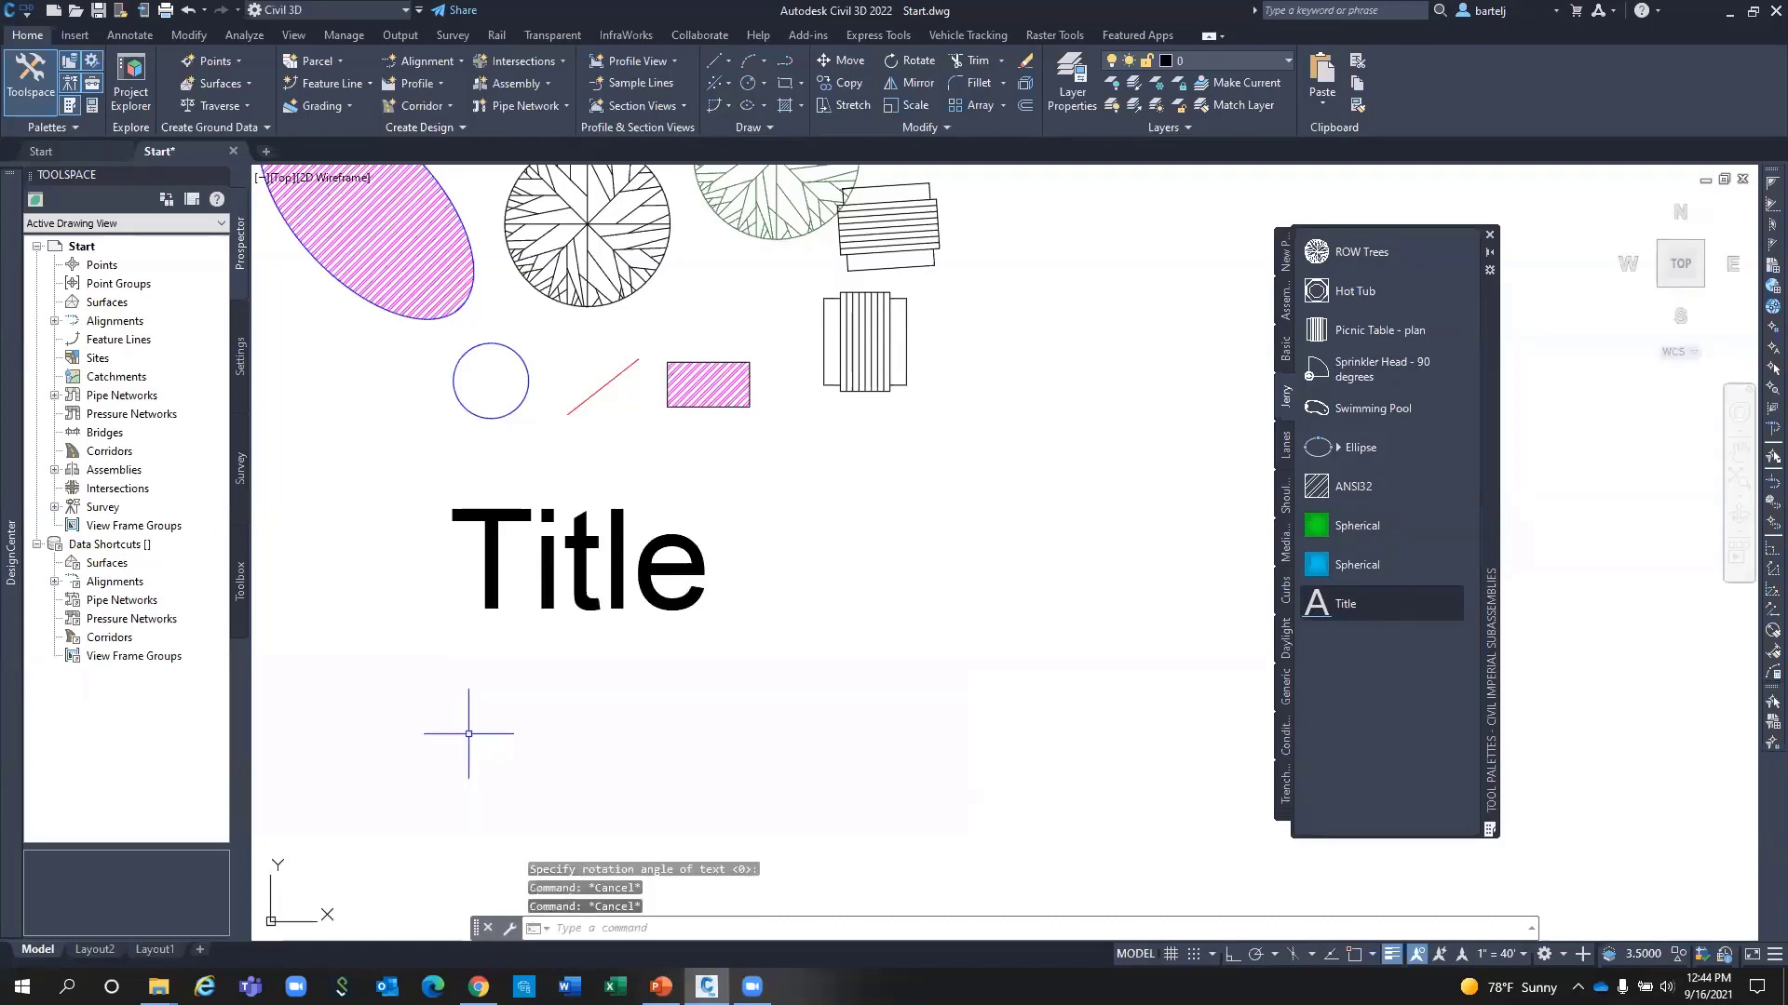
Check the style and height of the existing Title text in its properties, and clear the selection.
{"action": "left_click", "coordinate": [671, 526]}
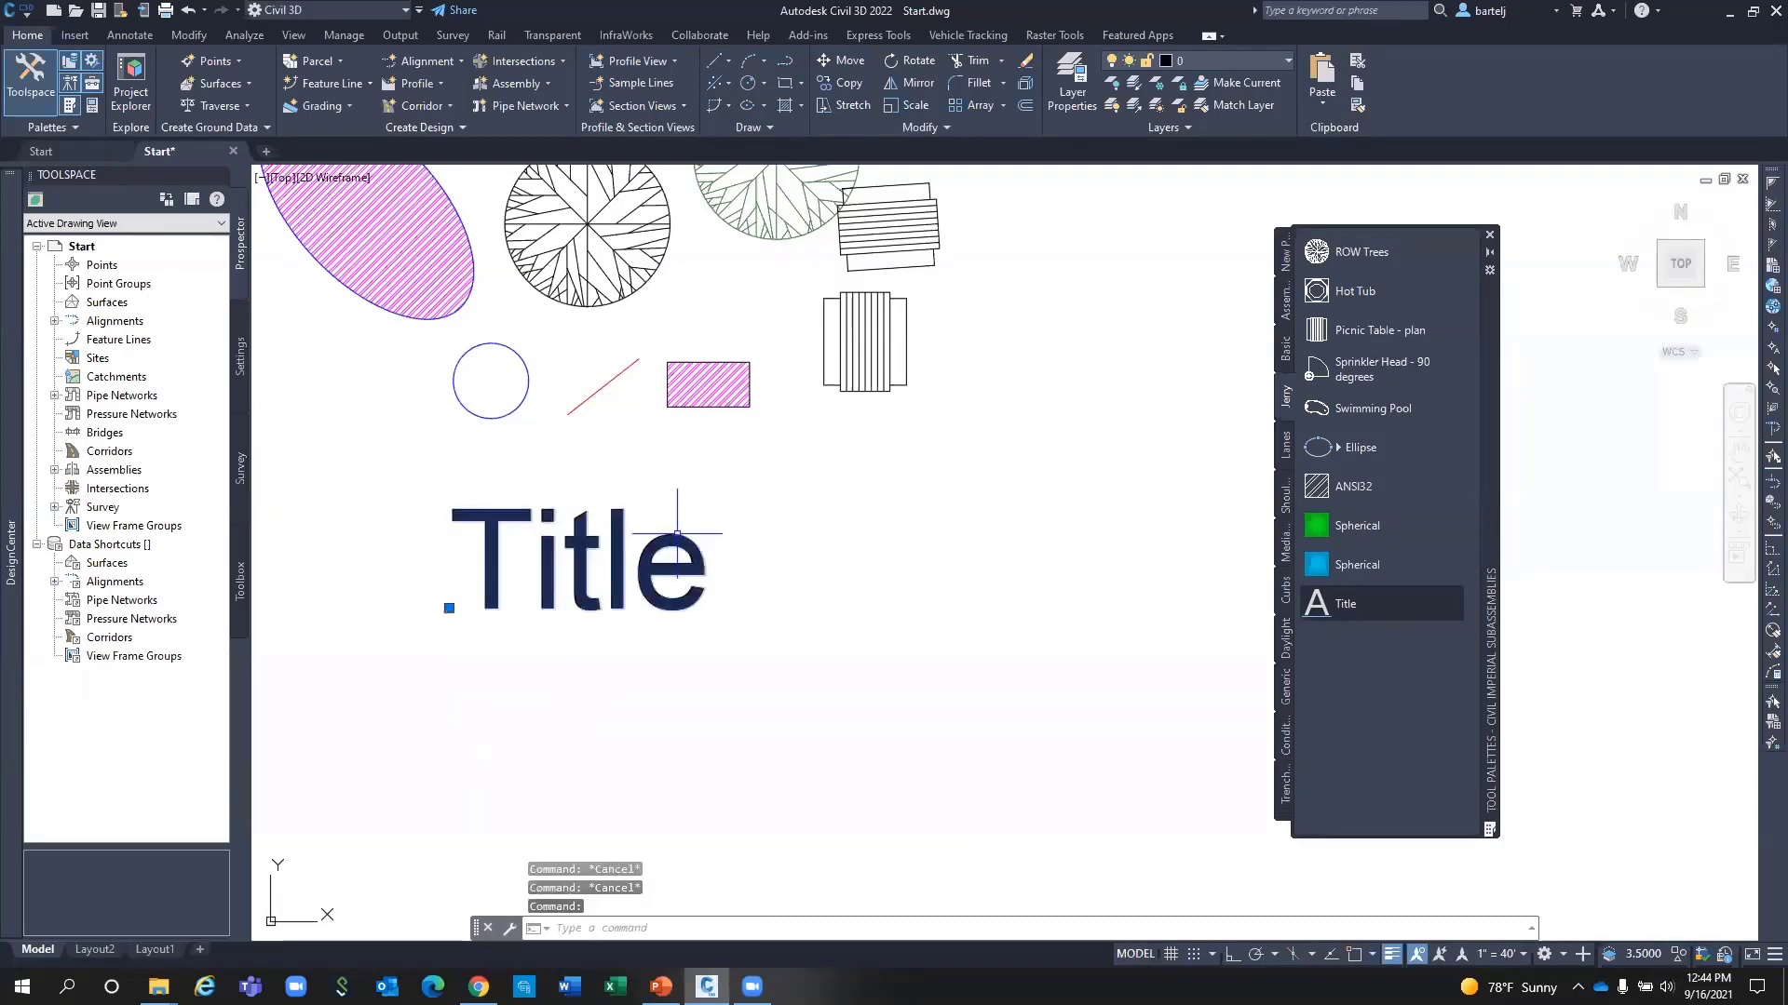
{"action": "right_click", "coordinate": [677, 536]}
{"action": "left_click", "coordinate": [742, 677]}
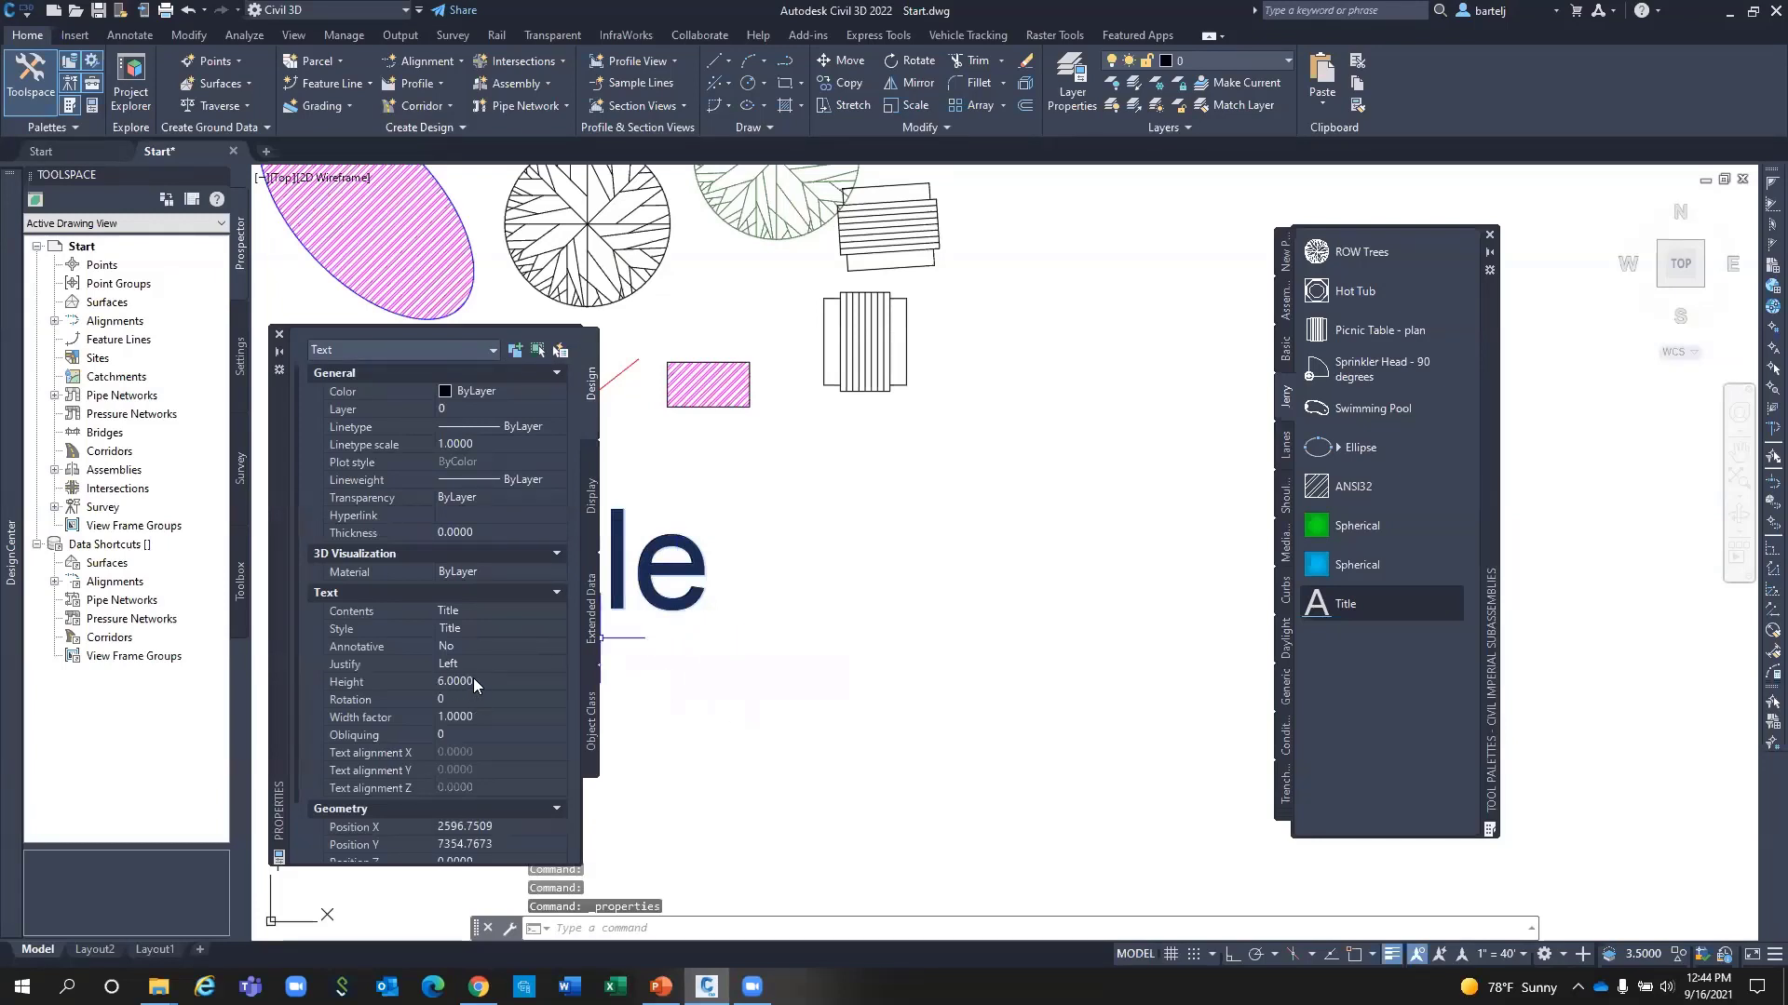
{"action": "left_click", "coordinate": [279, 337]}
{"action": "key", "text": "Escape"}
{"action": "key", "text": "Escape"}
{"action": "key", "text": "Escape"}
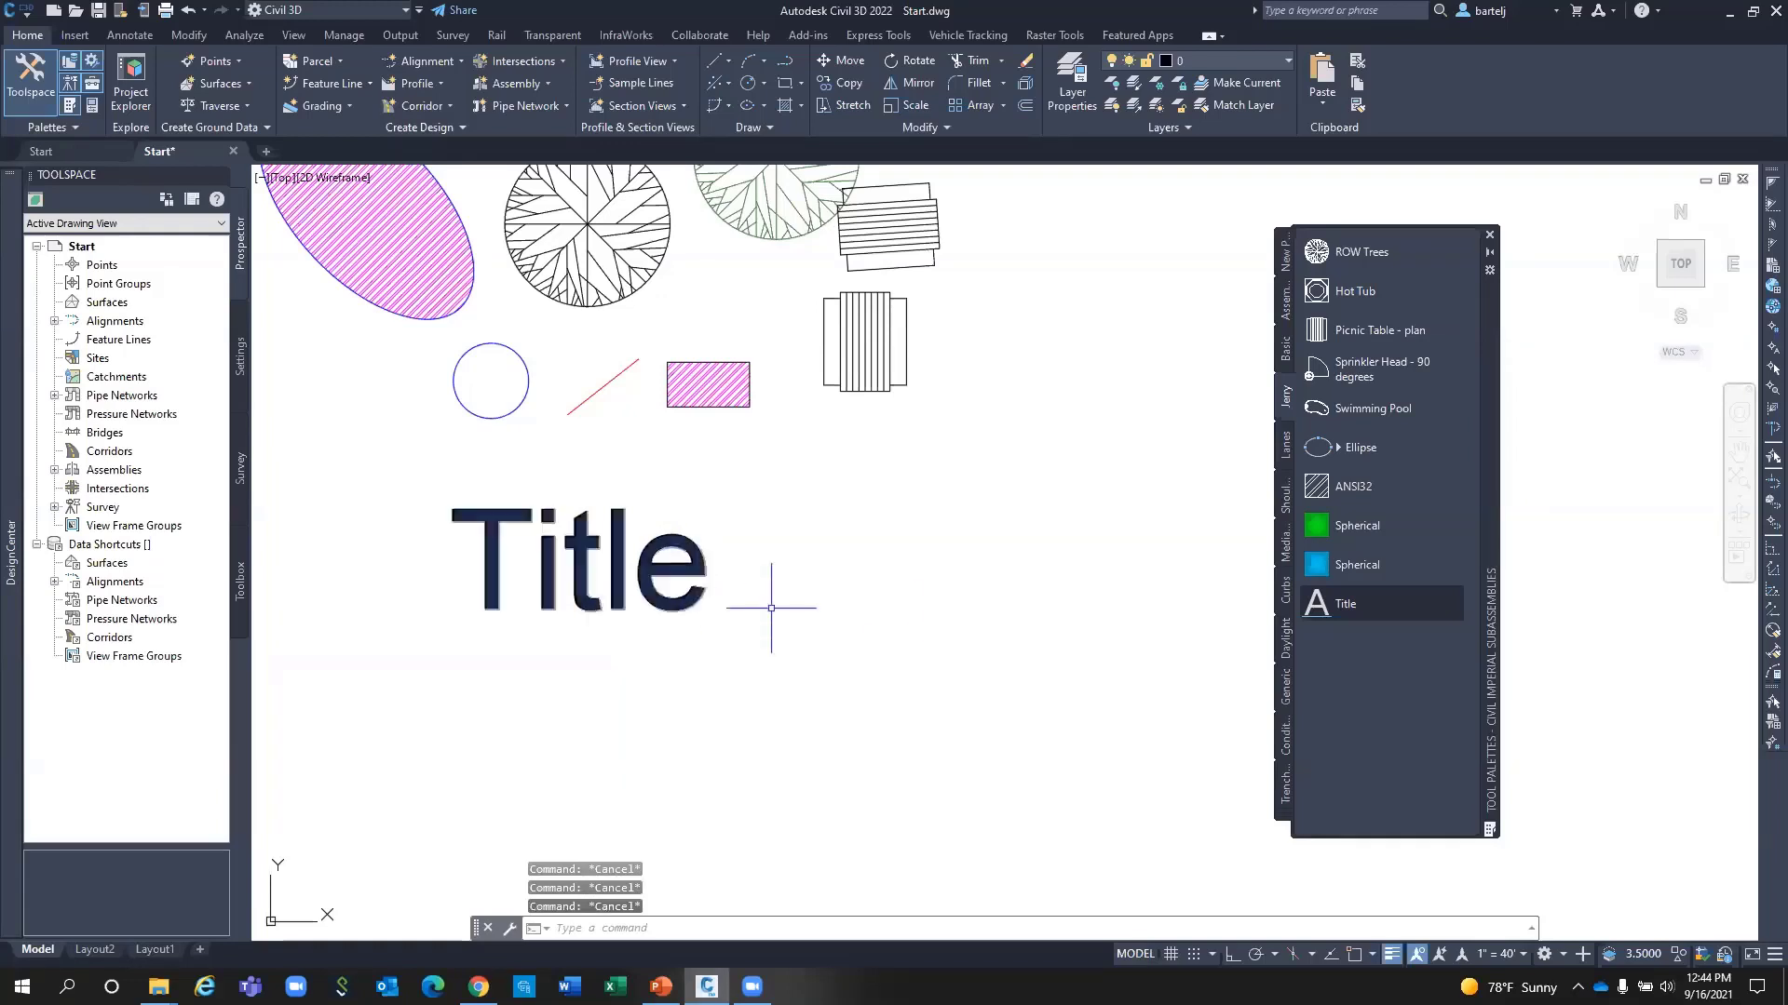
Change the Title tool's command string to ^C^C_dtext;\6; so it supplies a text height of 6.
{"action": "right_click", "coordinate": [1368, 606]}
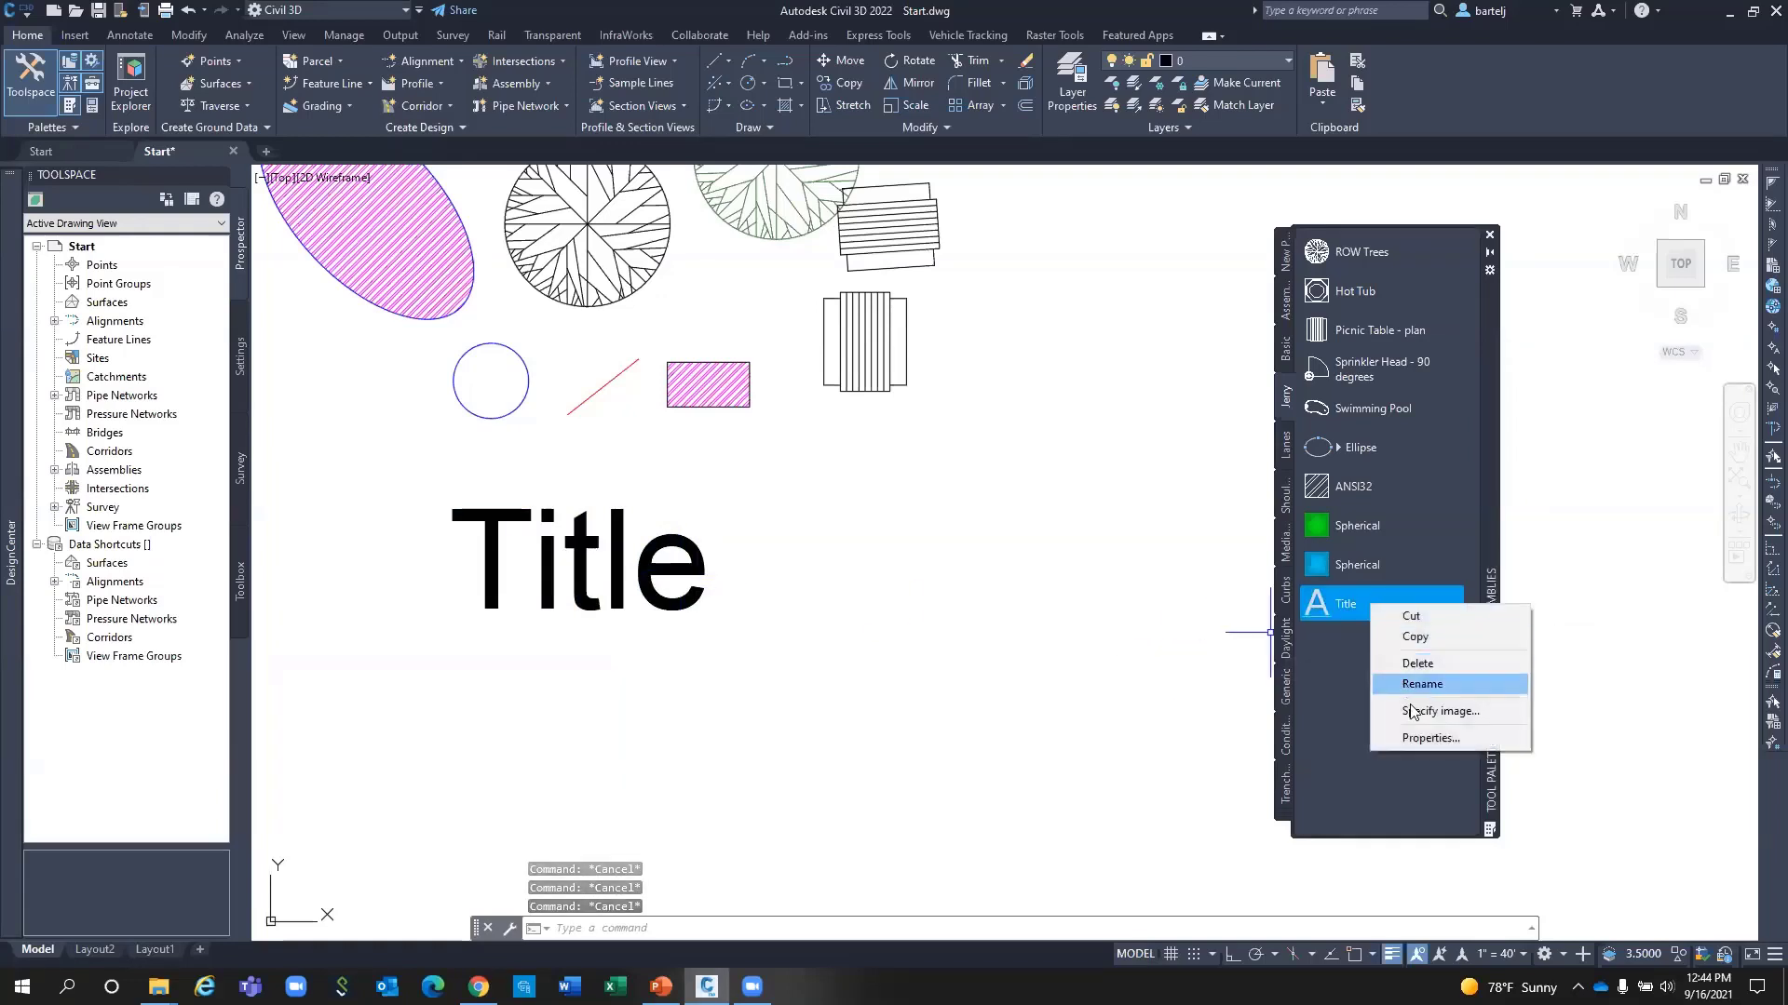
{"action": "left_click", "coordinate": [1418, 739]}
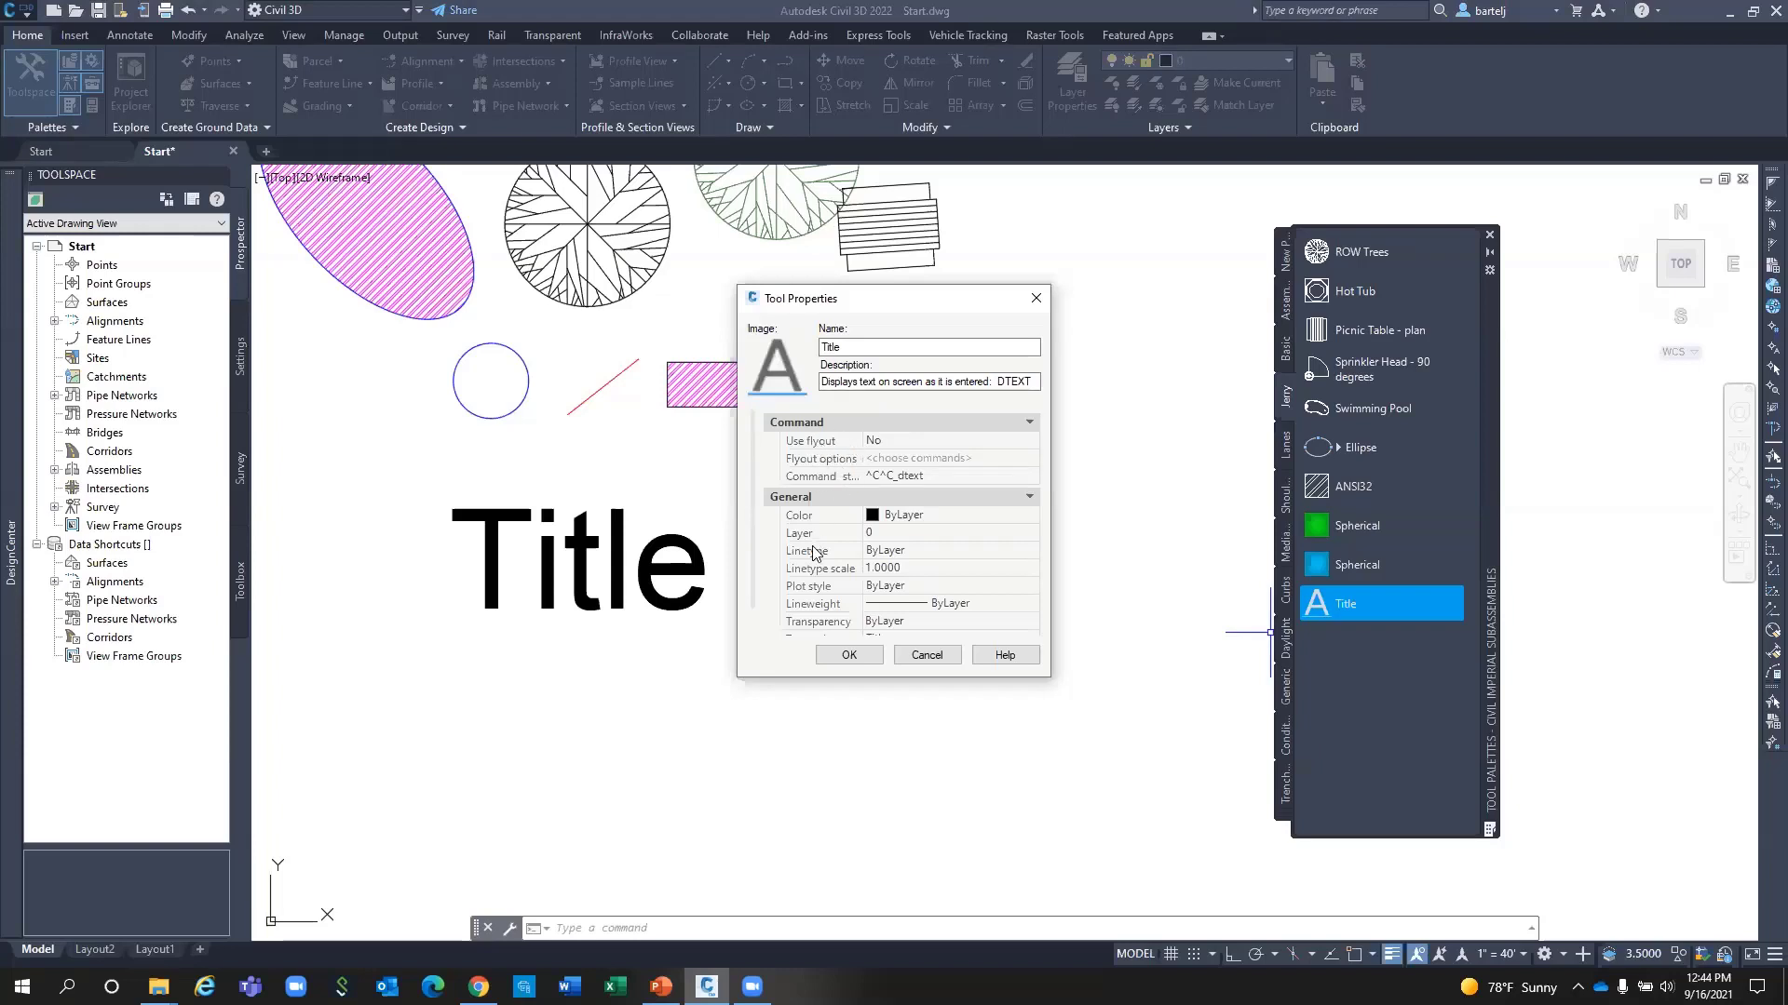
{"action": "scroll", "coordinate": [813, 555], "scroll_direction": "down", "scroll_amount": 1}
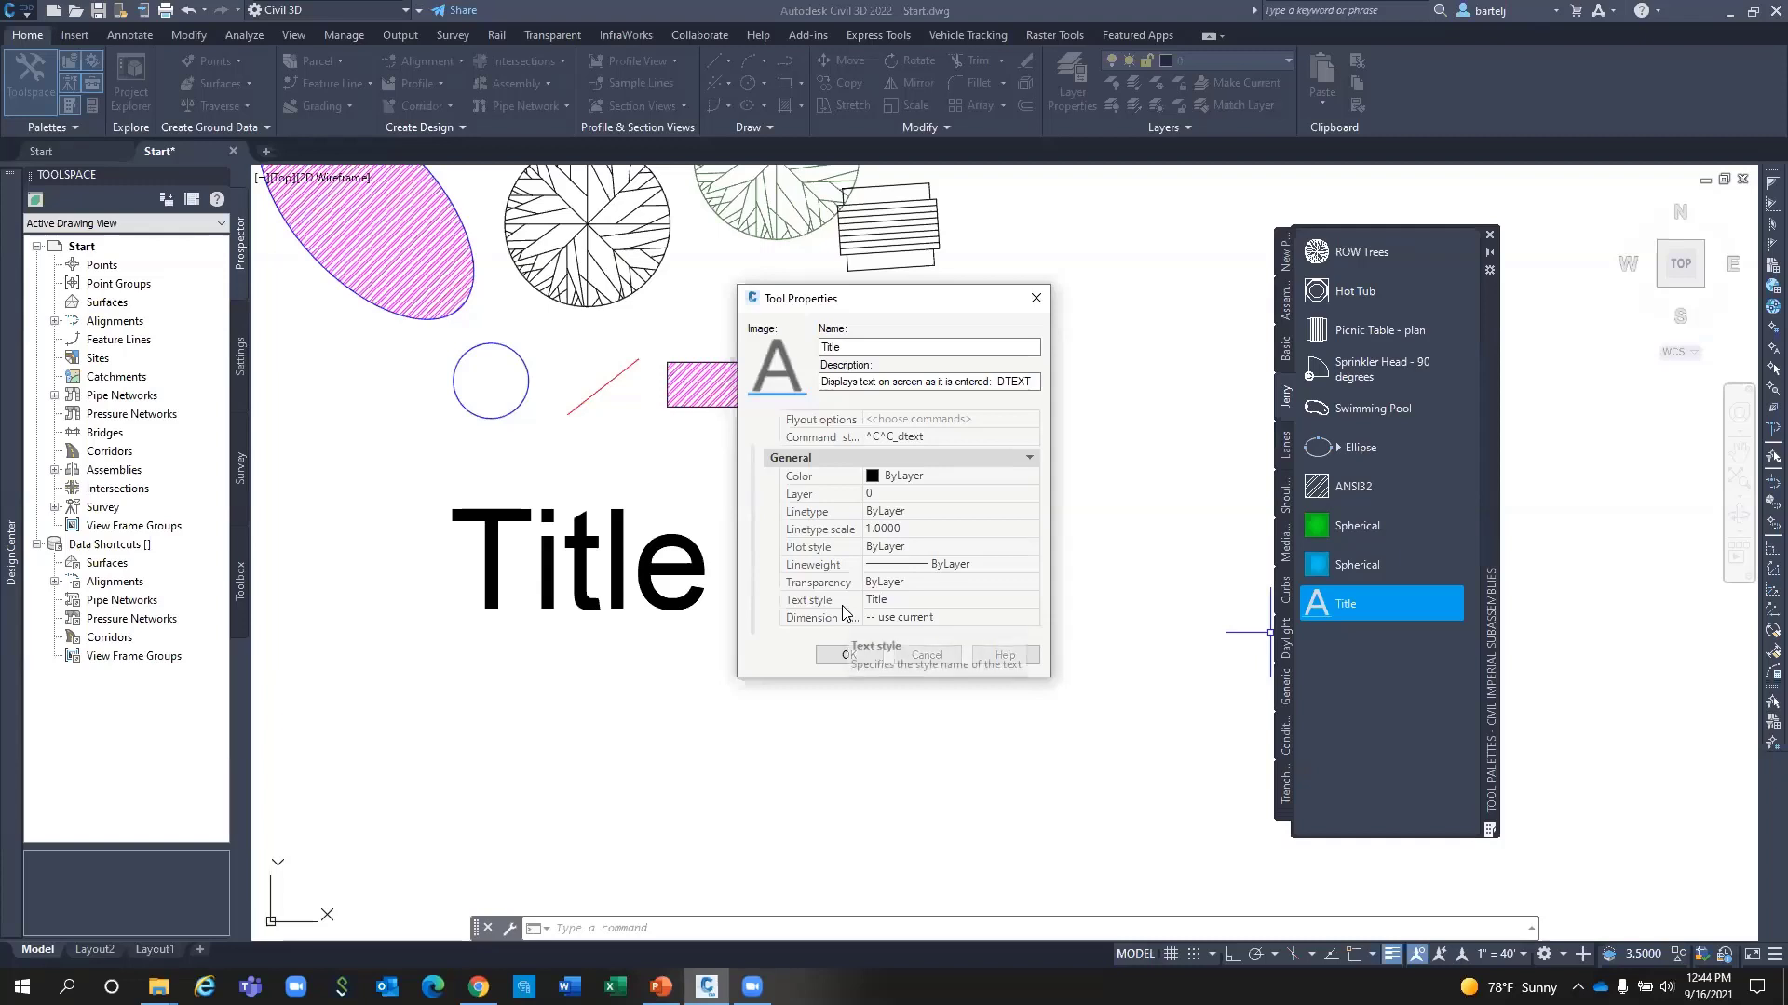
{"action": "scroll", "coordinate": [835, 589], "scroll_direction": "up", "scroll_amount": 1}
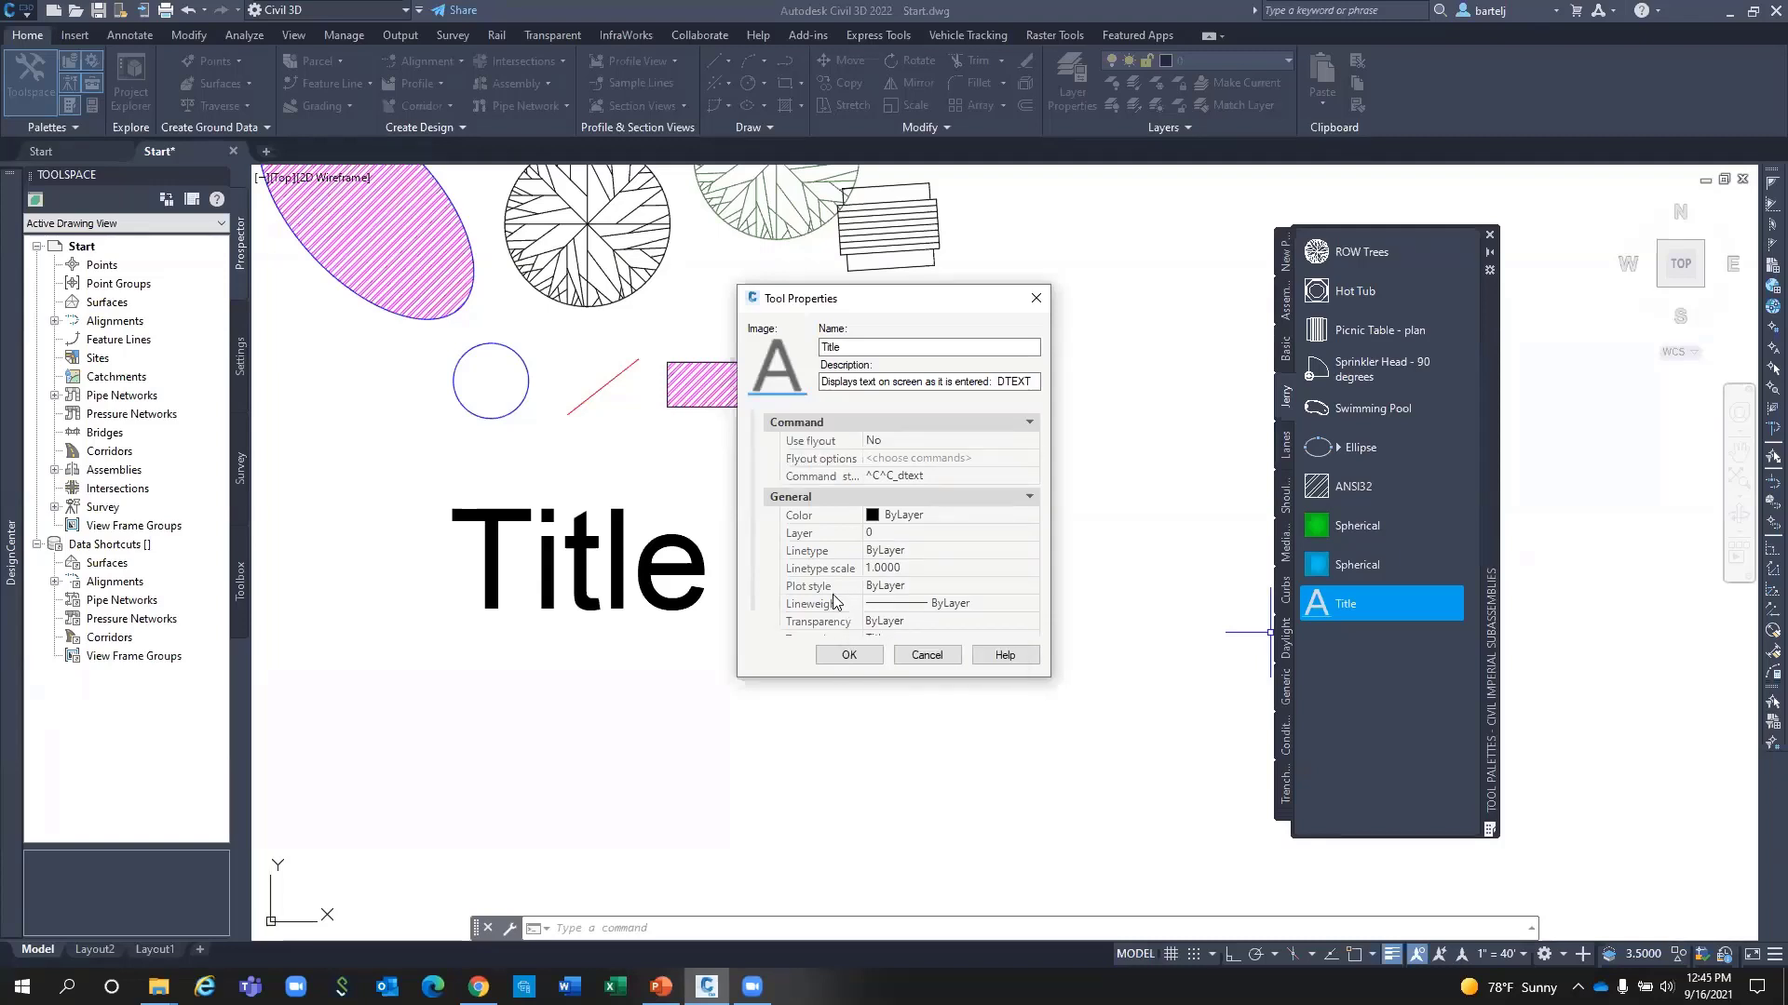
{"action": "left_click", "coordinate": [937, 476]}
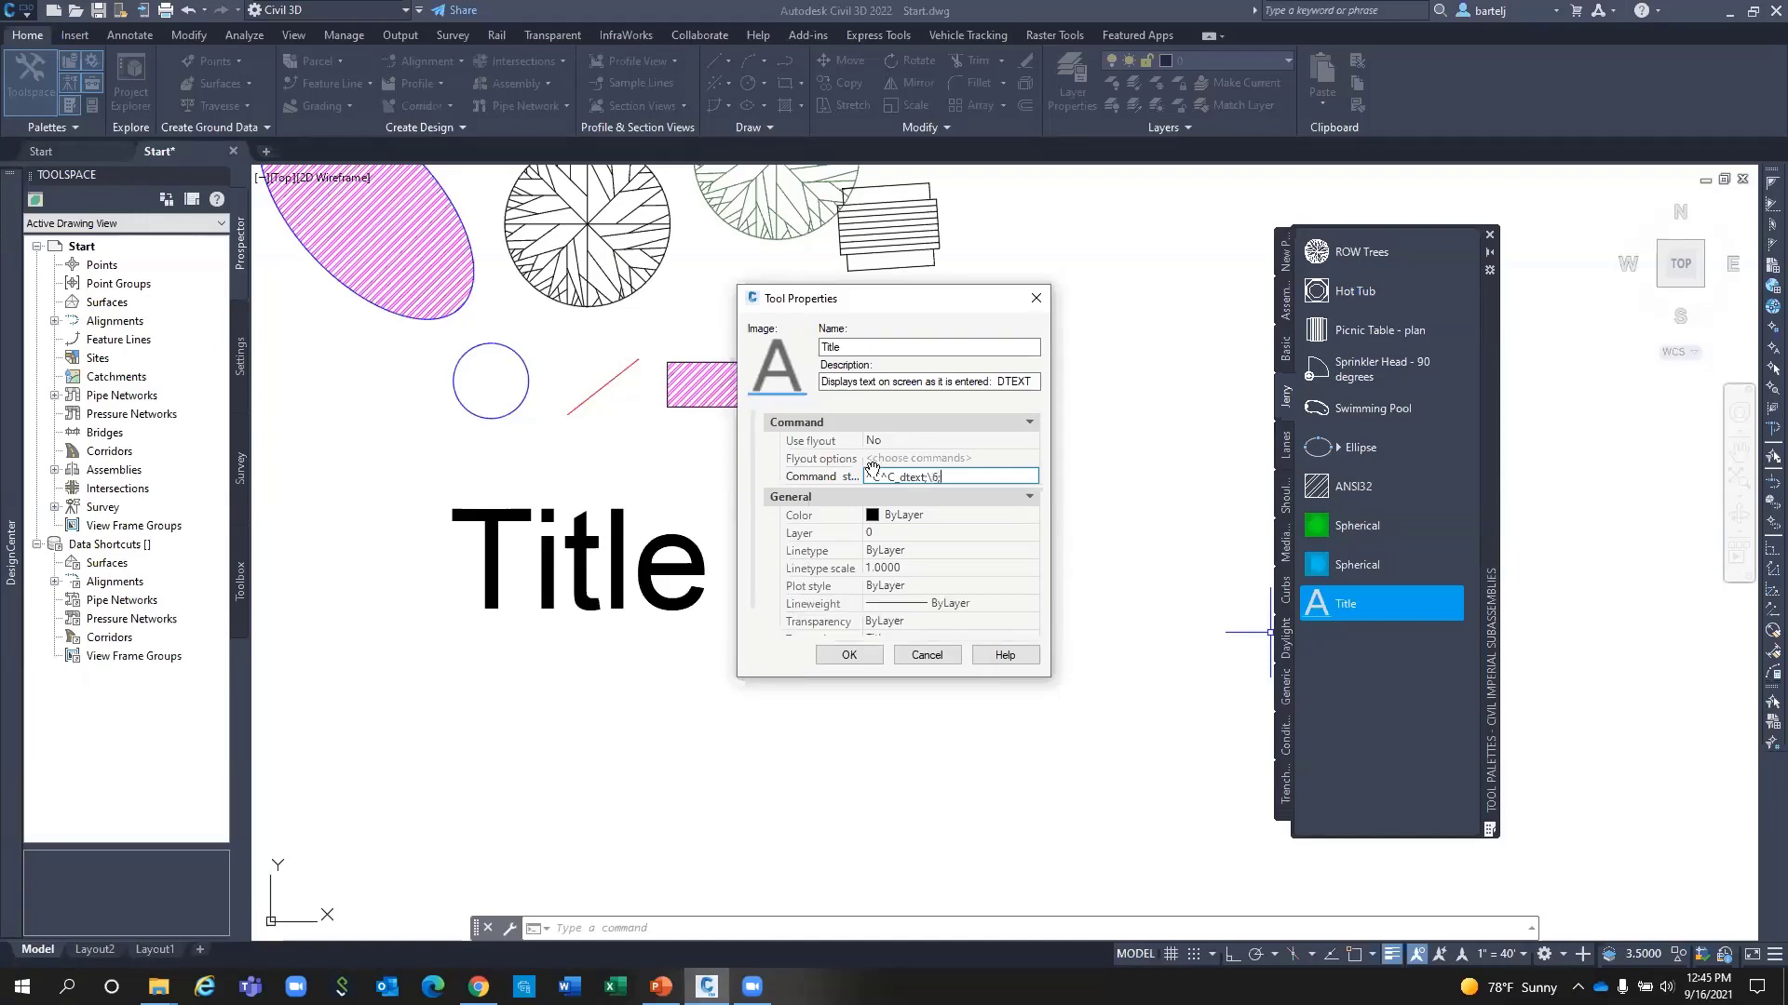
{"action": "left_click", "coordinate": [842, 654]}
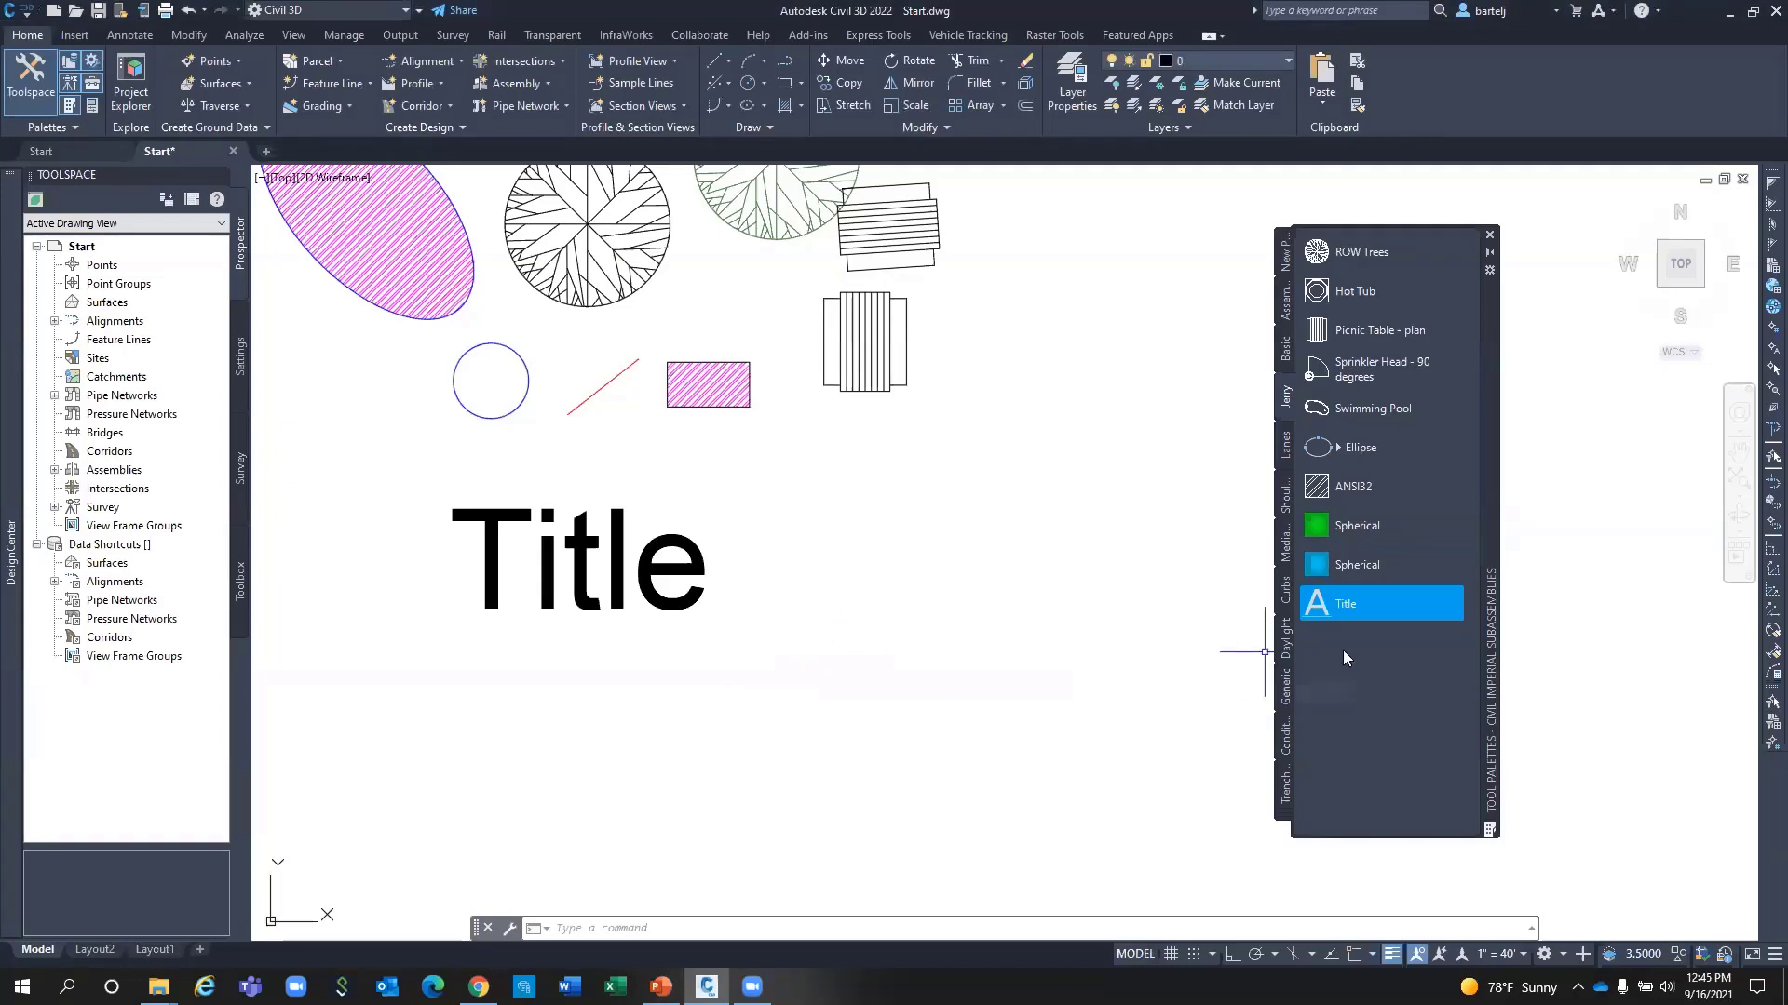
Place the text Exhibit A below the existing Title text with the Title tool, using the default rotation of 0.
{"action": "left_click", "coordinate": [1344, 602]}
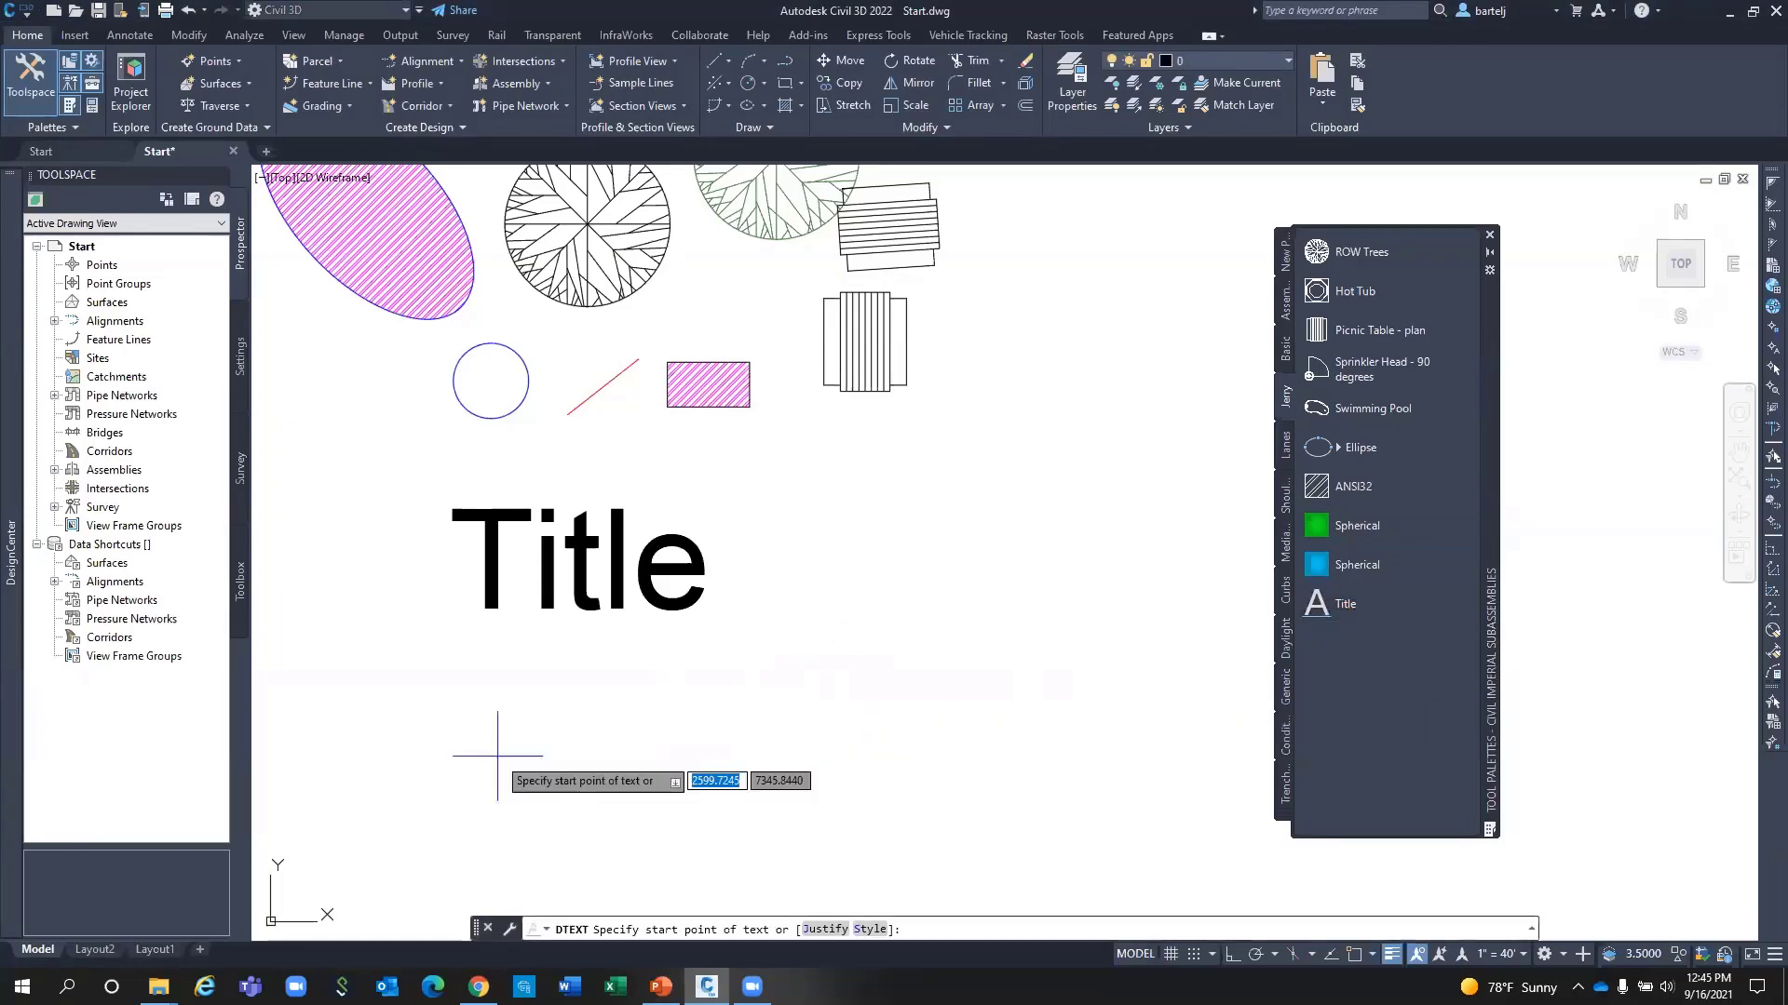
{"action": "left_click", "coordinate": [427, 801]}
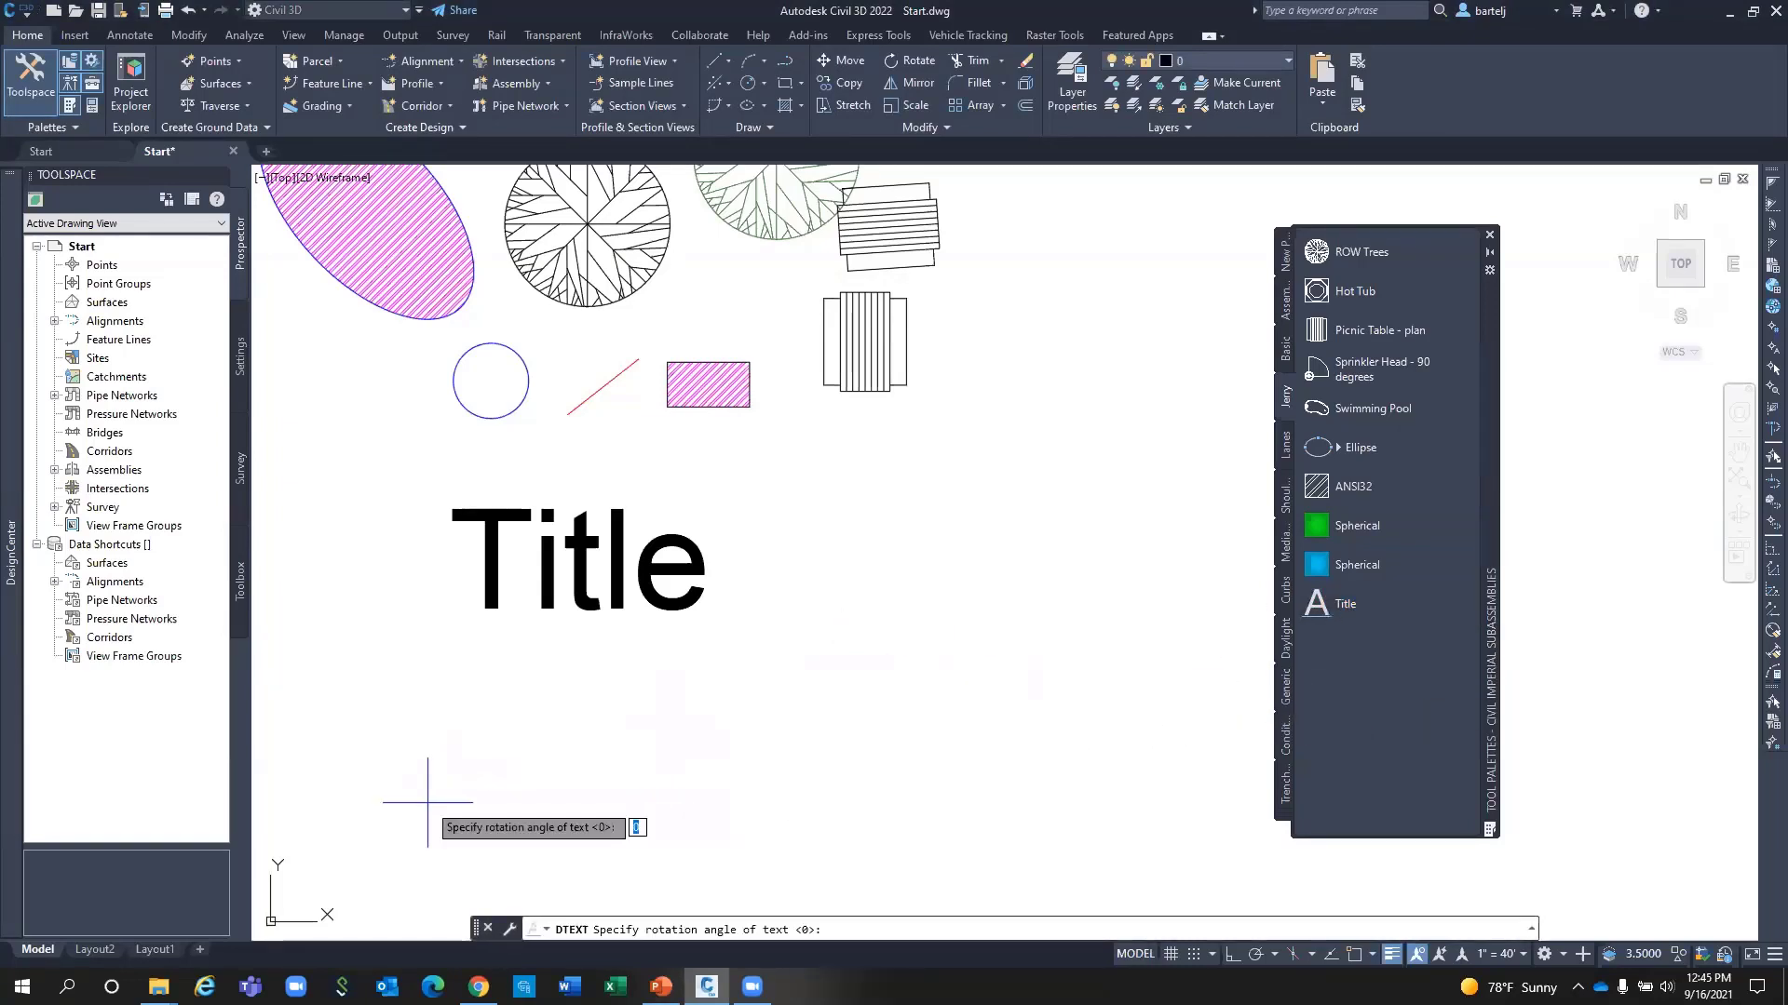
{"action": "key", "text": "Return"}
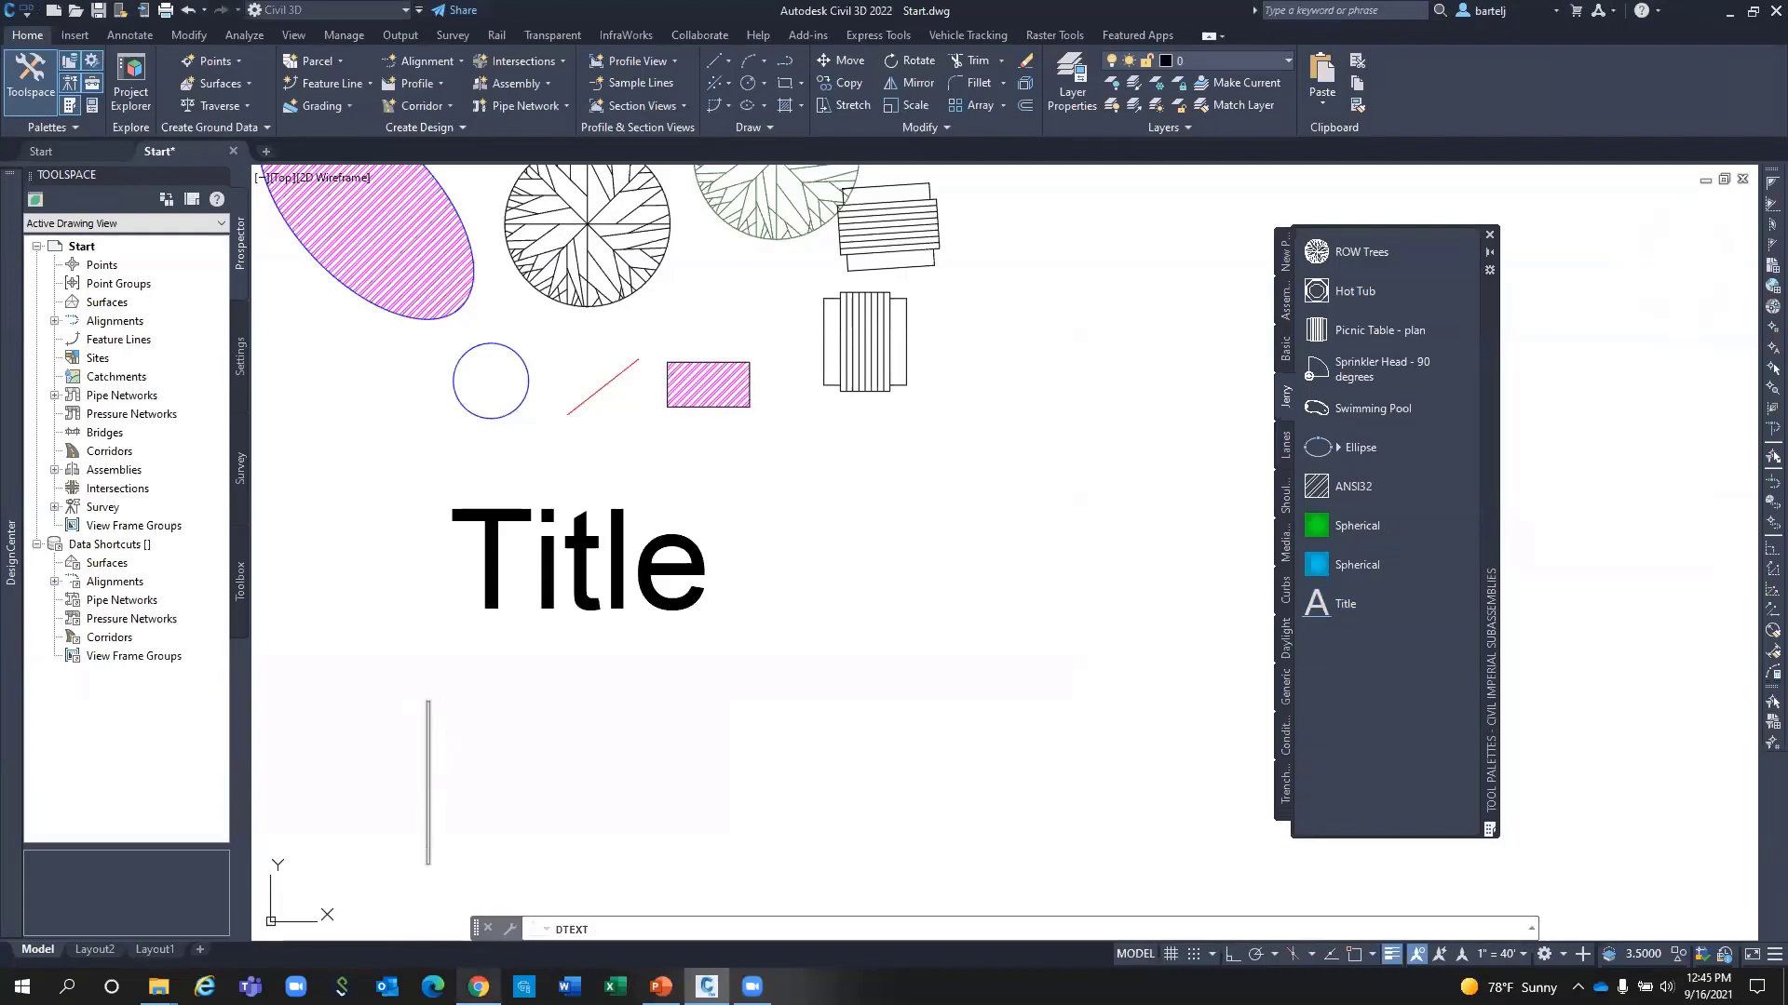
{"action": "mouse_move", "coordinate": [478, 986]}
{"action": "type", "text": "Exh"}
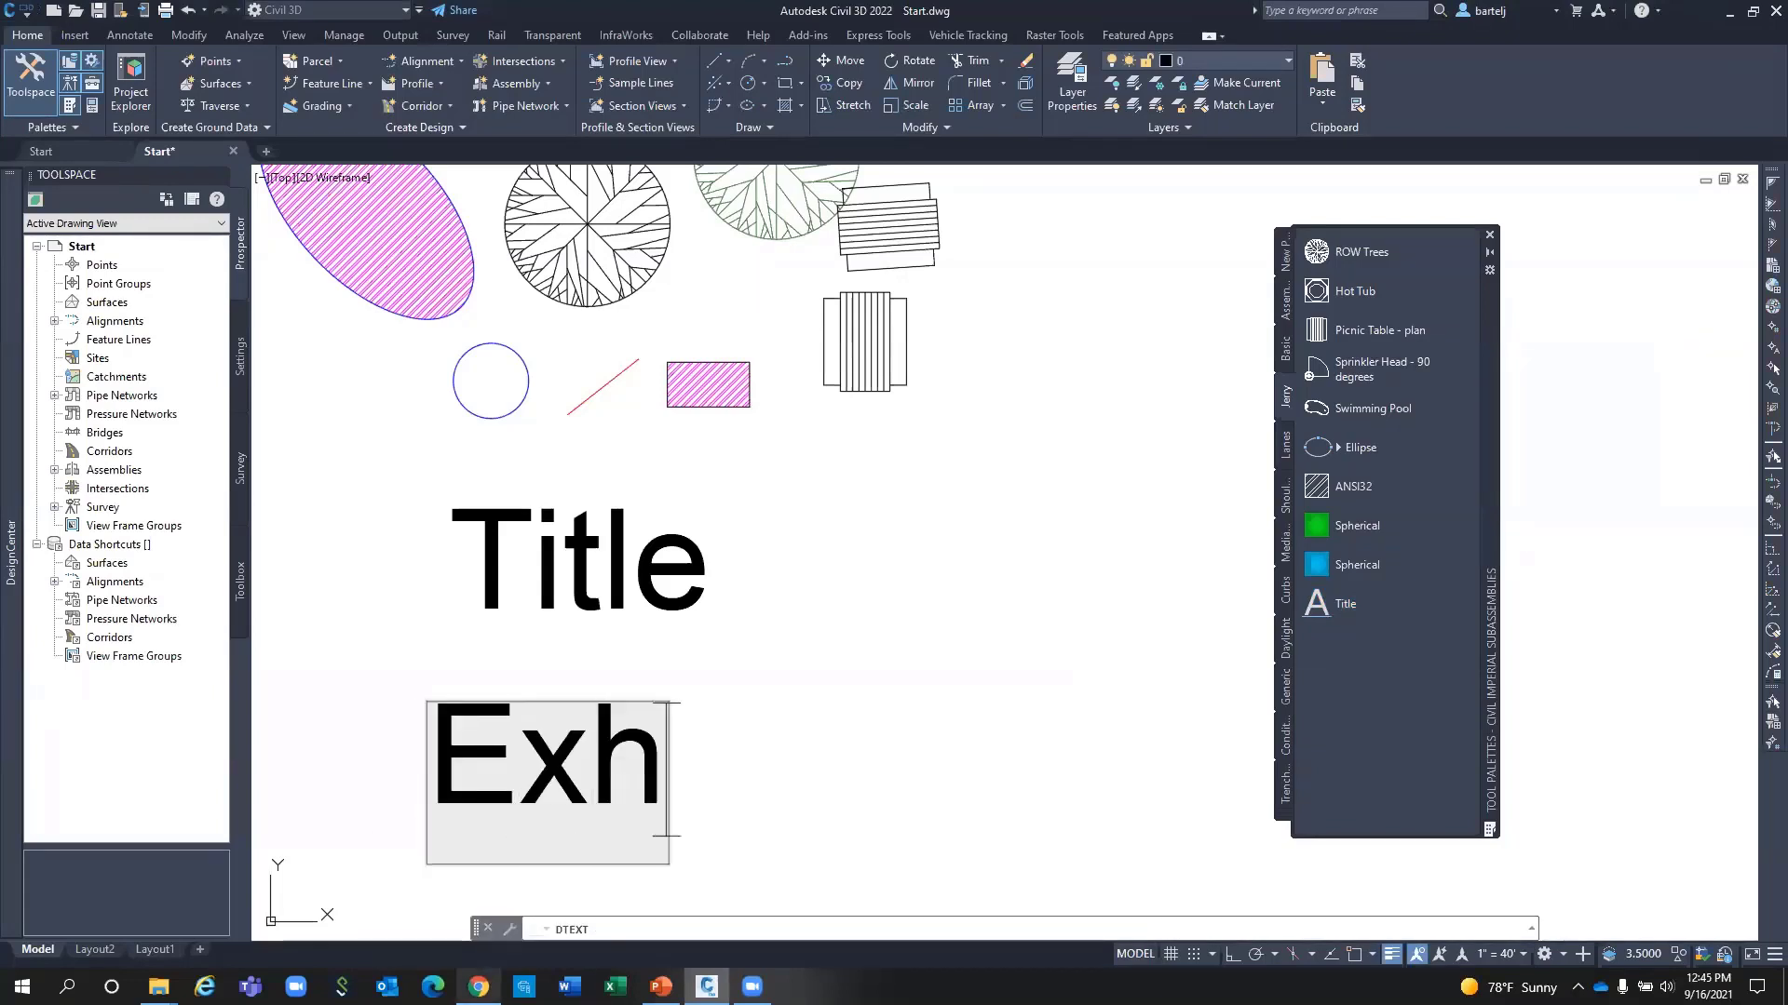
{"action": "type", "text": "ibit A"}
{"action": "key", "text": "Return"}
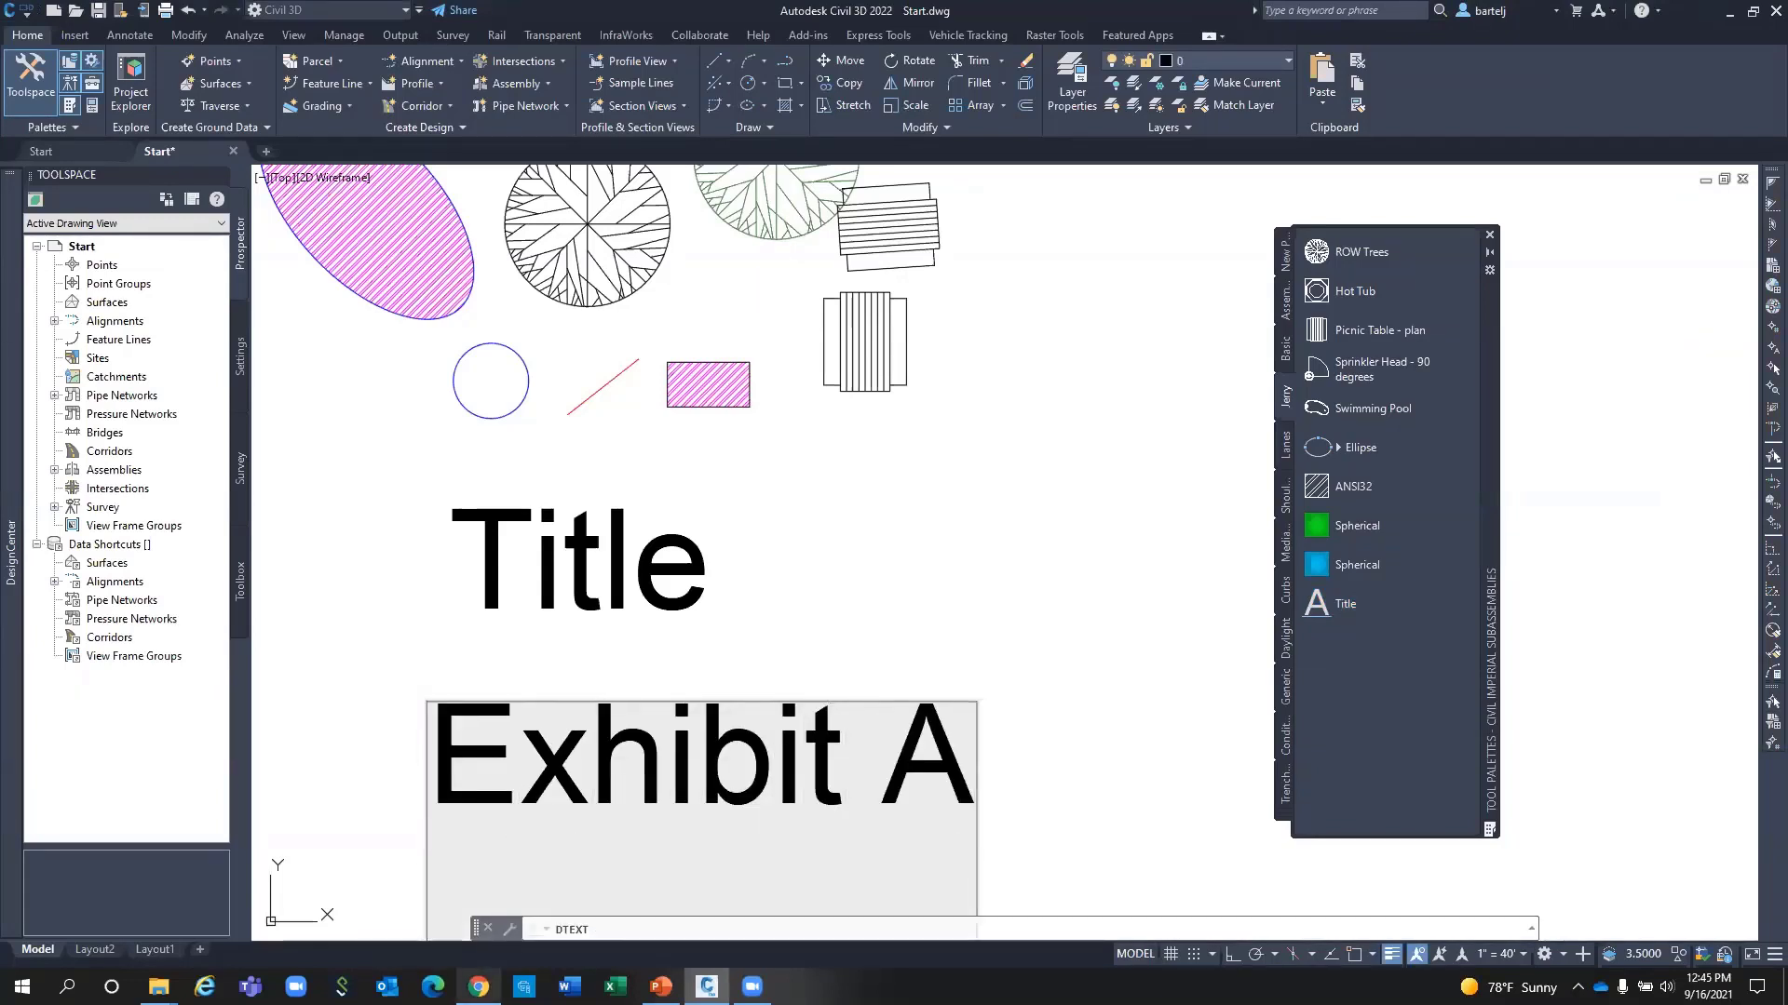
{"action": "key", "text": "Return"}
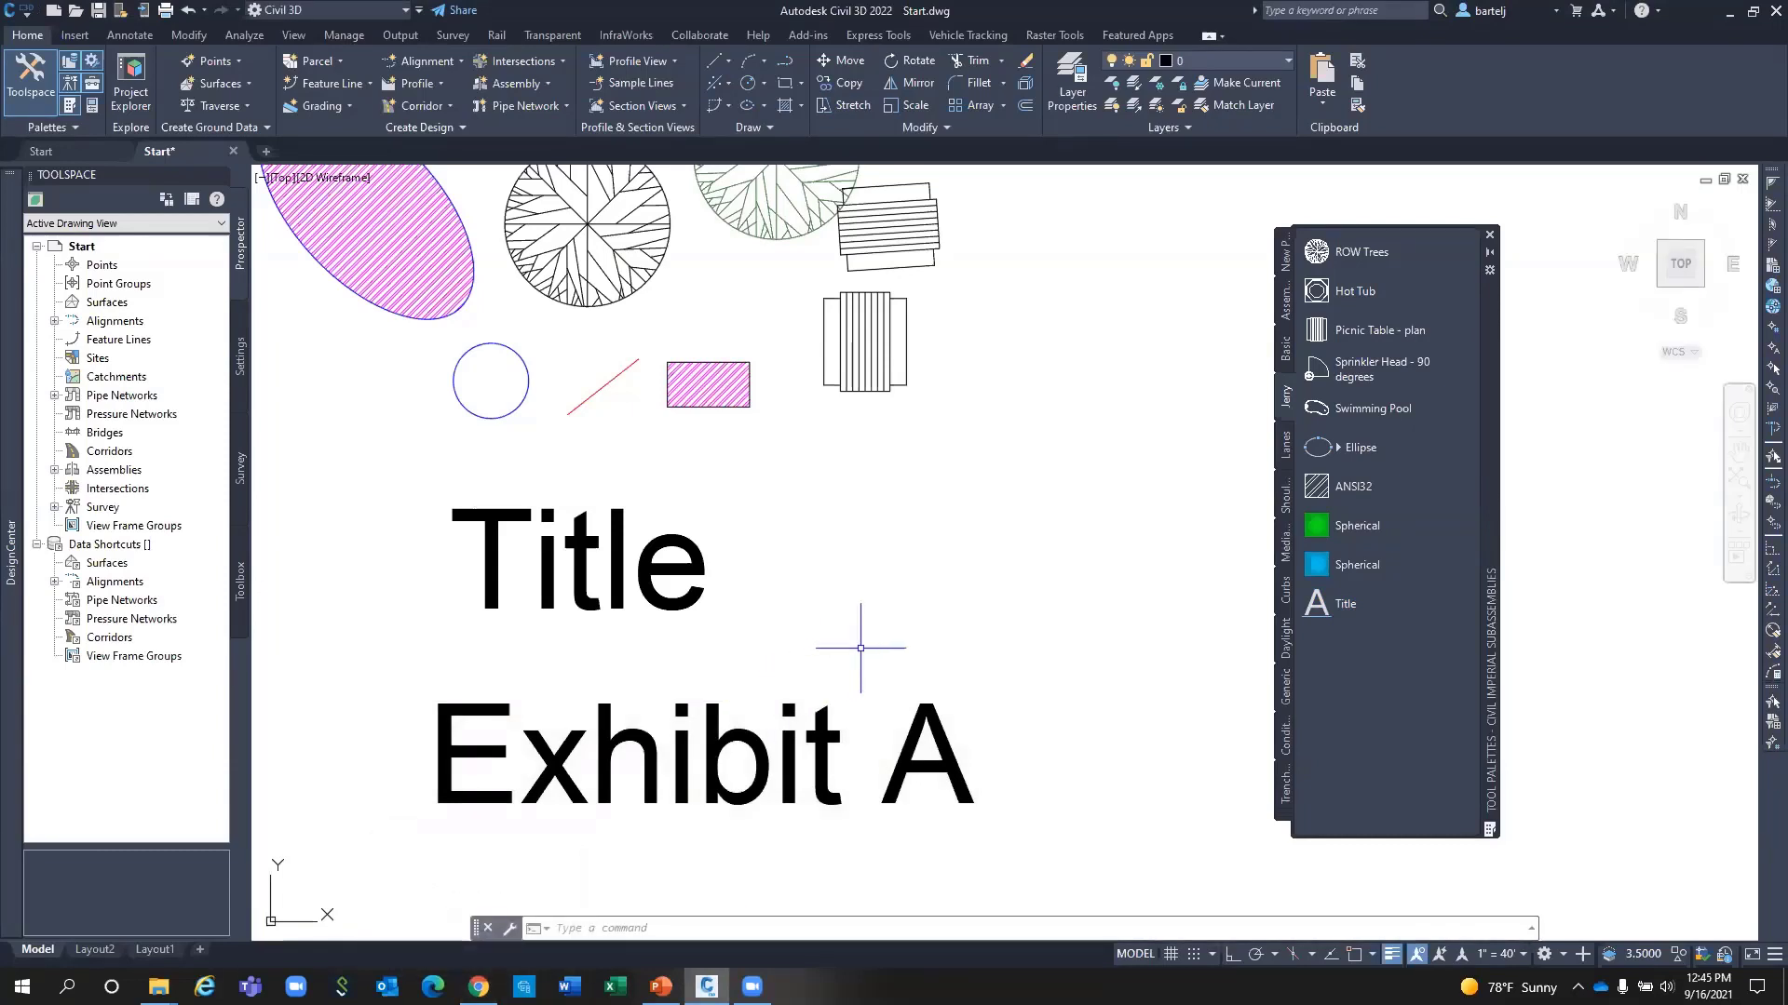
Search the customizable commands for plot and add the CIVIL Plot command to the palette below the Title tool.
{"action": "right_click", "coordinate": [1323, 655]}
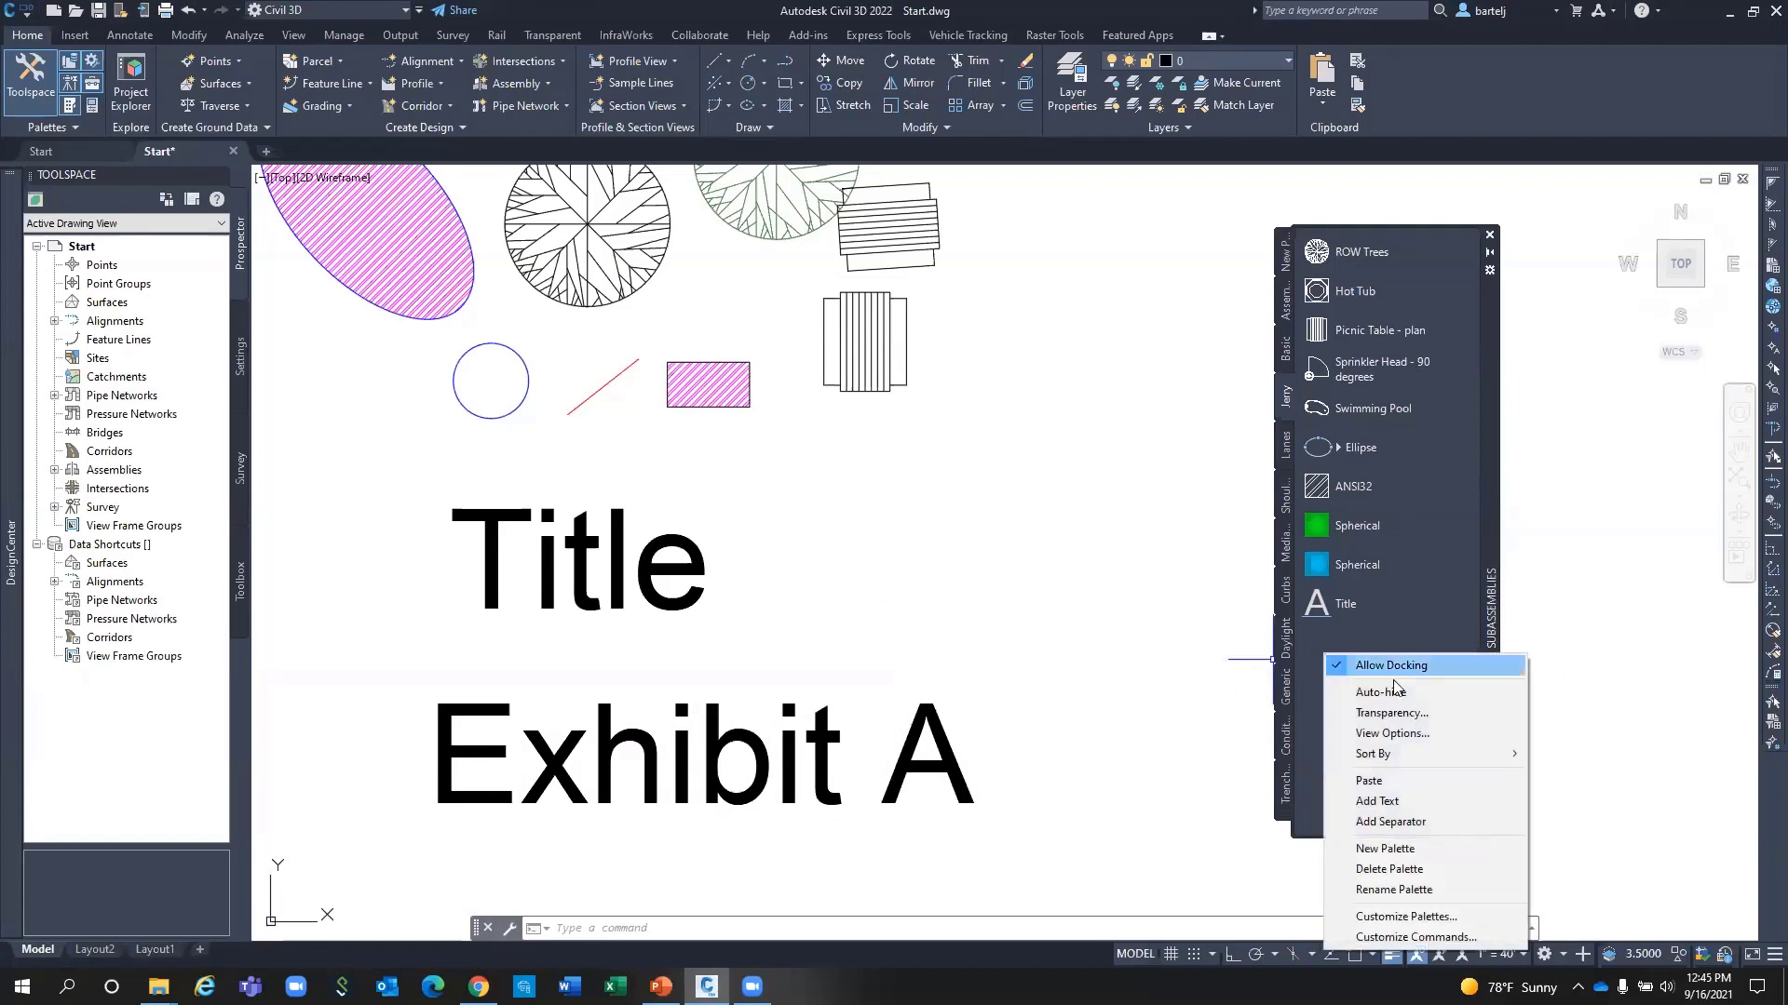
{"action": "left_click", "coordinate": [1404, 938]}
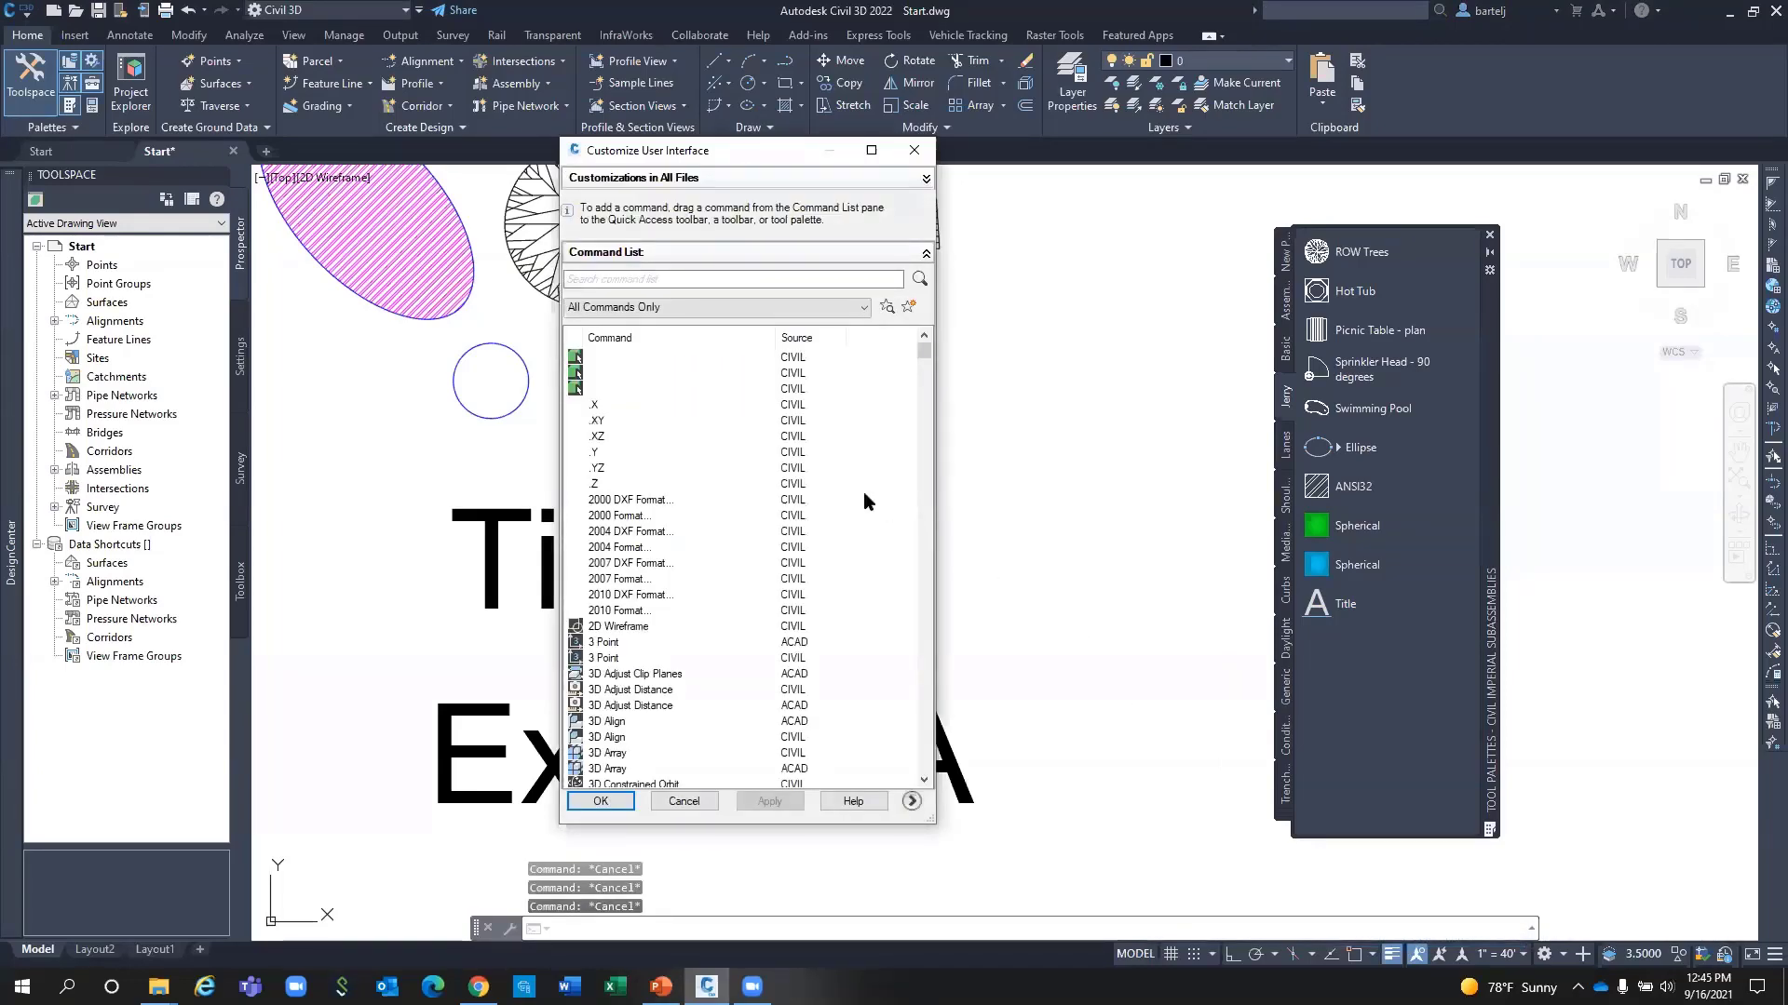
{"action": "left_click_drag", "start_coordinate": [923, 354], "coordinate": [923, 578]}
{"action": "left_click_drag", "start_coordinate": [918, 585], "coordinate": [922, 331]}
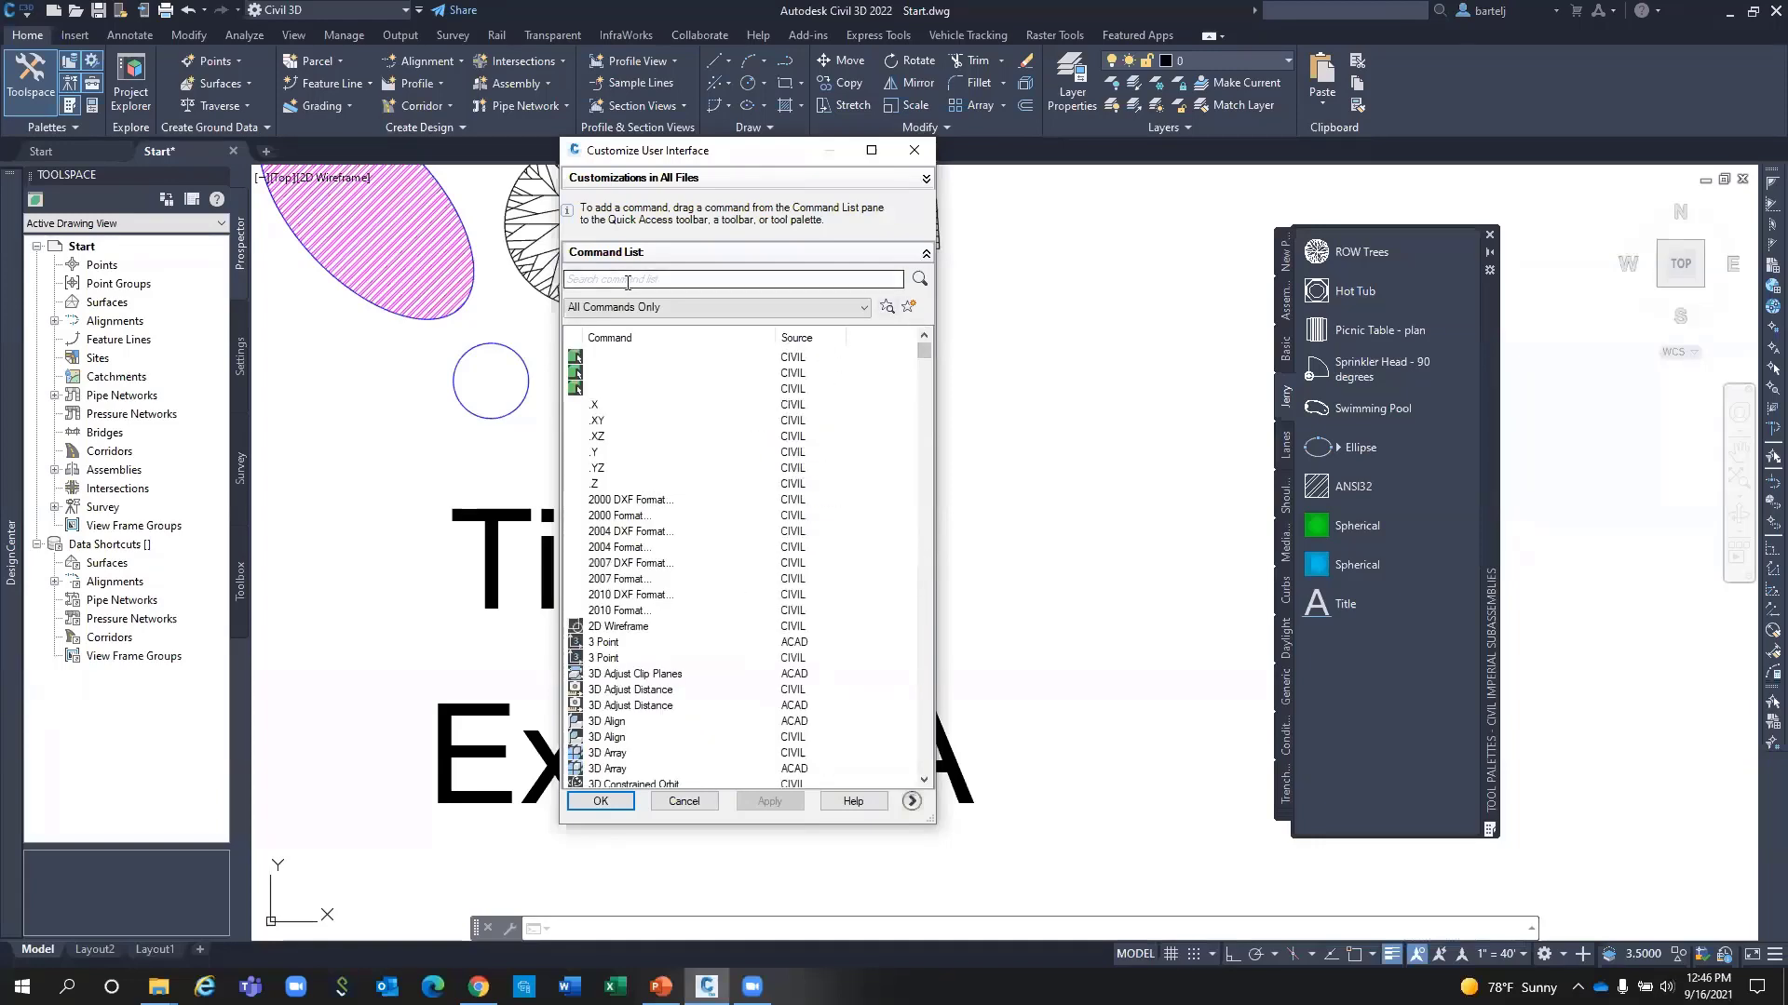
{"action": "left_click", "coordinate": [628, 280]}
{"action": "type", "text": "plot"}
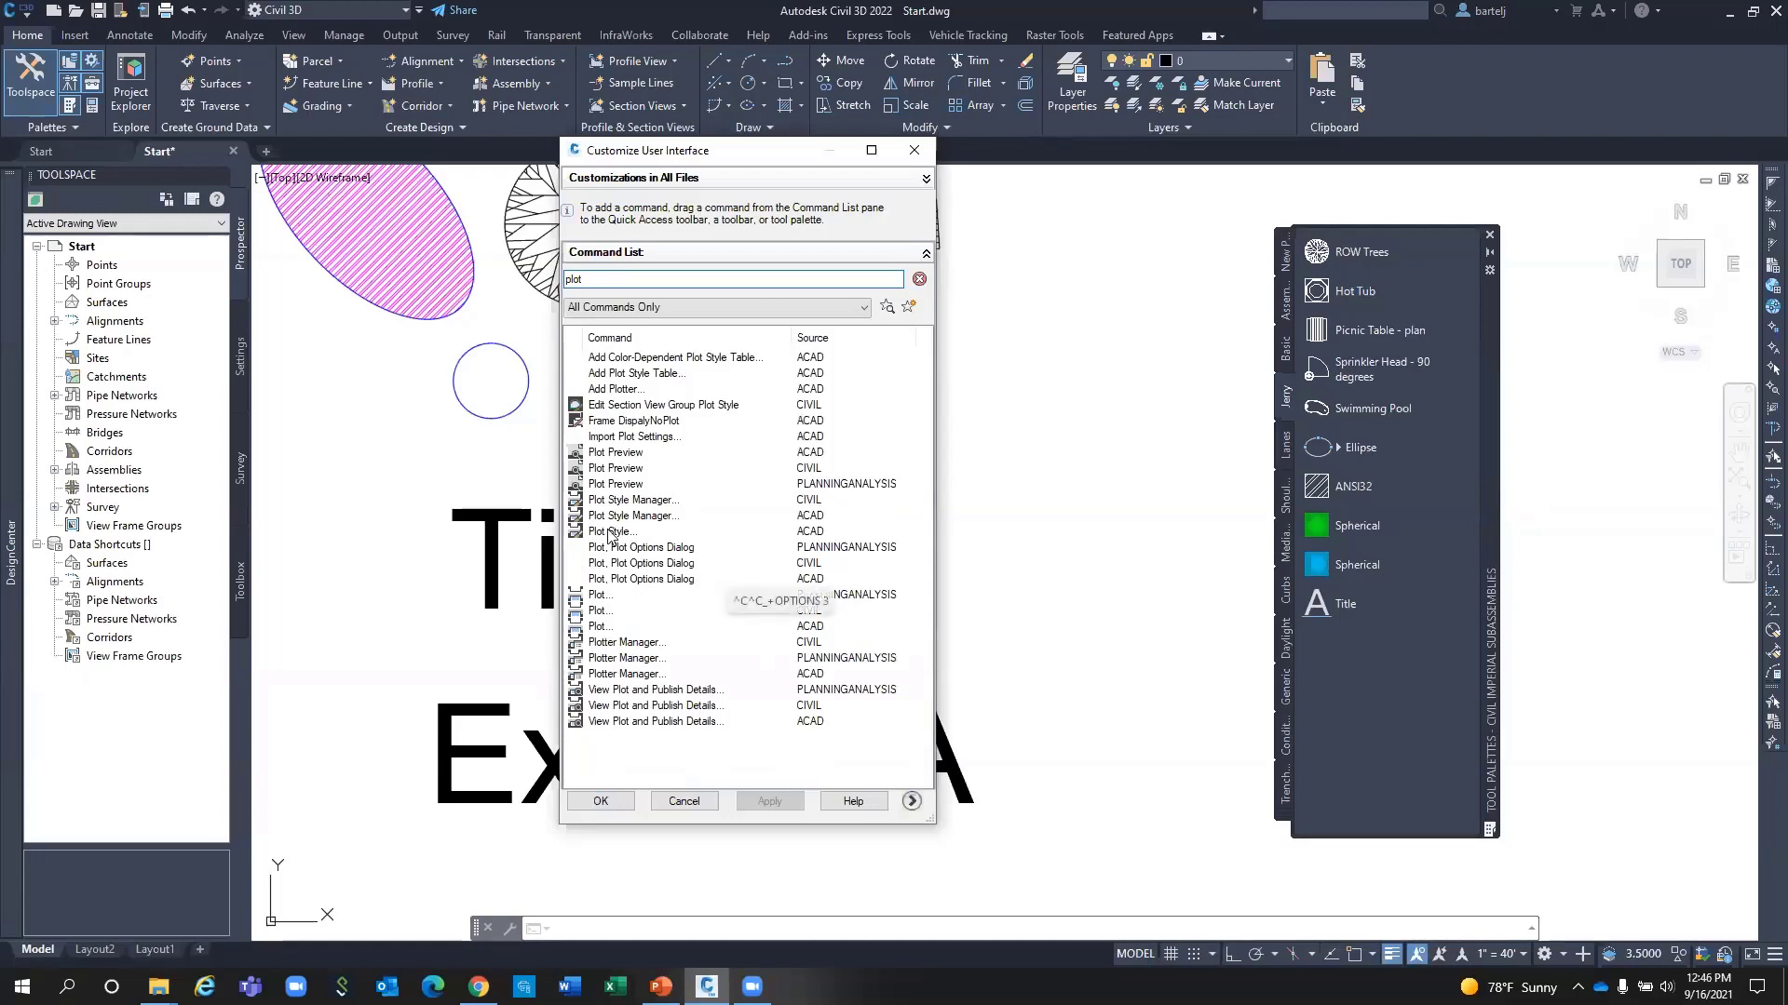
{"action": "left_click_drag", "start_coordinate": [587, 612], "coordinate": [1353, 697]}
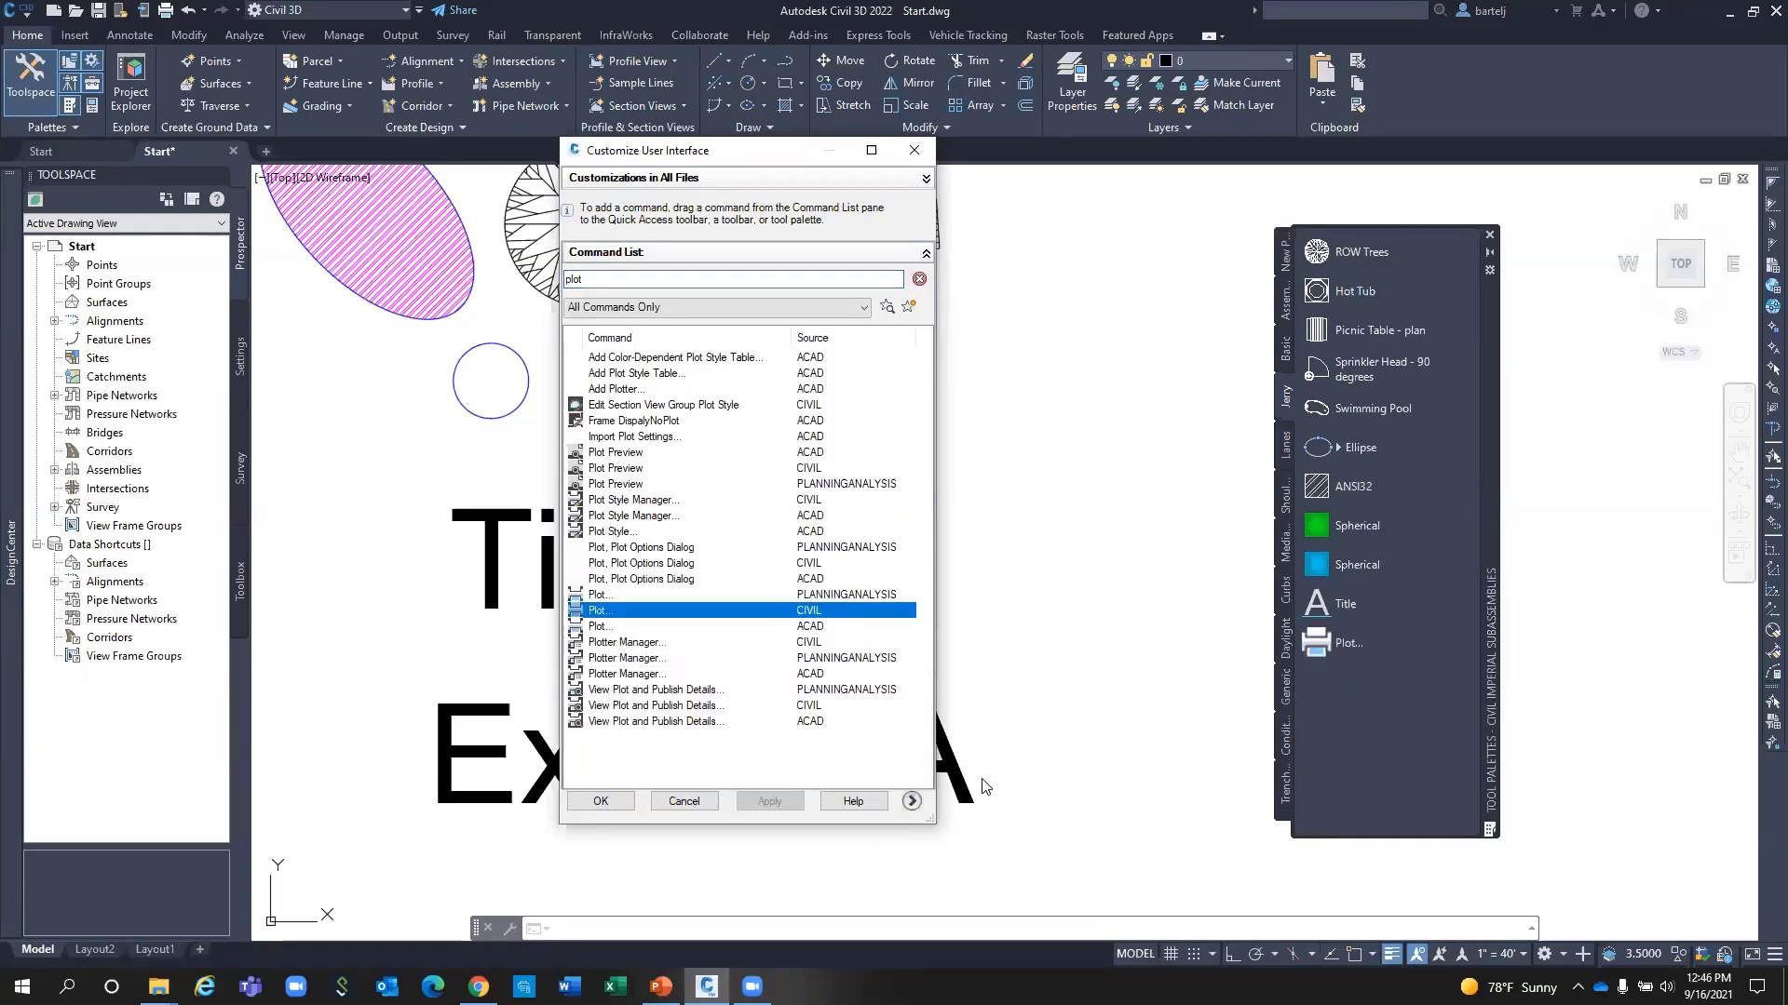
{"action": "left_click", "coordinate": [914, 150]}
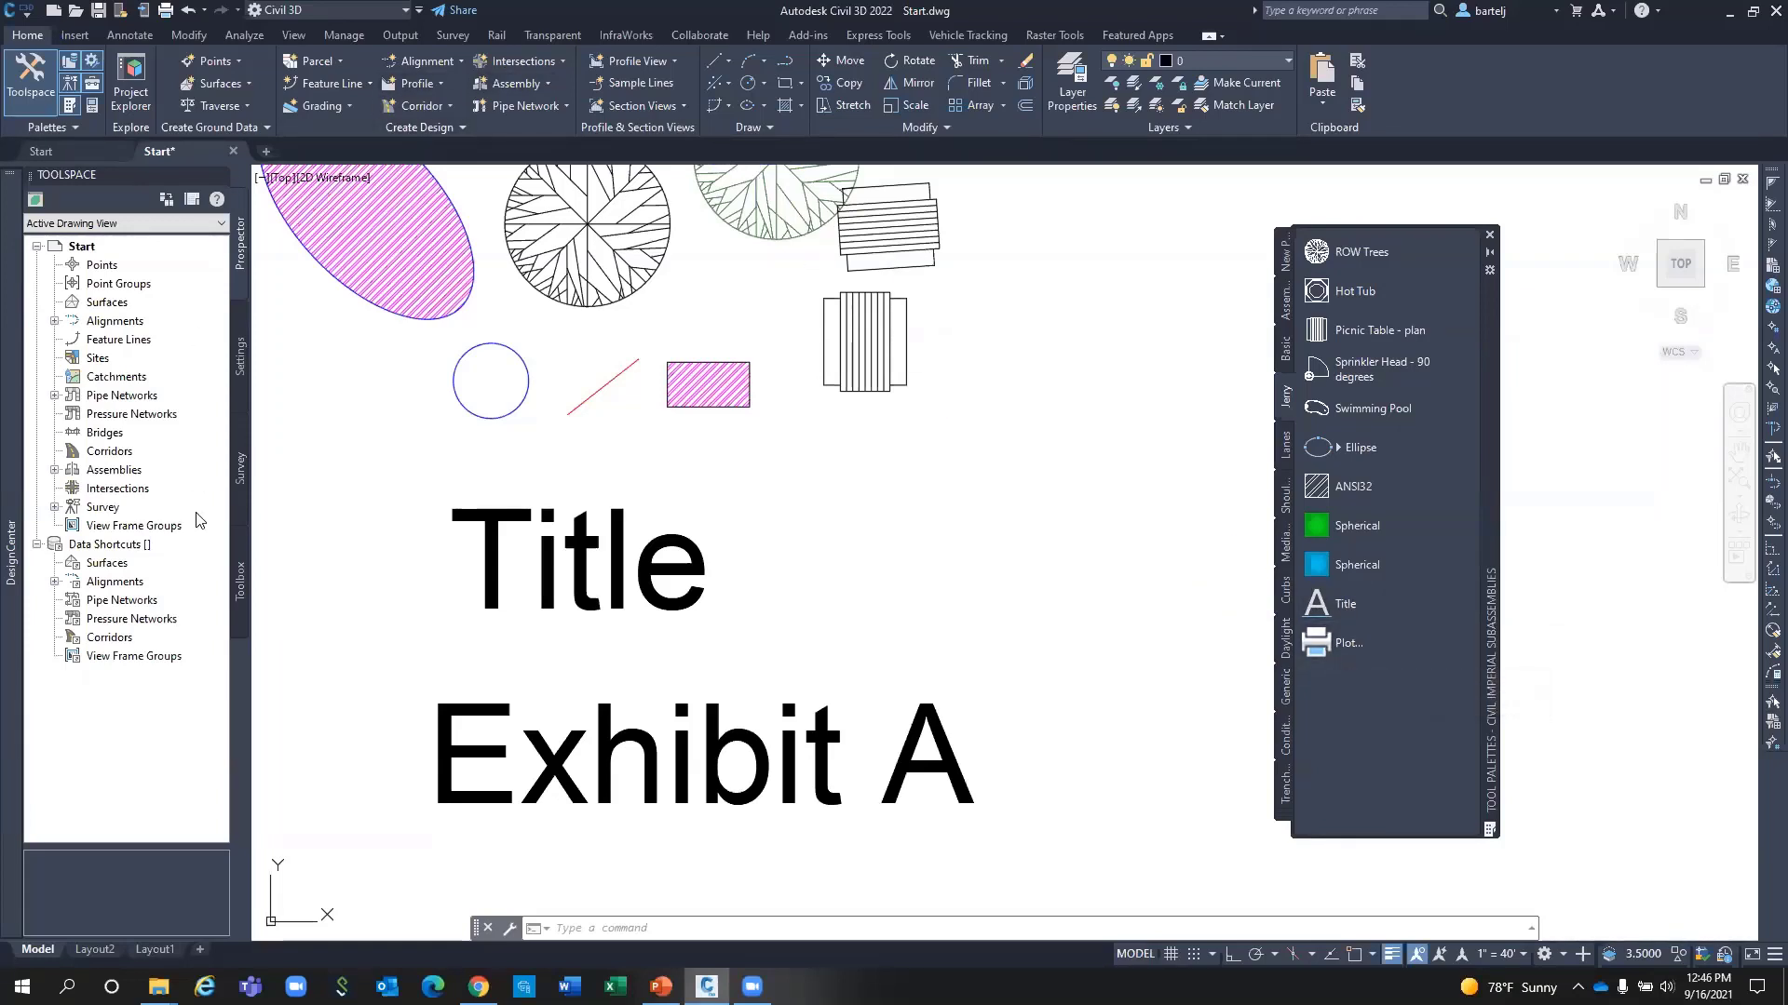
Add a text label reading Step X below the Plot tool on the palette.
{"action": "right_click", "coordinate": [1322, 700]}
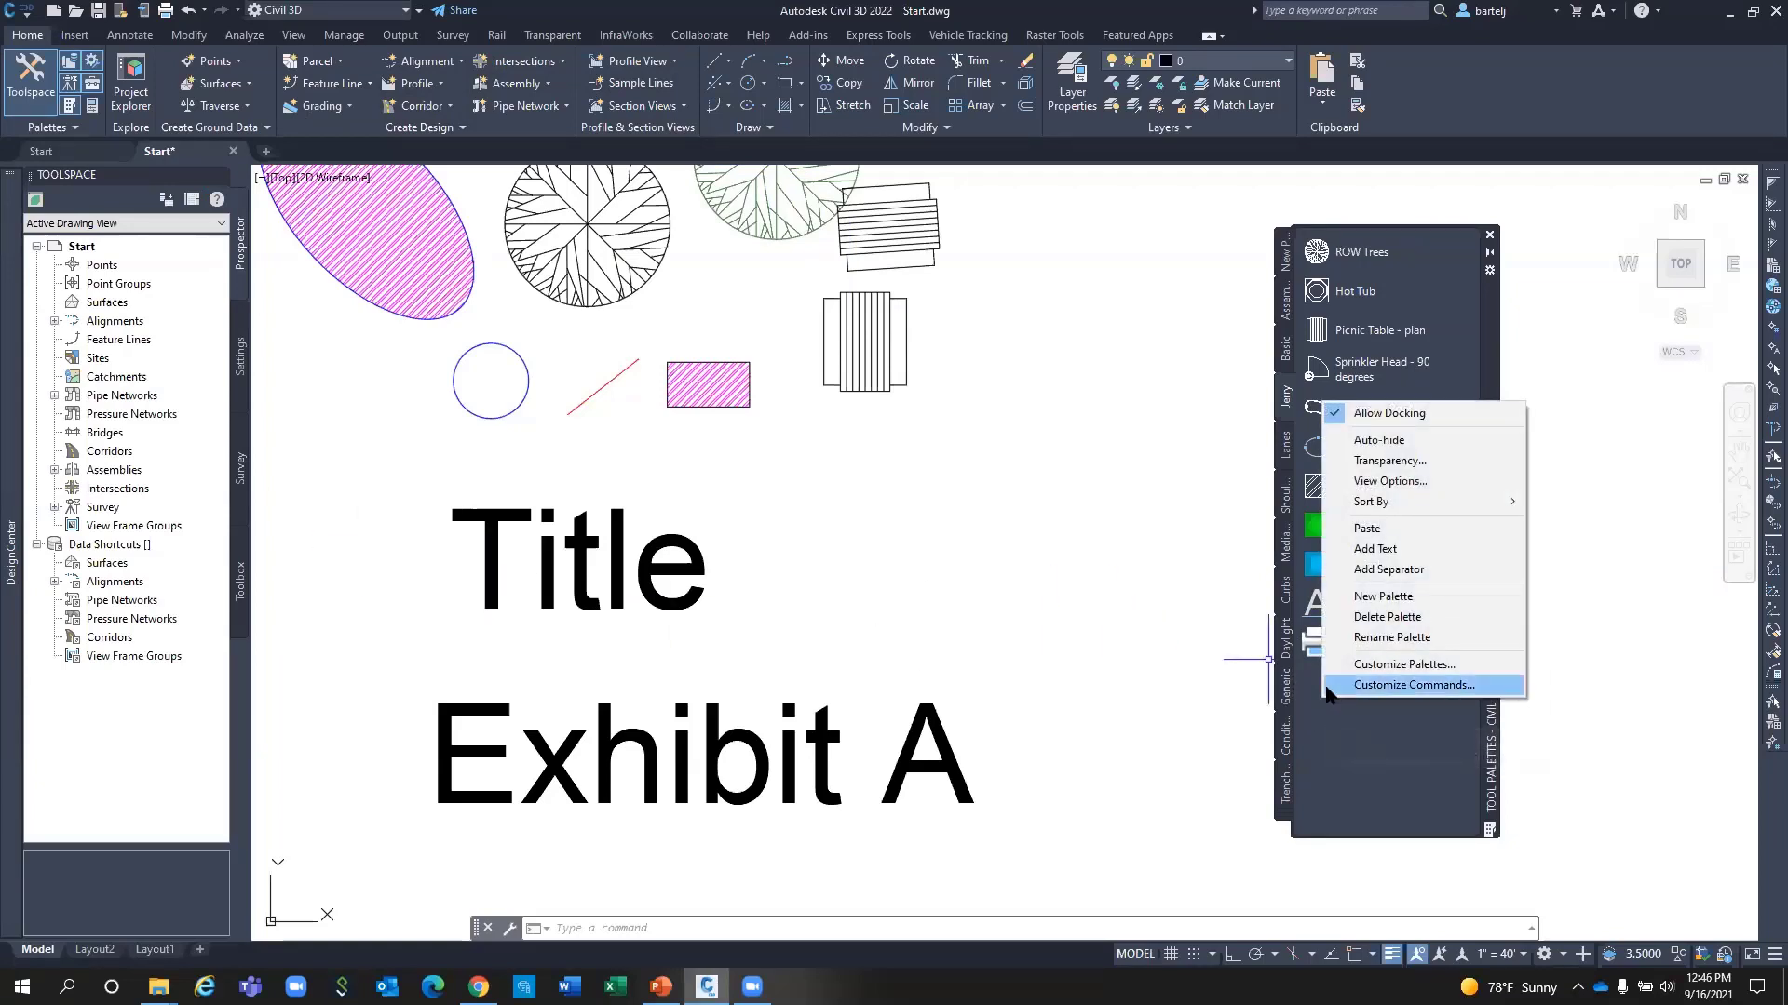
{"action": "left_click", "coordinate": [1395, 549]}
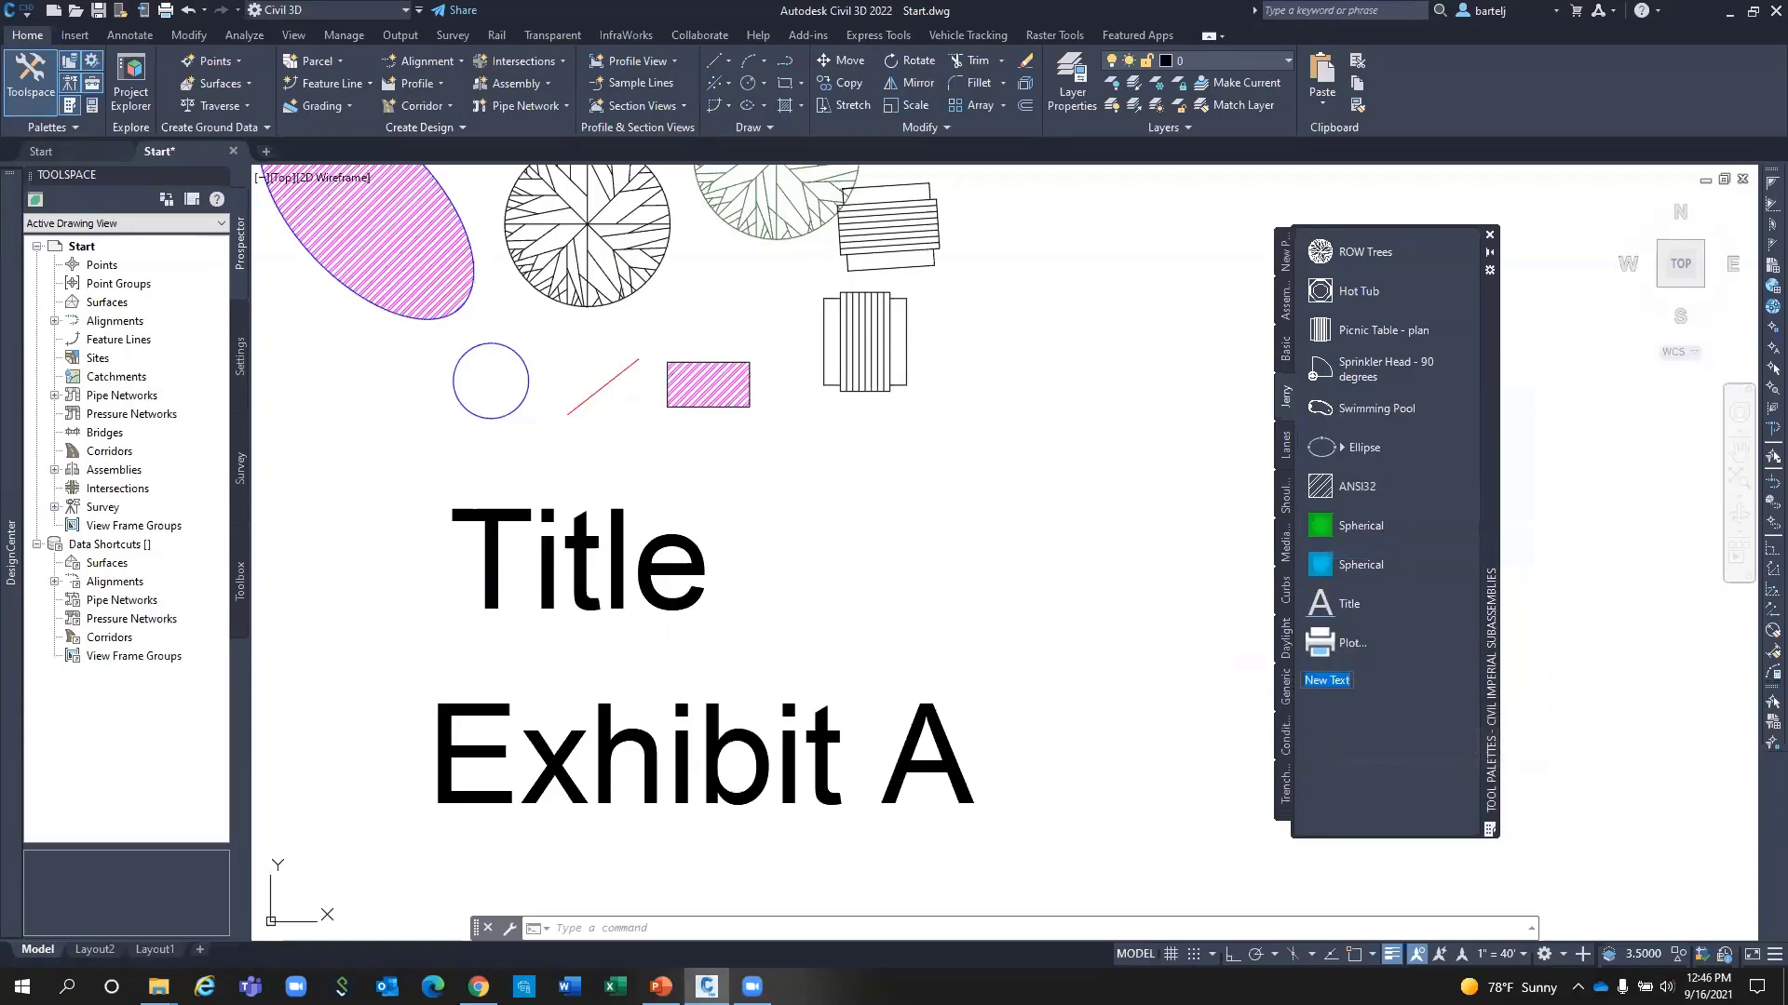
{"action": "type", "text": "Step X"}
{"action": "key", "text": "Return"}
Copy the Step X label and paste two more copies of it onto the palette.
{"action": "right_click", "coordinate": [1318, 680]}
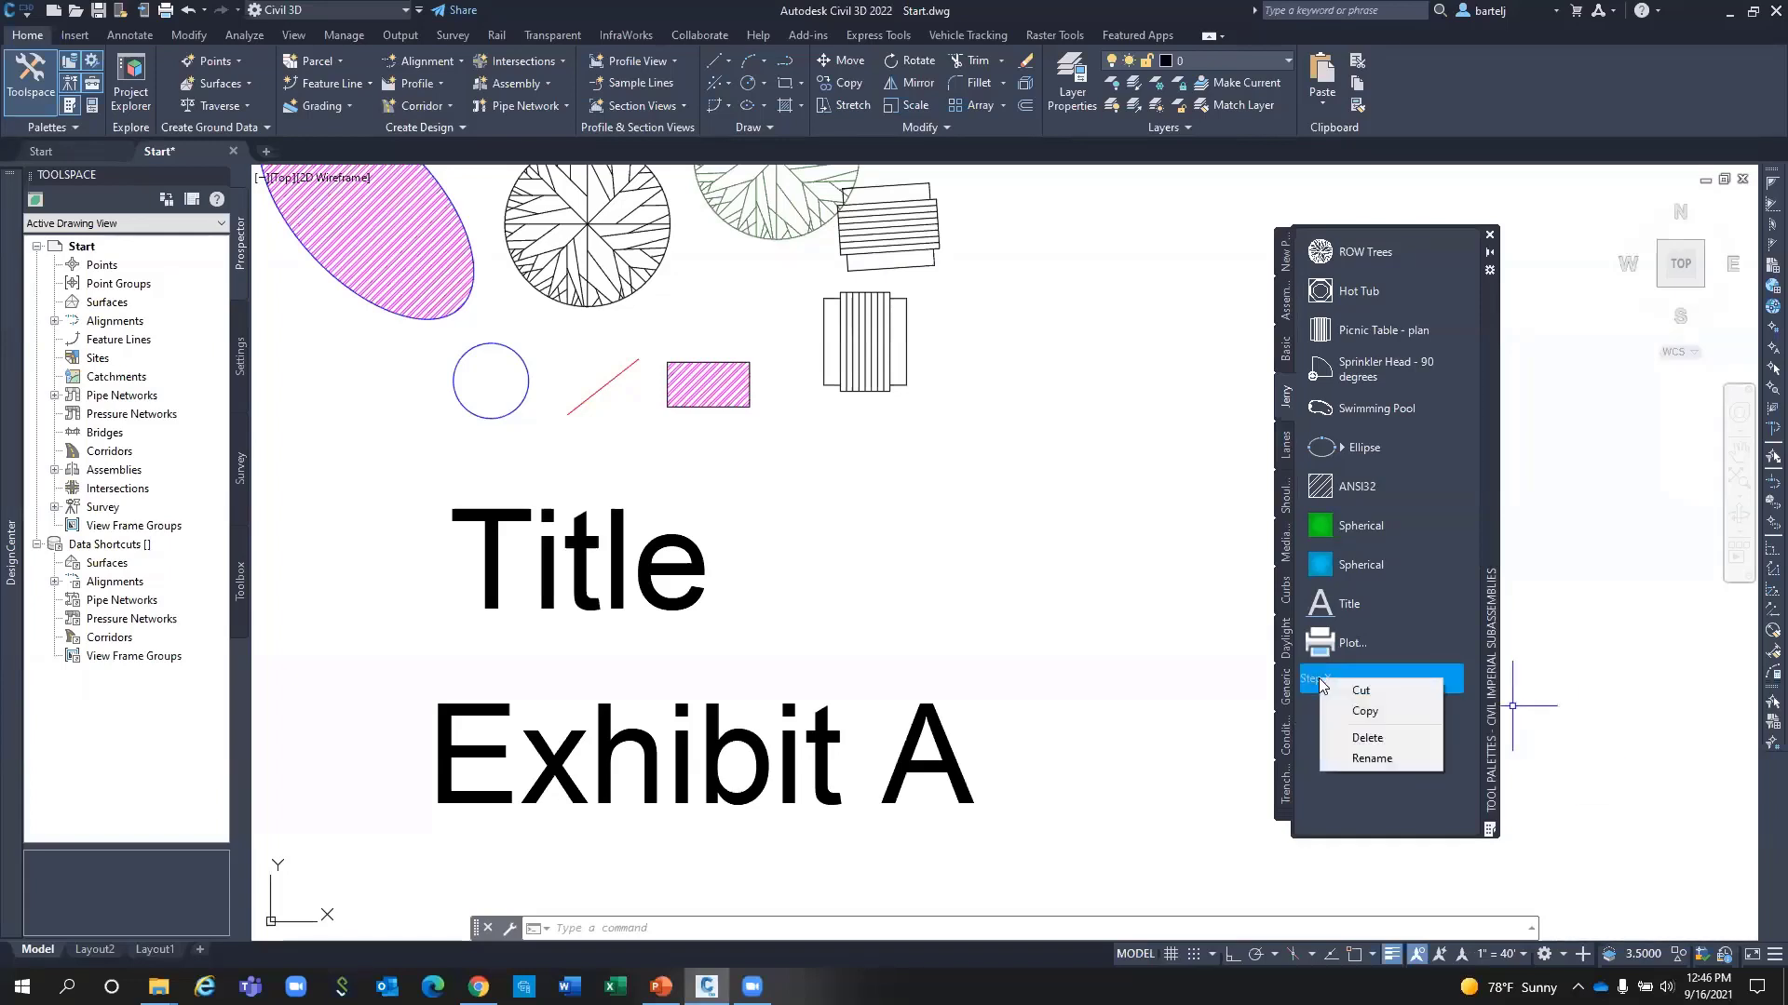
{"action": "left_click", "coordinate": [1346, 711]}
{"action": "right_click", "coordinate": [1329, 711]}
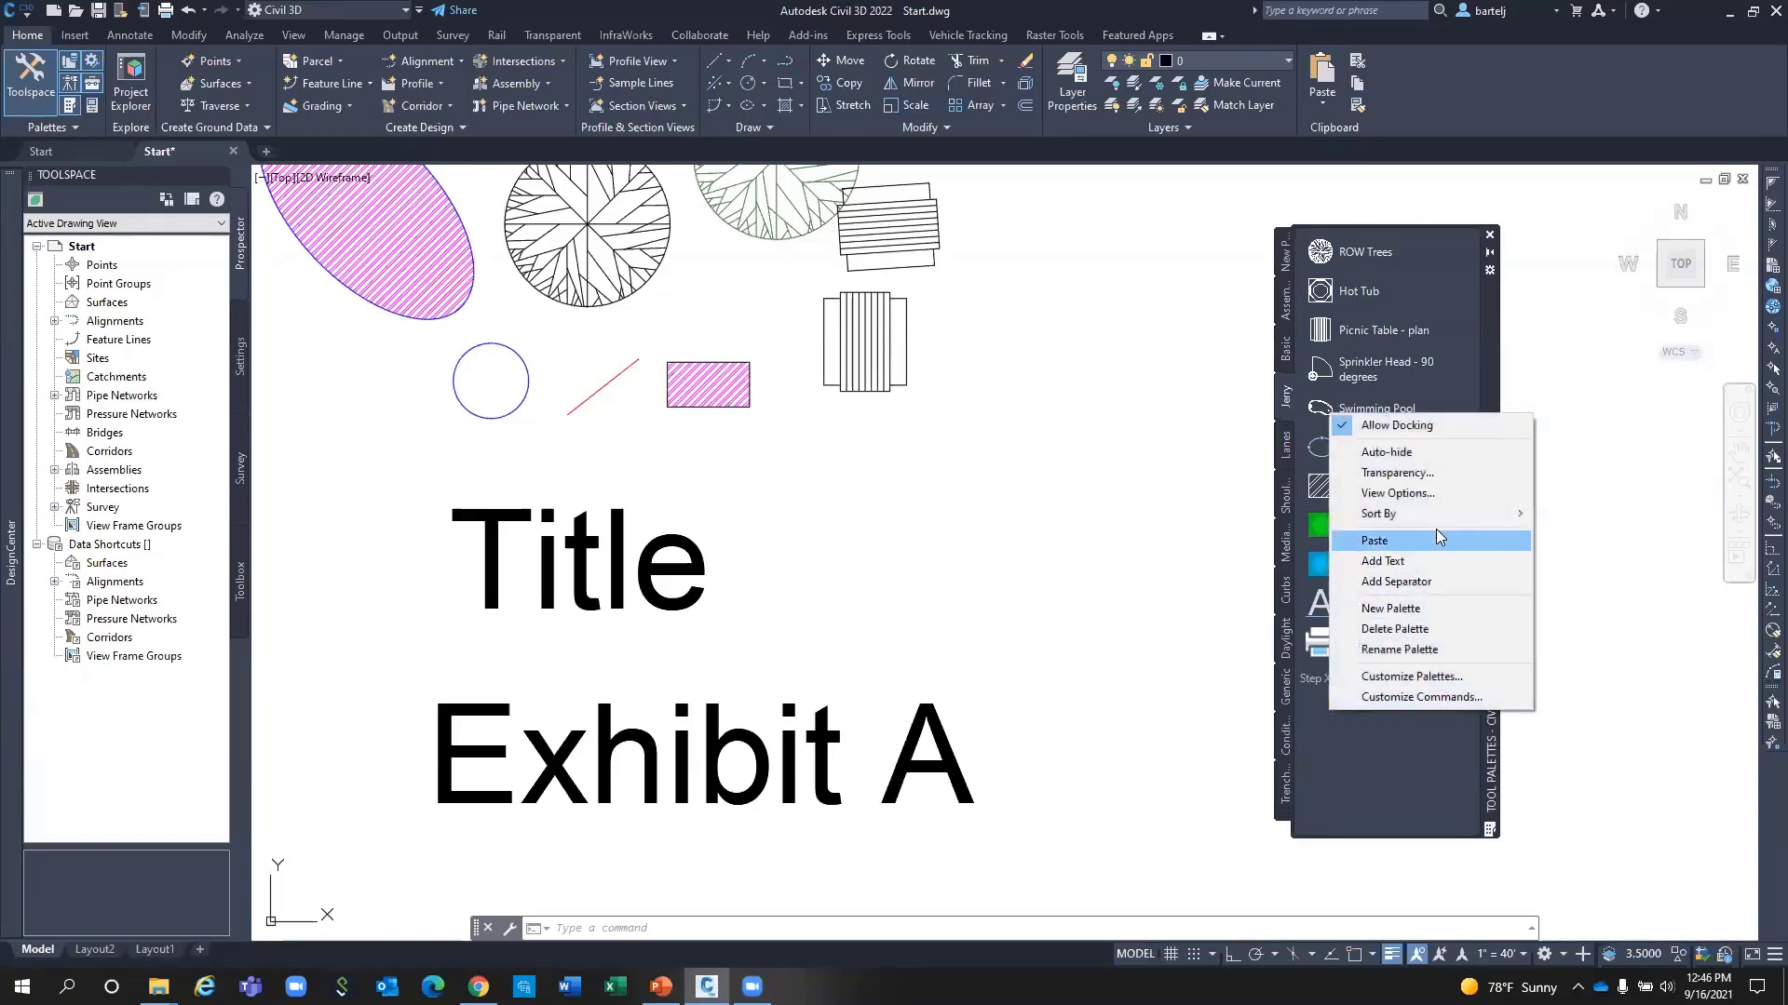
{"action": "left_click", "coordinate": [1410, 540]}
{"action": "right_click", "coordinate": [1324, 756]}
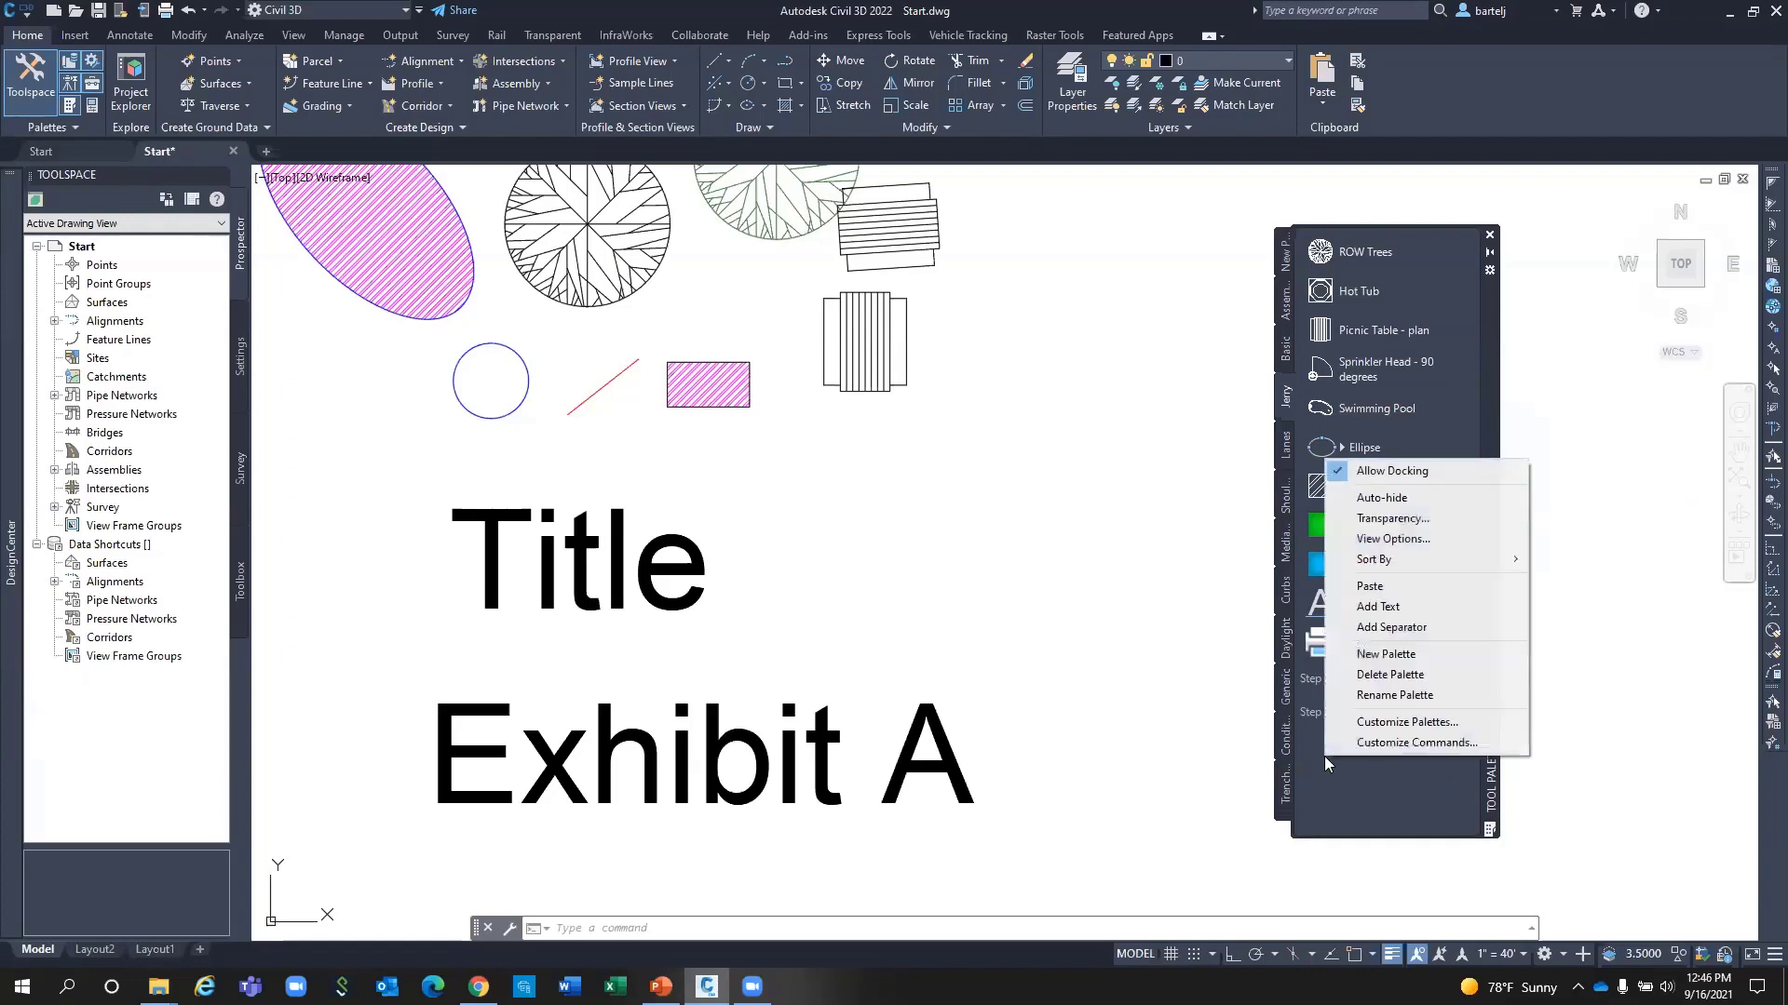
{"action": "left_click", "coordinate": [1401, 587]}
Reposition the three Step X labels on the palette above ROW Trees, above ANSI32 and above Title.
{"action": "left_click_drag", "start_coordinate": [1324, 676], "coordinate": [1352, 242]}
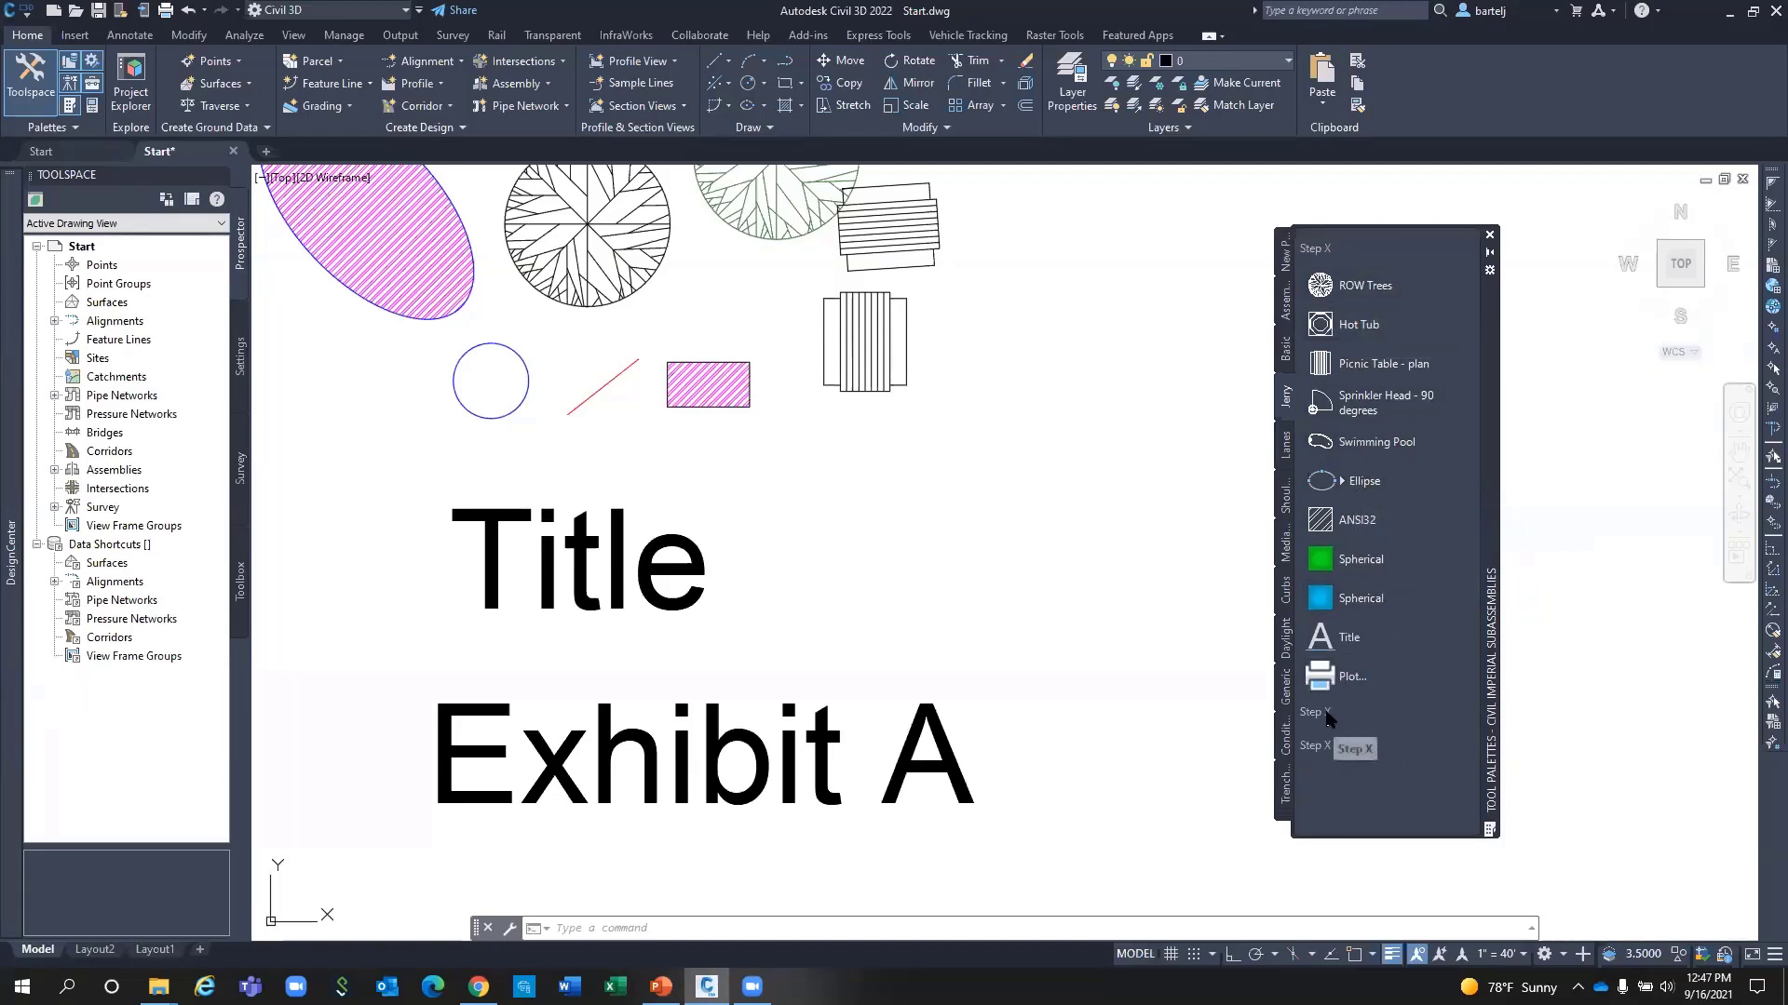
{"action": "left_click_drag", "start_coordinate": [1322, 744], "coordinate": [1359, 521]}
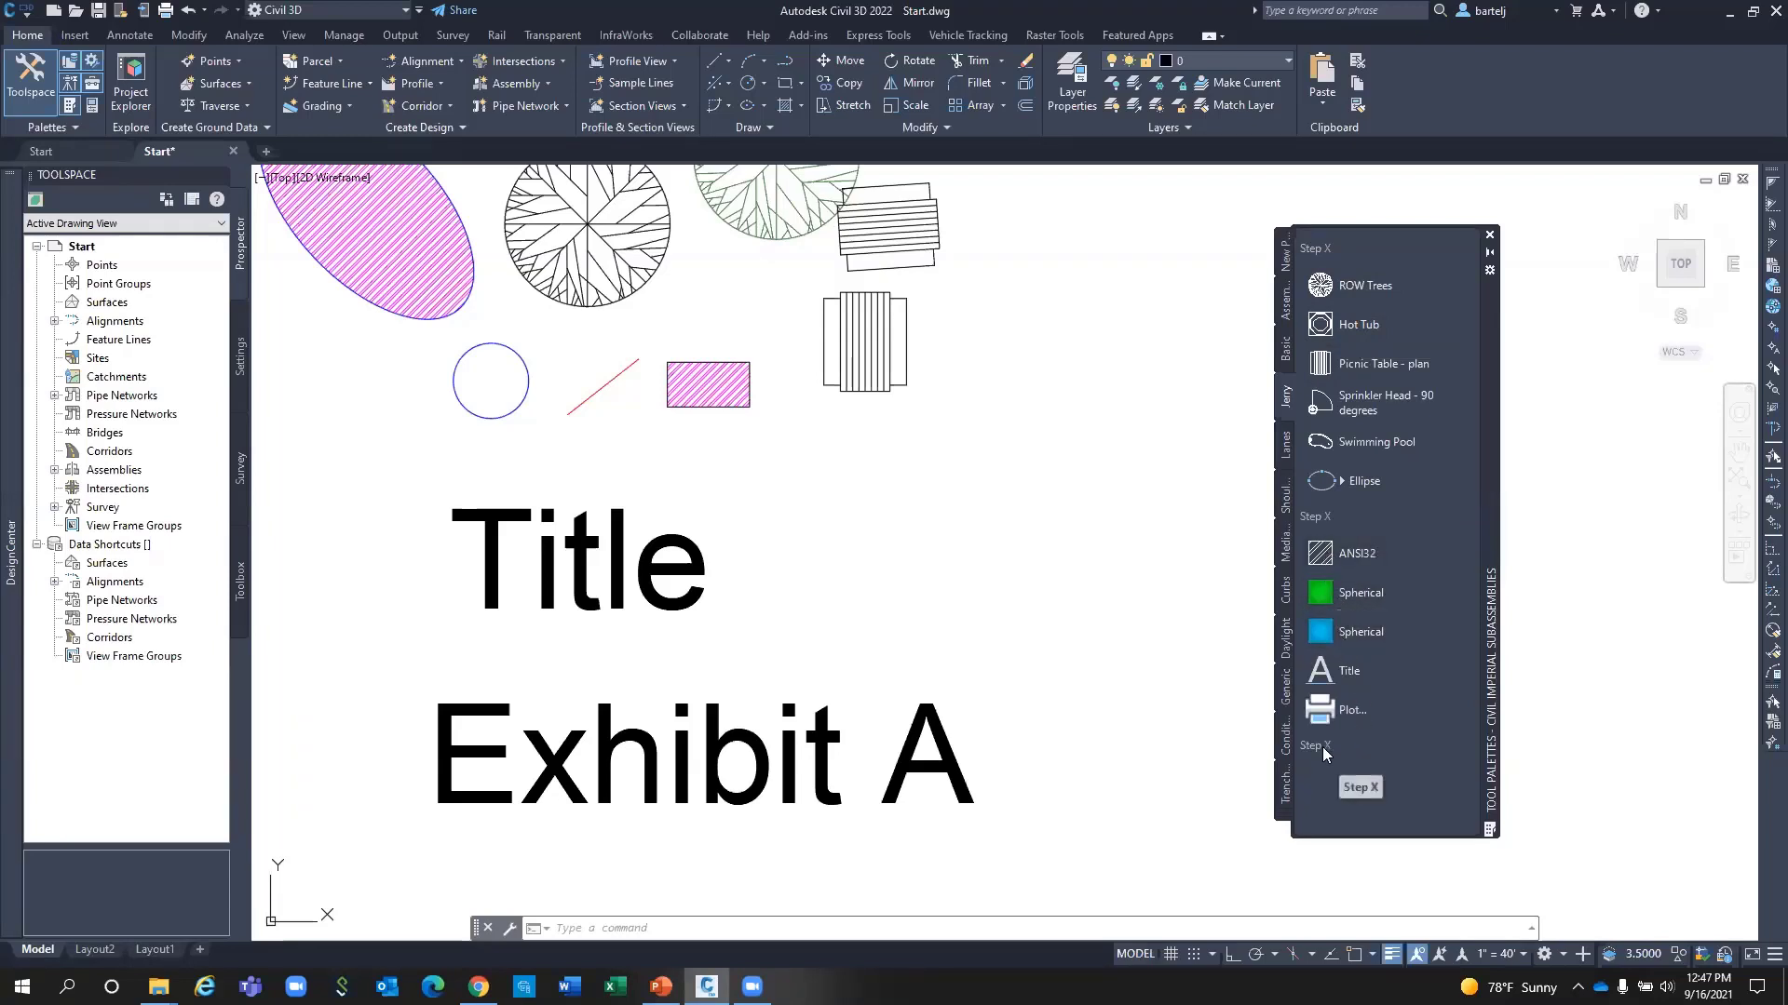
{"action": "left_click_drag", "start_coordinate": [1326, 747], "coordinate": [1359, 687]}
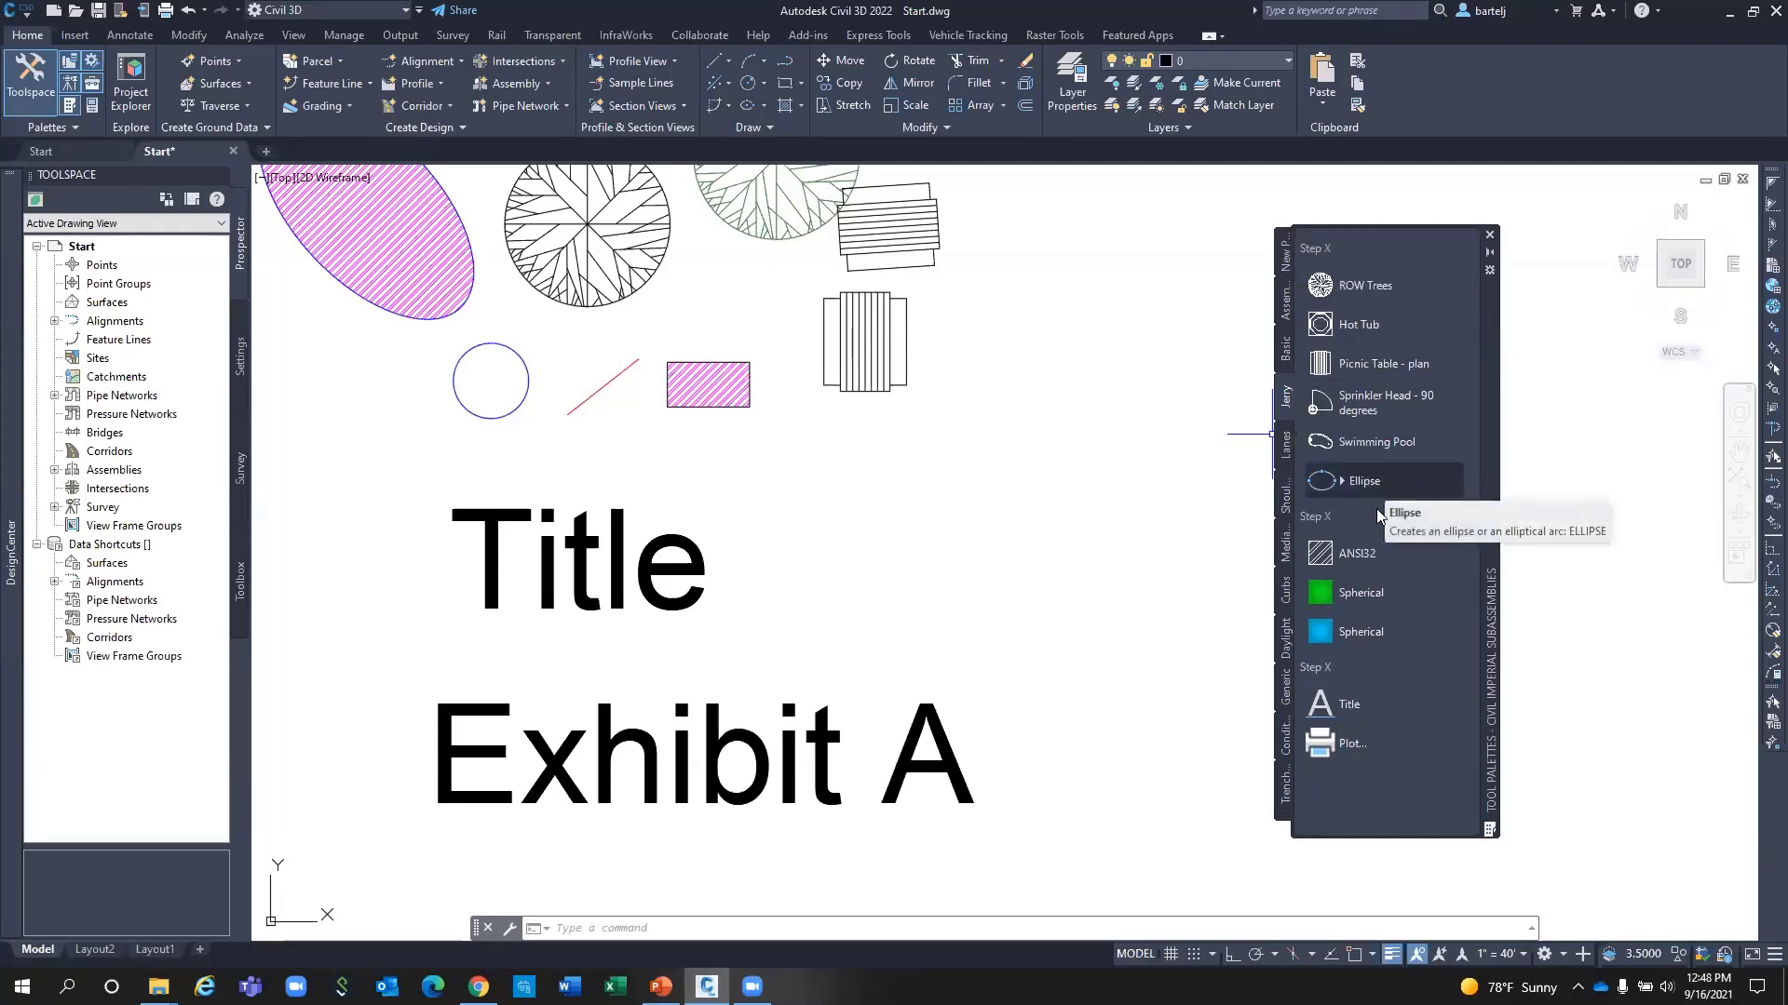
Switch to the Civil Multiview Blocks palette group and browse its Landscape, Building Footprints, External Works and Highways palettes.
{"action": "right_click", "coordinate": [1488, 483]}
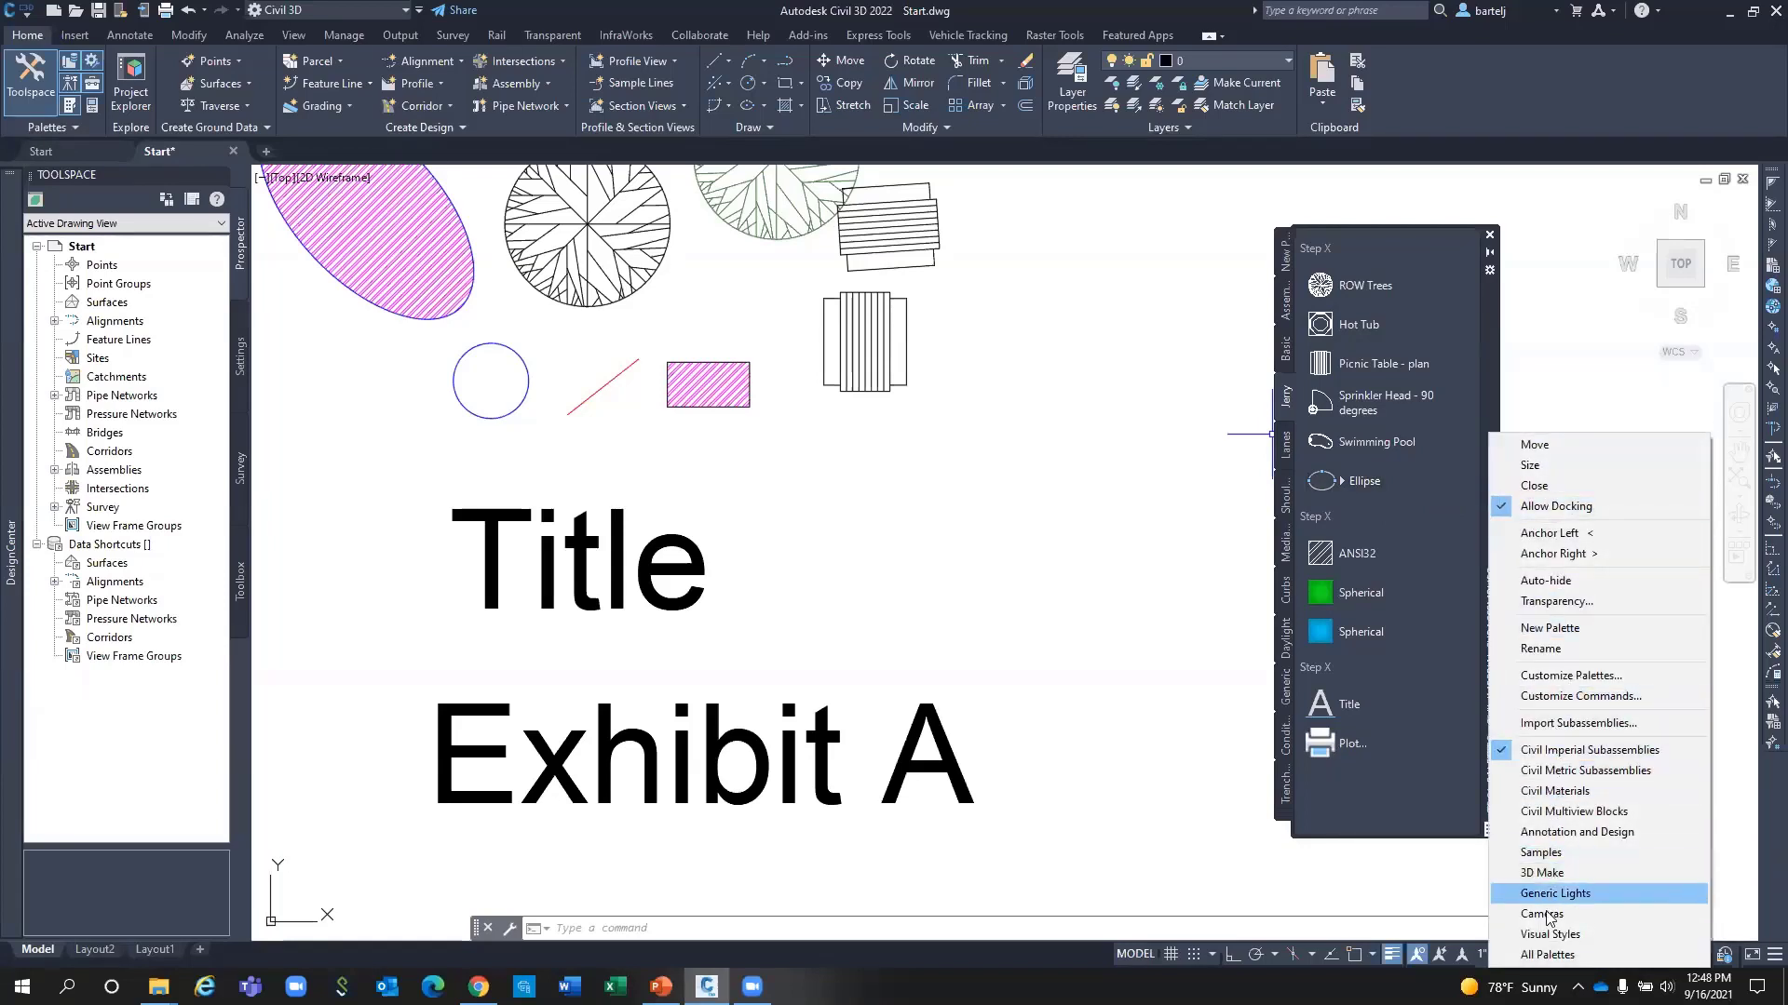
{"action": "left_click", "coordinate": [1570, 814]}
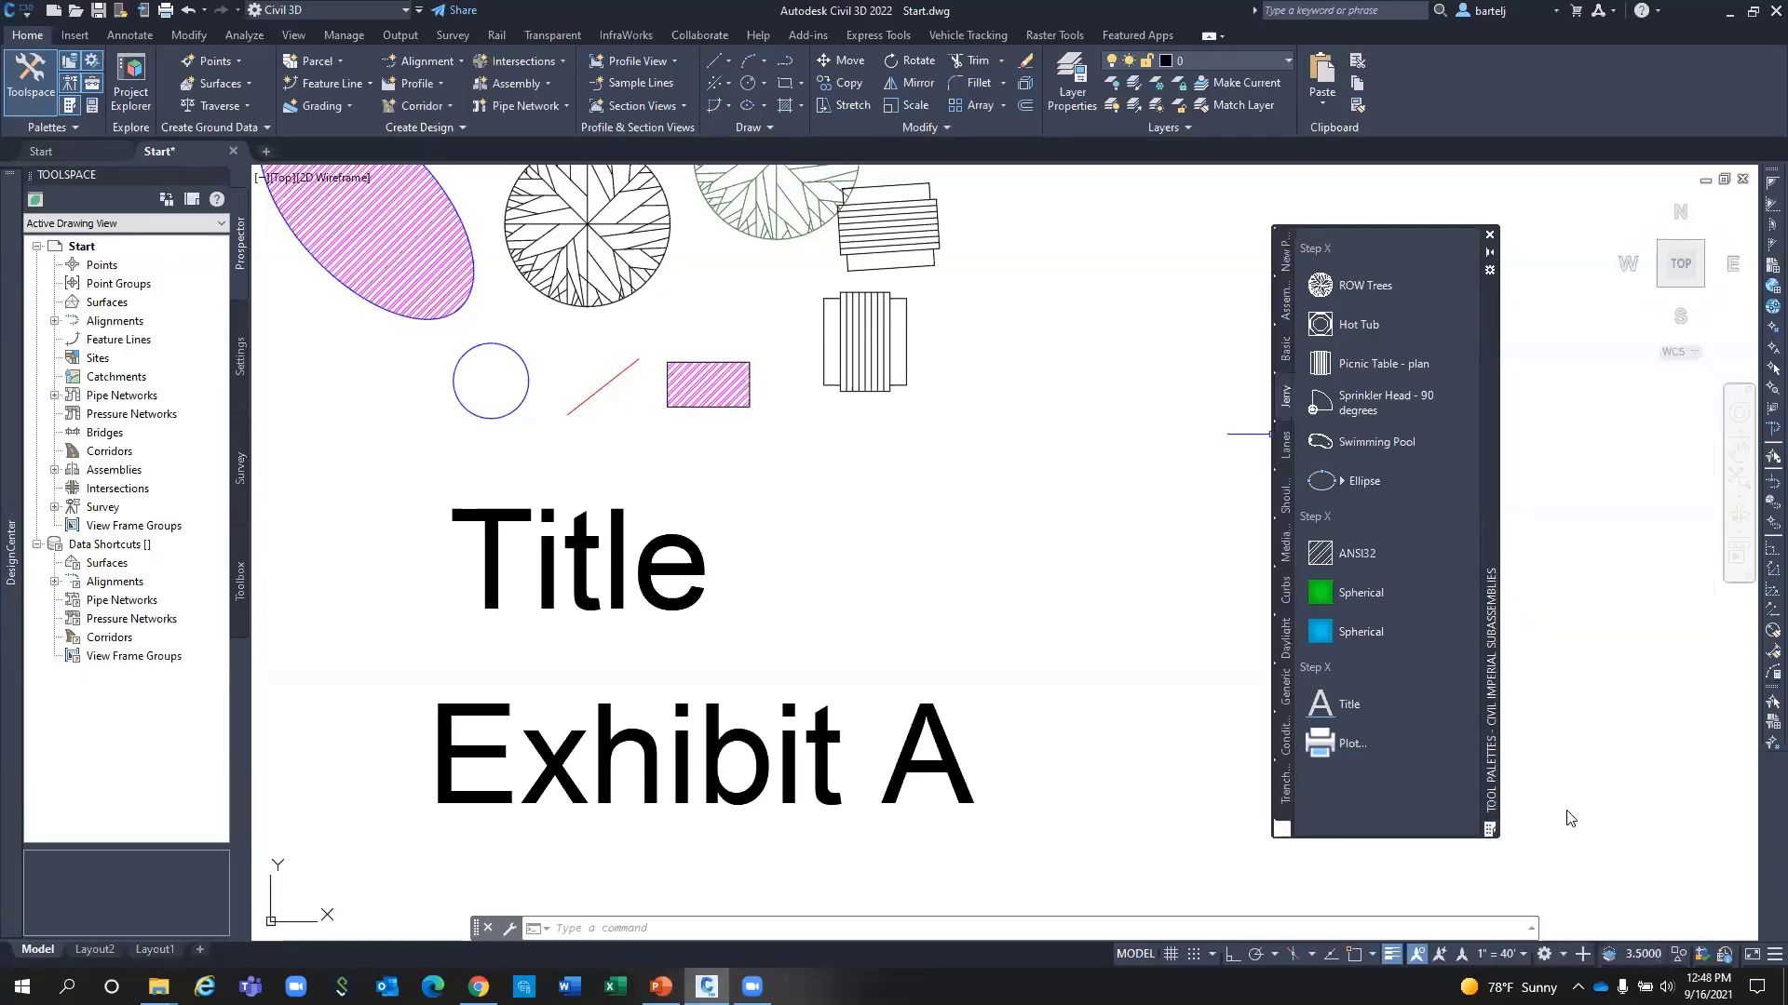
{"action": "scroll", "coordinate": [1384, 529], "scroll_direction": "down", "scroll_amount": 10}
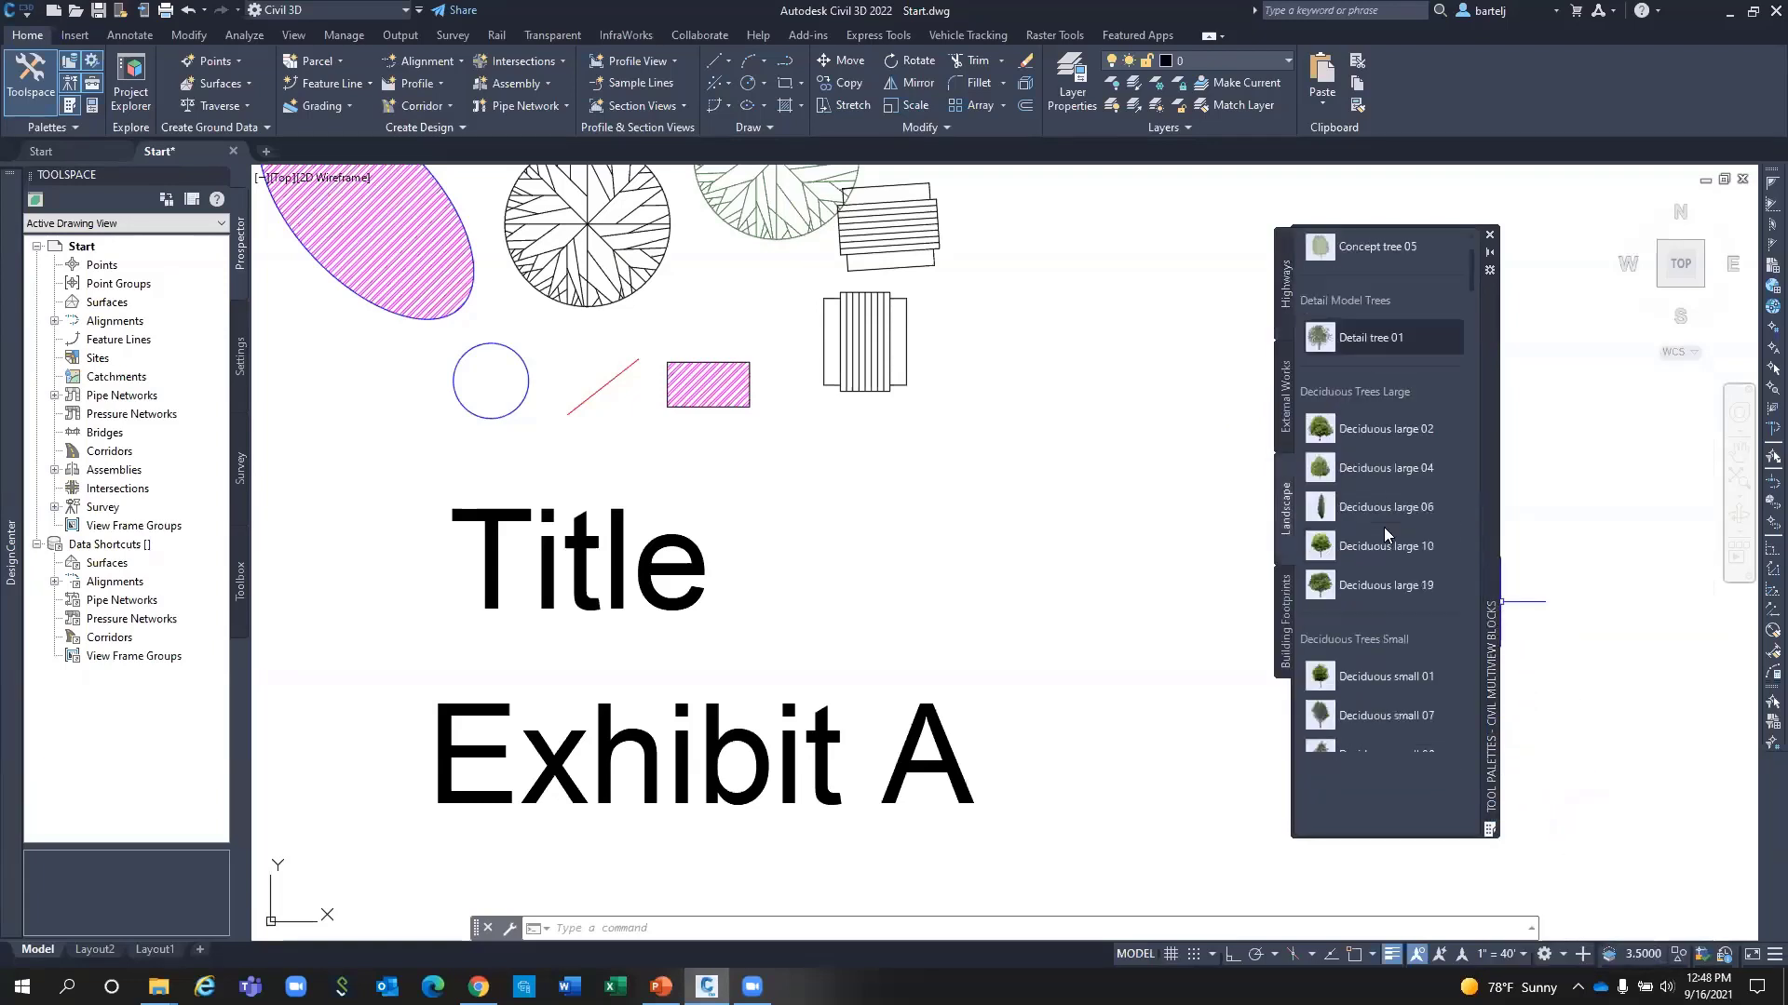
{"action": "scroll", "coordinate": [1384, 527], "scroll_direction": "down", "scroll_amount": 12}
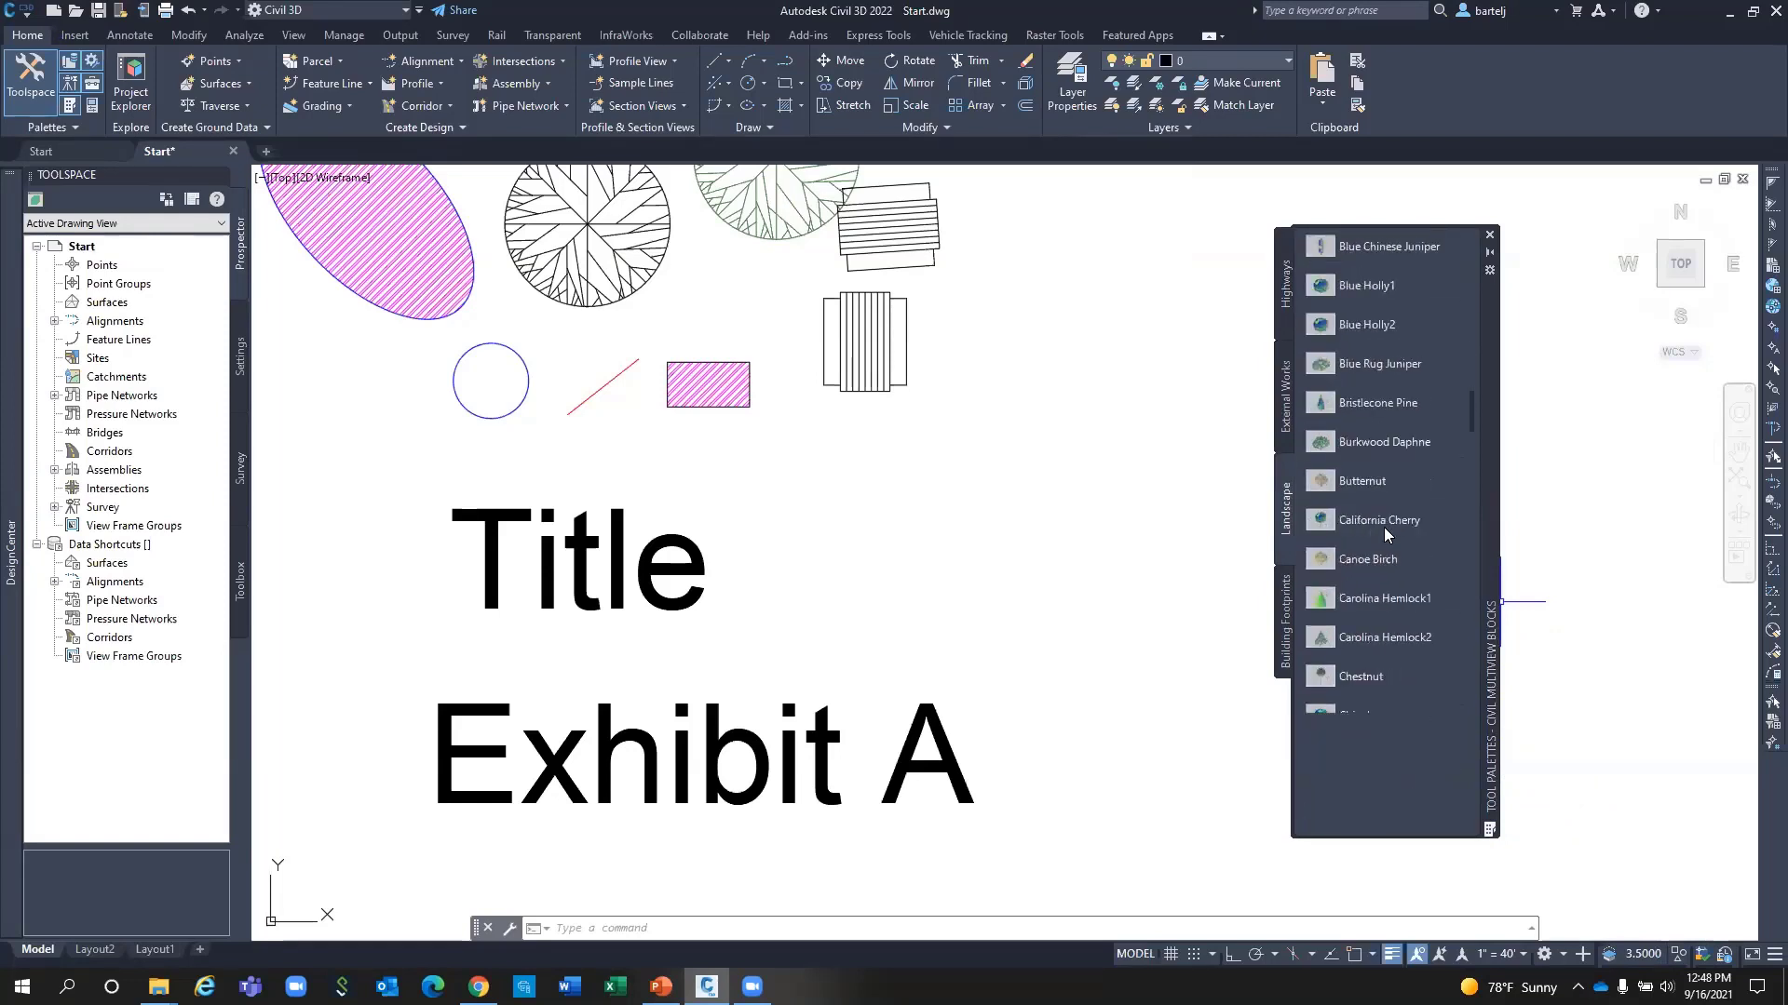
{"action": "scroll", "coordinate": [1384, 527], "scroll_direction": "down", "scroll_amount": 5}
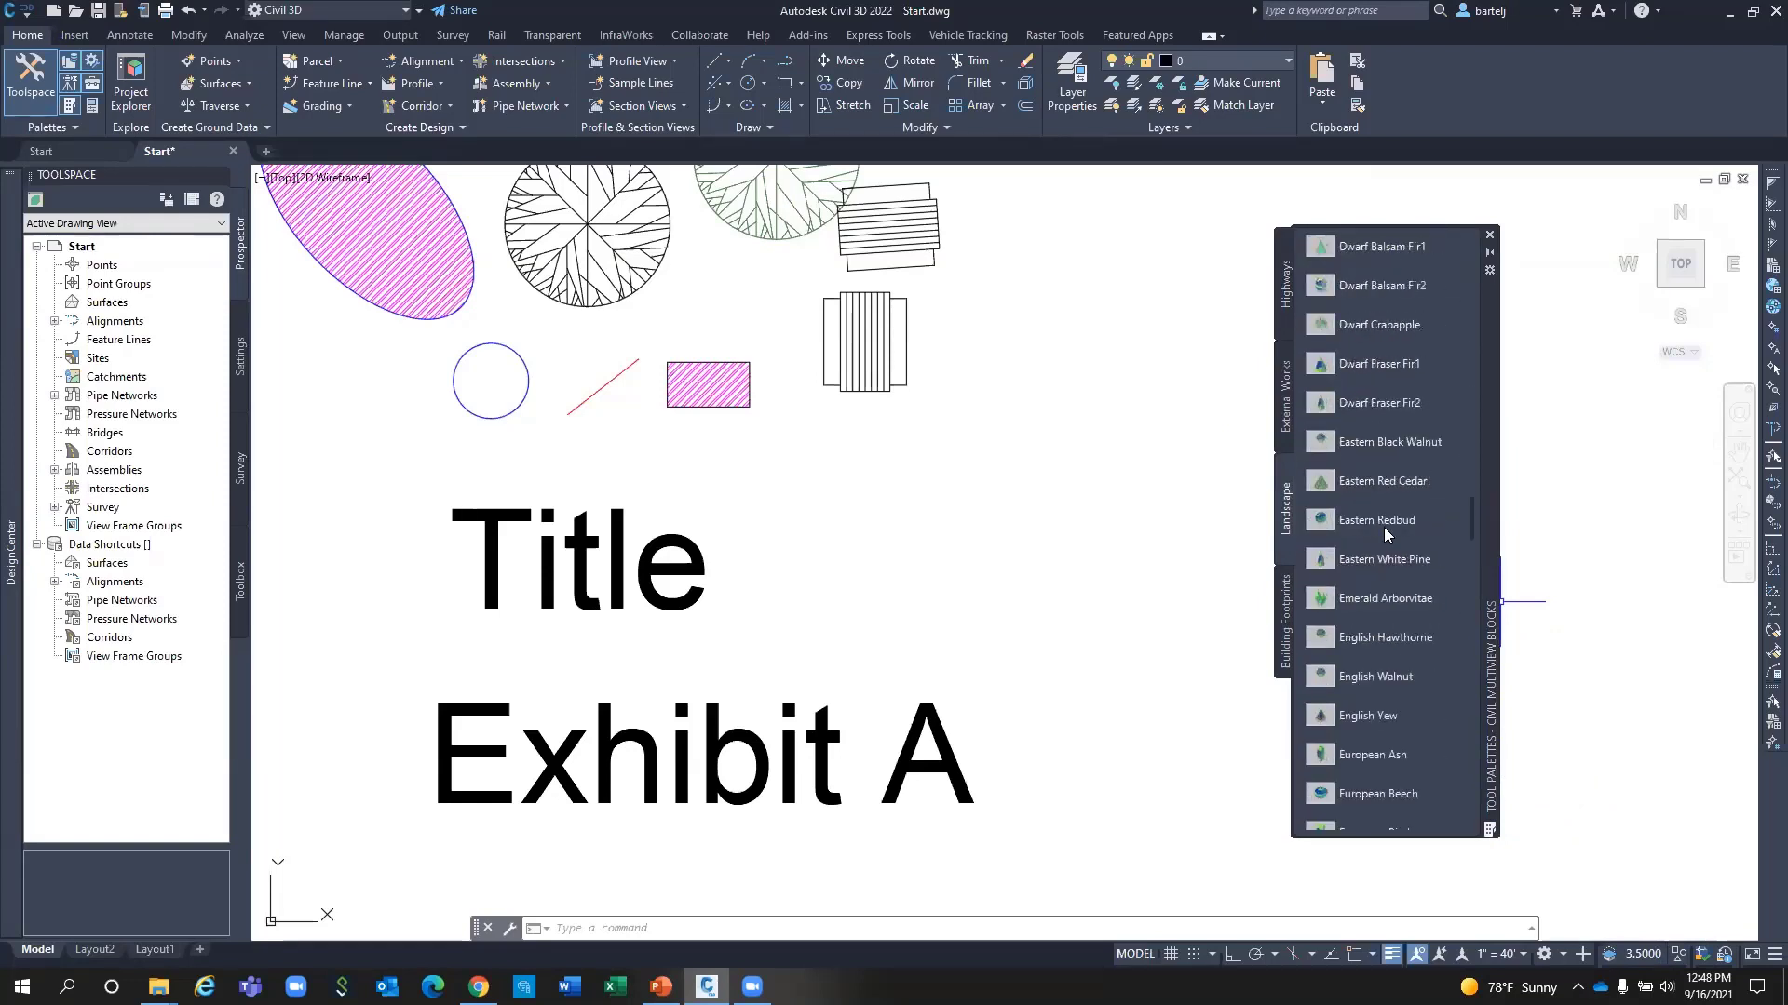
{"action": "left_click", "coordinate": [1289, 559]}
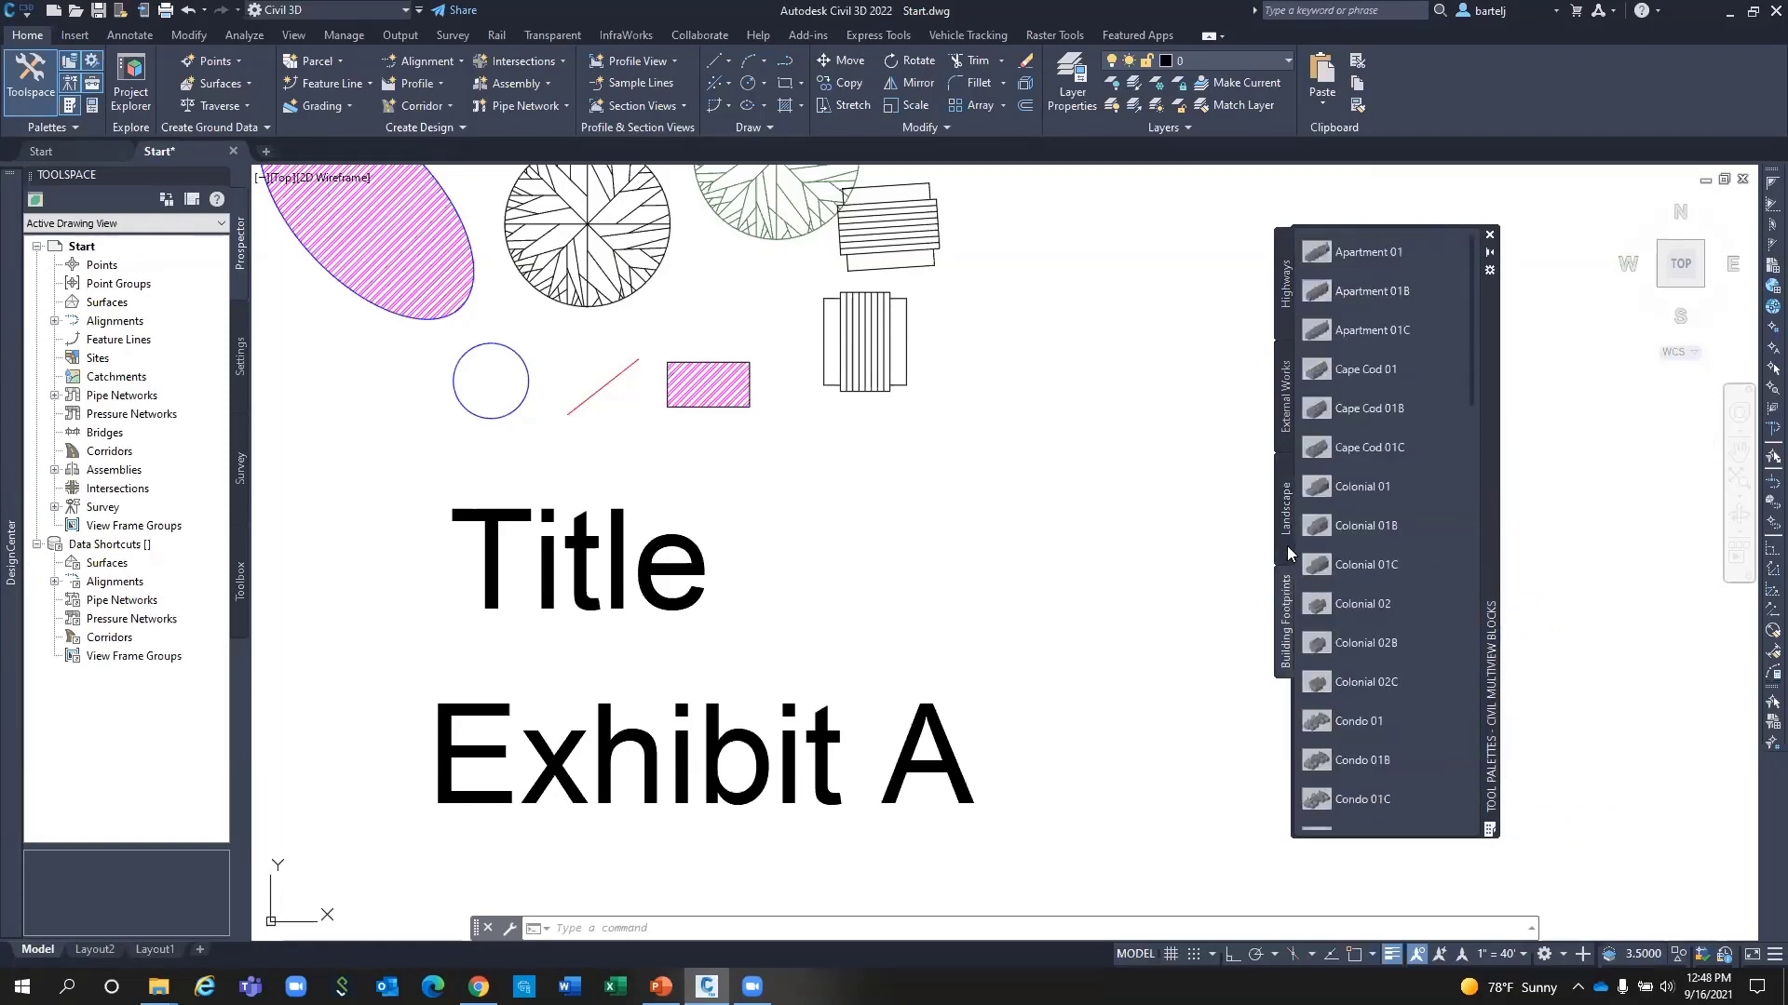
{"action": "left_click", "coordinate": [1288, 413]}
{"action": "scroll", "coordinate": [1369, 503], "scroll_direction": "down", "scroll_amount": 6}
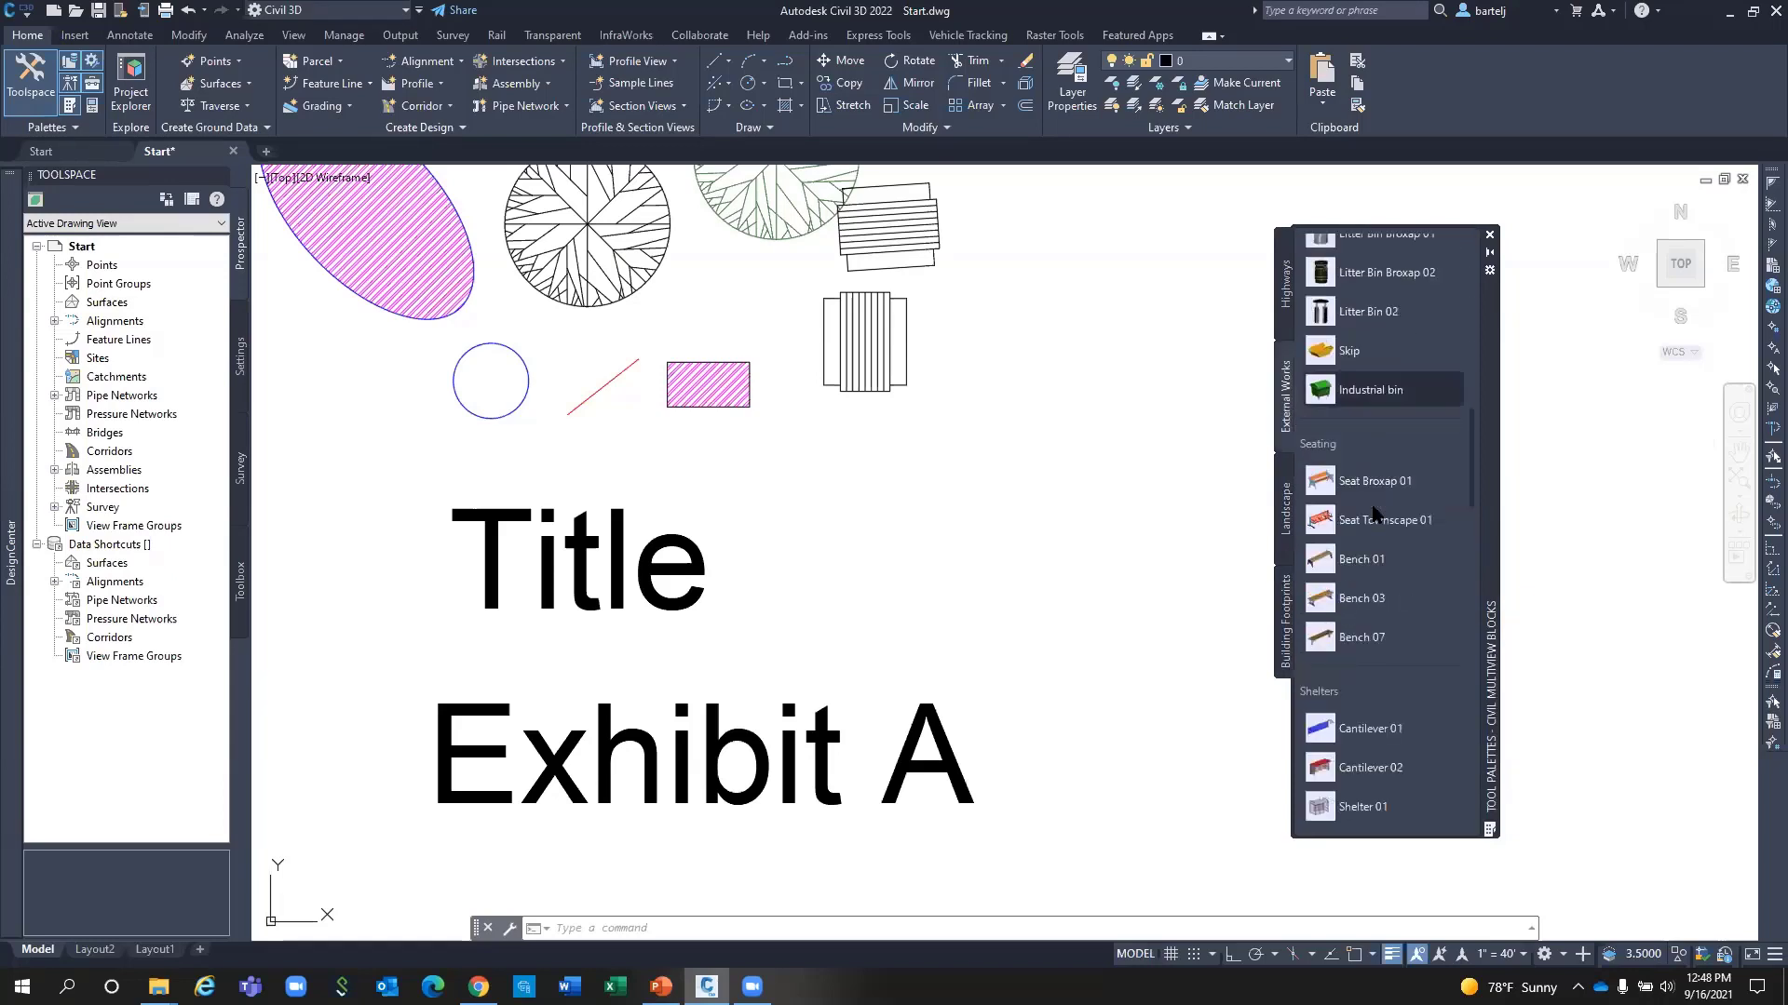
{"action": "scroll", "coordinate": [1374, 512], "scroll_direction": "down", "scroll_amount": 10}
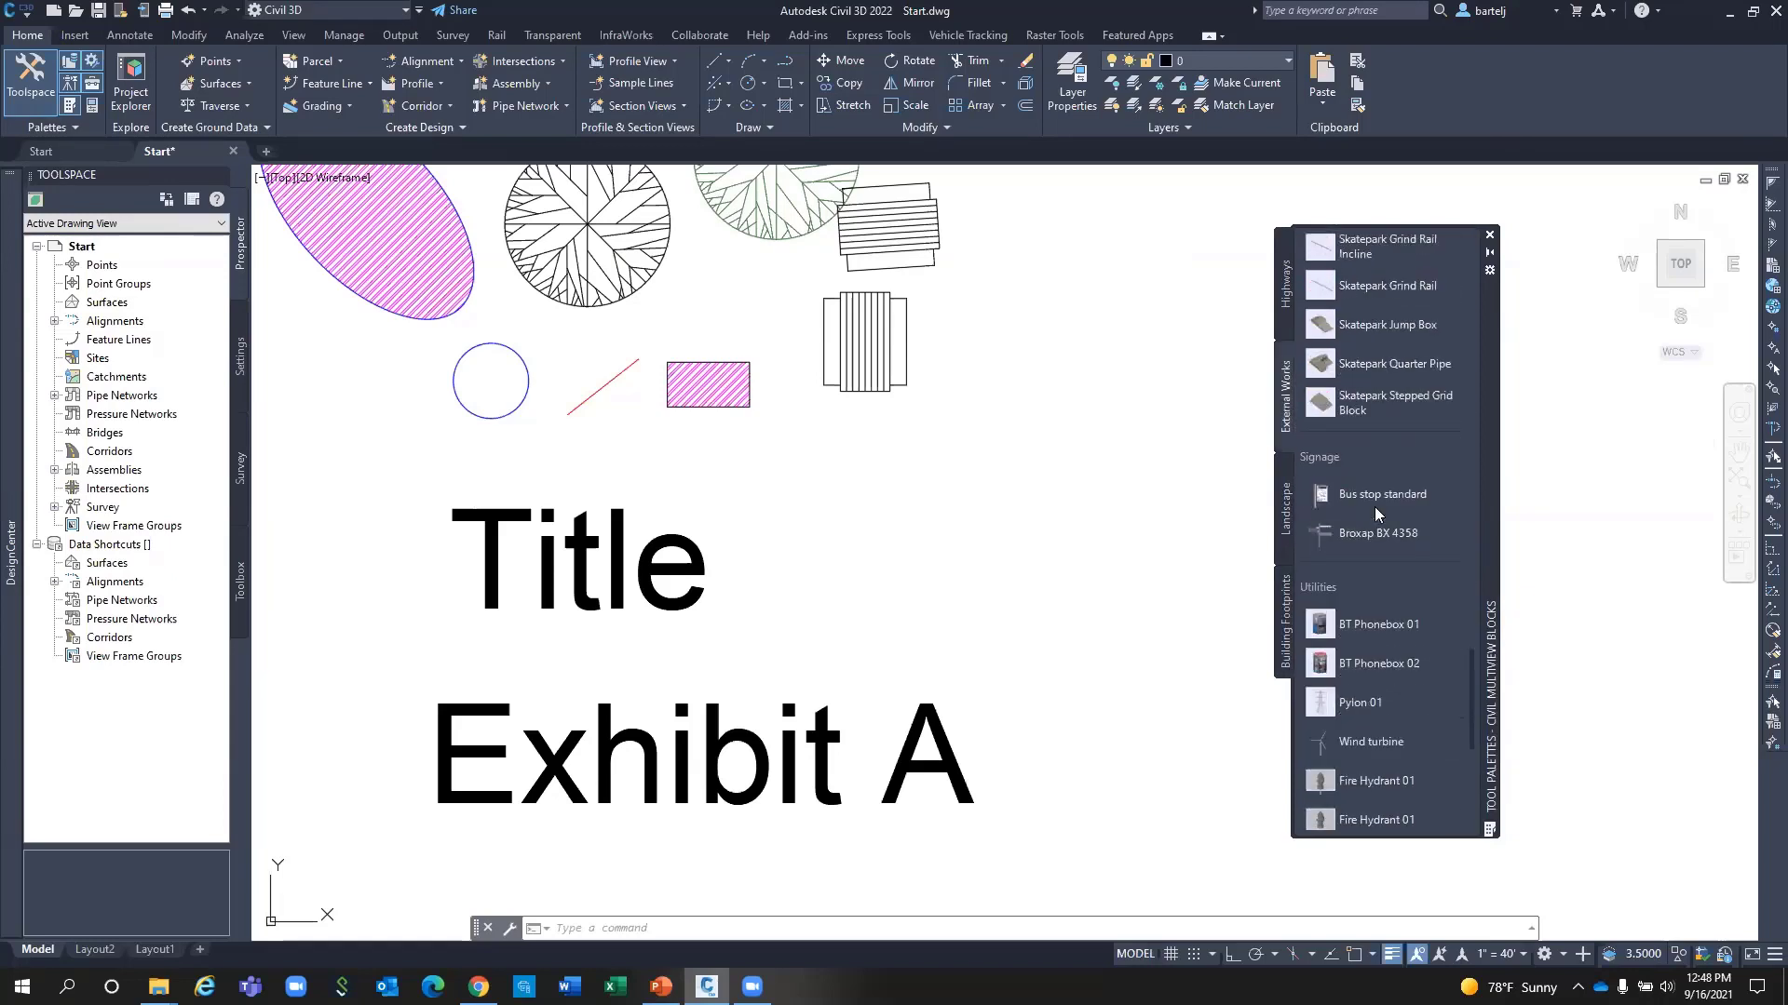
{"action": "left_click", "coordinate": [1288, 287]}
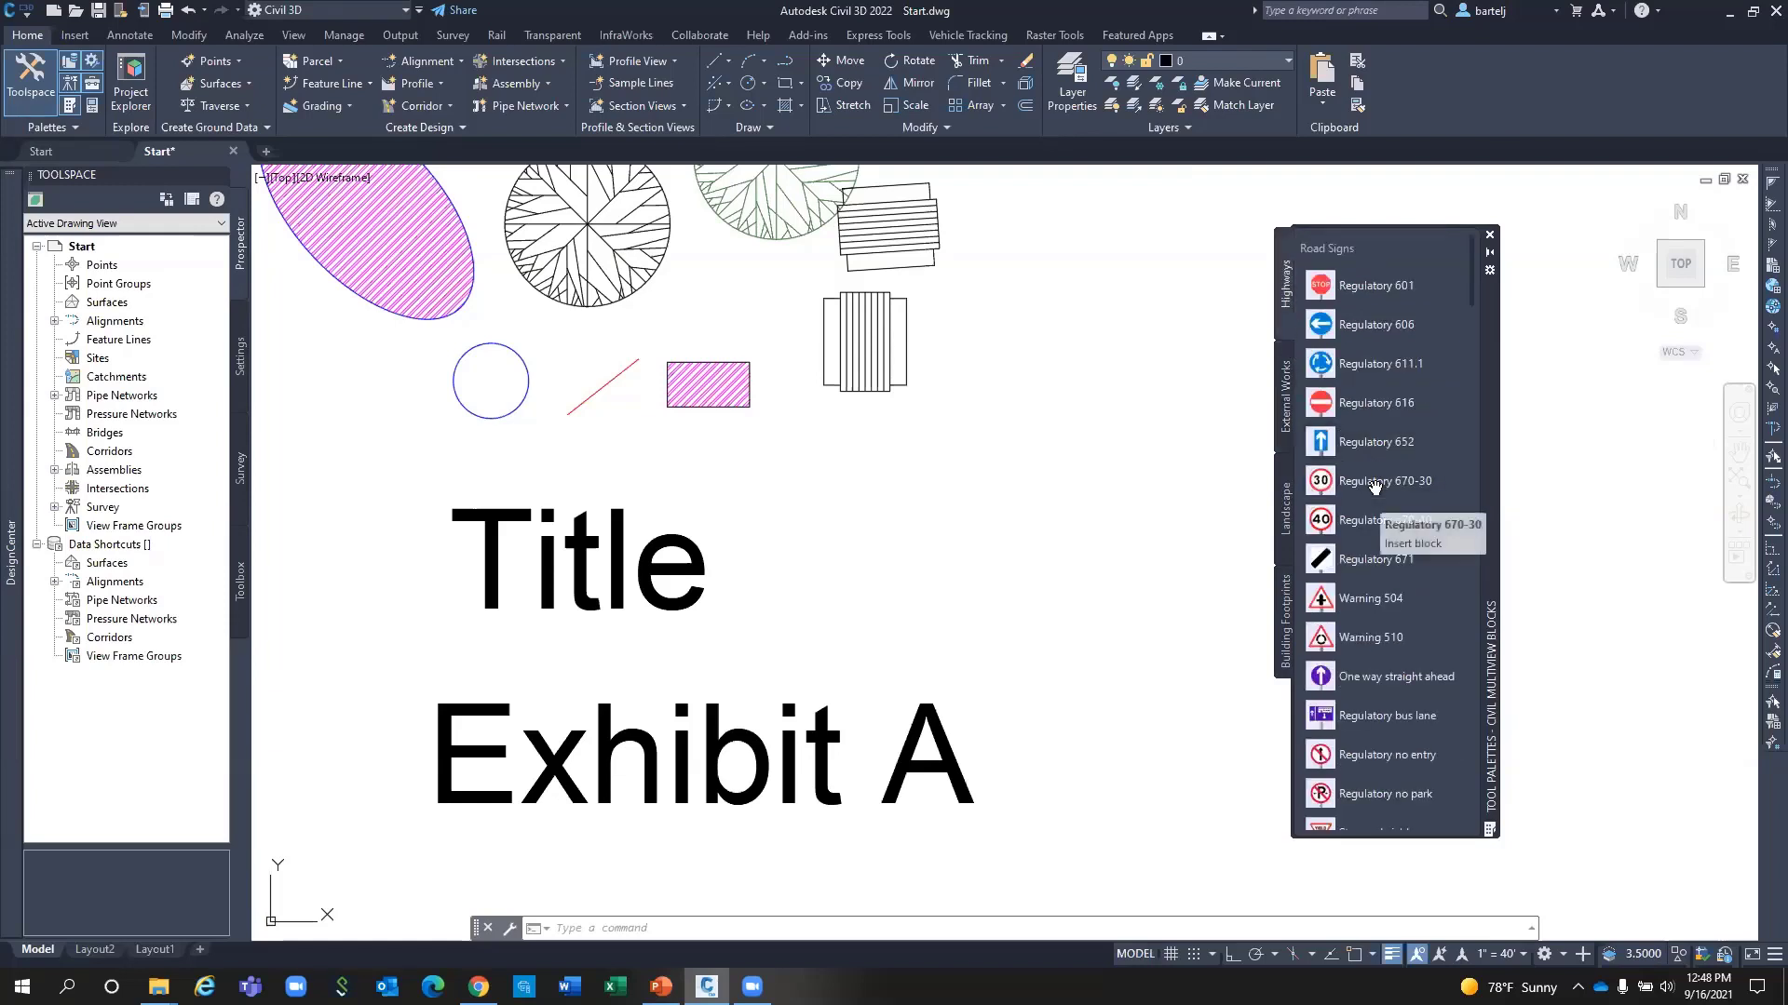
Look through the Highways palette's road signs and lighting columns, and switch to the Civil Imperial Subassemblies palette group.
{"action": "scroll", "coordinate": [1375, 489], "scroll_direction": "down", "scroll_amount": 8}
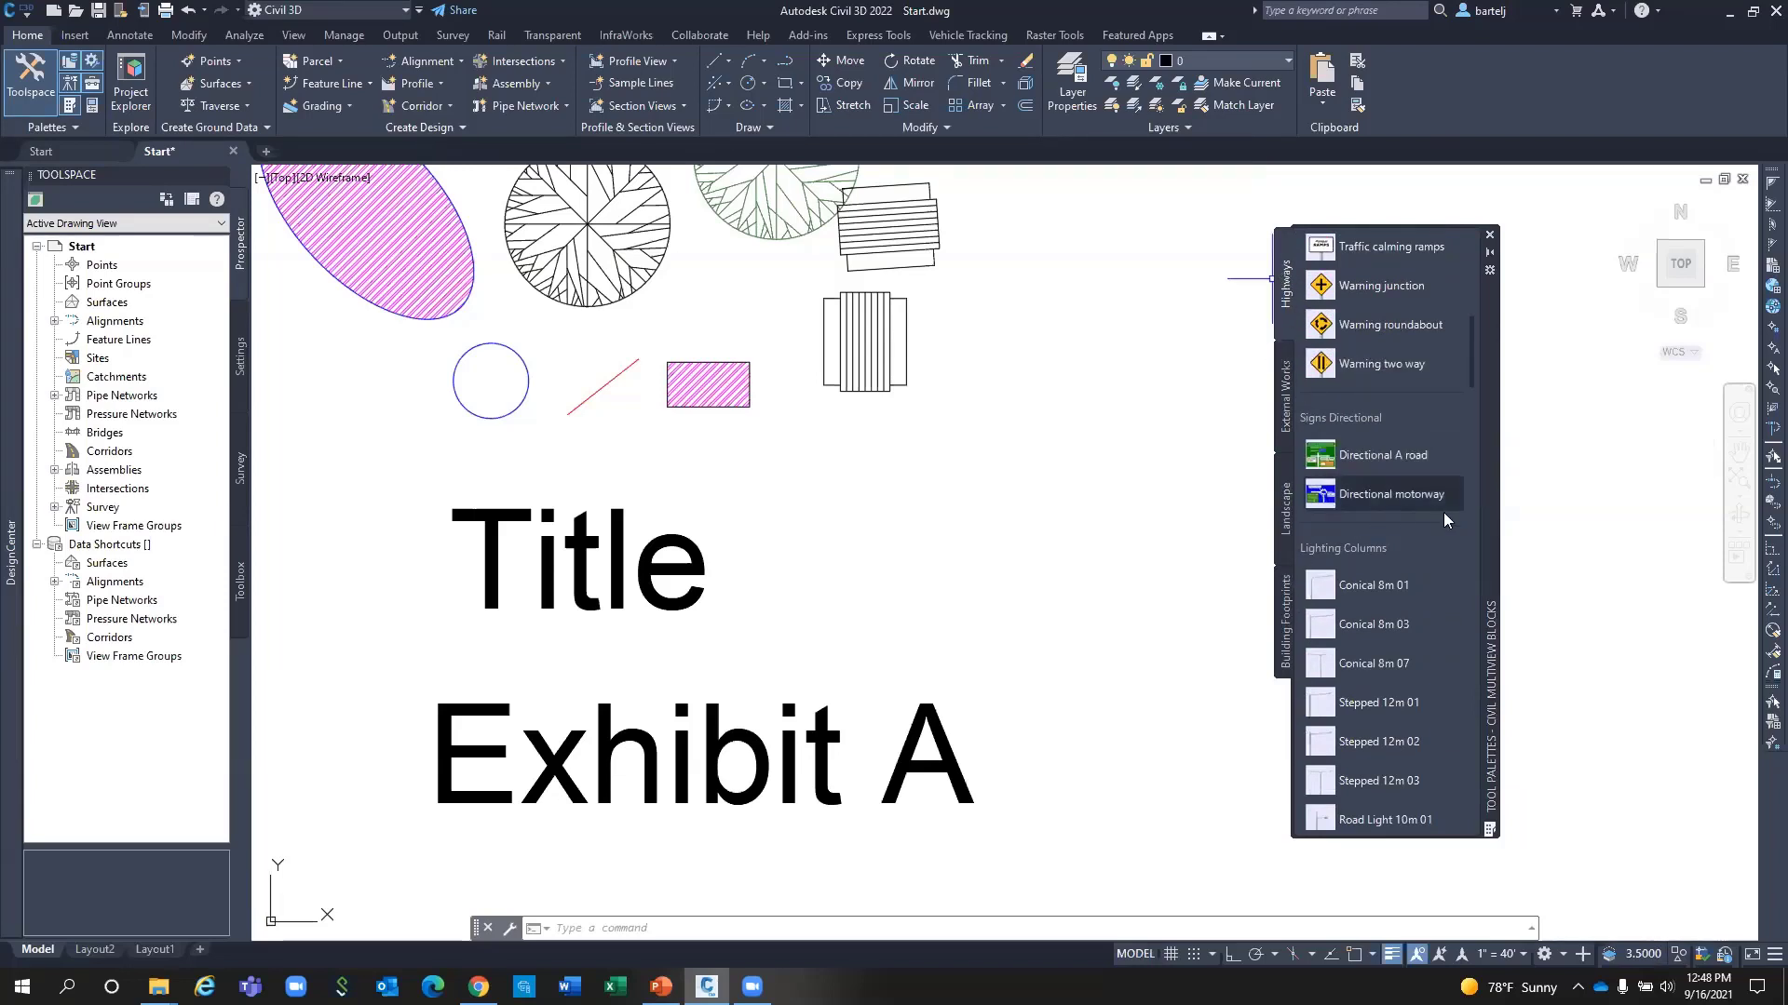
{"action": "right_click", "coordinate": [1488, 480]}
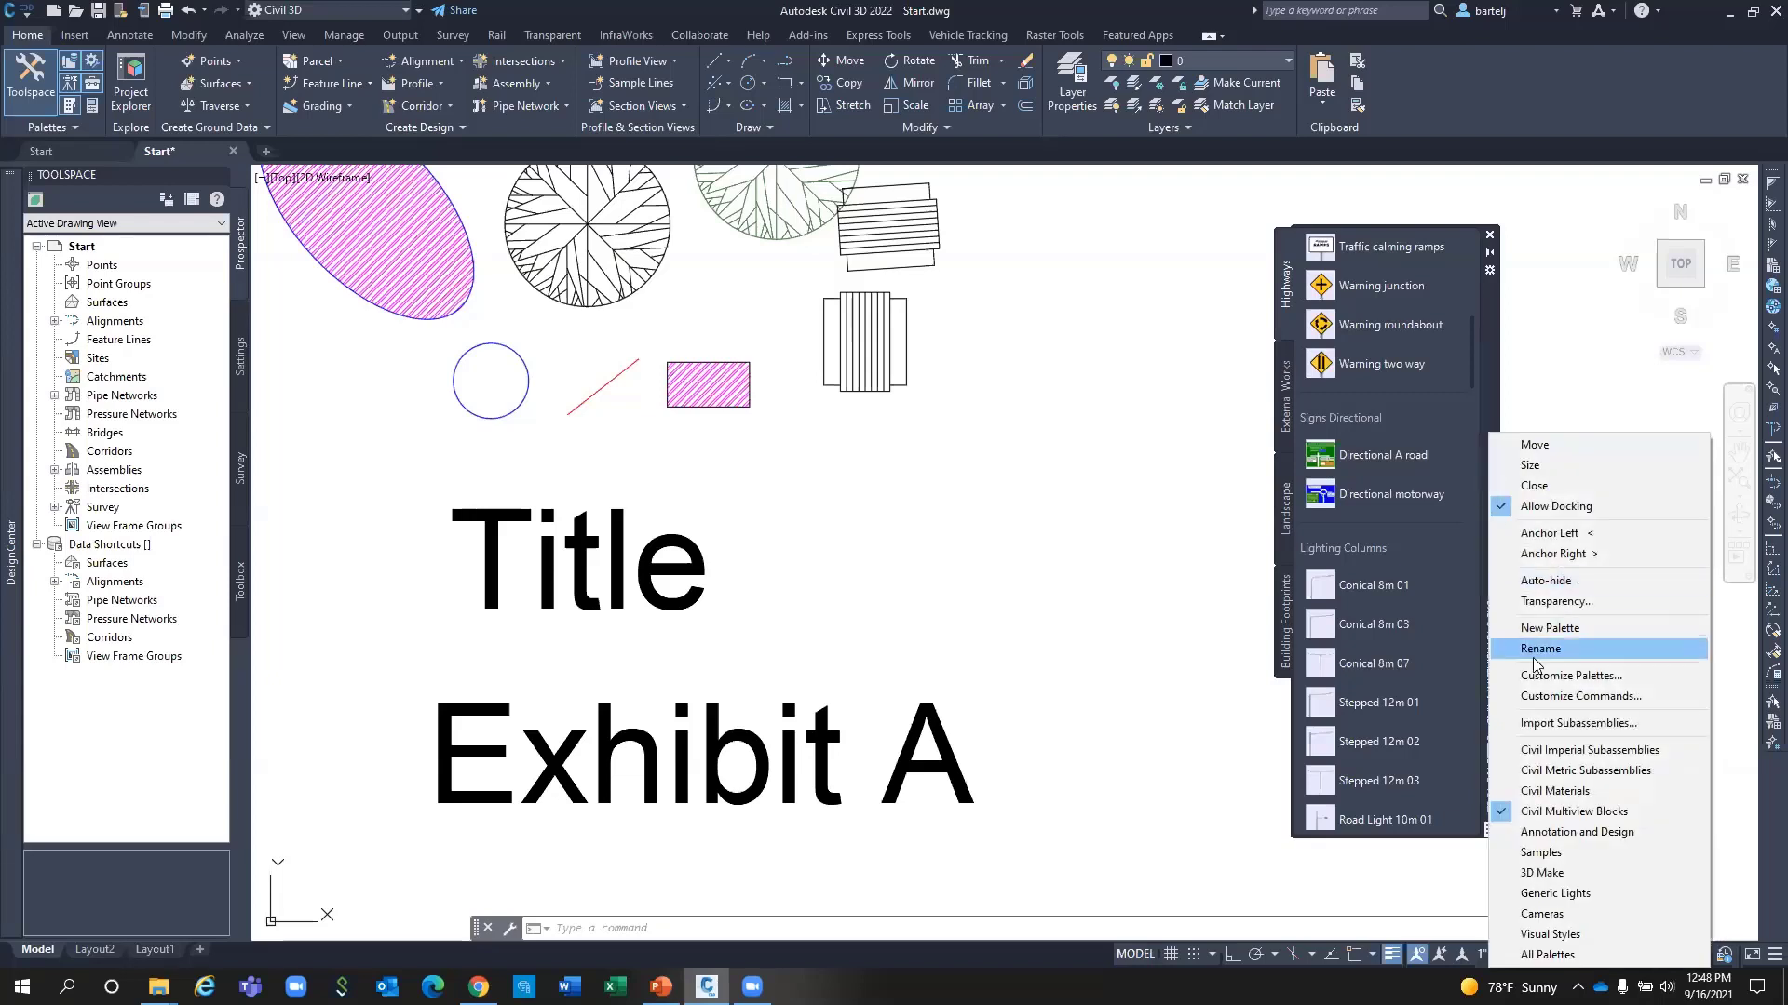
{"action": "left_click", "coordinate": [1561, 750]}
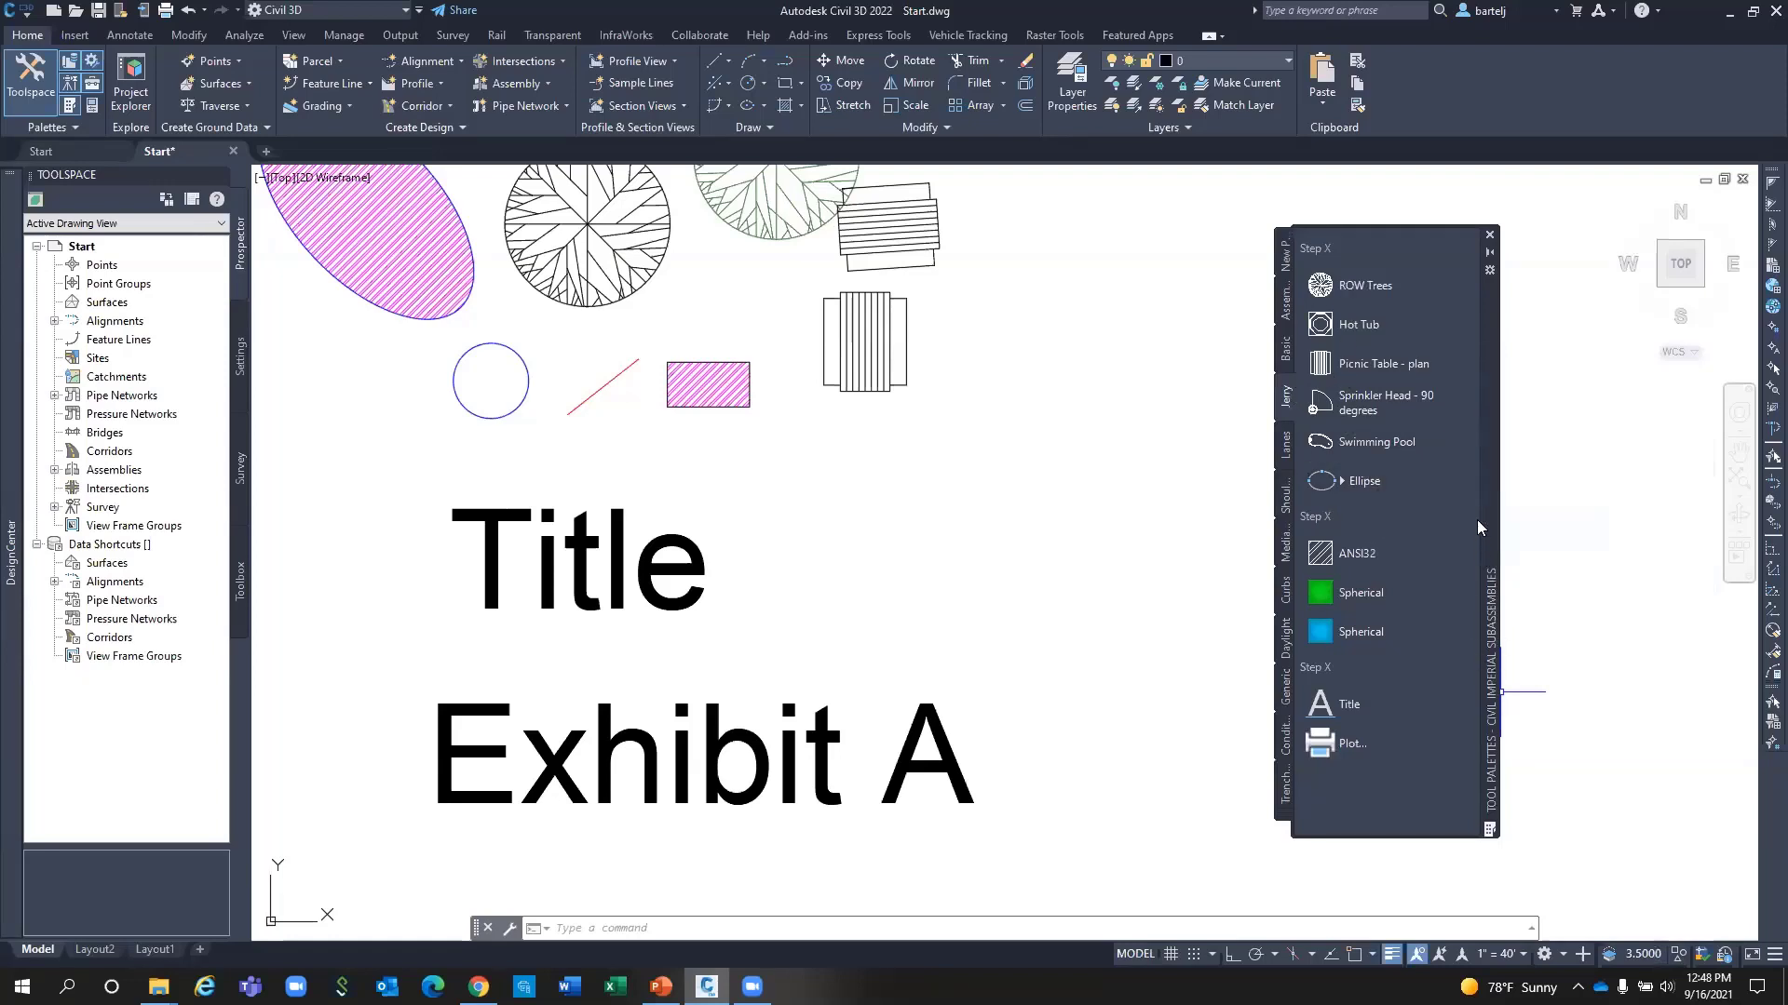
Open the palette customization and collapse the palette groups from Civil Imperial Subassemblies through 3D Make.
{"action": "right_click", "coordinate": [1486, 490]}
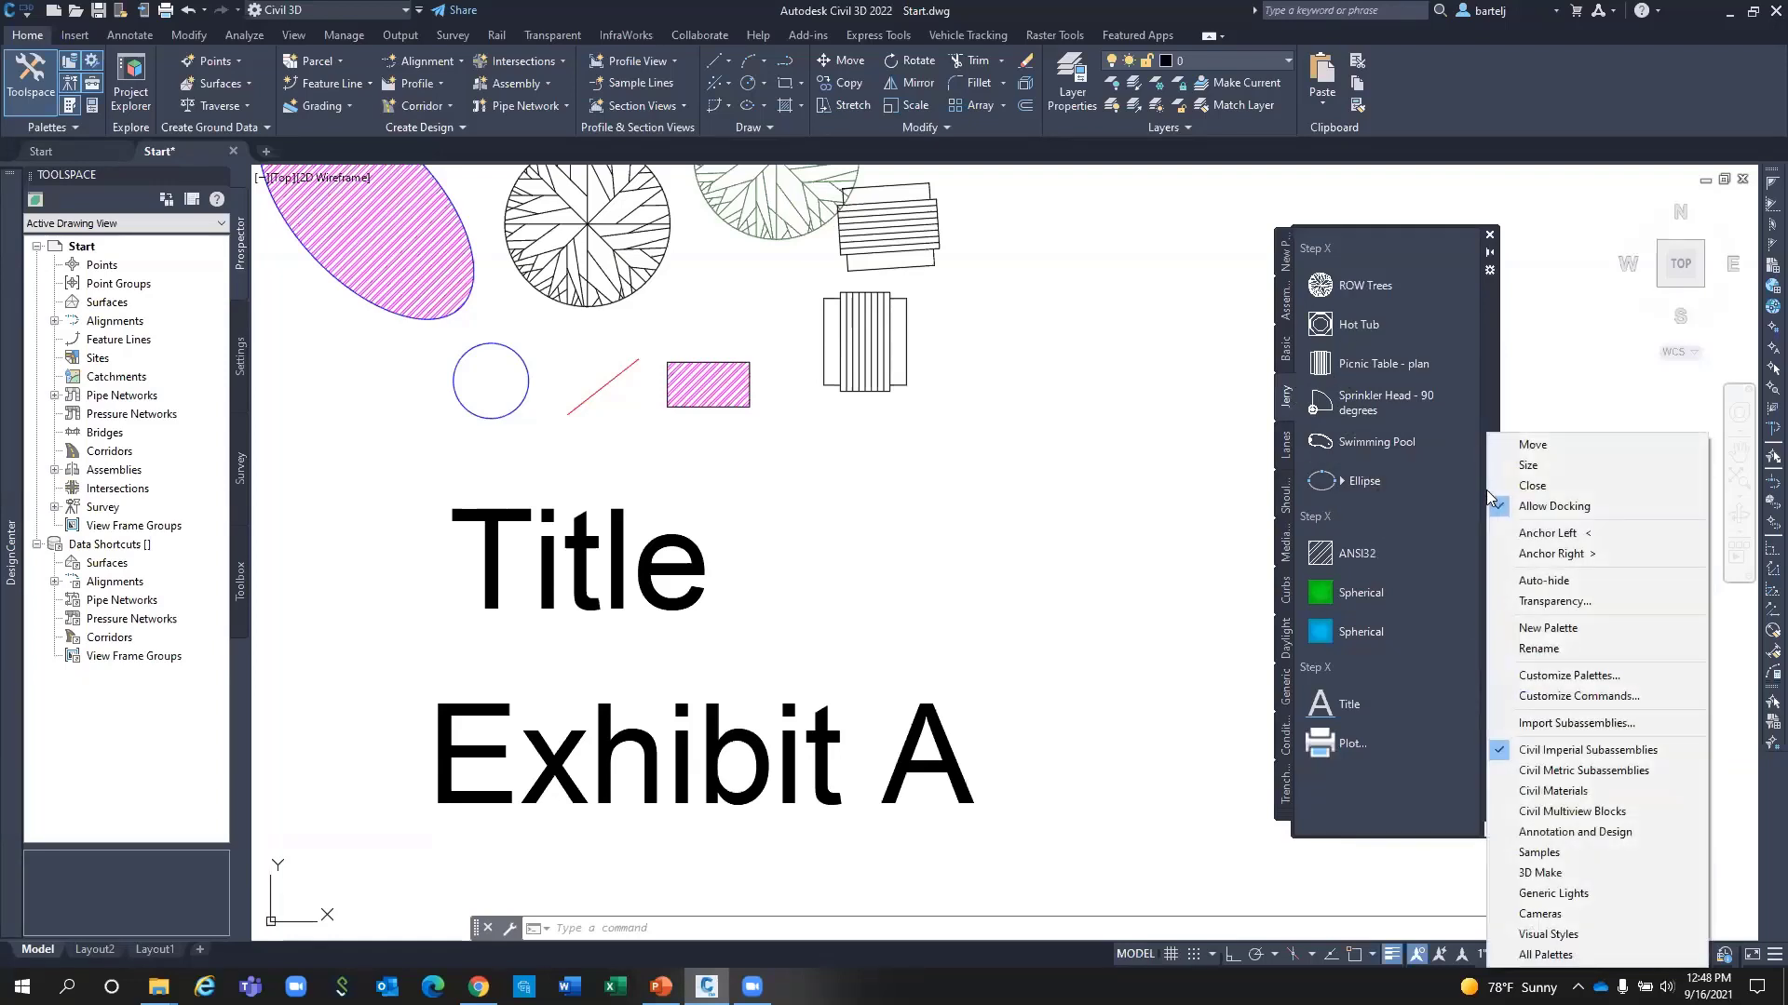
{"action": "left_click", "coordinate": [1553, 677]}
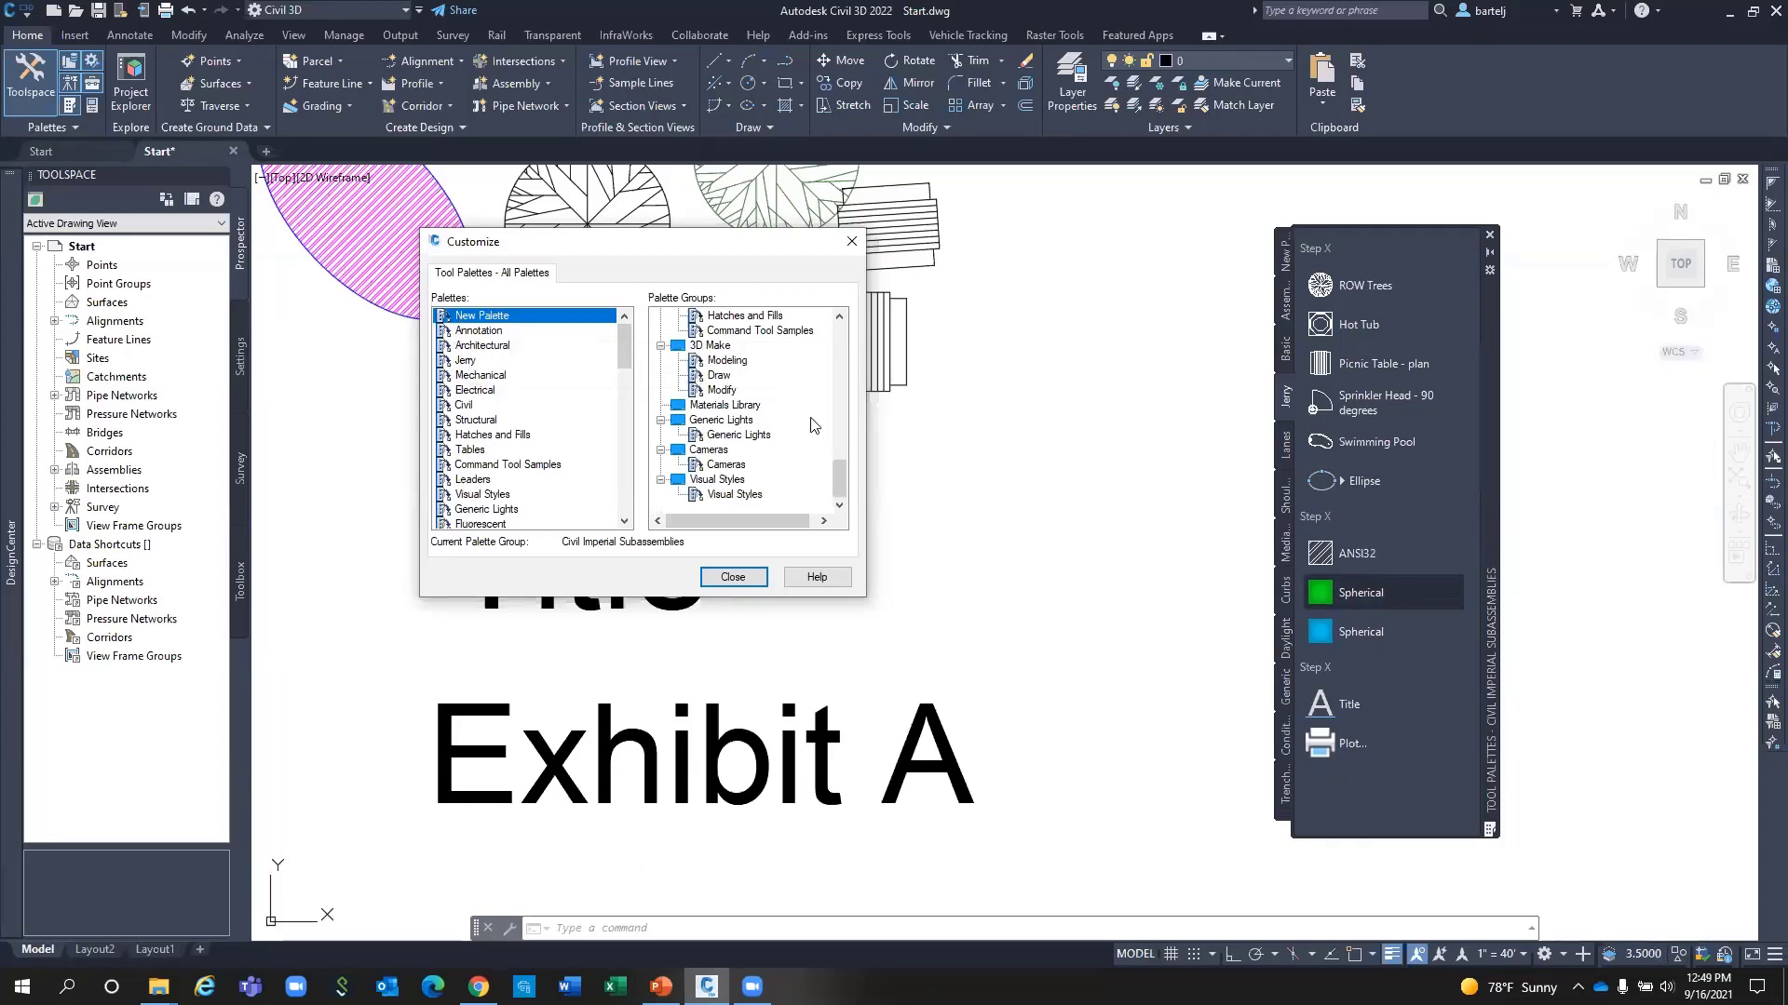
{"action": "left_click_drag", "start_coordinate": [840, 475], "coordinate": [842, 326]}
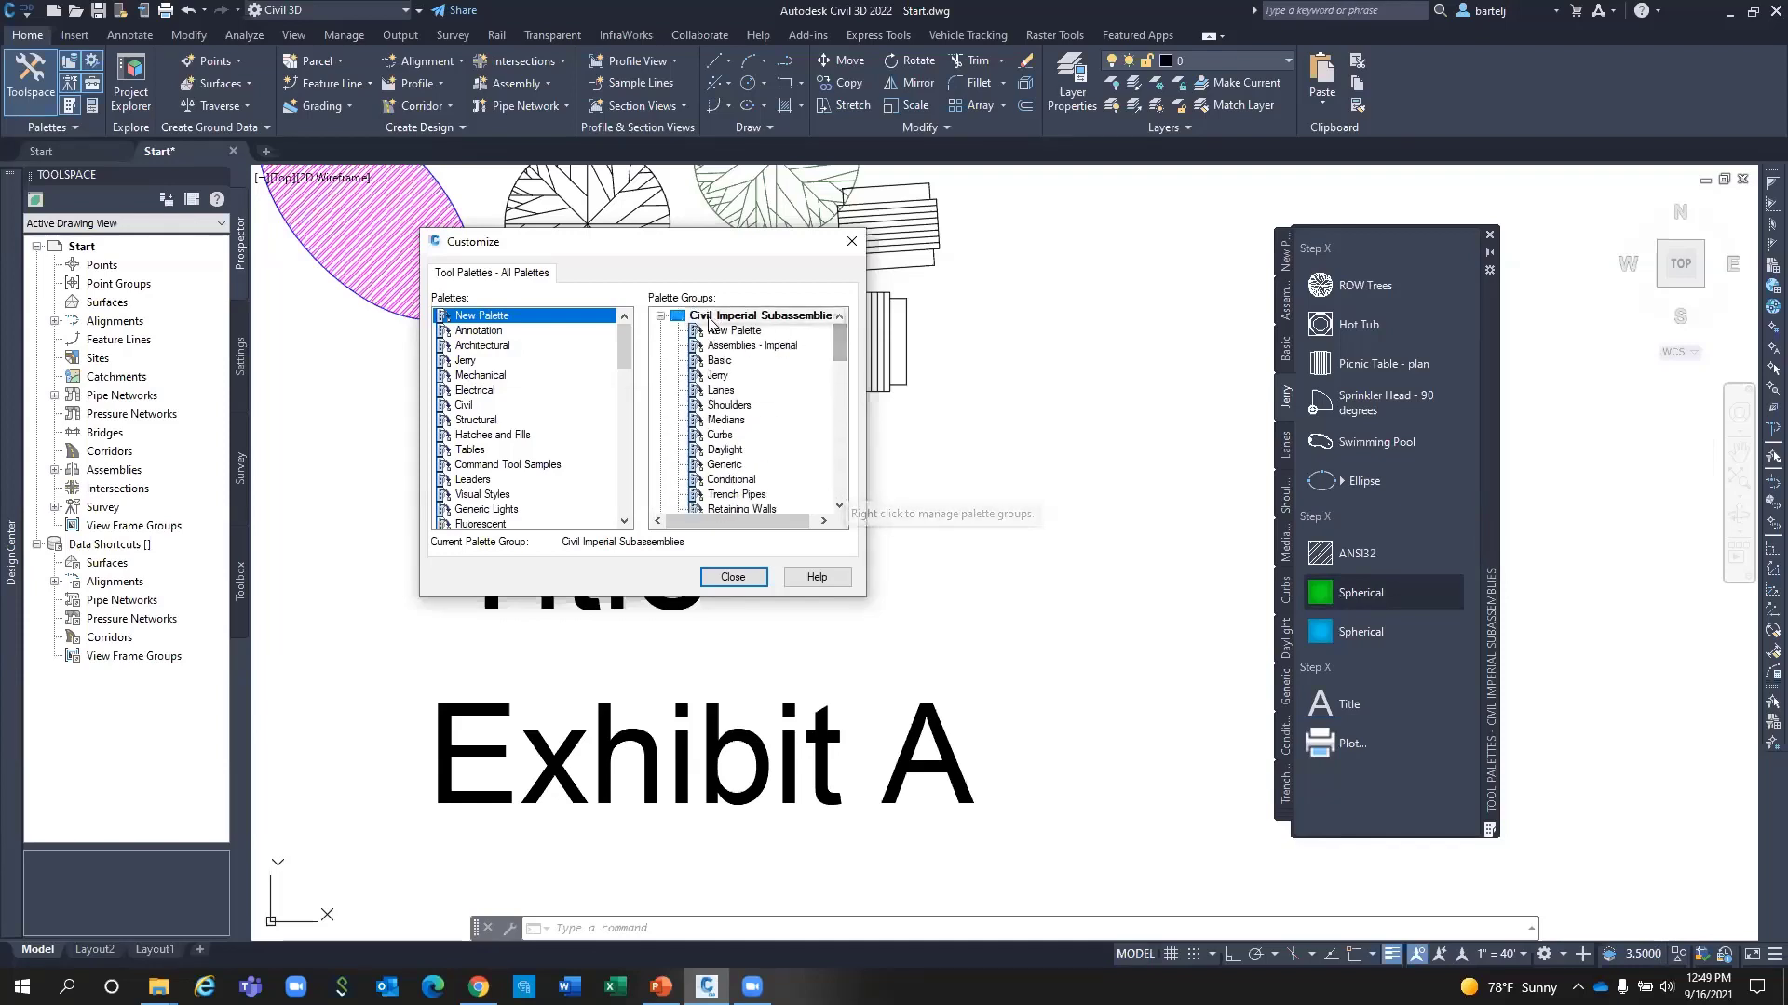
{"action": "left_click", "coordinate": [661, 317]}
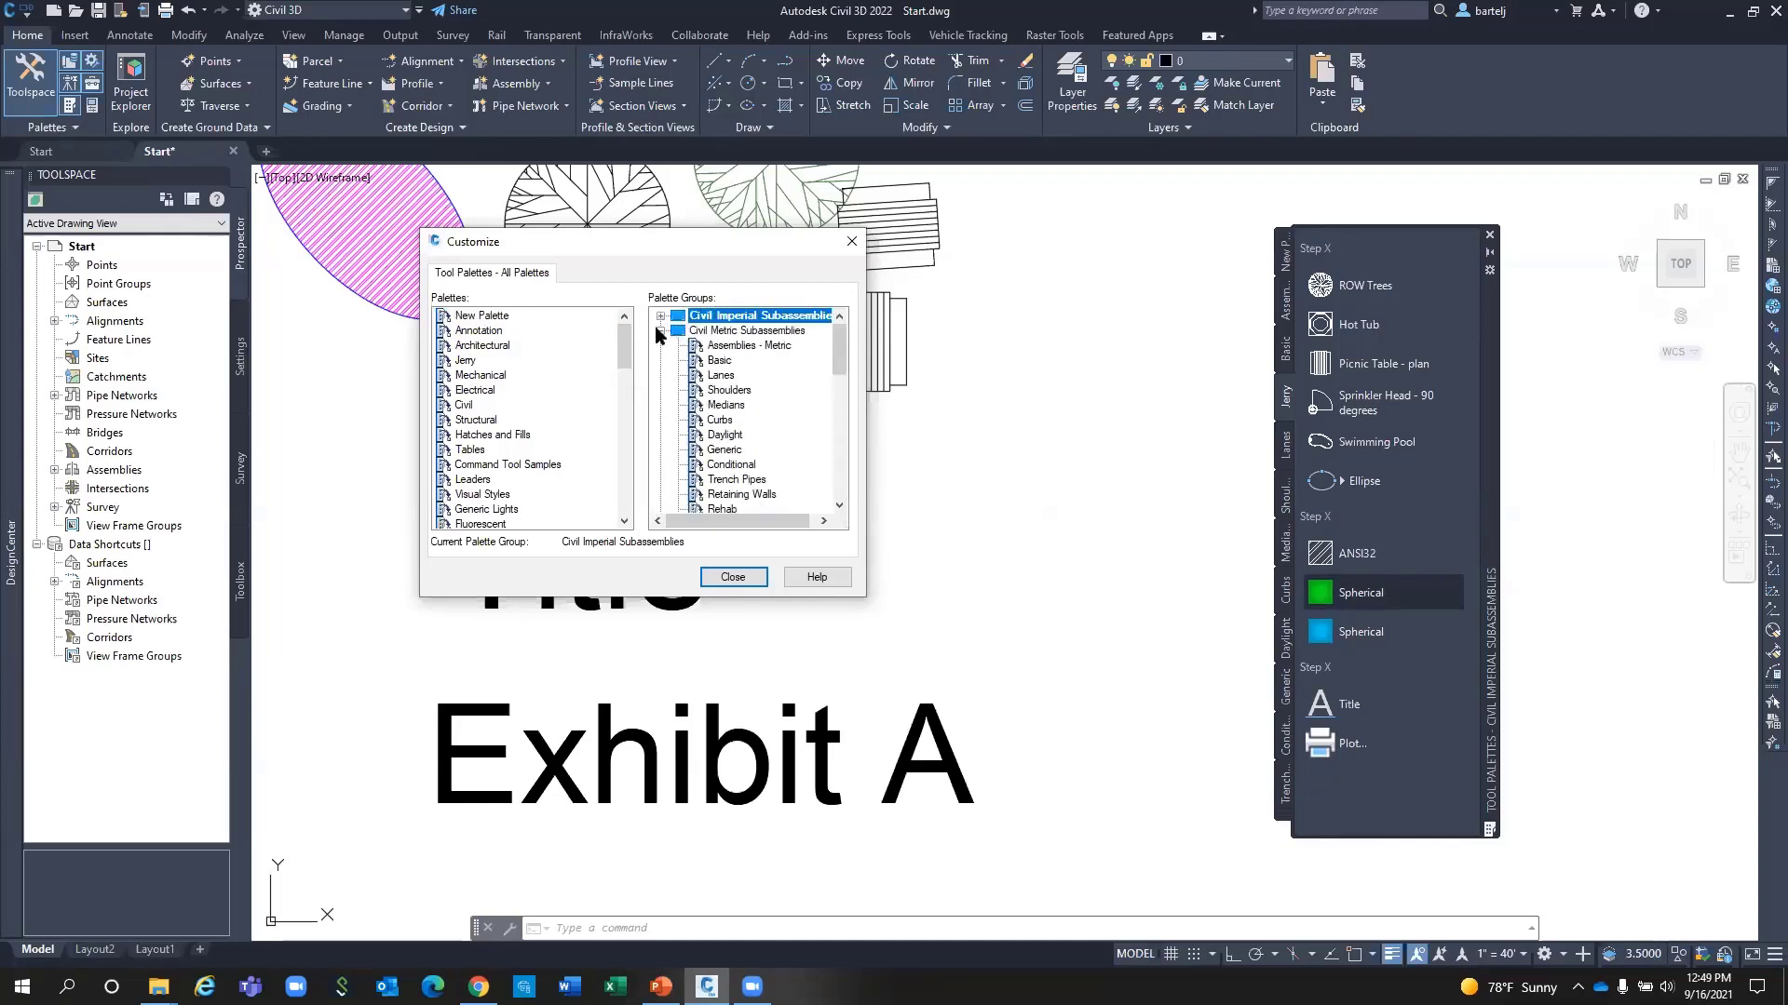
{"action": "left_click", "coordinate": [660, 332]}
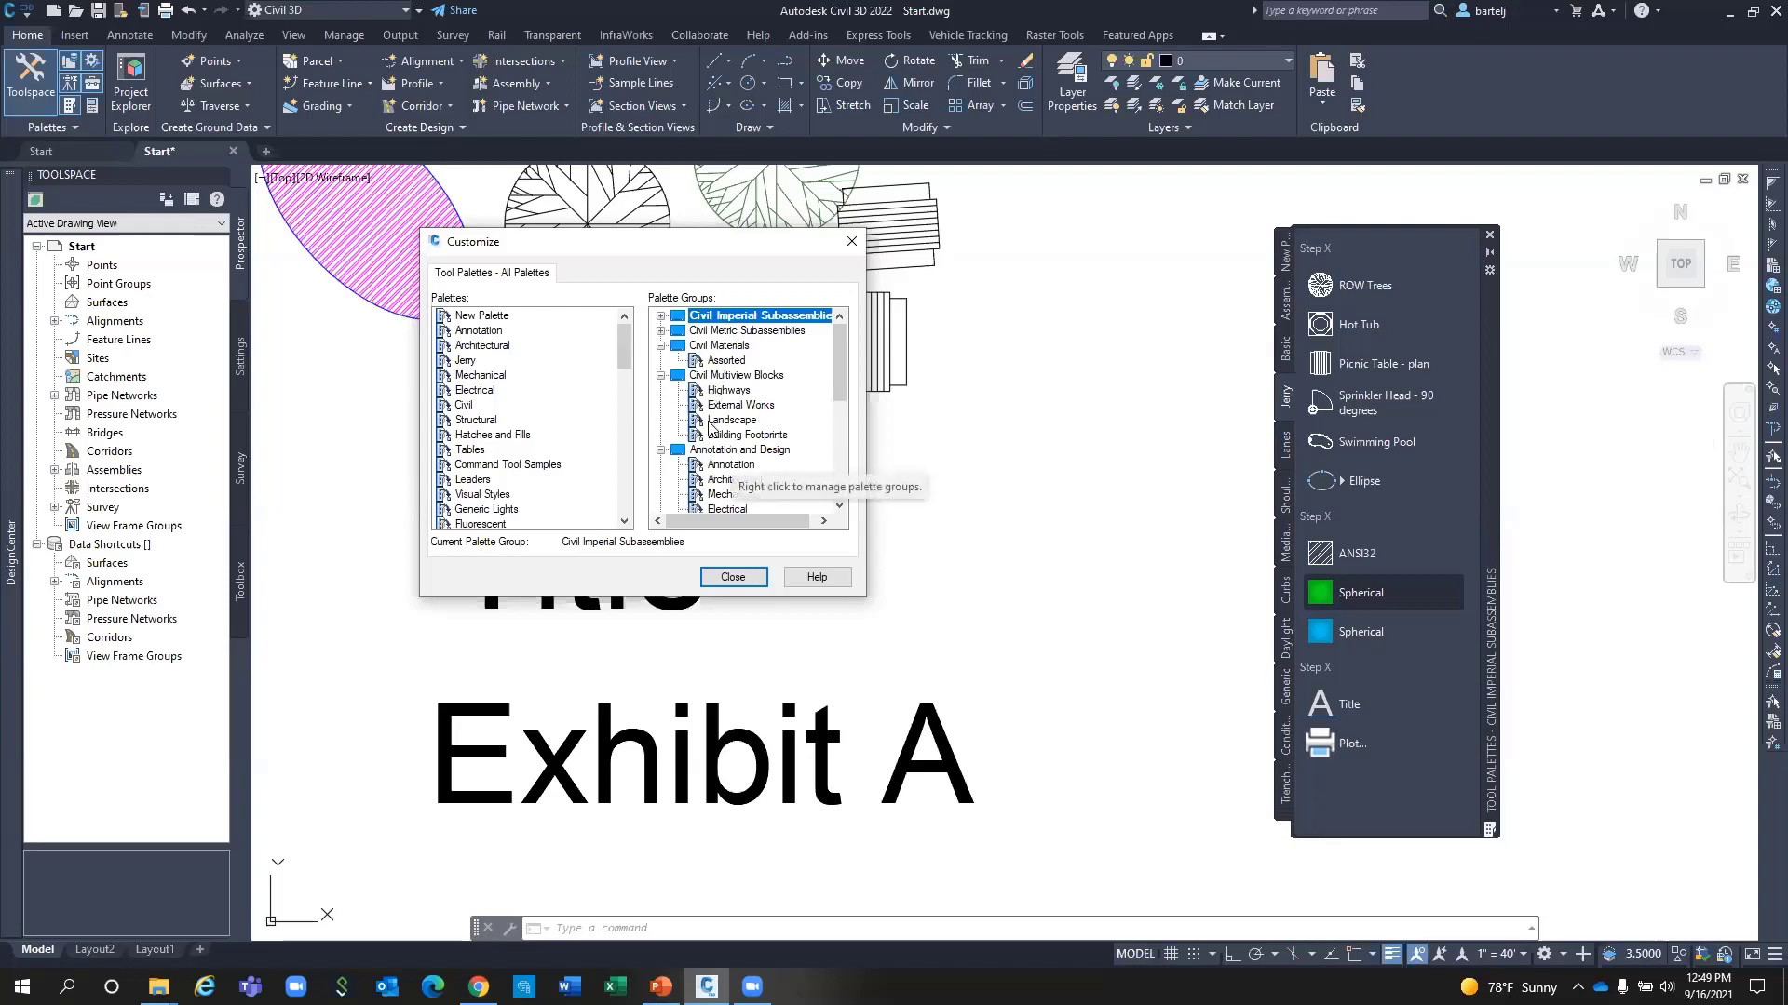
{"action": "left_click", "coordinate": [660, 375]}
{"action": "left_click", "coordinate": [660, 390]}
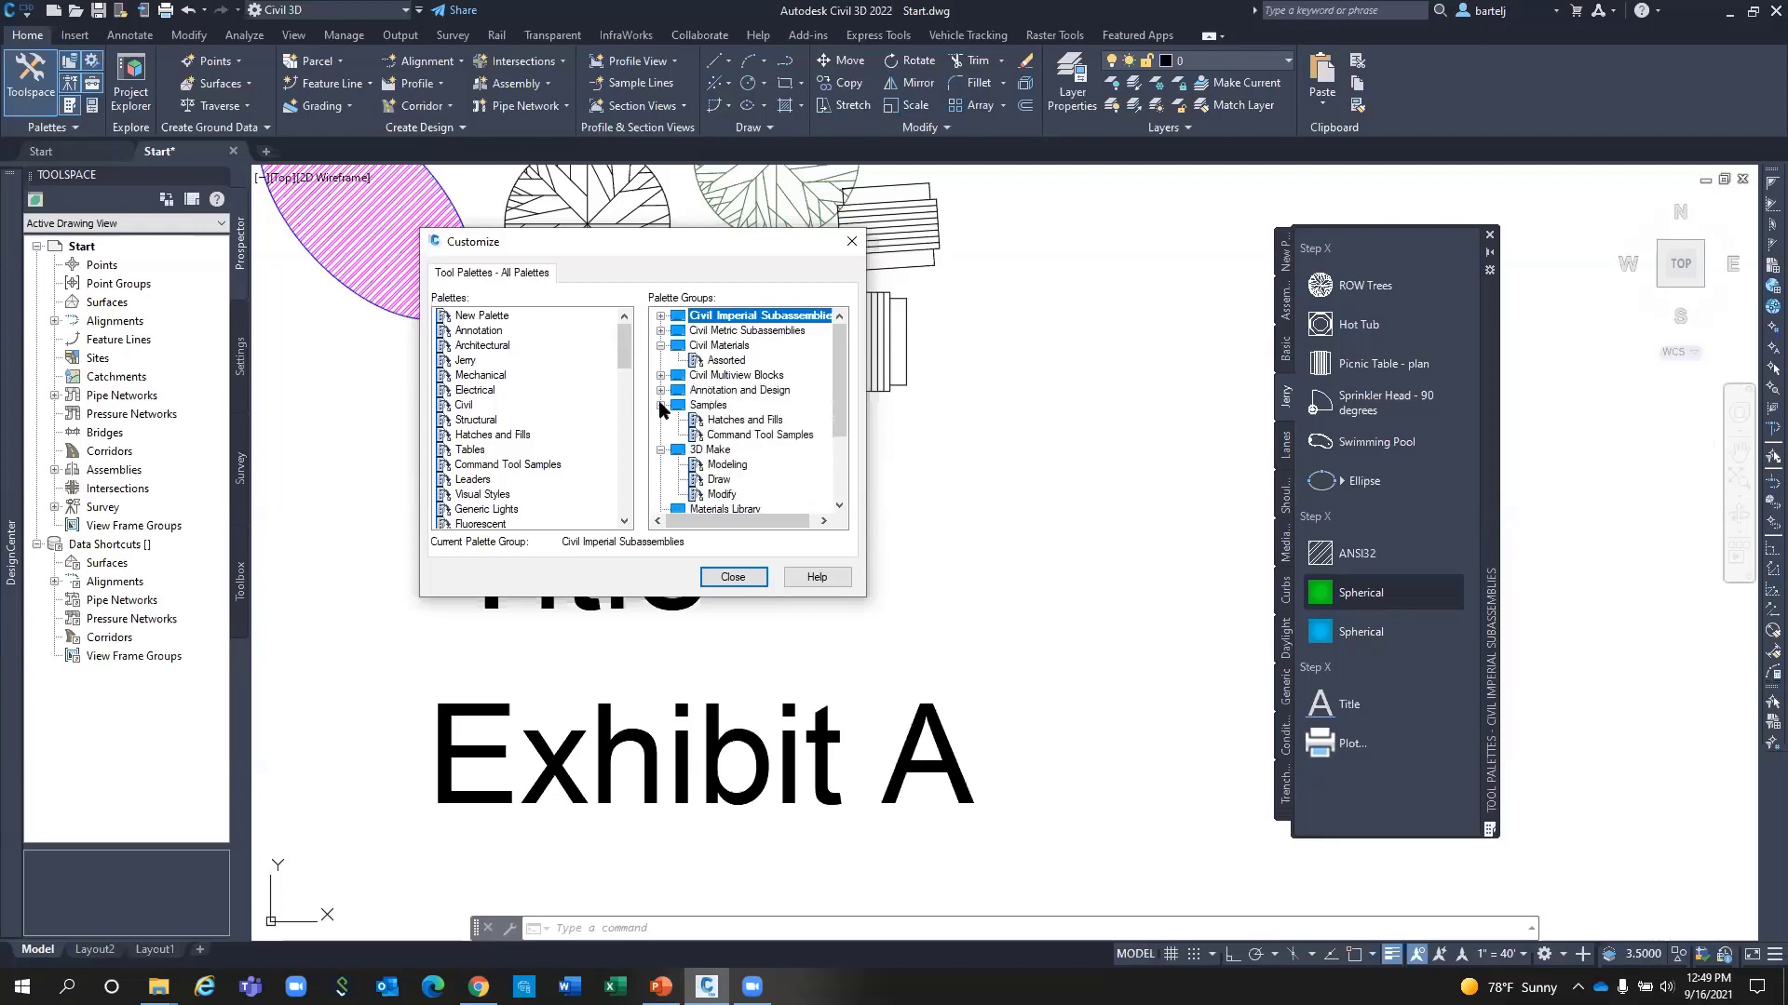
{"action": "left_click", "coordinate": [660, 405]}
{"action": "left_click", "coordinate": [661, 420]}
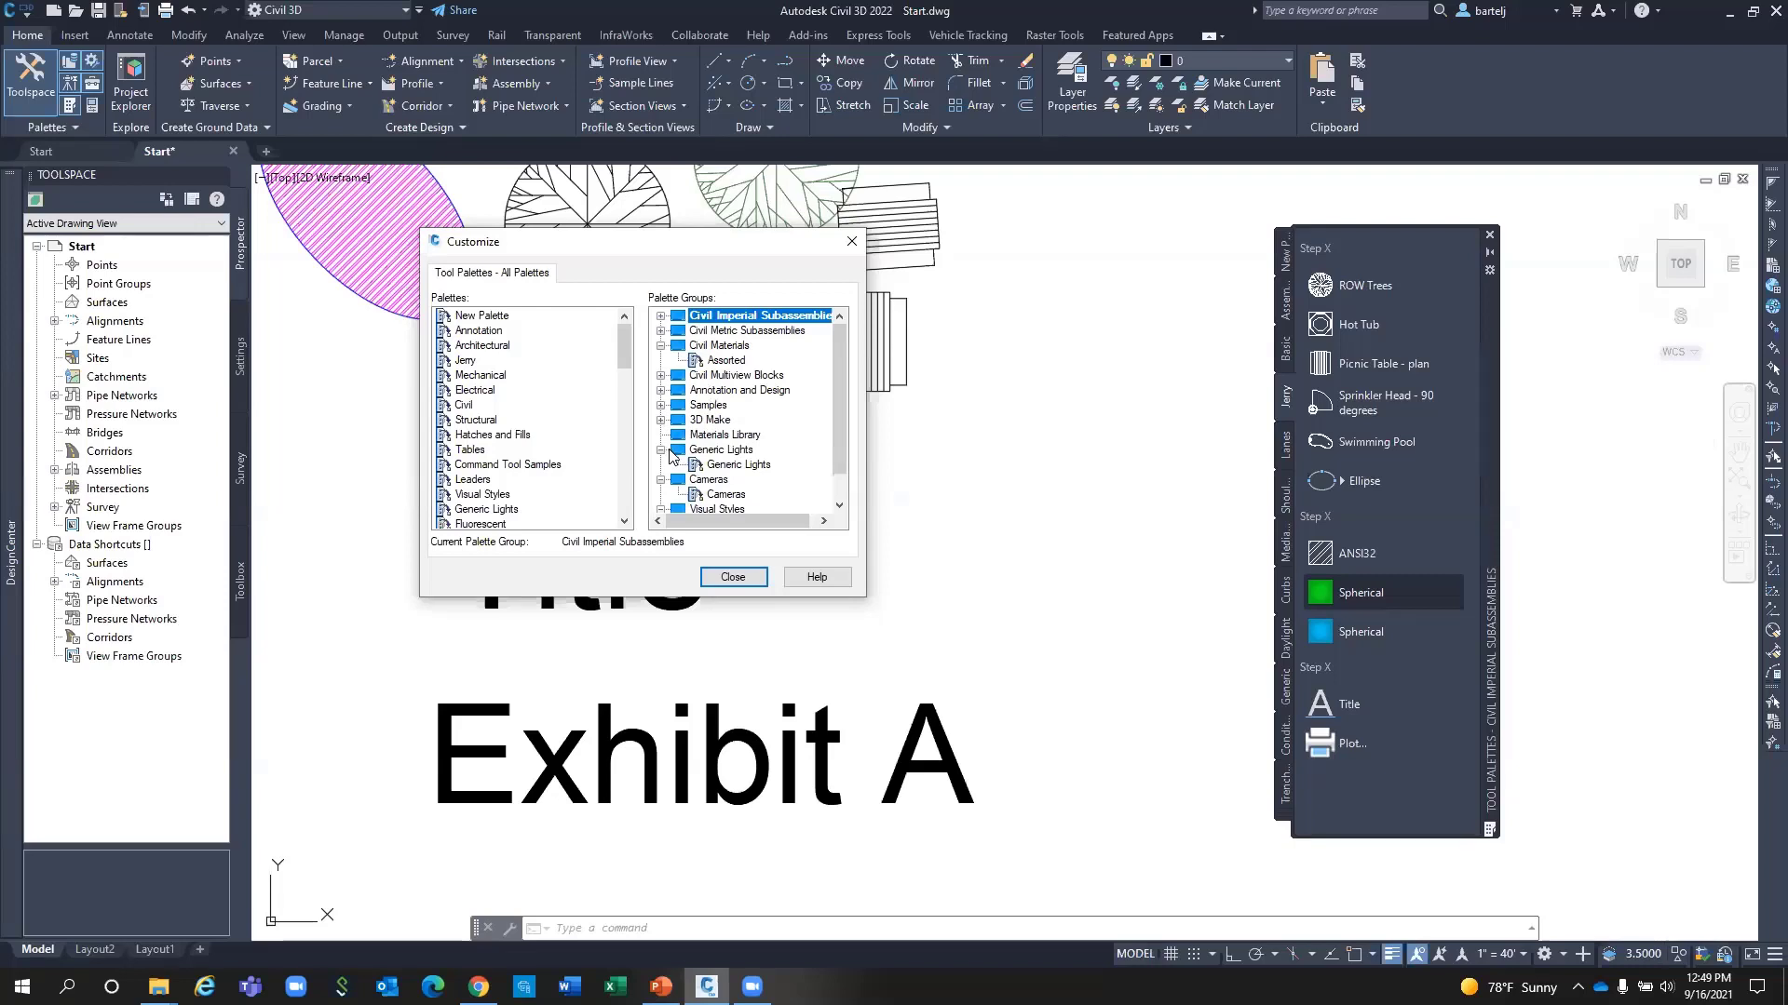
{"action": "left_click", "coordinate": [660, 345]}
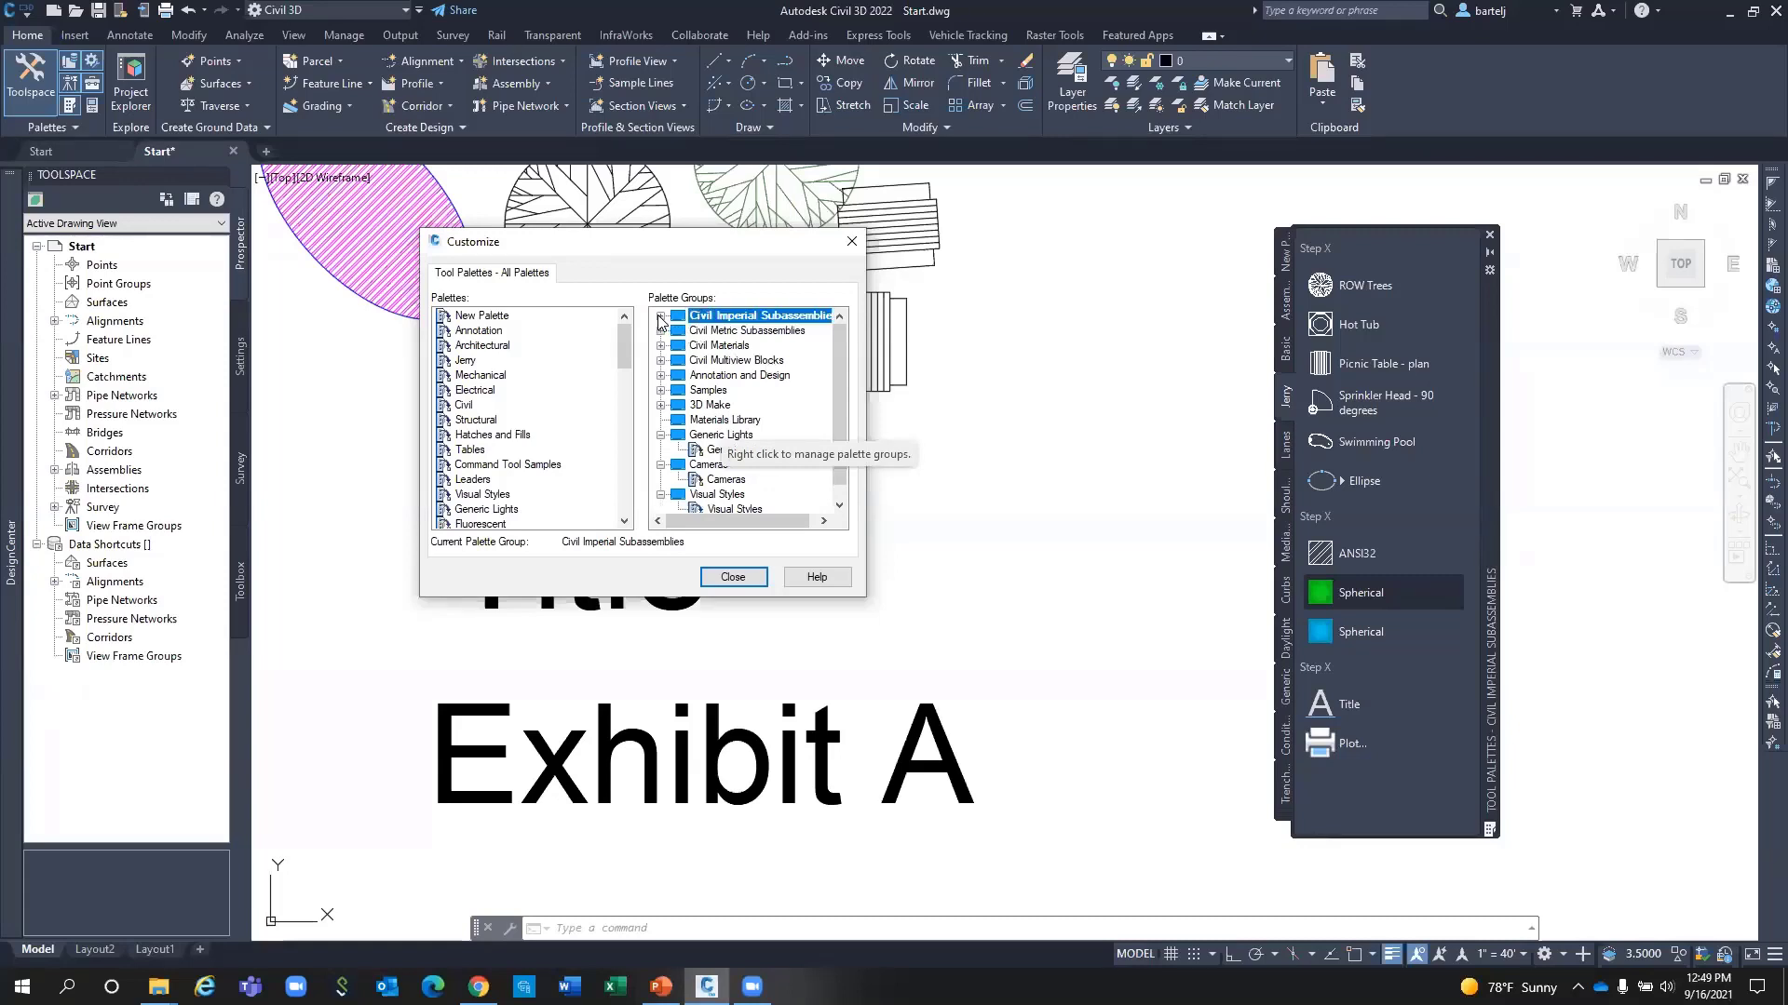
Expand the Civil Imperial Subassemblies group and move the custom palette to the top of its list, above New Palette.
{"action": "left_click", "coordinate": [660, 317]}
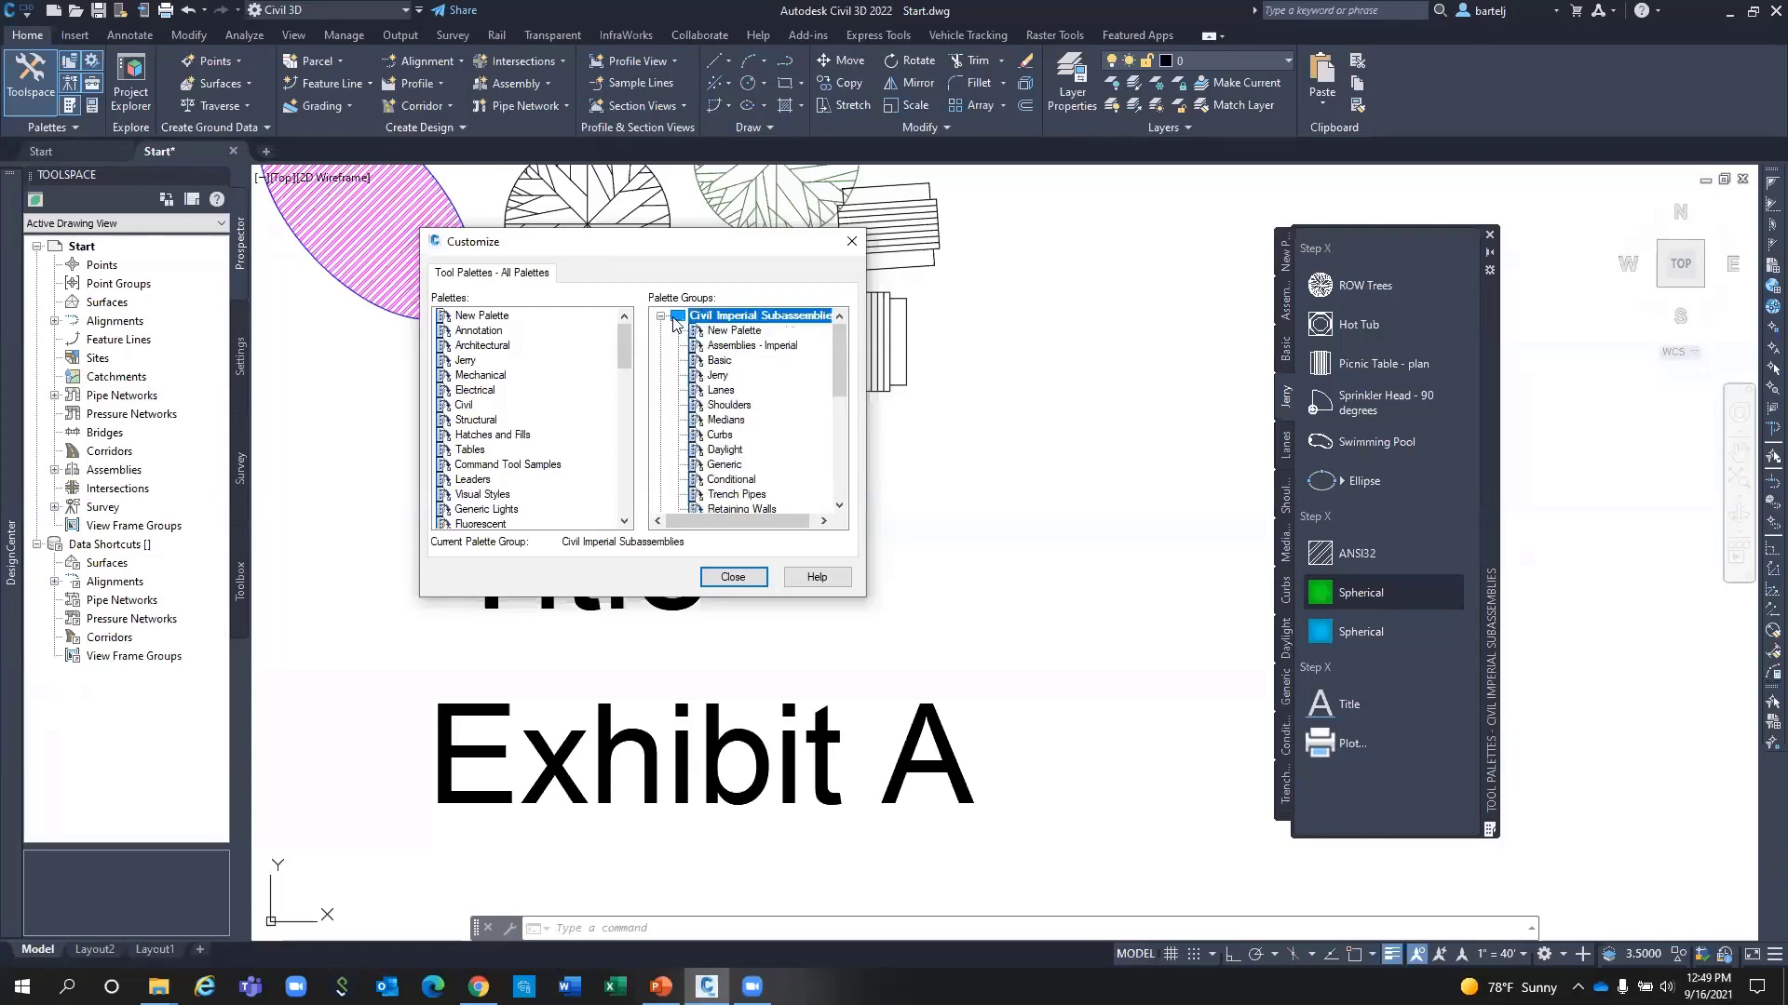
{"action": "left_click", "coordinate": [719, 376]}
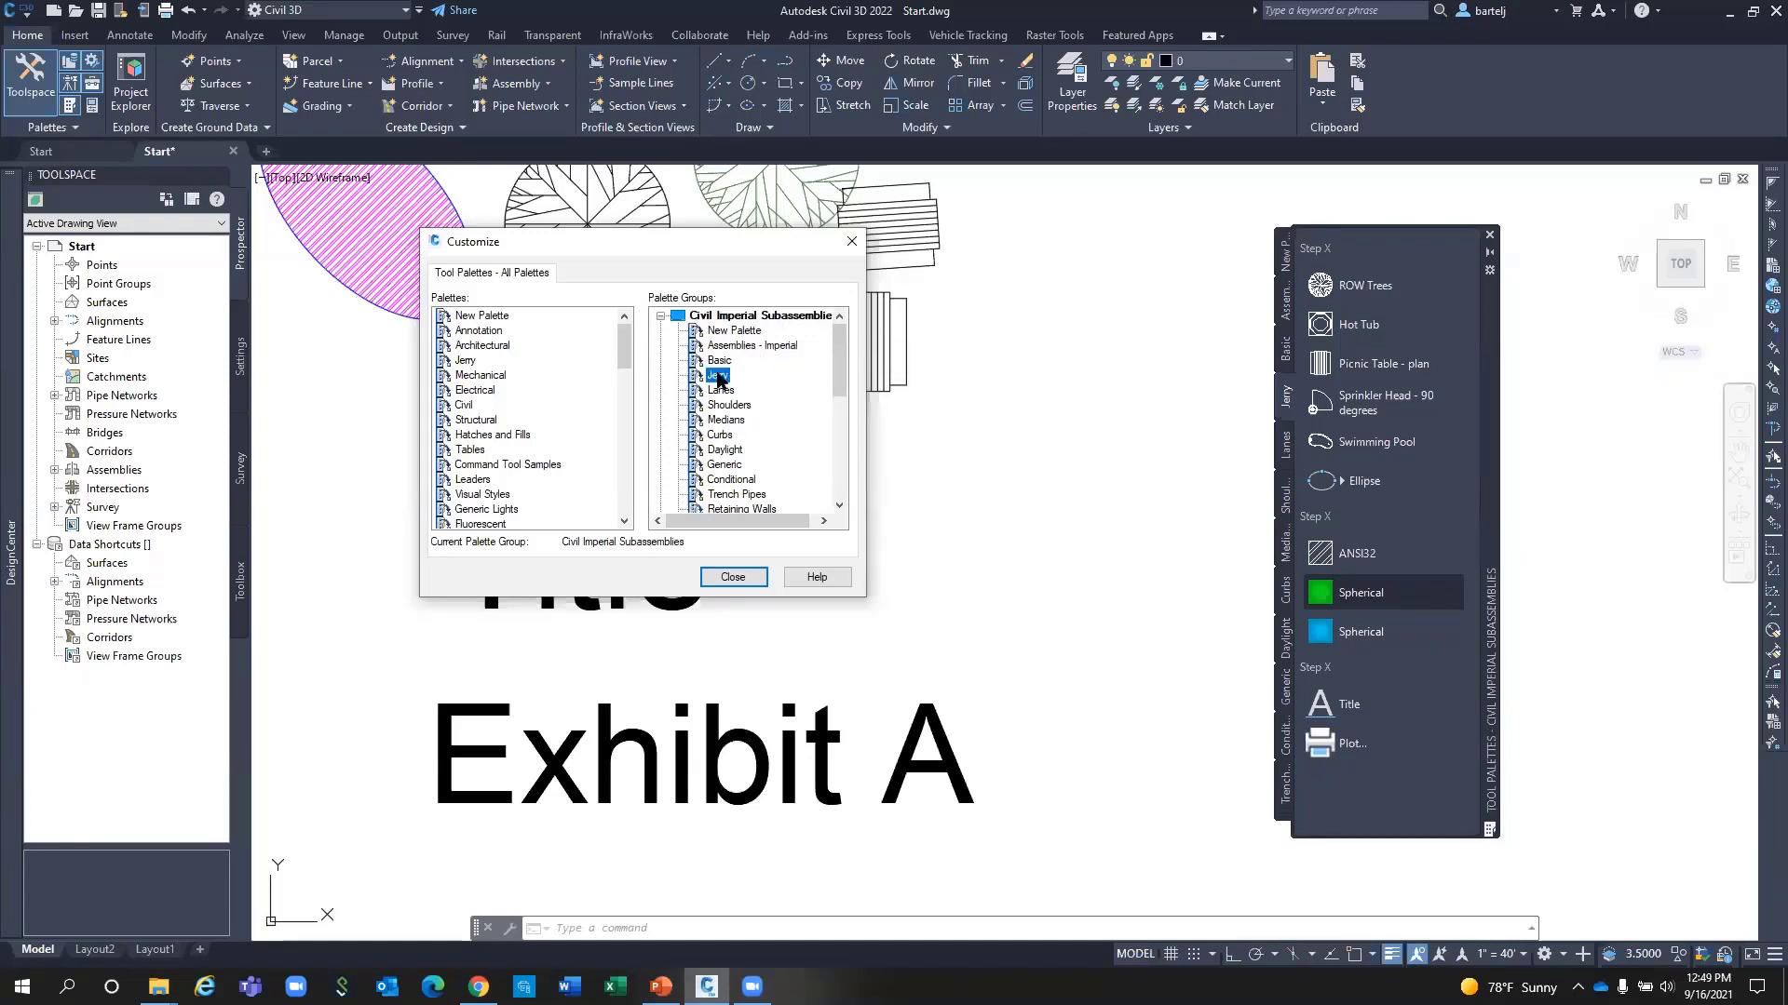
{"action": "left_click_drag", "start_coordinate": [718, 373], "coordinate": [714, 327]}
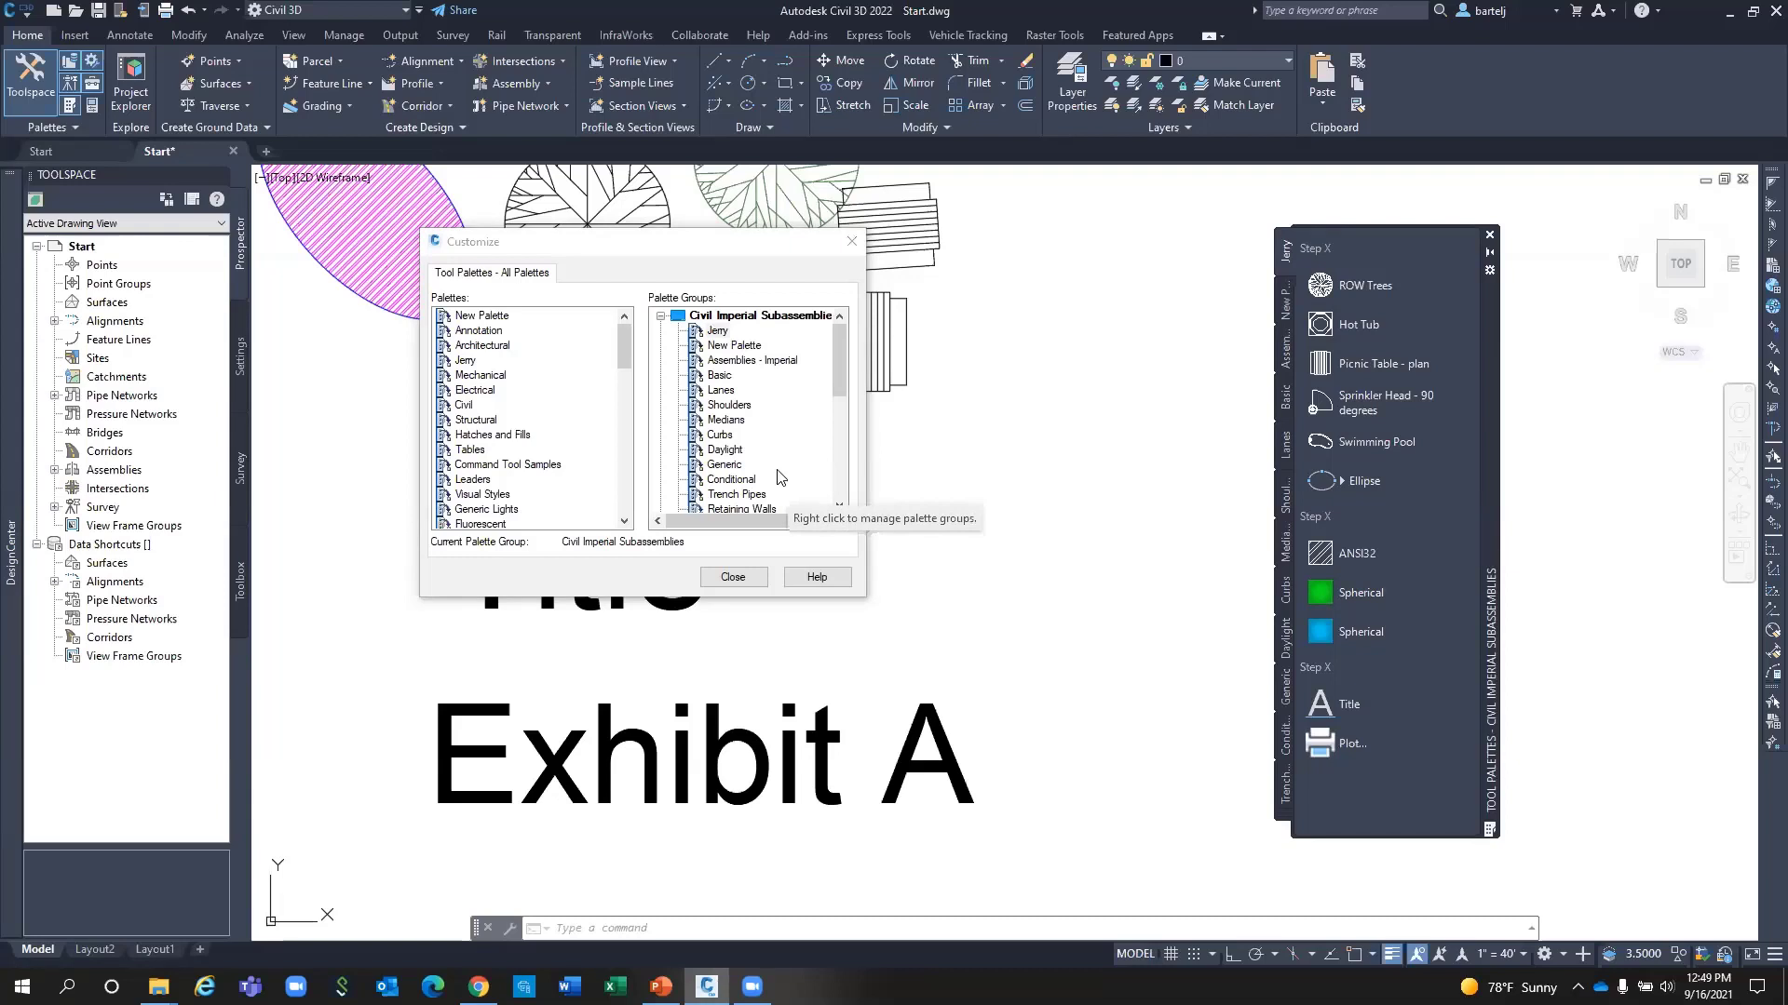
{"action": "right_click", "coordinate": [717, 318]}
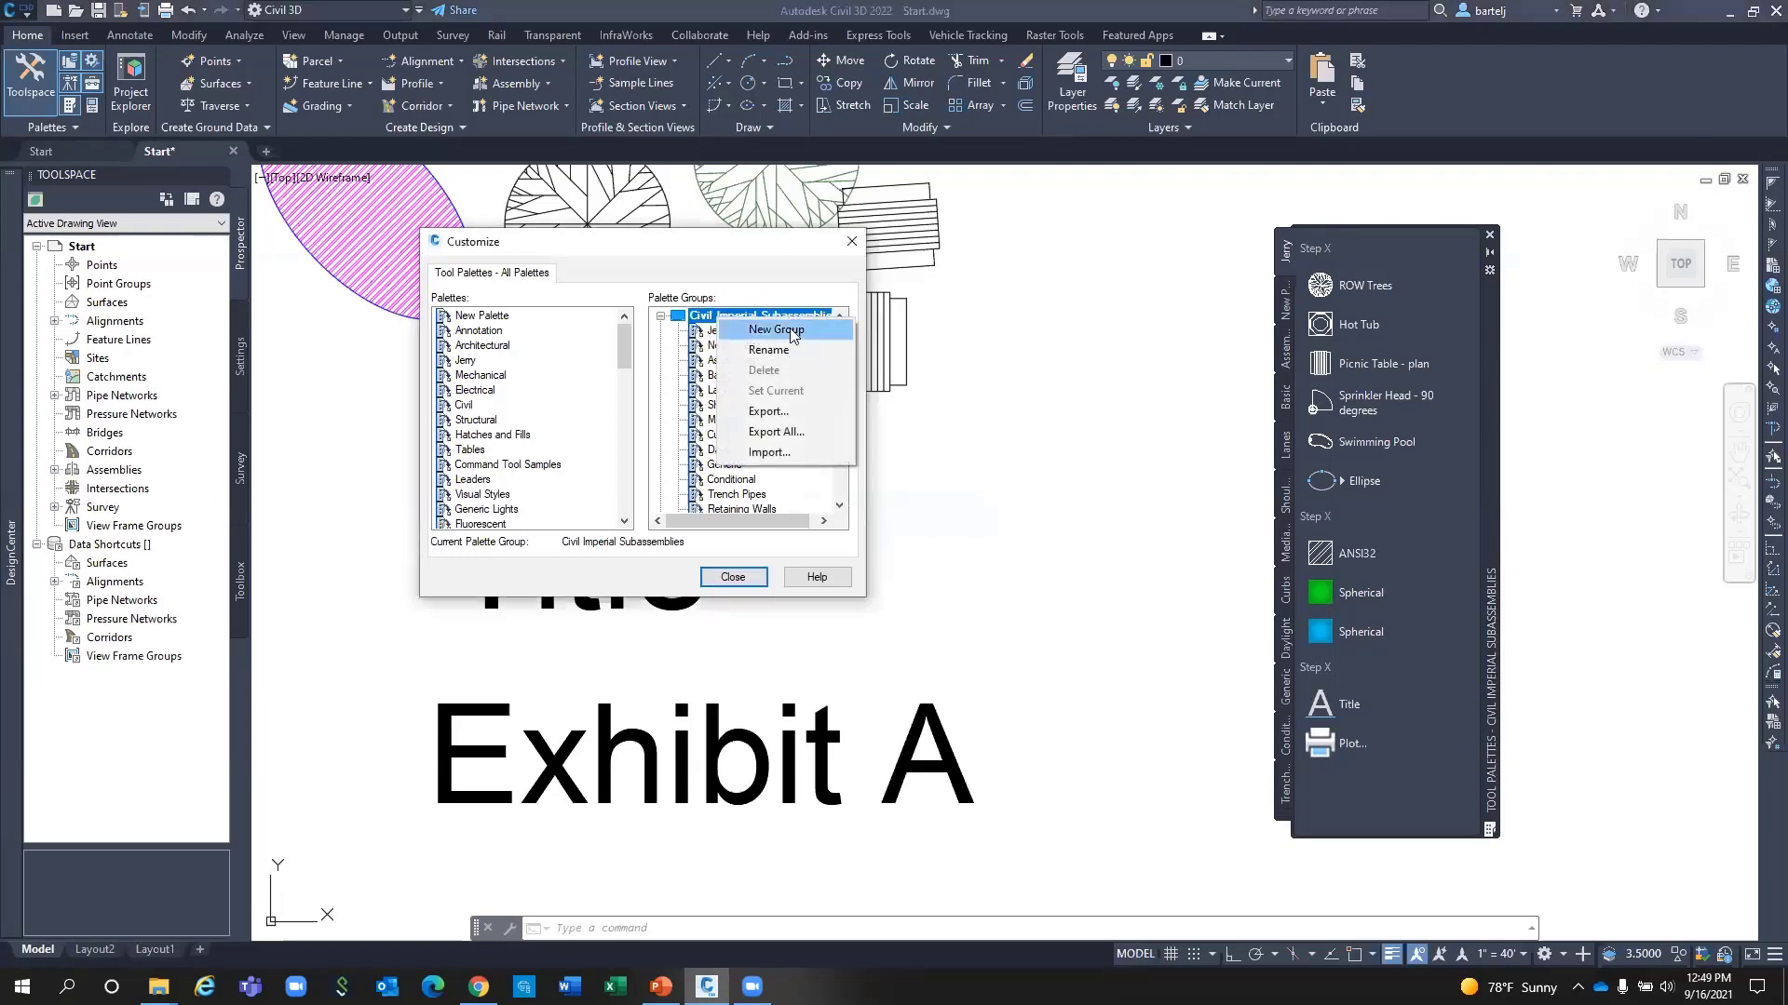
{"action": "left_click", "coordinate": [772, 432]}
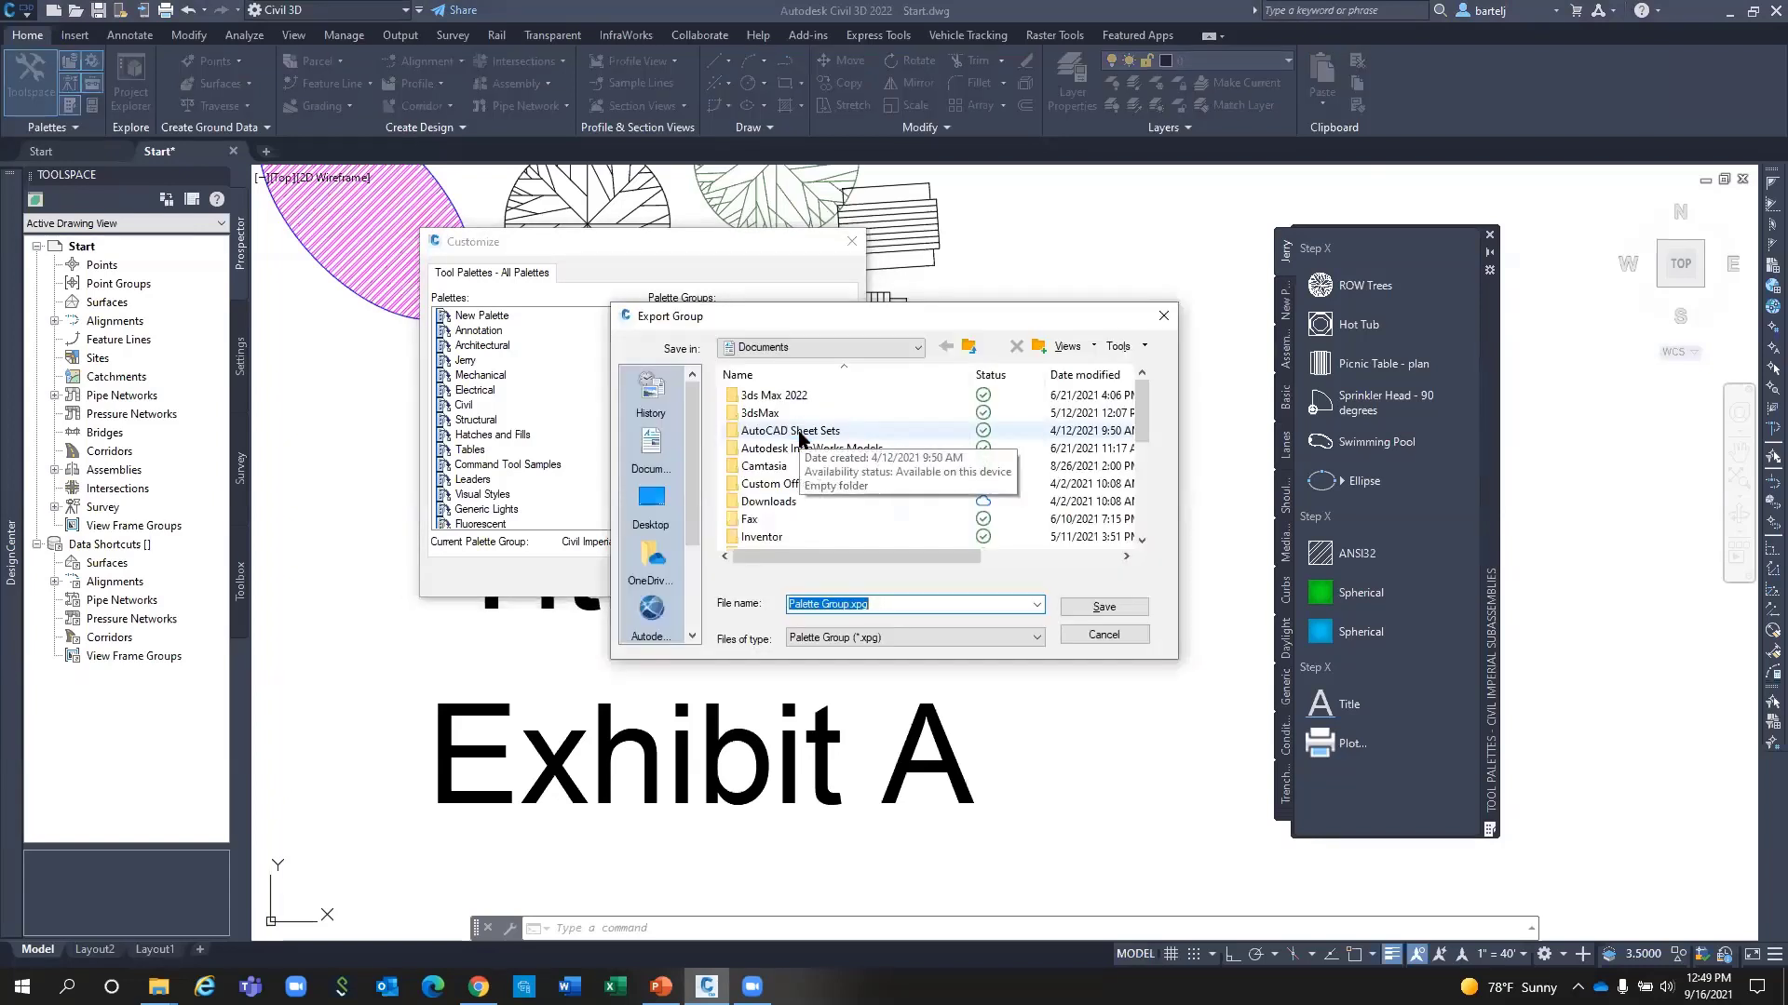
{"action": "left_click", "coordinate": [651, 500]}
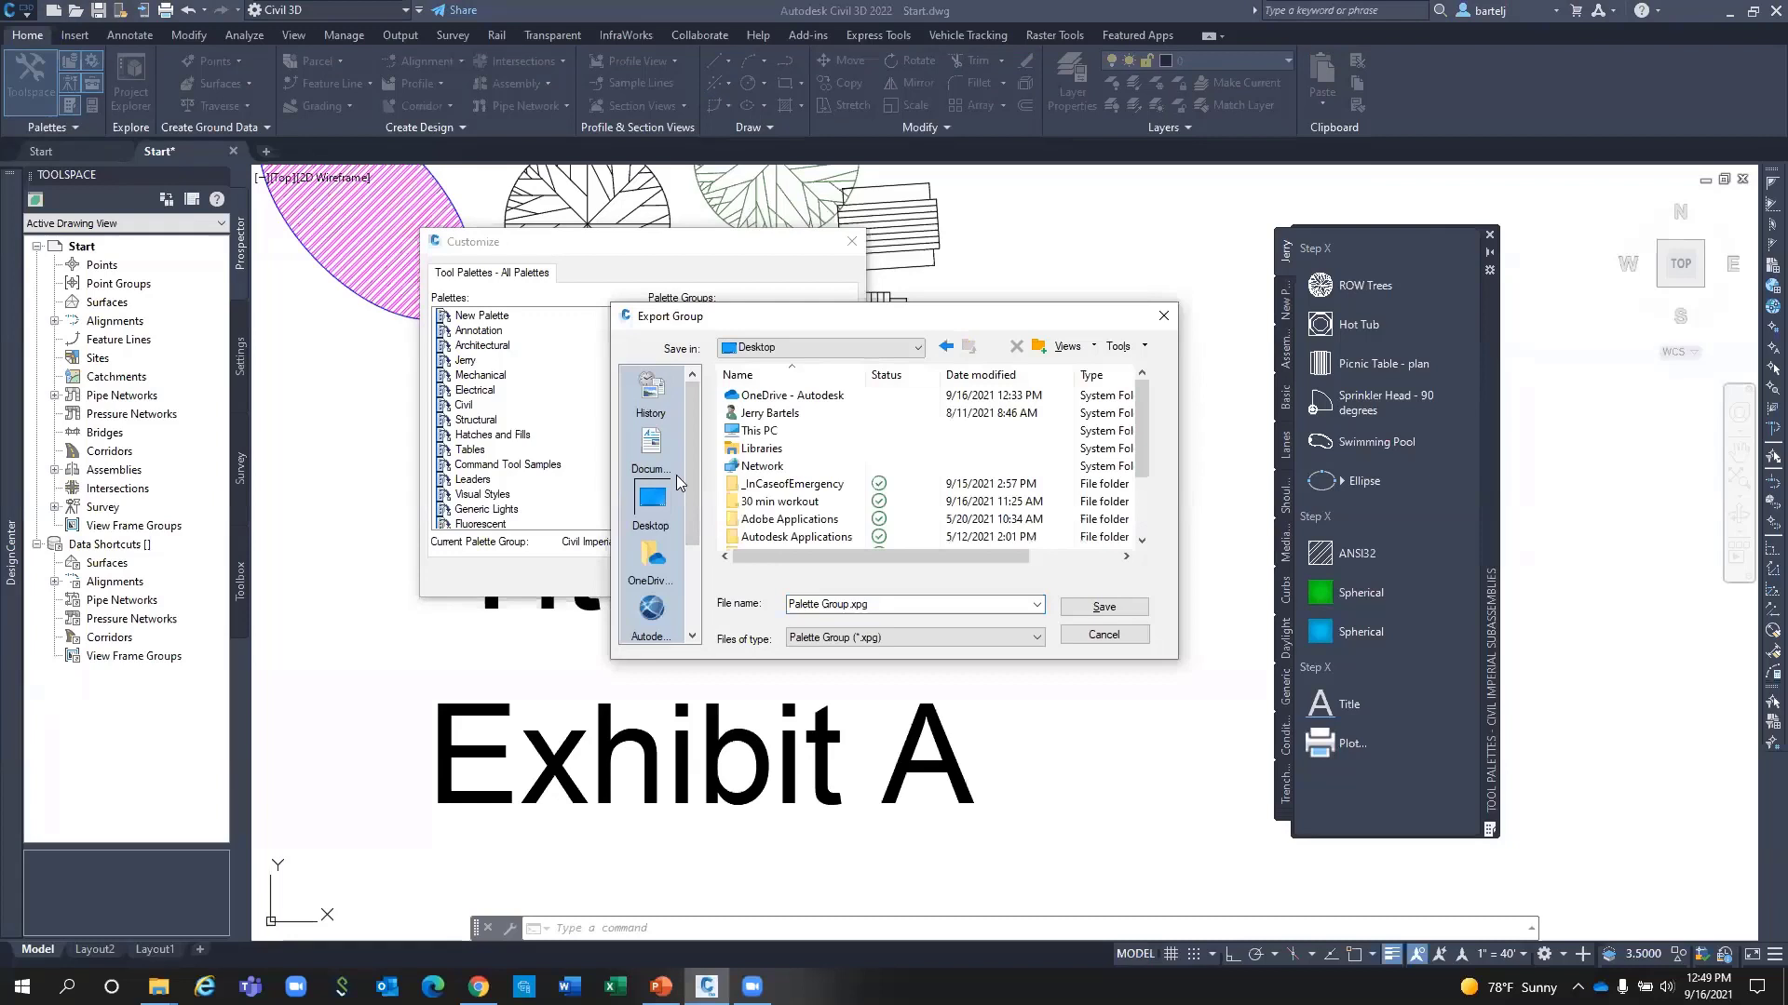
{"action": "double_click", "coordinate": [750, 475]}
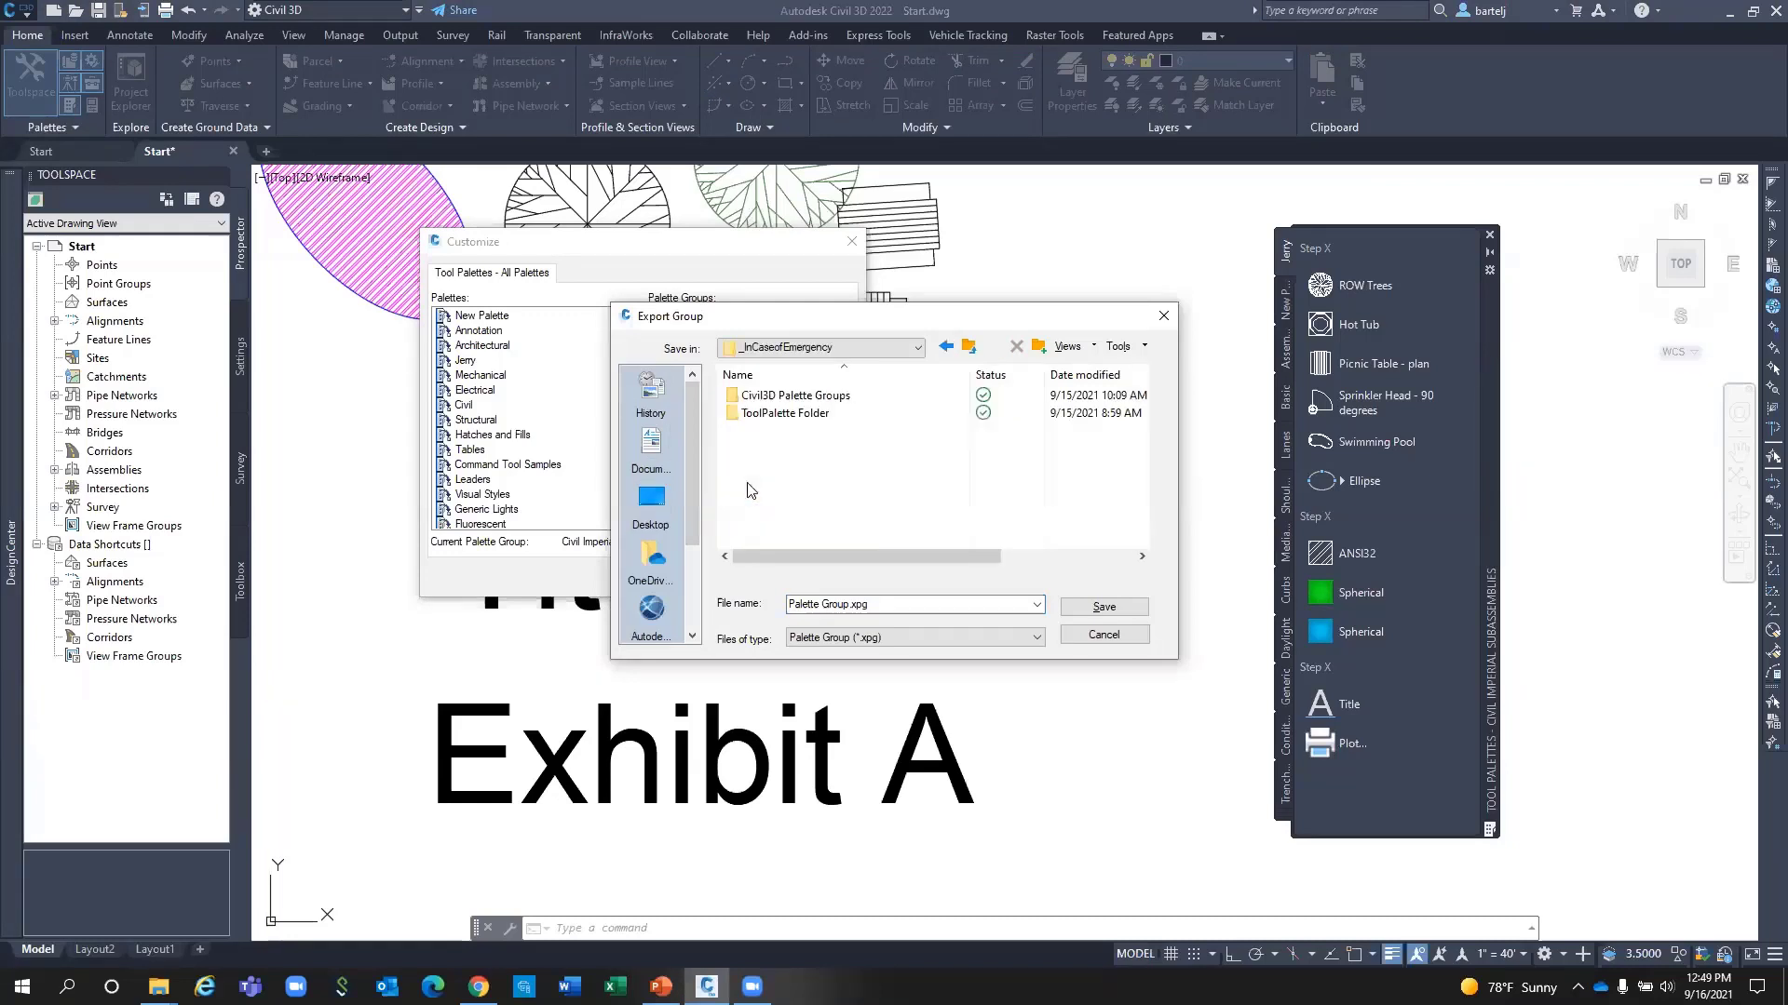
{"action": "double_click", "coordinate": [774, 395]}
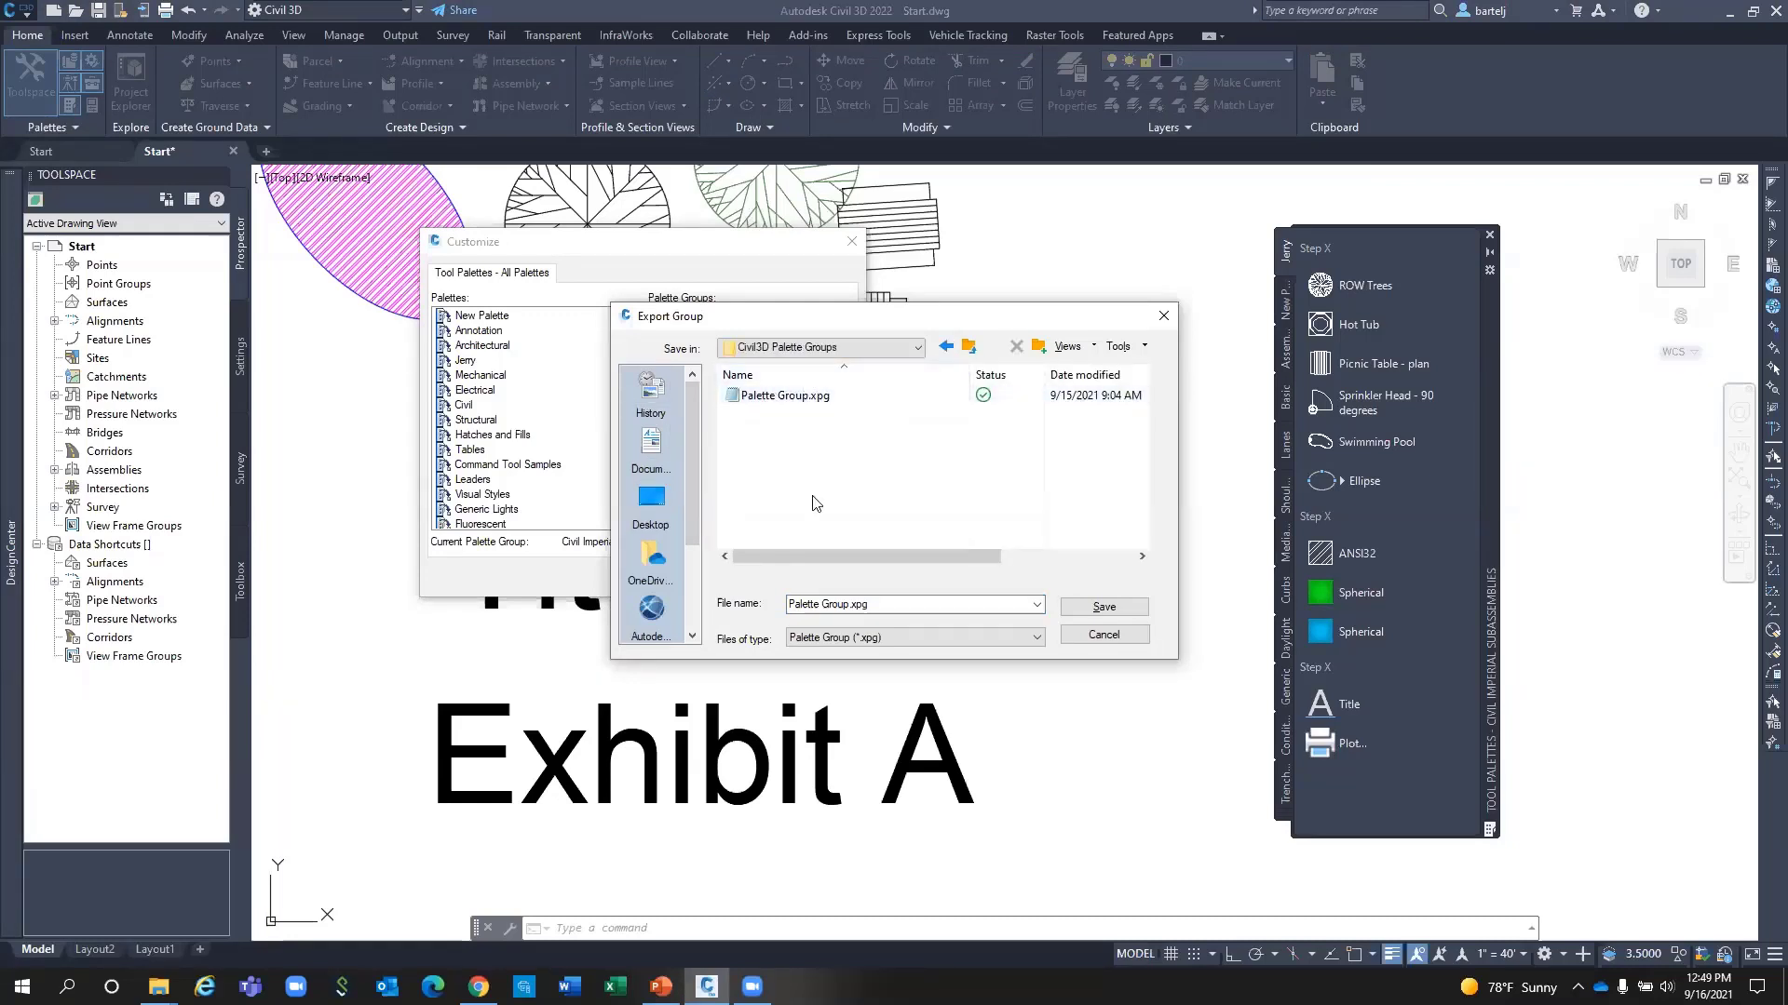
{"action": "left_click", "coordinate": [1104, 635]}
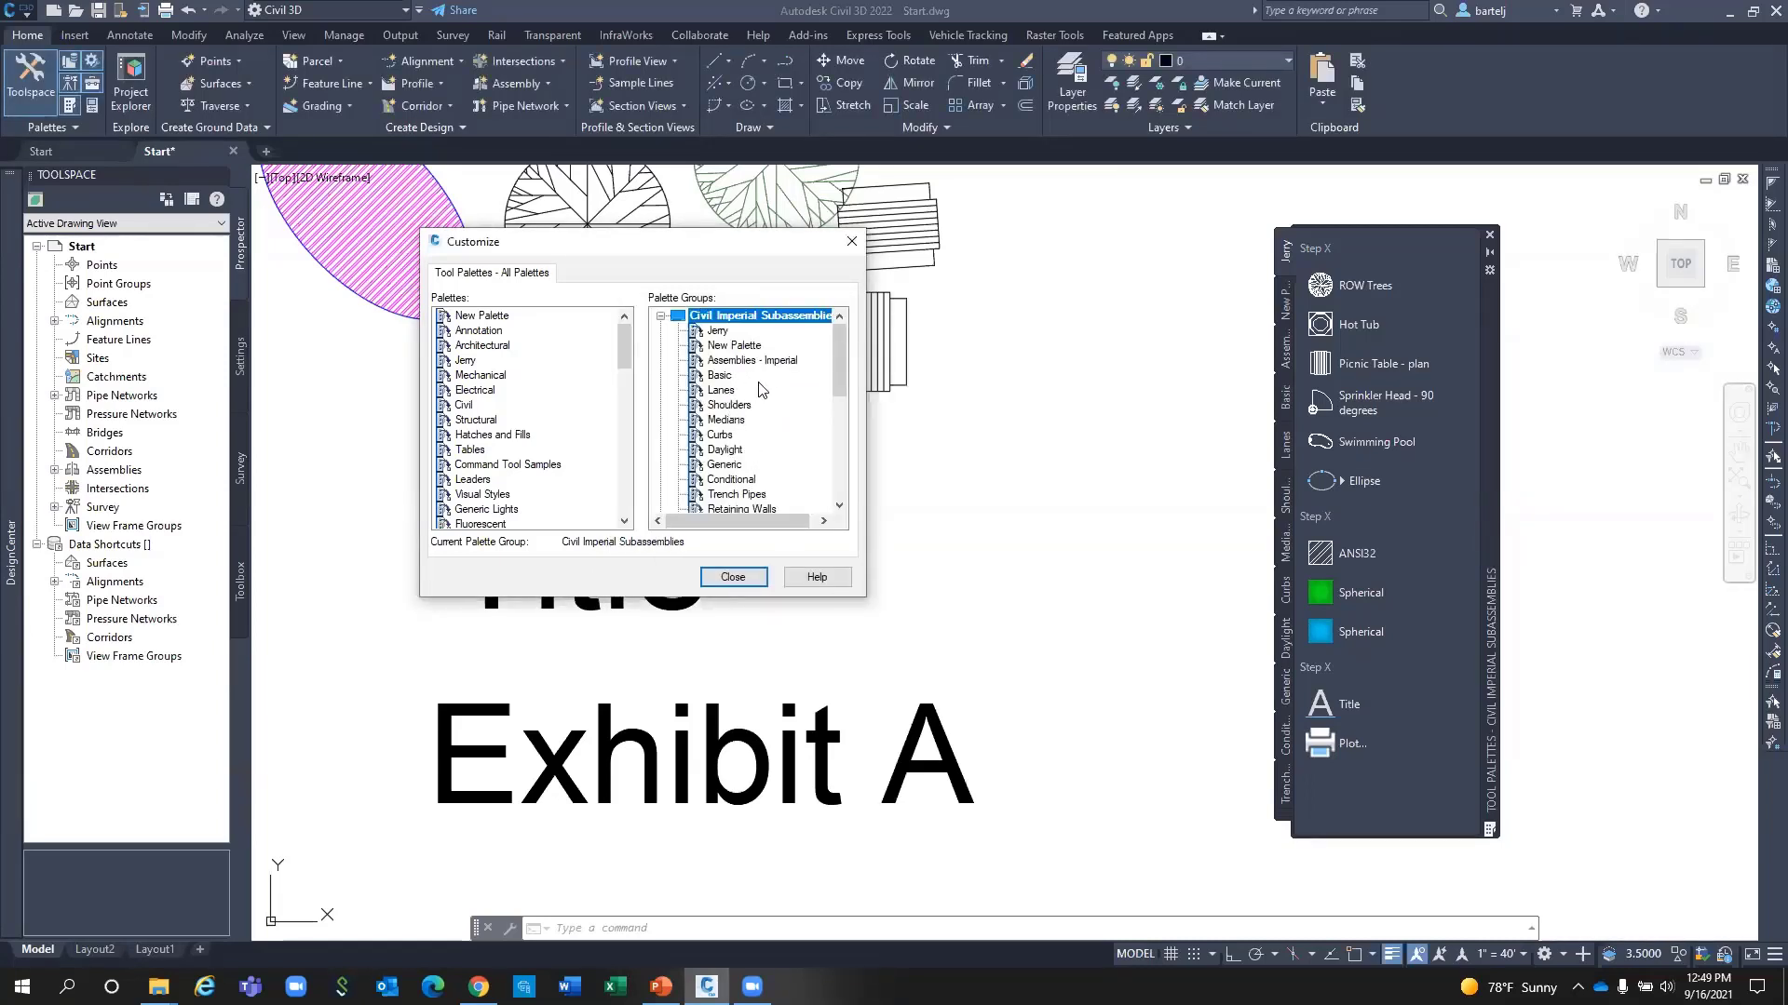
Collapse the Civil Imperial Subassemblies group and export the custom palette as an .xtp file to the 30 min workout folder on the Desktop.
{"action": "left_click", "coordinate": [661, 317]}
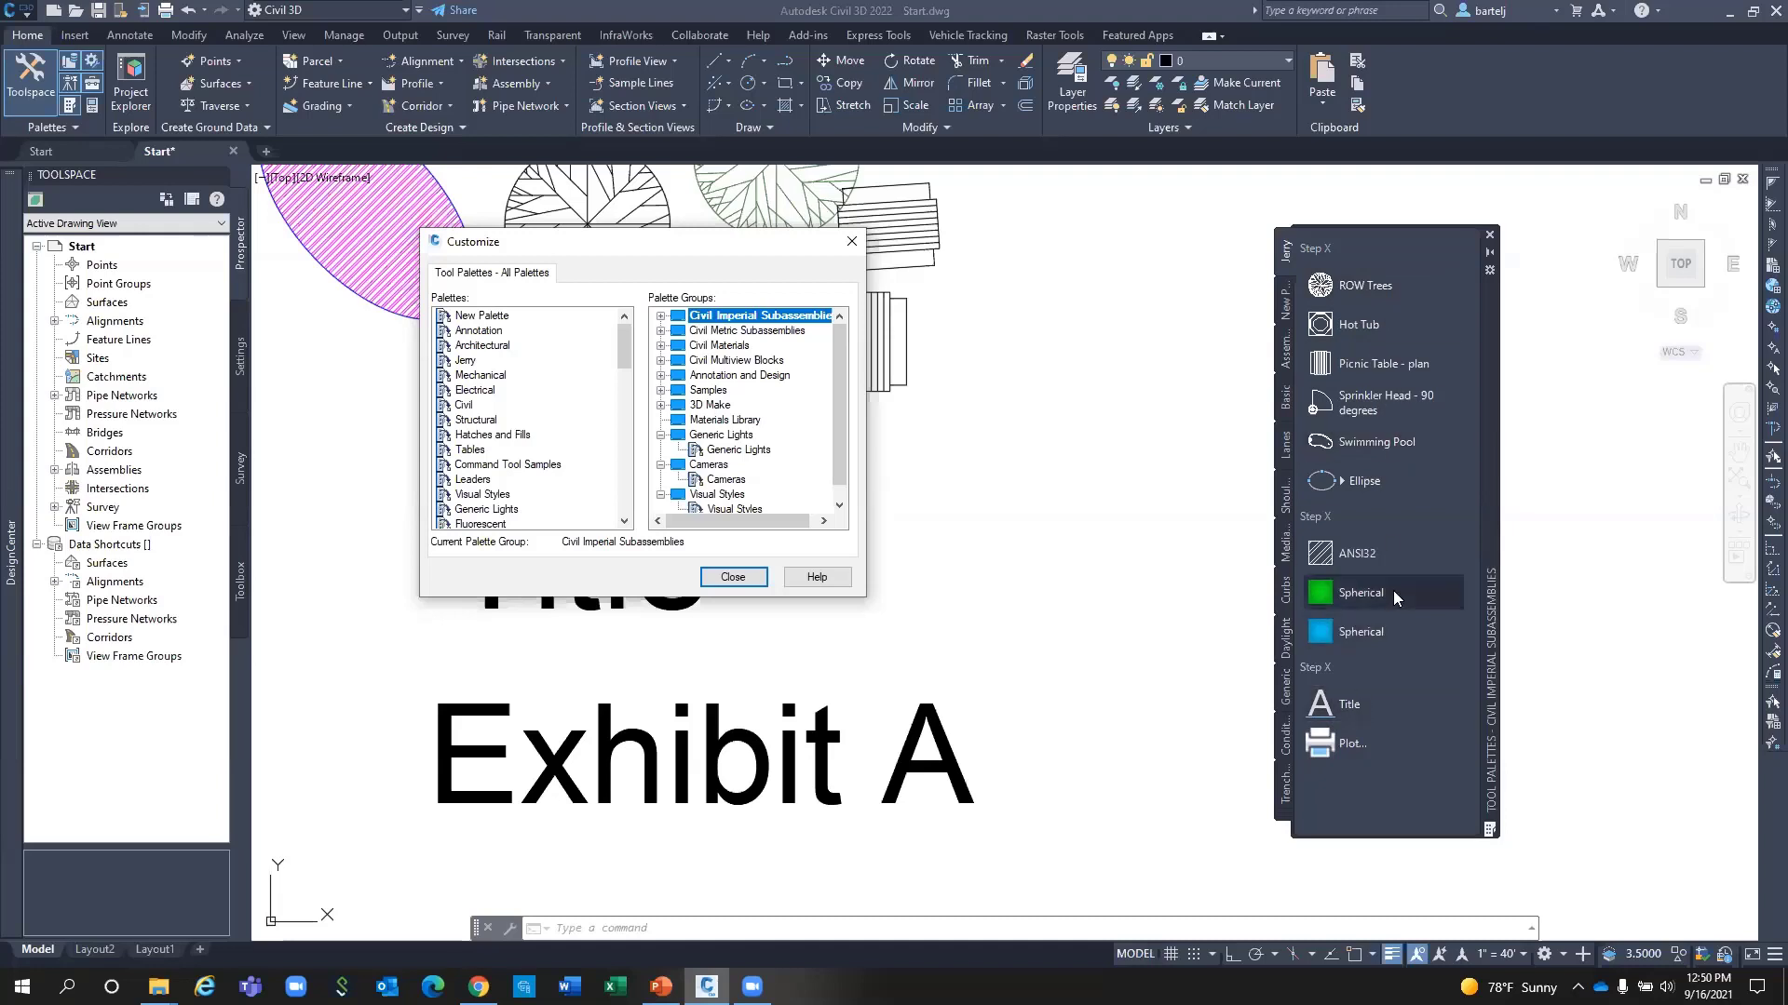
{"action": "left_click", "coordinate": [465, 362]}
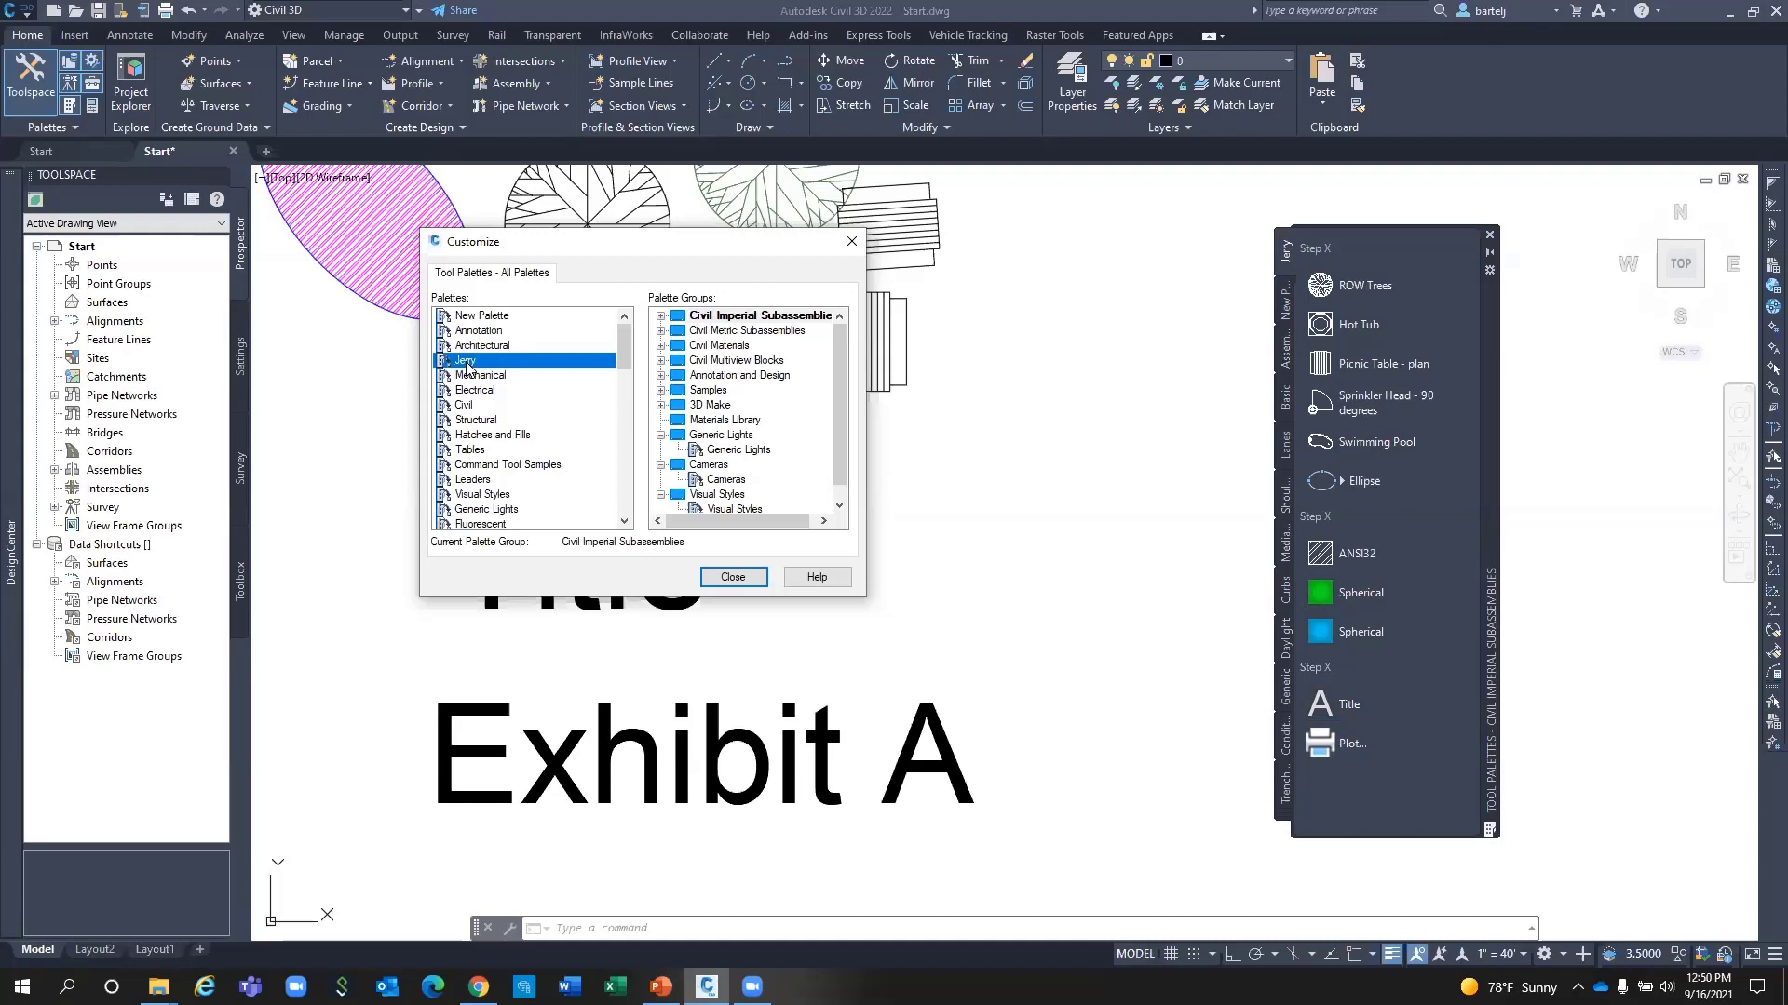
{"action": "right_click", "coordinate": [469, 366]}
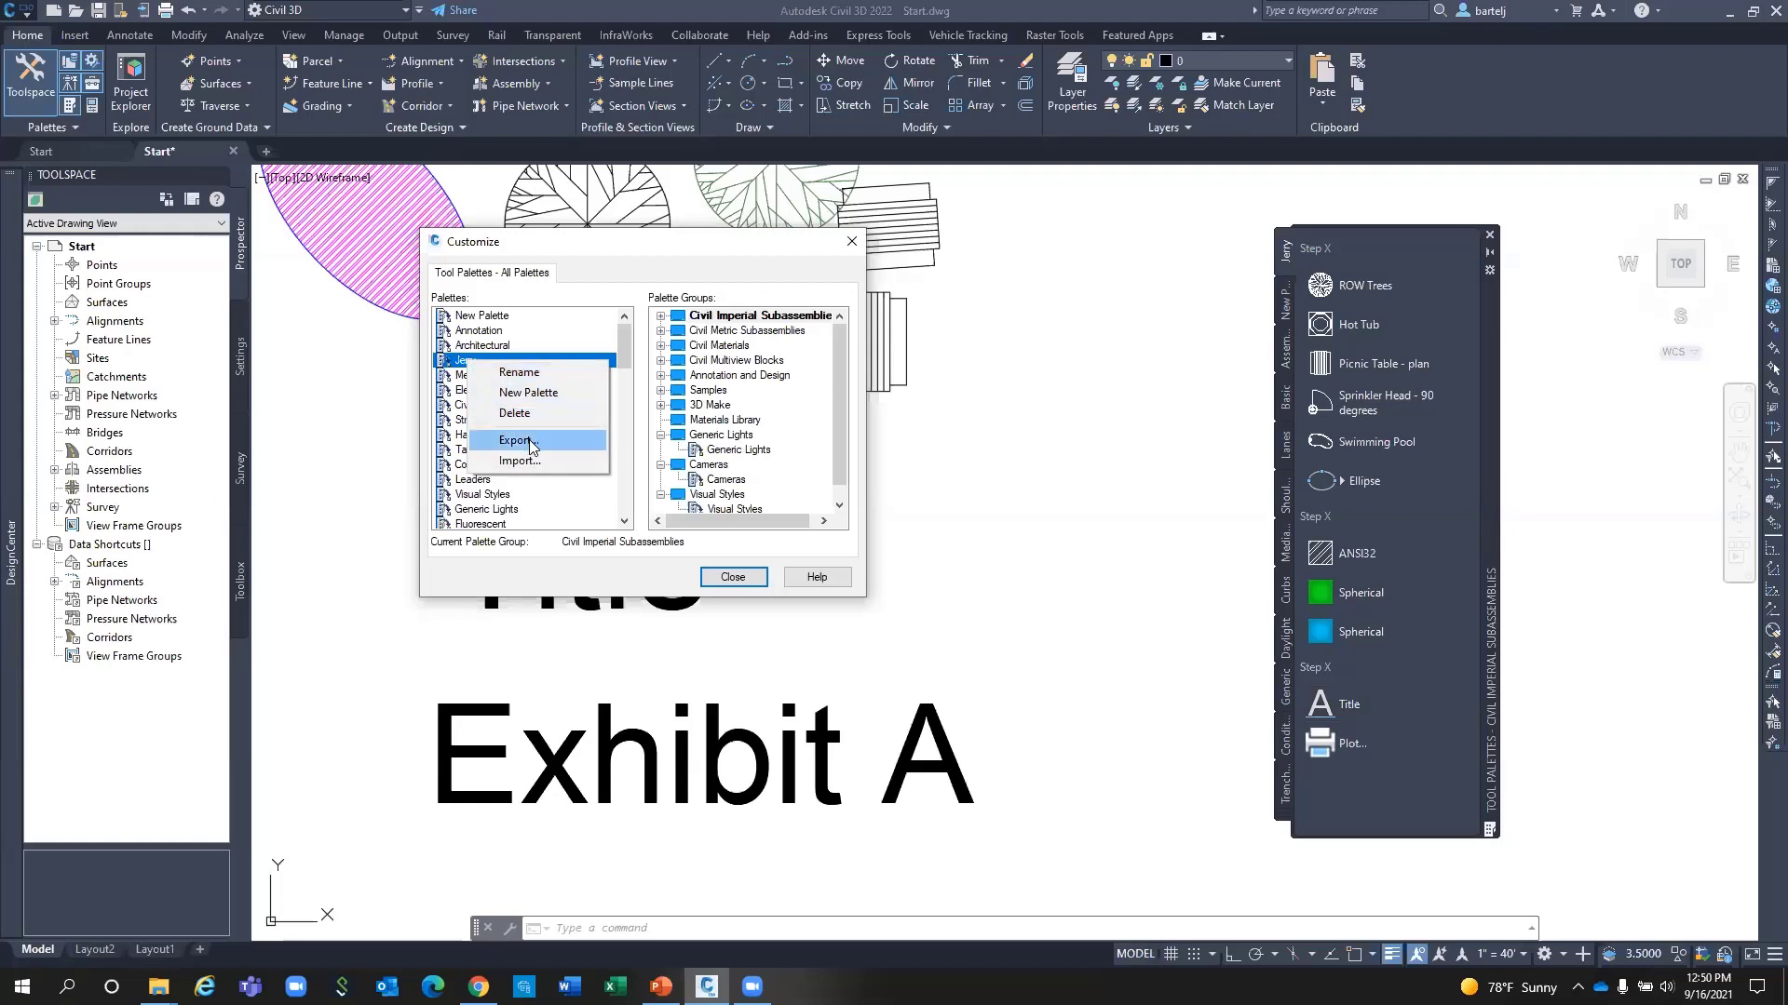
{"action": "left_click", "coordinate": [532, 443]}
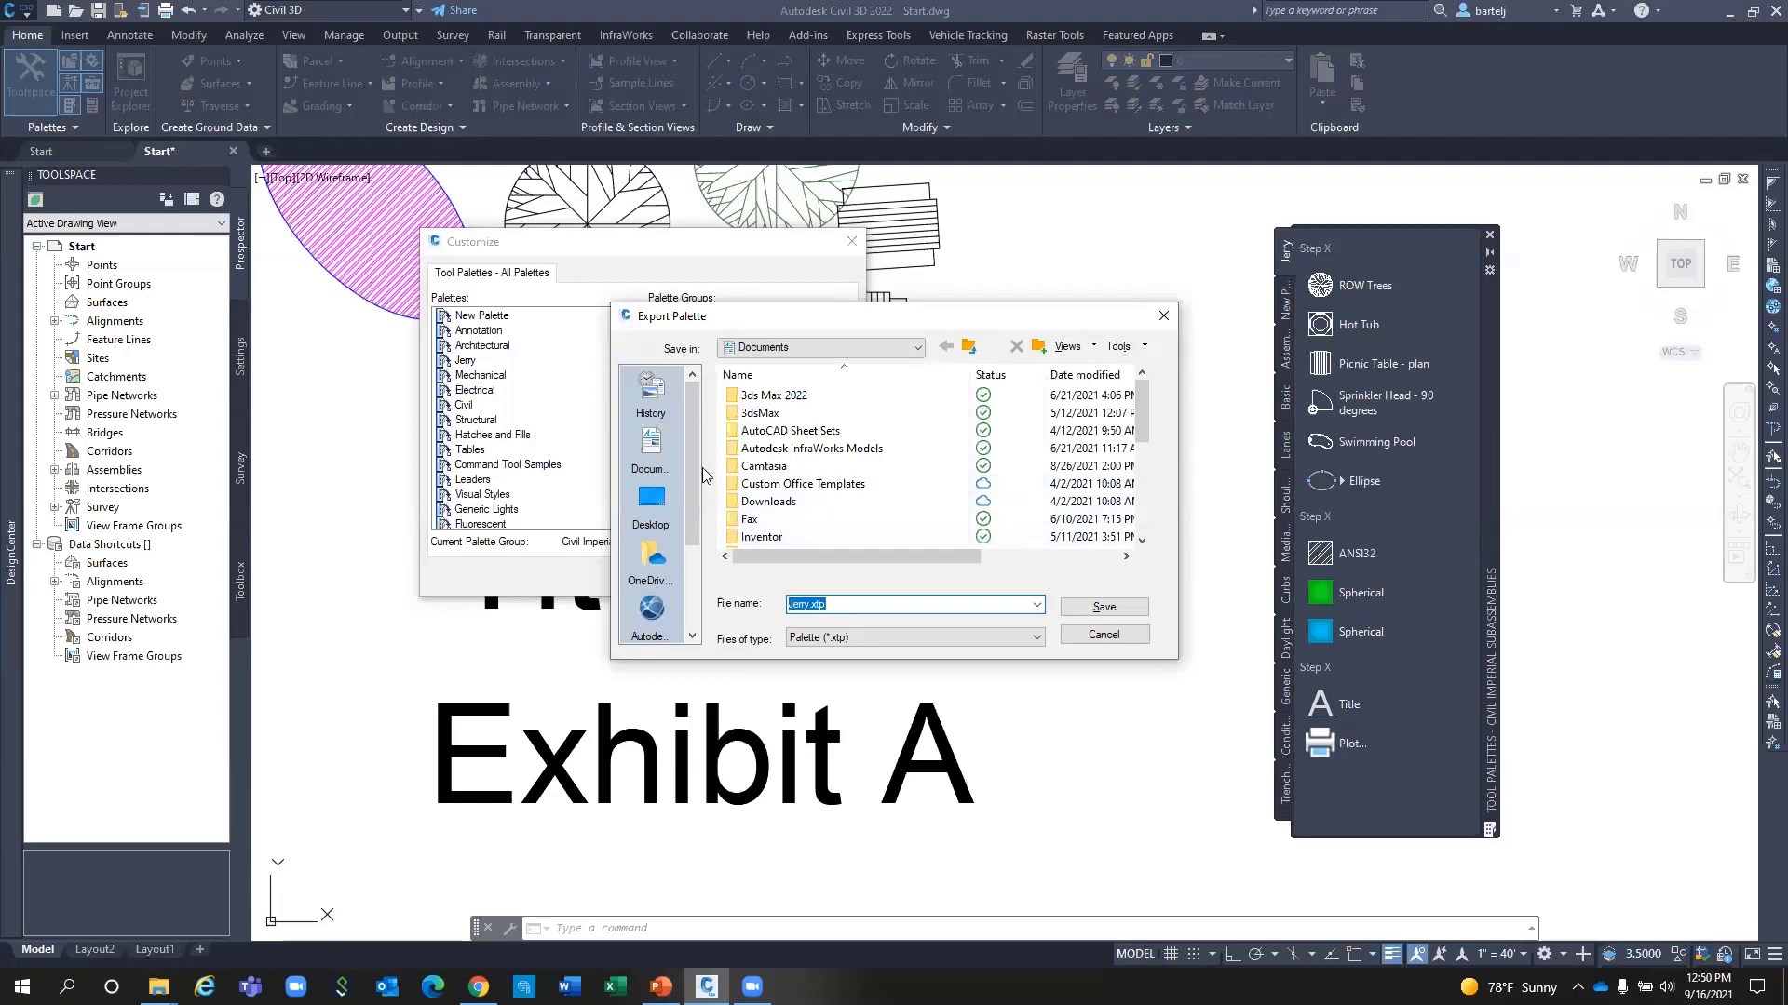
{"action": "left_click", "coordinate": [652, 500]}
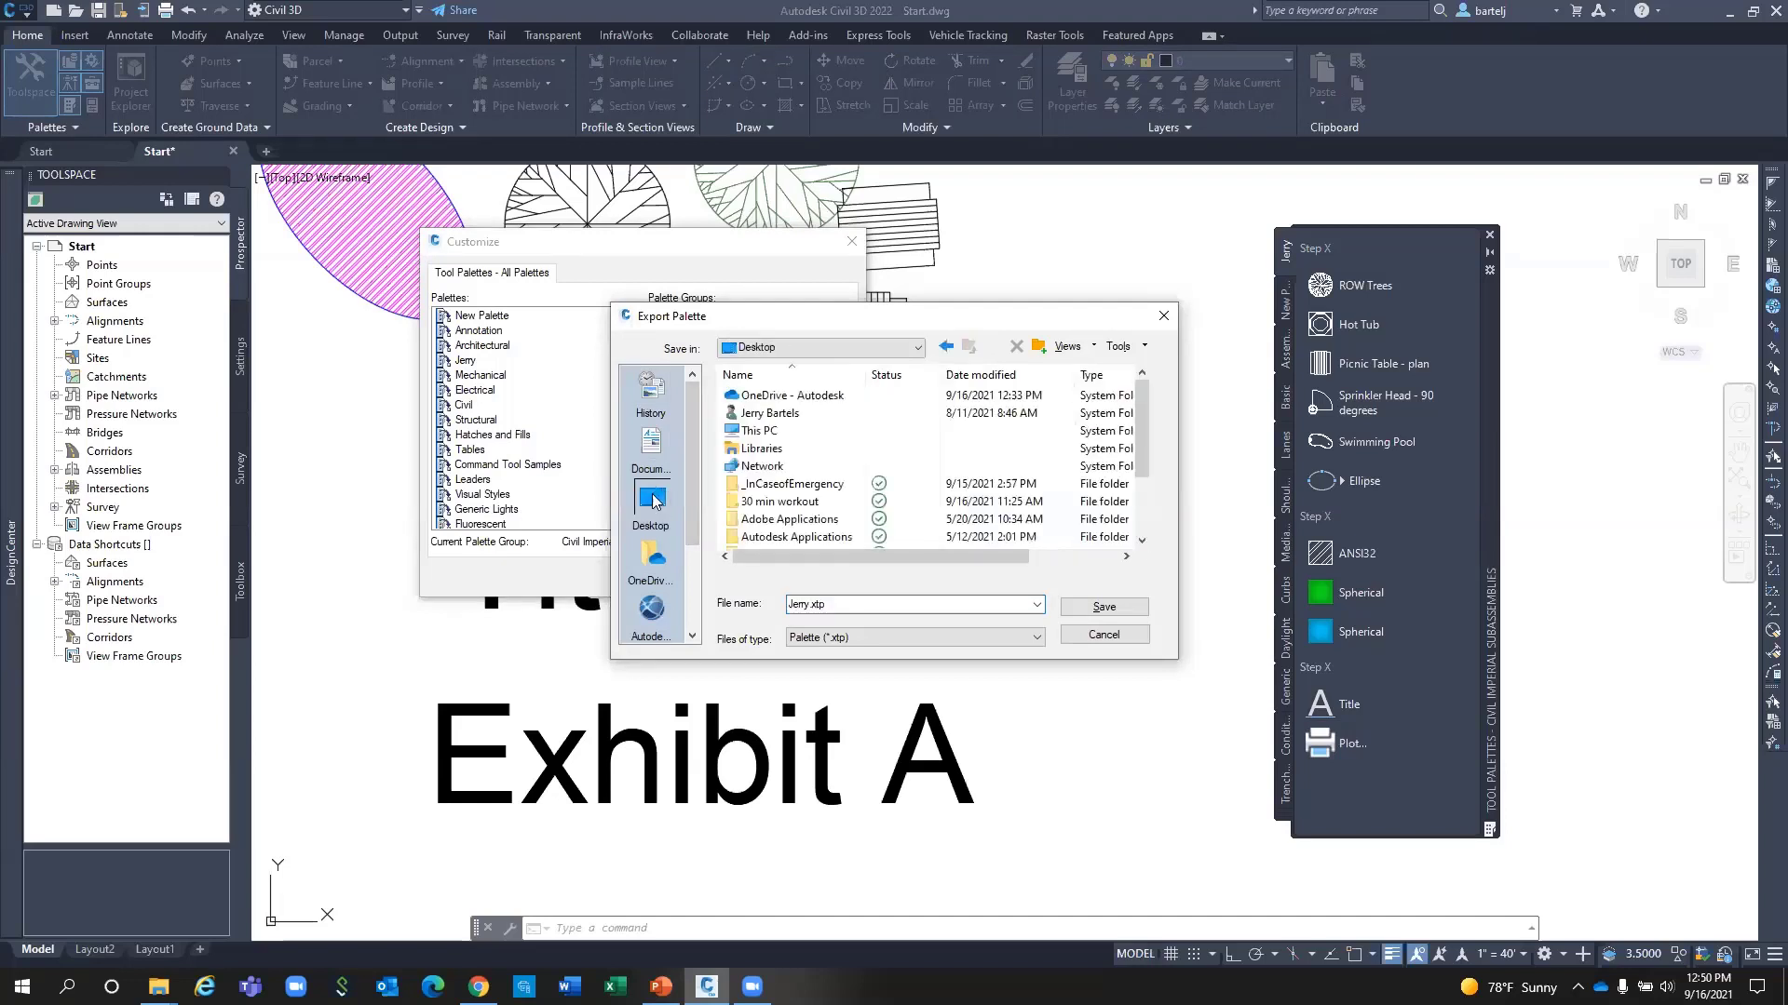
{"action": "double_click", "coordinate": [760, 502]}
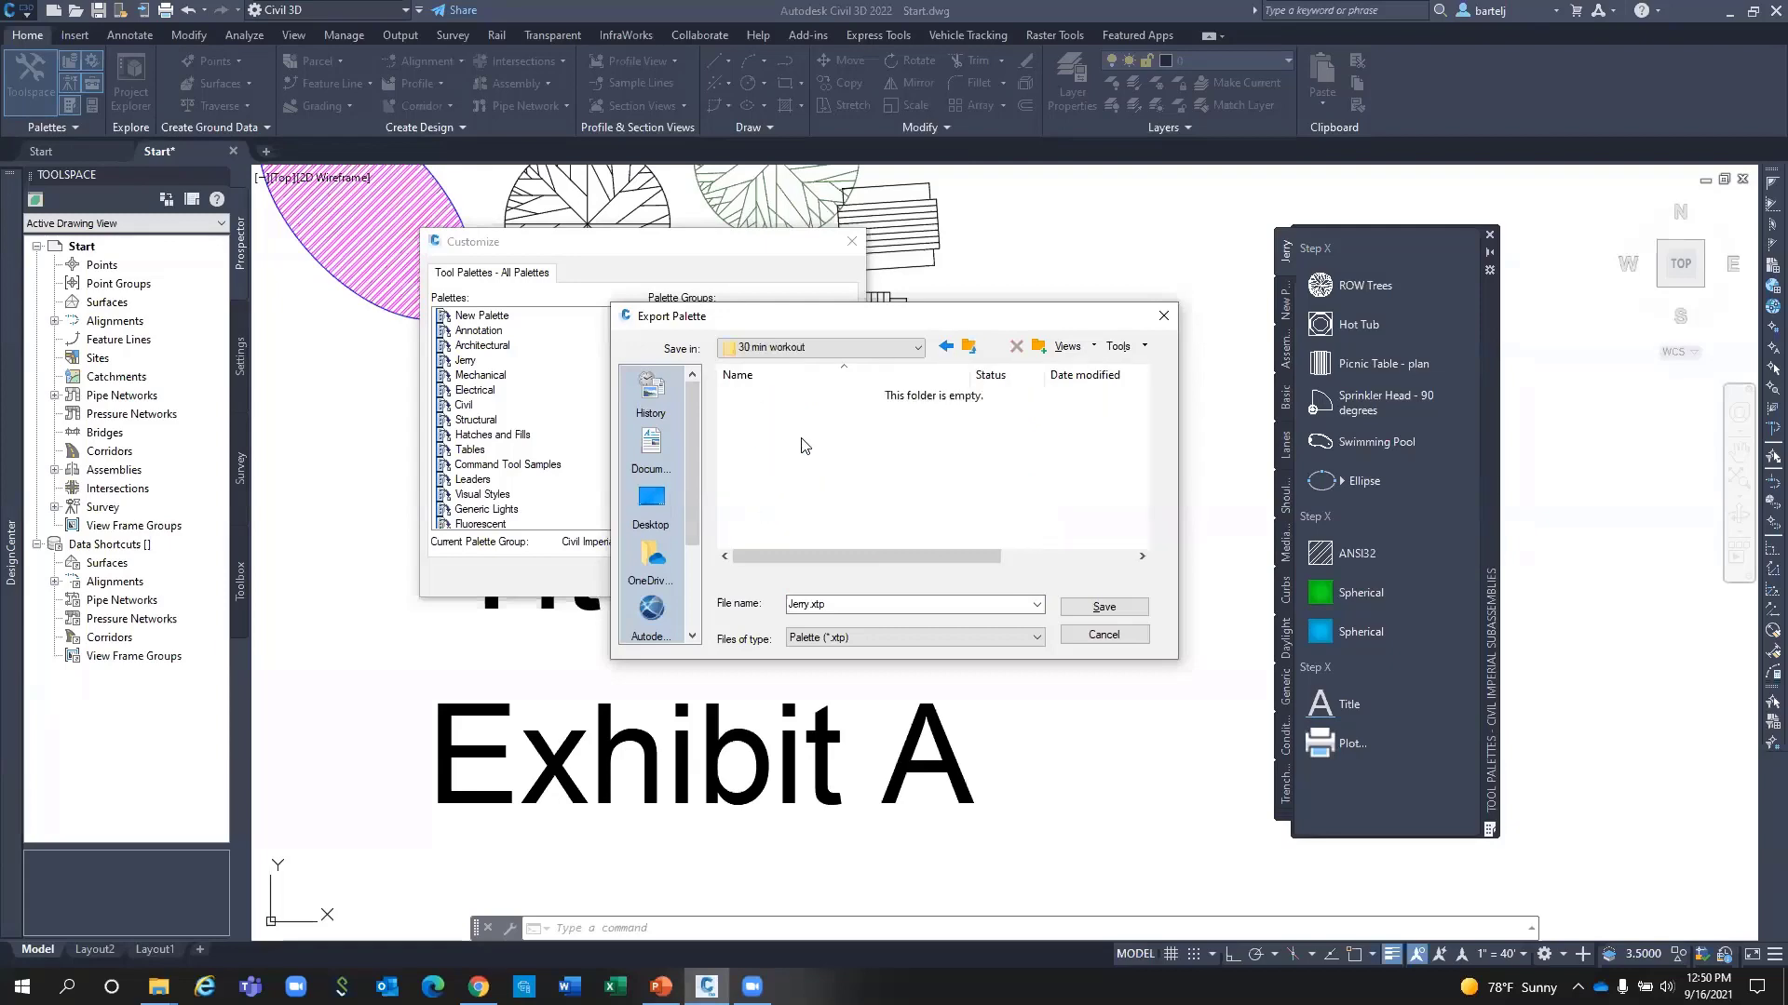
{"action": "left_click", "coordinate": [1097, 609]}
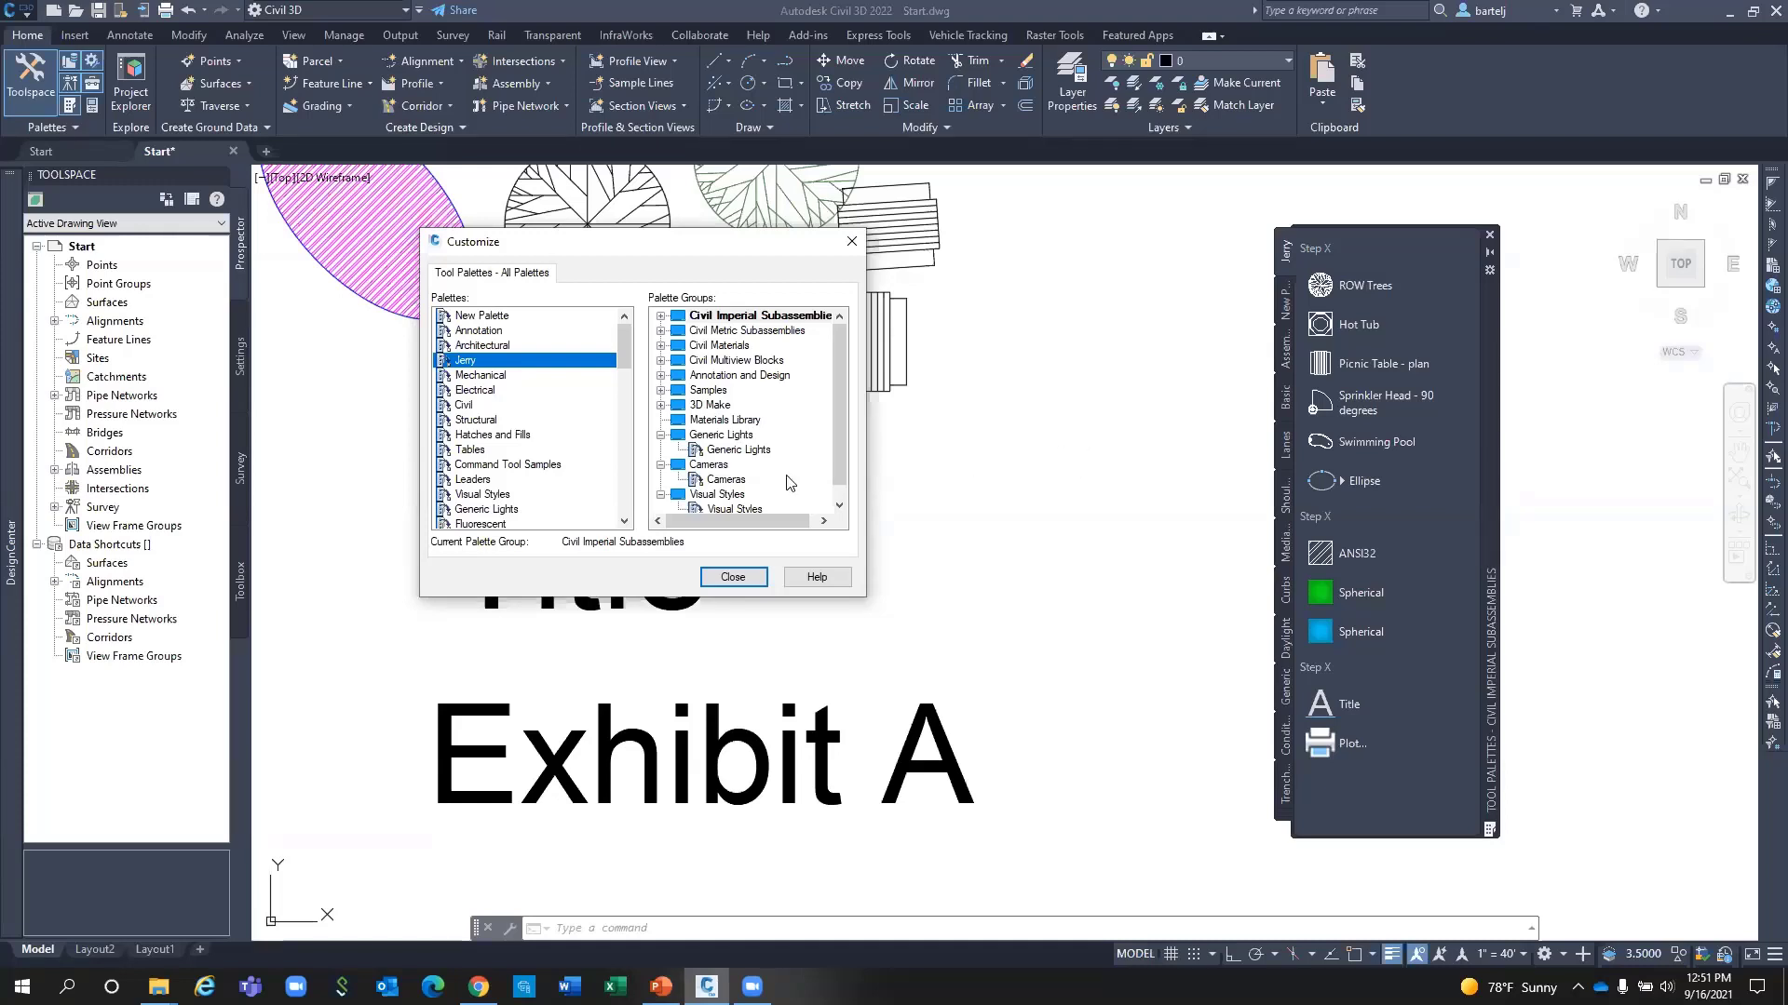
Delete the exported custom palette from the palettes list and confirm the deletion.
{"action": "right_click", "coordinate": [490, 365]}
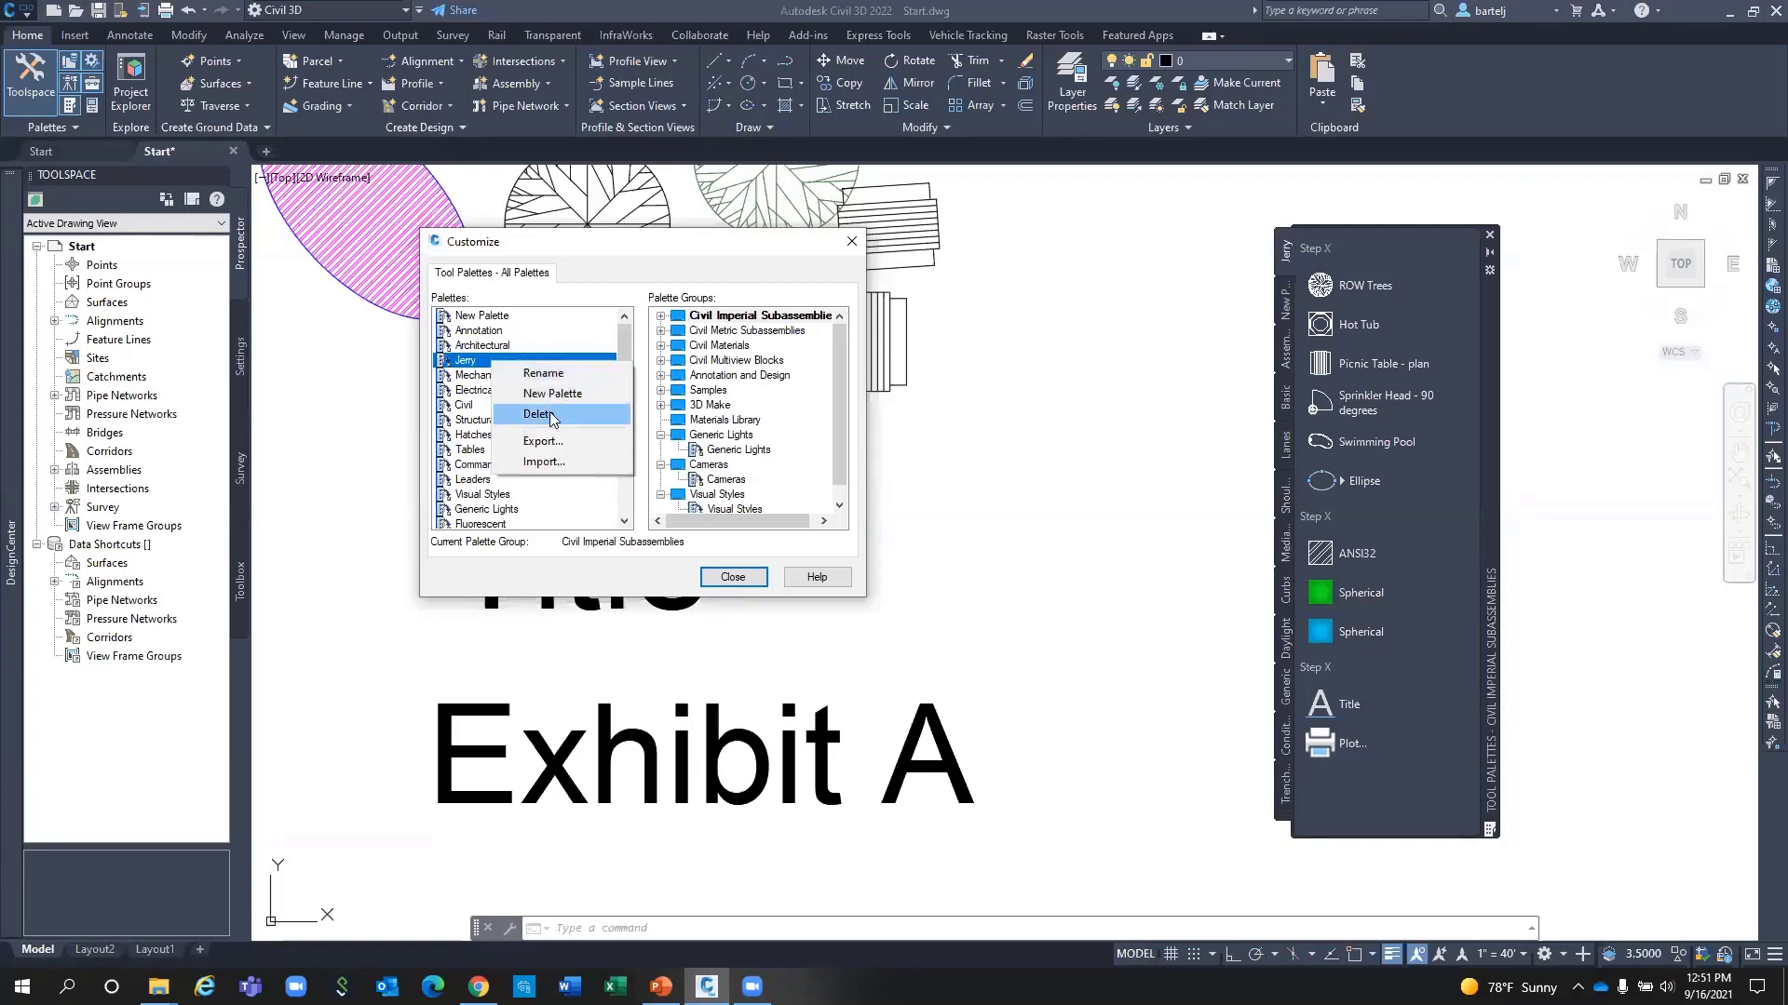
{"action": "left_click", "coordinate": [551, 415]}
{"action": "left_click", "coordinate": [692, 466]}
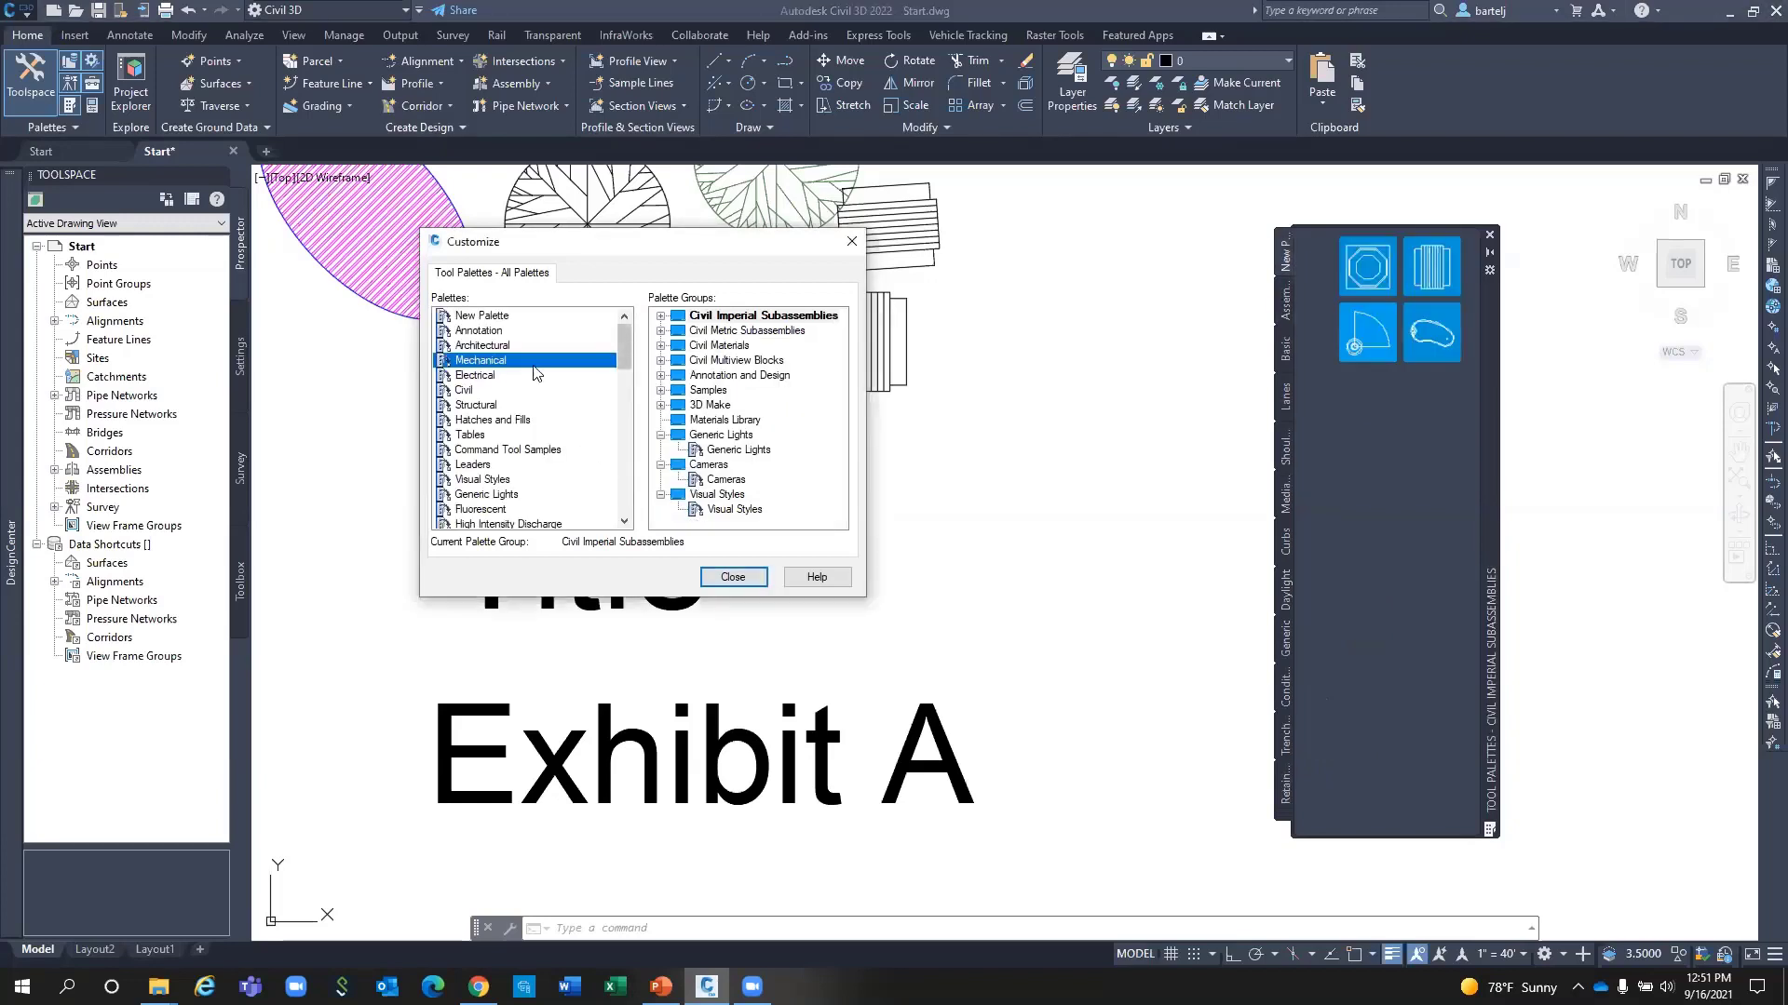
Delete New Palette from the palettes list, show the Basic palette and close the customization dialog.
{"action": "left_click", "coordinate": [495, 319]}
{"action": "right_click", "coordinate": [494, 317]}
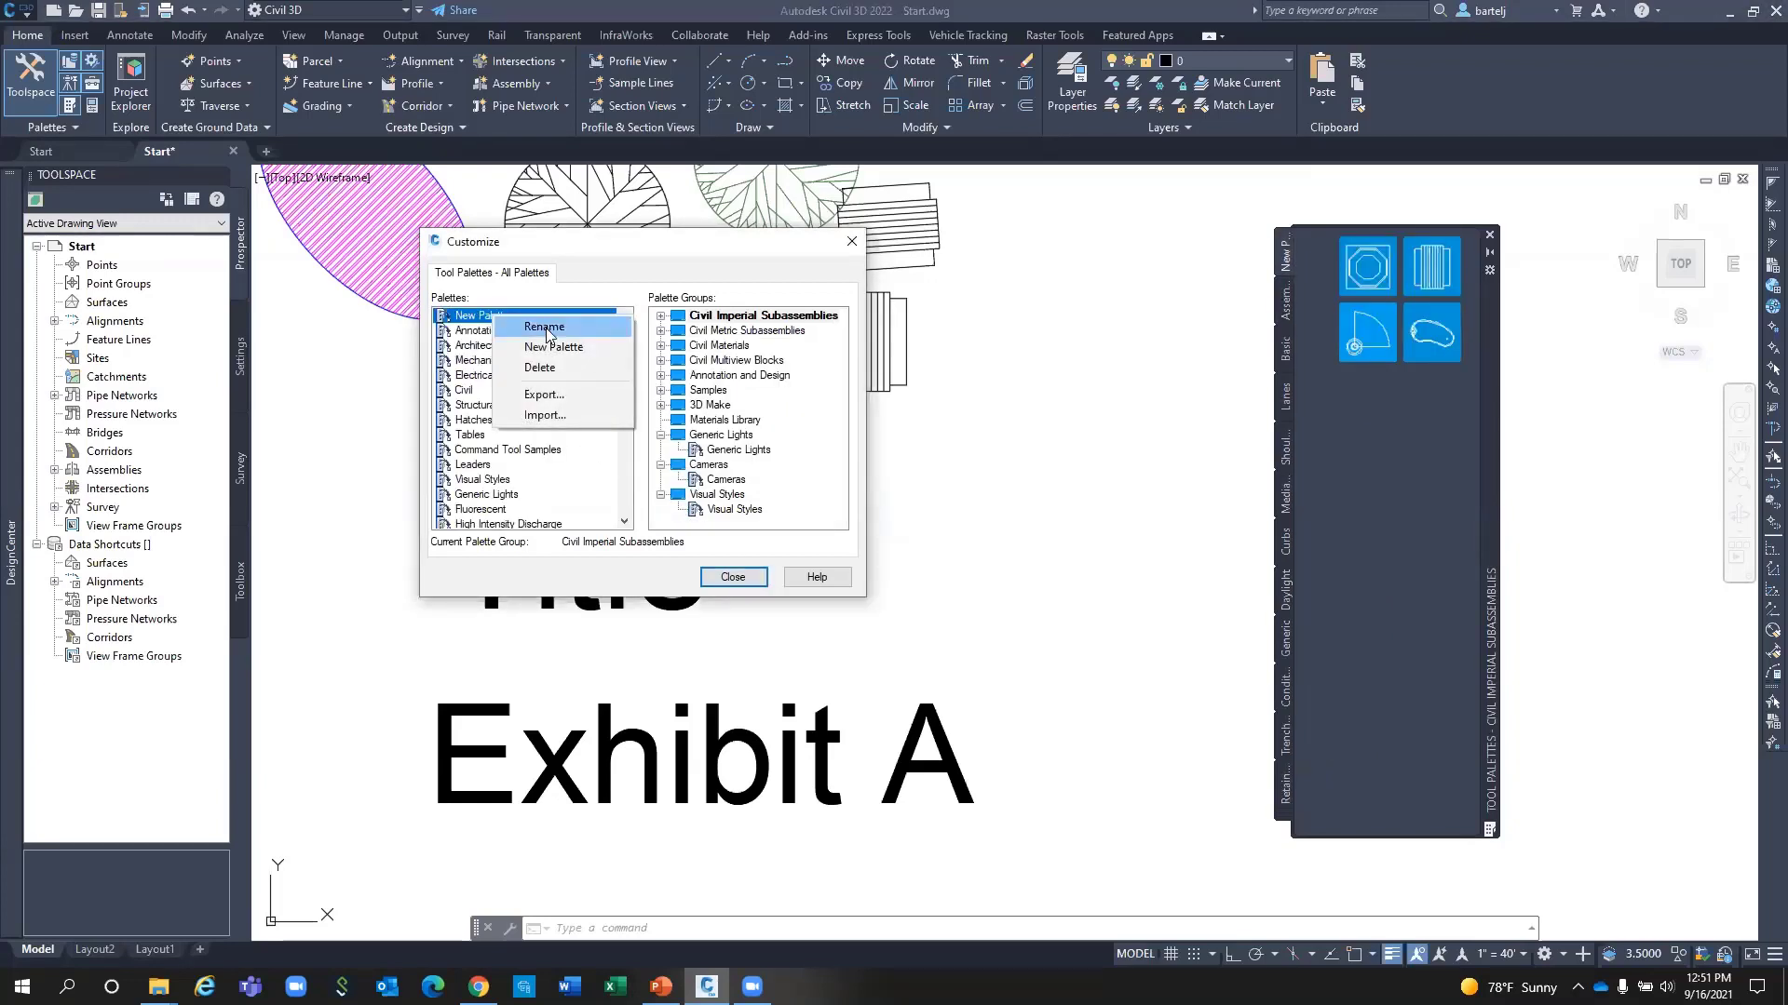
{"action": "left_click", "coordinate": [540, 368]}
{"action": "left_click", "coordinate": [676, 462]}
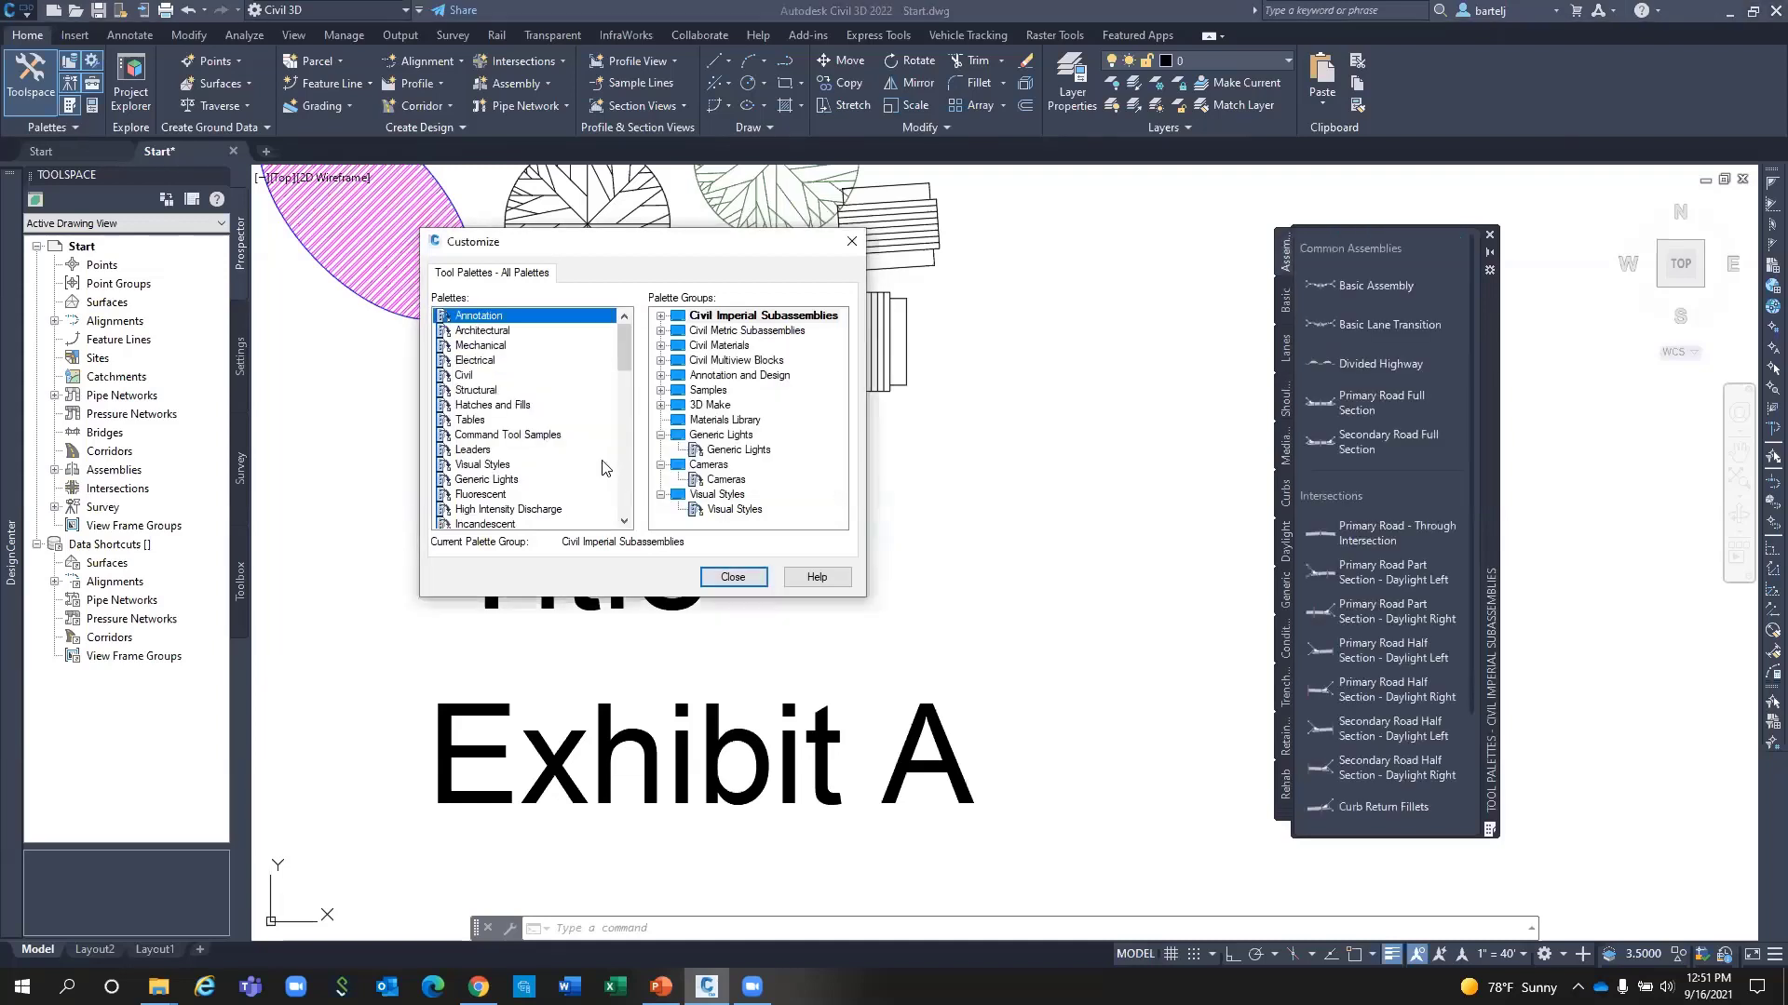
{"action": "left_click", "coordinate": [1287, 303]}
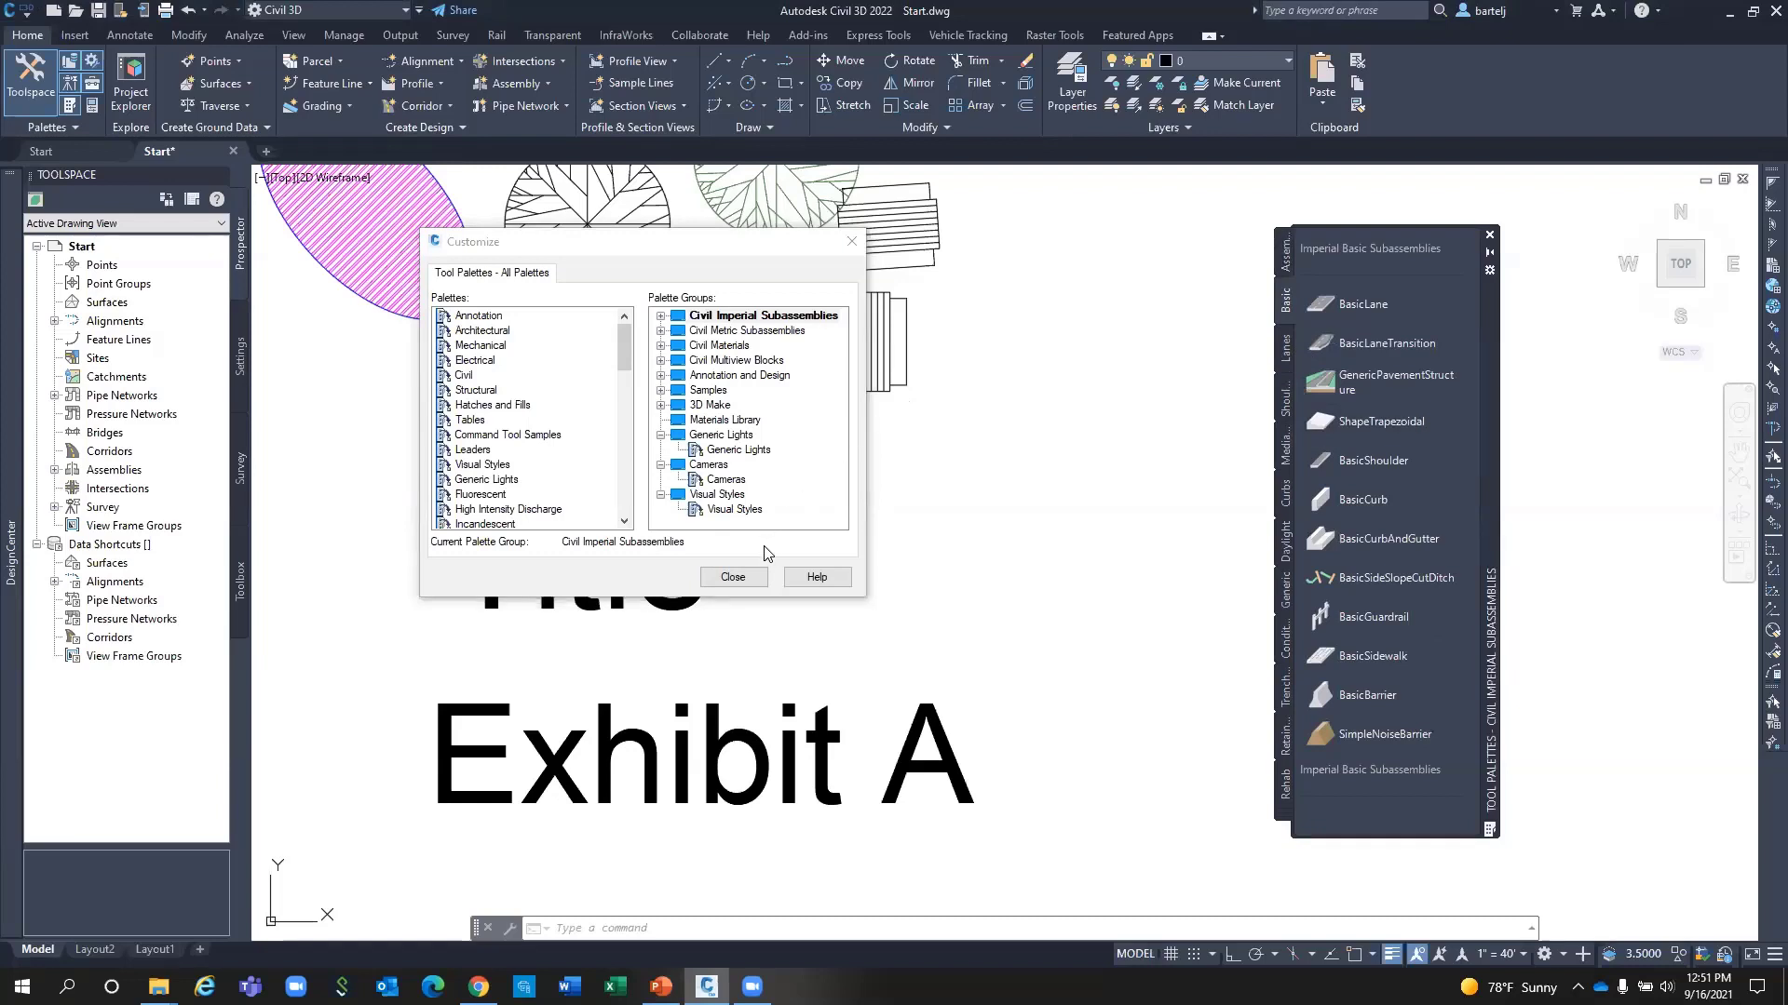
{"action": "left_click", "coordinate": [745, 576]}
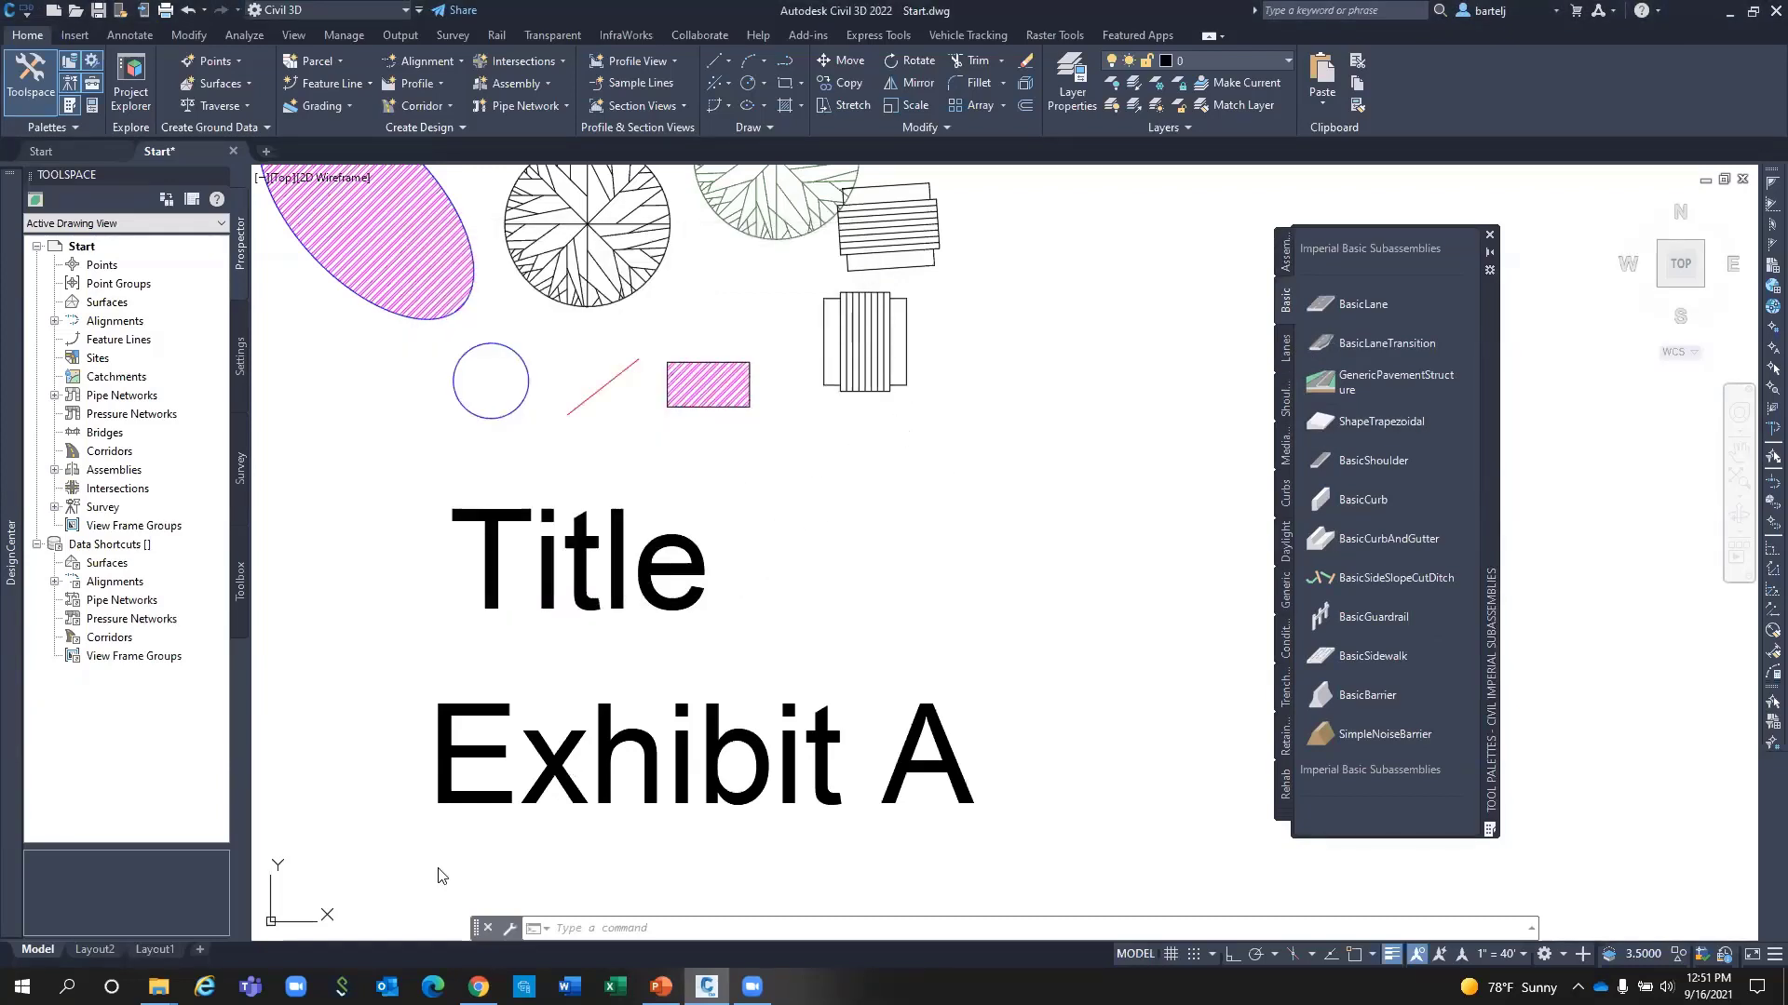
Switch to File Explorer, view the 30 Min Workout TPs folder on the C: drive, and minimize its window.
{"action": "left_click", "coordinate": [158, 987]}
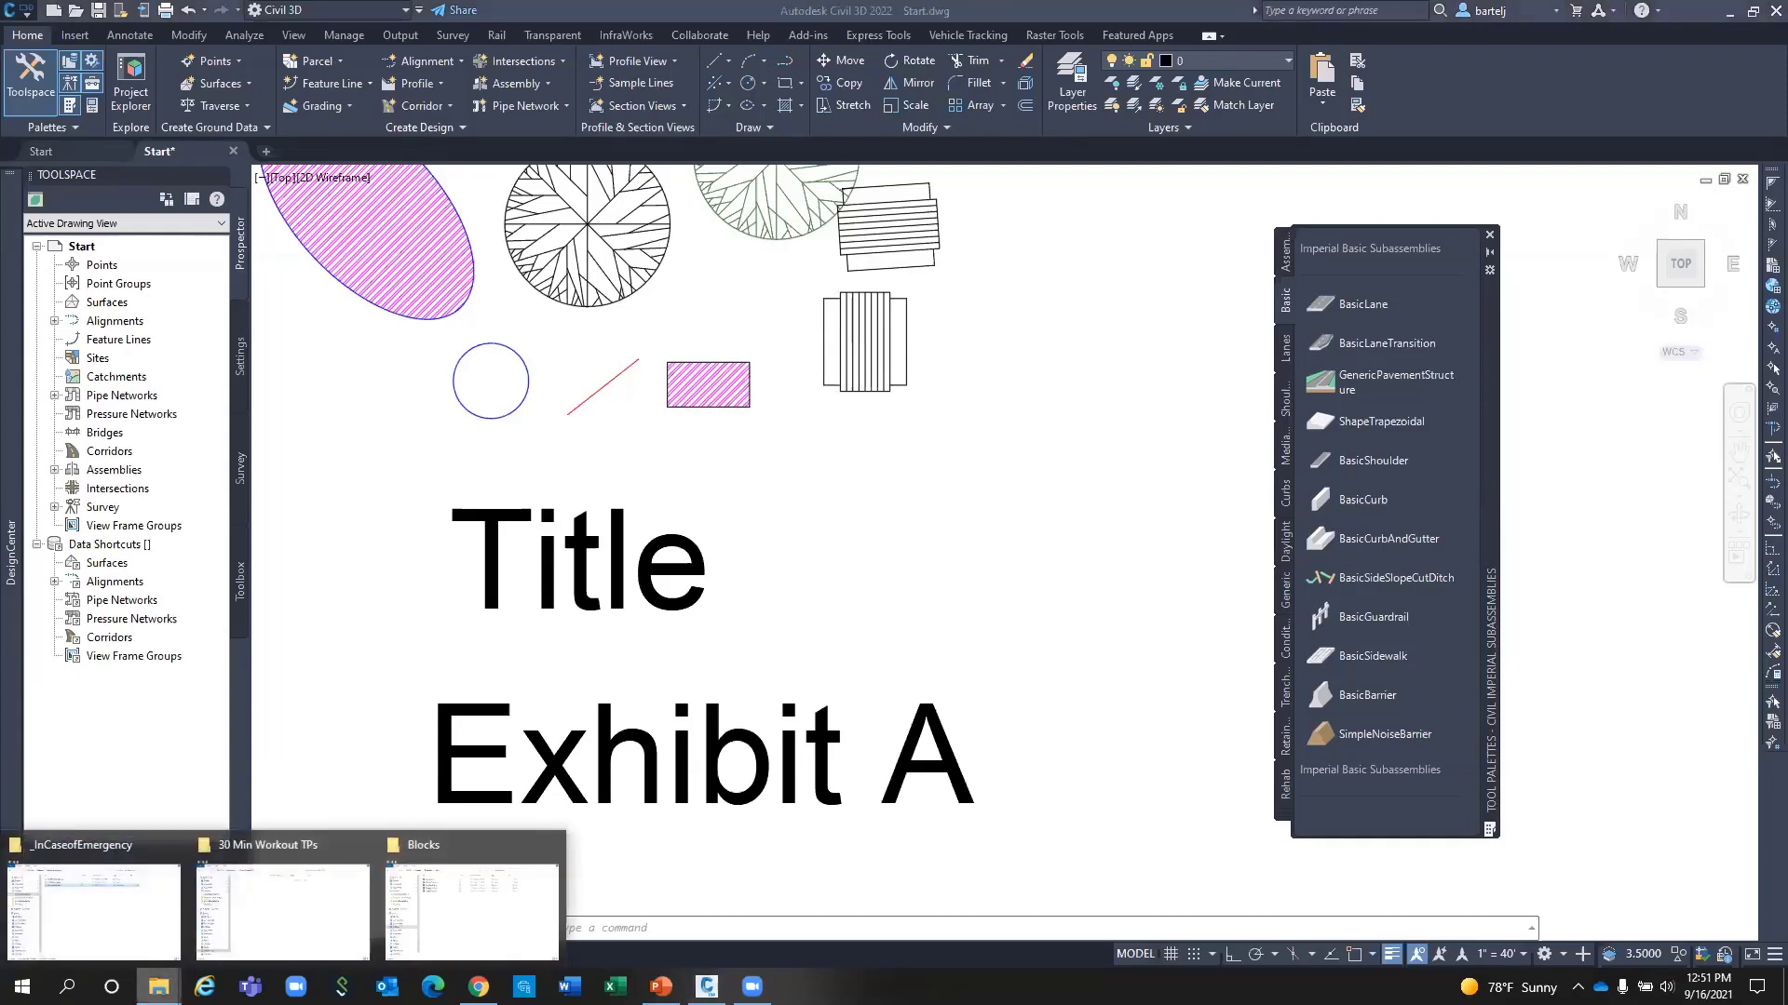
{"action": "left_click", "coordinate": [282, 880]}
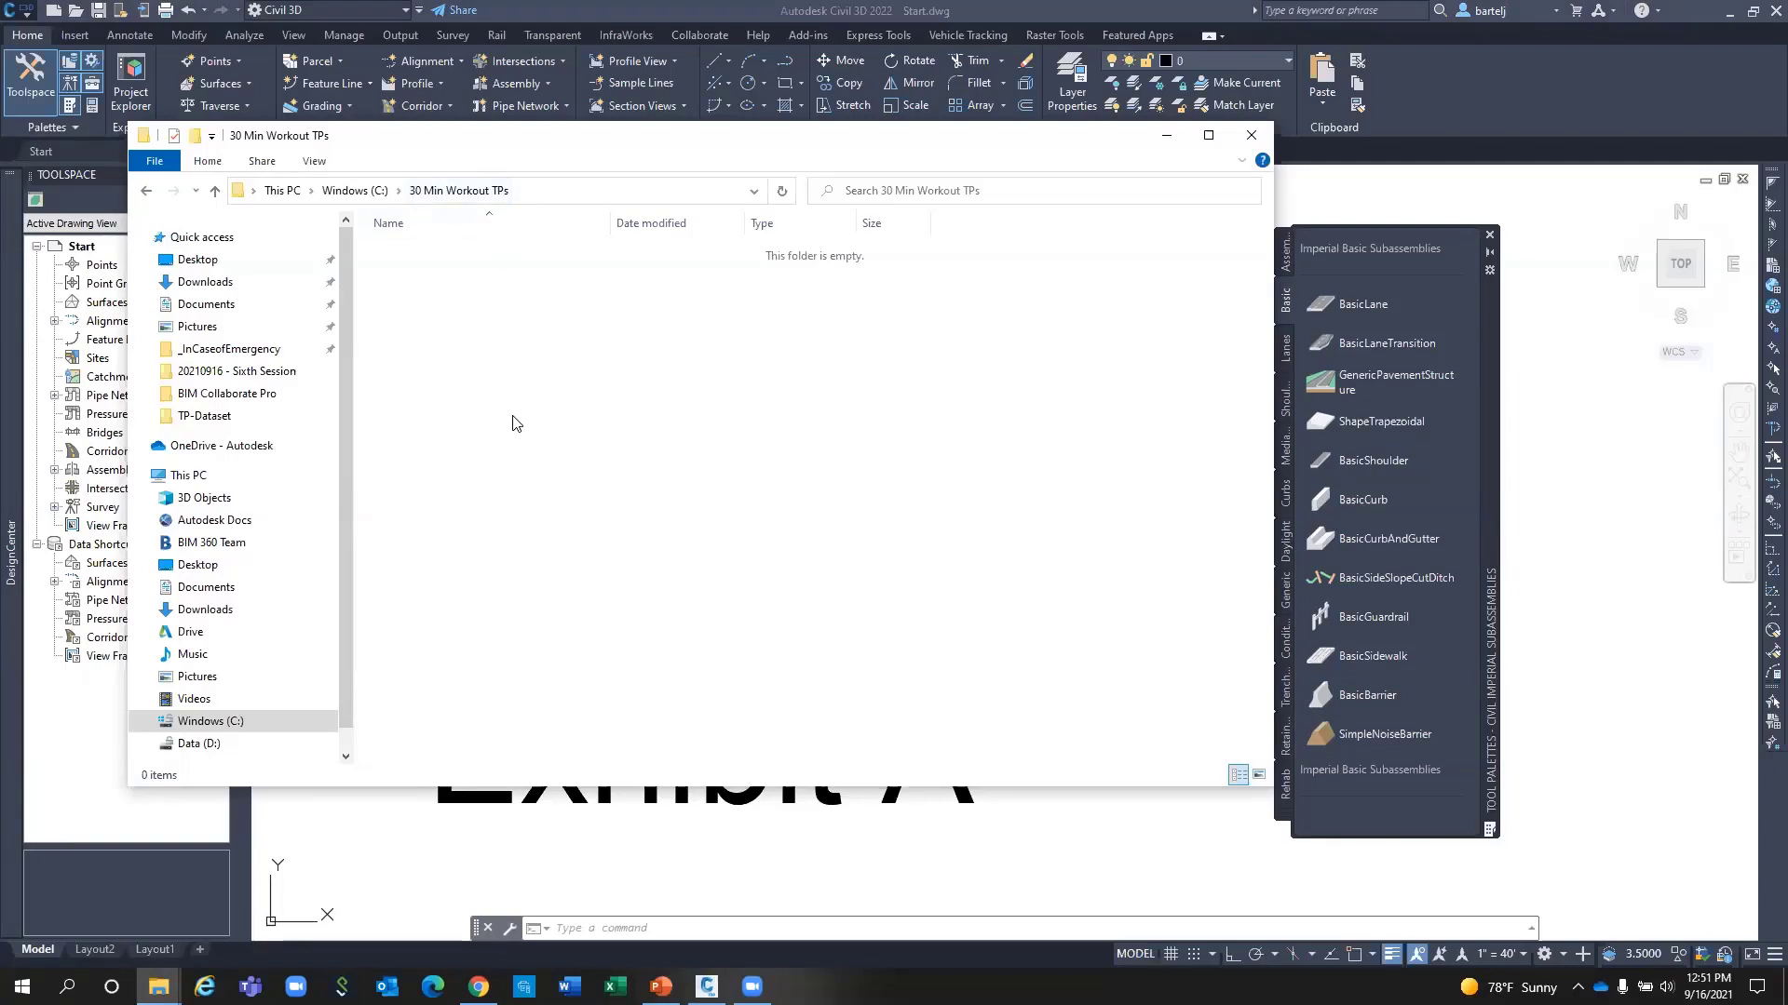
{"action": "left_click", "coordinate": [1165, 138]}
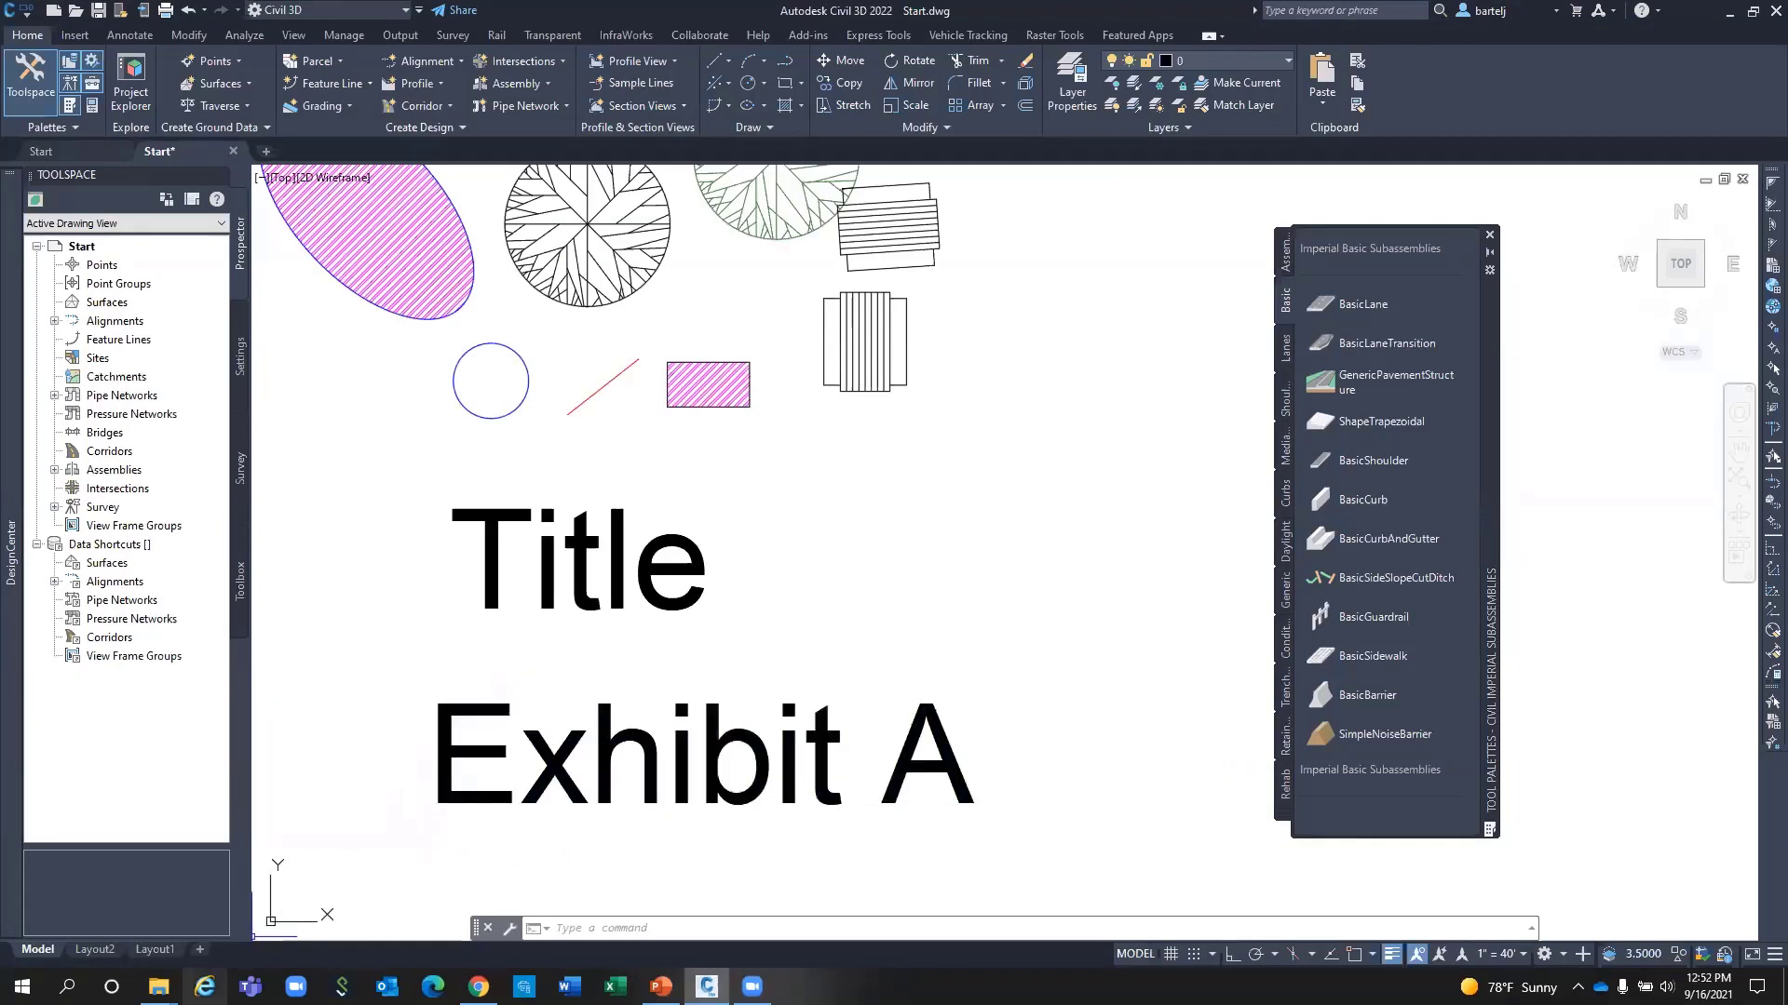
Inspect the ToolPalette Folder inside the _InCaseofEmergency folder in File Explorer, and close that window.
{"action": "mouse_move", "coordinate": [158, 987]}
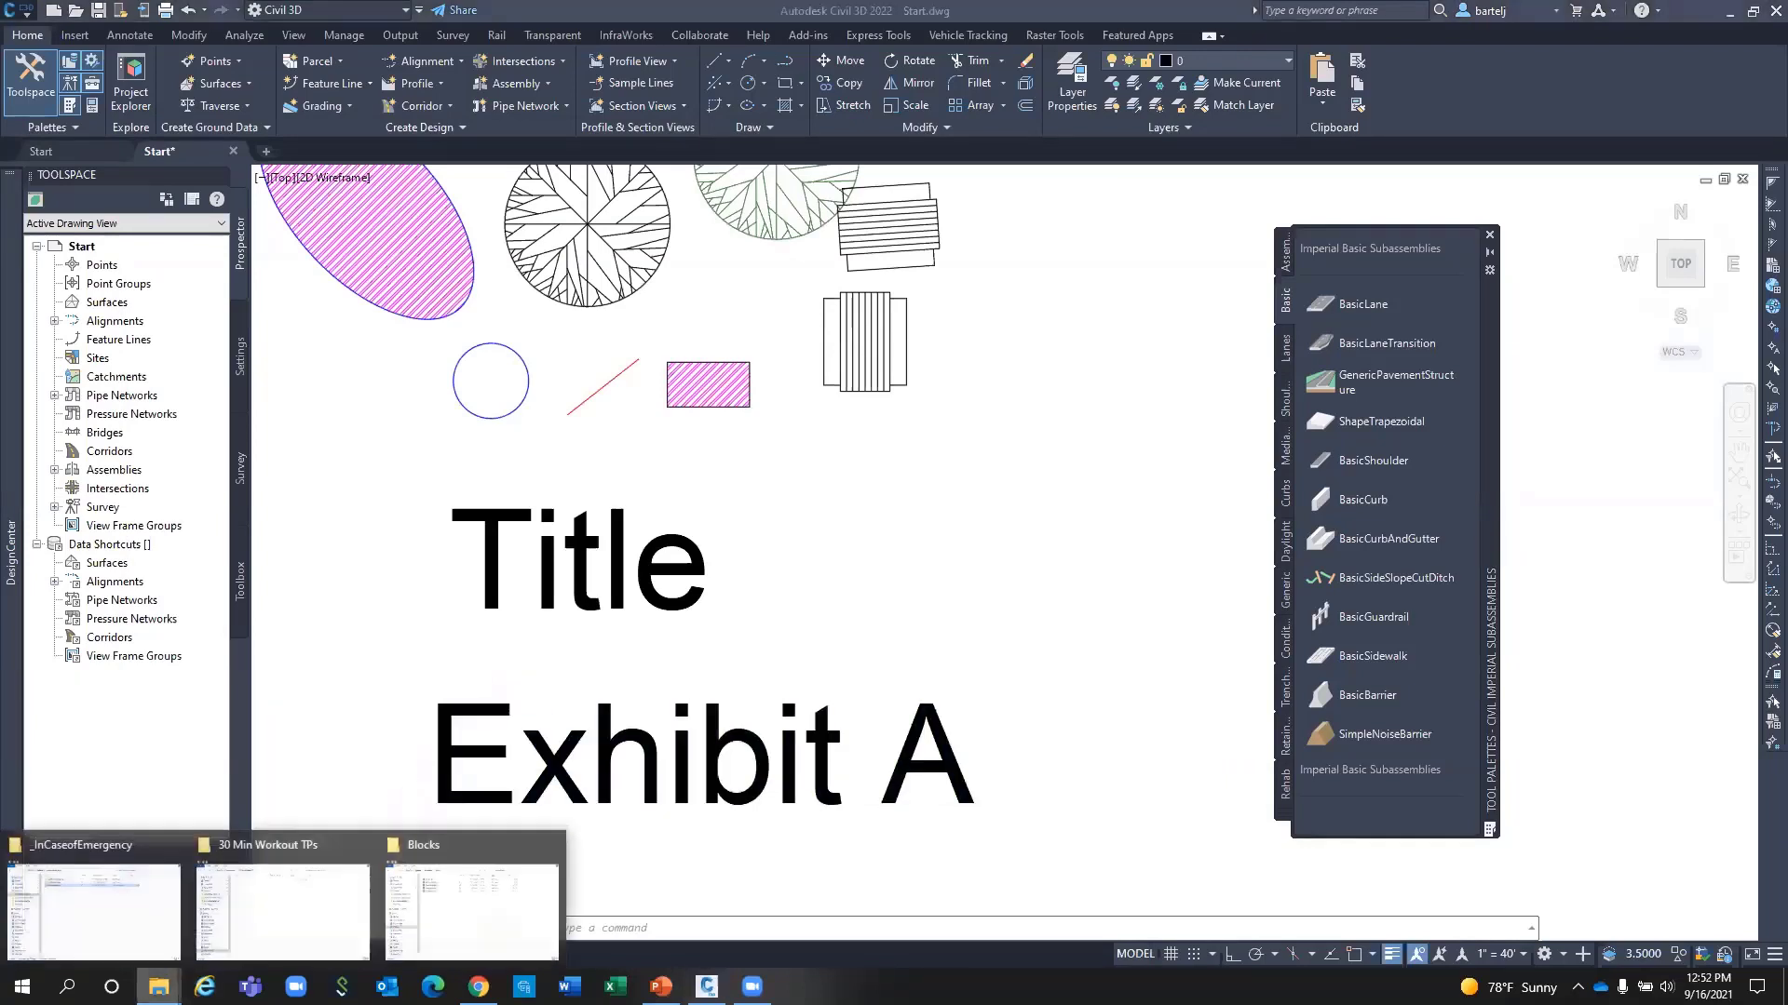
{"action": "left_click", "coordinate": [128, 910]}
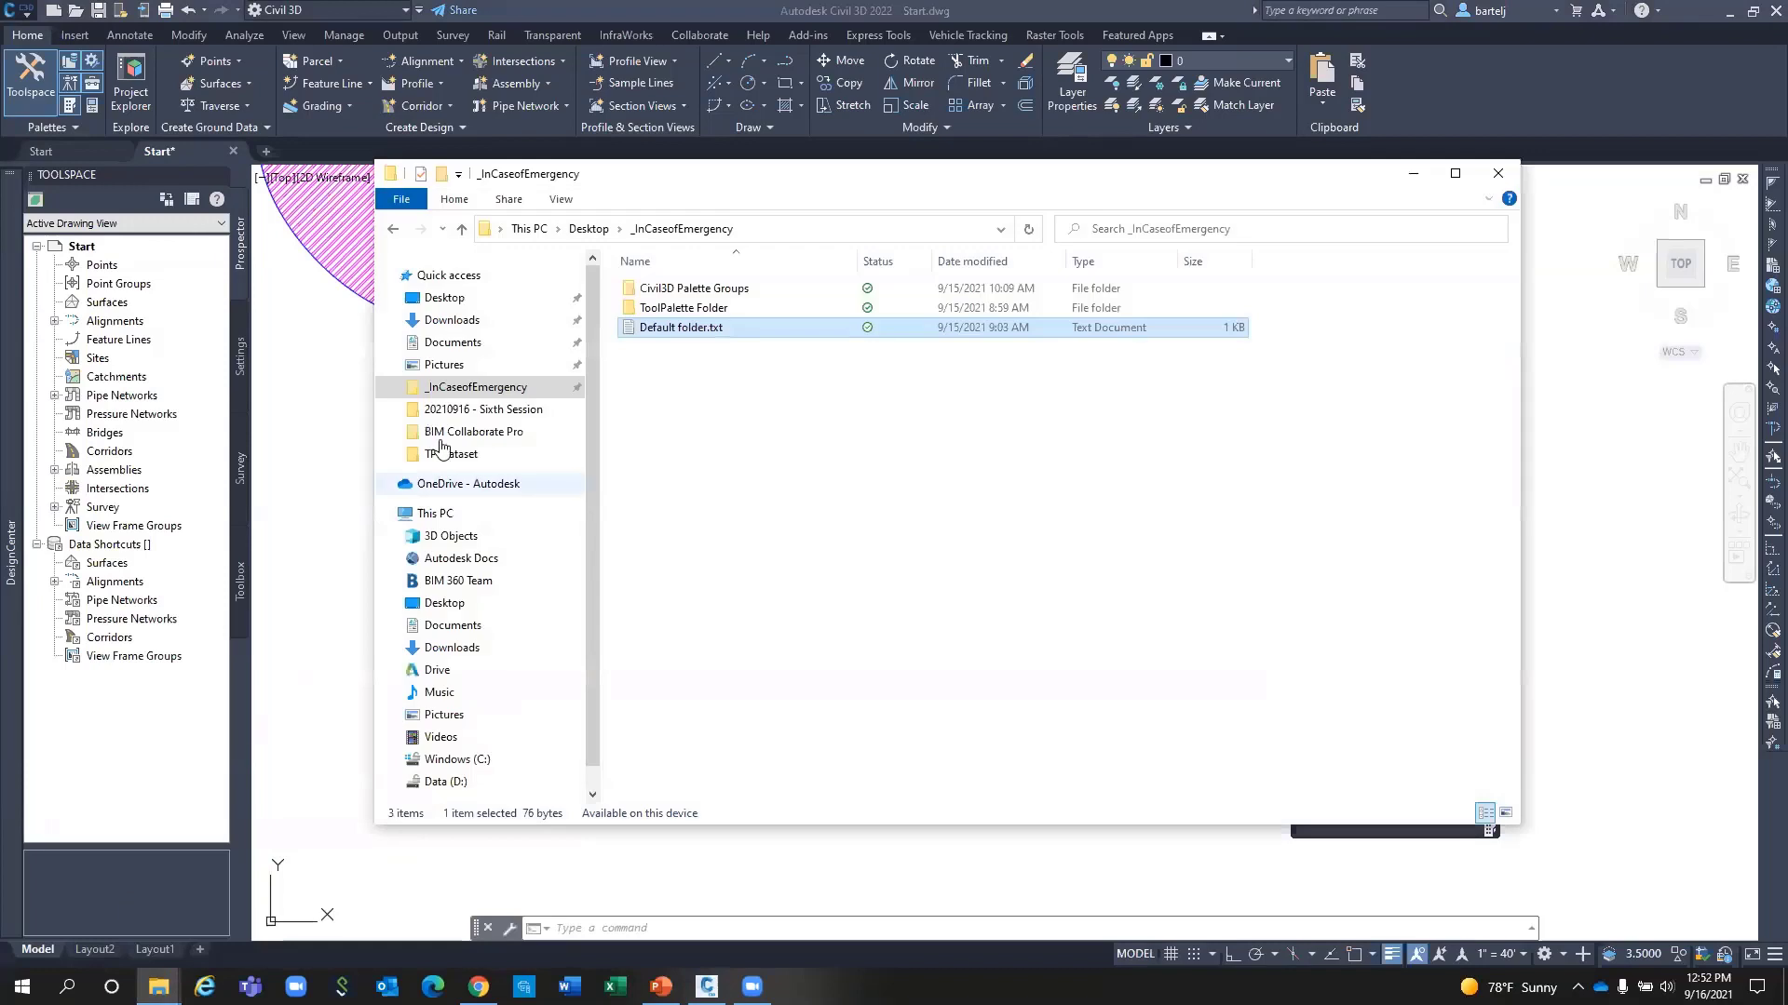
{"action": "double_click", "coordinate": [649, 310]}
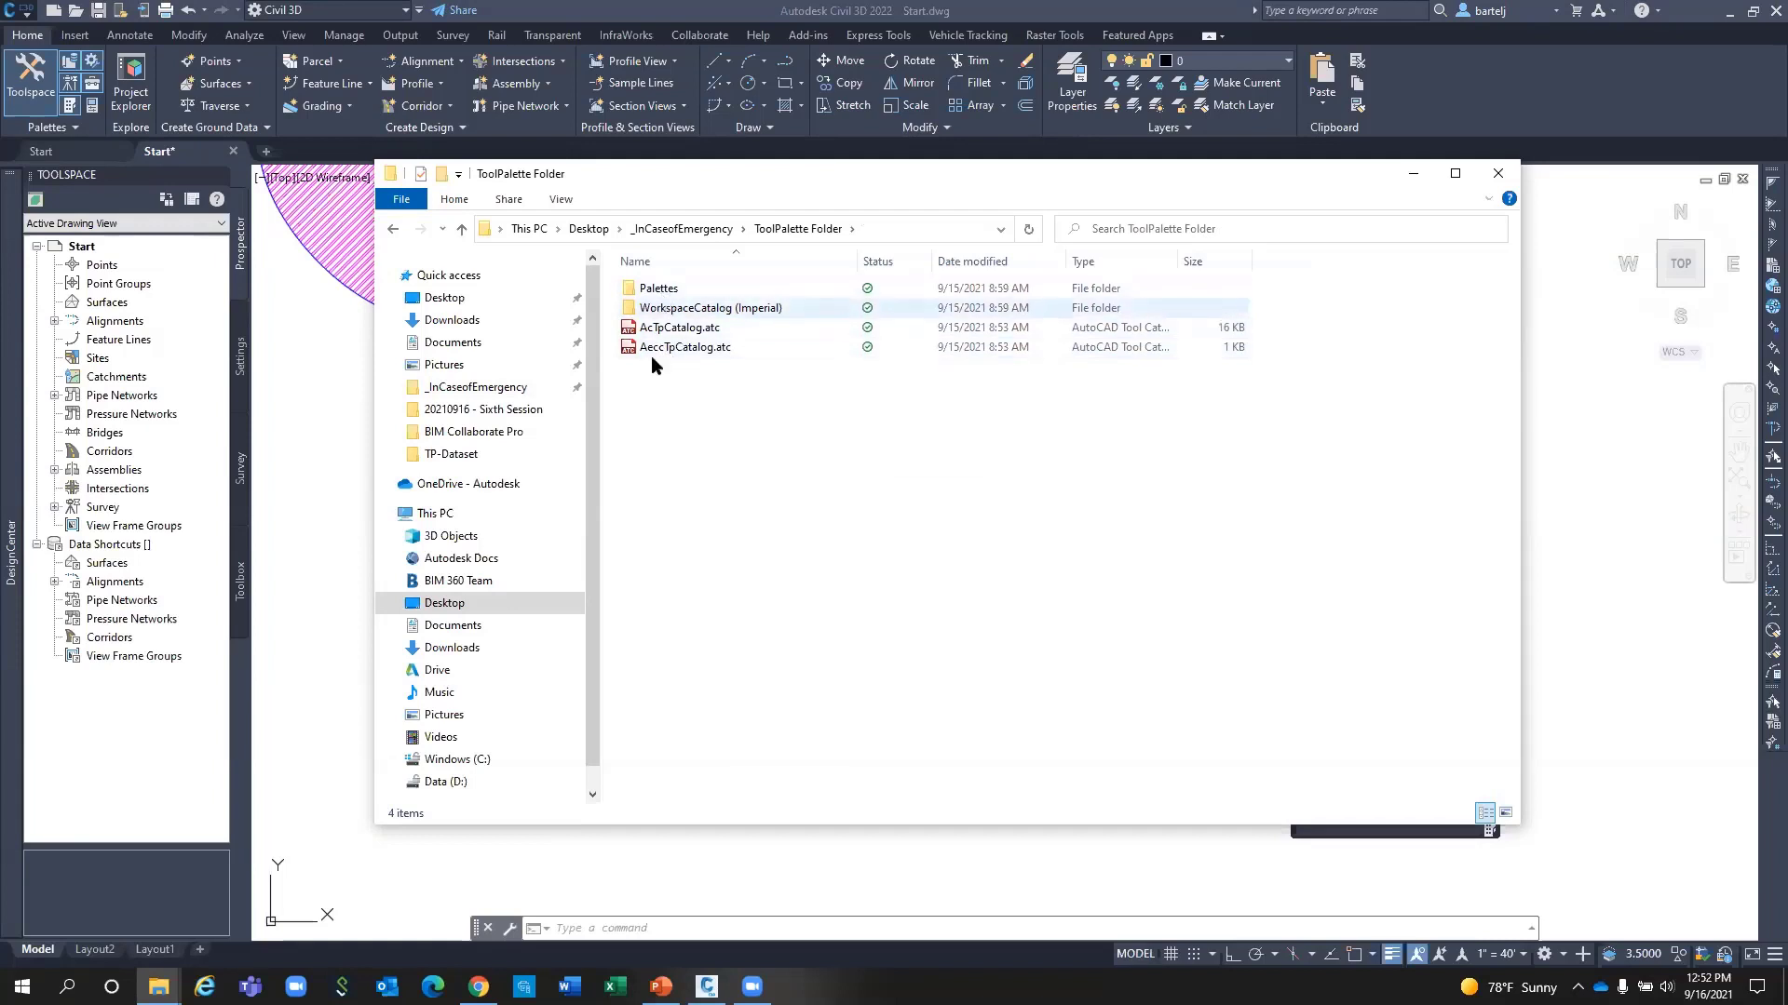
{"action": "left_click", "coordinate": [1497, 174]}
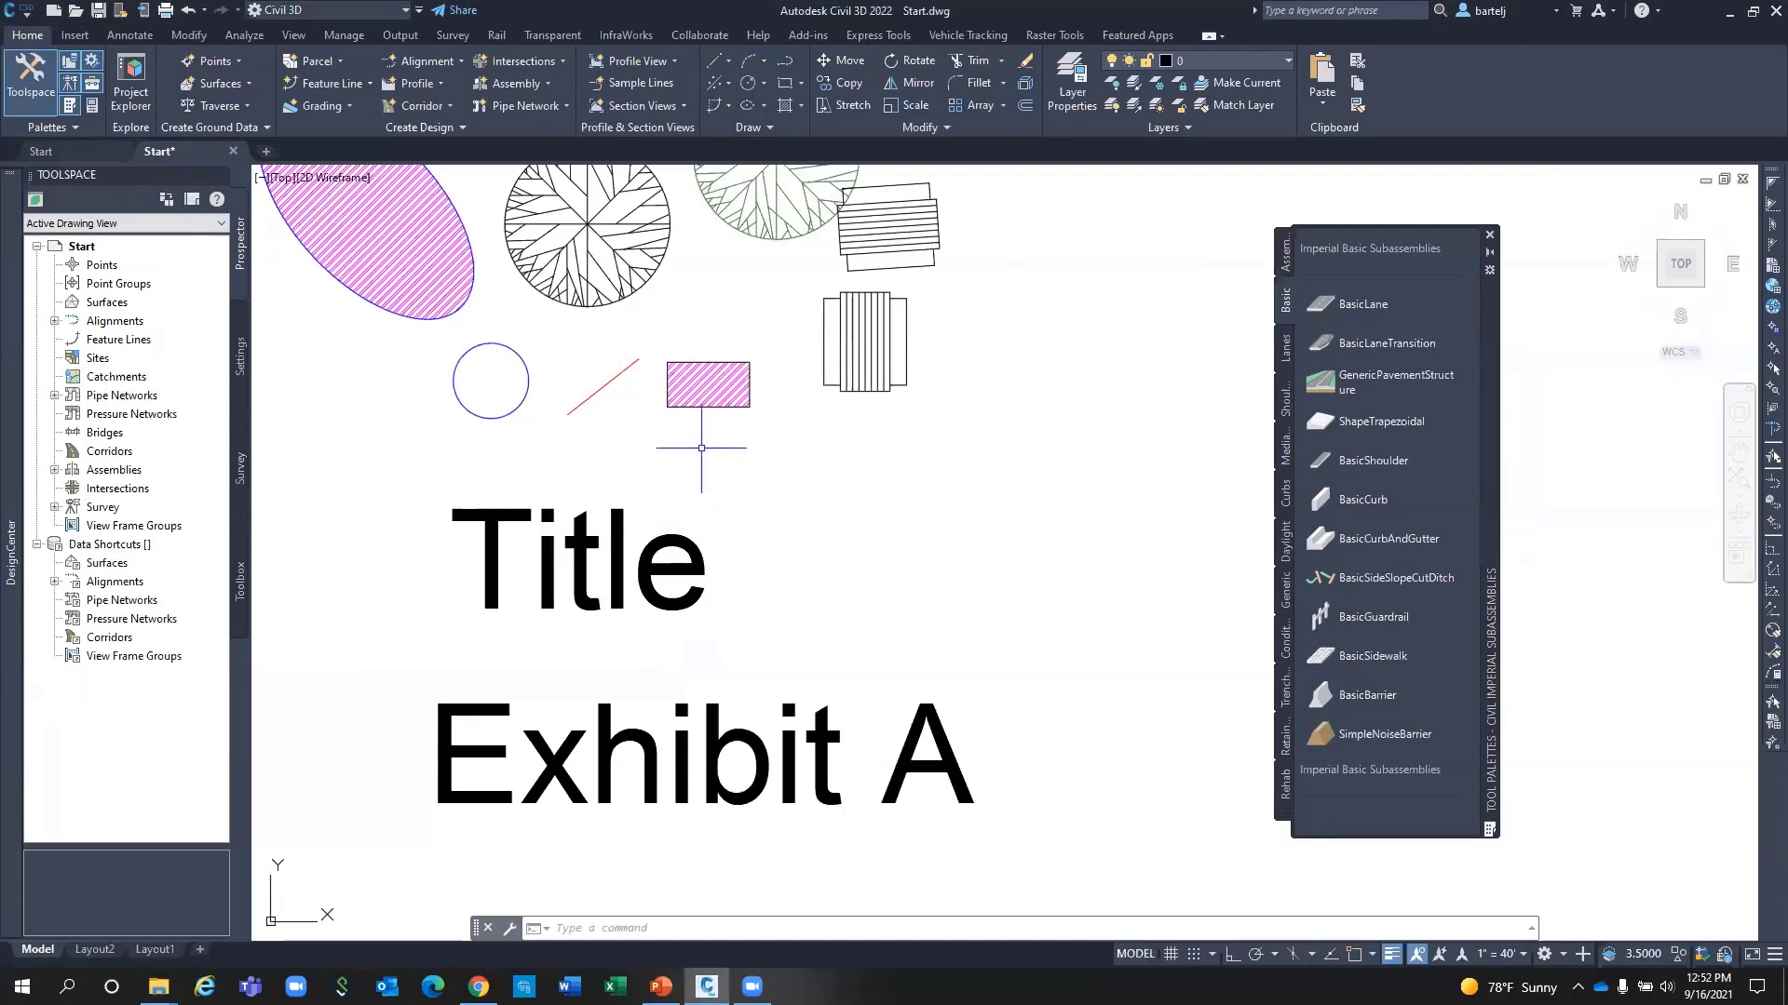
In Options, replace the Tool Palettes File Locations path with C:\30 Min Workout TPs and apply the change.
{"action": "type", "text": "options"}
{"action": "key", "text": "Return"}
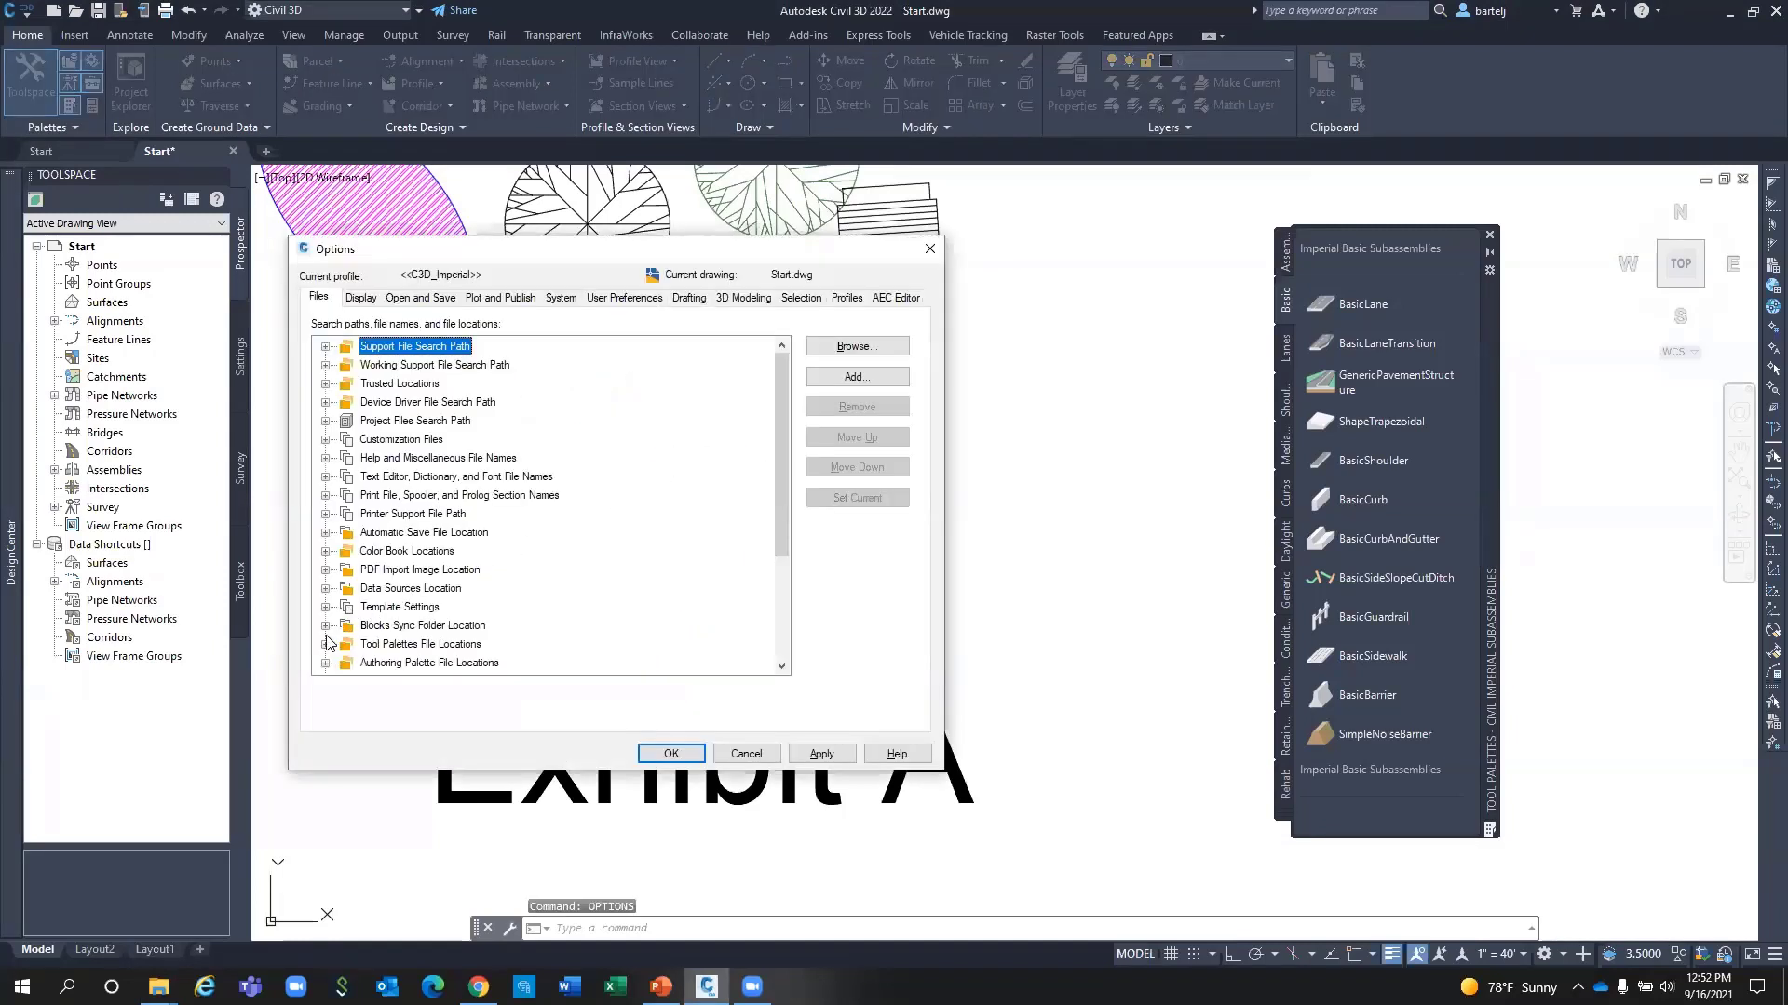
{"action": "left_click", "coordinate": [325, 645]}
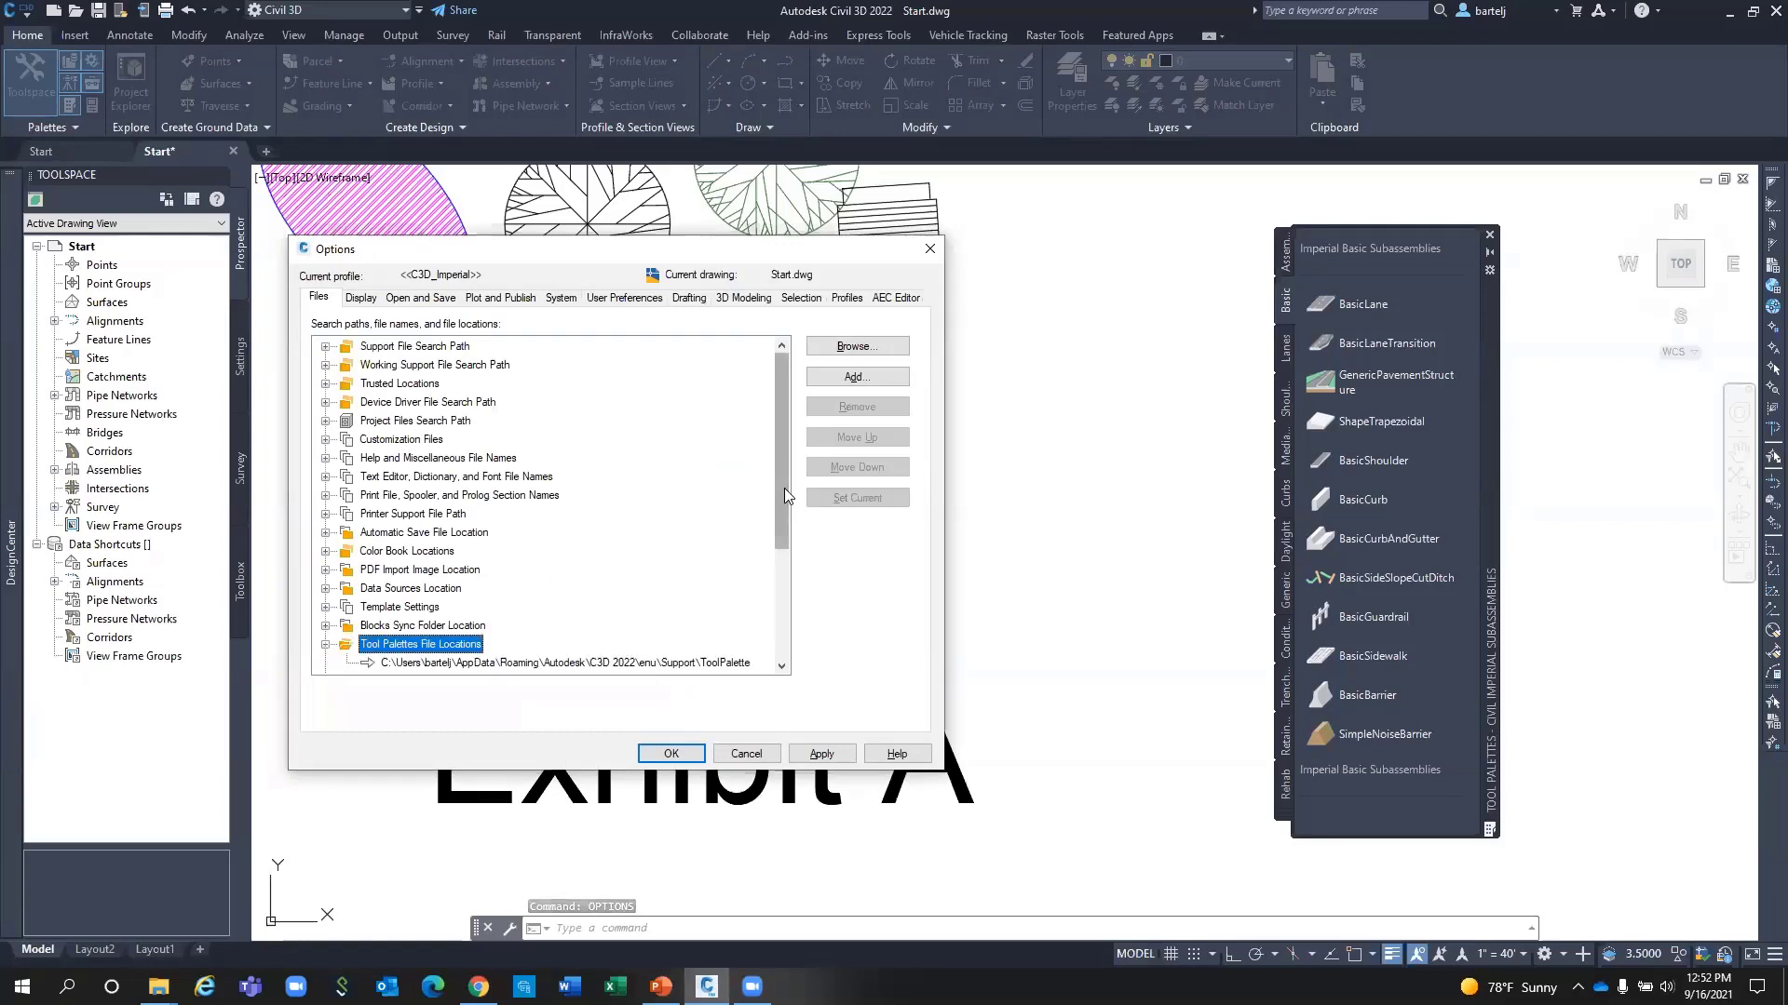
{"action": "left_click_drag", "start_coordinate": [784, 487], "coordinate": [771, 551]}
{"action": "left_click", "coordinate": [521, 589]}
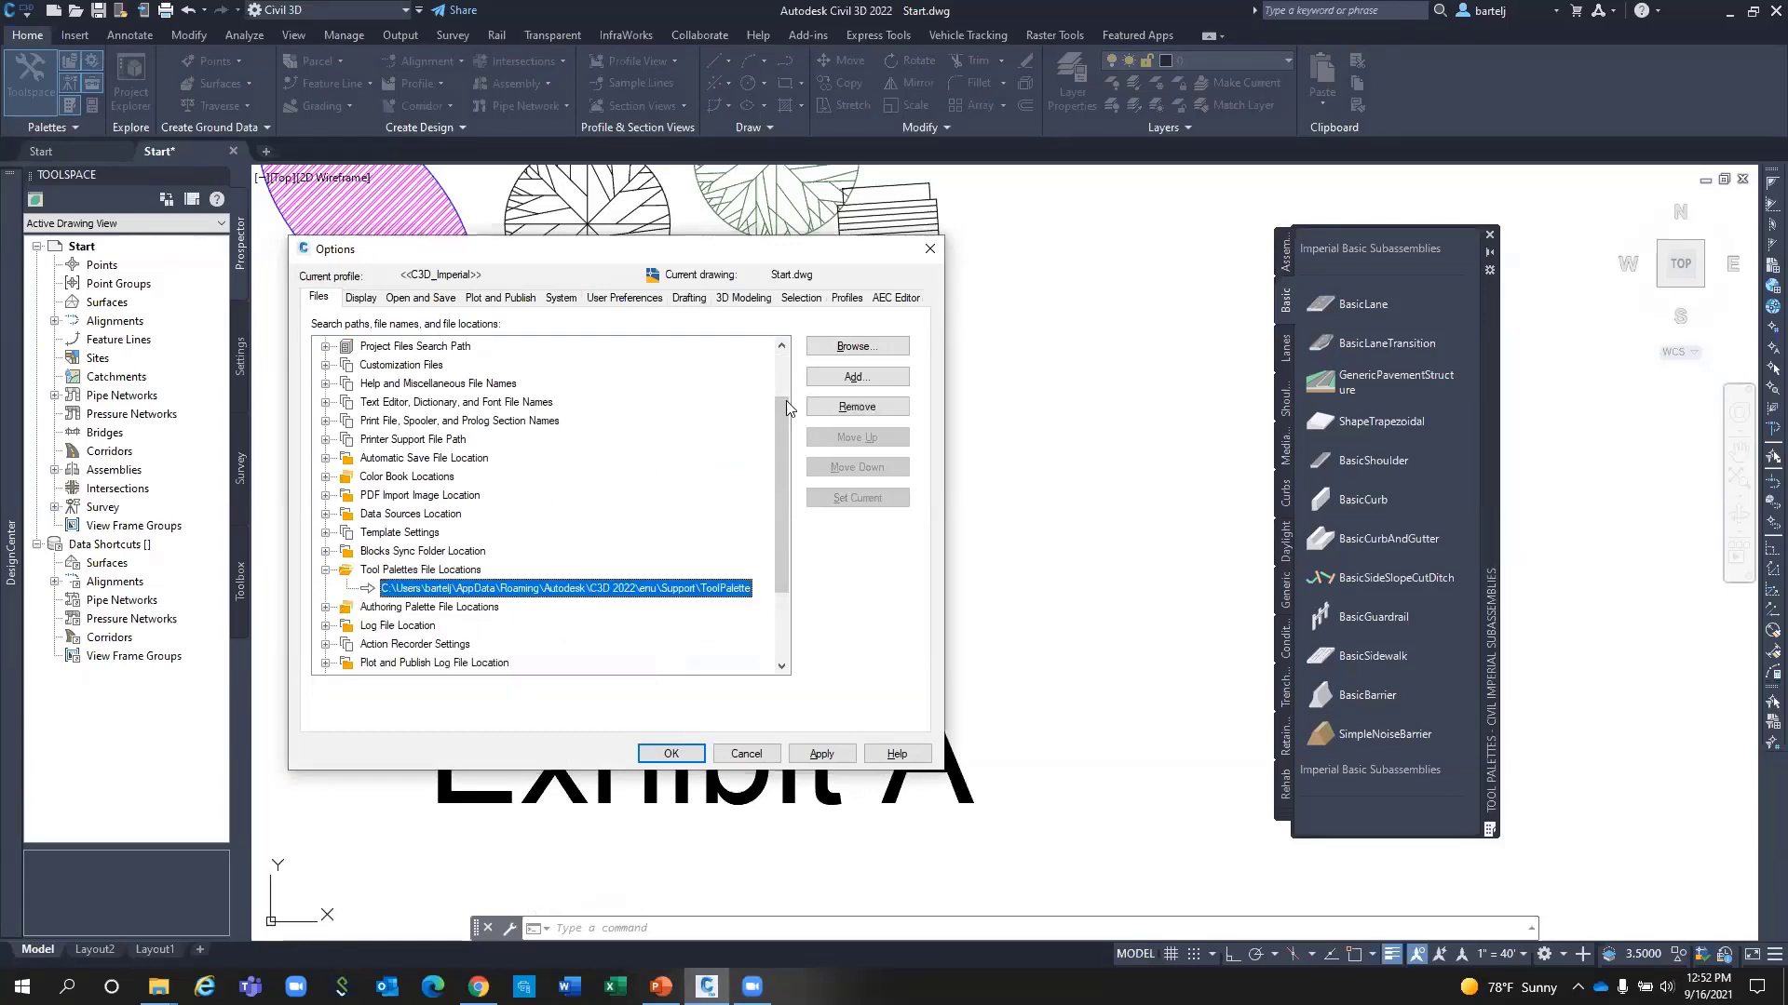
{"action": "left_click", "coordinate": [854, 348]}
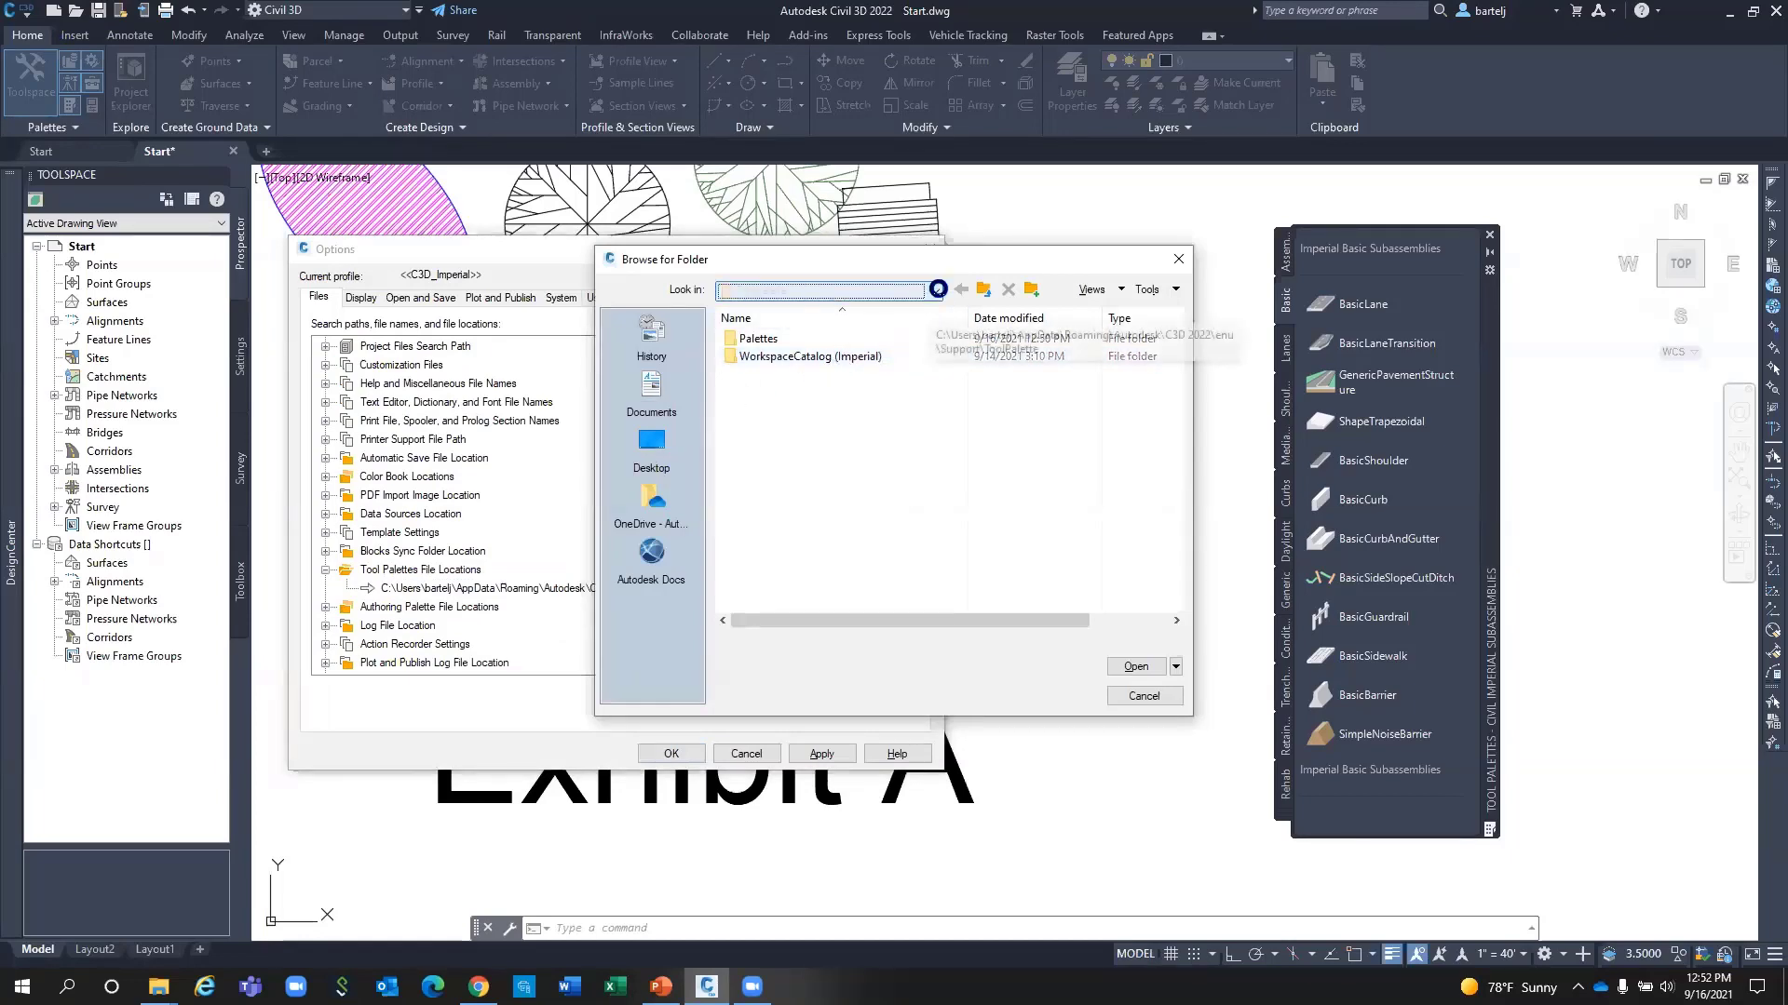
{"action": "left_click", "coordinate": [935, 291]}
{"action": "left_click", "coordinate": [787, 339]}
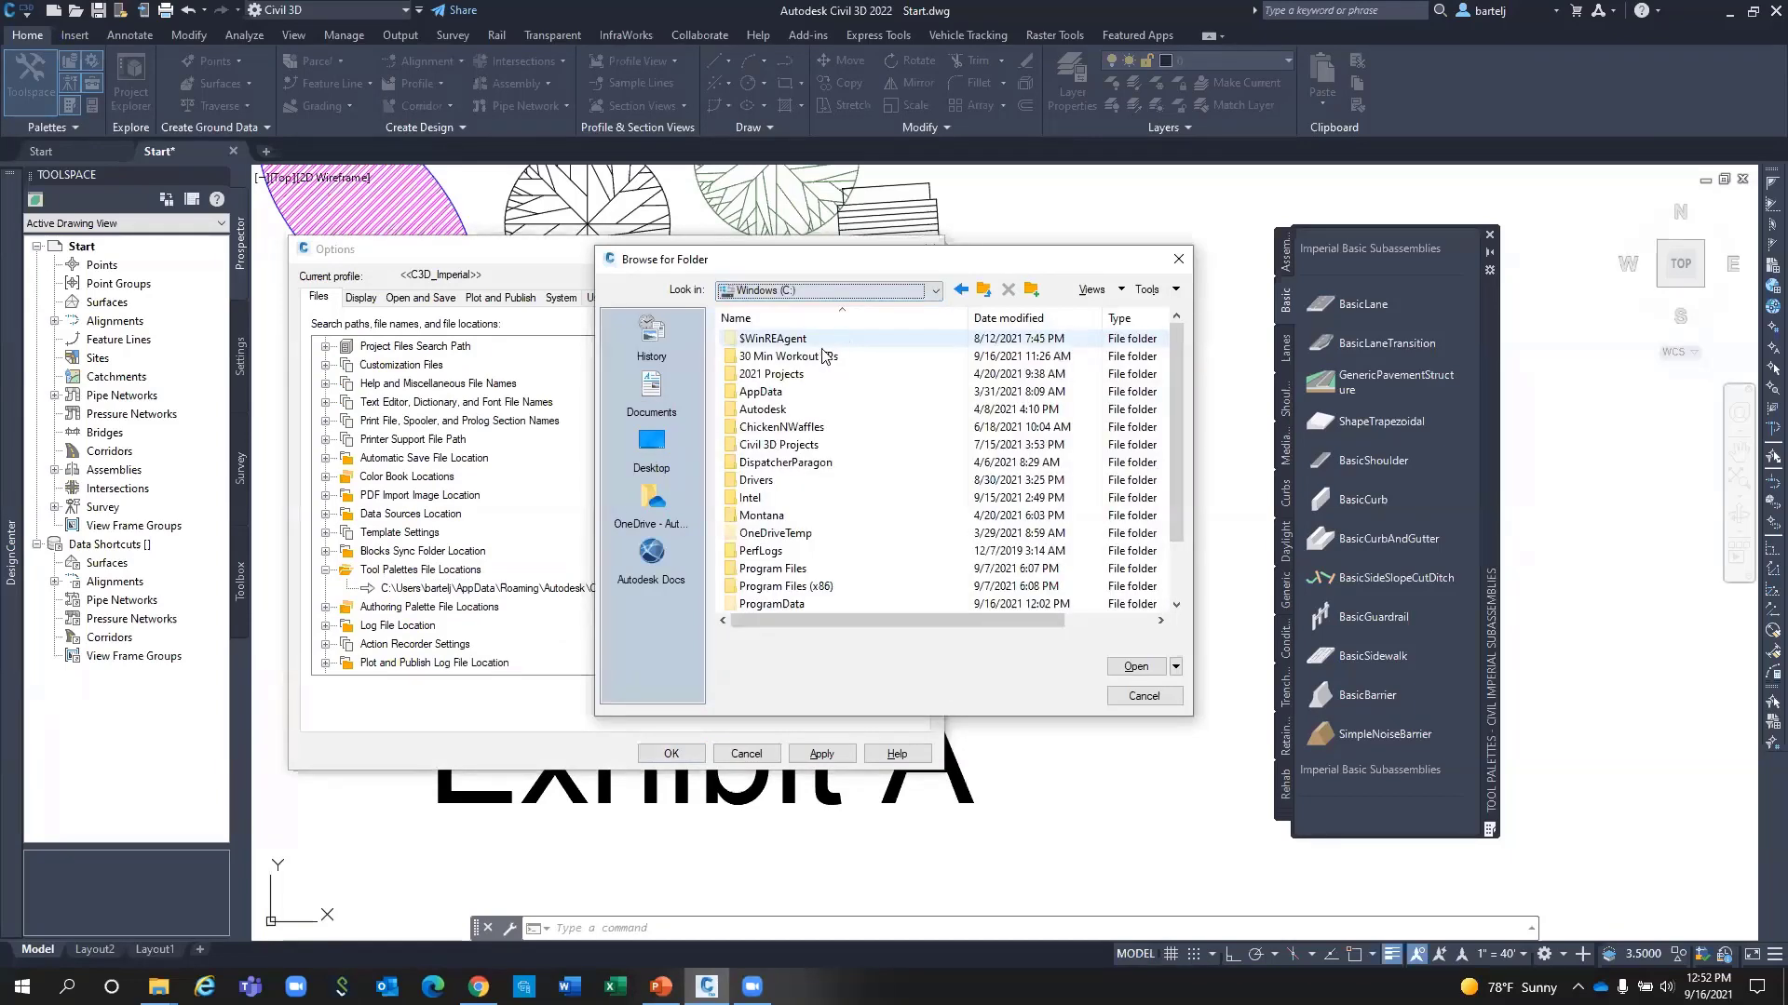
{"action": "double_click", "coordinate": [807, 360]}
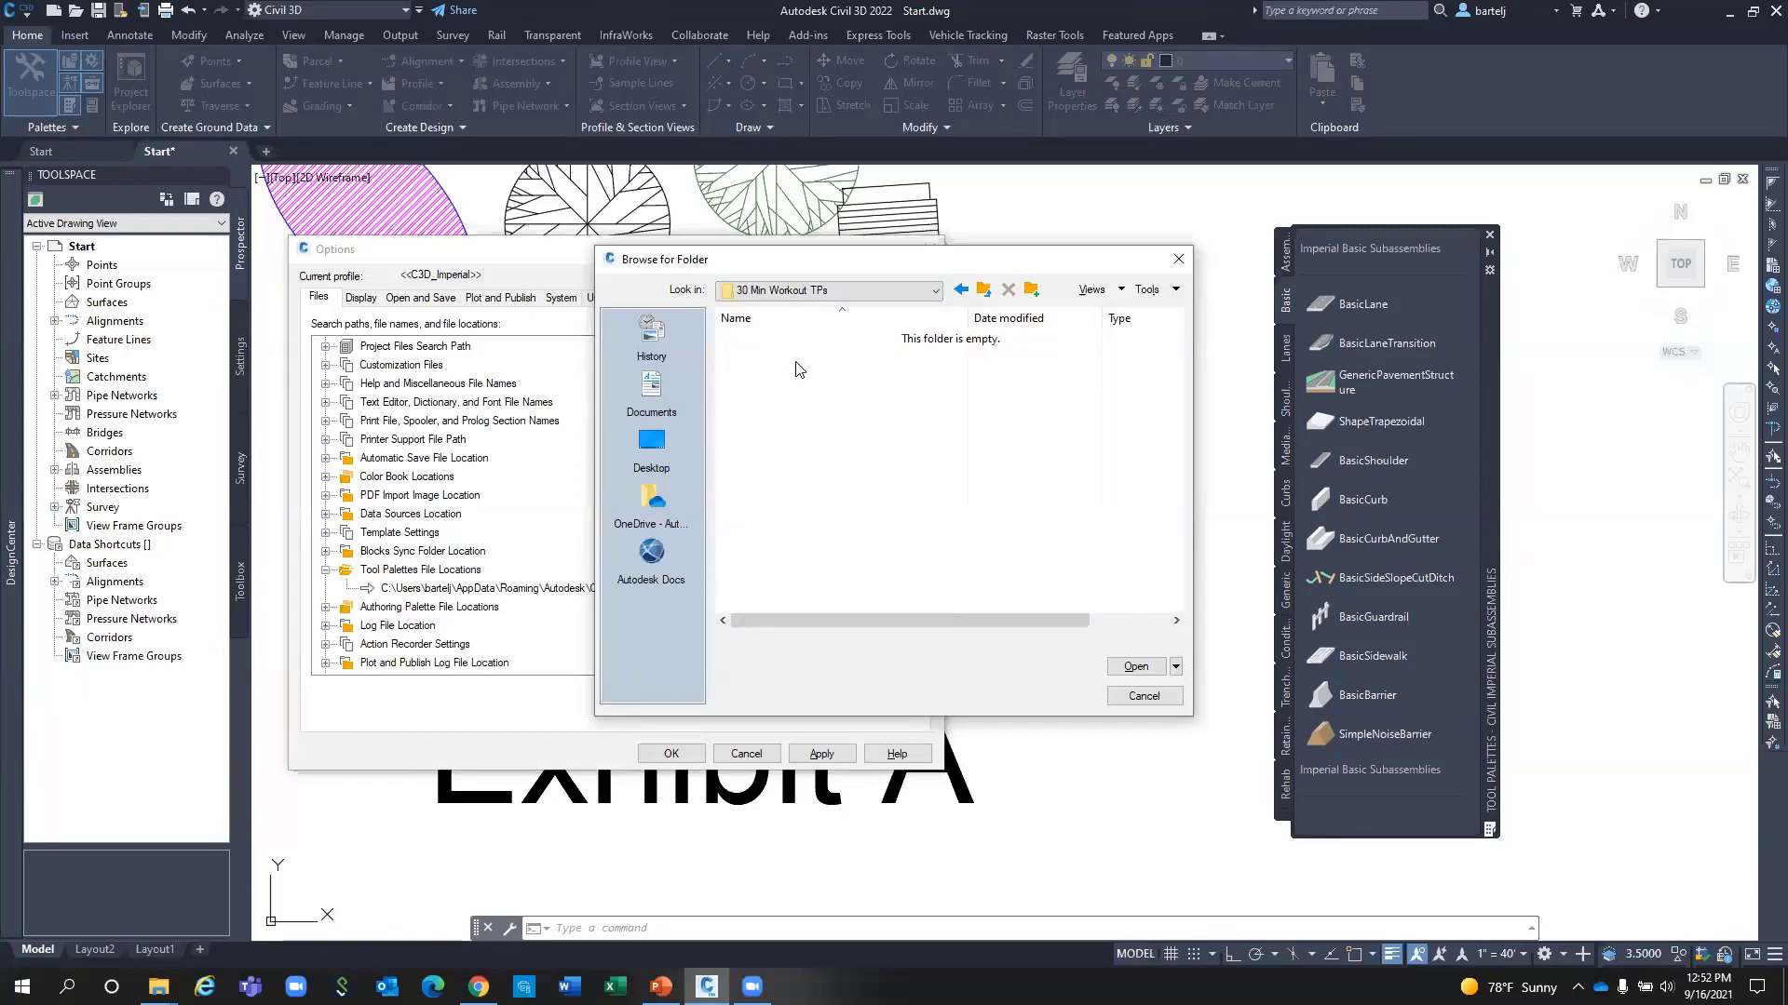
{"action": "left_click", "coordinate": [1117, 669]}
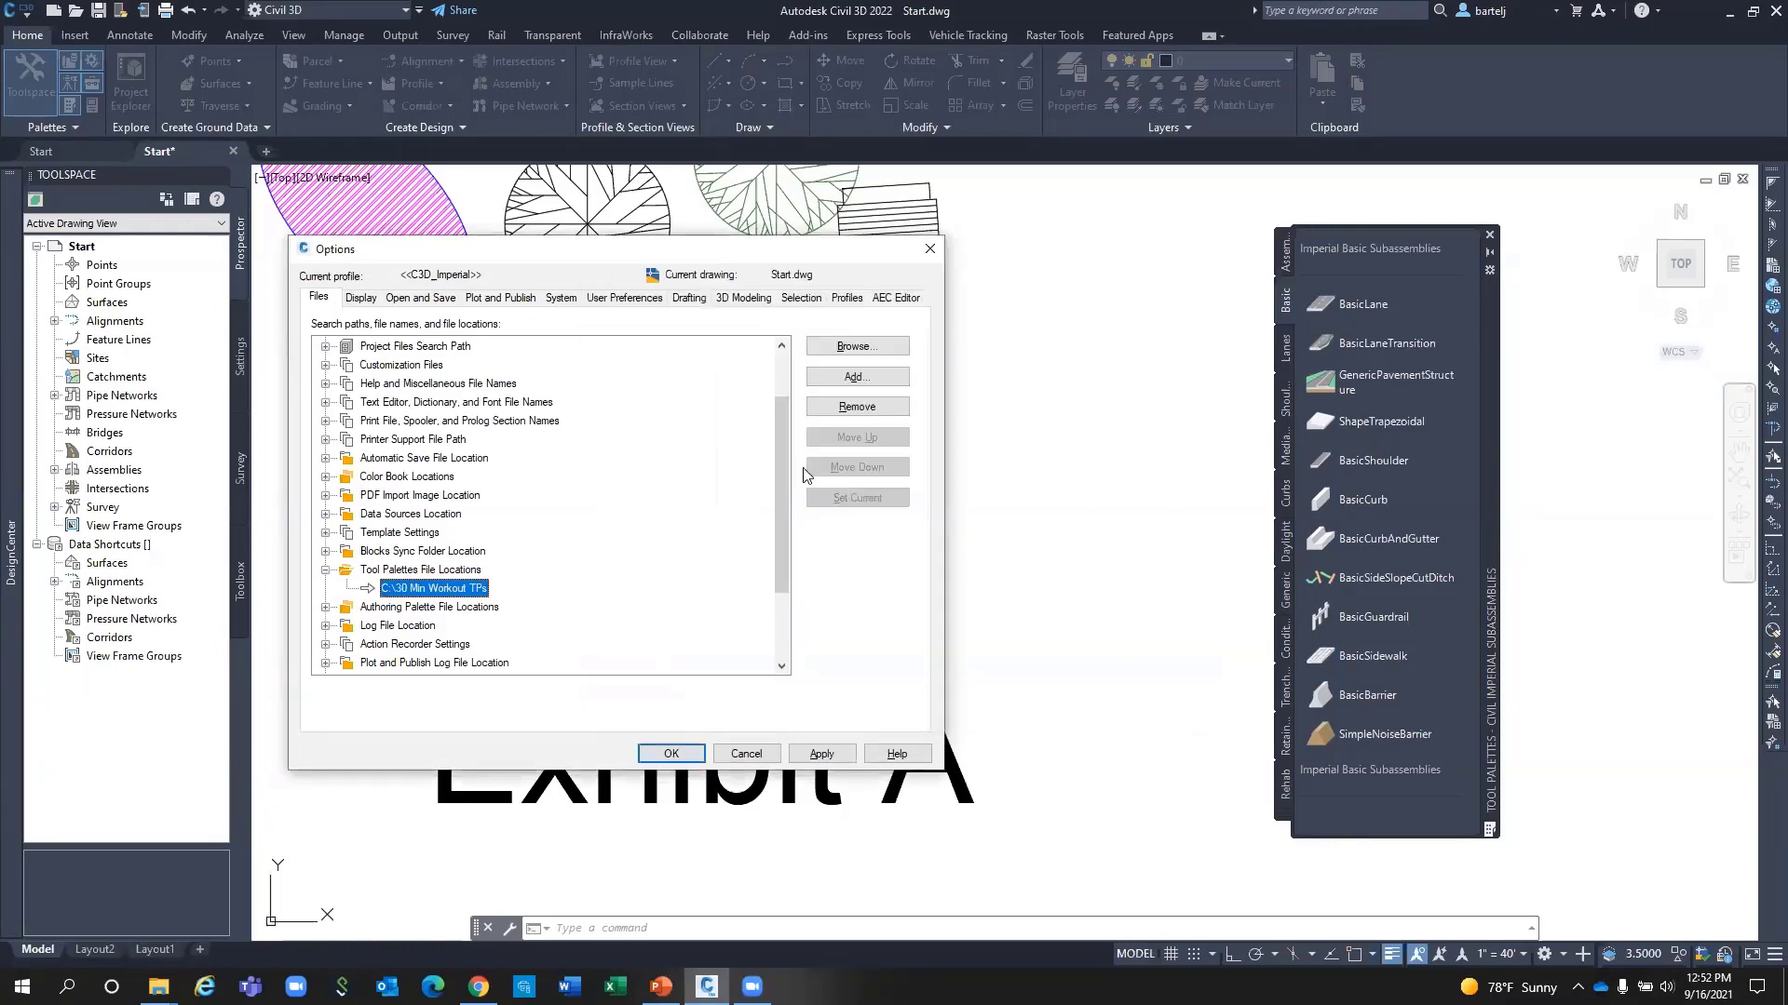
{"action": "left_click", "coordinate": [821, 752]}
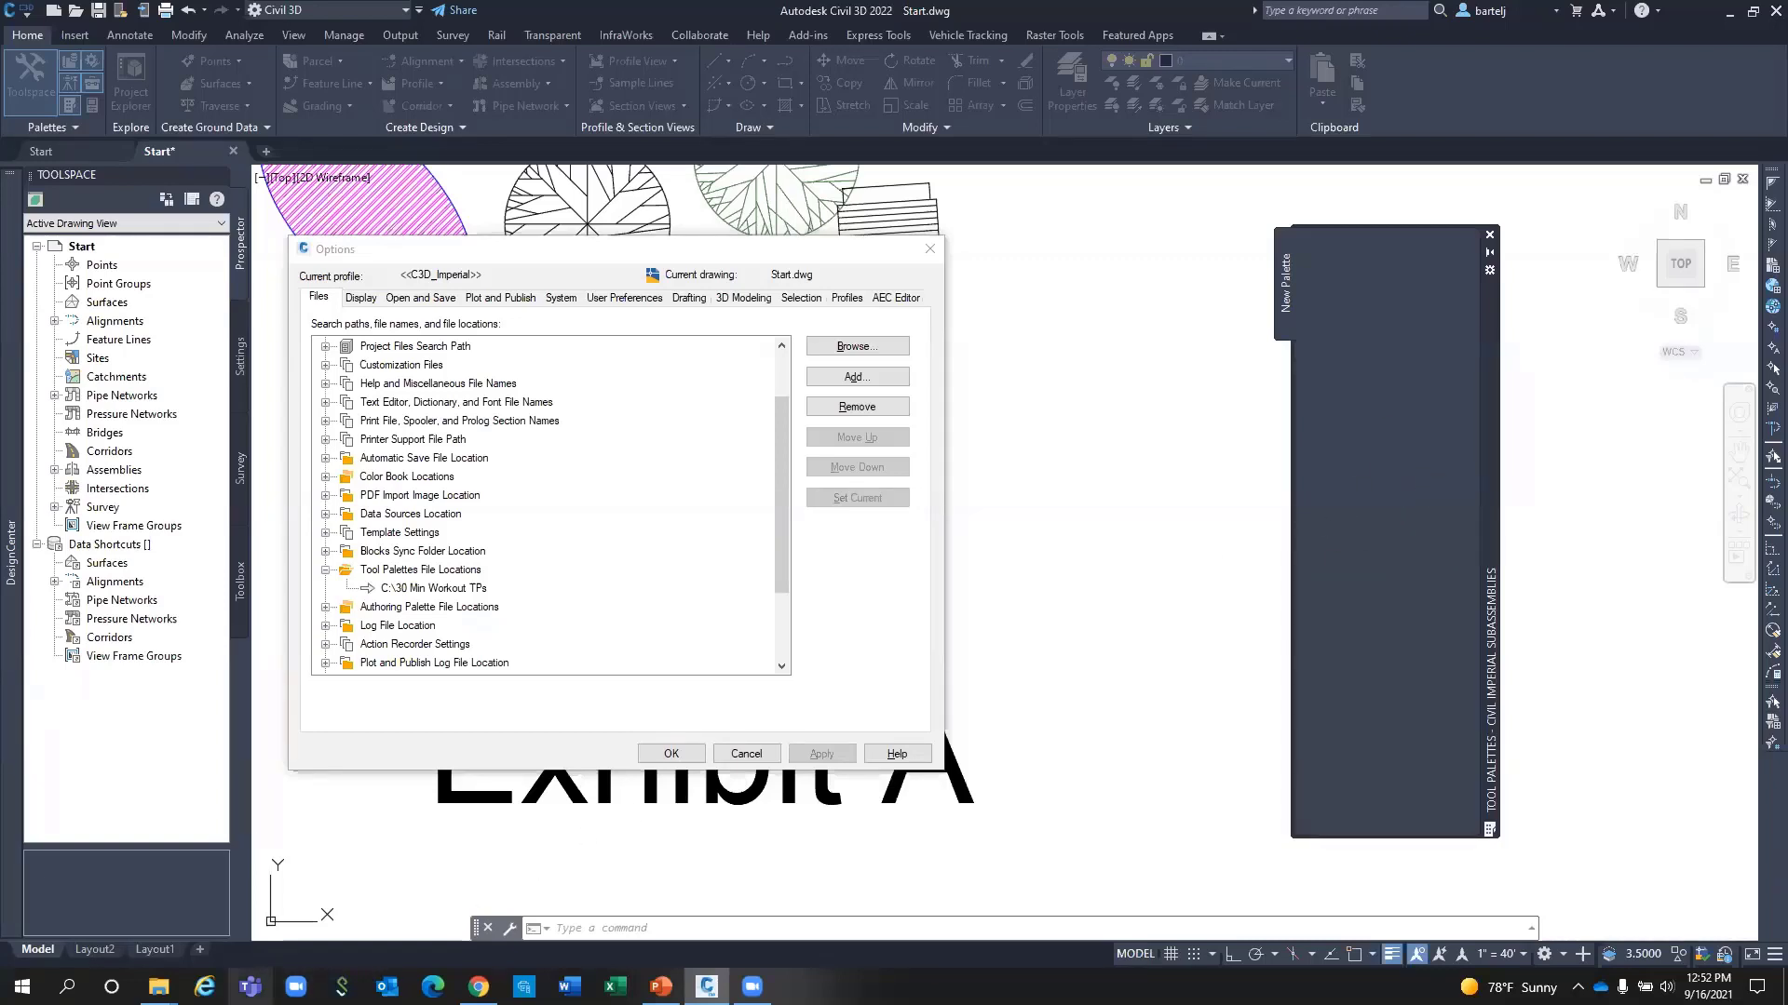
Check the contents of the 30 Min Workout TPs folder in File Explorer, close that window, and accept the Options dialog.
{"action": "mouse_move", "coordinate": [159, 987]}
{"action": "left_click", "coordinate": [270, 924]}
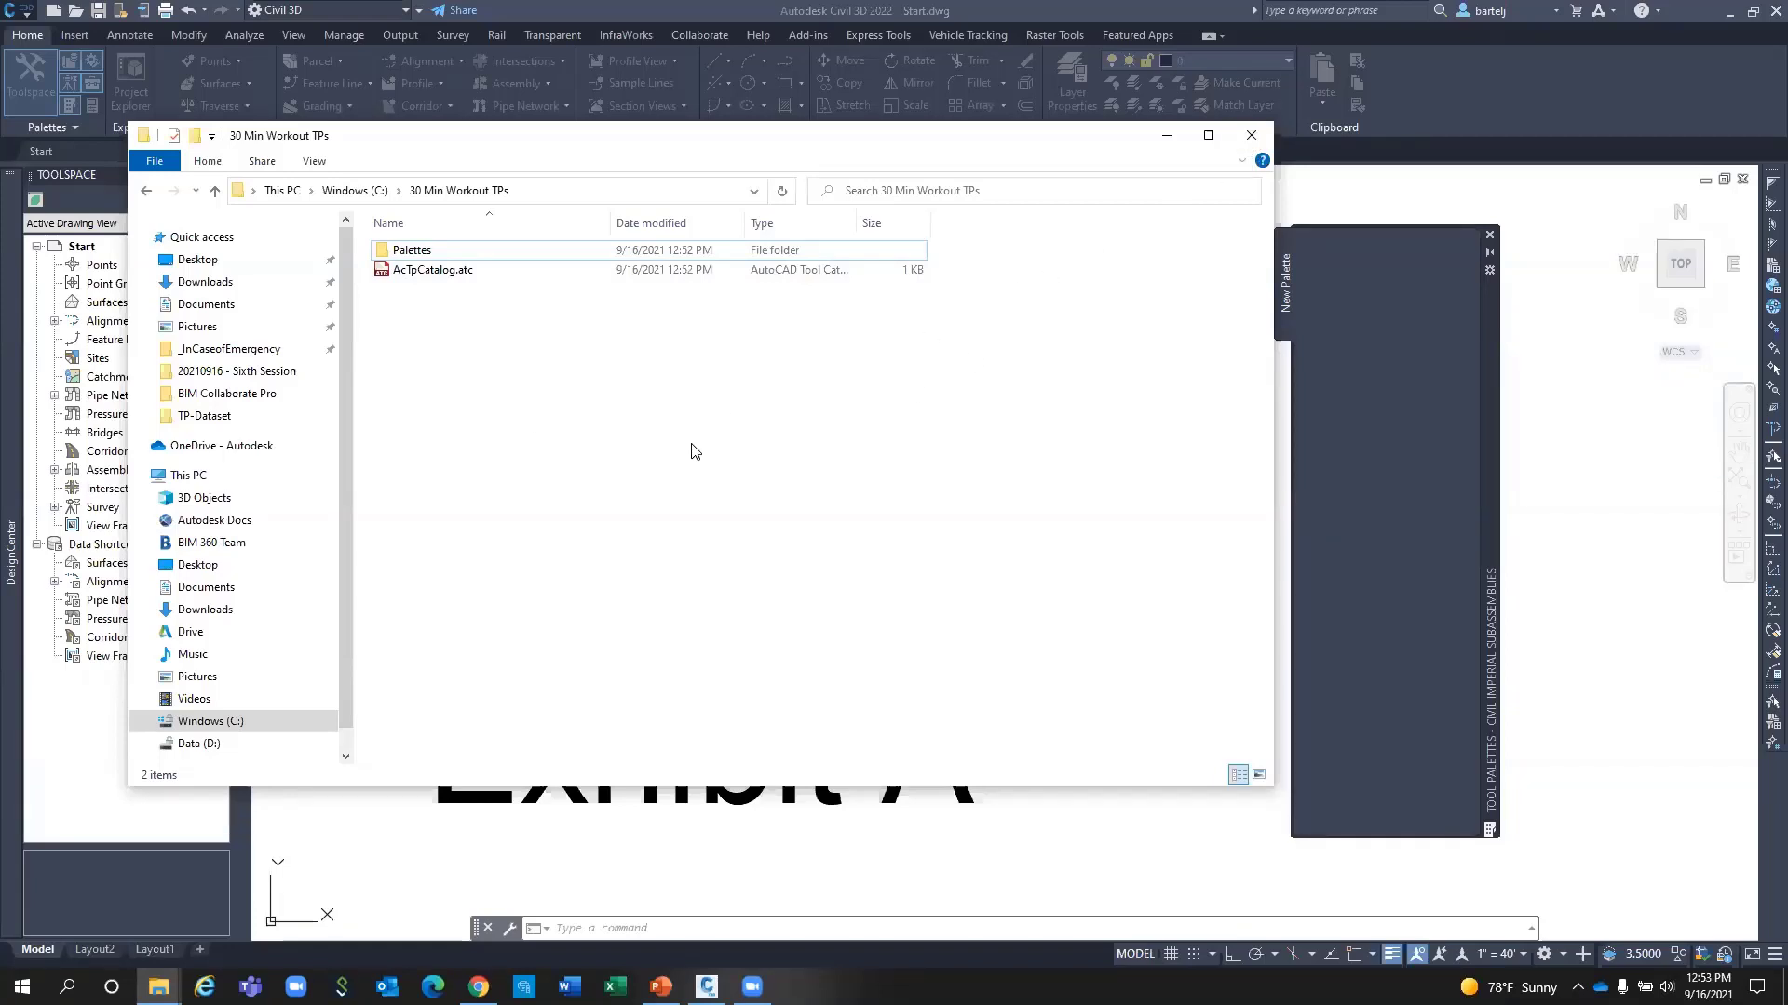
{"action": "left_click", "coordinate": [1252, 135]}
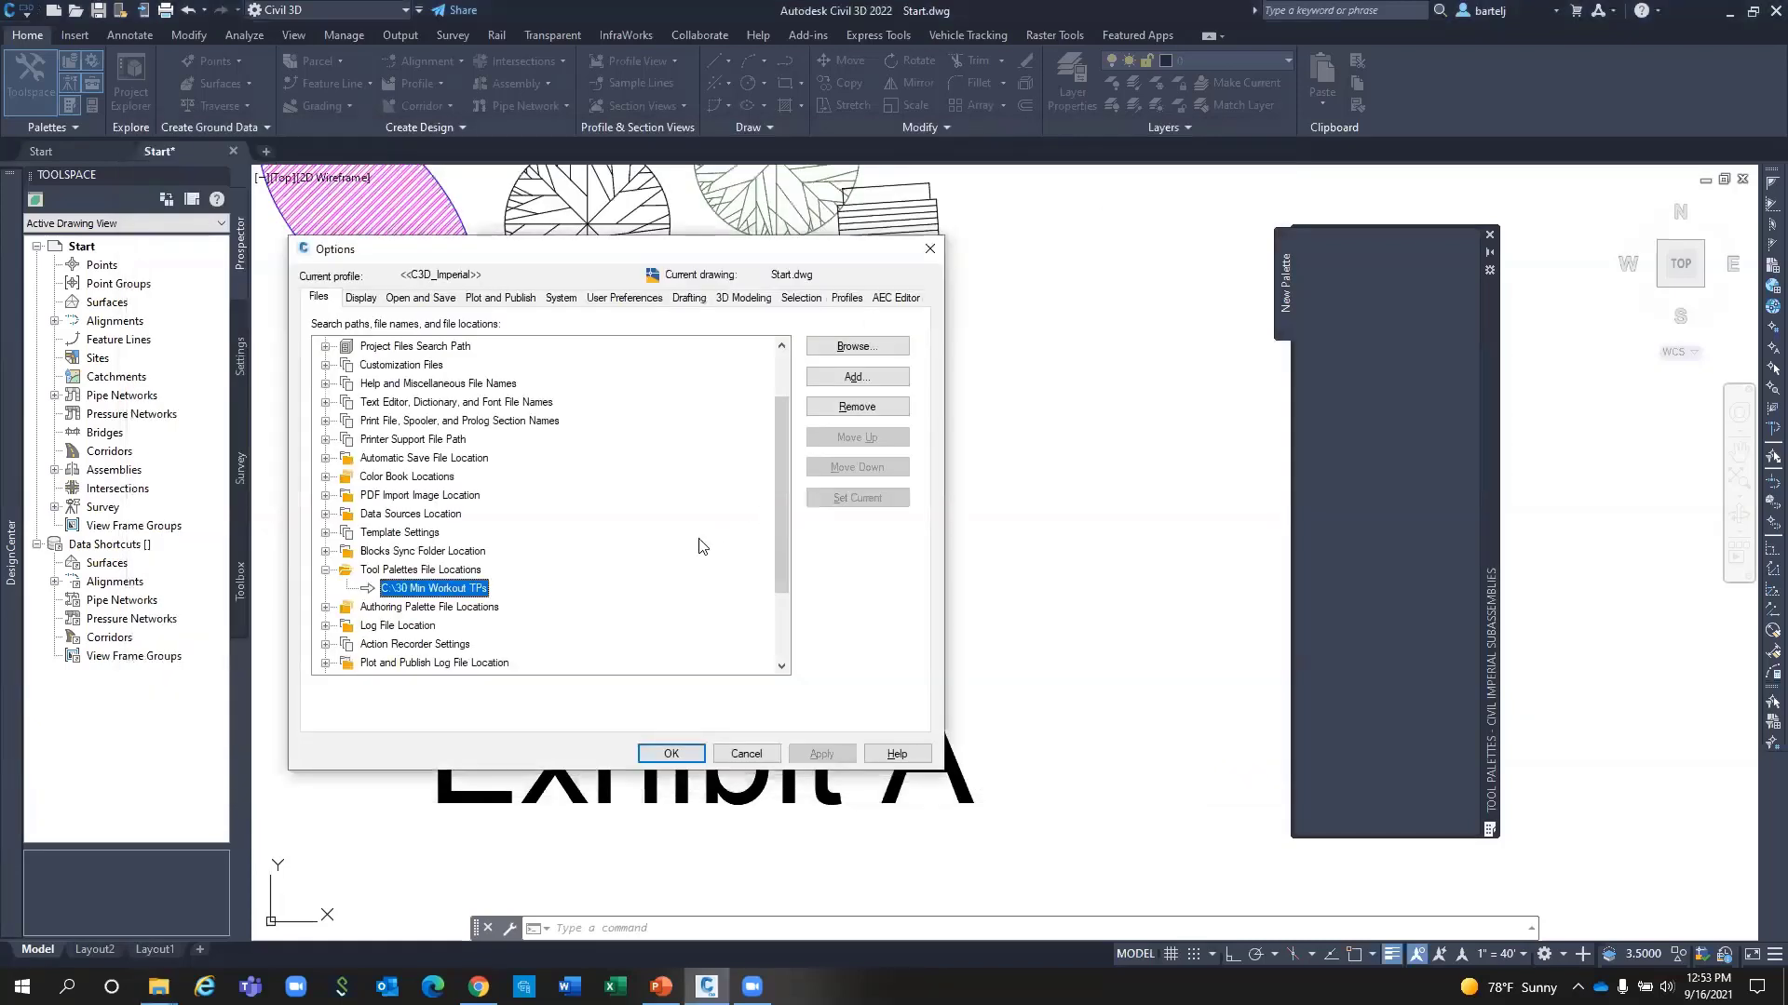
{"action": "left_click", "coordinate": [672, 752]}
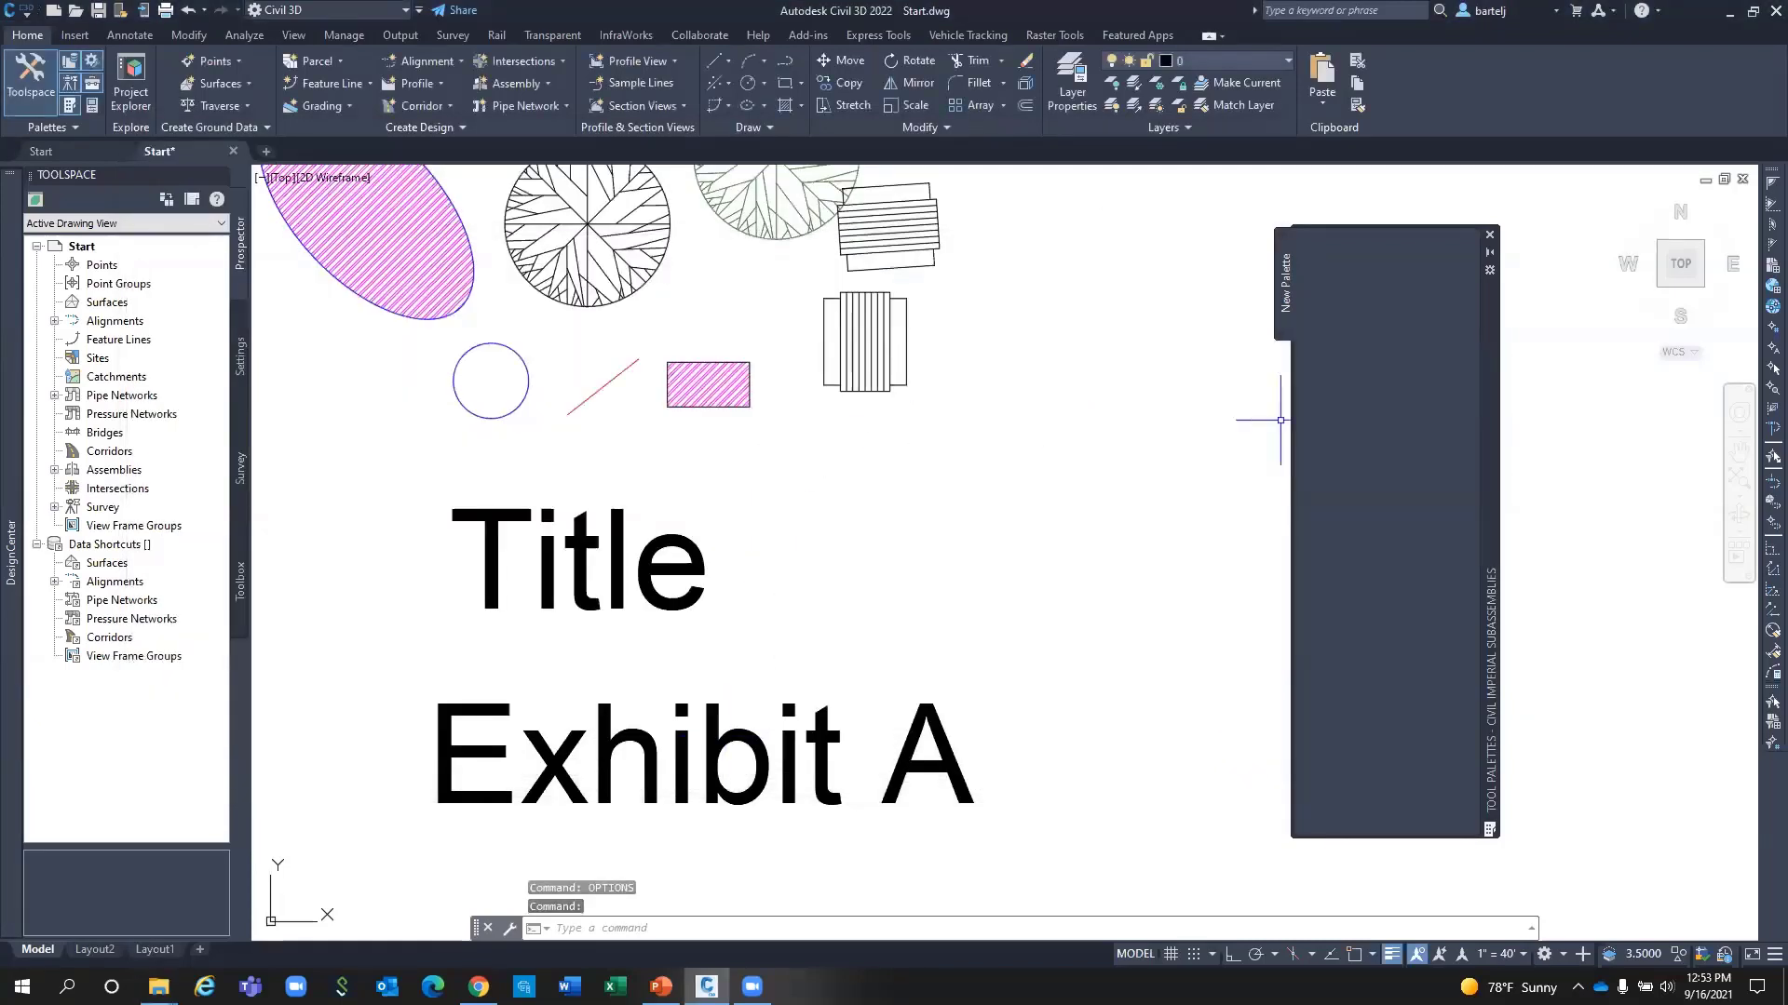
Through Customize Palettes, import the exported custom palette's .xtp file from the 30 min workout folder on the Desktop.
{"action": "right_click", "coordinate": [1487, 479]}
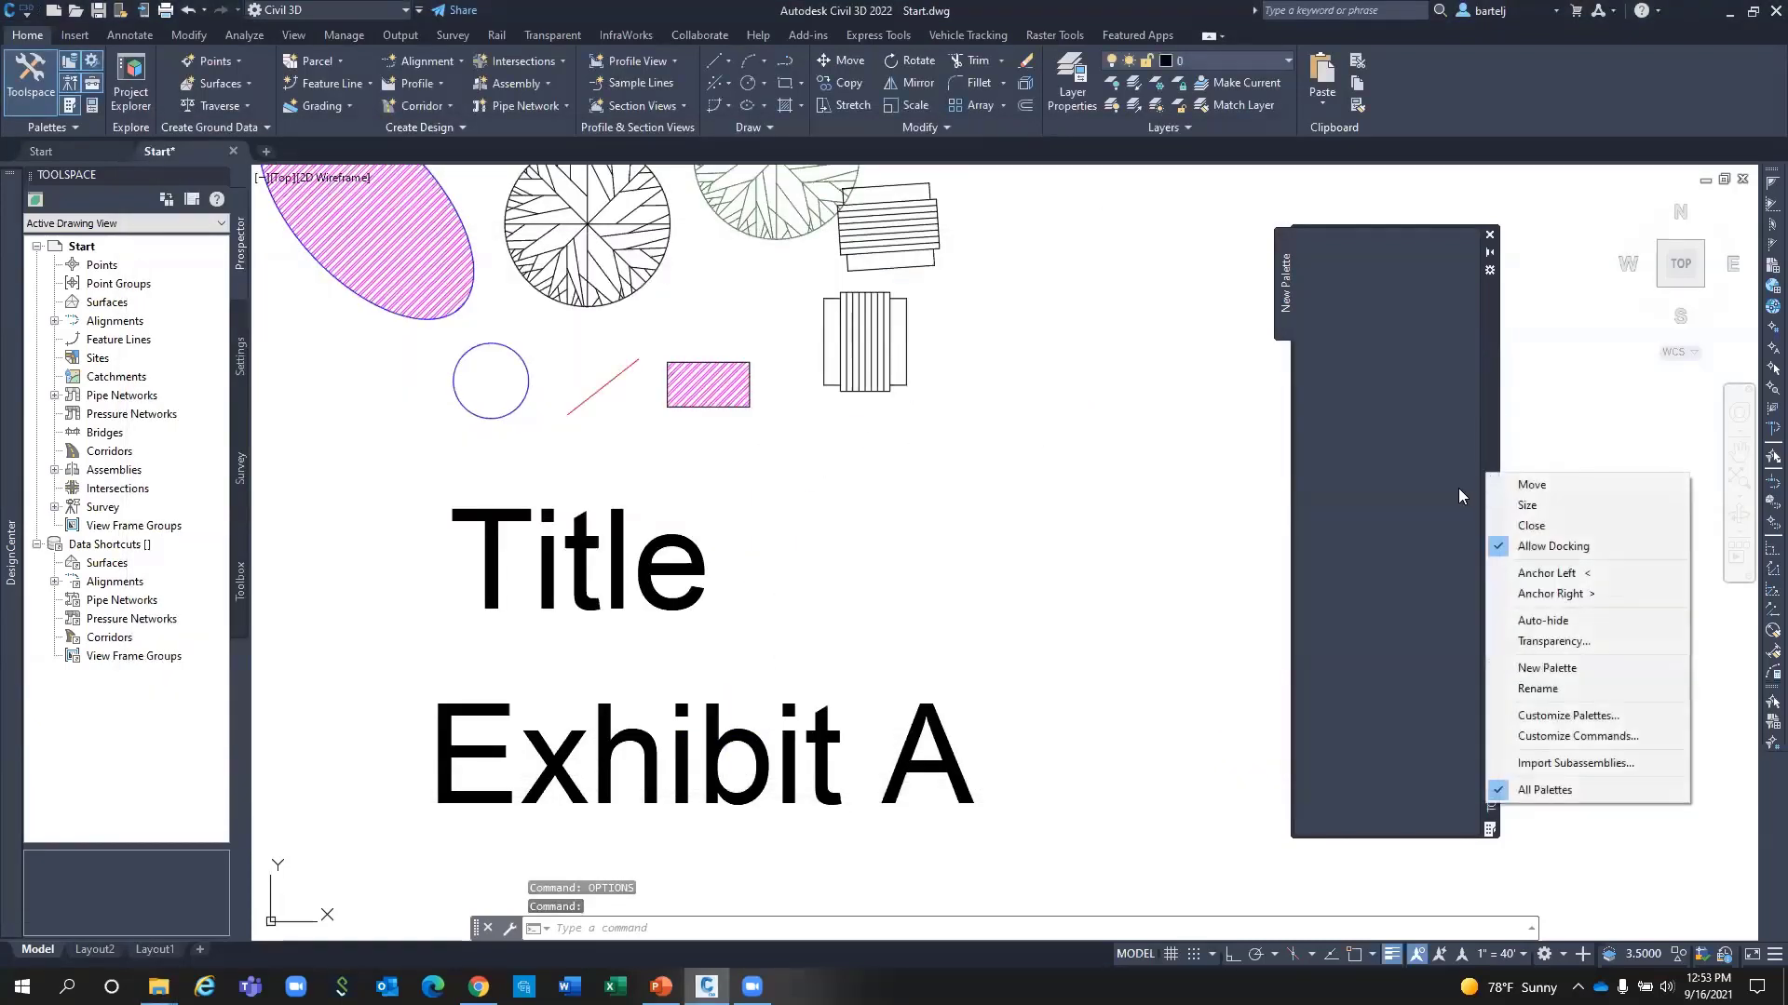
{"action": "left_click", "coordinate": [1564, 715]}
{"action": "right_click", "coordinate": [473, 371]}
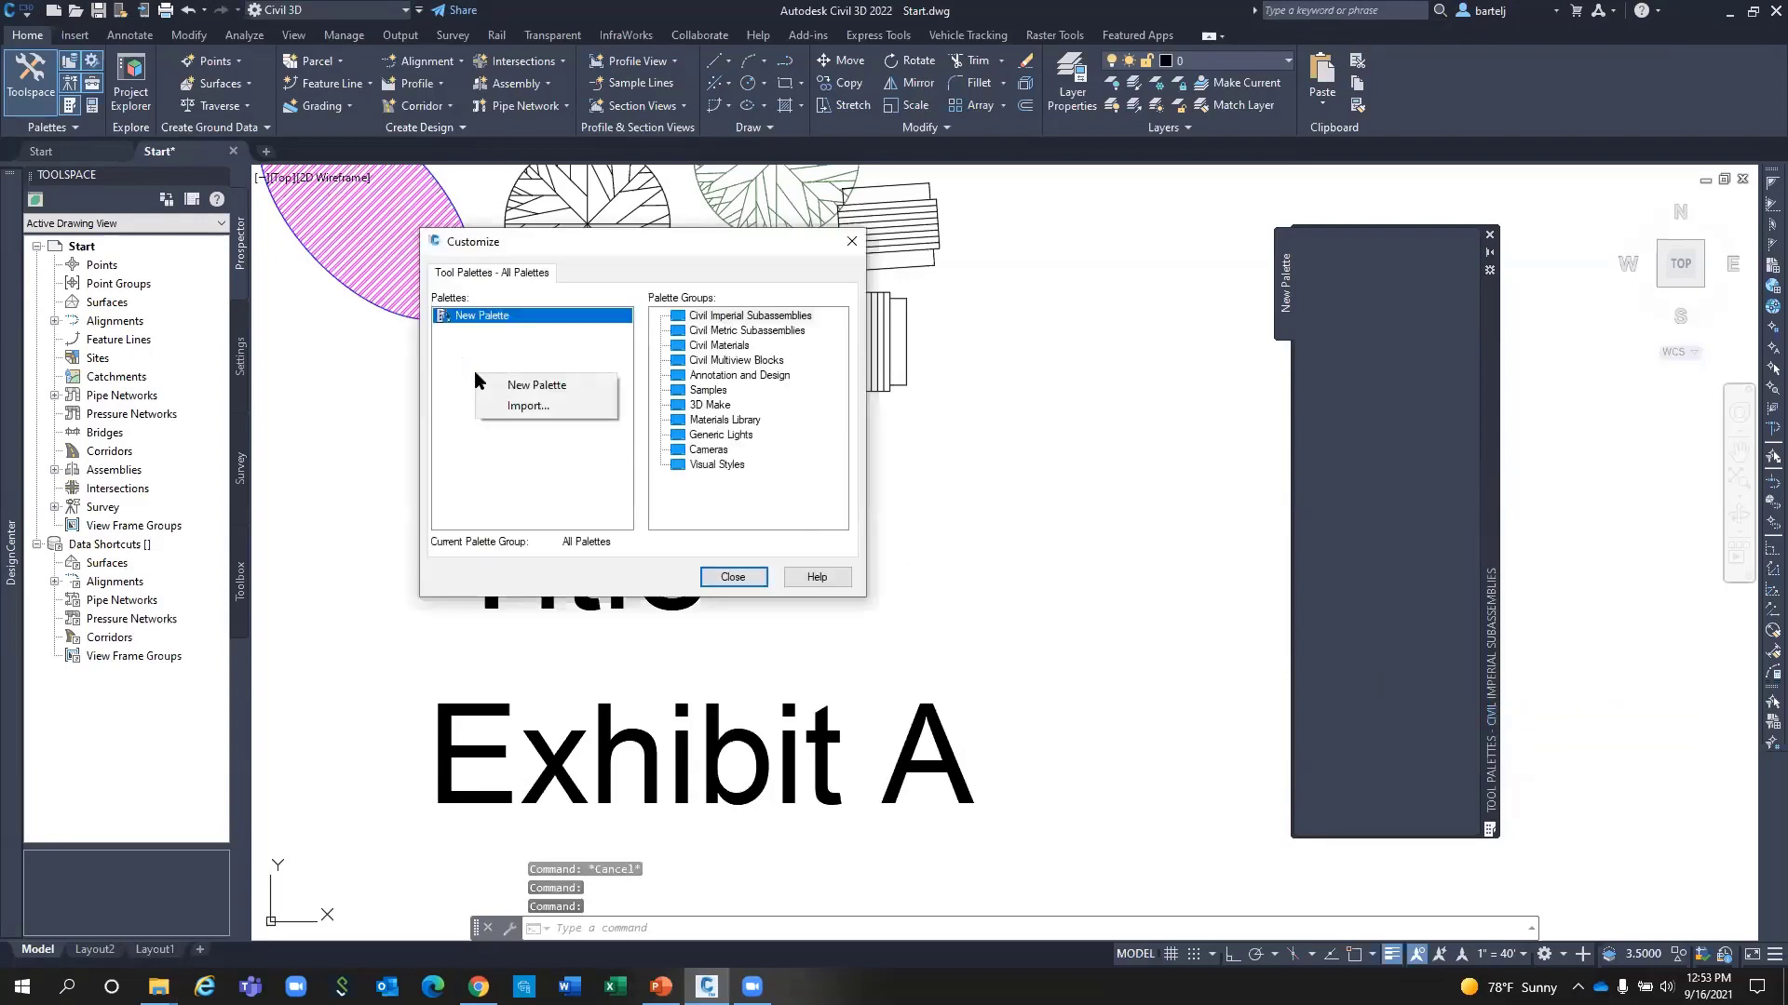
{"action": "left_click", "coordinate": [527, 410]}
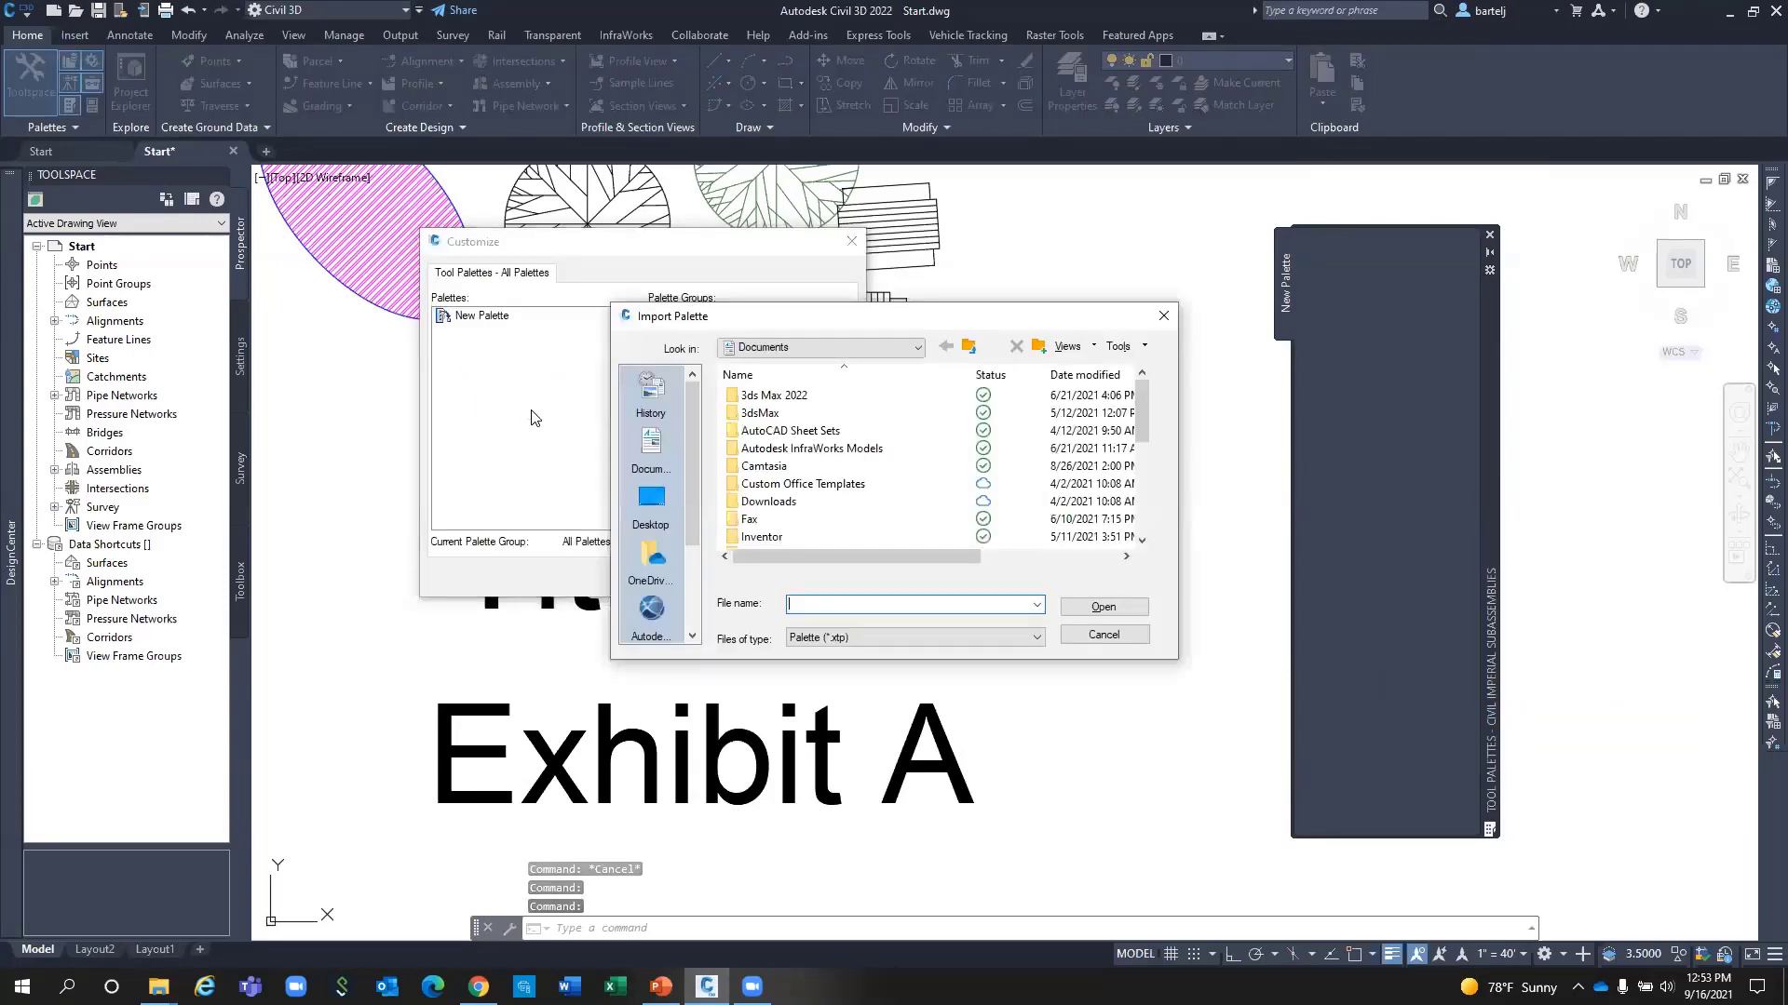
{"action": "left_click", "coordinate": [651, 503]}
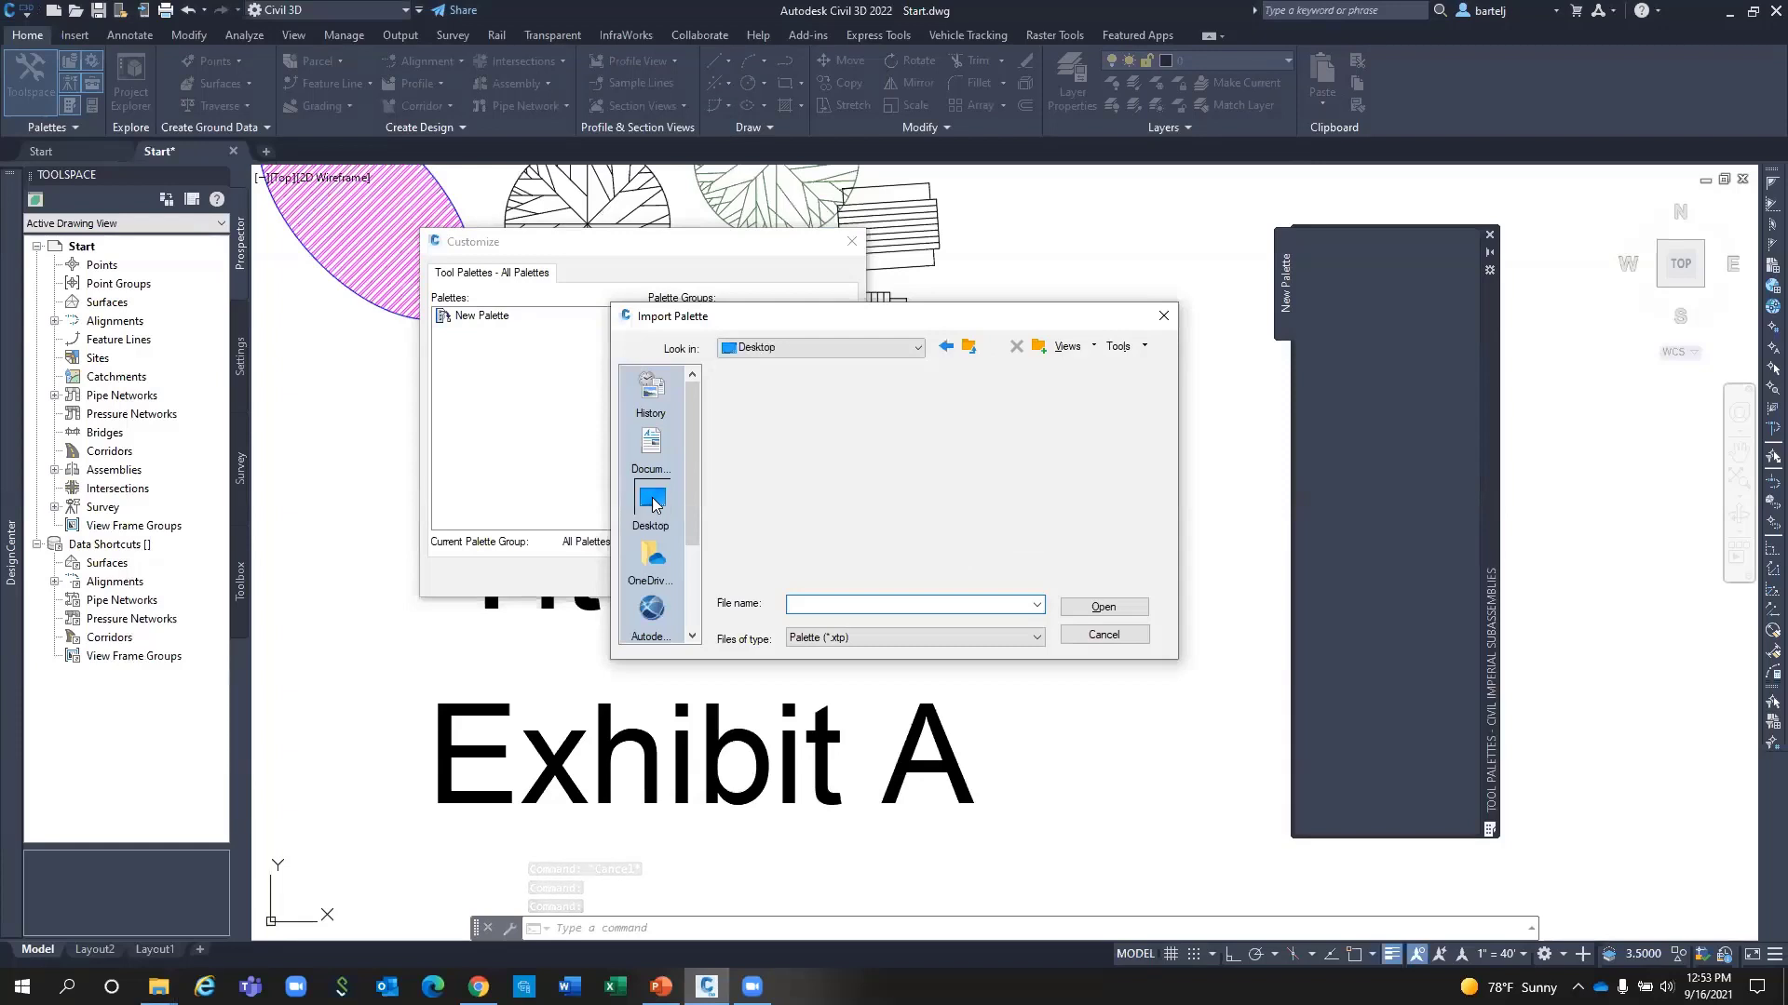
{"action": "double_click", "coordinate": [794, 501]}
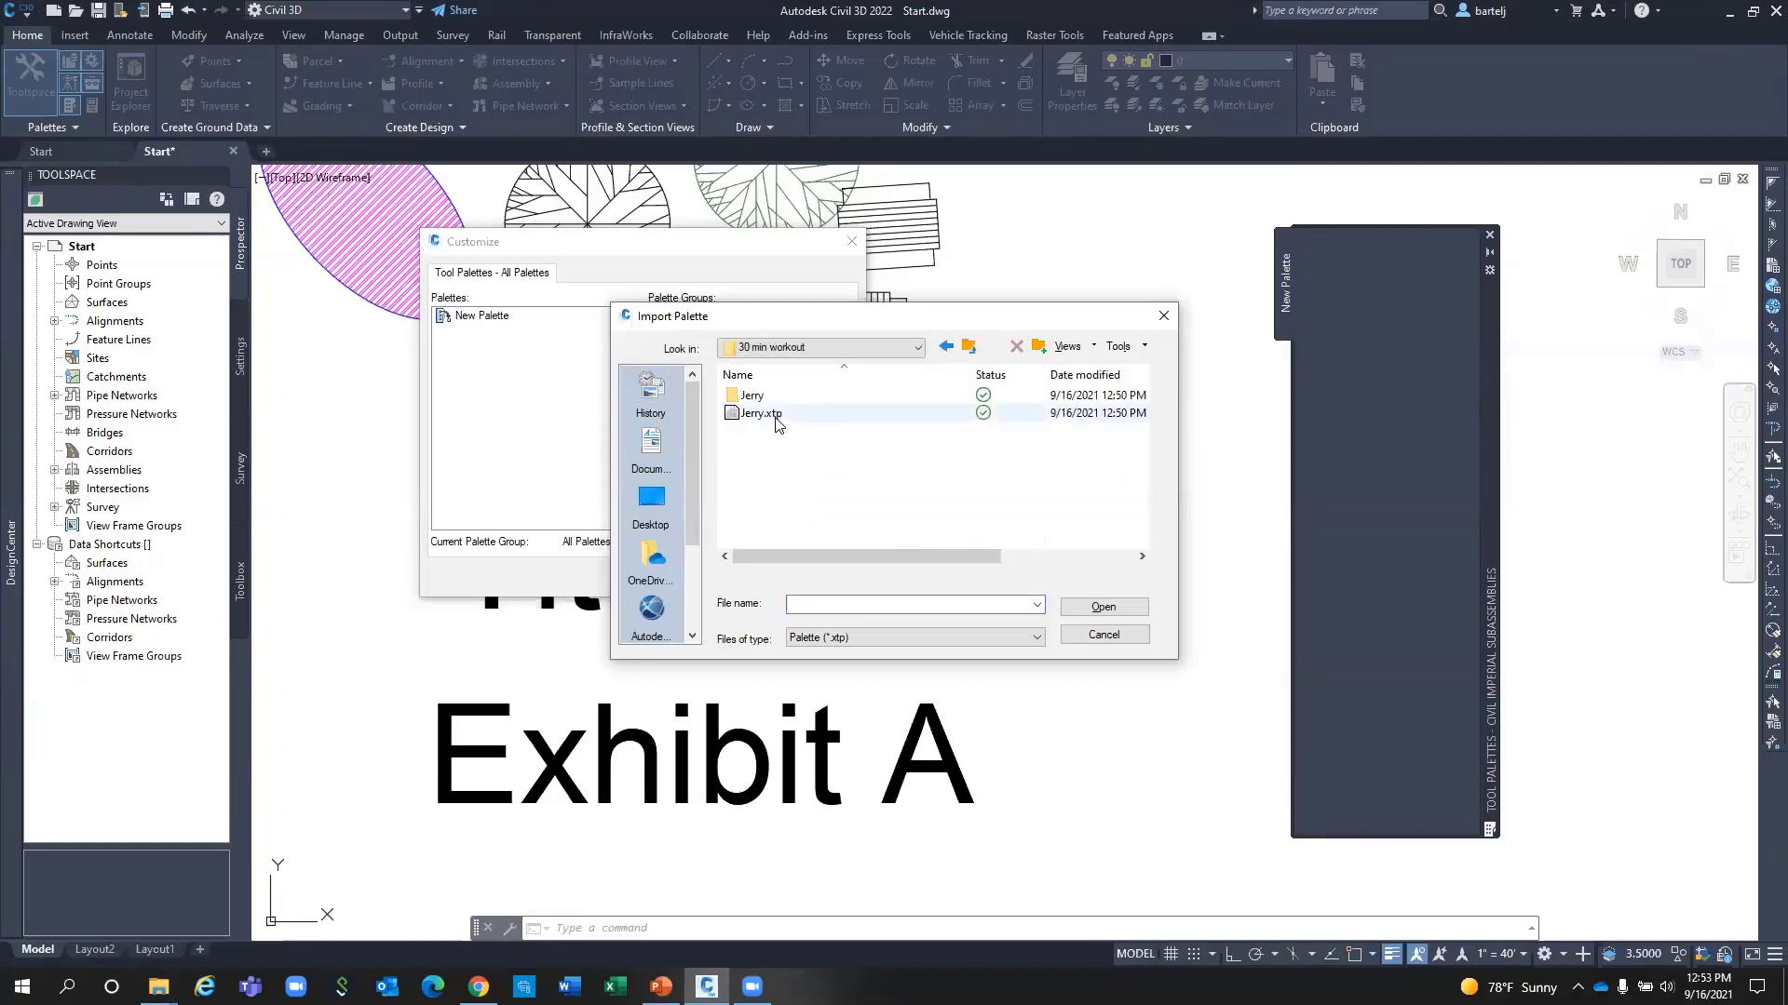
{"action": "left_click", "coordinate": [778, 414]}
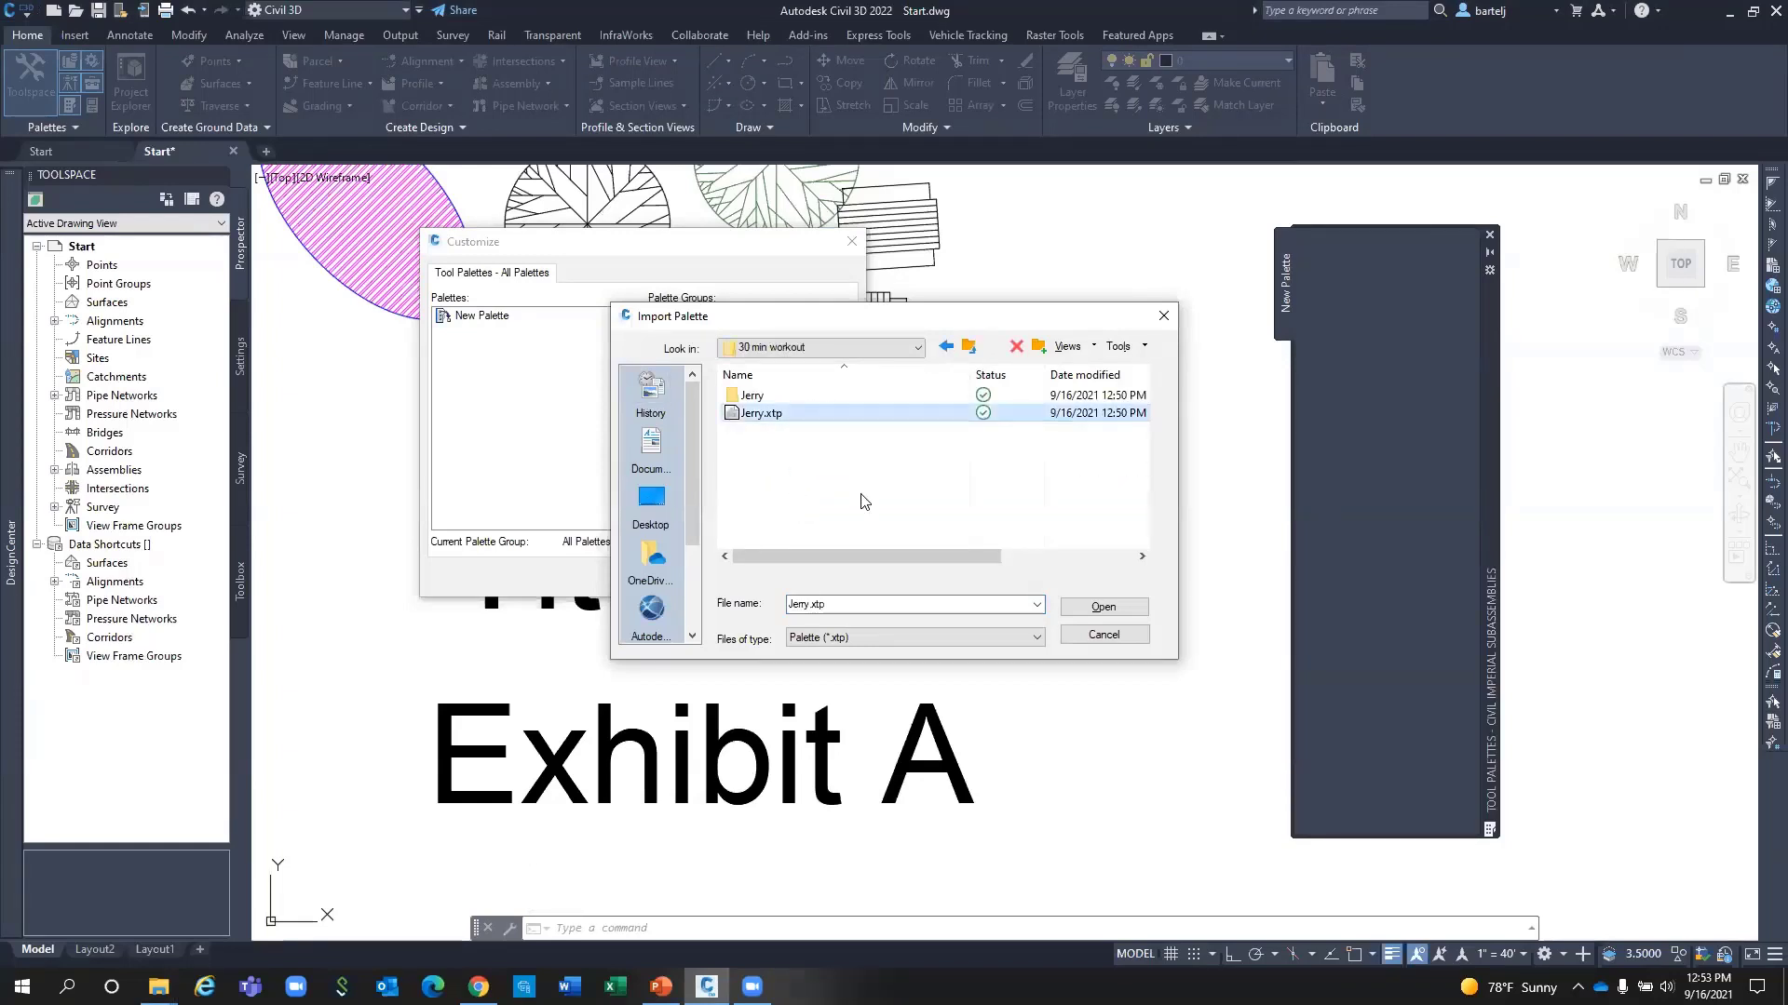
{"action": "left_click", "coordinate": [1102, 608]}
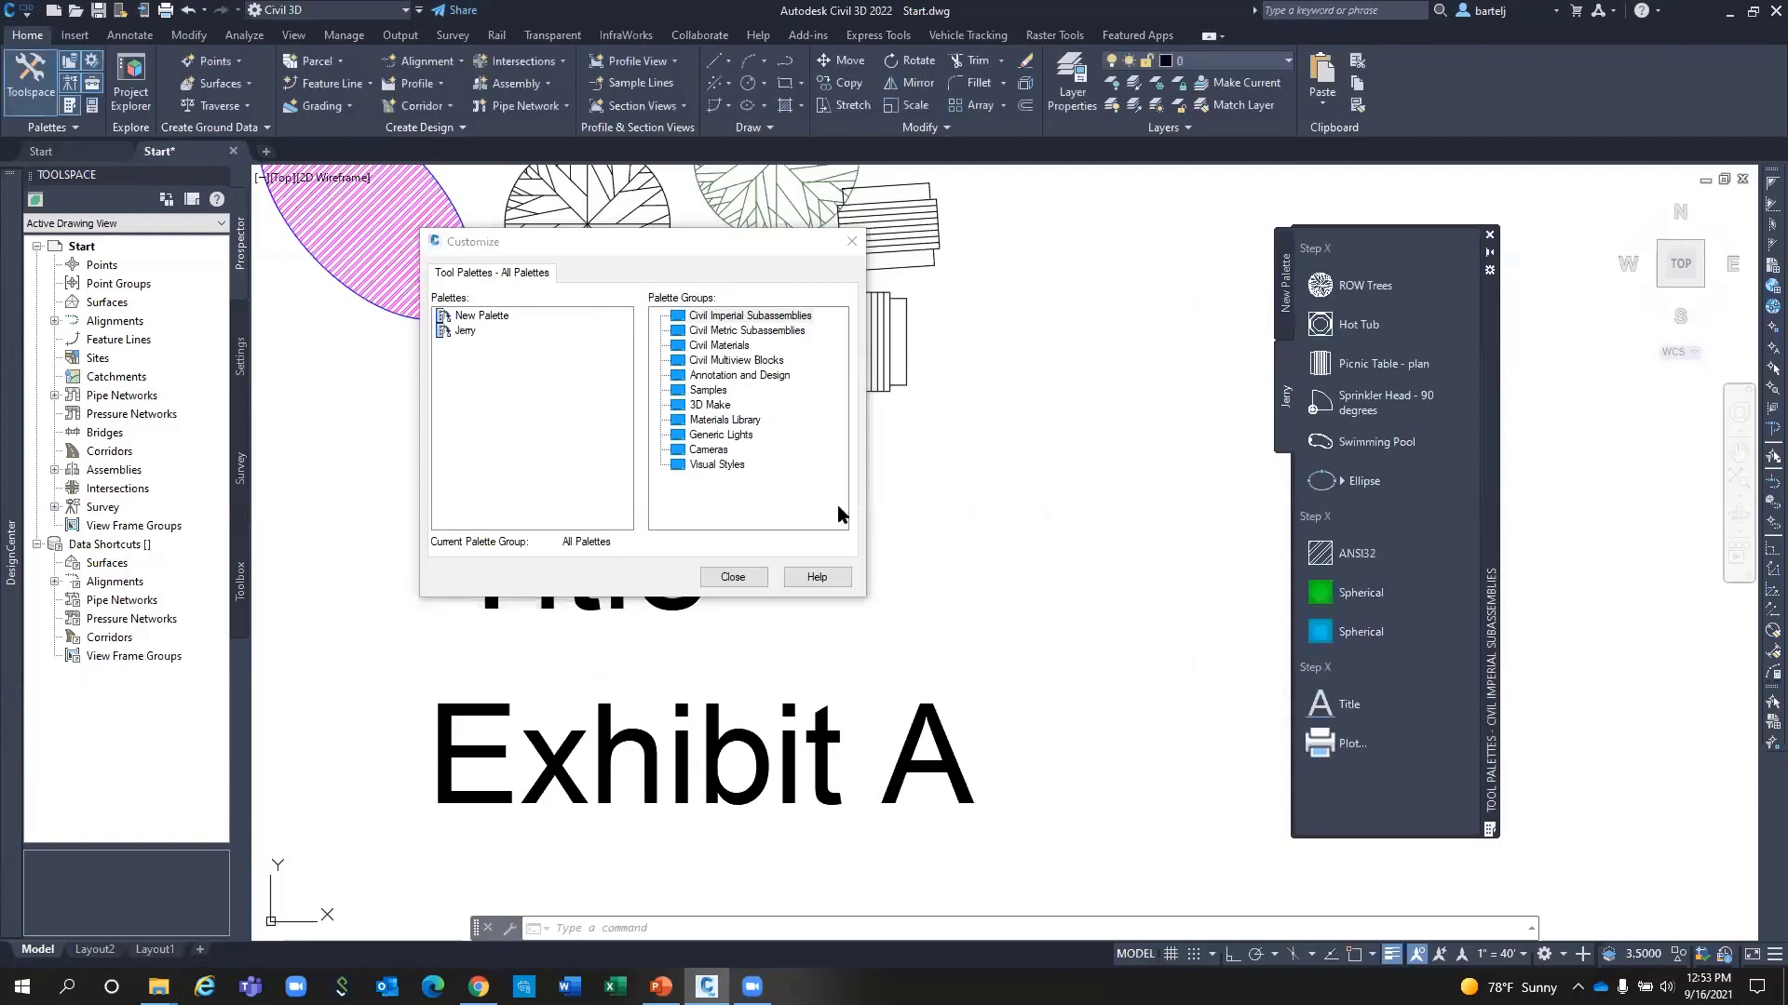
Delete New Palette from the palettes list, confirm the deletion, and close the Customize dialog.
{"action": "right_click", "coordinate": [496, 319]}
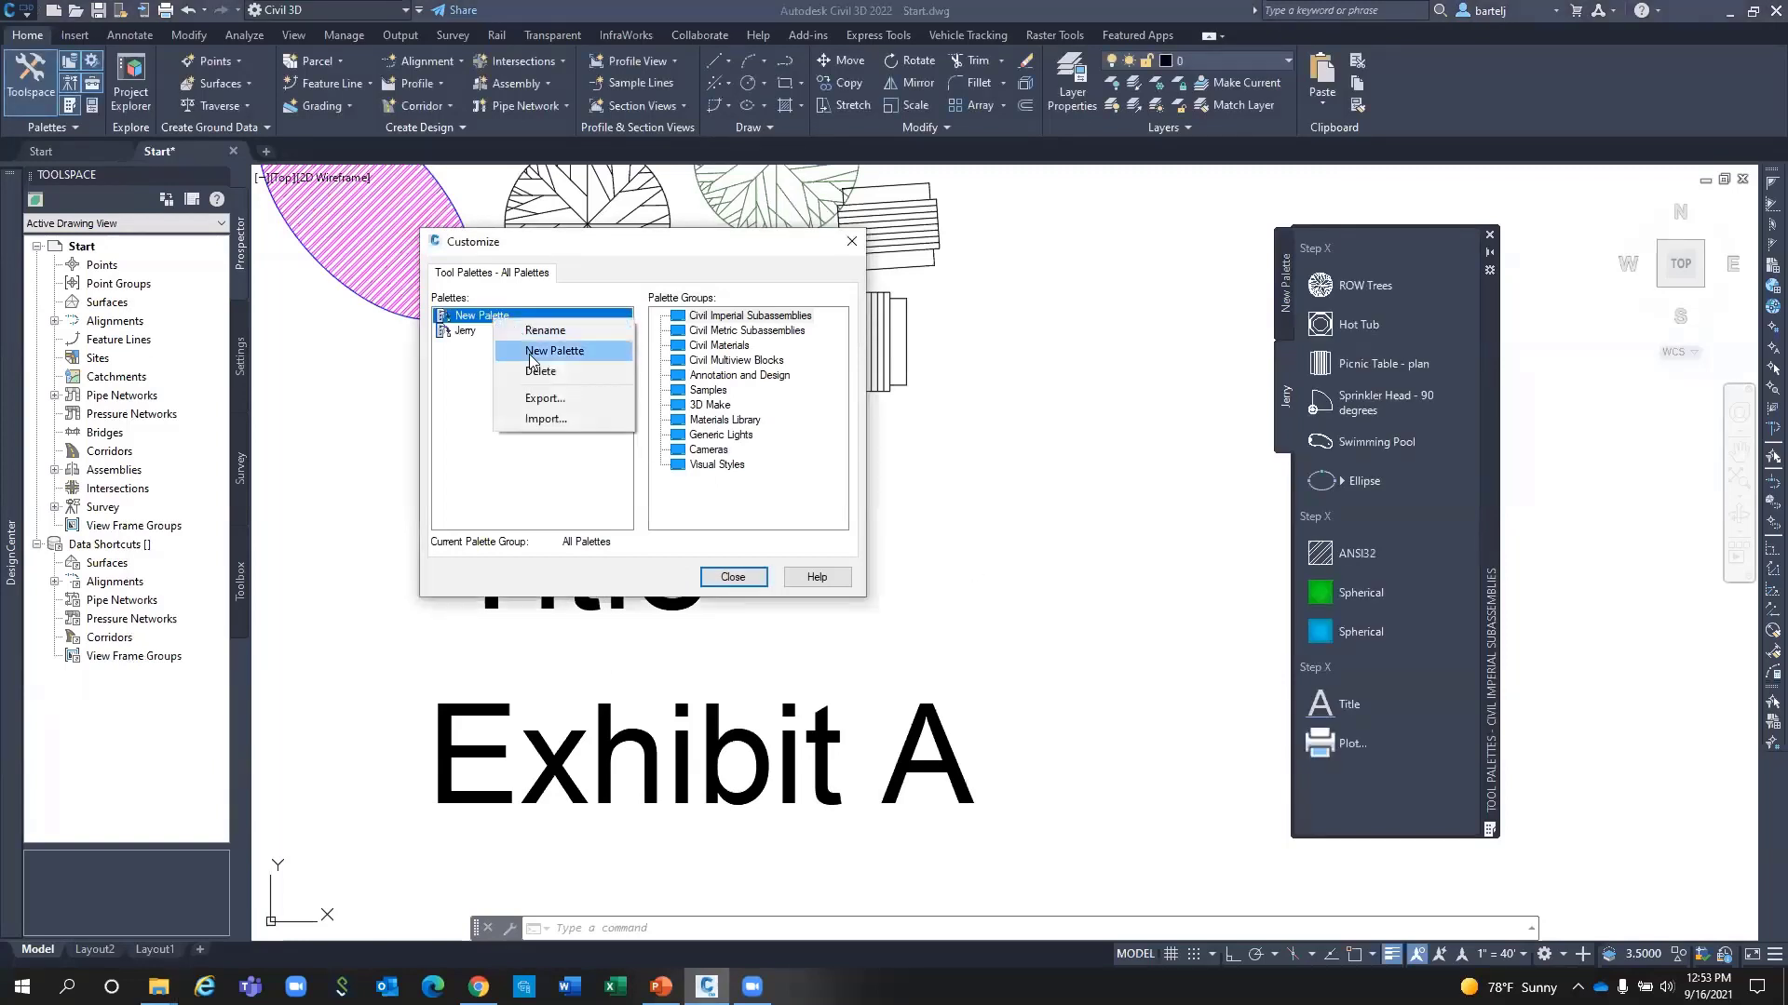
{"action": "left_click", "coordinate": [531, 371]}
{"action": "left_click", "coordinate": [698, 465]}
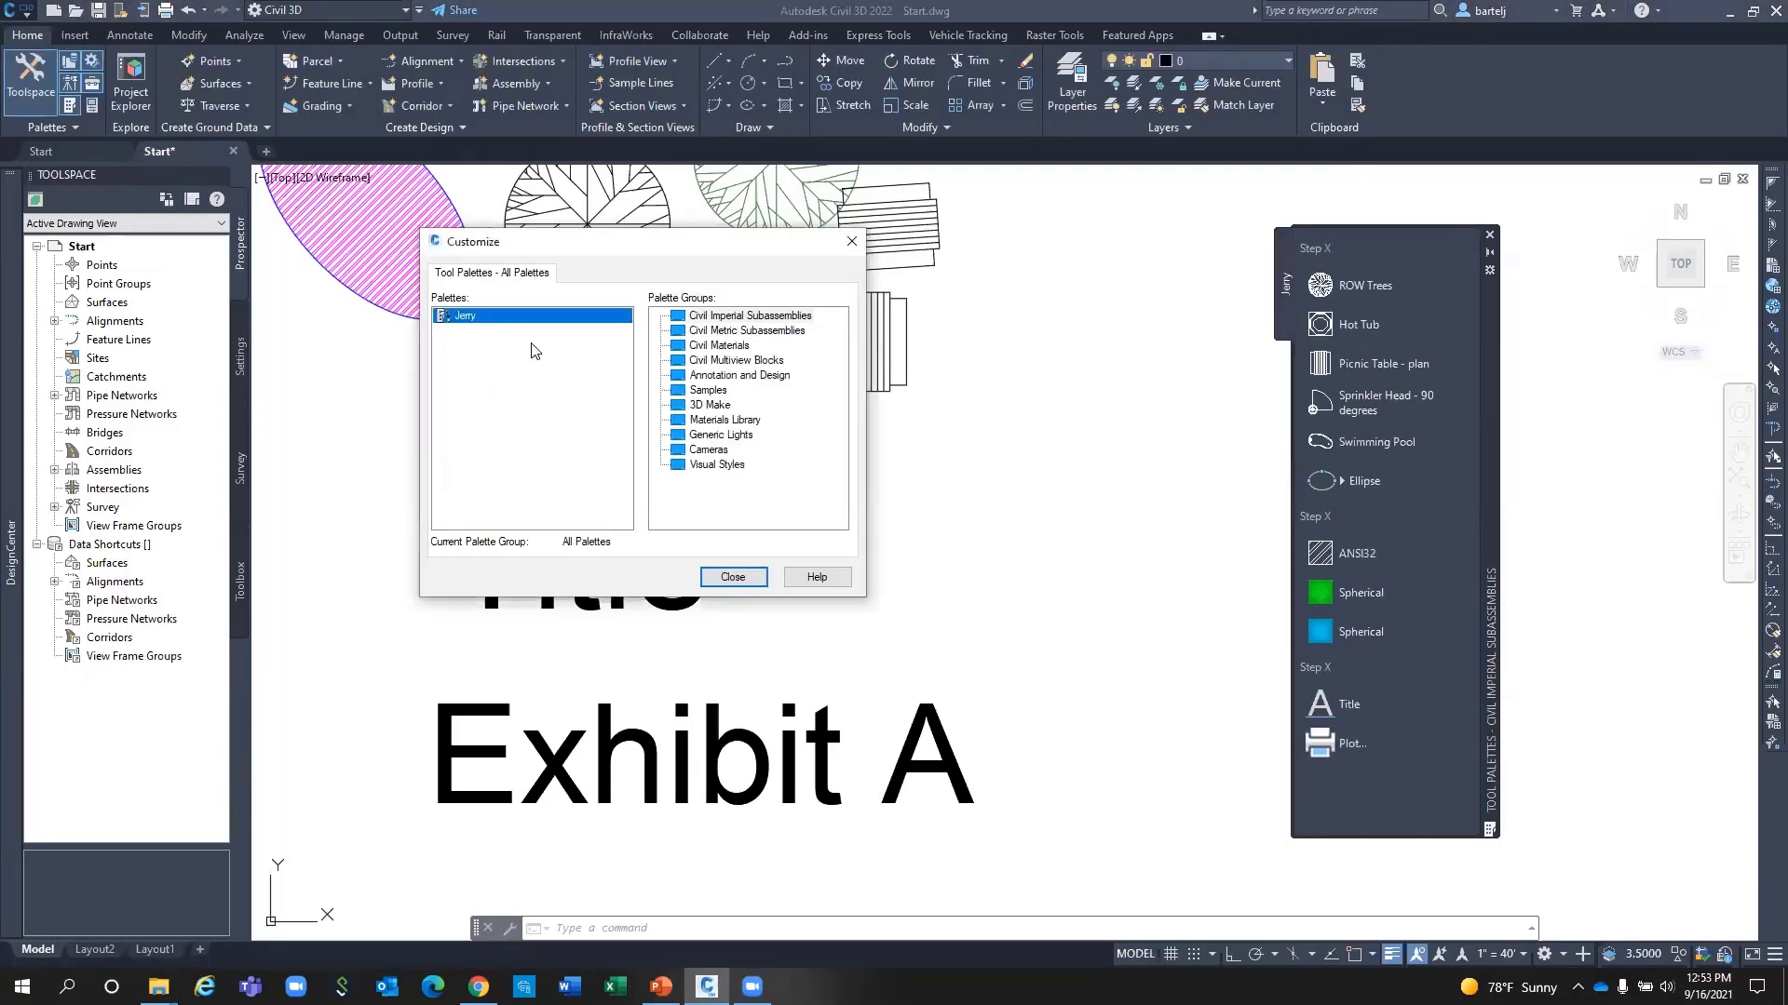
{"action": "left_click", "coordinate": [733, 577]}
{"action": "left_click", "coordinate": [1095, 418]}
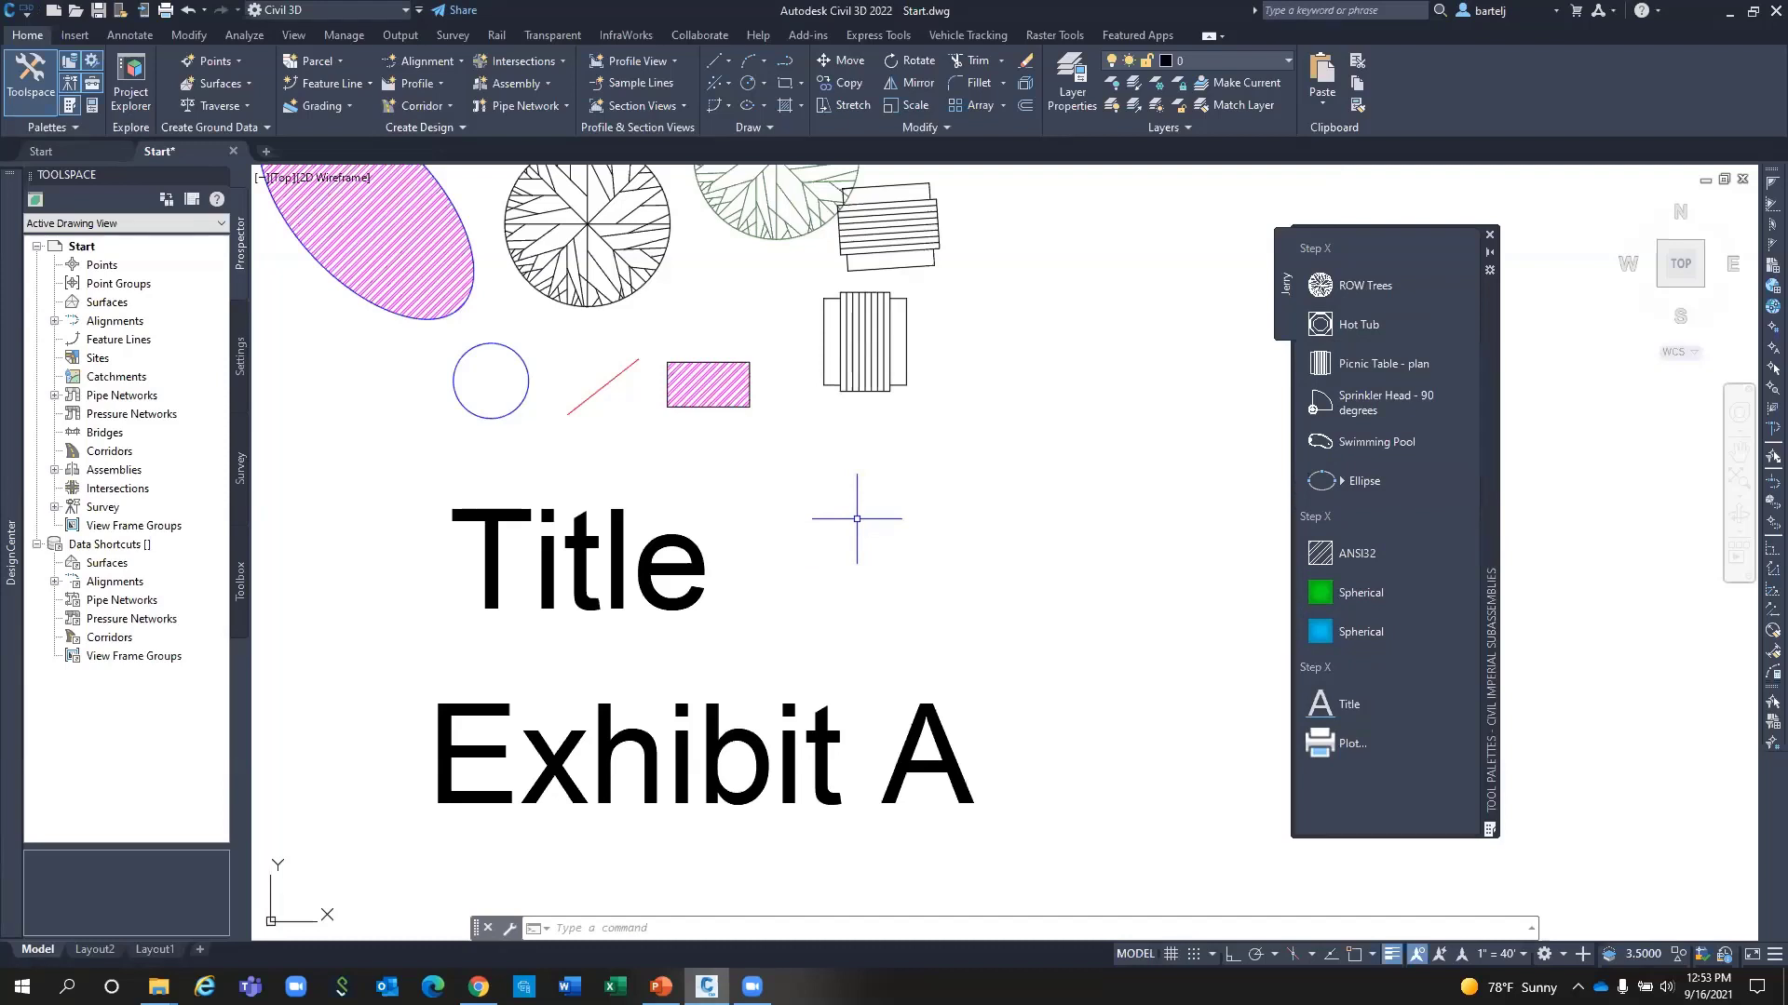
Close Civil 3D without saving the changes to Start.dwg, and minimize the PowerPoint window.
{"action": "left_click", "coordinate": [1767, 14]}
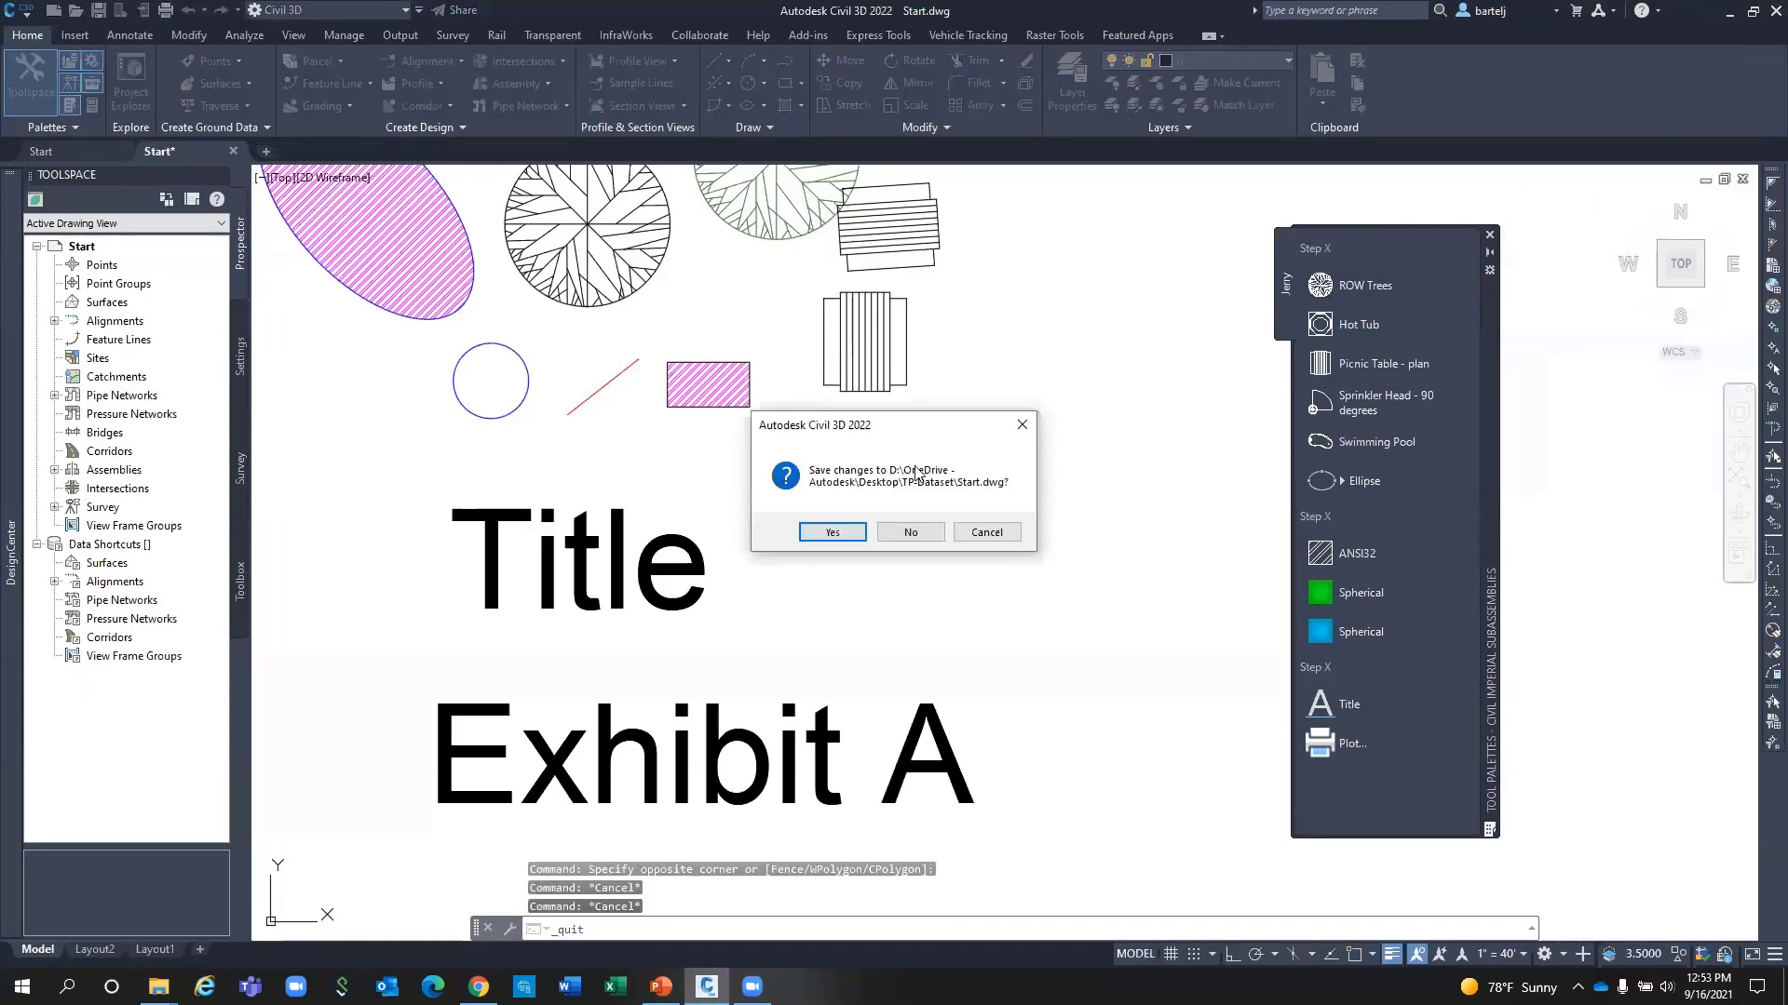
{"action": "left_click", "coordinate": [906, 530]}
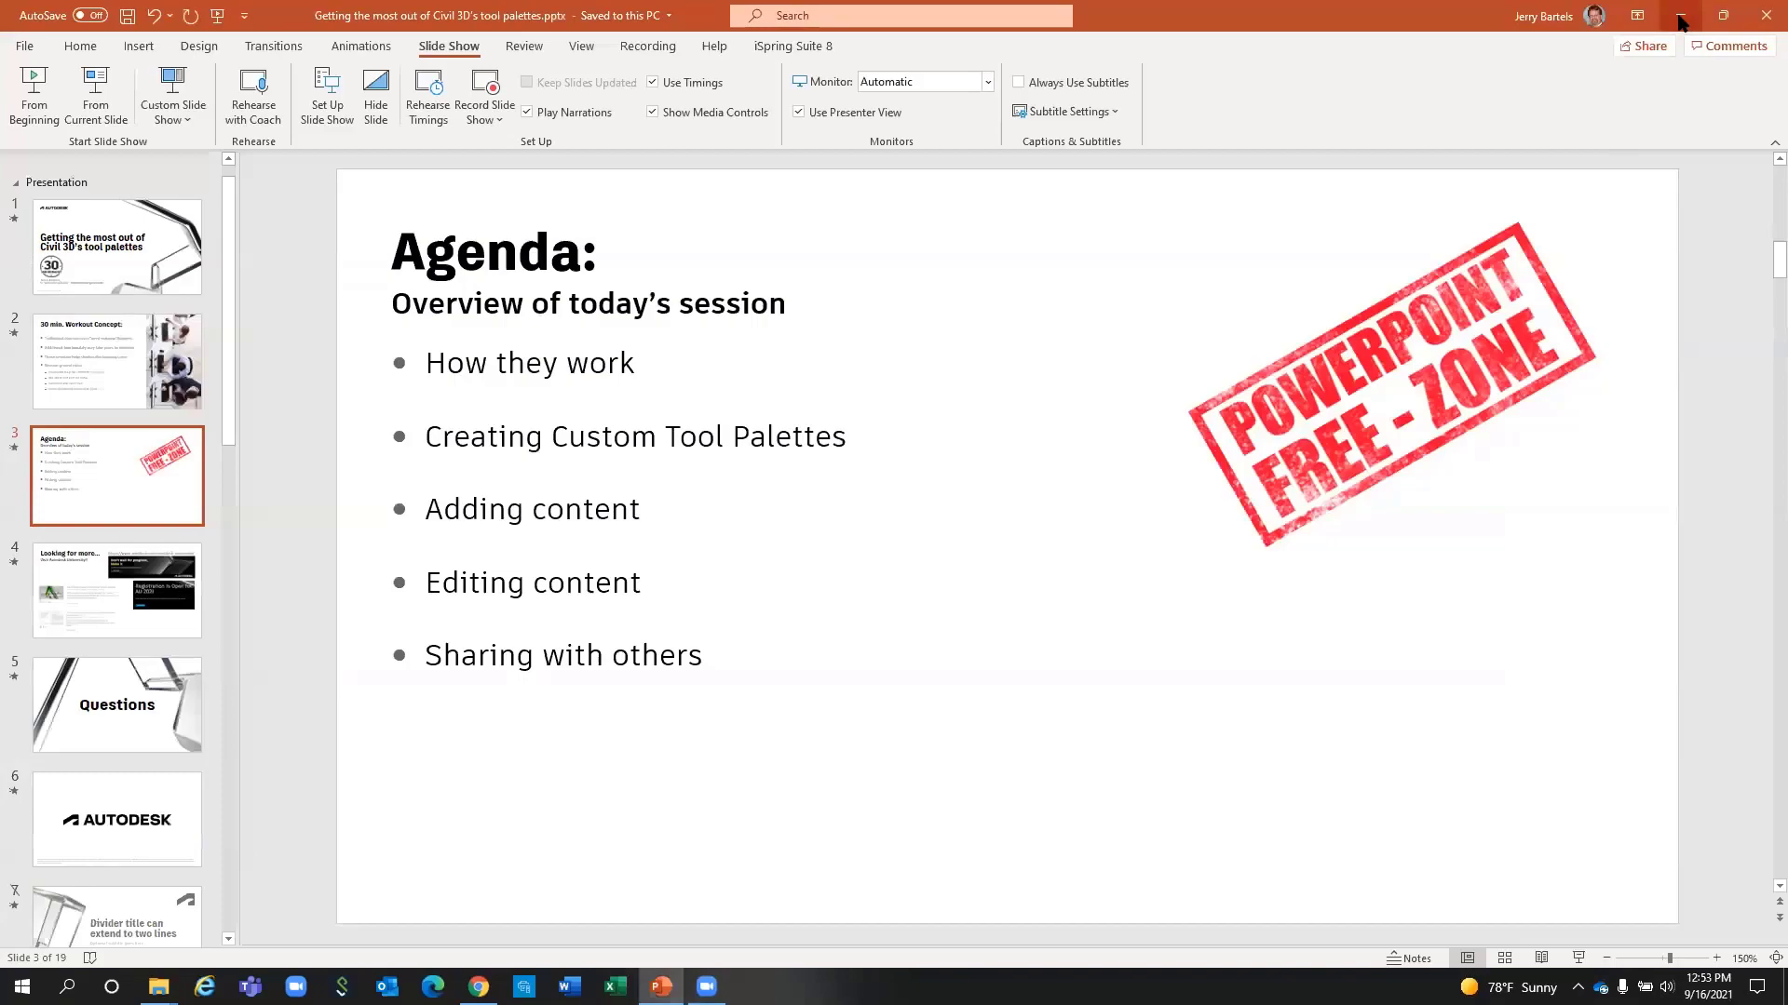
{"action": "left_click", "coordinate": [1681, 17]}
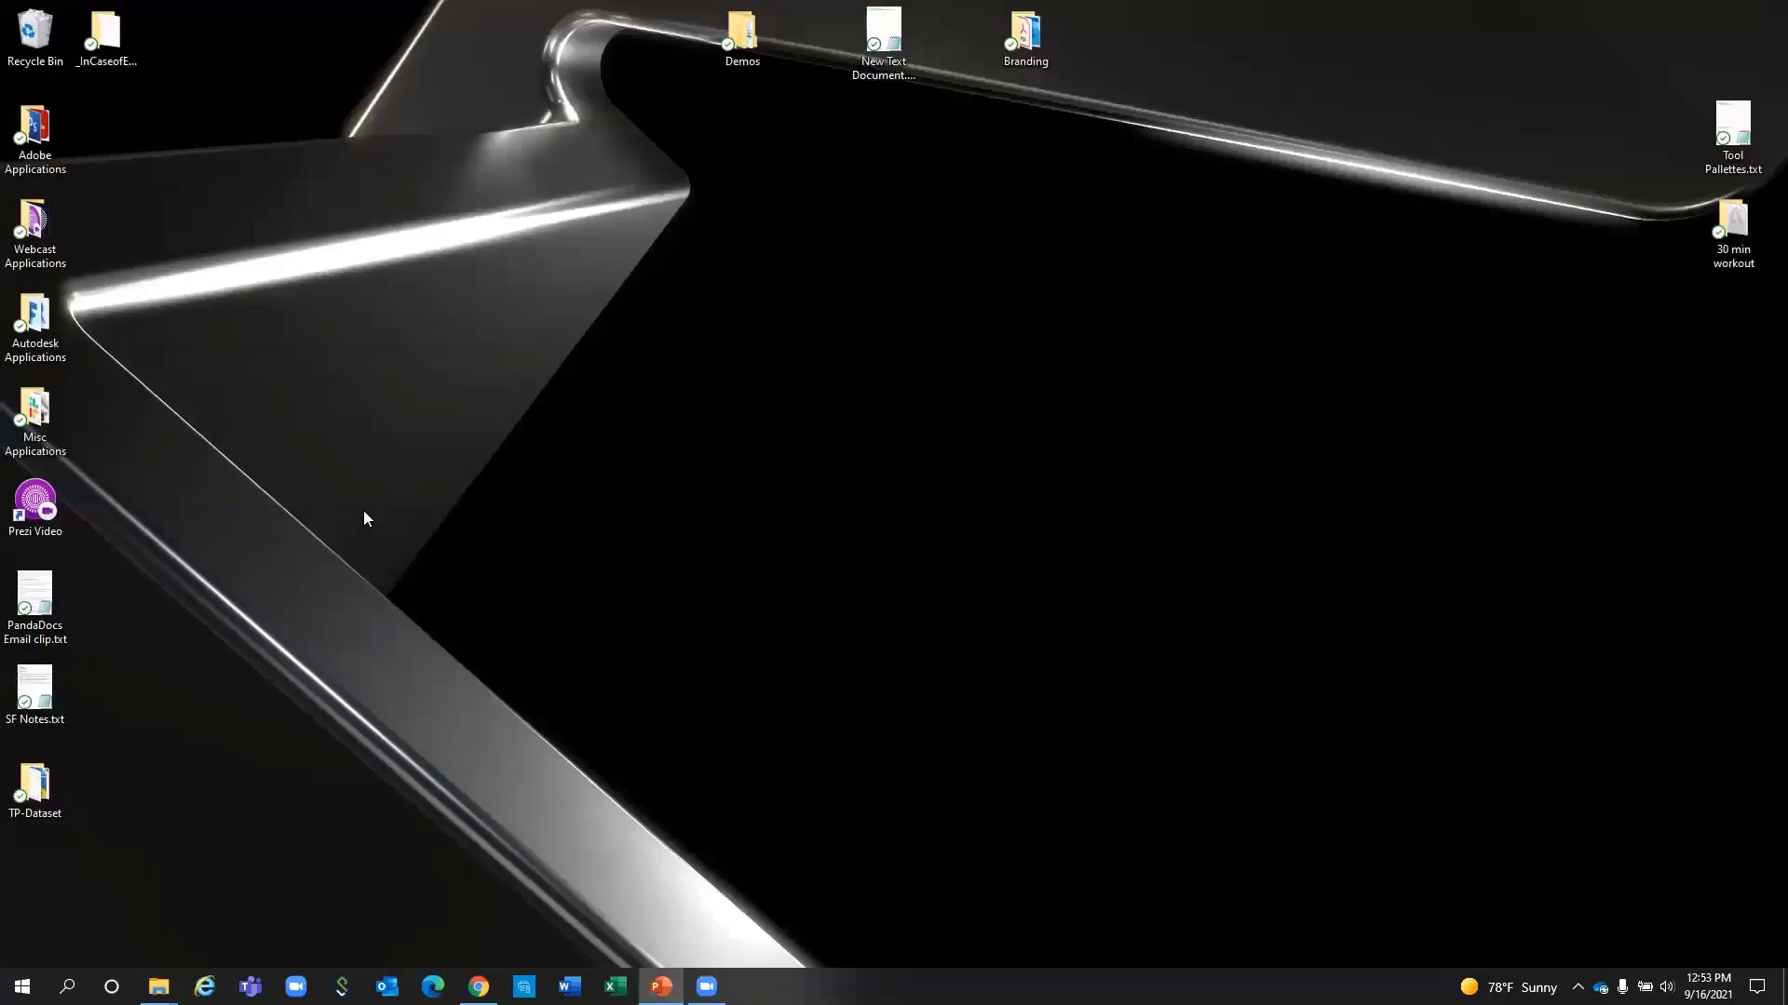
Open a new File Explorer window and browse to the Palettes subfolder of C:\30 Min Workout TPs.
{"action": "mouse_move", "coordinate": [159, 985]}
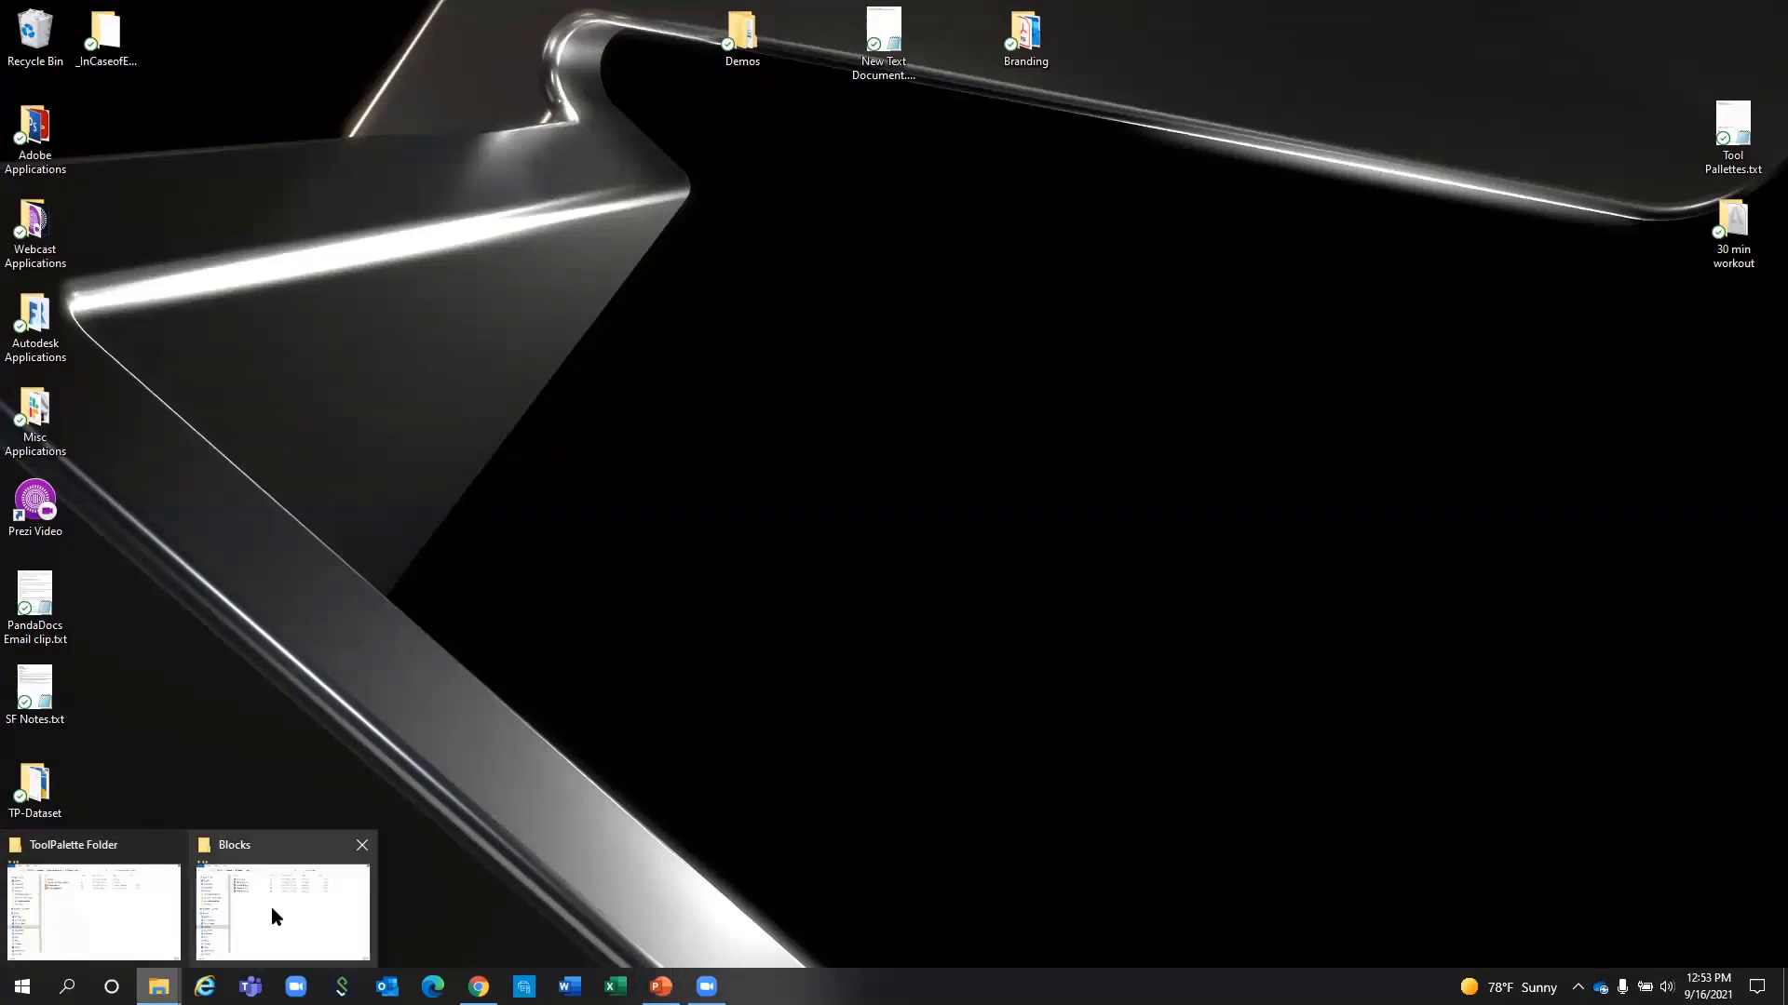
{"action": "key", "text": "super+e"}
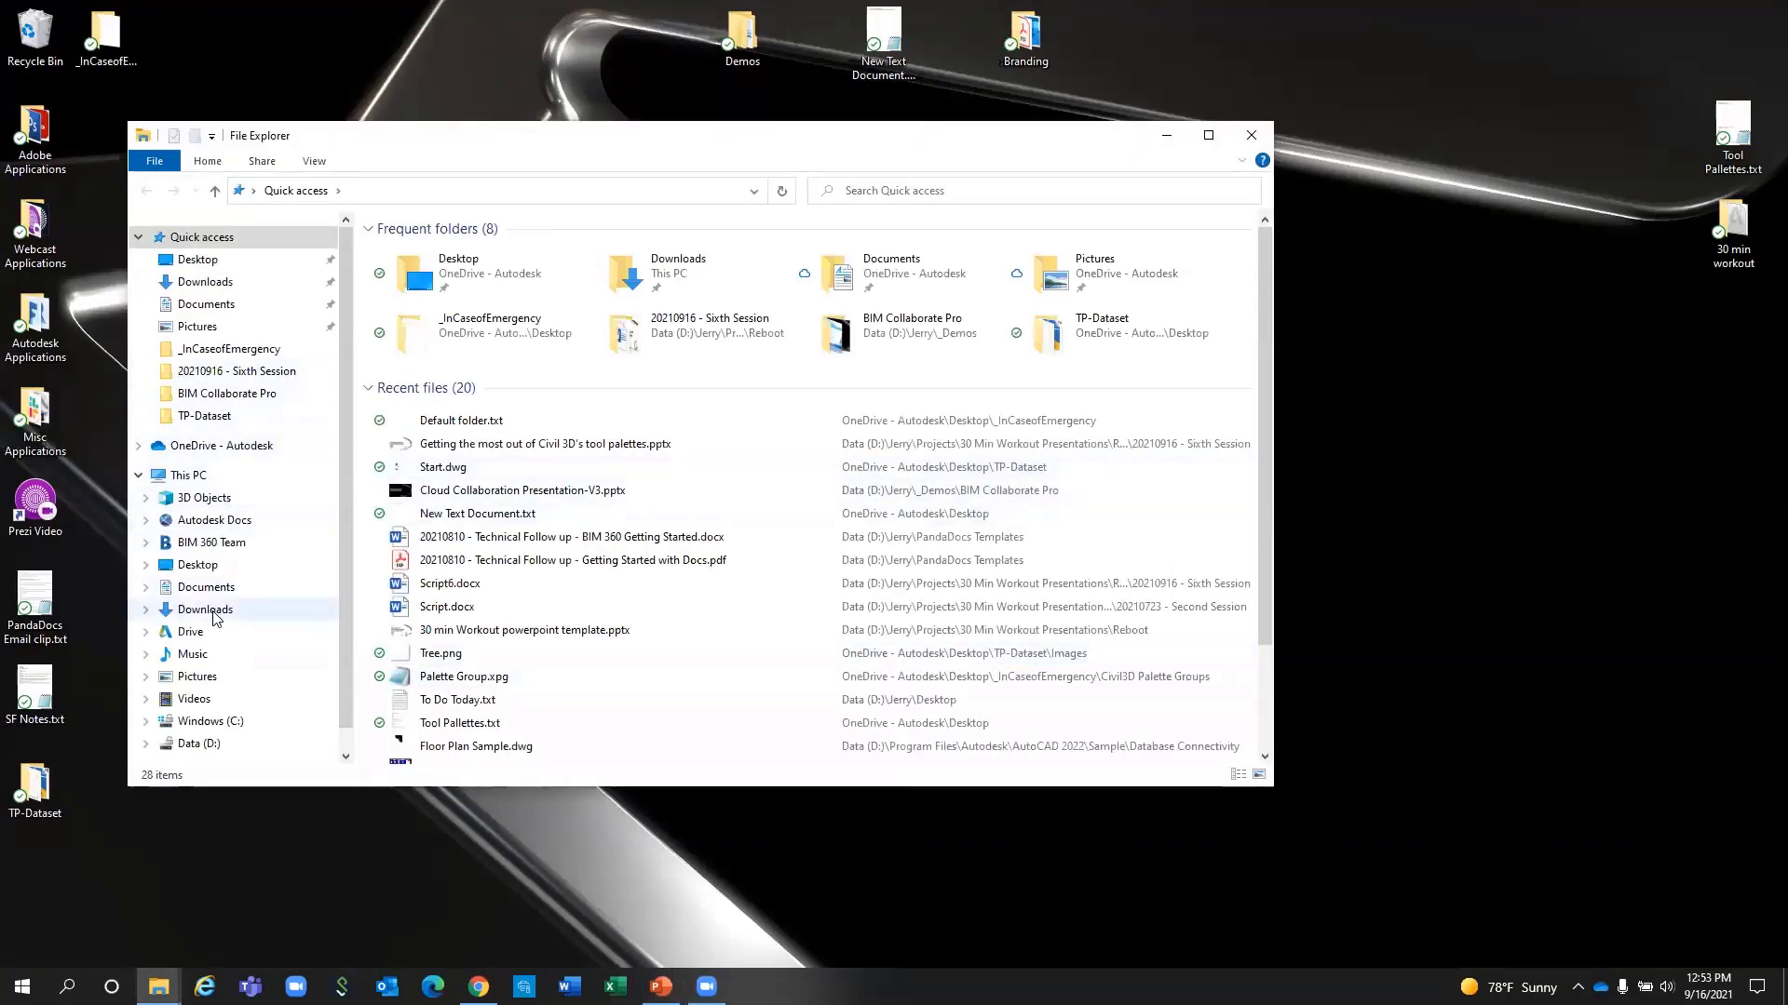
{"action": "left_click", "coordinate": [212, 723]}
{"action": "double_click", "coordinate": [440, 270]}
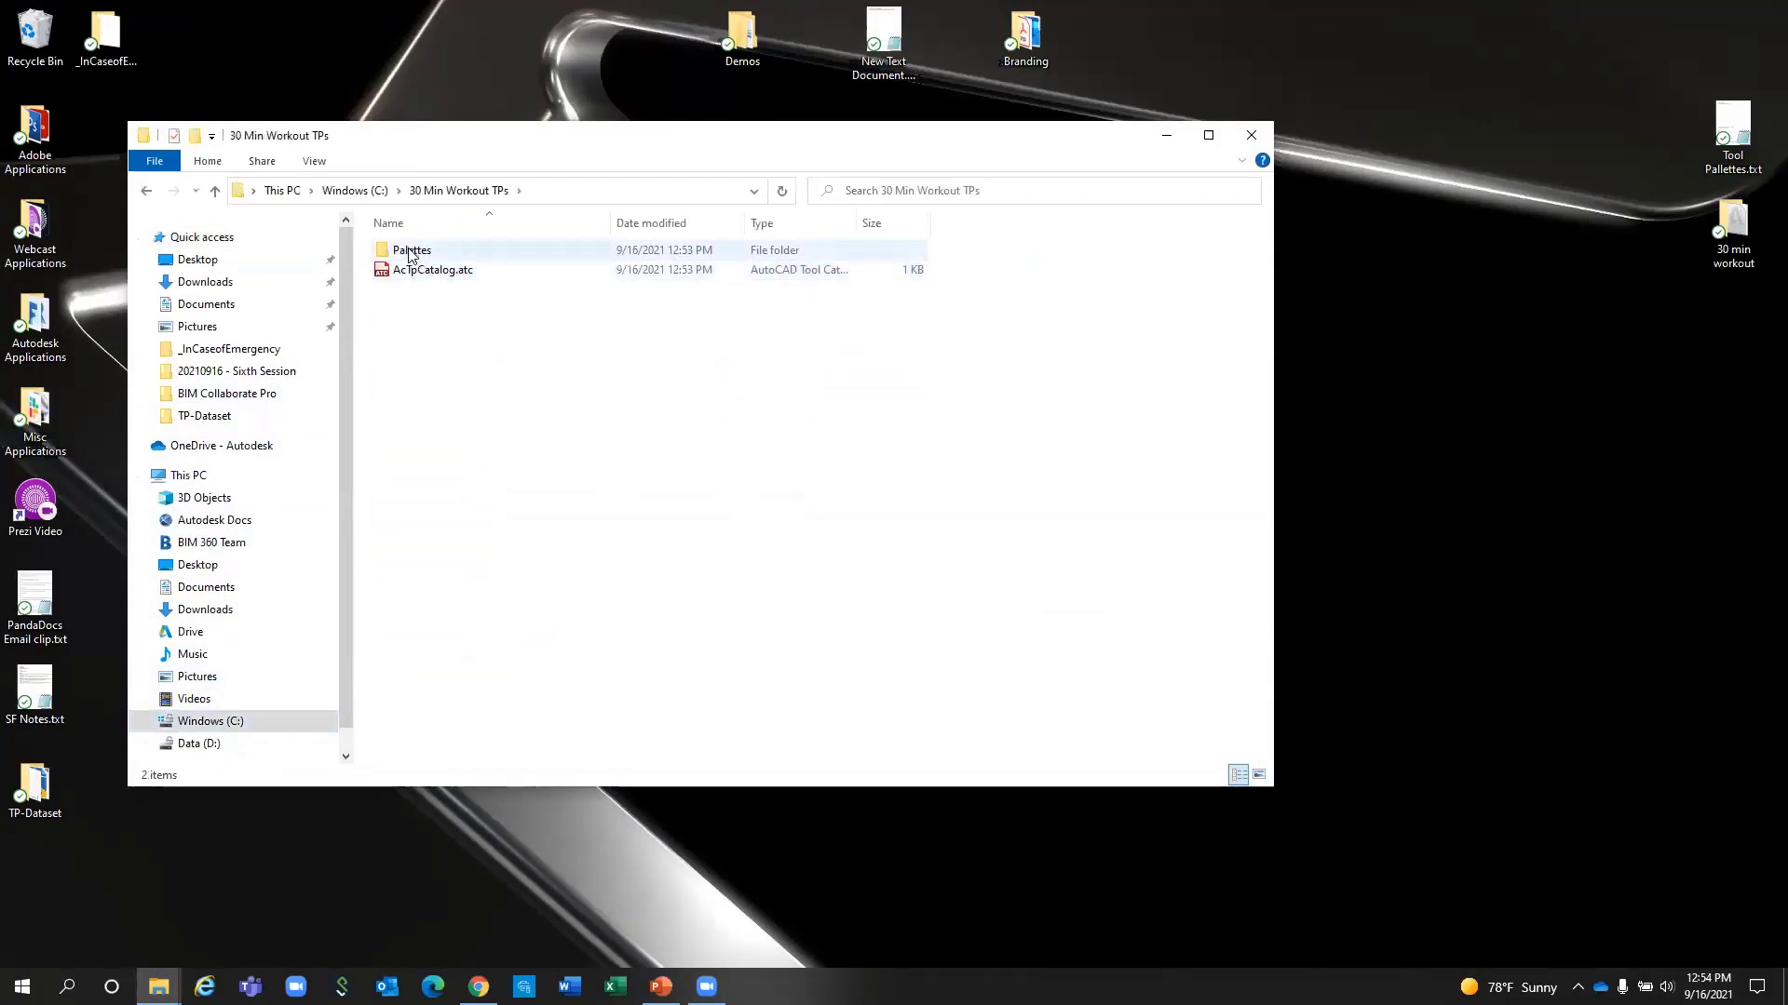
{"action": "double_click", "coordinate": [411, 251]}
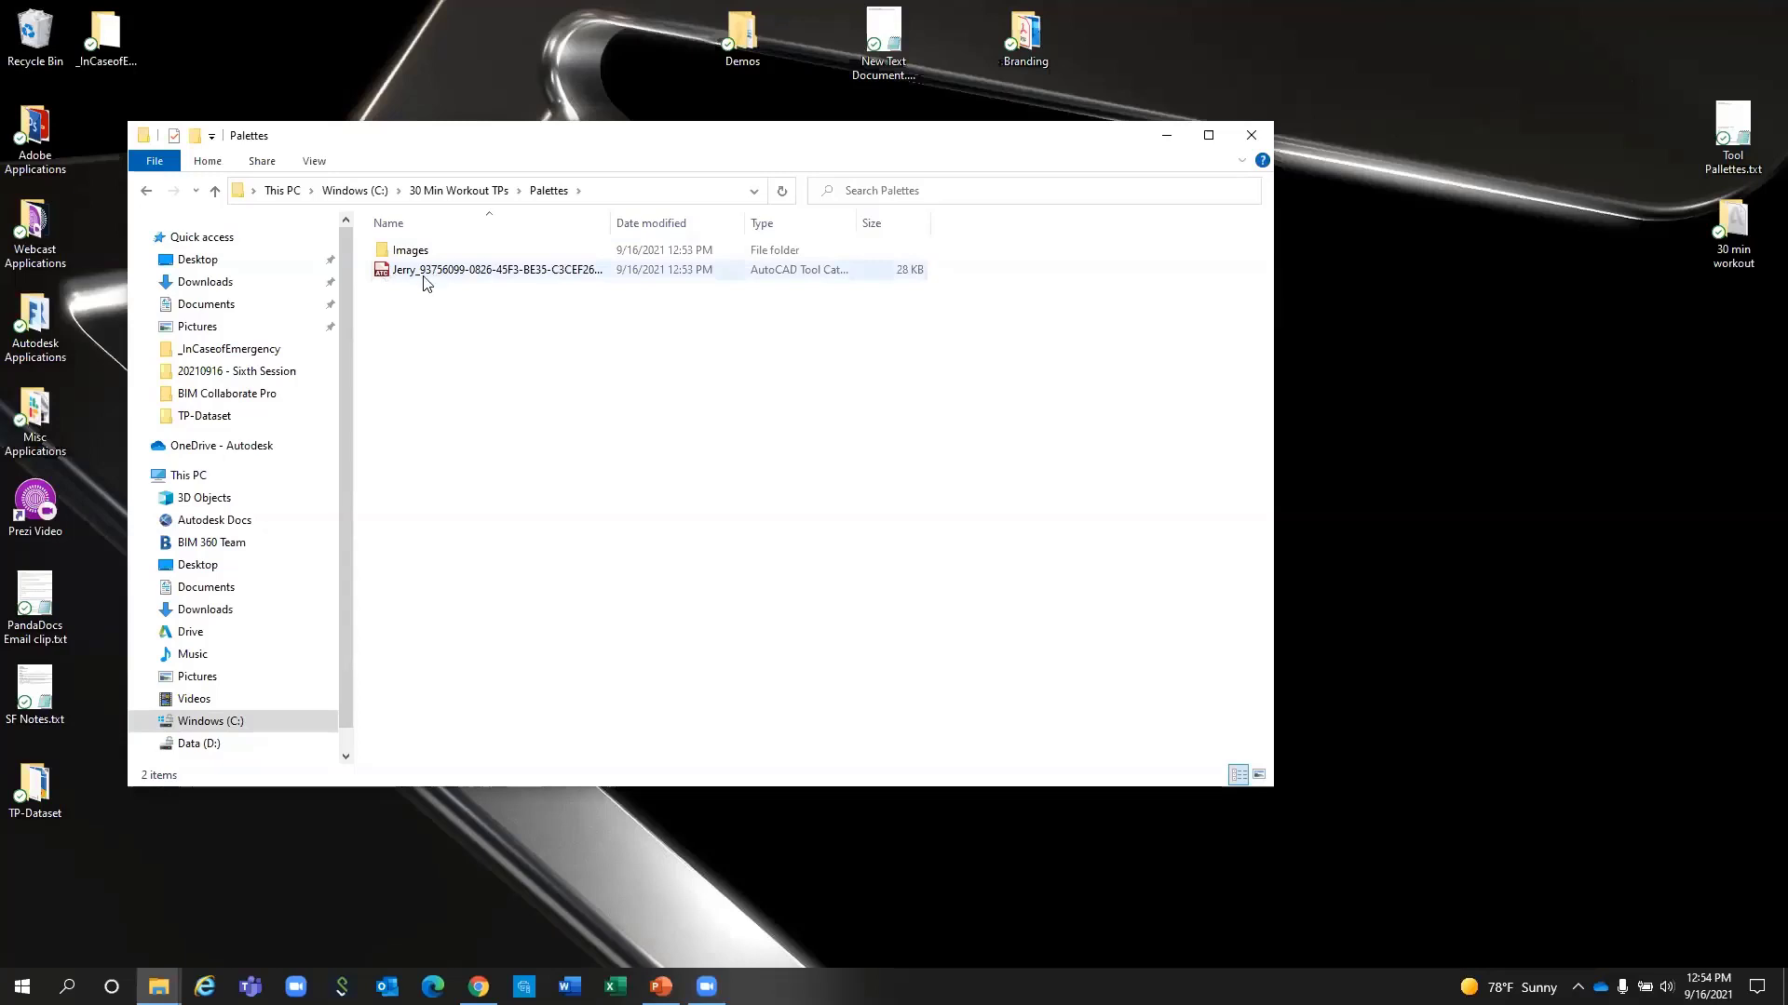
Close the Palettes folder window and launch Civil 3D 2022 Imperial from the Autodesk Applications folder.
{"action": "left_click", "coordinate": [1240, 140]}
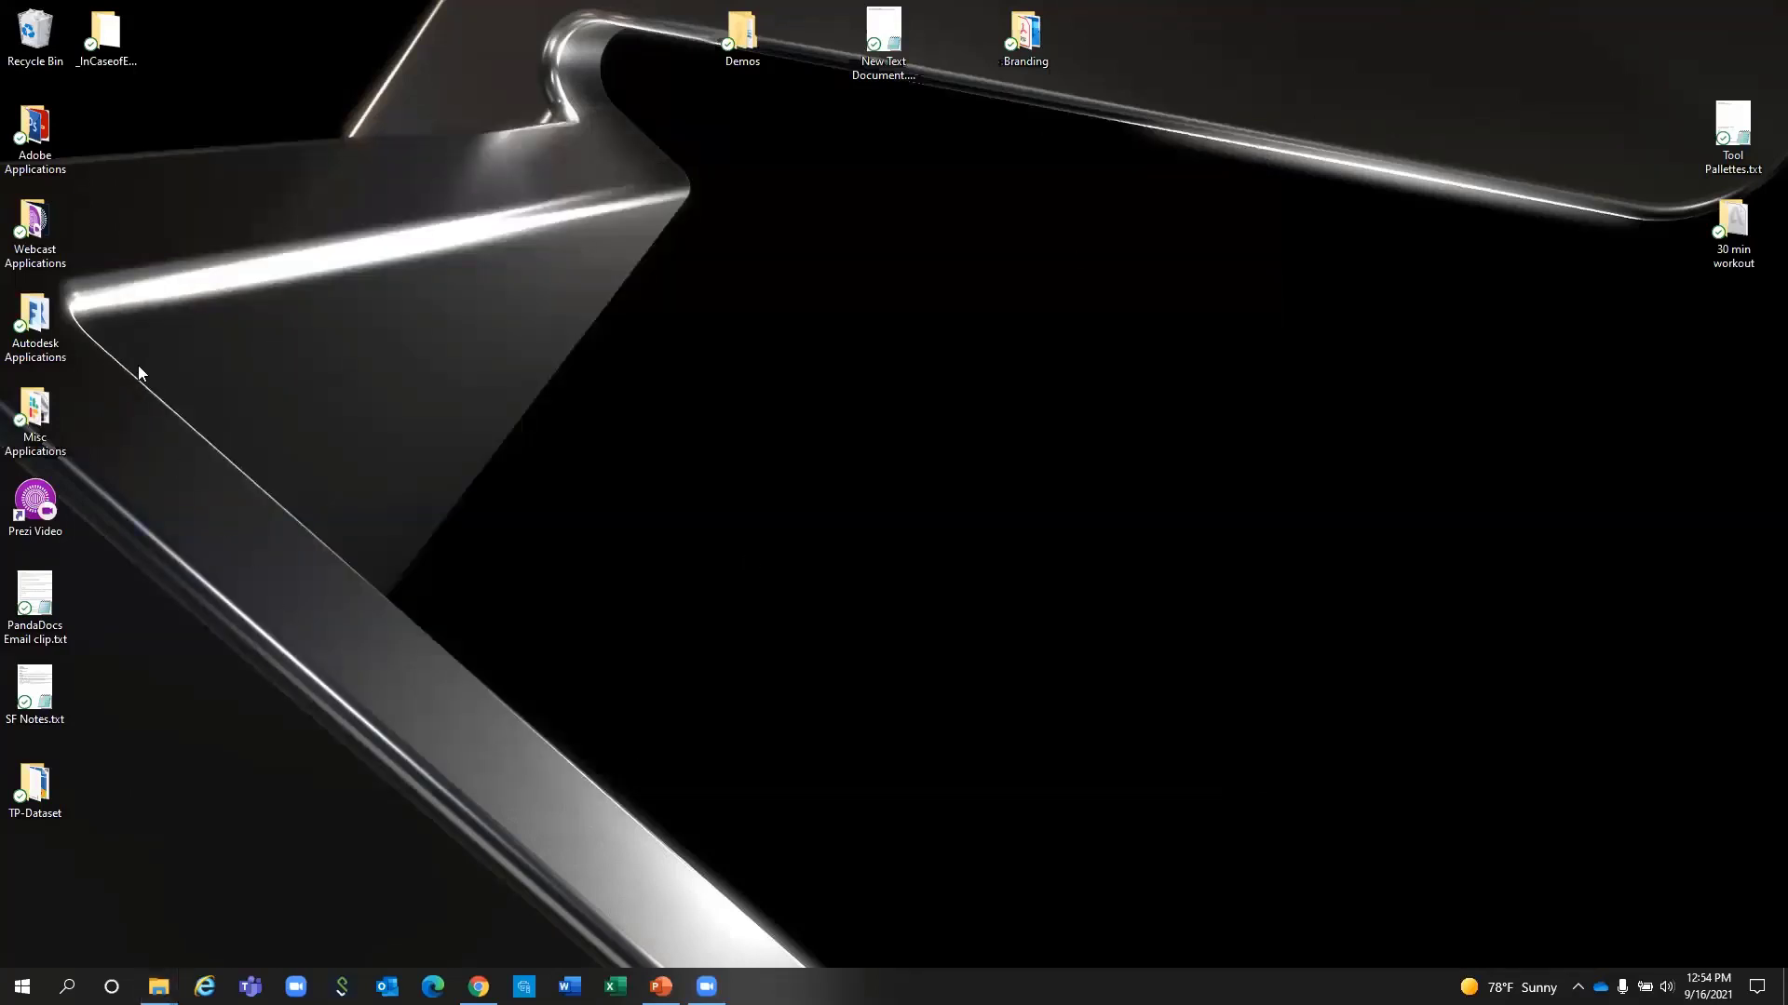
{"action": "double_click", "coordinate": [35, 312]}
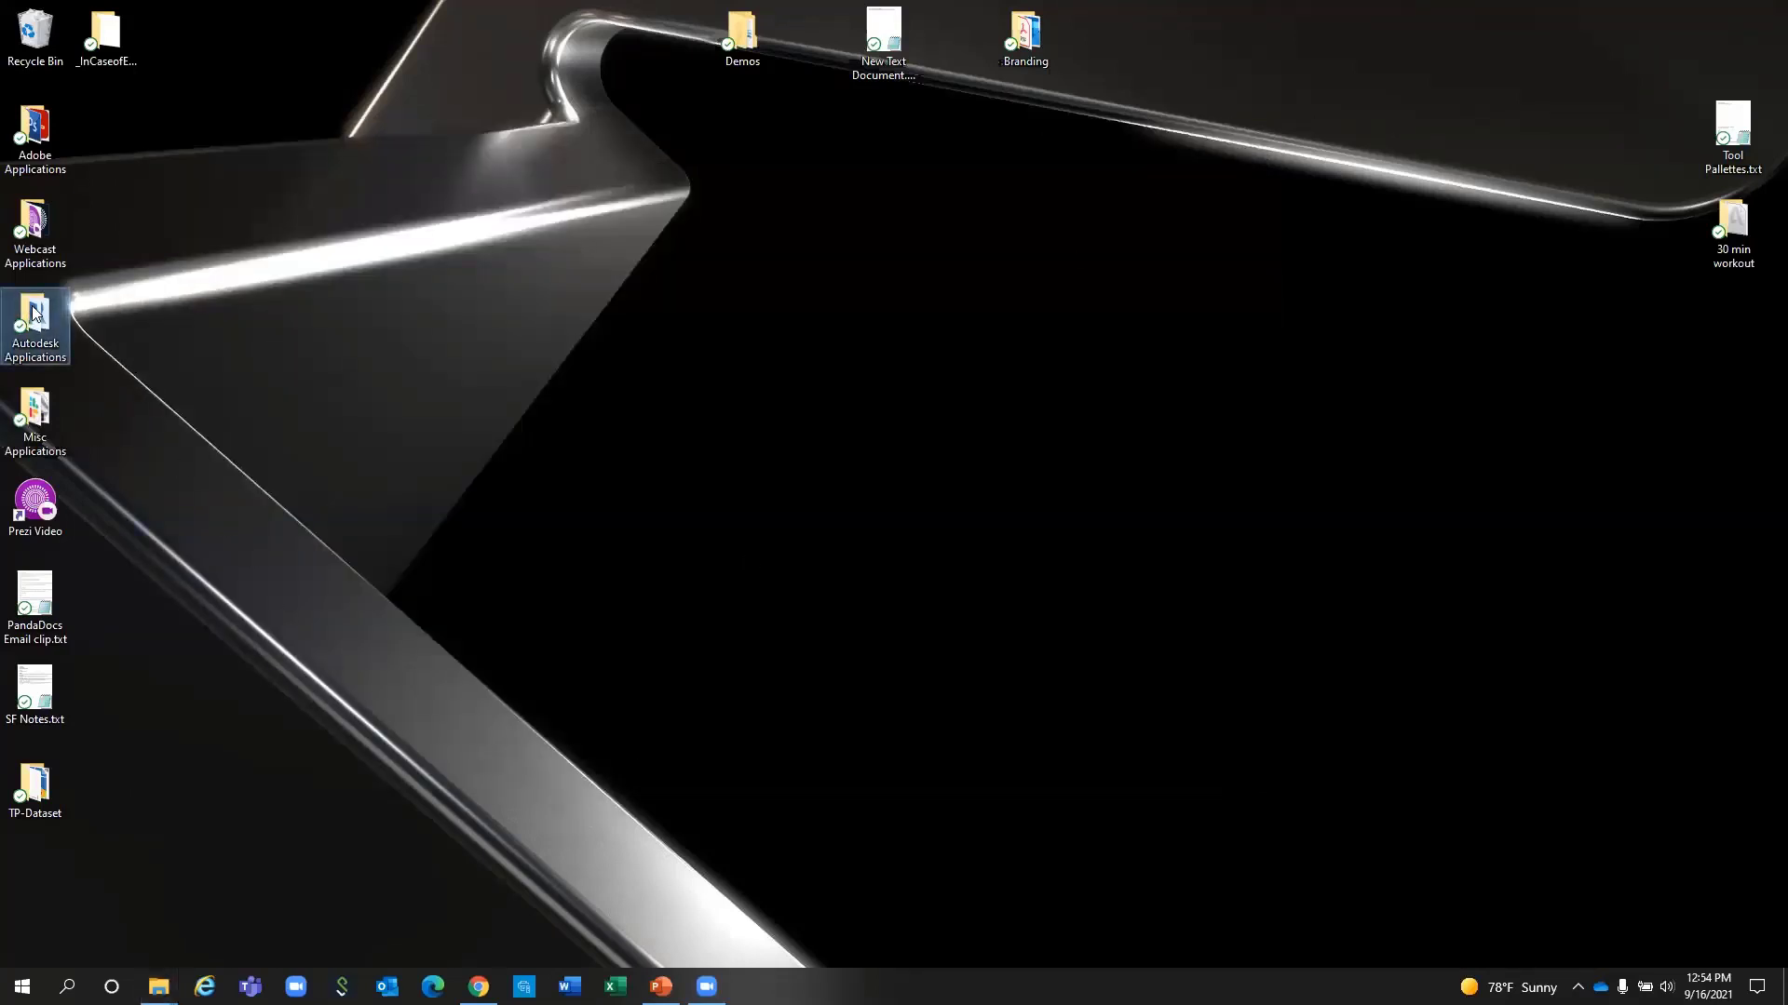
{"action": "double_click", "coordinate": [466, 446]}
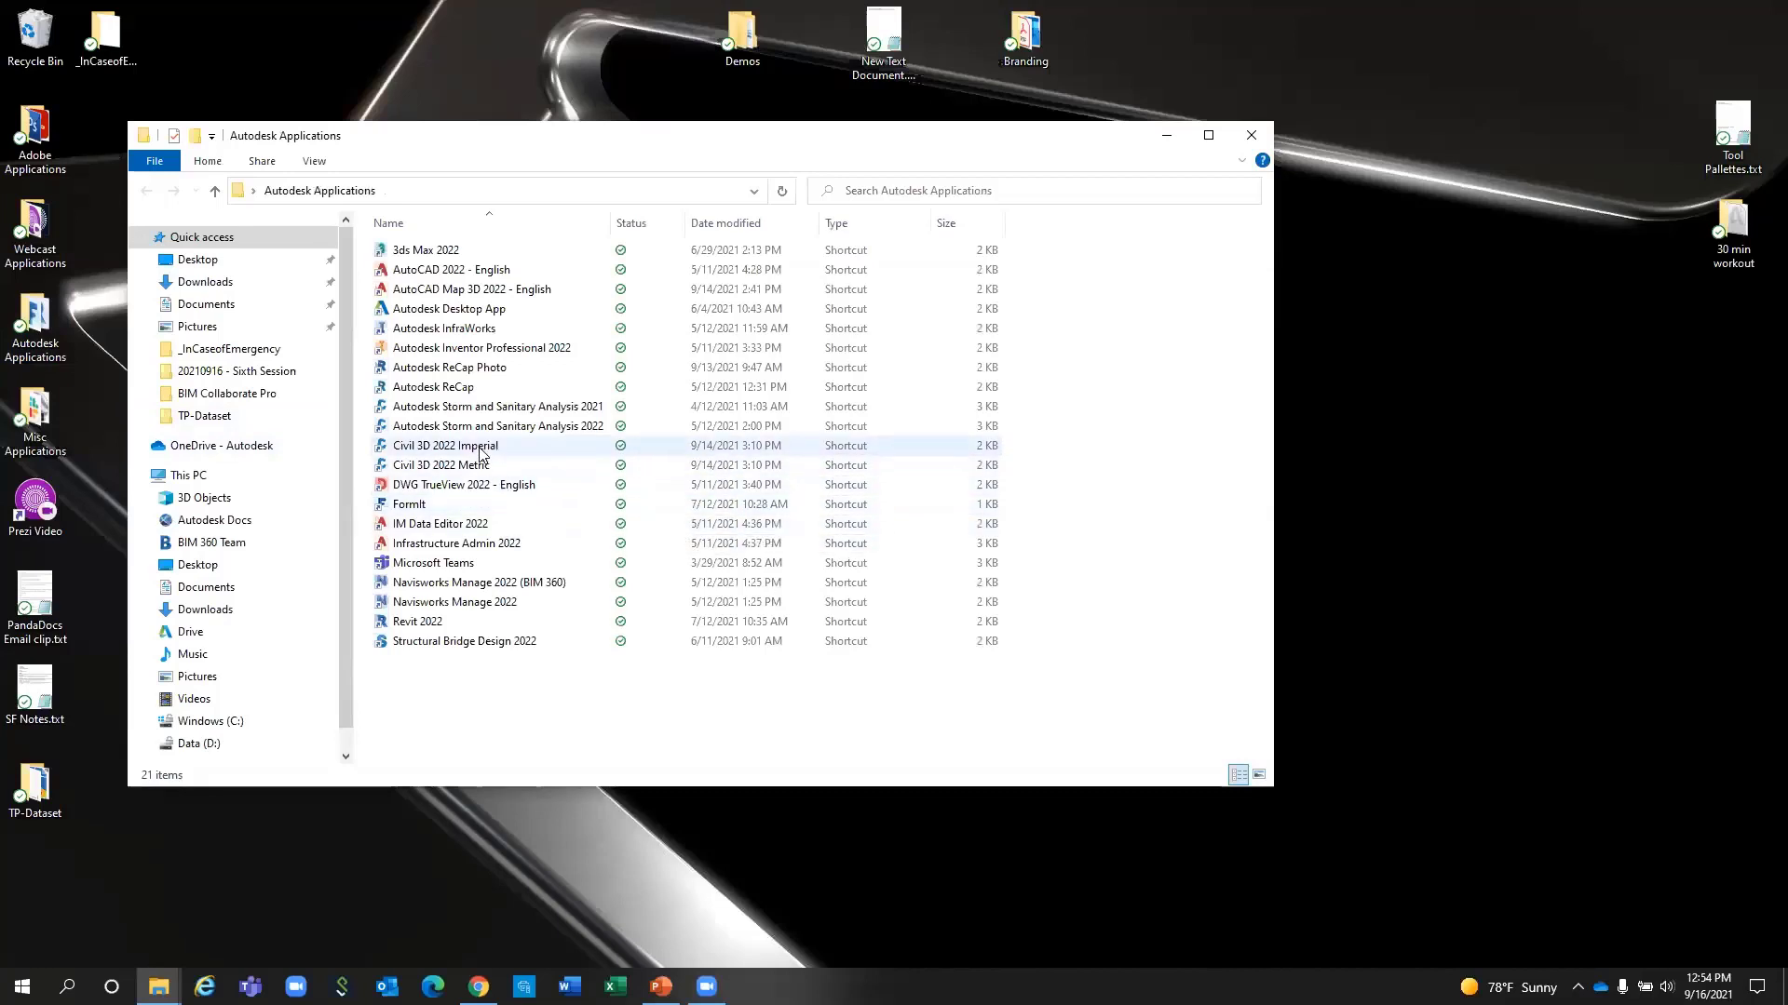
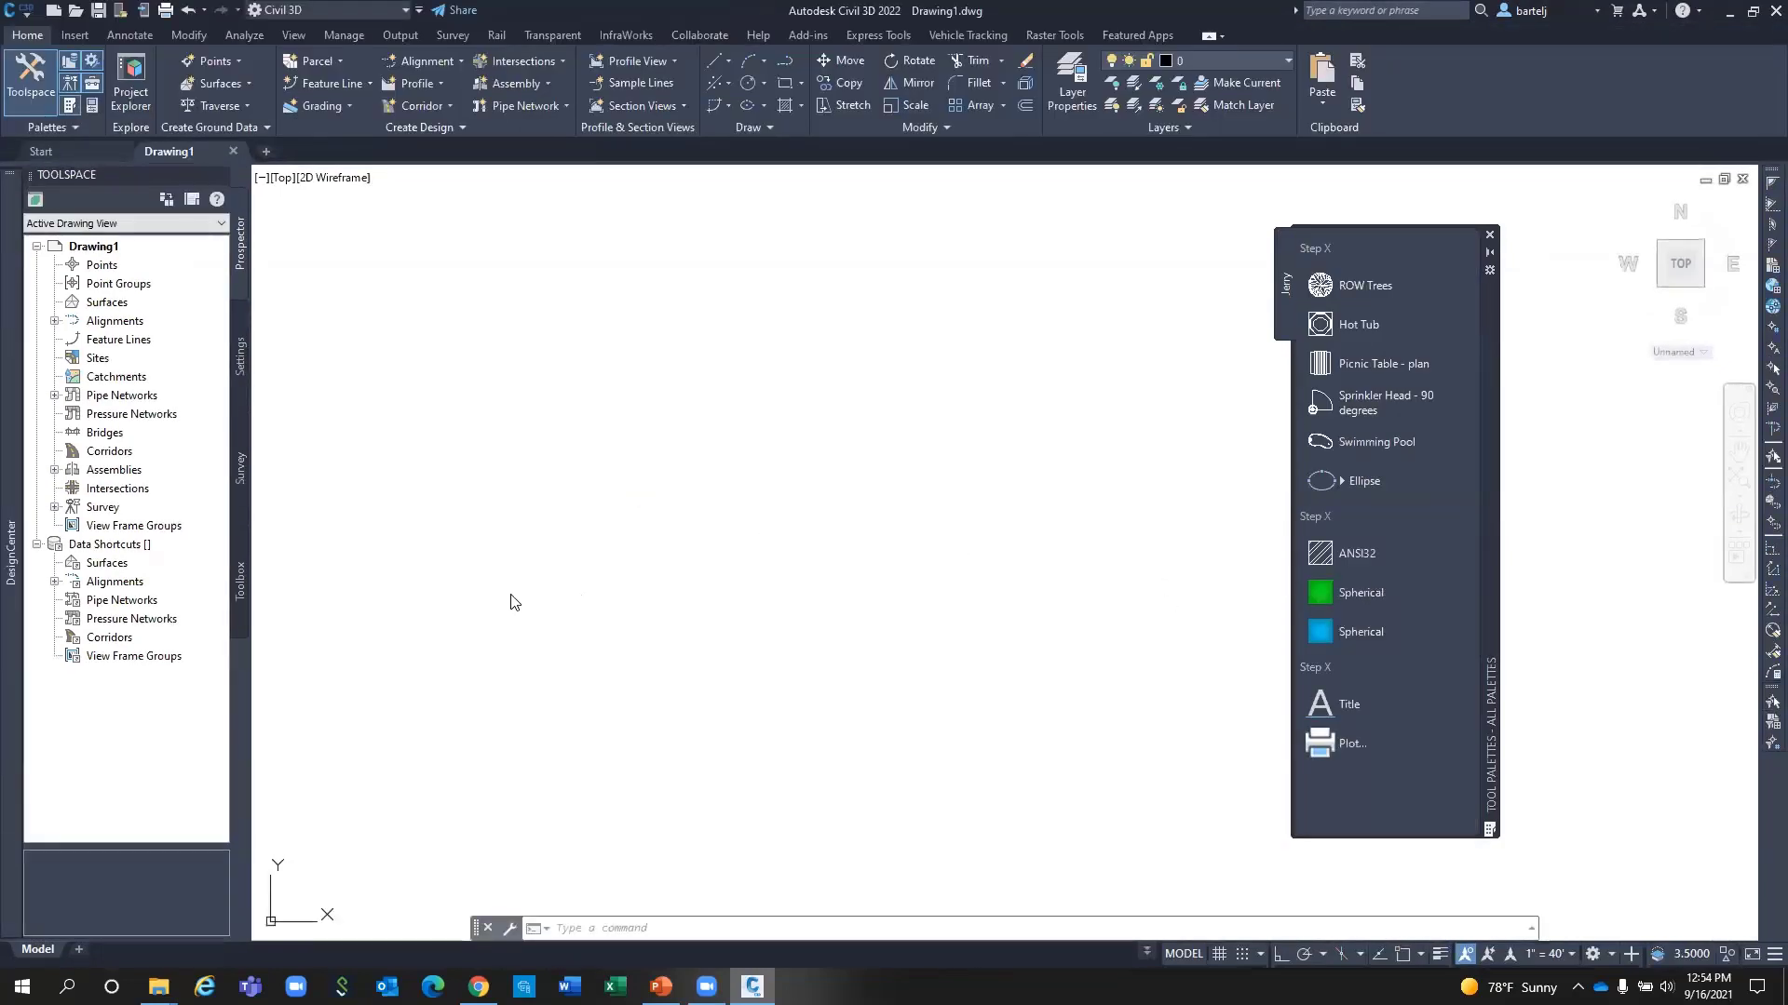
Run the OPTIONS command and expand Tool Palettes File Locations among the file search paths.
{"action": "right_click", "coordinate": [551, 472]}
{"action": "left_click", "coordinate": [485, 449]}
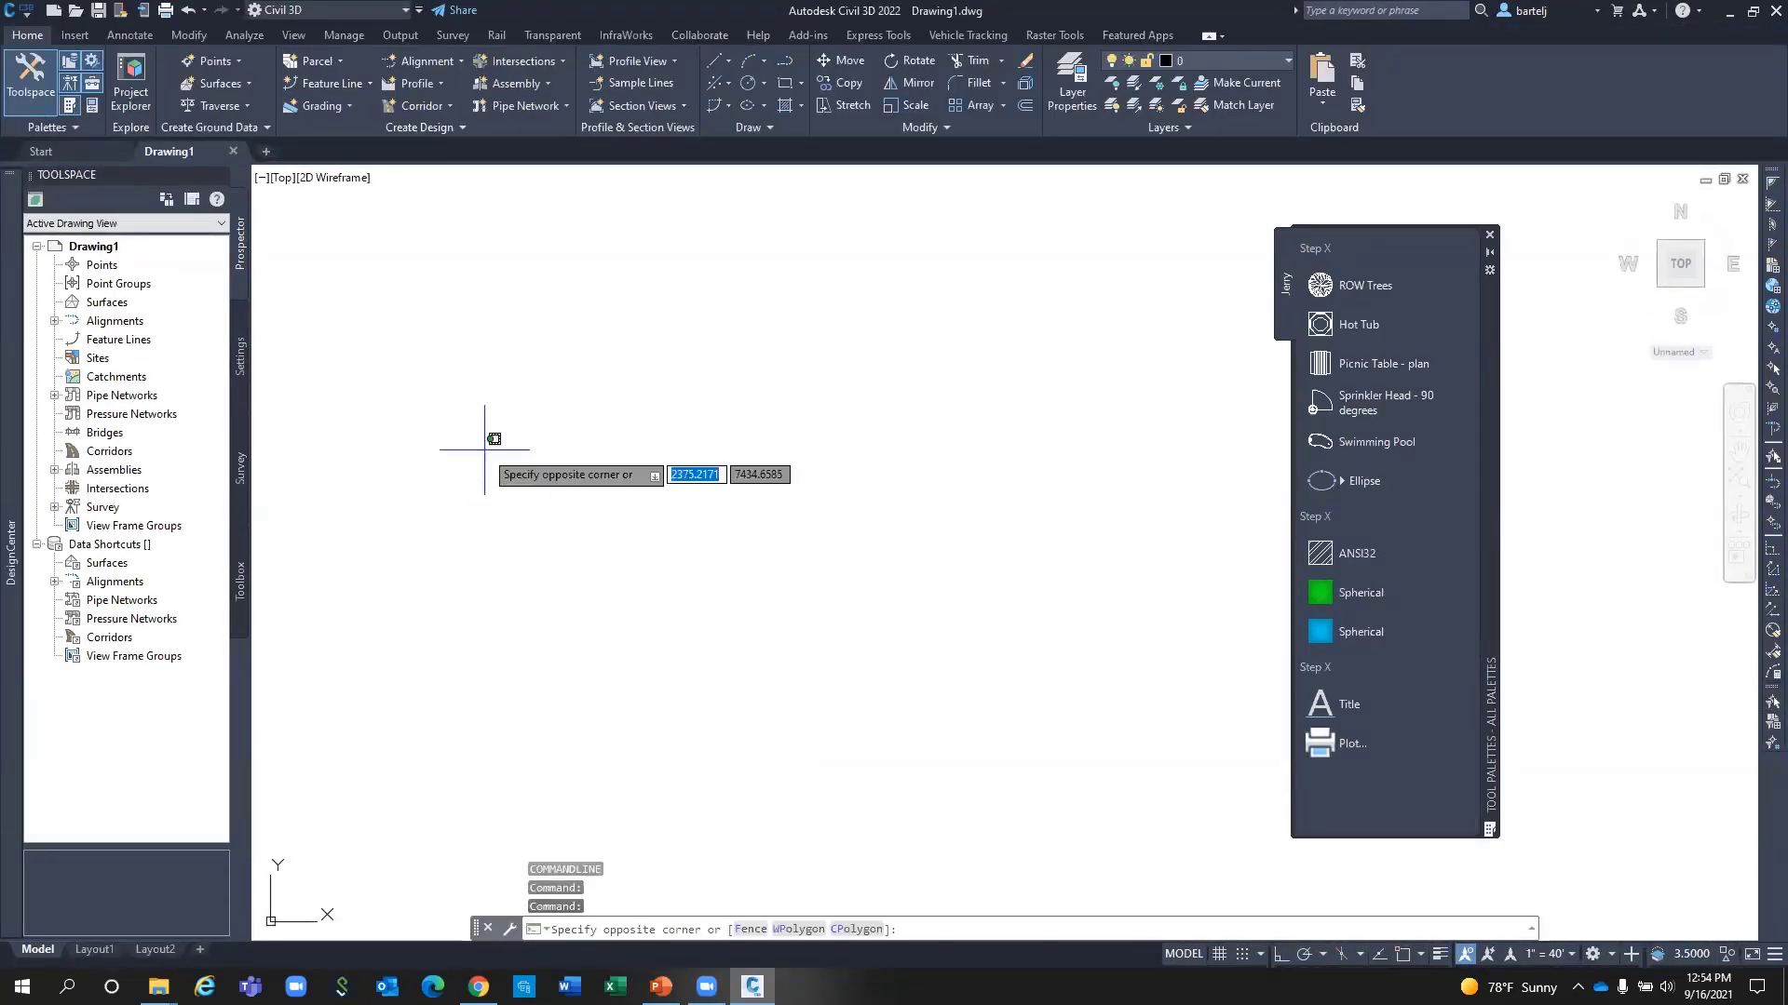
{"action": "key", "text": "Escape"}
{"action": "type", "text": "o"}
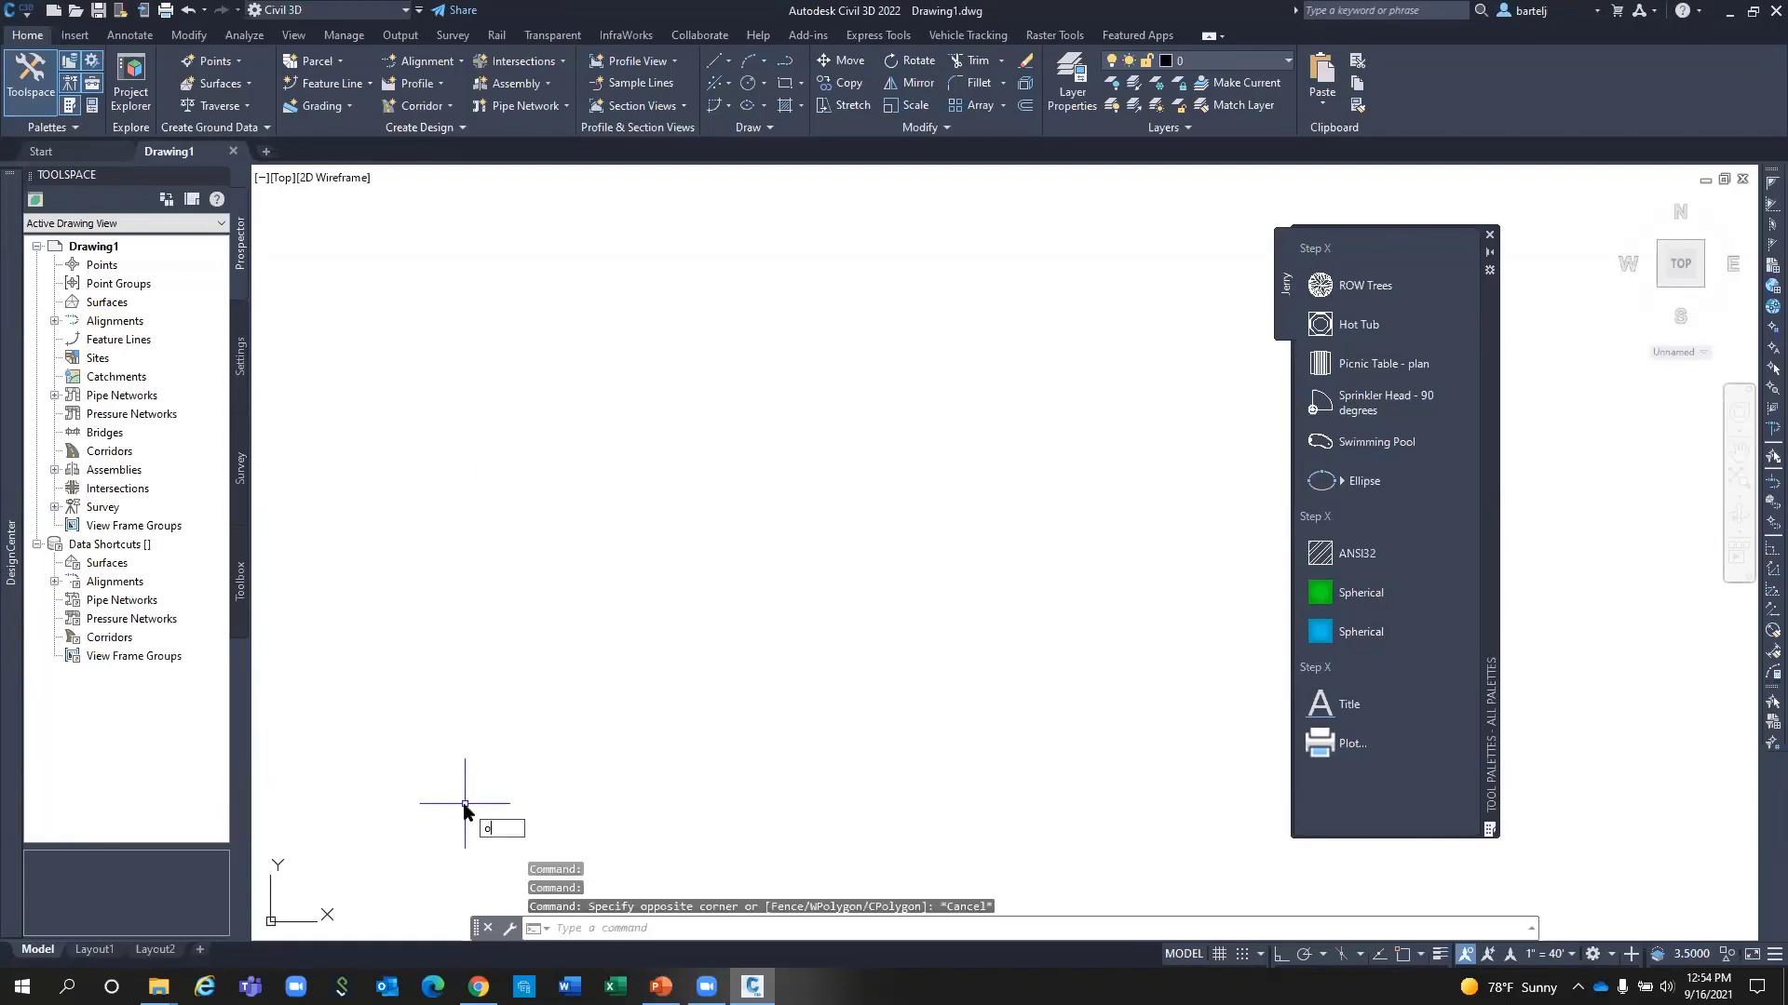
{"action": "type", "text": "p["}
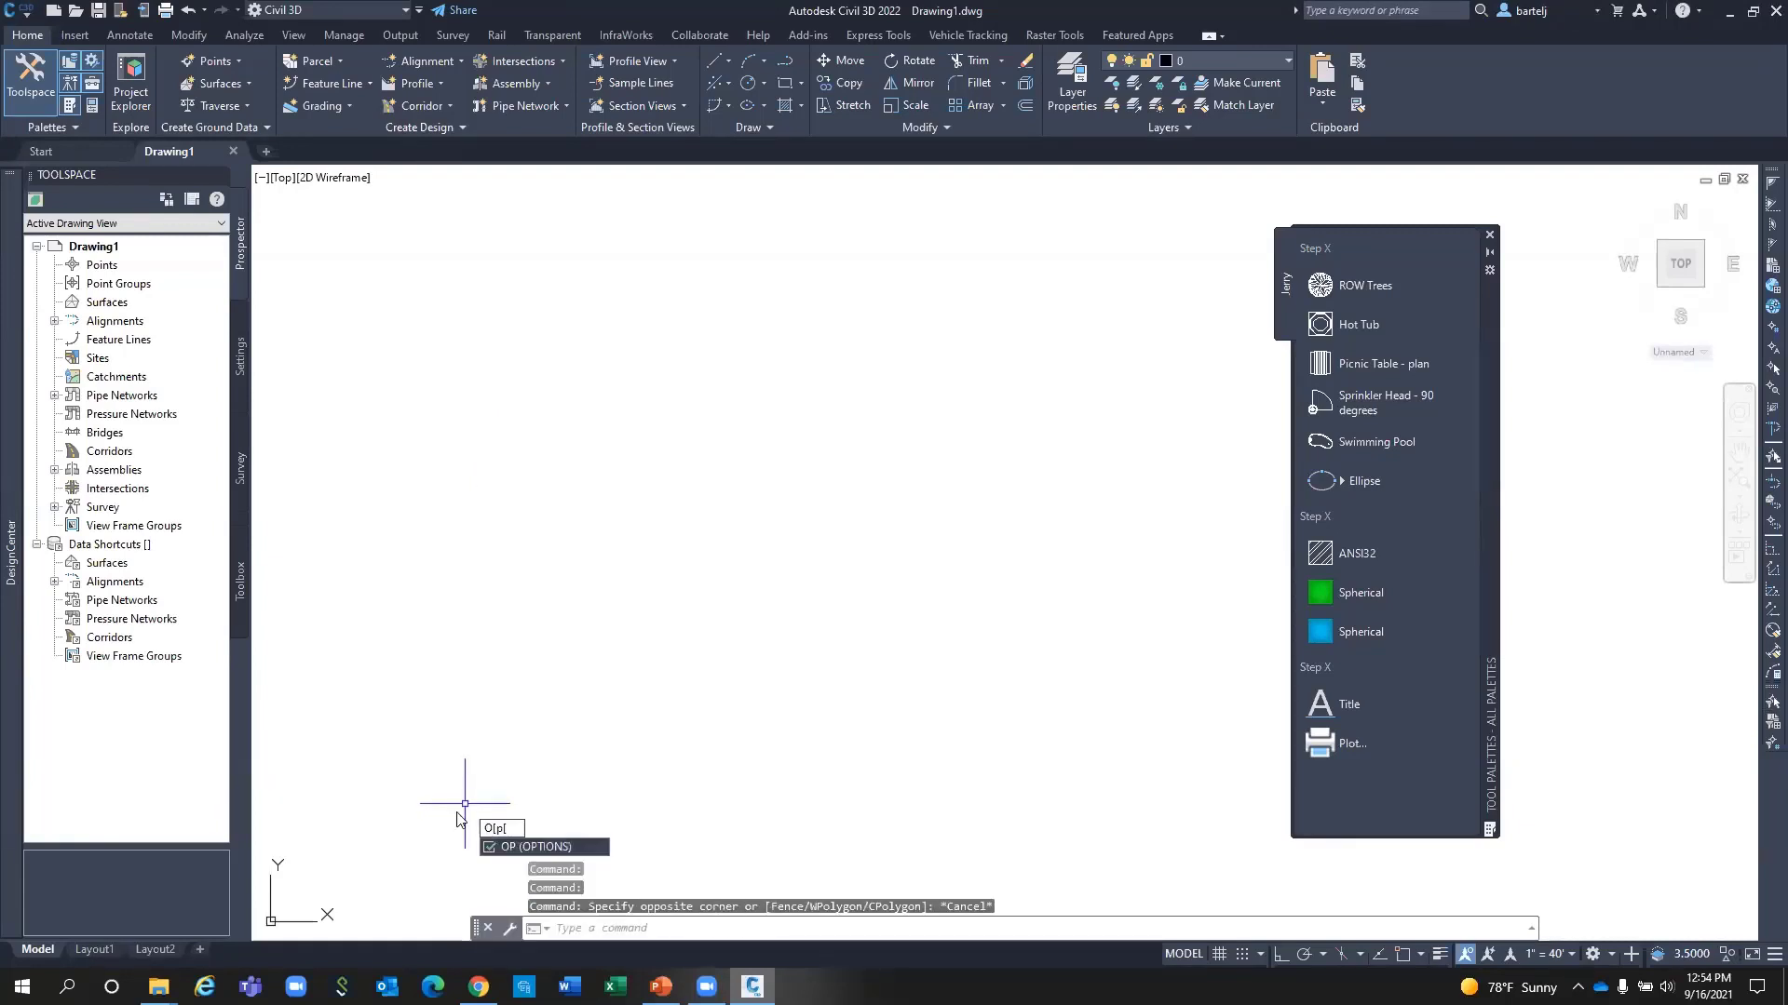
{"action": "key", "text": "Return"}
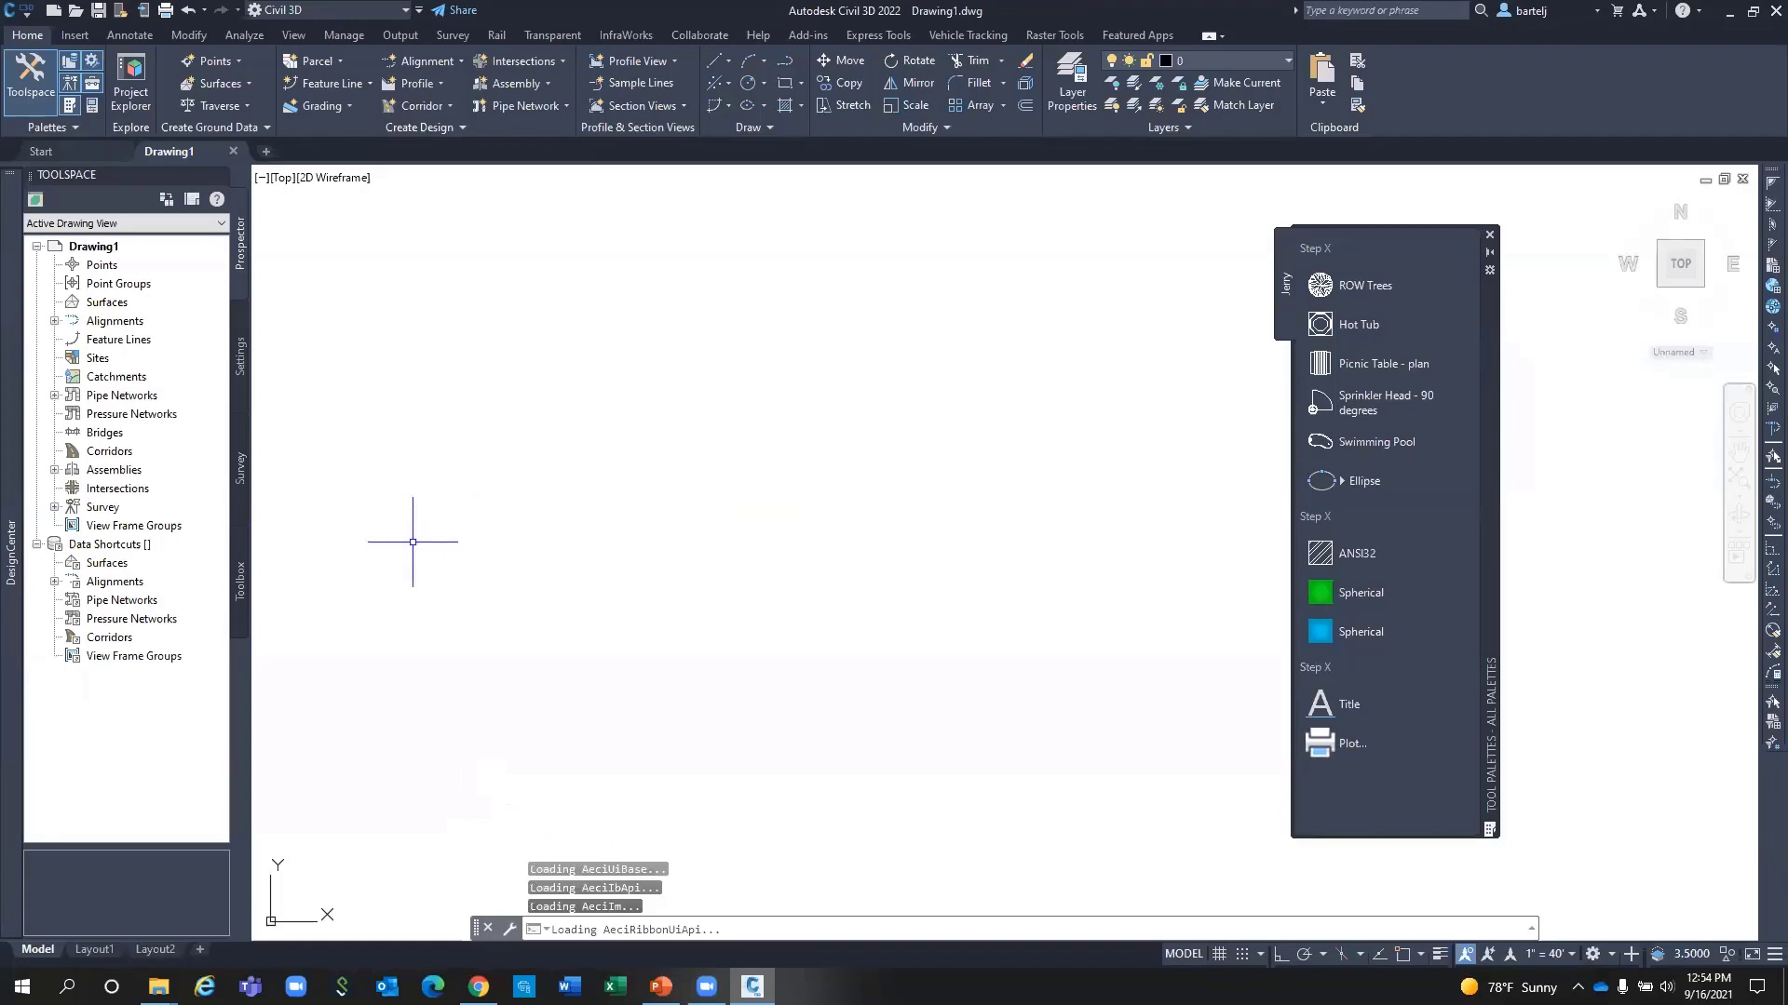
{"action": "type", "text": "OP"}
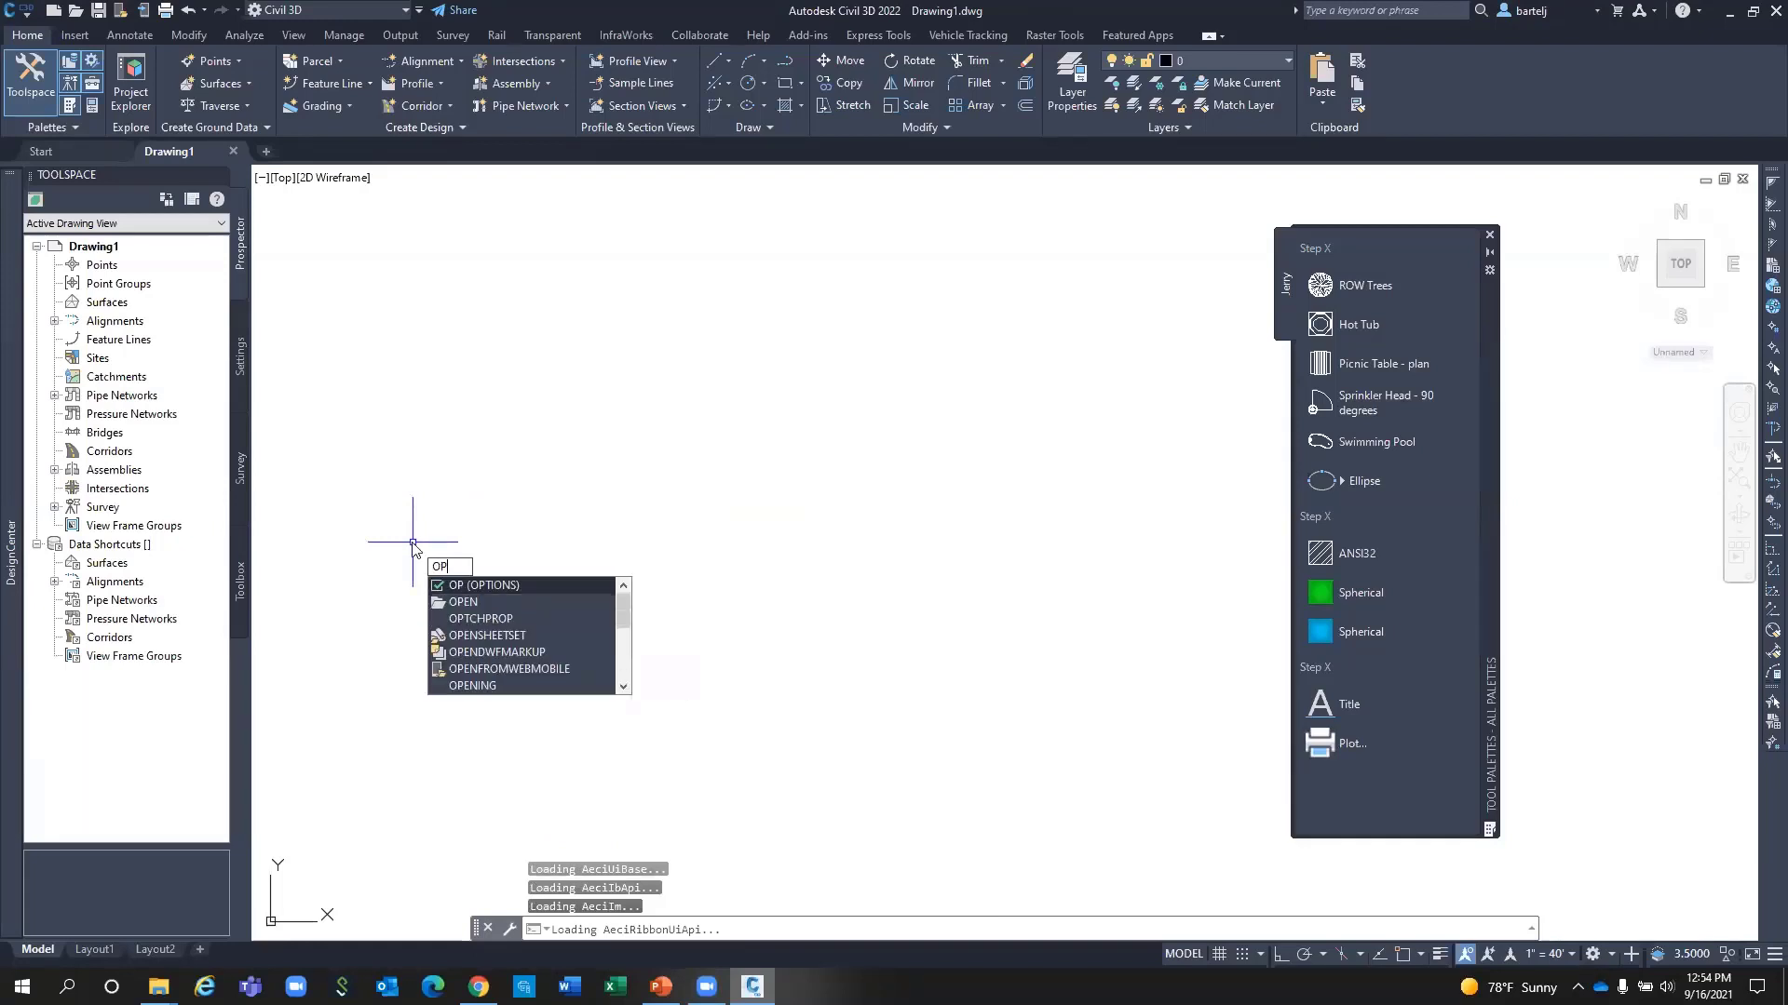
{"action": "type", "text": "tions"}
{"action": "key", "text": "Return"}
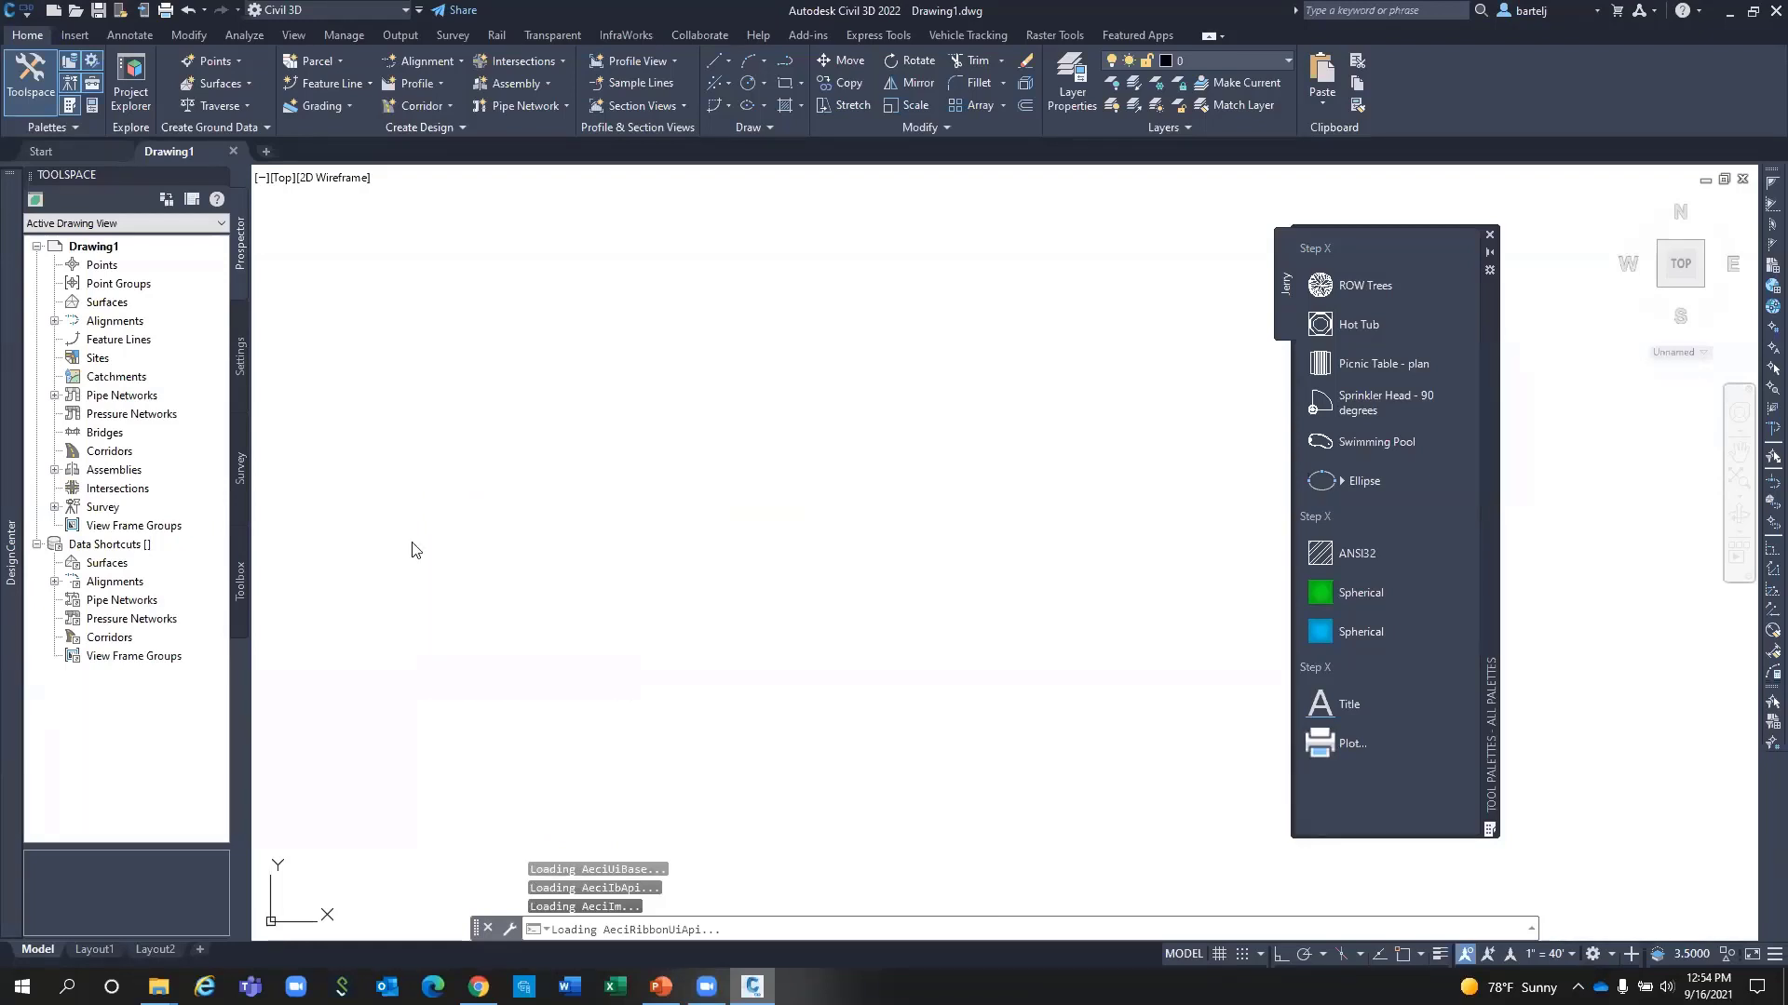
{"action": "left_click", "coordinate": [325, 645]}
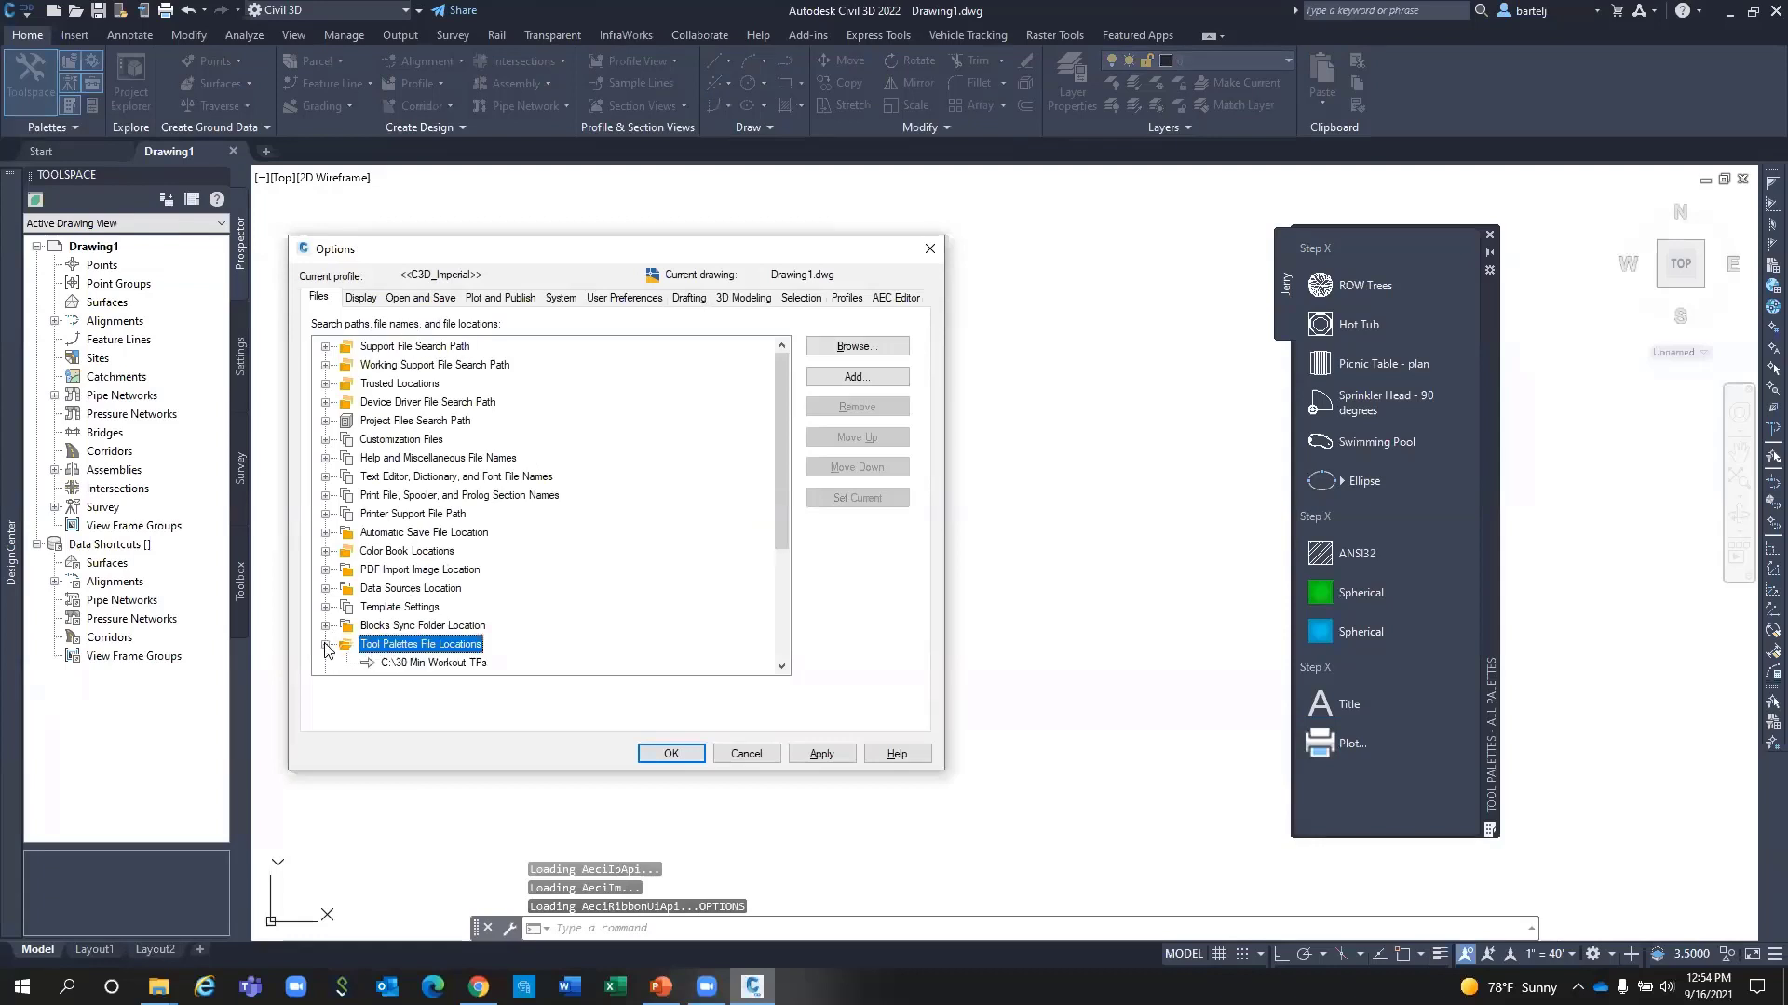
{"action": "left_click_drag", "start_coordinate": [636, 256], "coordinate": [660, 204]}
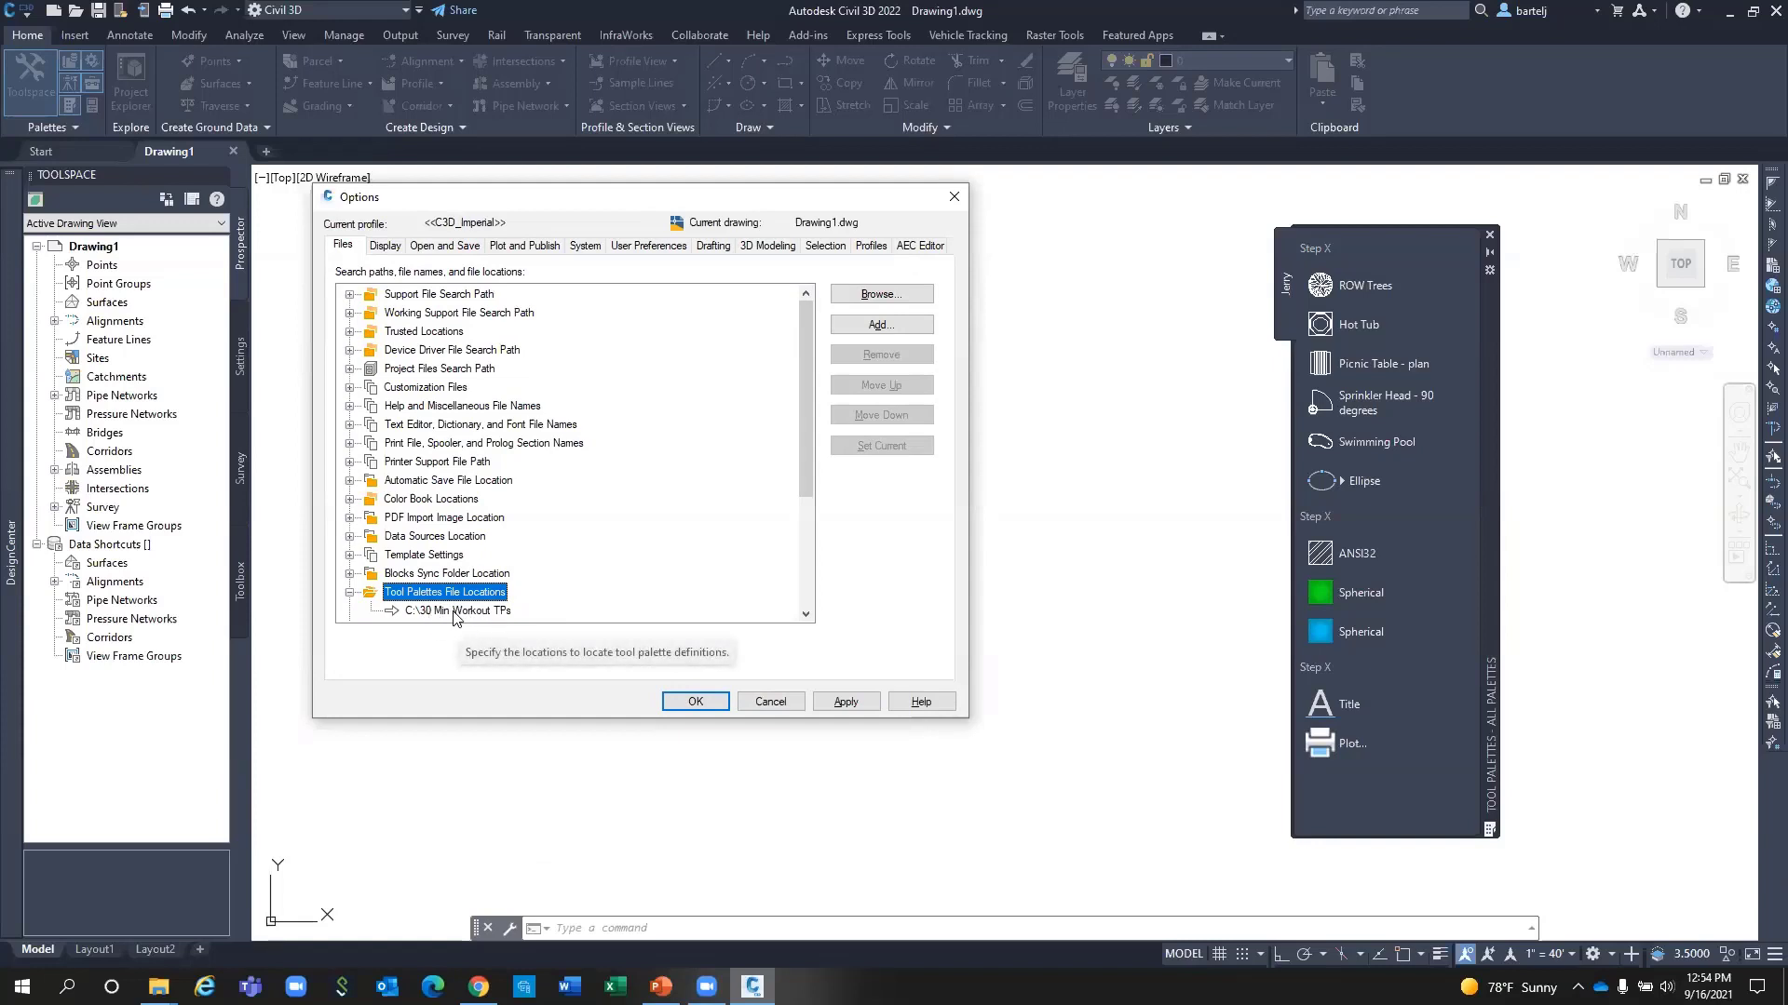
Add a new tool palettes file location and start browsing for its folder on the C: drive.
{"action": "left_click", "coordinate": [876, 325]}
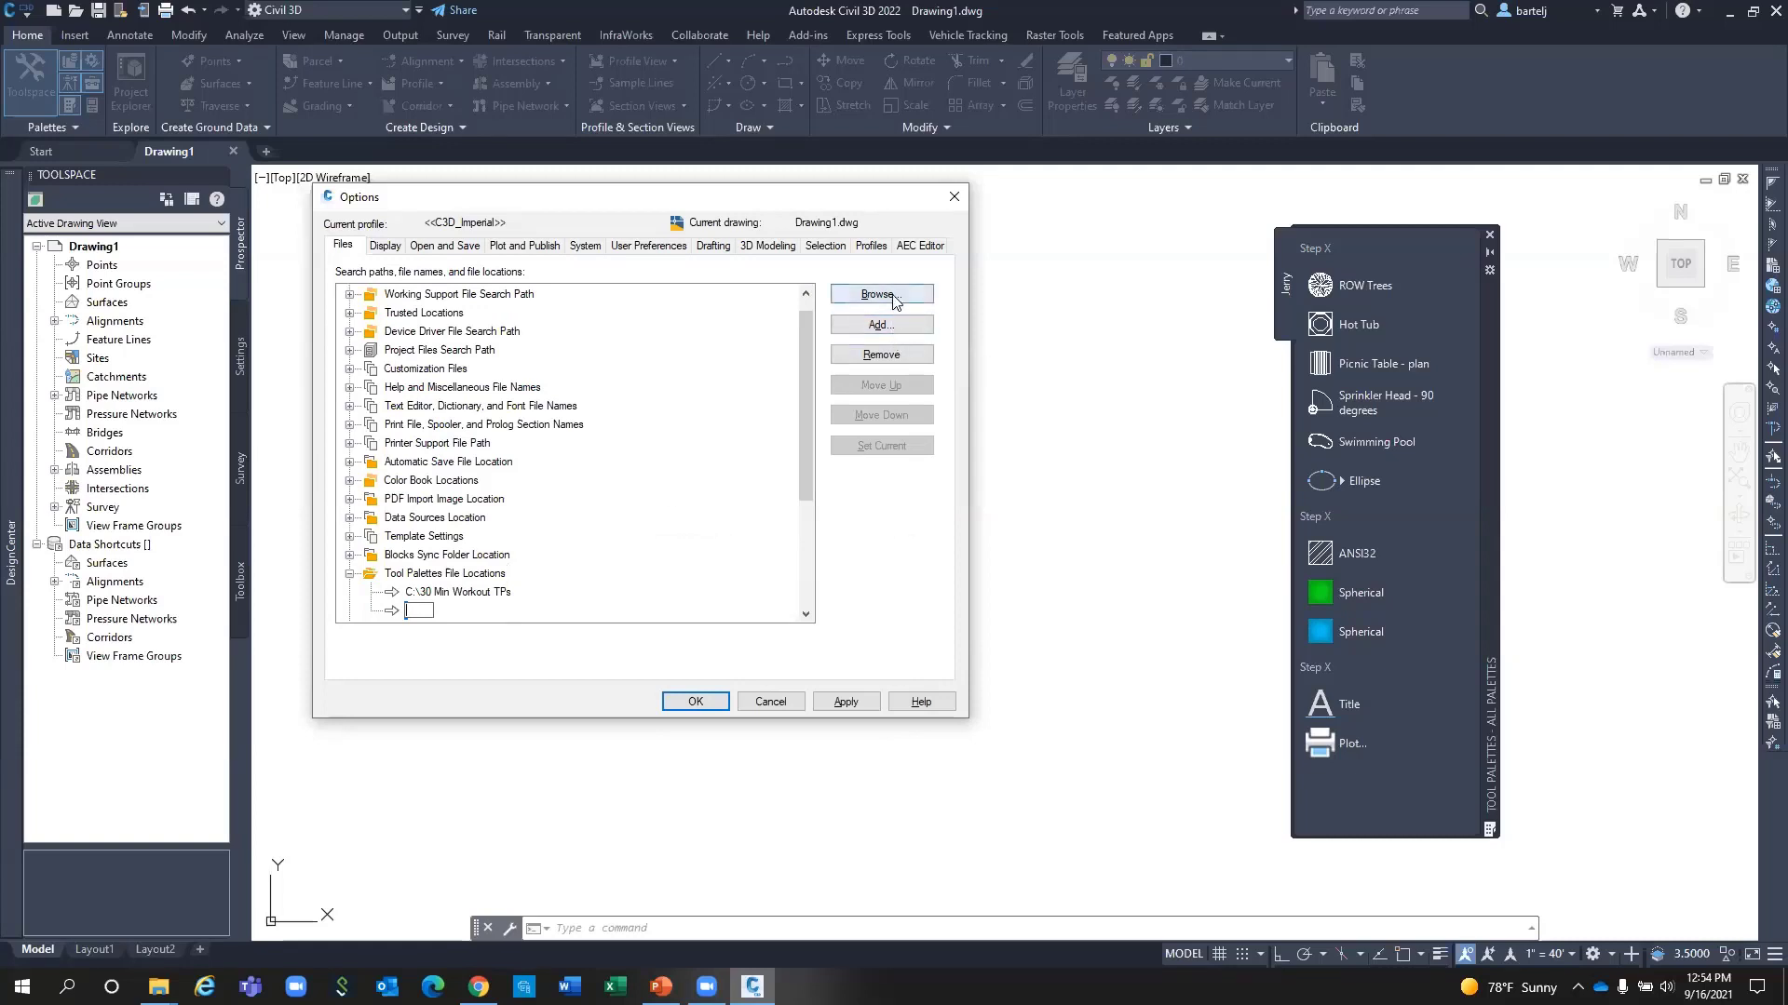
{"action": "left_click", "coordinate": [882, 294]}
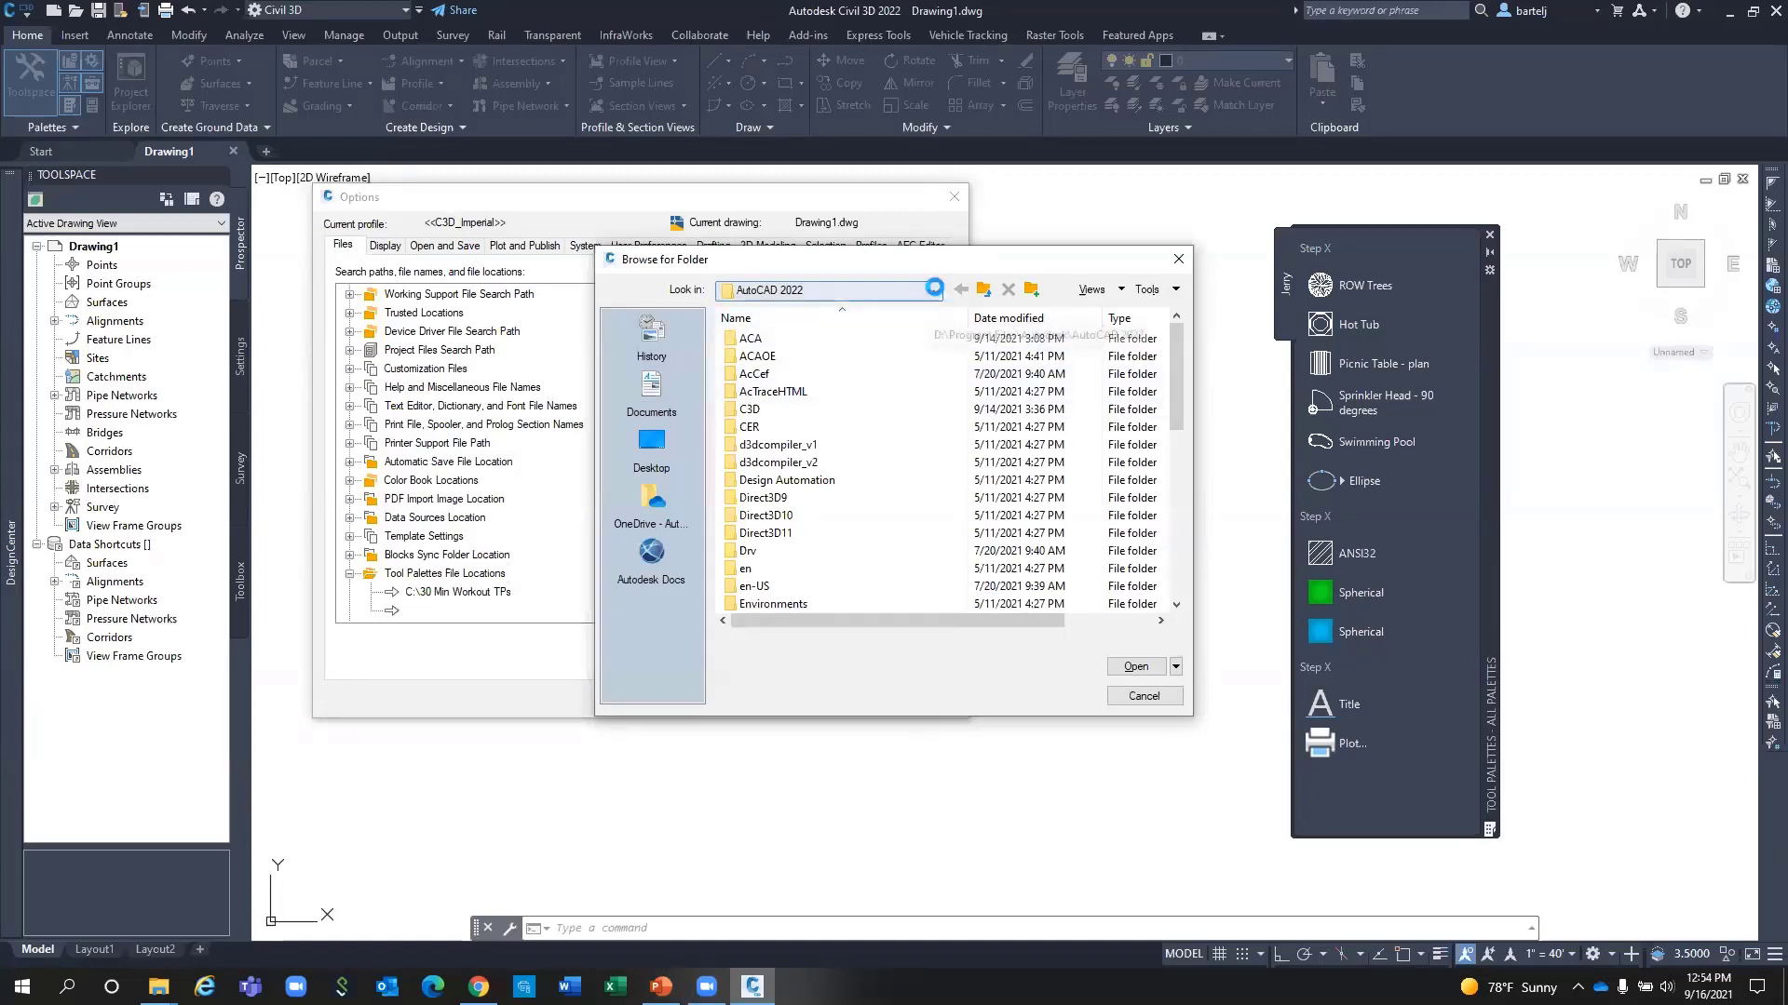
{"action": "left_click", "coordinate": [933, 290]}
{"action": "left_click", "coordinate": [782, 344]}
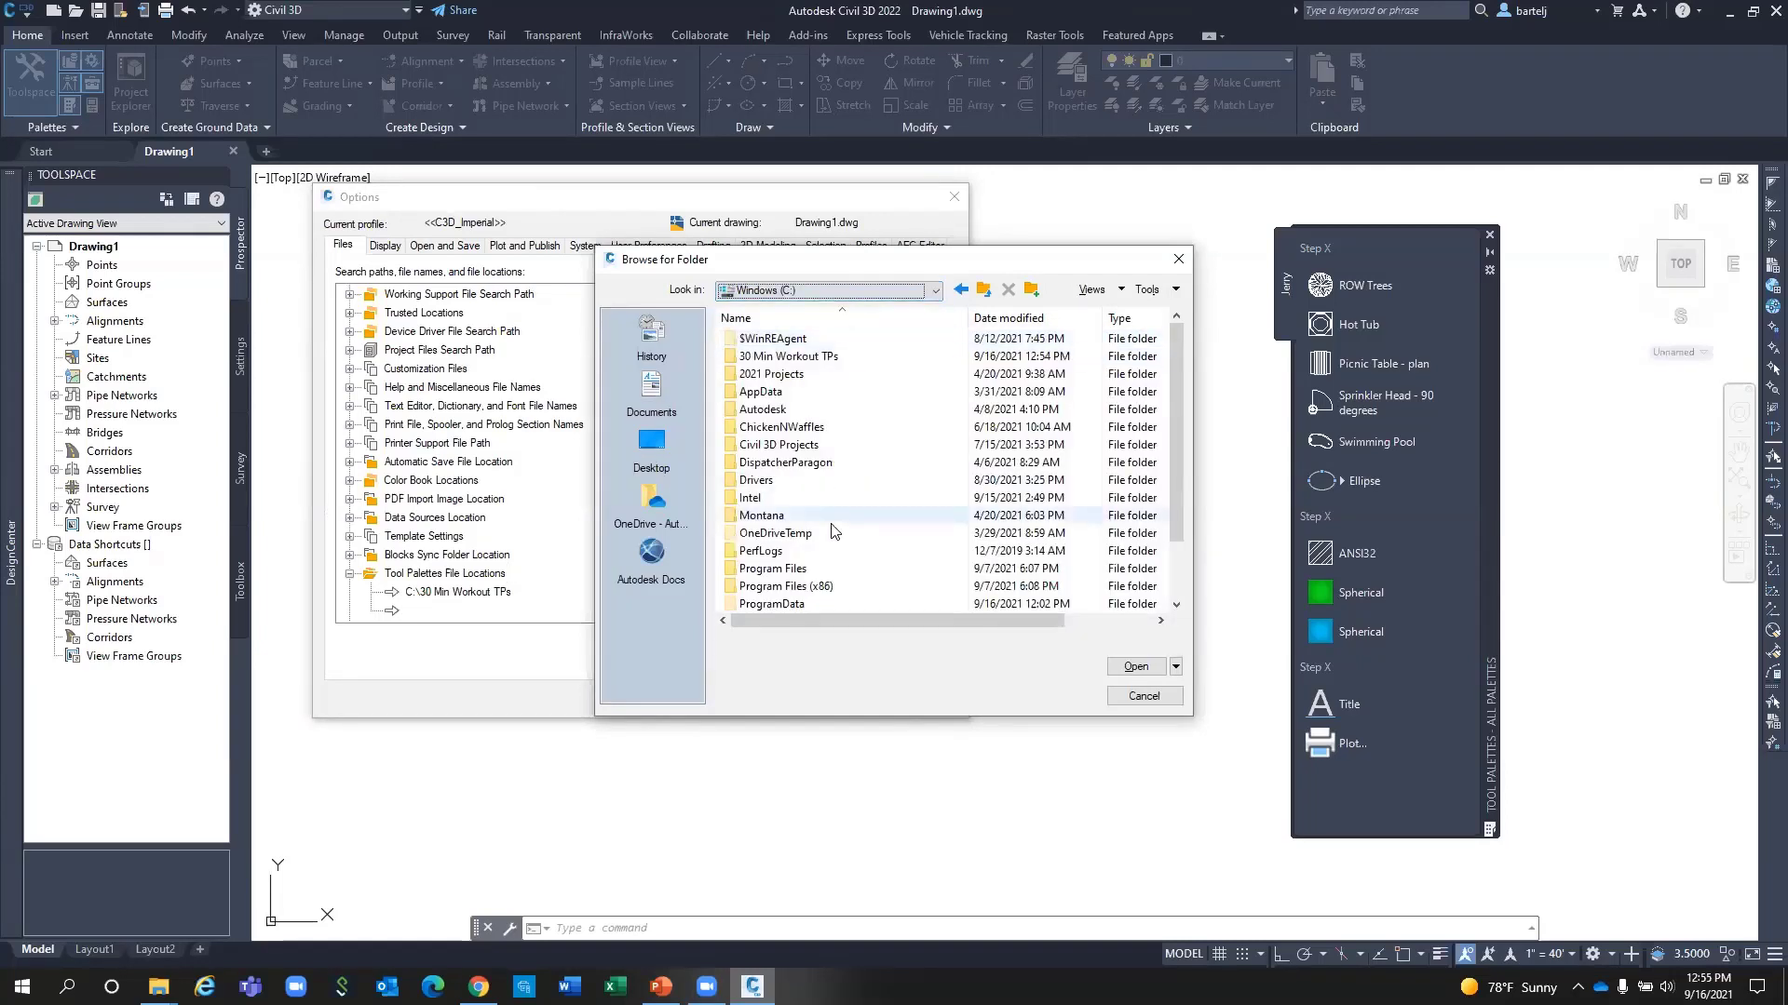
{"action": "double_click", "coordinate": [775, 569]}
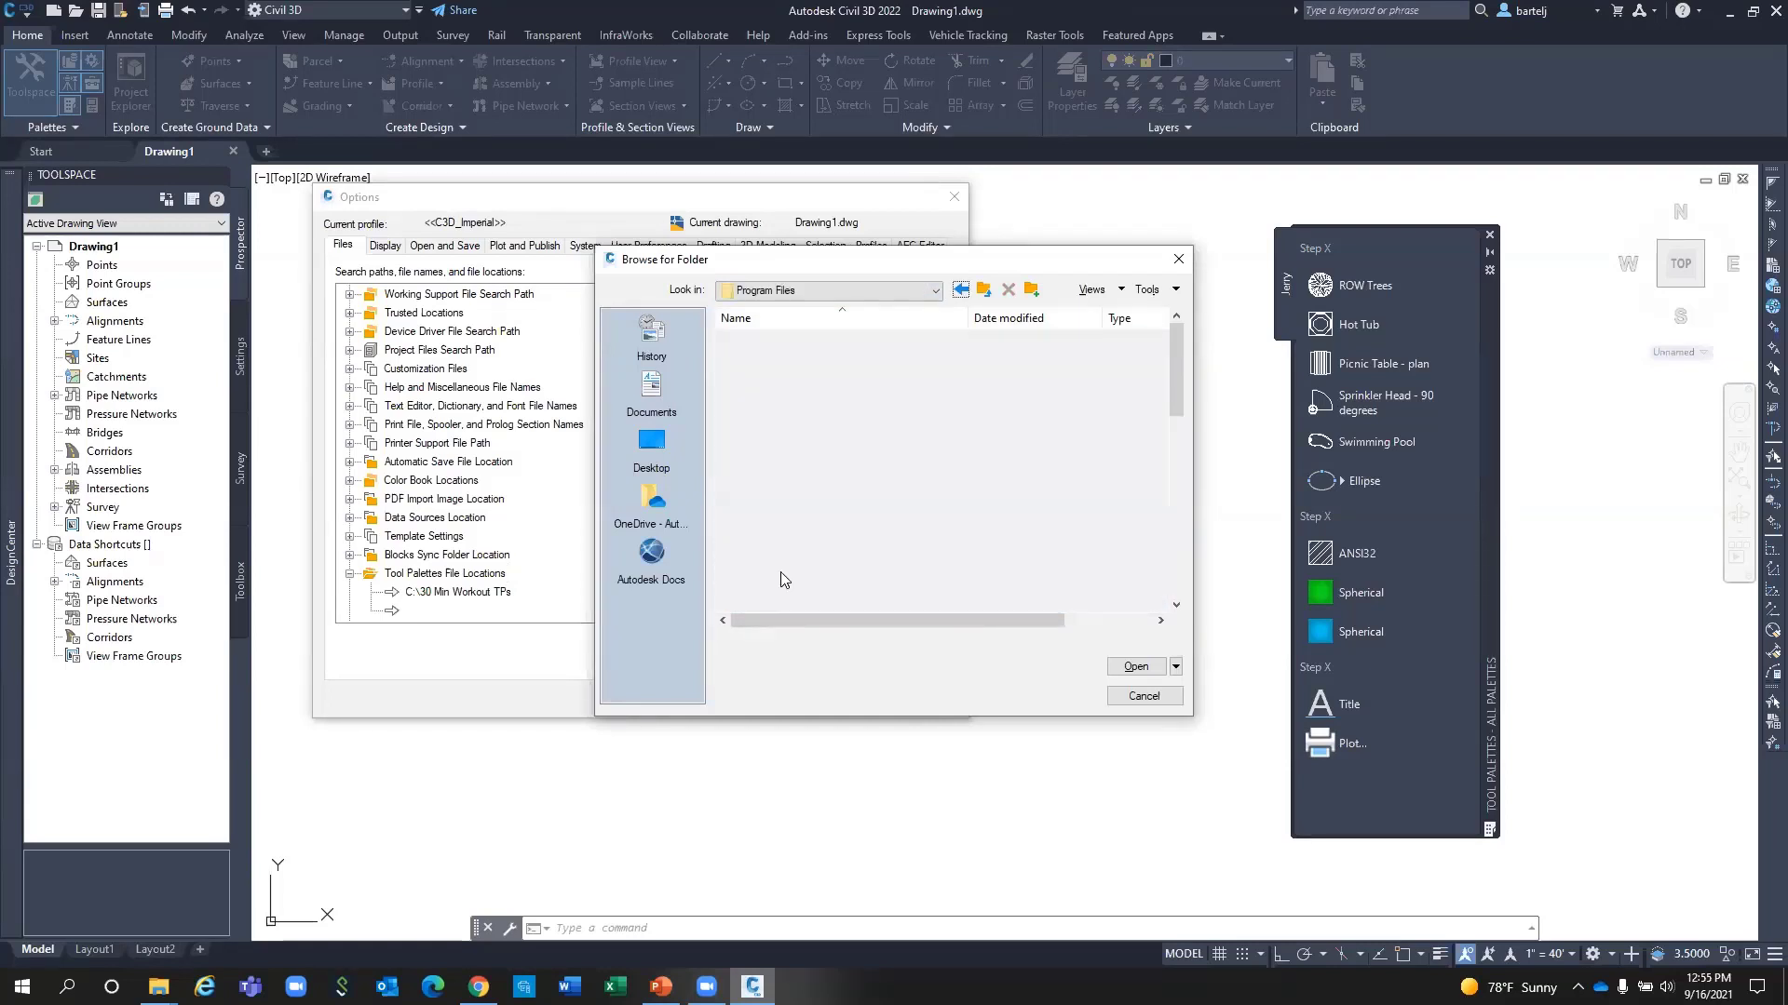
{"action": "left_click", "coordinate": [967, 292]}
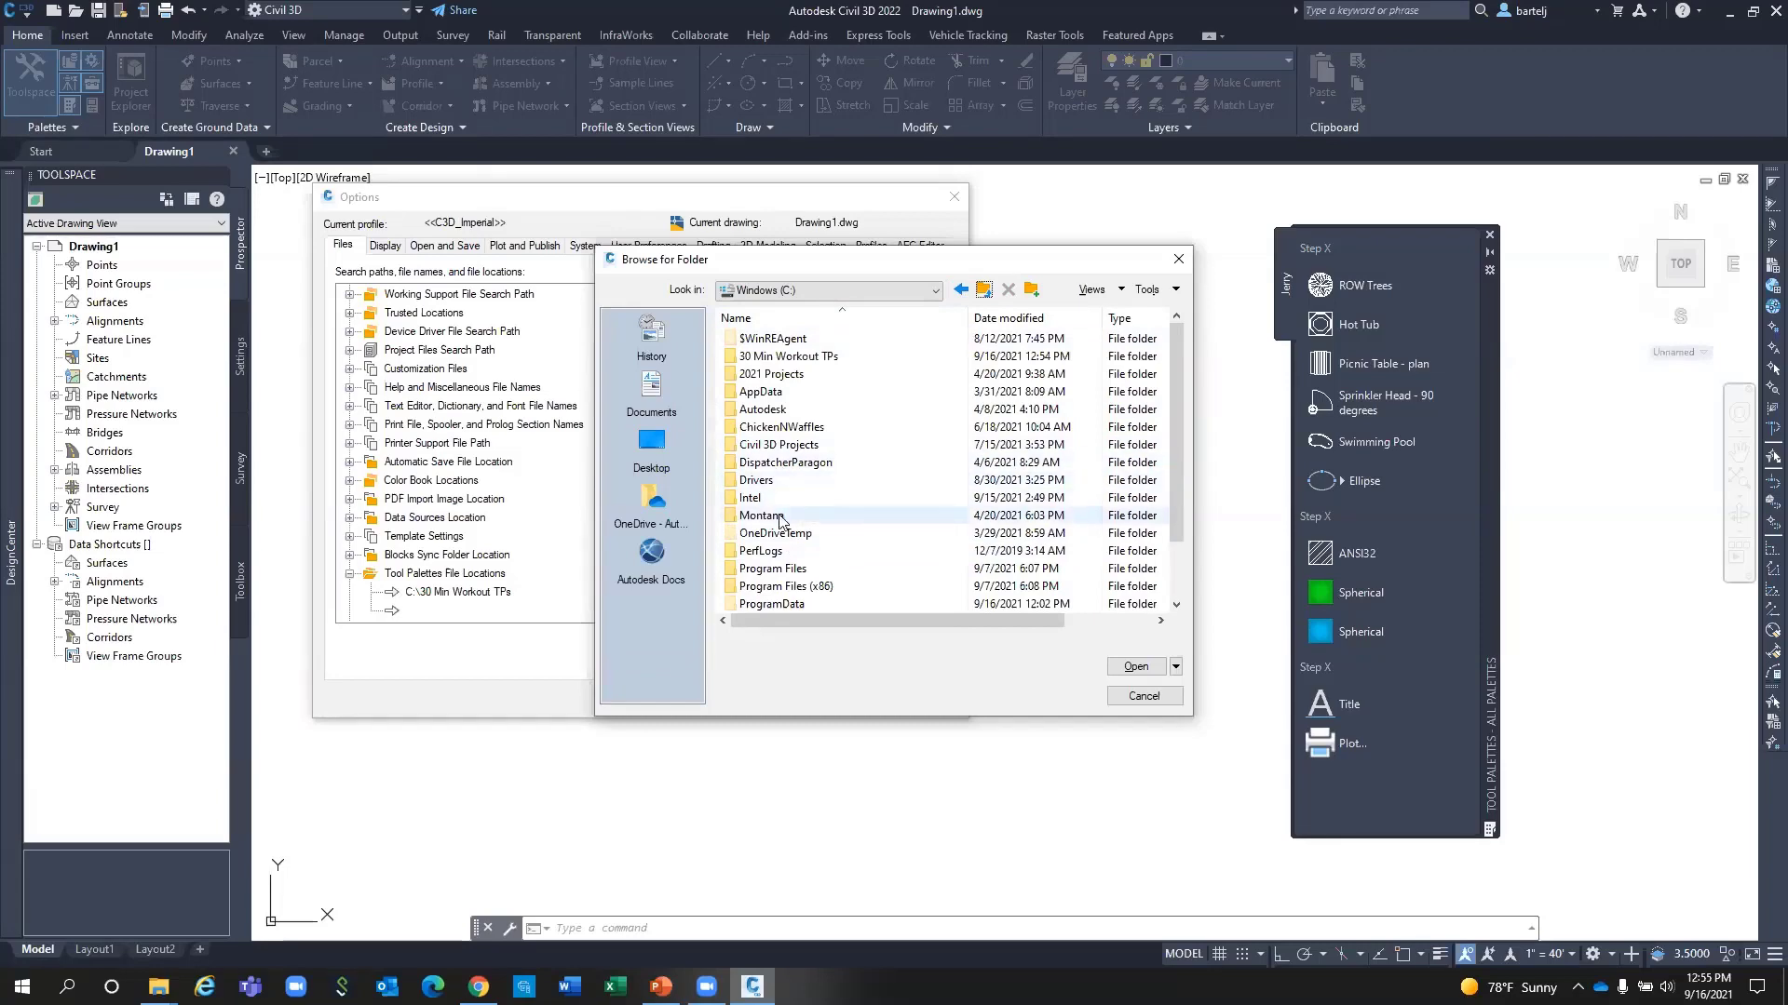
{"action": "scroll", "coordinate": [769, 572], "scroll_direction": "down", "scroll_amount": 1}
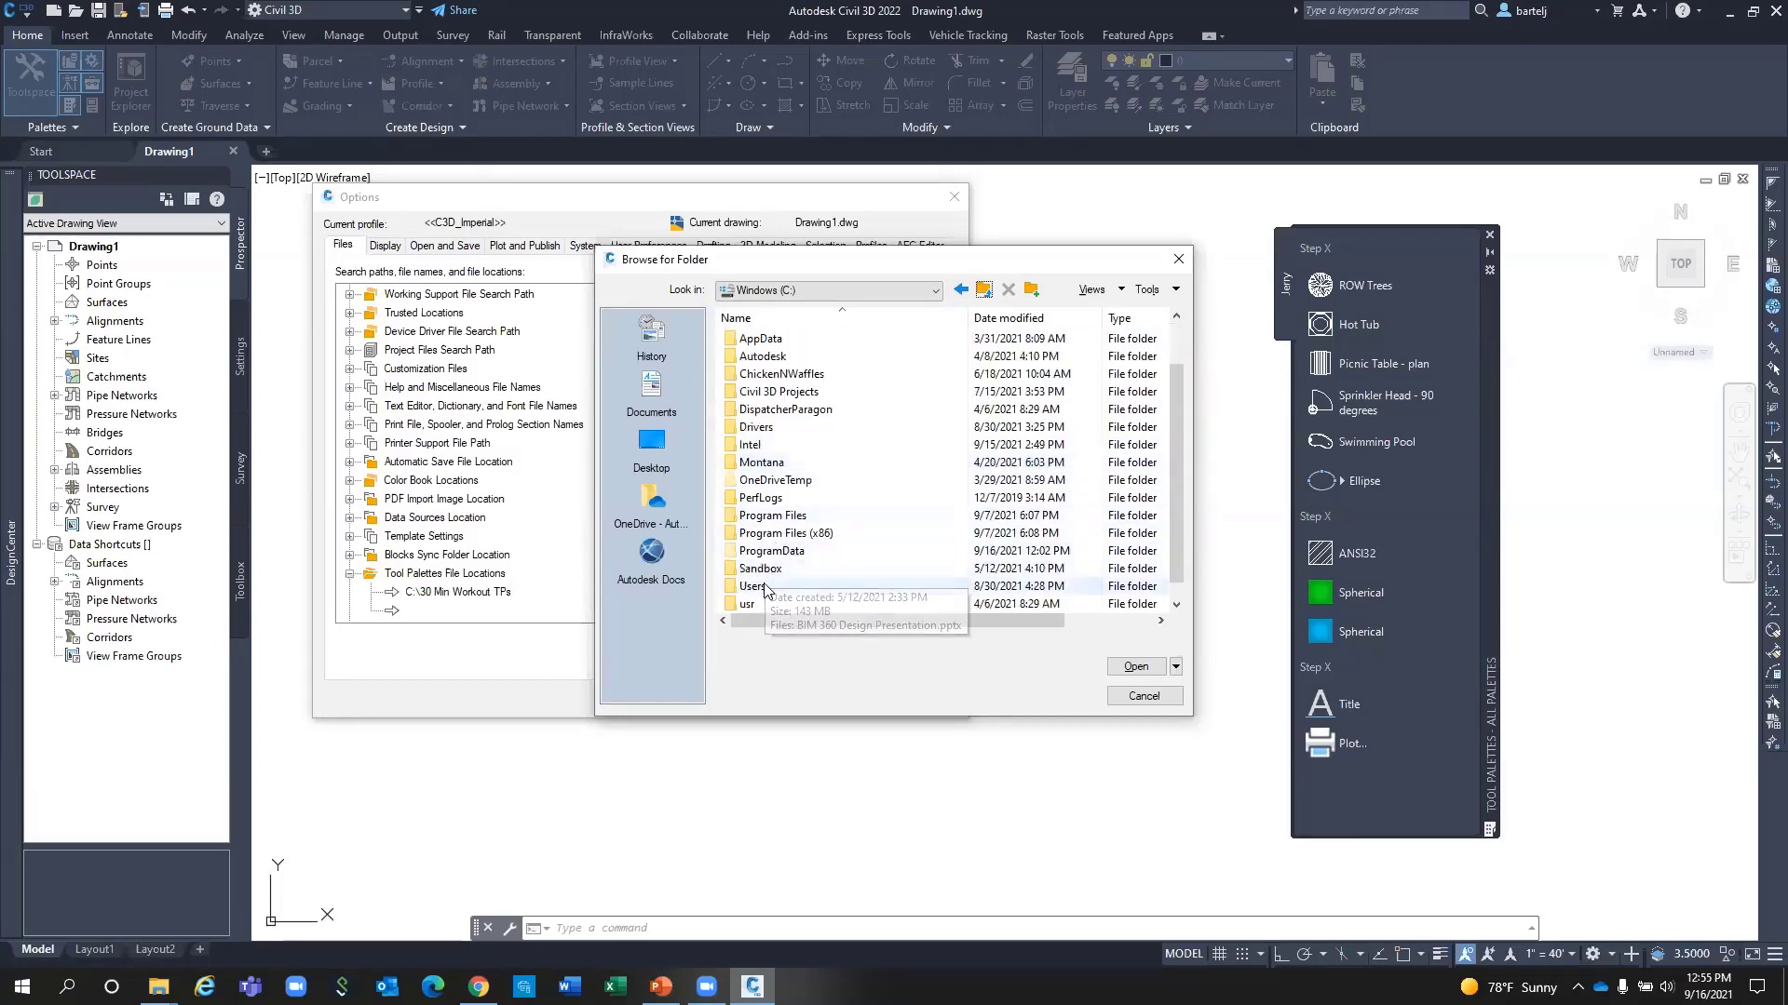
Set the new location to the user profile's AppData\Roaming\Autodesk\C3D 2022\enu\Support\ToolPalette folder and apply the change.
{"action": "double_click", "coordinate": [752, 587]}
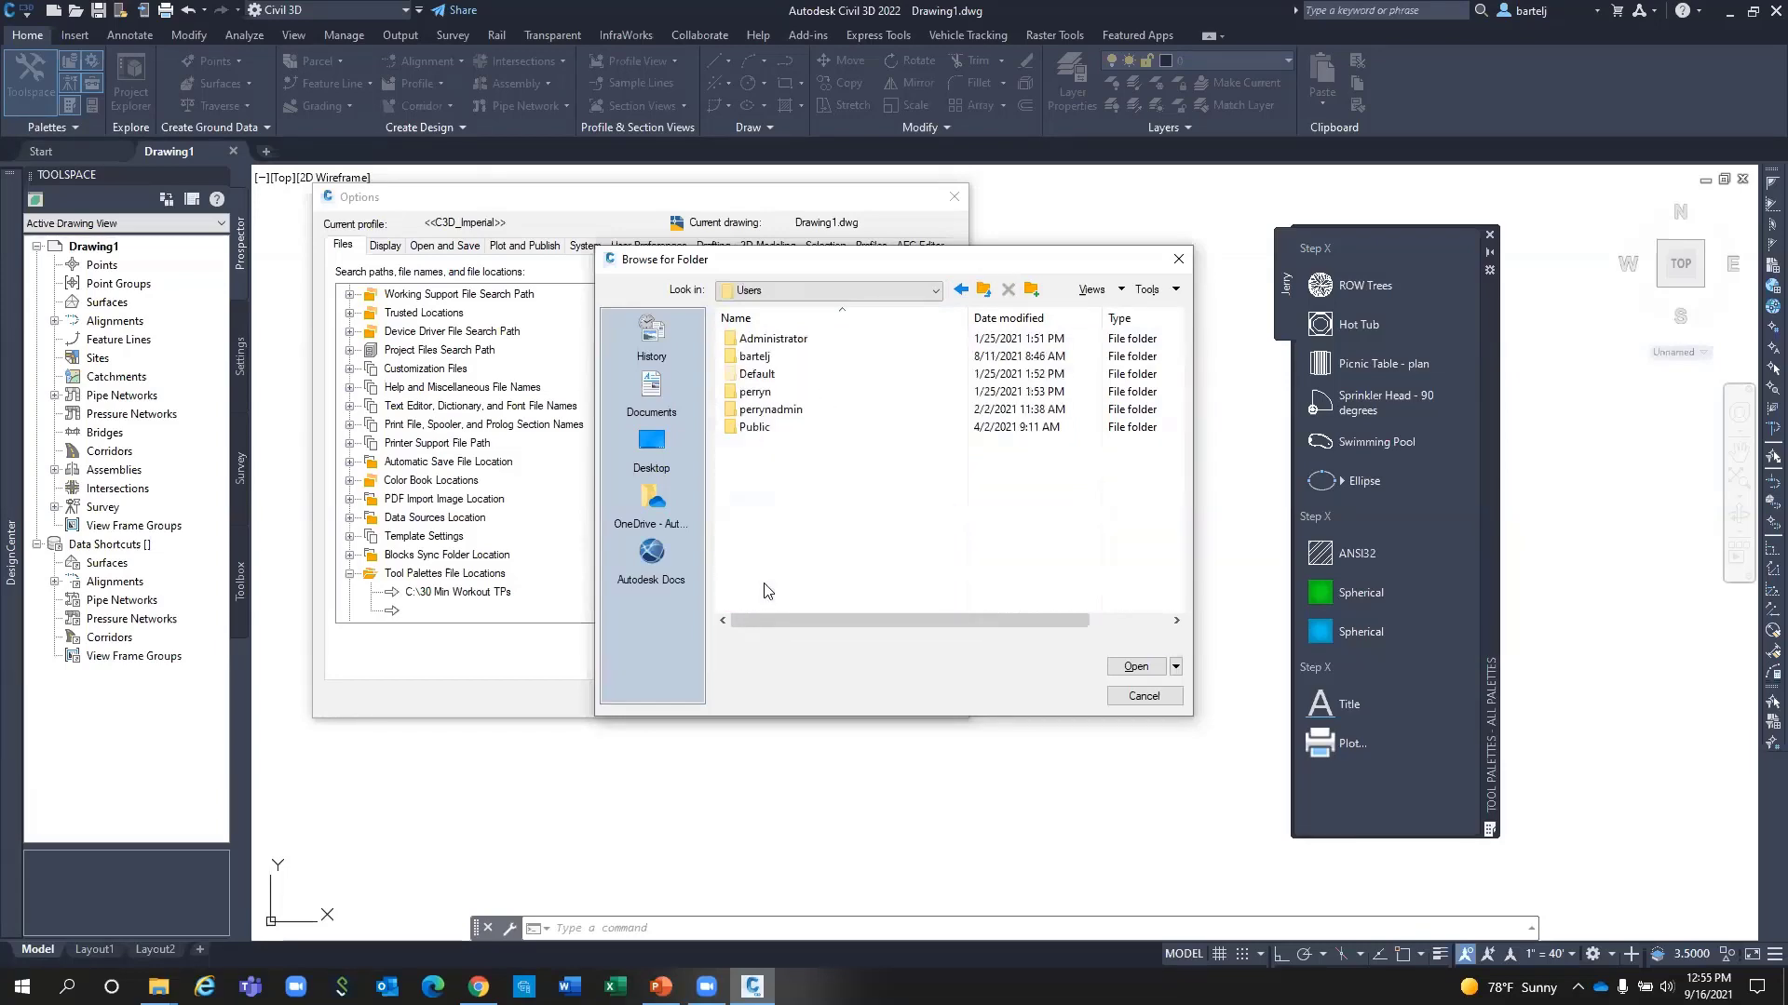
{"action": "double_click", "coordinate": [775, 357]}
{"action": "double_click", "coordinate": [760, 410]}
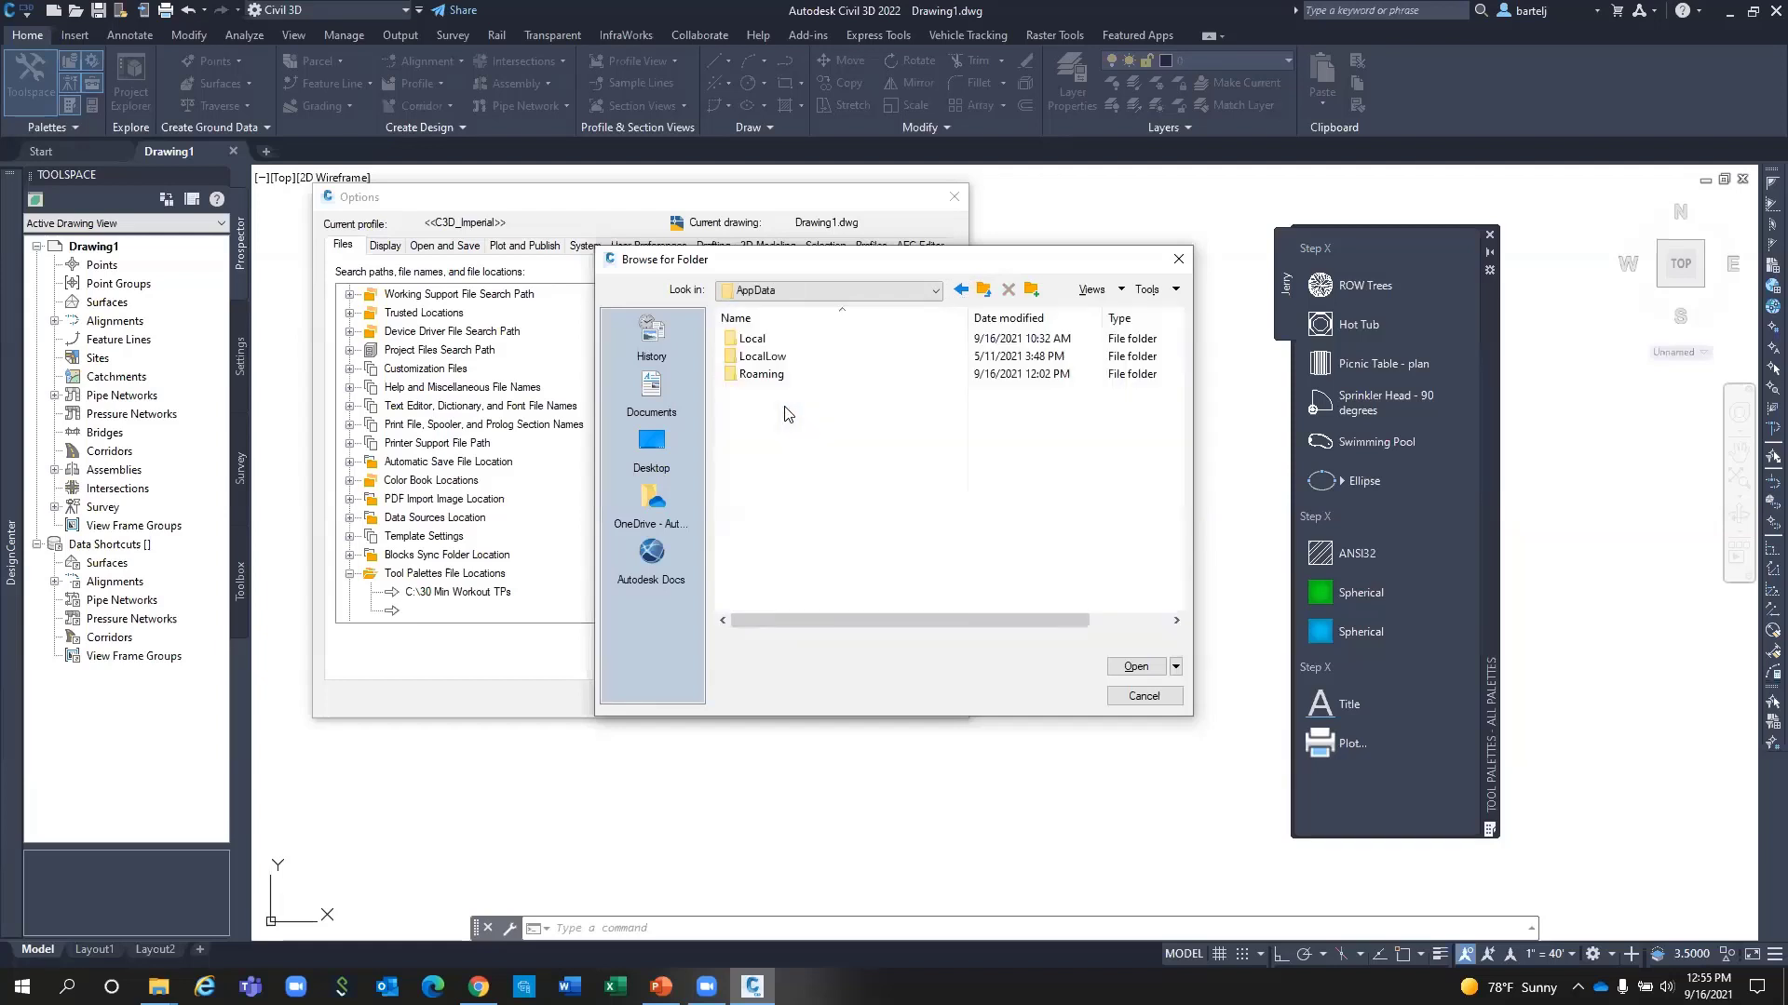
{"action": "double_click", "coordinate": [778, 373]}
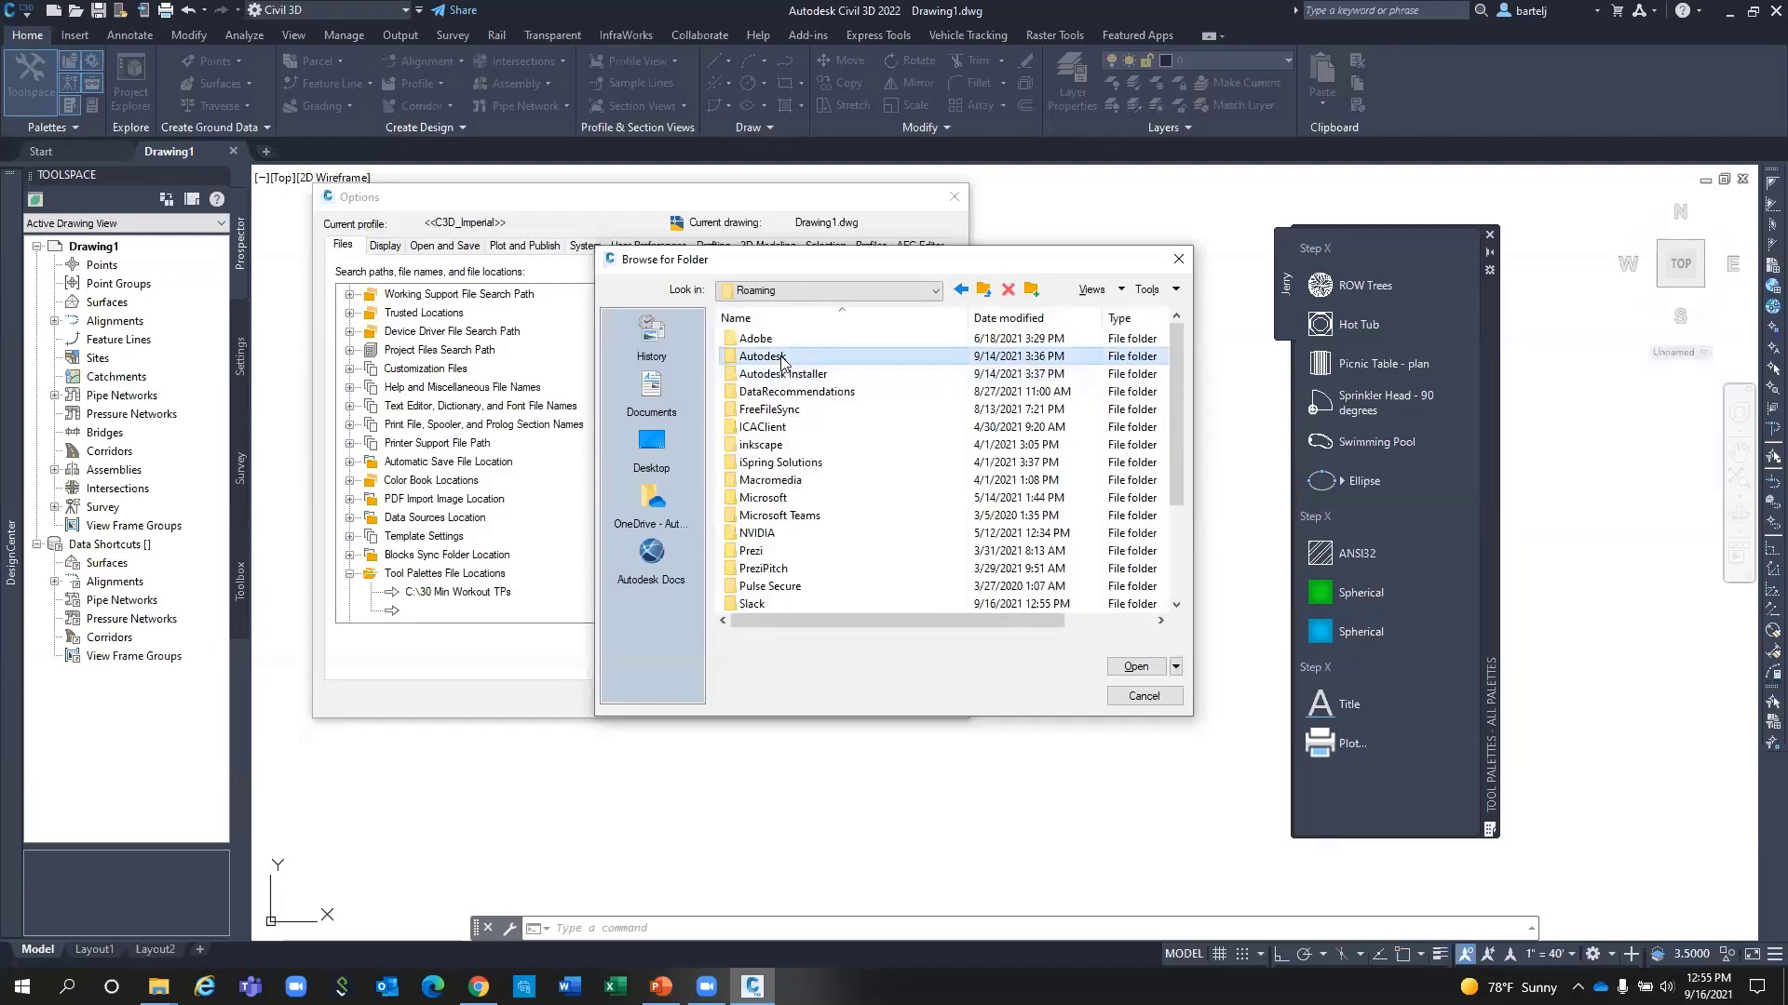
{"action": "double_click", "coordinate": [763, 356]}
{"action": "double_click", "coordinate": [785, 517]}
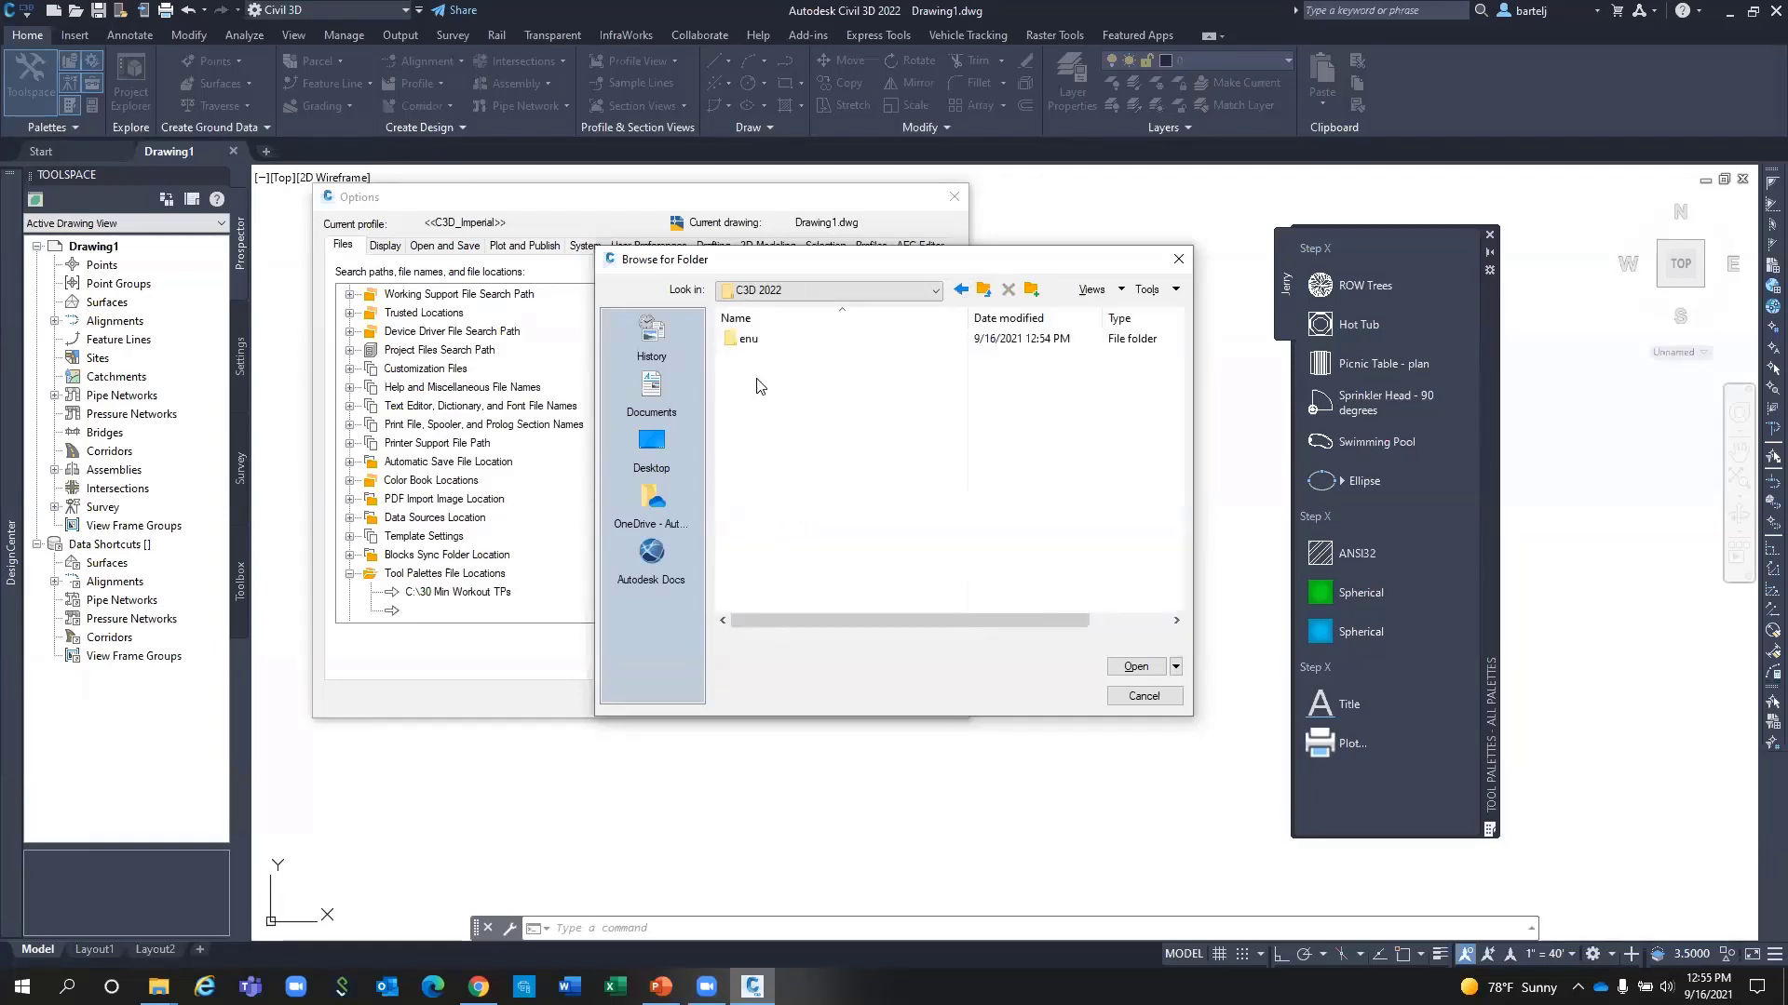
{"action": "double_click", "coordinate": [748, 339]}
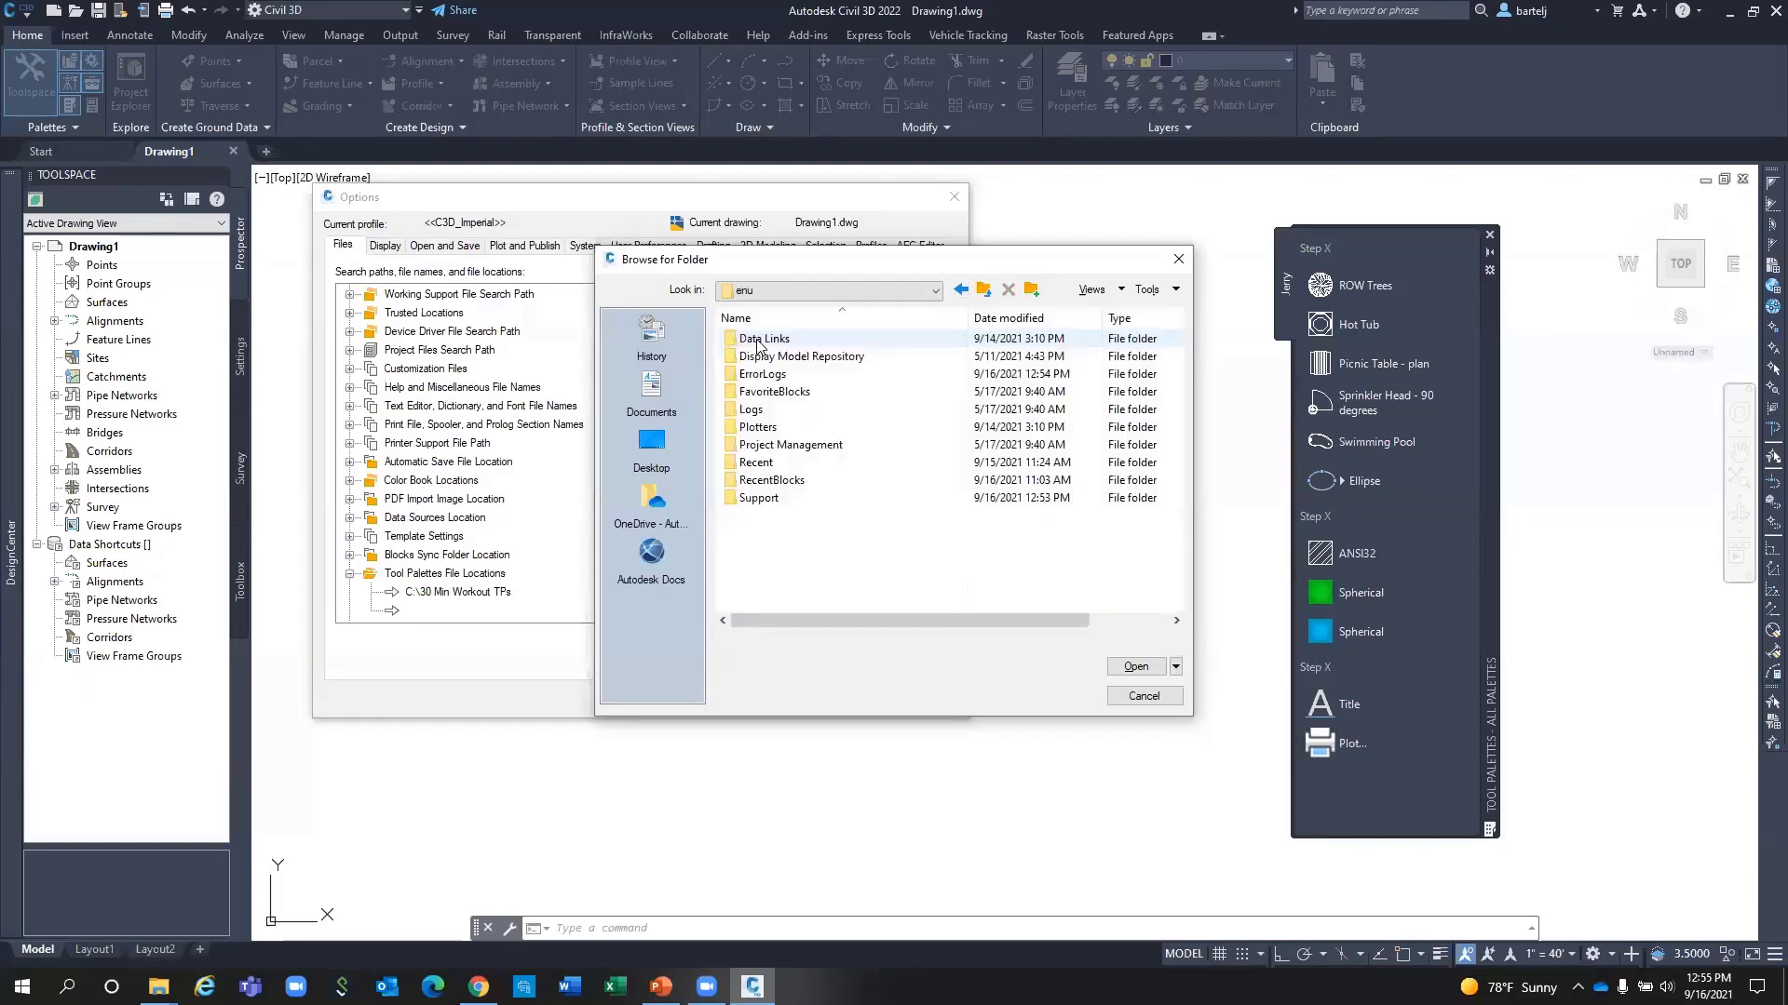
{"action": "double_click", "coordinate": [761, 500]}
{"action": "double_click", "coordinate": [766, 445]}
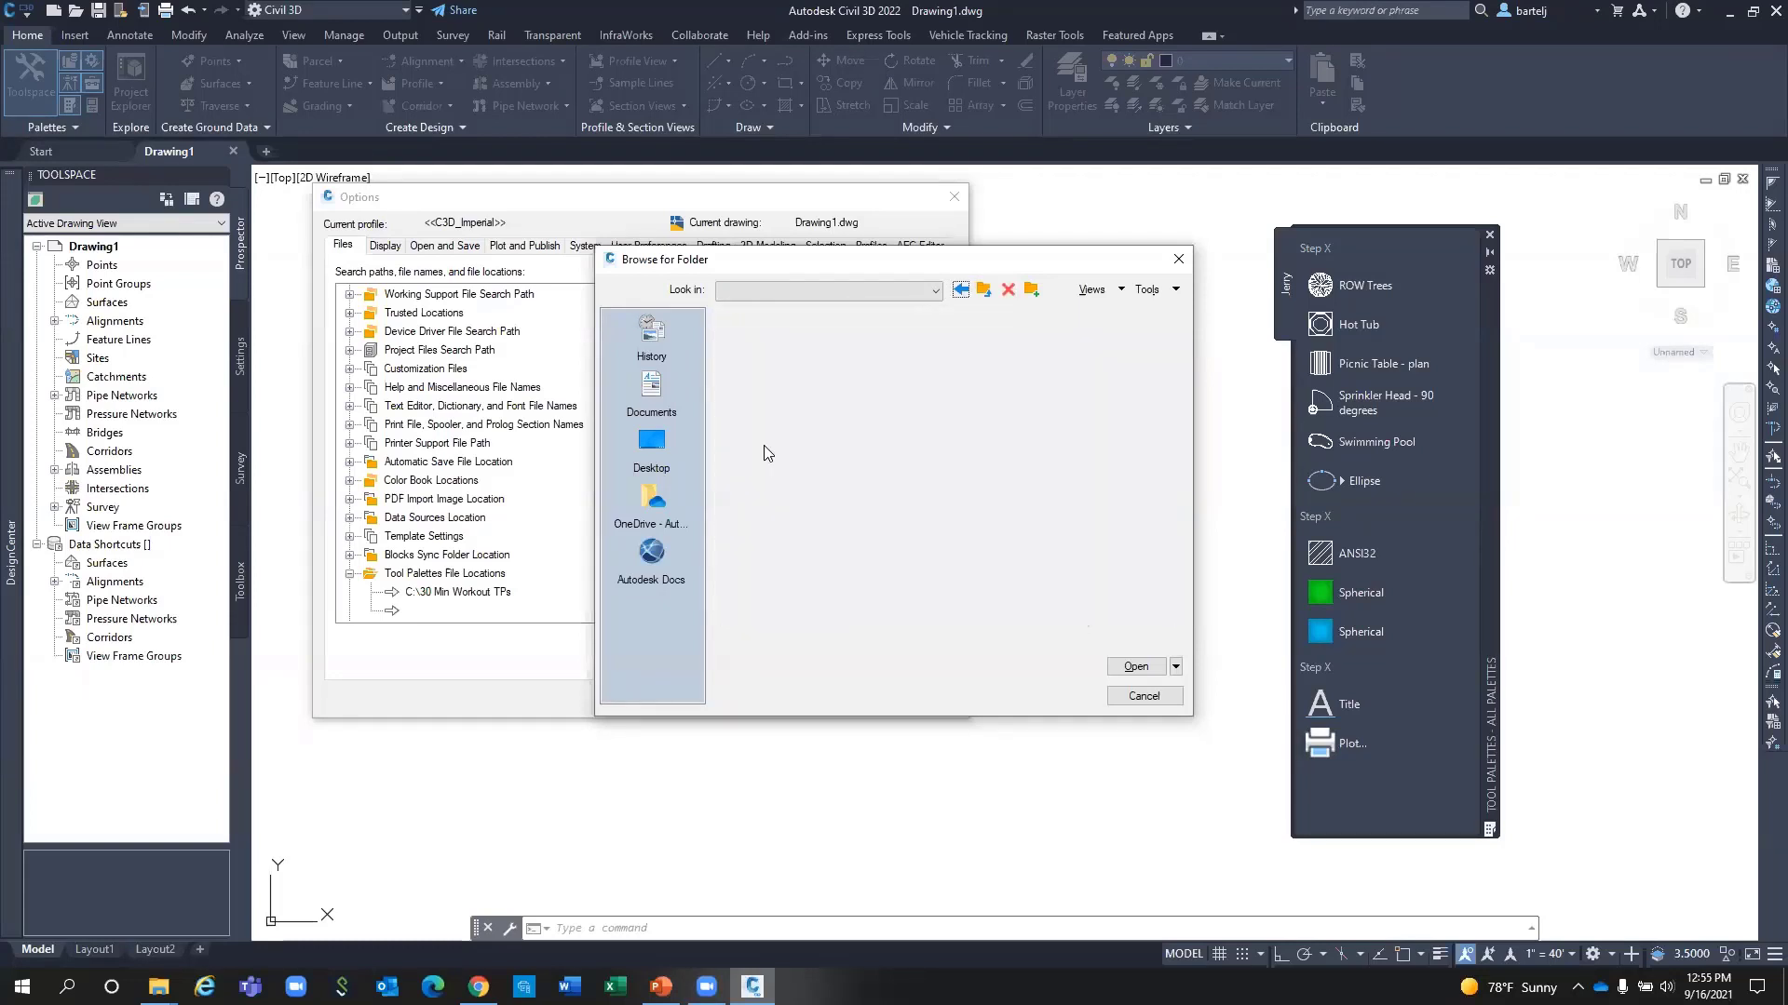
{"action": "left_click", "coordinate": [1148, 668]}
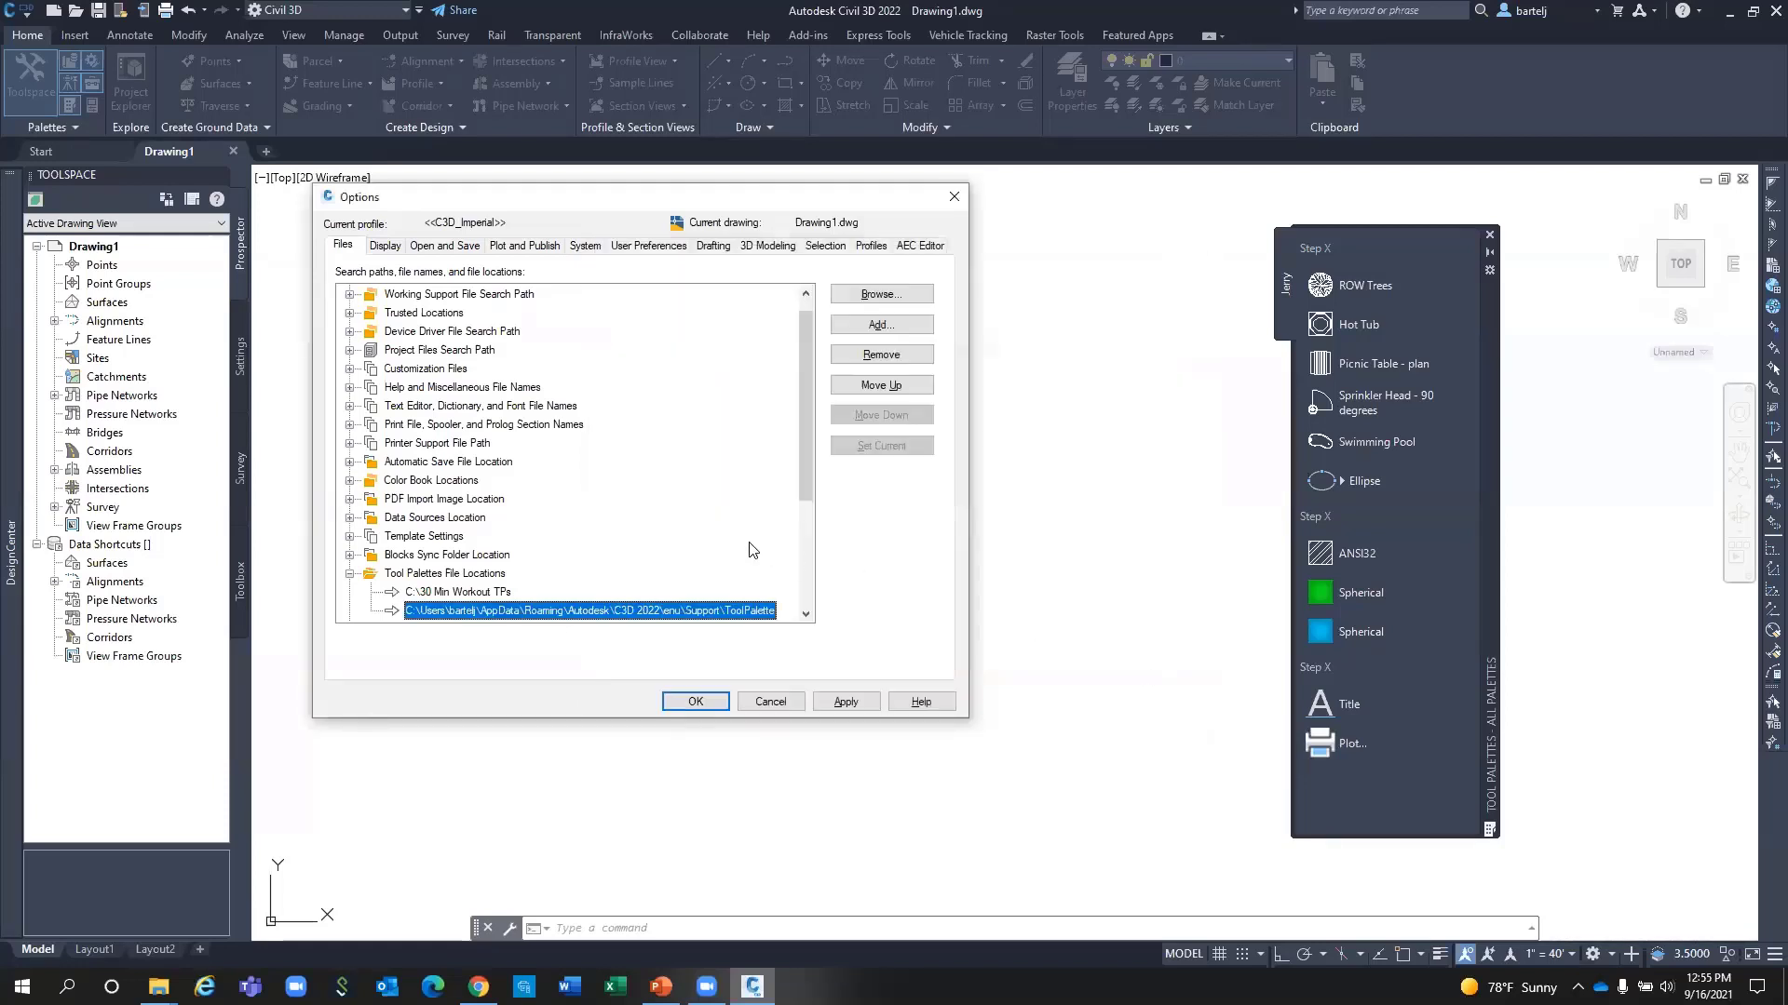
{"action": "left_click", "coordinate": [847, 703]}
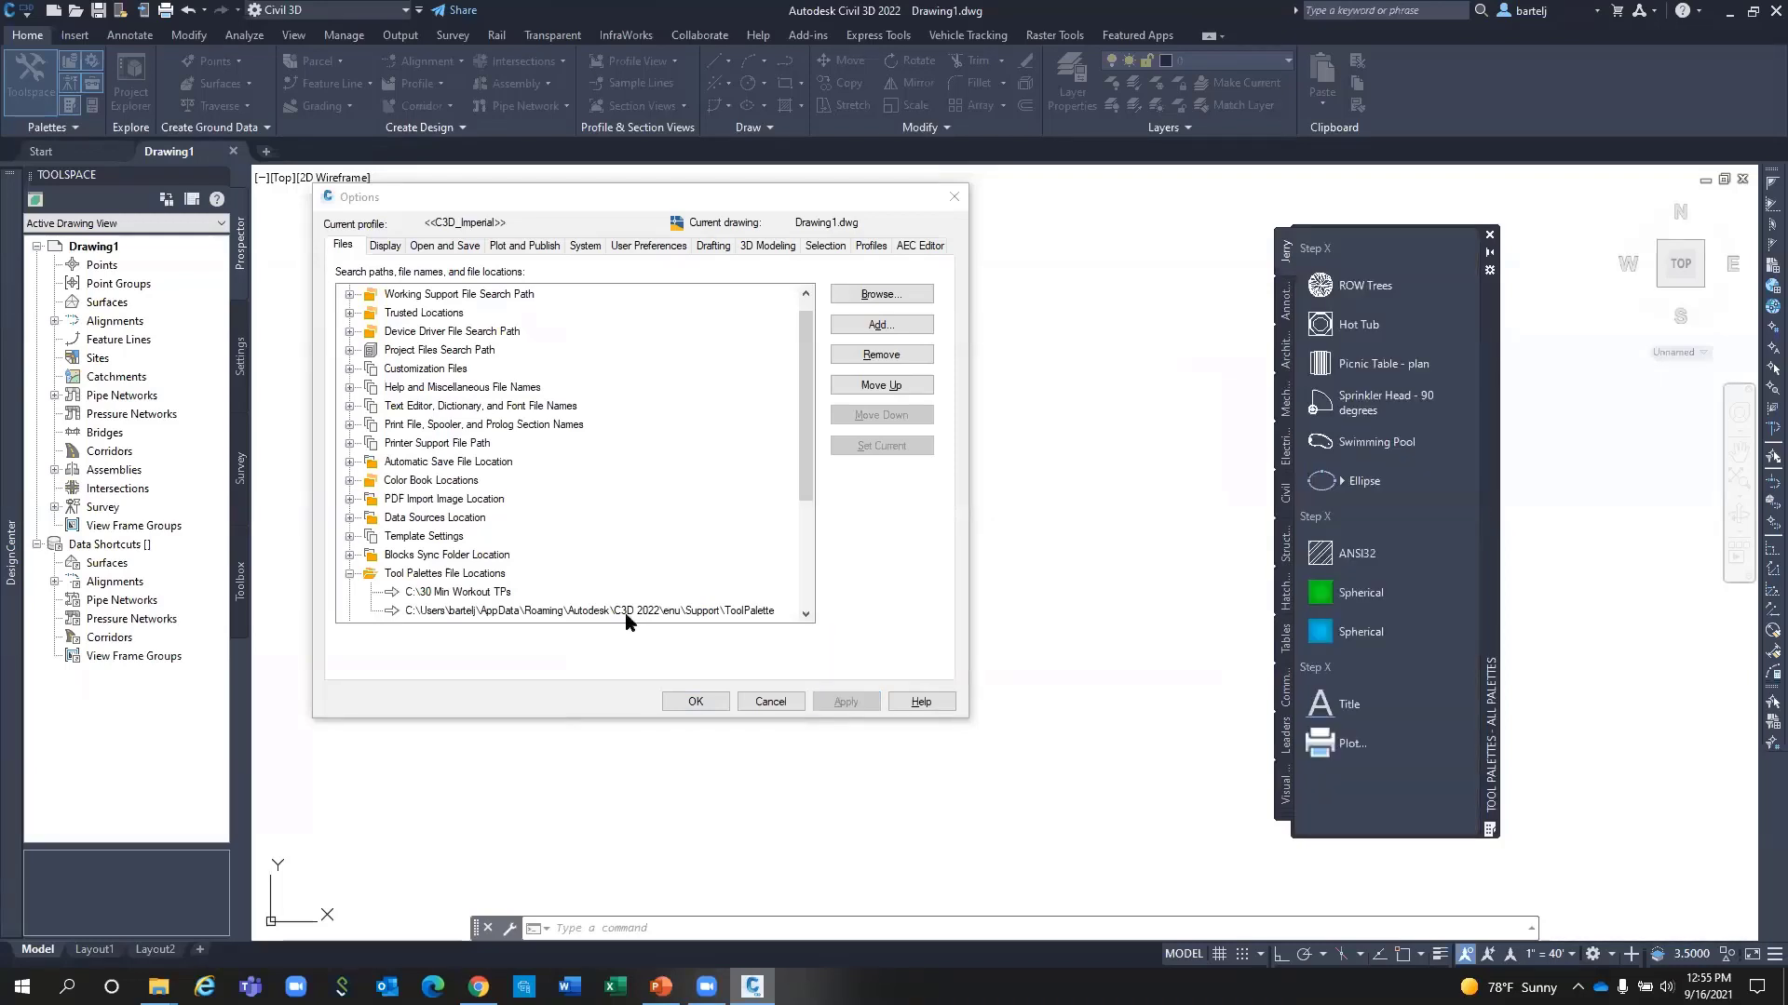
Move the Support\ToolPalette path above C:\30 Min Workout TPs and accept the options.
{"action": "left_click", "coordinate": [540, 612]}
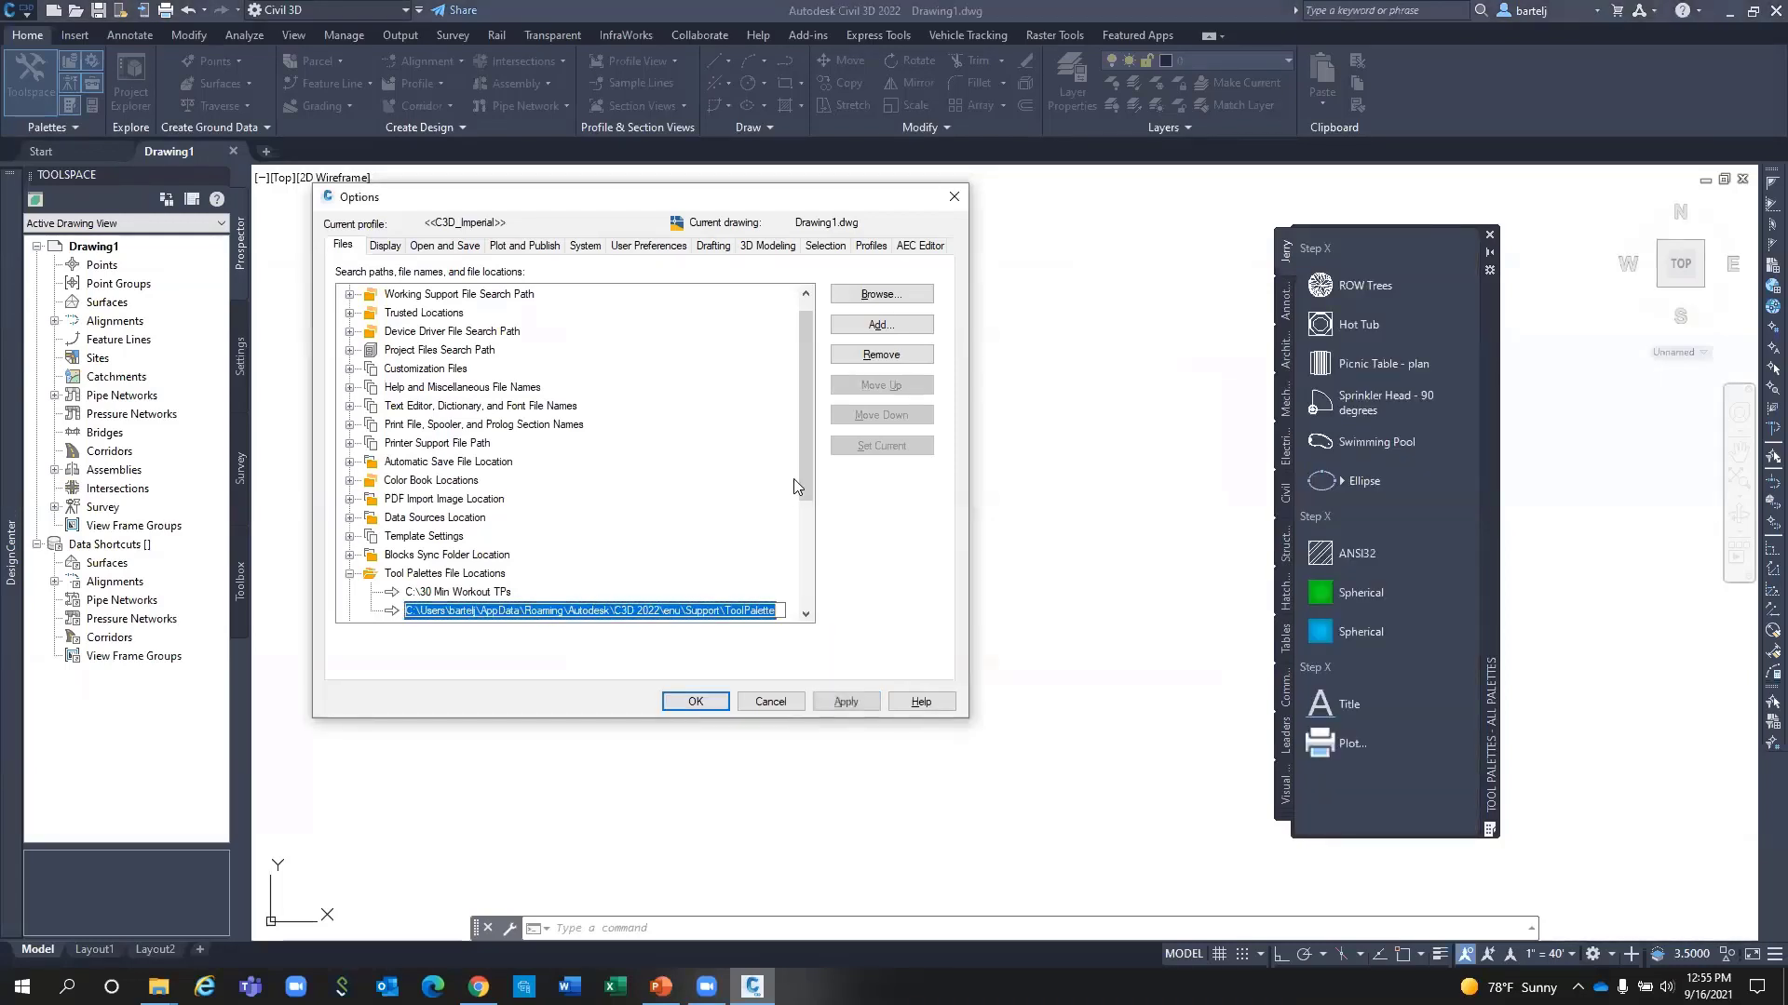
{"action": "left_click", "coordinate": [576, 594]}
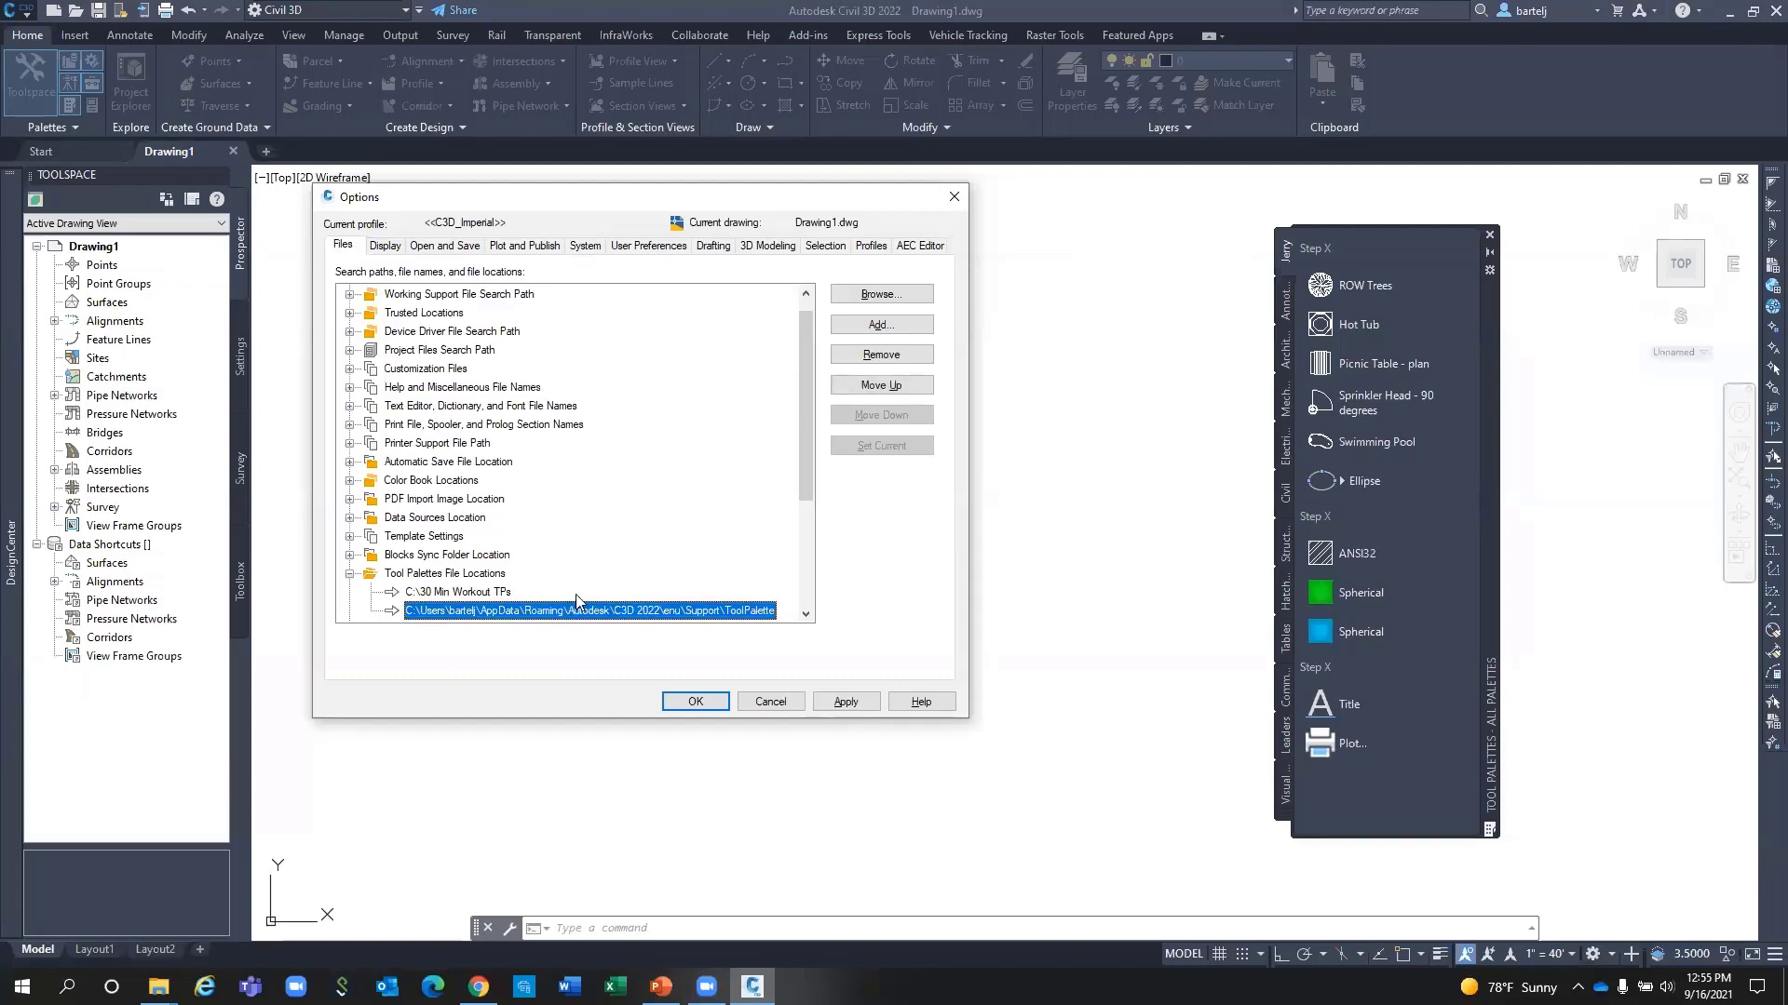
{"action": "left_click", "coordinate": [845, 386]}
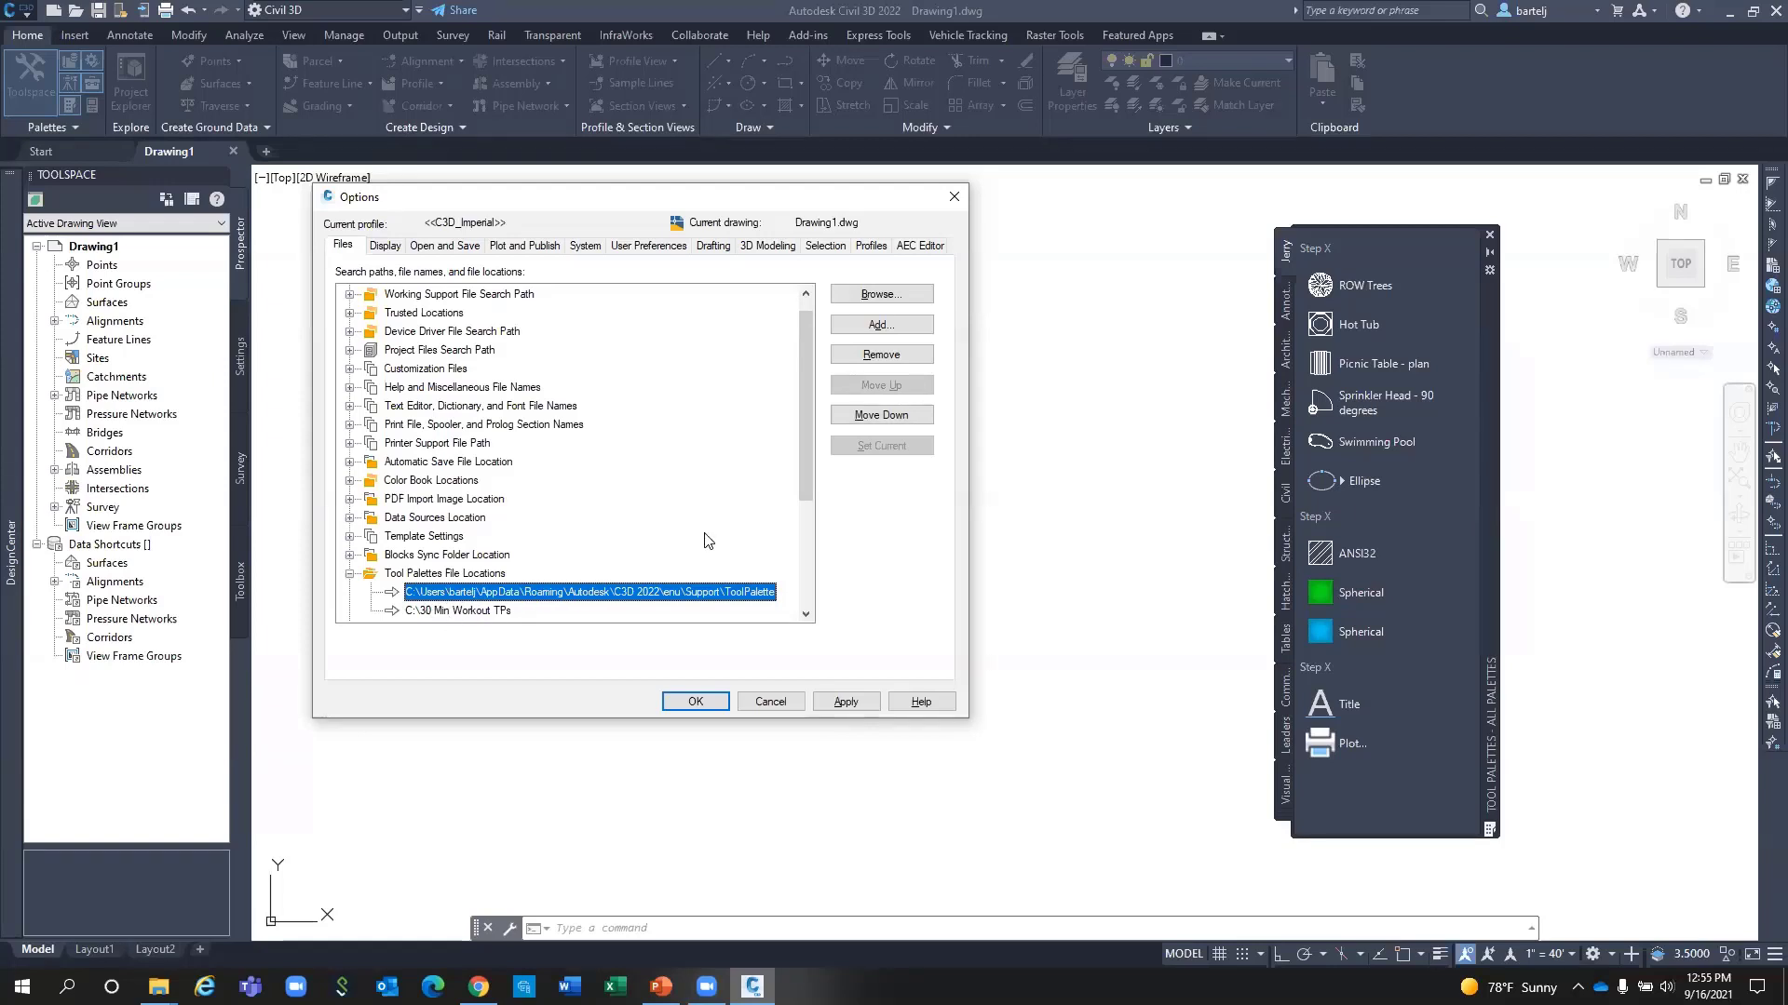
{"action": "left_click", "coordinate": [713, 700]}
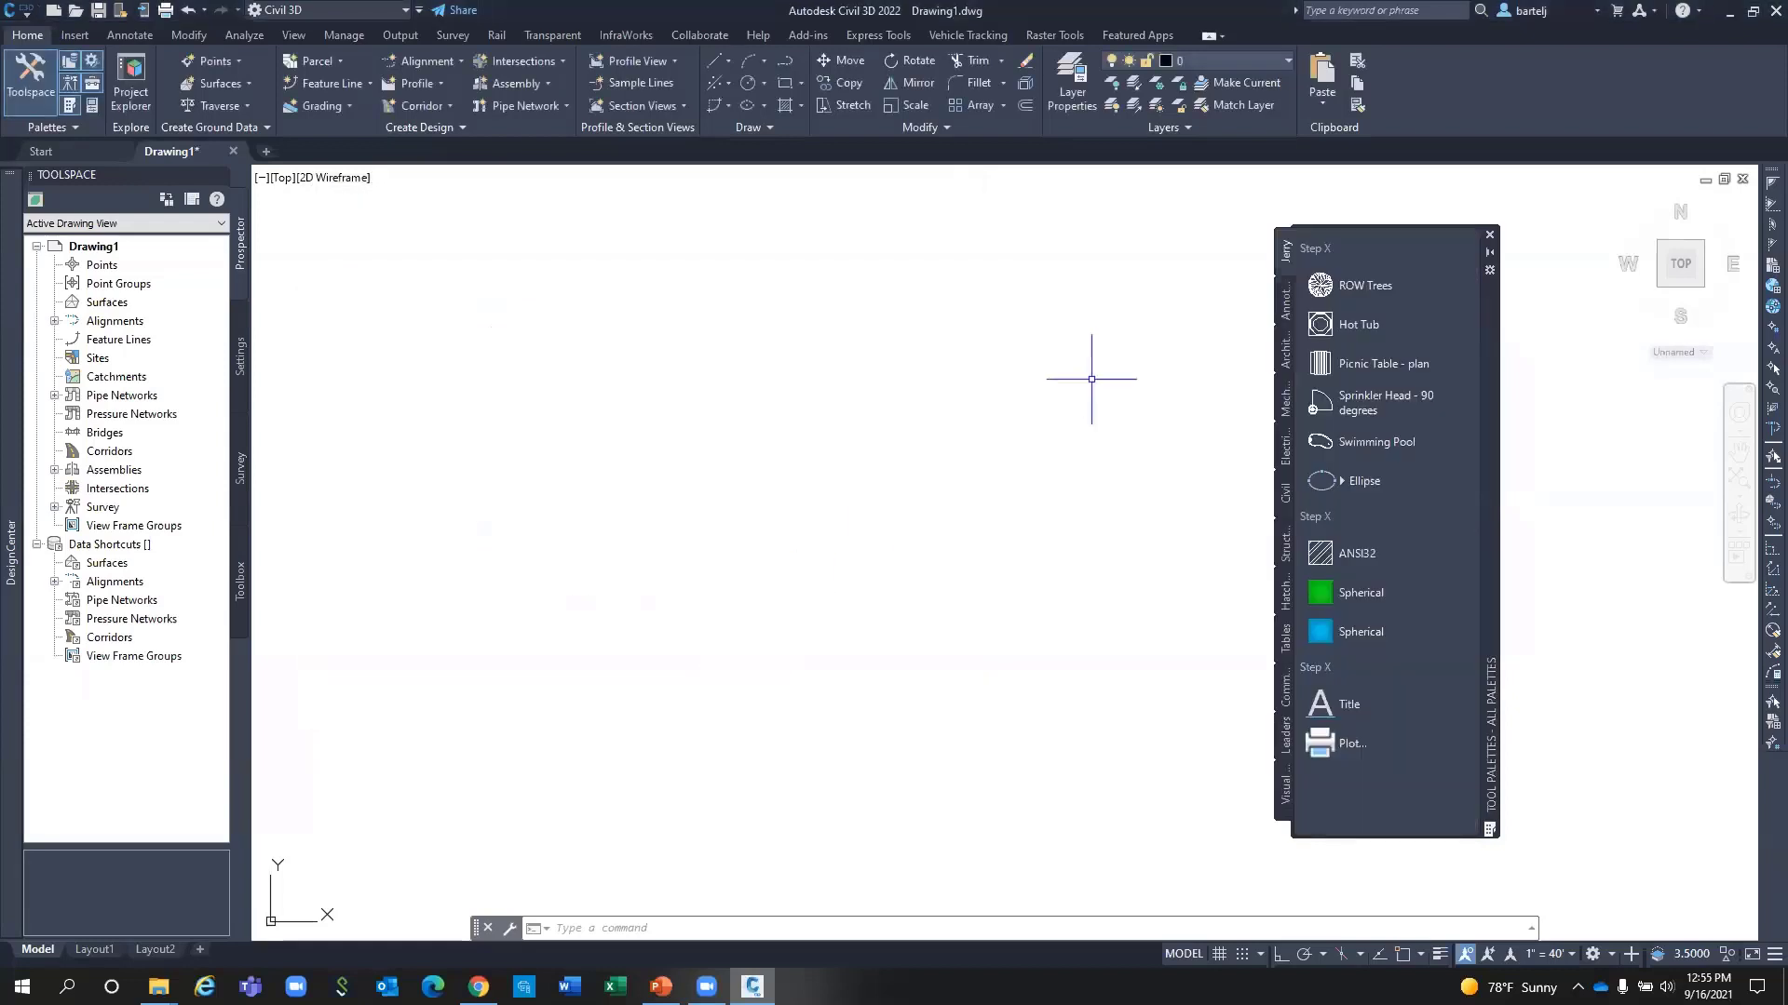
Through Customize Palettes, delete all the palette groups, from Civil Imperial Subassemblies to Visual Styles.
{"action": "right_click", "coordinate": [1493, 419]}
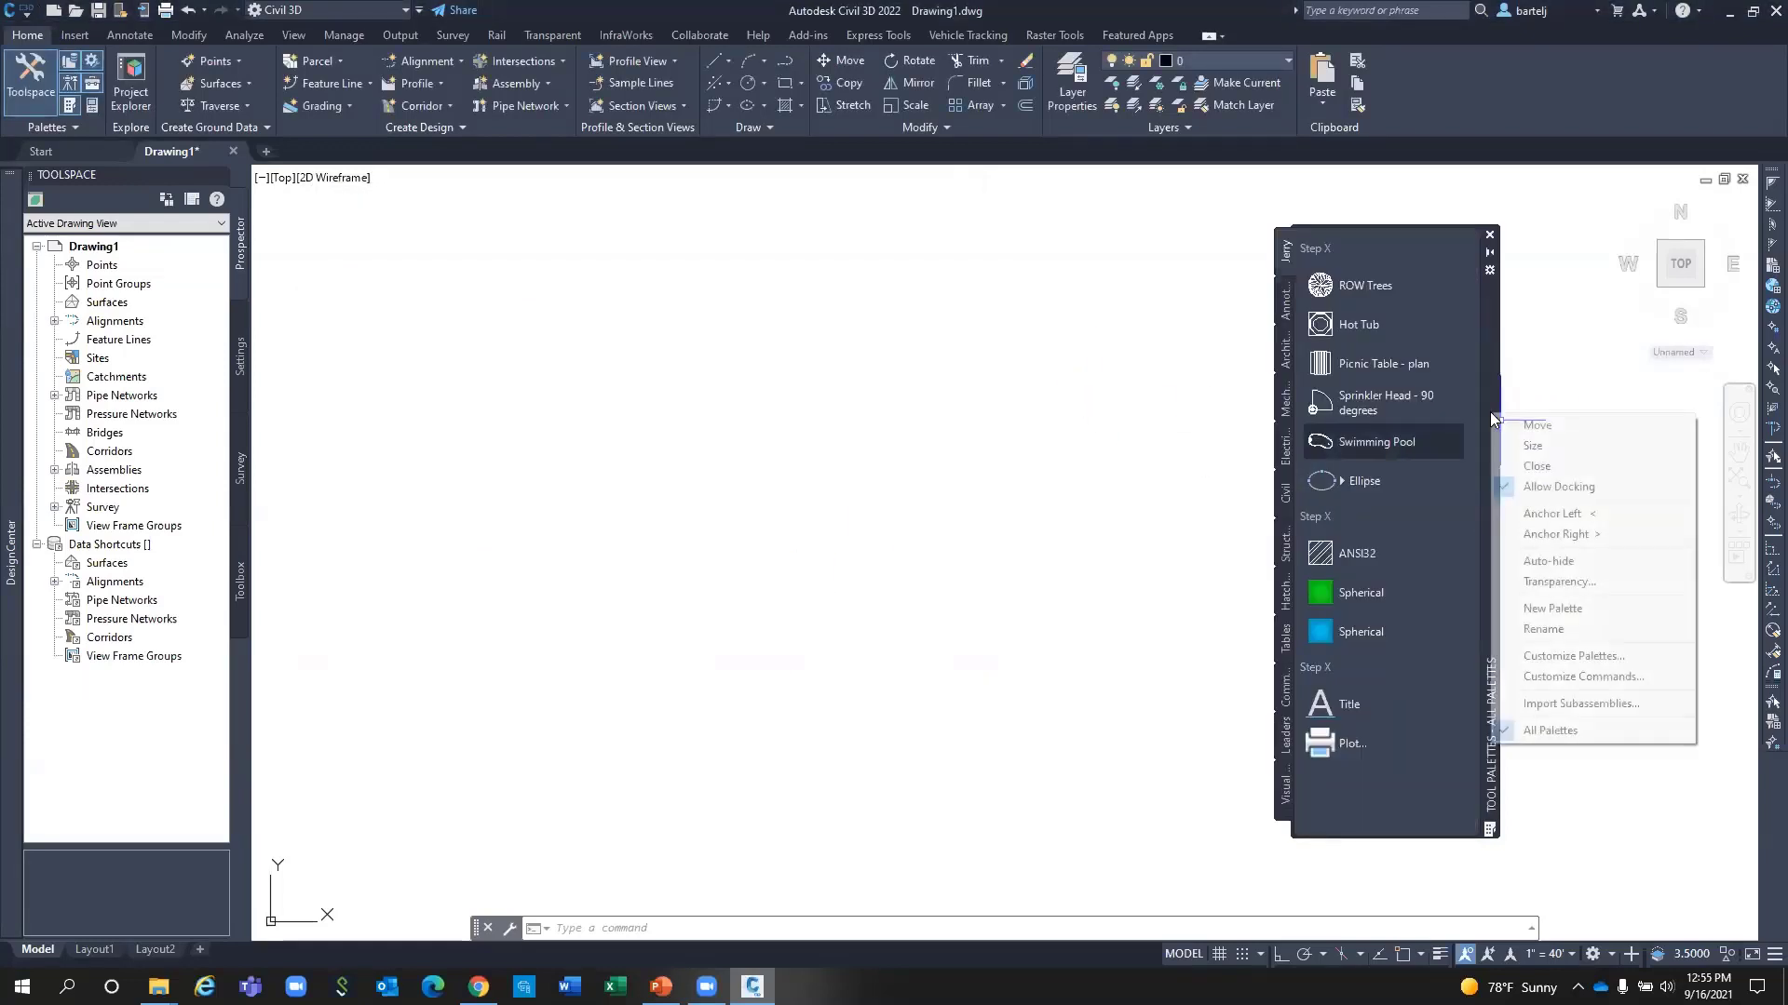
{"action": "left_click", "coordinate": [1538, 658]}
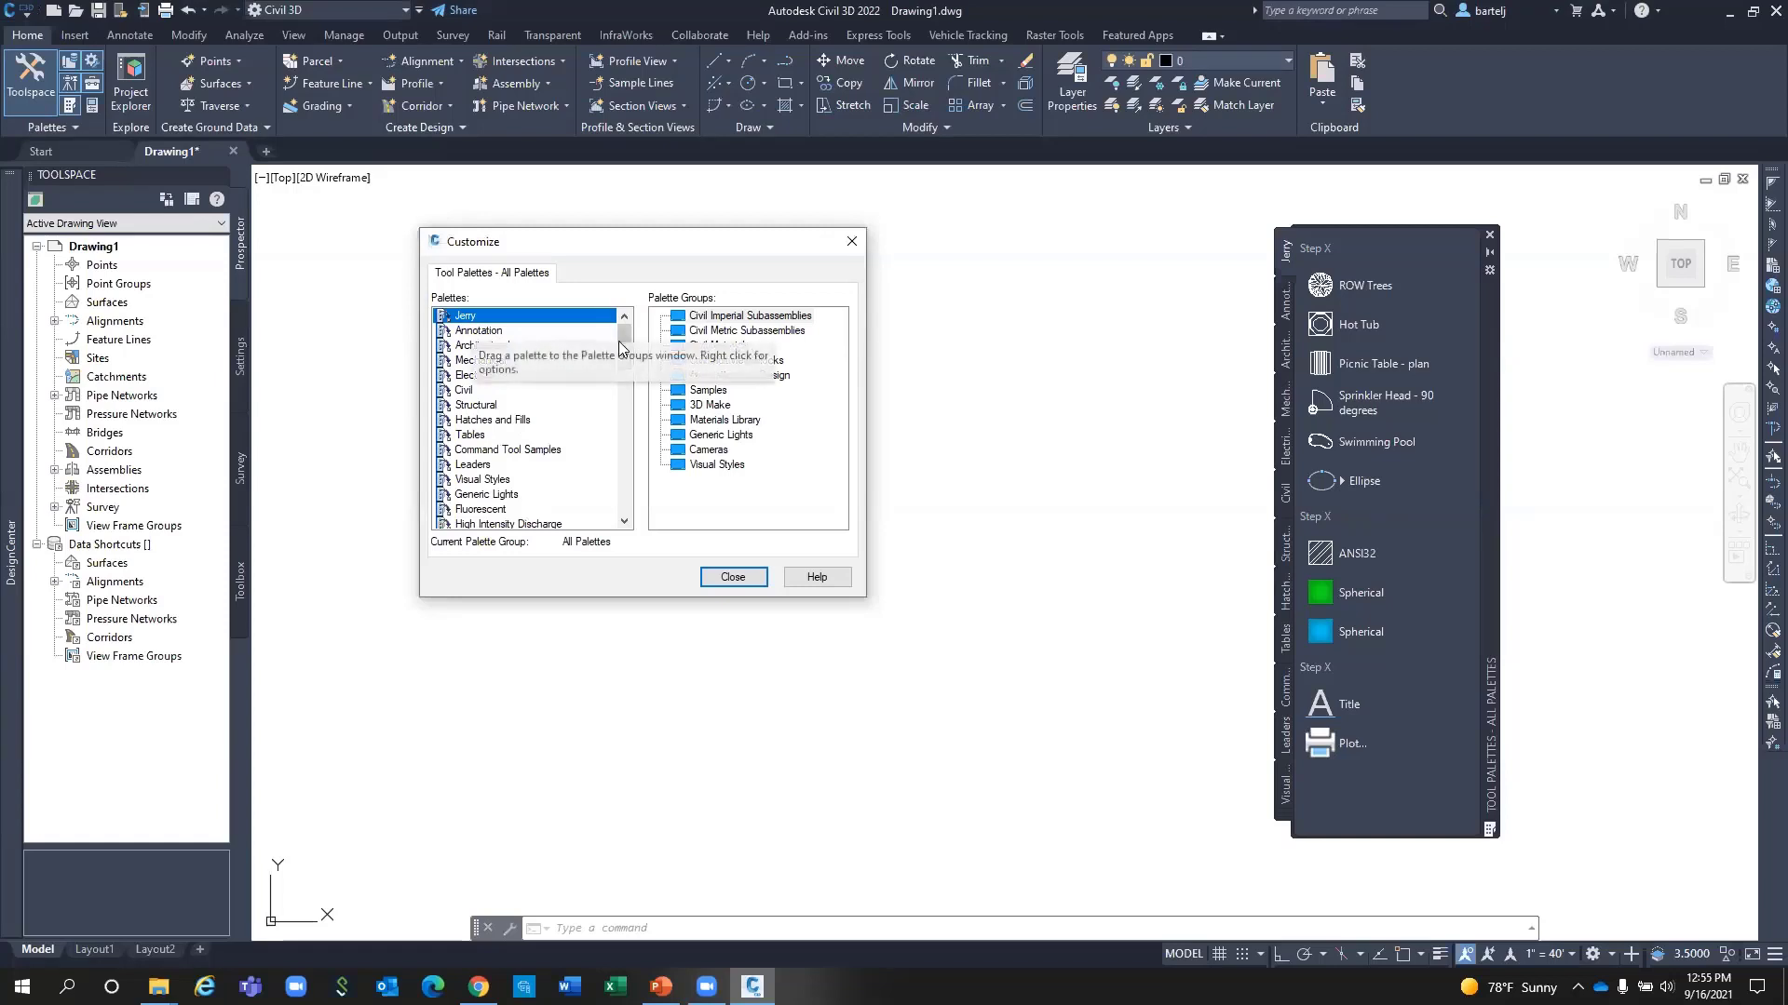
{"action": "left_click_drag", "start_coordinate": [622, 337], "coordinate": [711, 463]}
{"action": "left_click", "coordinate": [718, 330]}
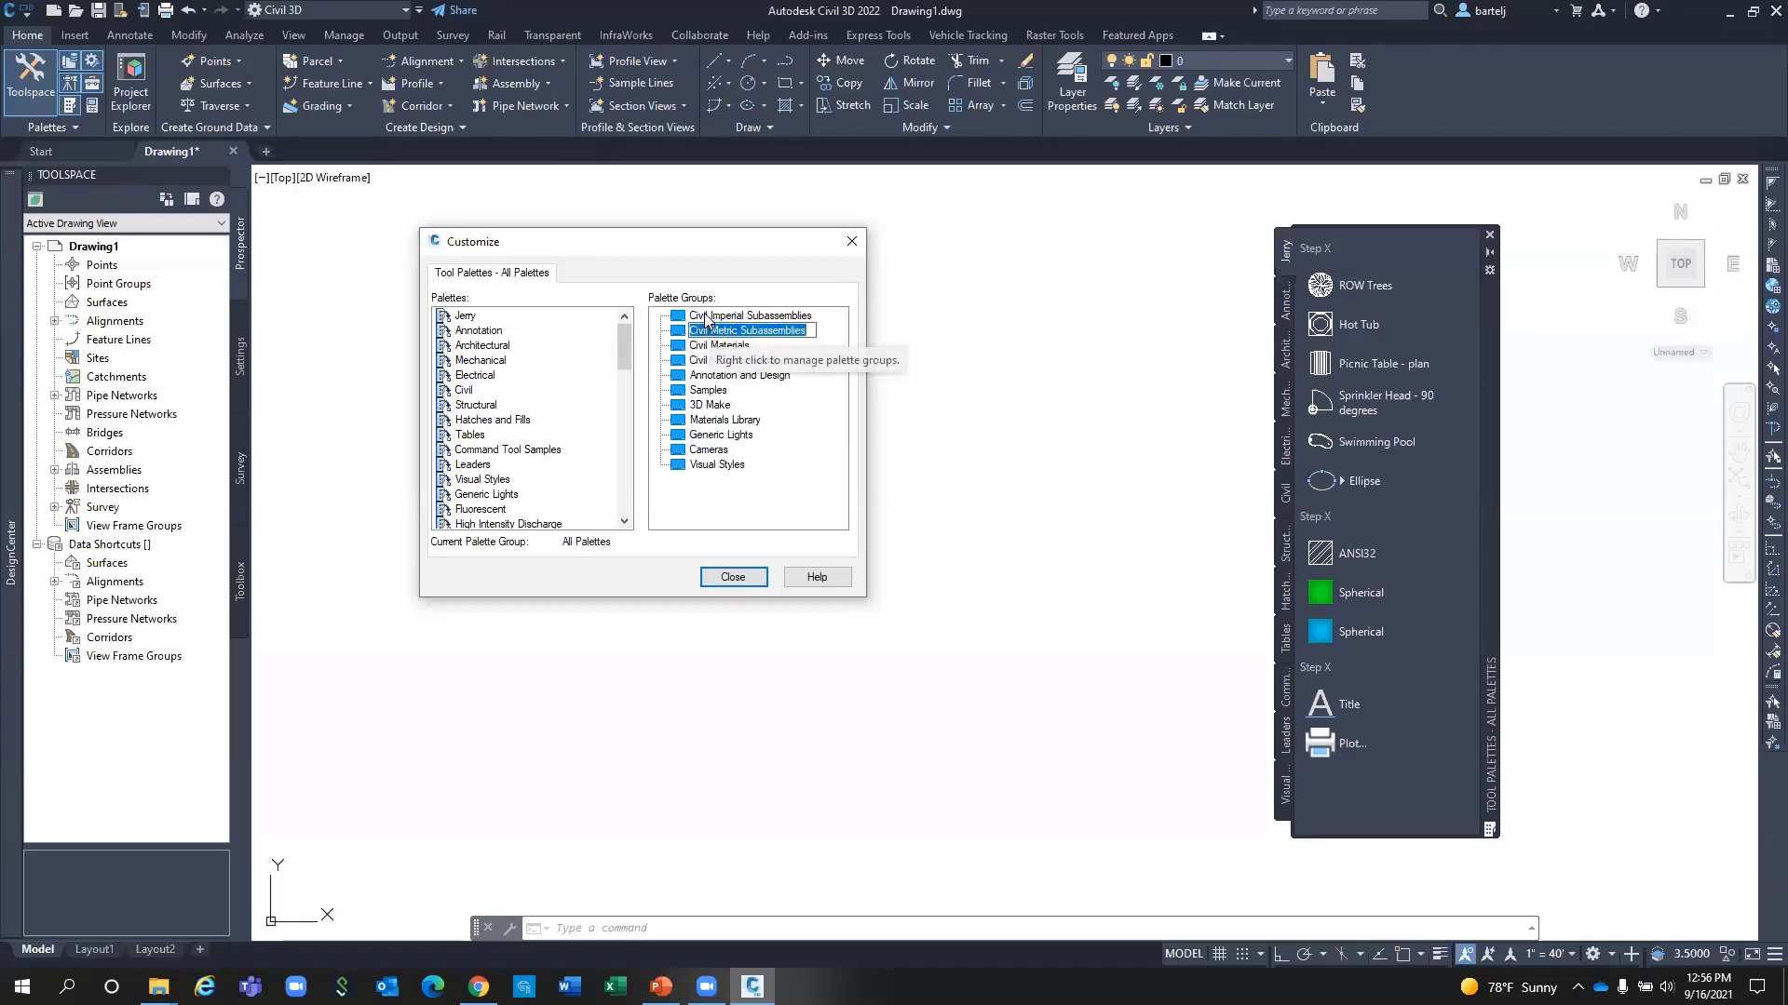
{"action": "left_click", "coordinate": [706, 316]}
{"action": "key", "text": "Delete"}
{"action": "key", "text": "Delete"}
{"action": "key", "text": "Delete"}
{"action": "key", "text": "Delete"}
{"action": "key", "text": "Delete"}
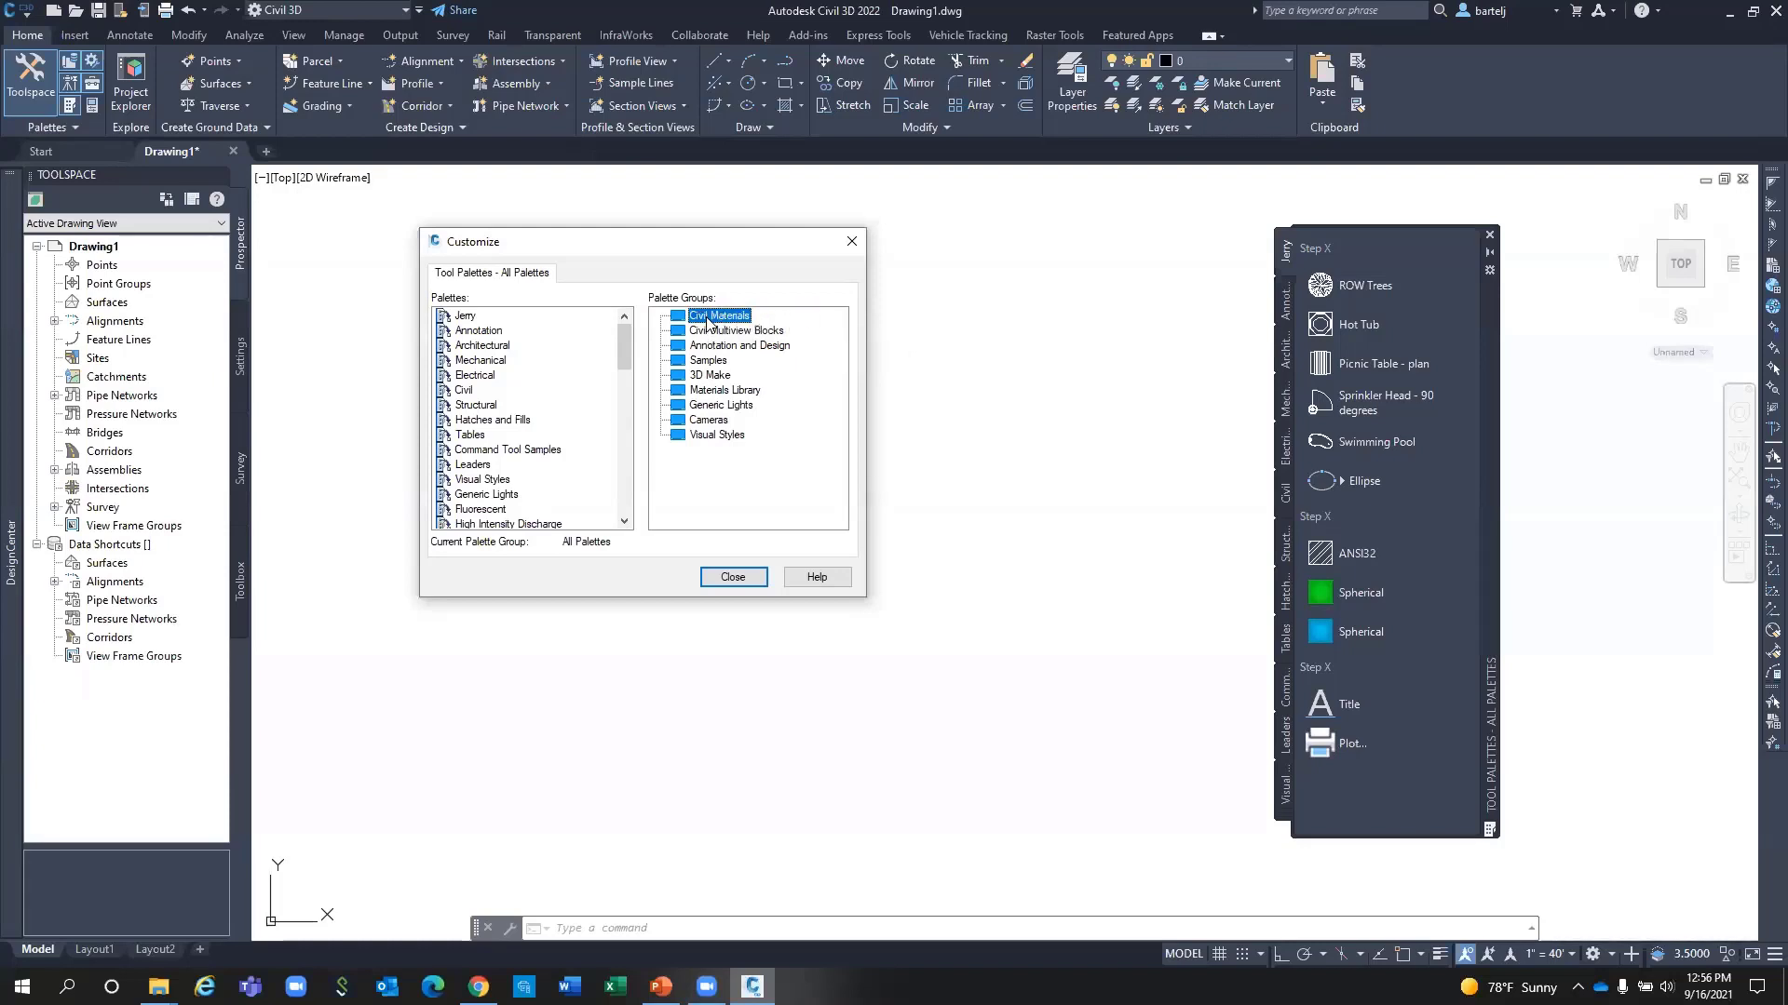
{"action": "key", "text": "Delete"}
{"action": "key", "text": "Delete"}
{"action": "key", "text": "Delete"}
{"action": "key", "text": "Delete"}
{"action": "key", "text": "Delete"}
{"action": "key", "text": "Delete"}
Import the saved palette groups file from the desktop folder _InCaseofEmergency\Civil3D Palette Groups into the empty Palette Groups list.
{"action": "right_click", "coordinate": [713, 341]}
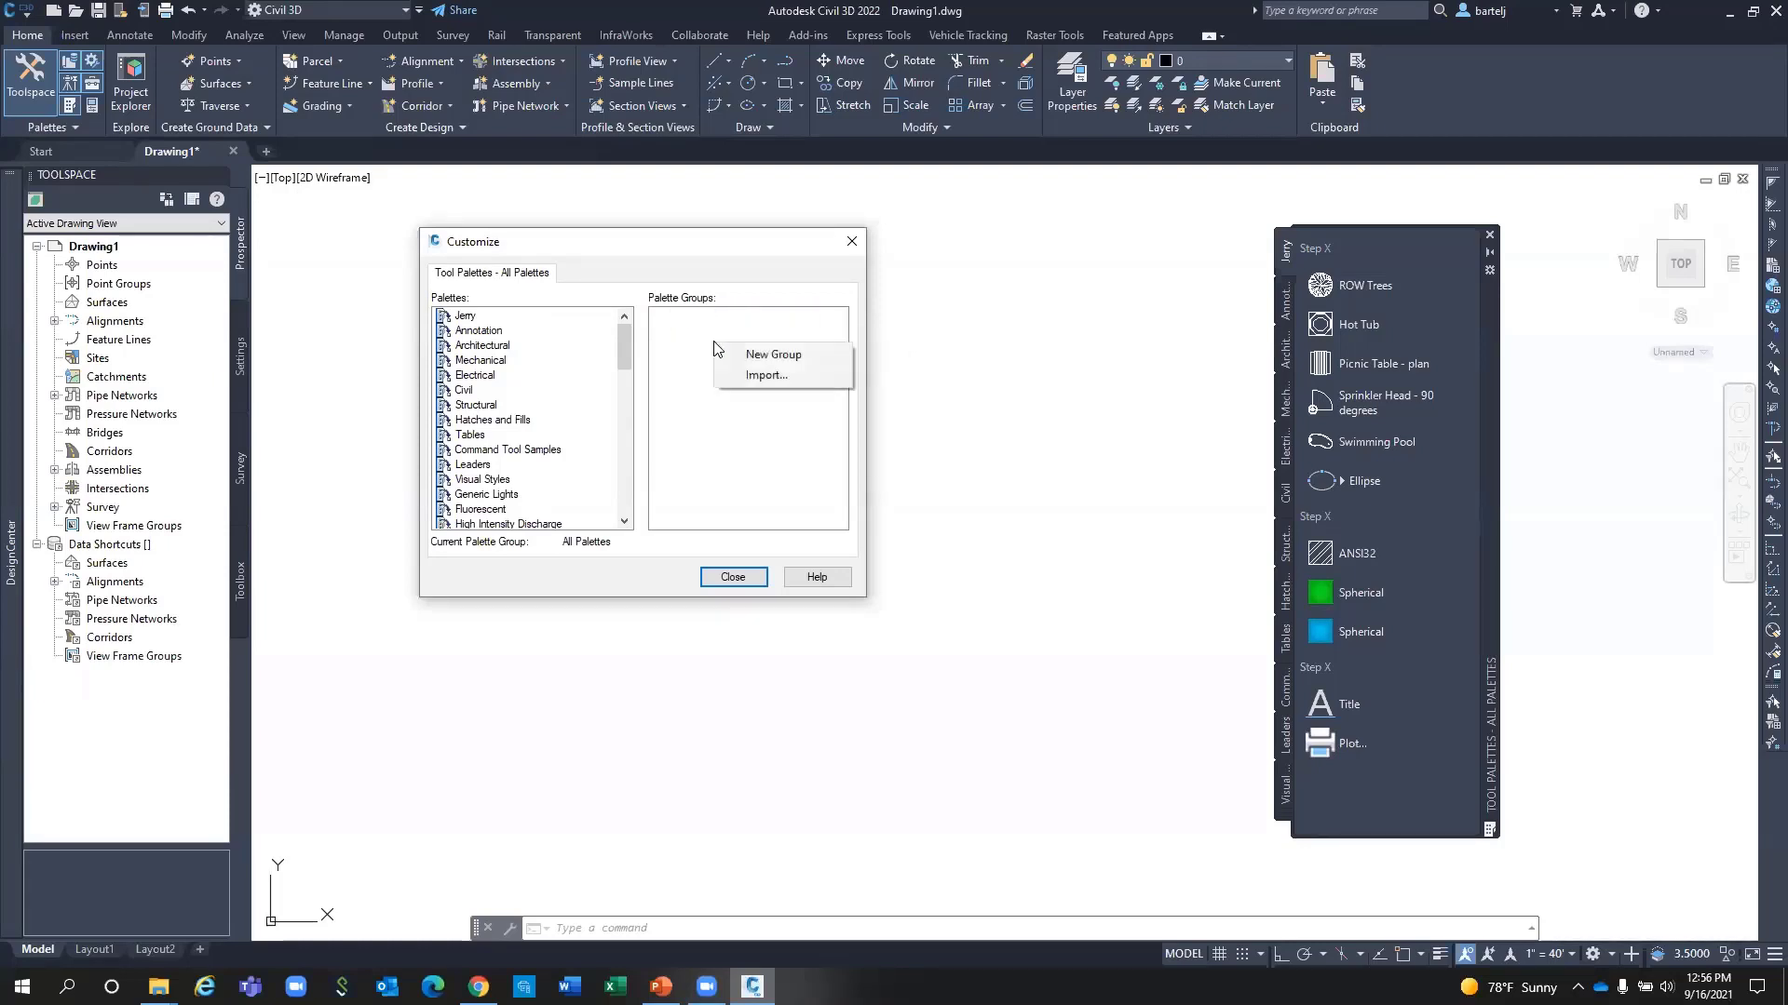
{"action": "left_click", "coordinate": [761, 375]}
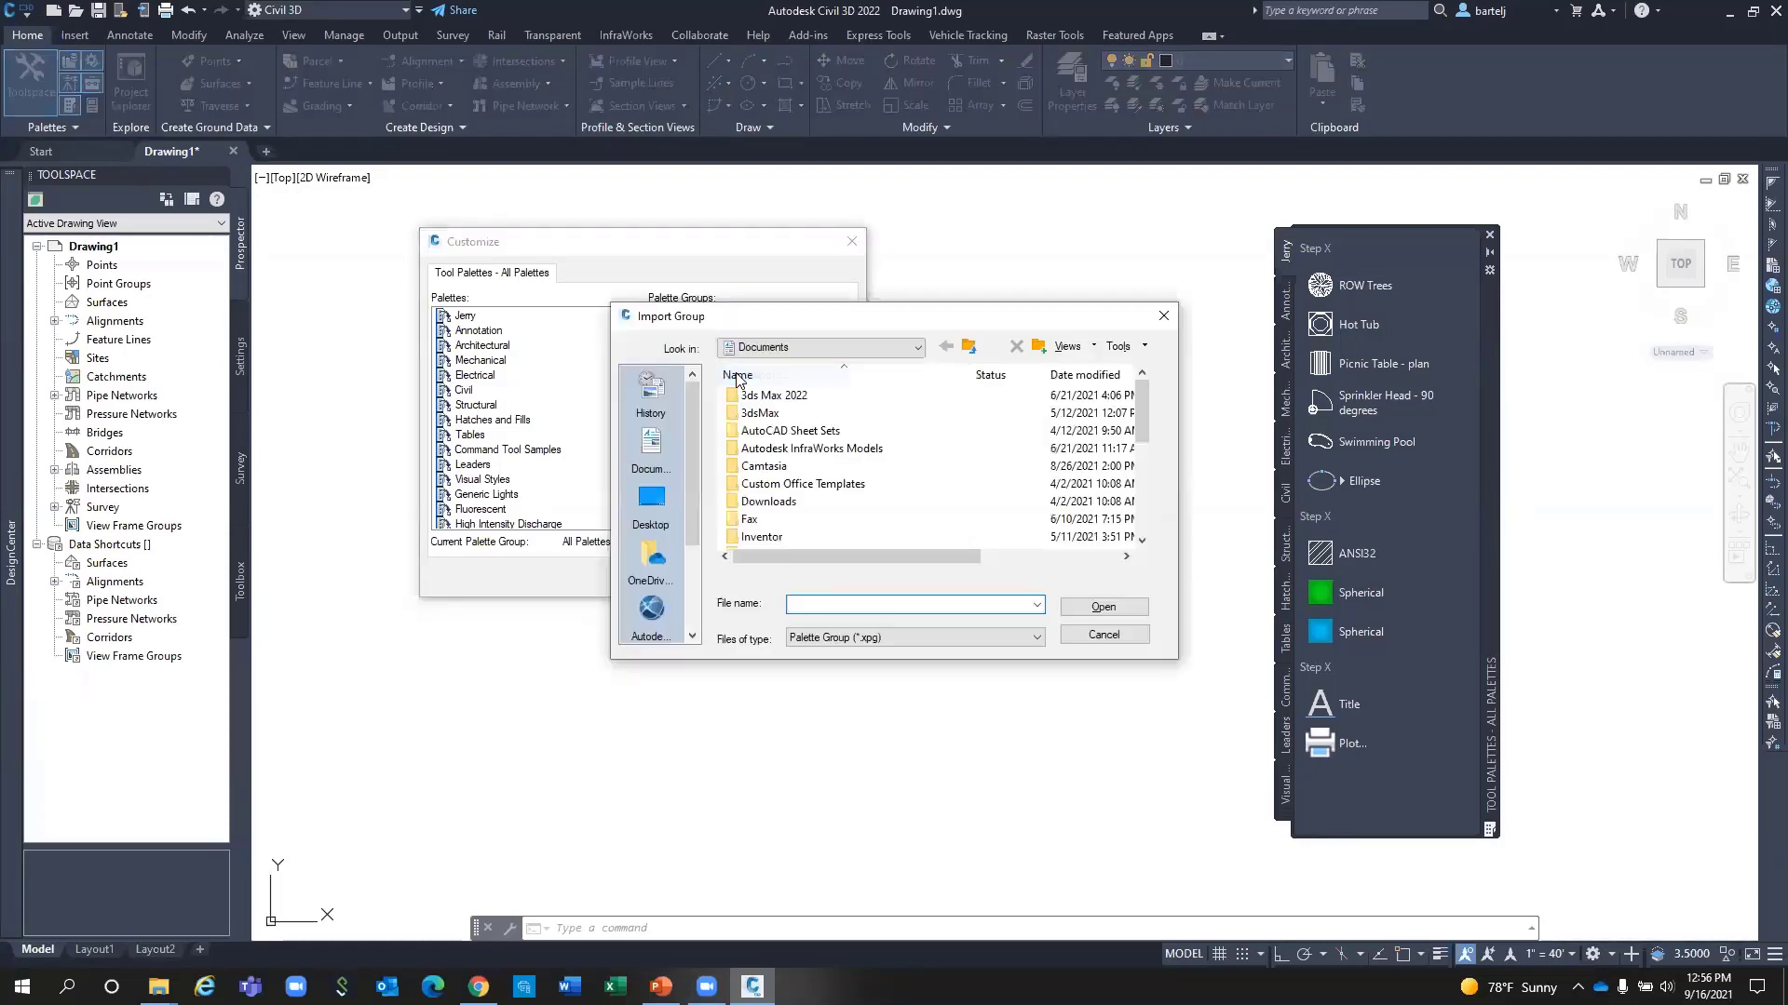
{"action": "left_click", "coordinate": [653, 507]}
{"action": "double_click", "coordinate": [773, 489]}
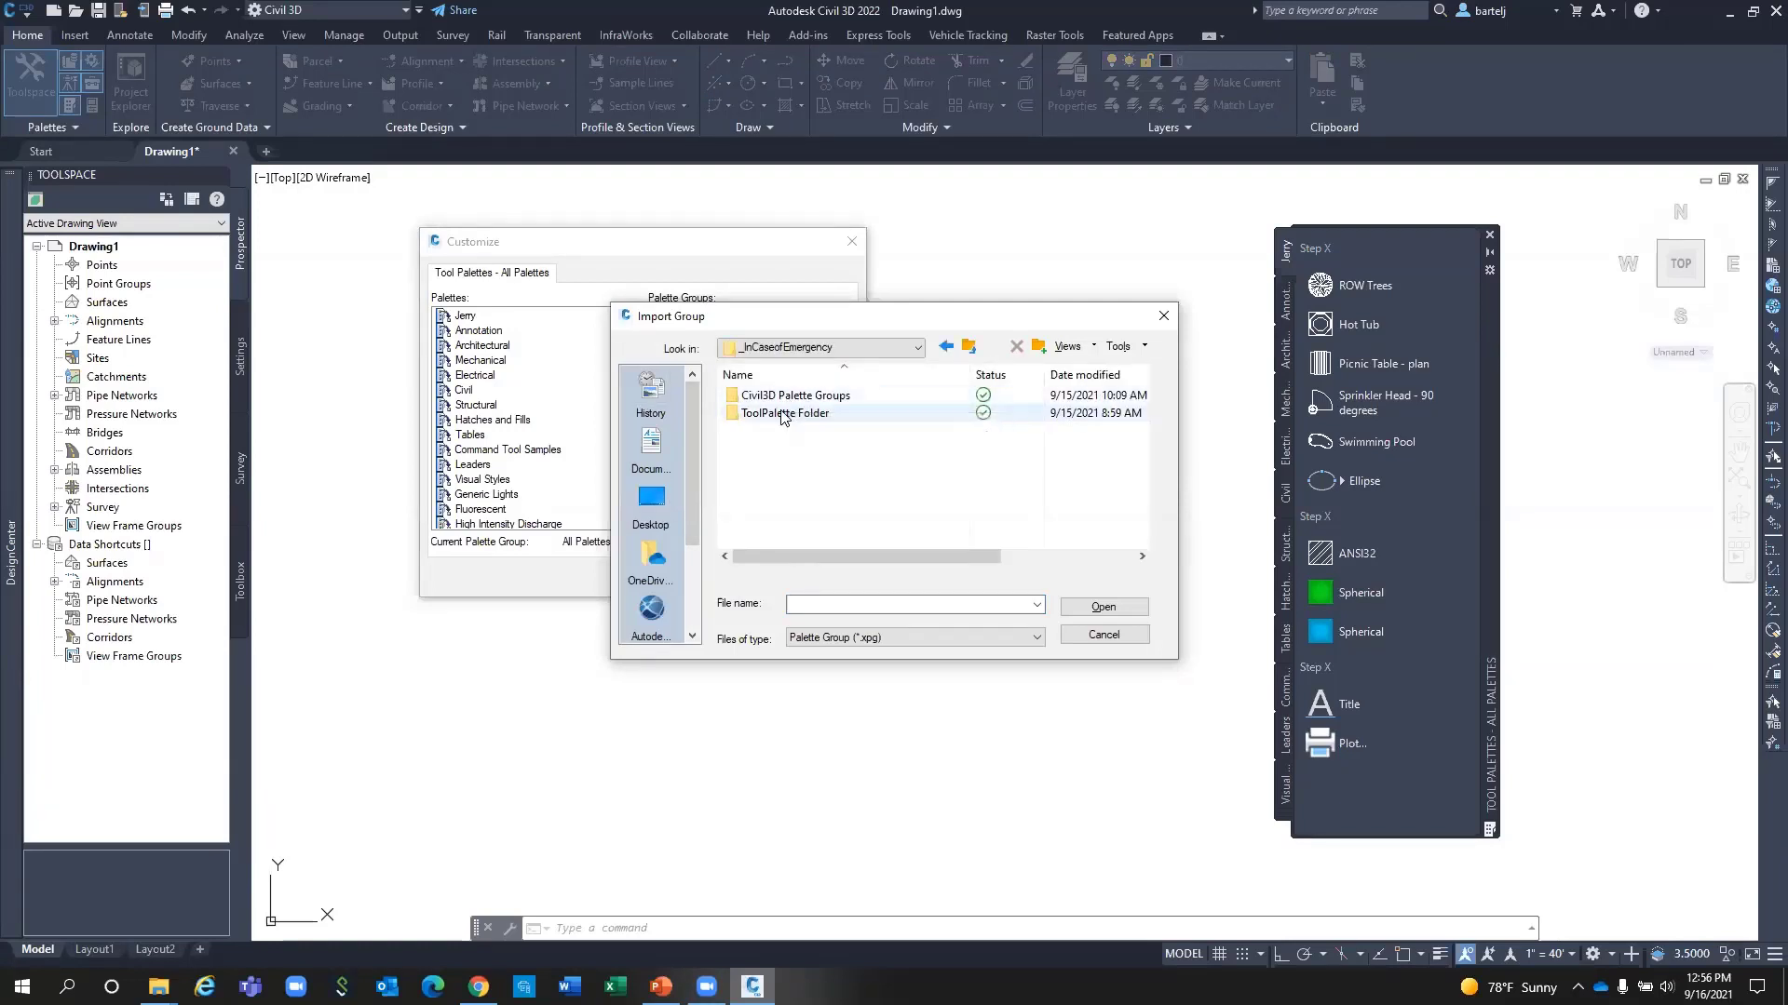
{"action": "double_click", "coordinate": [784, 396]}
{"action": "left_click", "coordinate": [787, 399]}
{"action": "left_click", "coordinate": [1113, 606]}
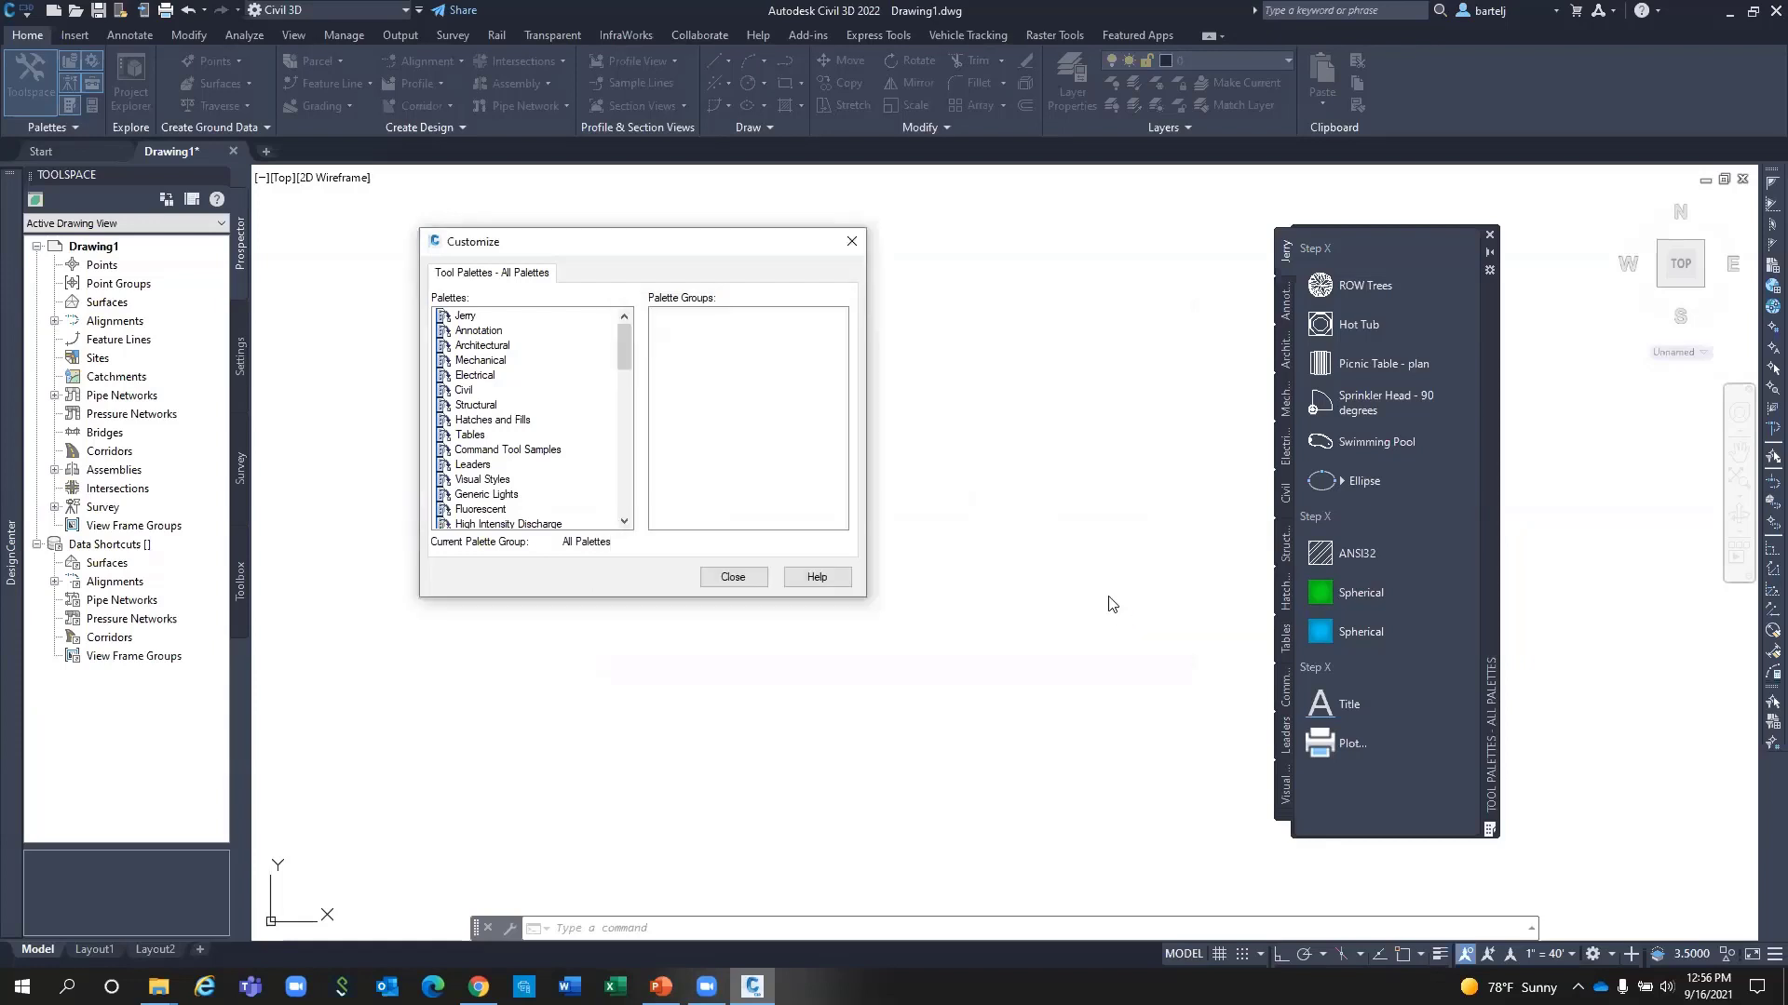
{"action": "right_click", "coordinate": [676, 524]}
{"action": "left_click_drag", "start_coordinate": [838, 482], "coordinate": [864, 326]}
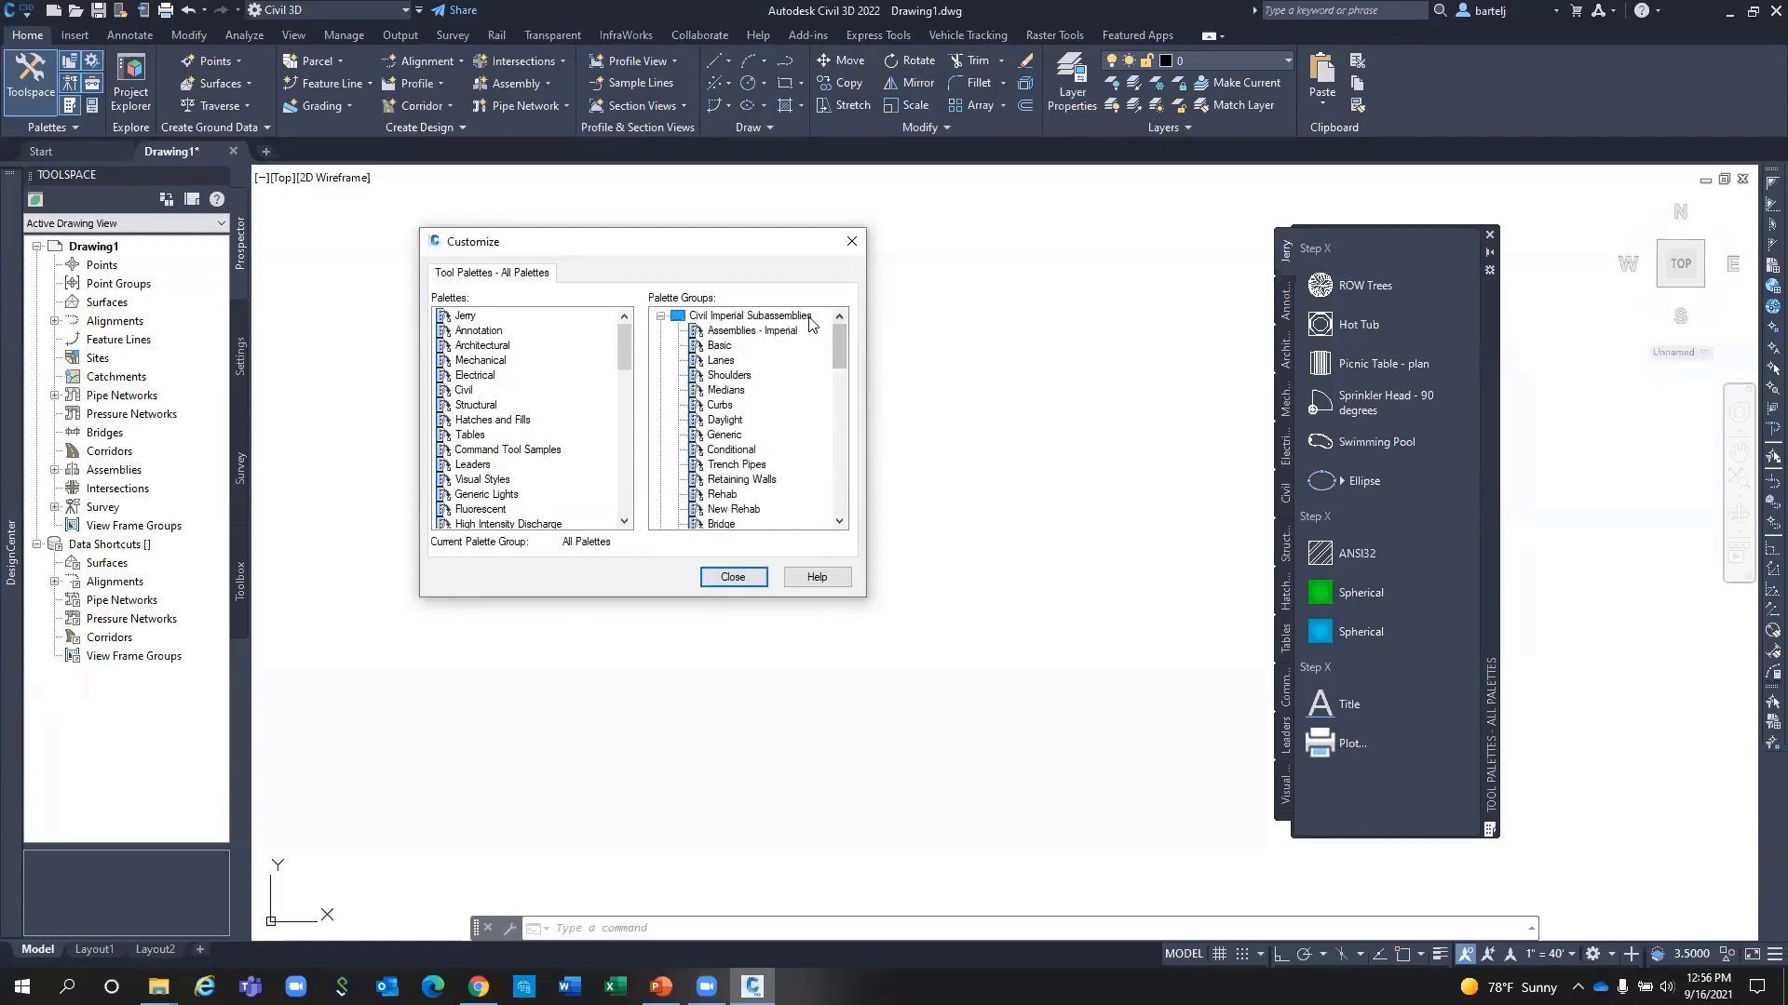
Set the restored Civil Imperial Subassemblies group as the current palette group.
{"action": "left_click", "coordinate": [789, 316]}
{"action": "right_click", "coordinate": [762, 316]}
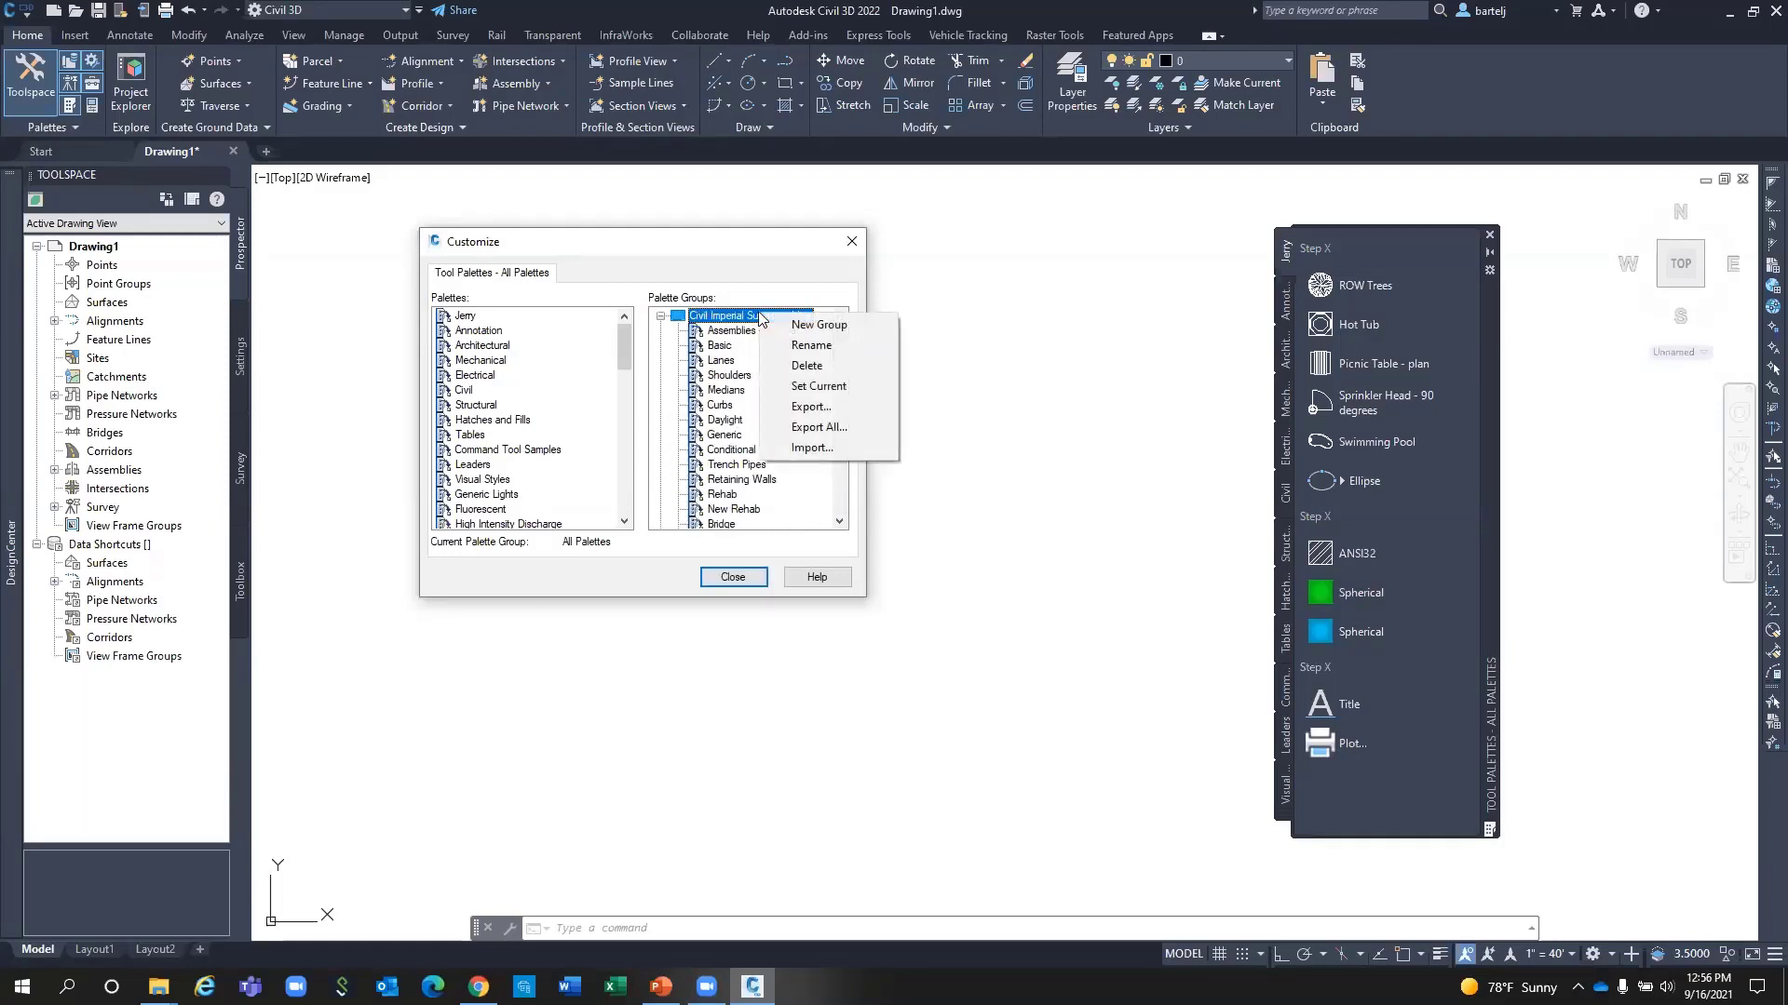
{"action": "left_click", "coordinate": [803, 386]}
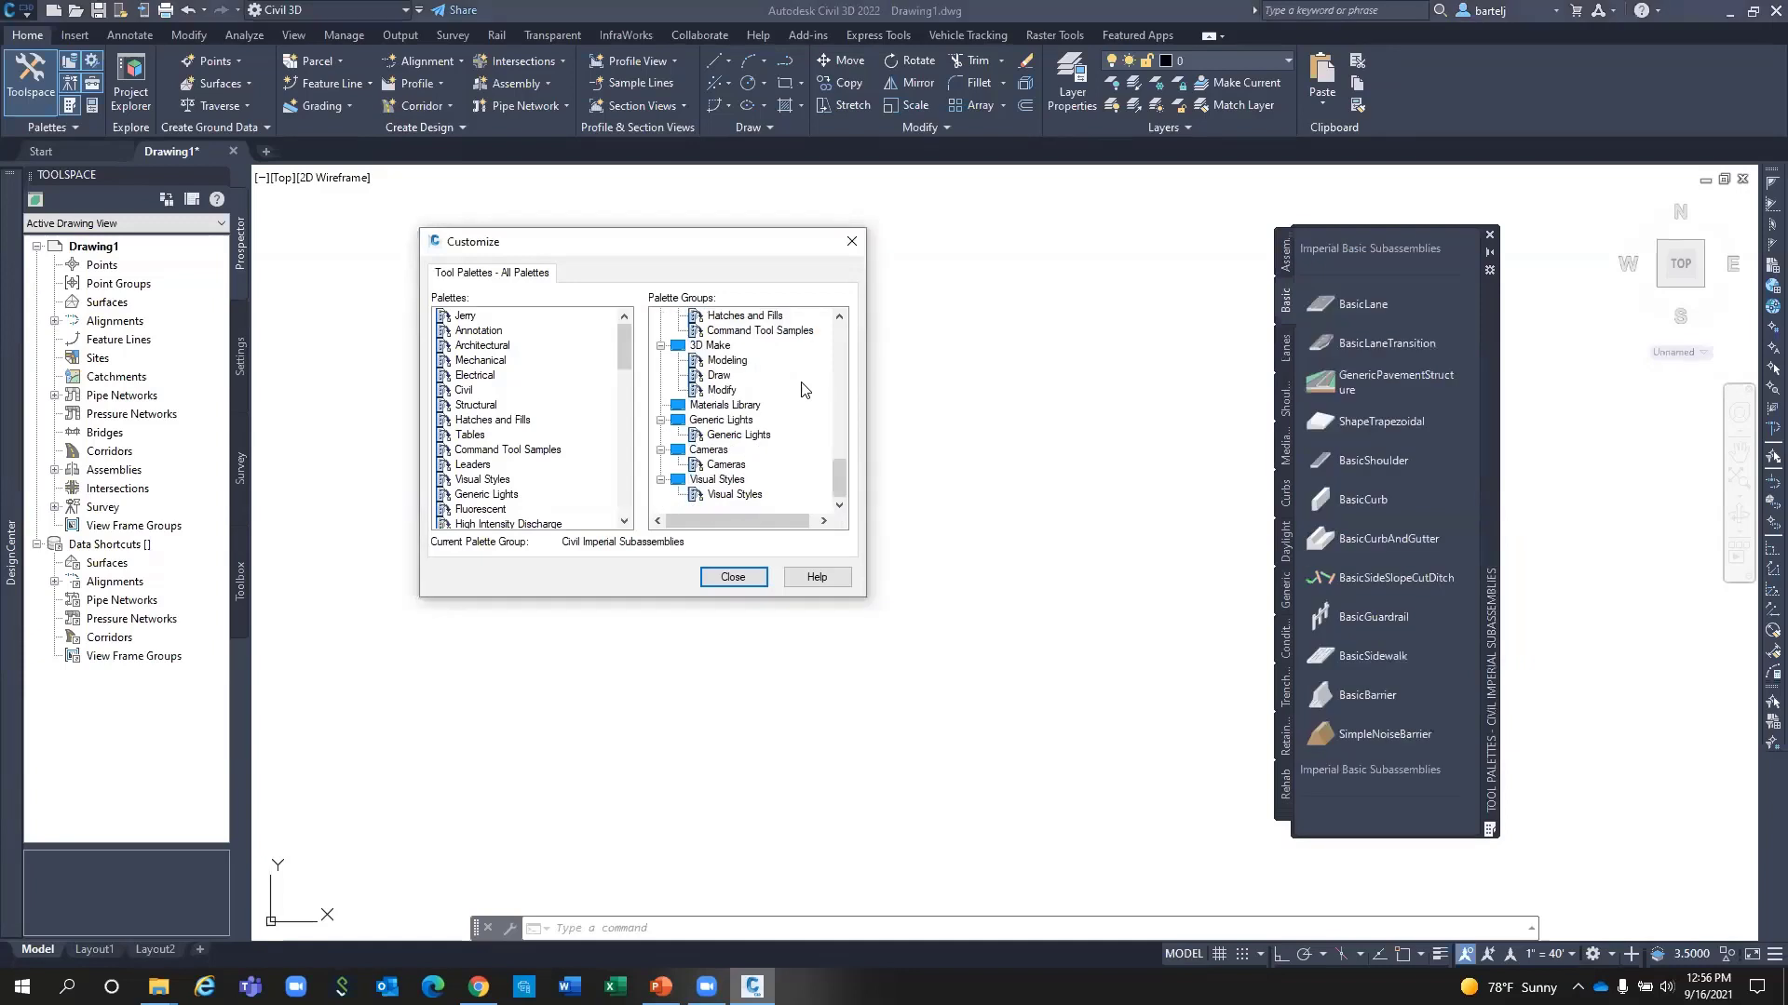
Create a palette group named Shared Content Locked, add the first listed custom palette to it and close the customization.
{"action": "right_click", "coordinate": [712, 504]}
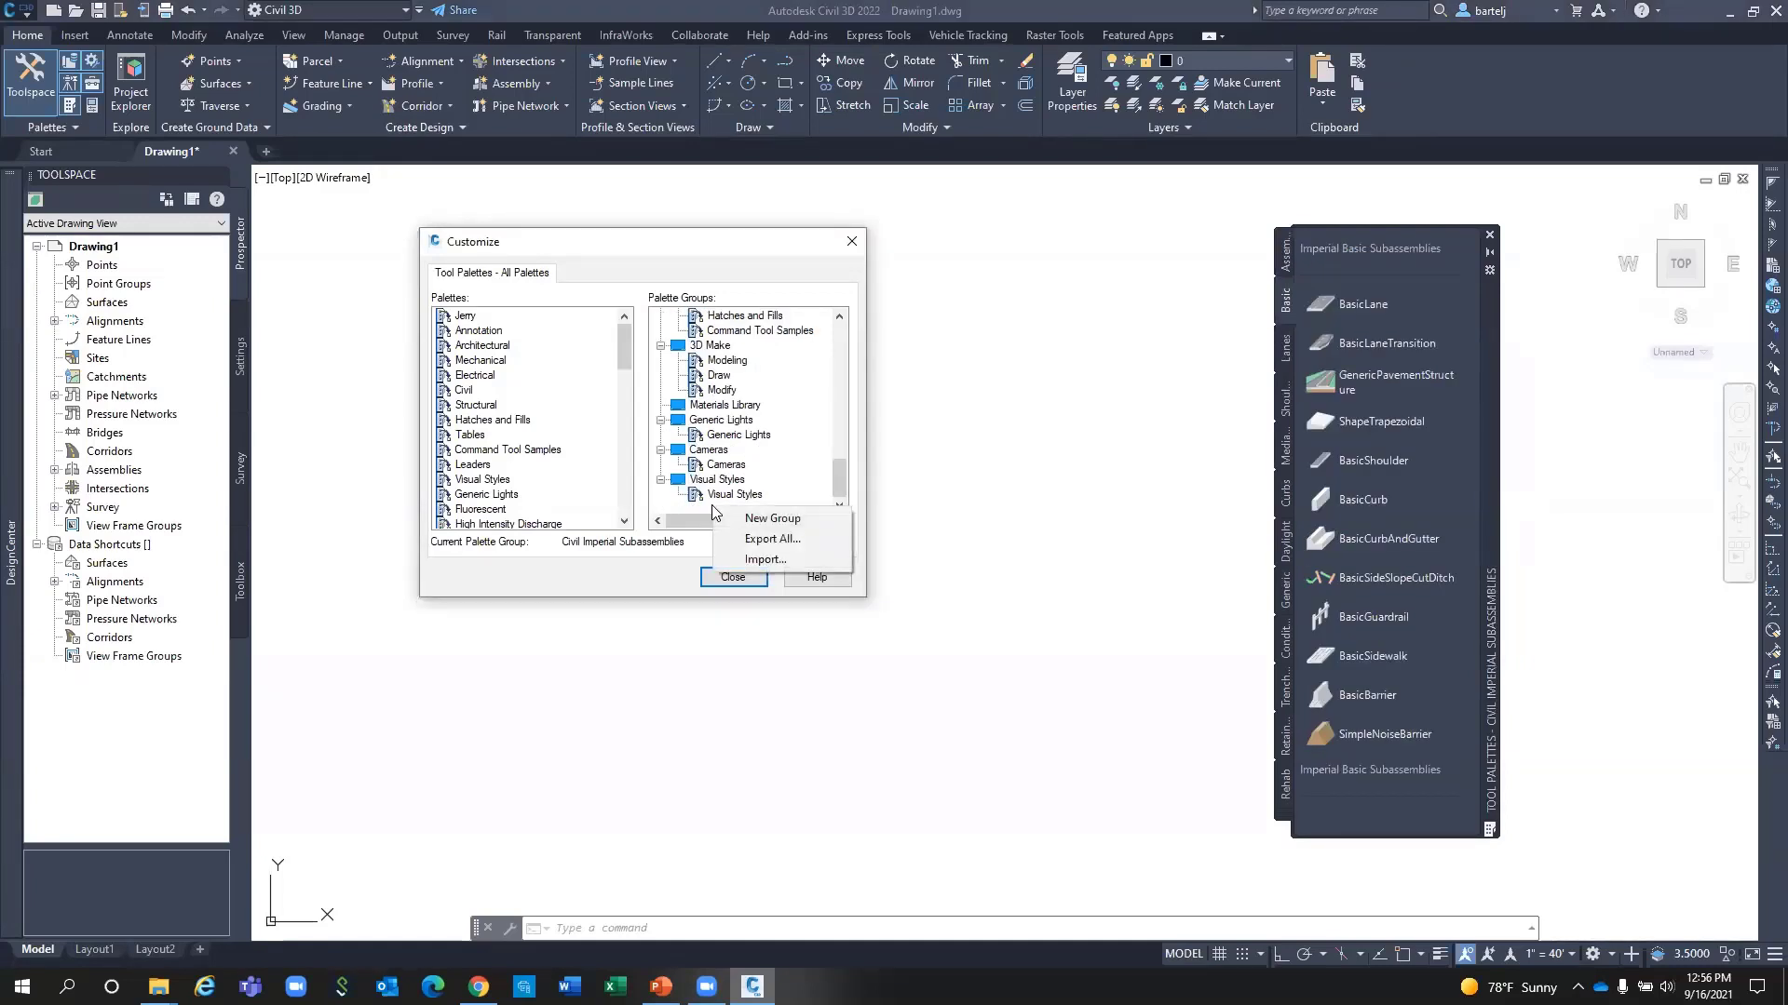
{"action": "left_click", "coordinate": [745, 514]}
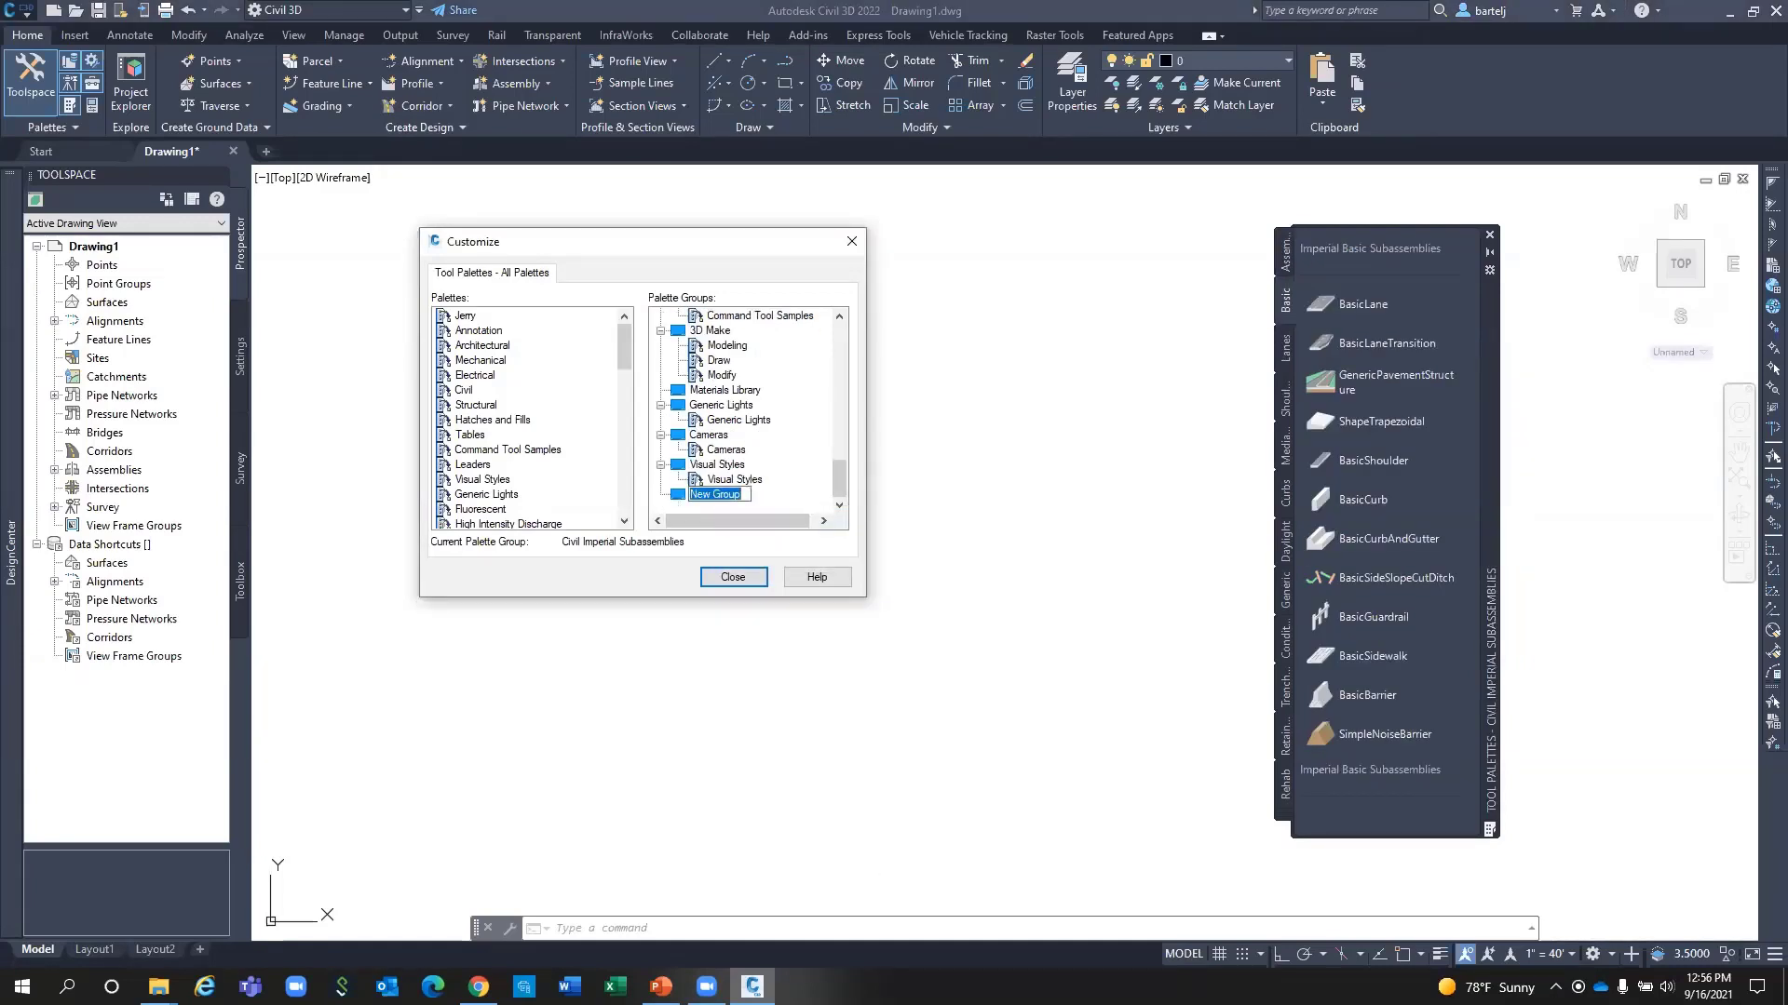
{"action": "type", "text": "Shared Content"}
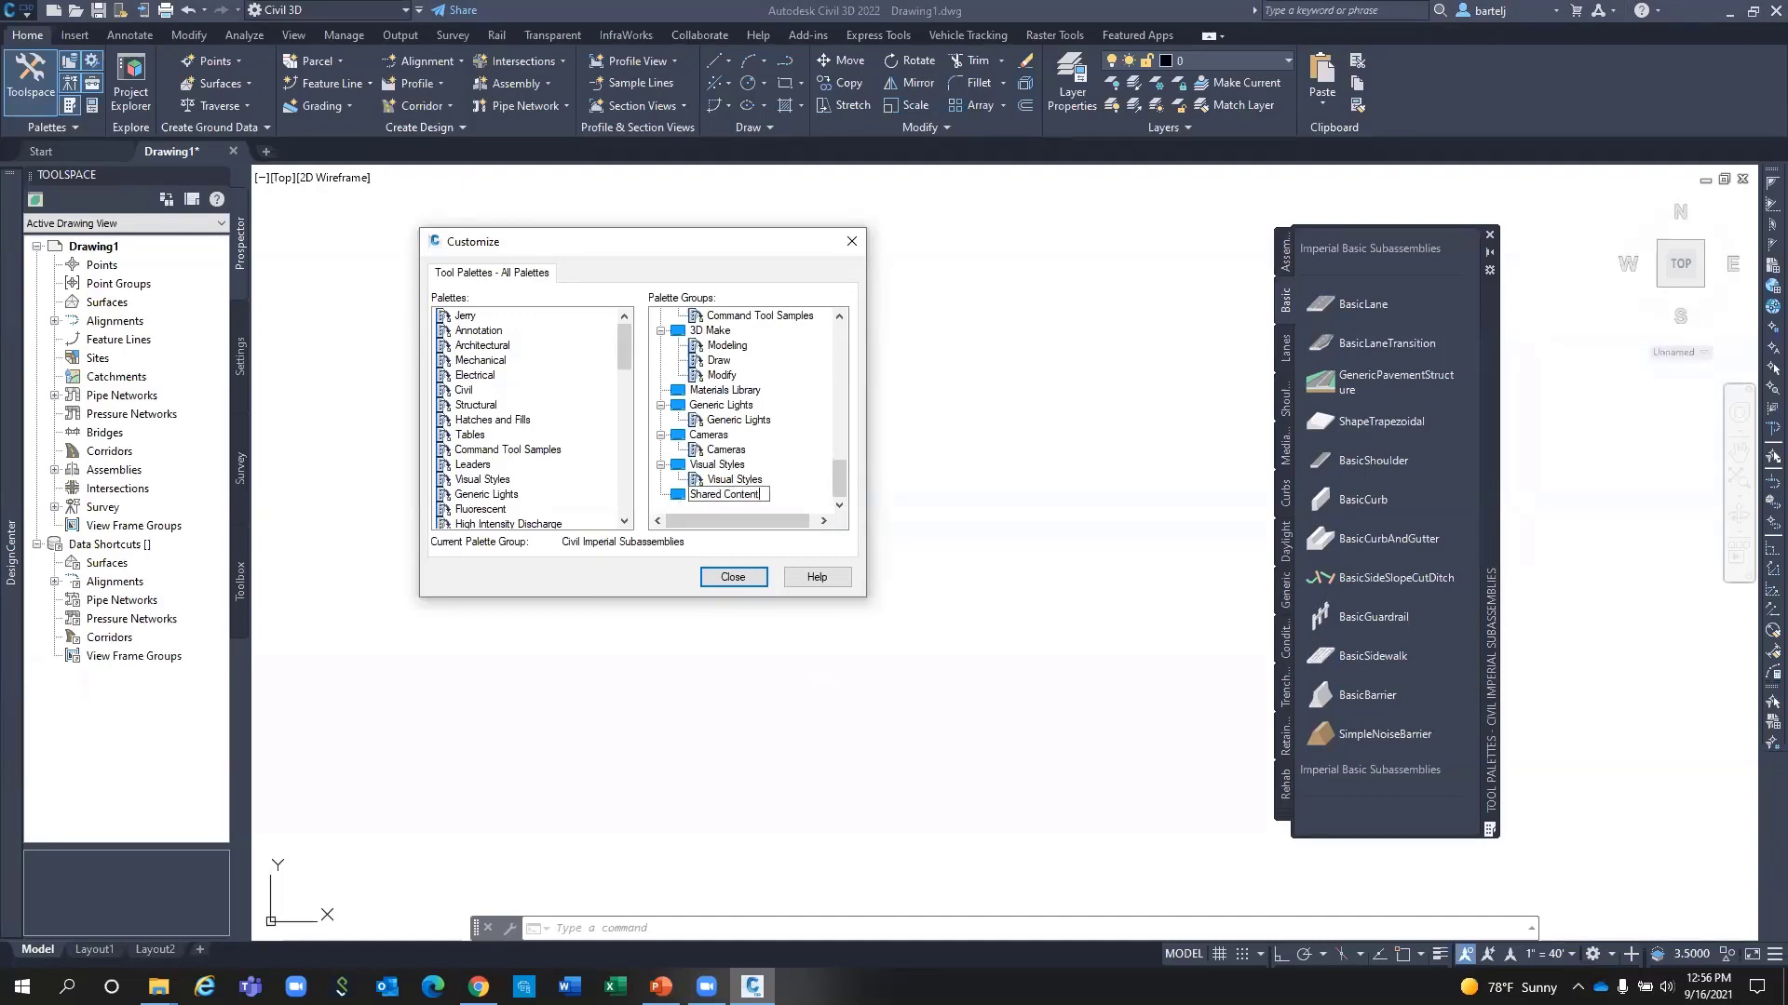
{"action": "type", "text": " Locked"}
{"action": "key", "text": "Return"}
{"action": "mouse_move", "coordinate": [465, 318]}
{"action": "left_mouse_down"}
{"action": "mouse_move", "coordinate": [558, 351]}
{"action": "mouse_move", "coordinate": [731, 480]}
{"action": "mouse_move", "coordinate": [713, 494]}
{"action": "mouse_move", "coordinate": [723, 507]}
{"action": "left_mouse_up"}
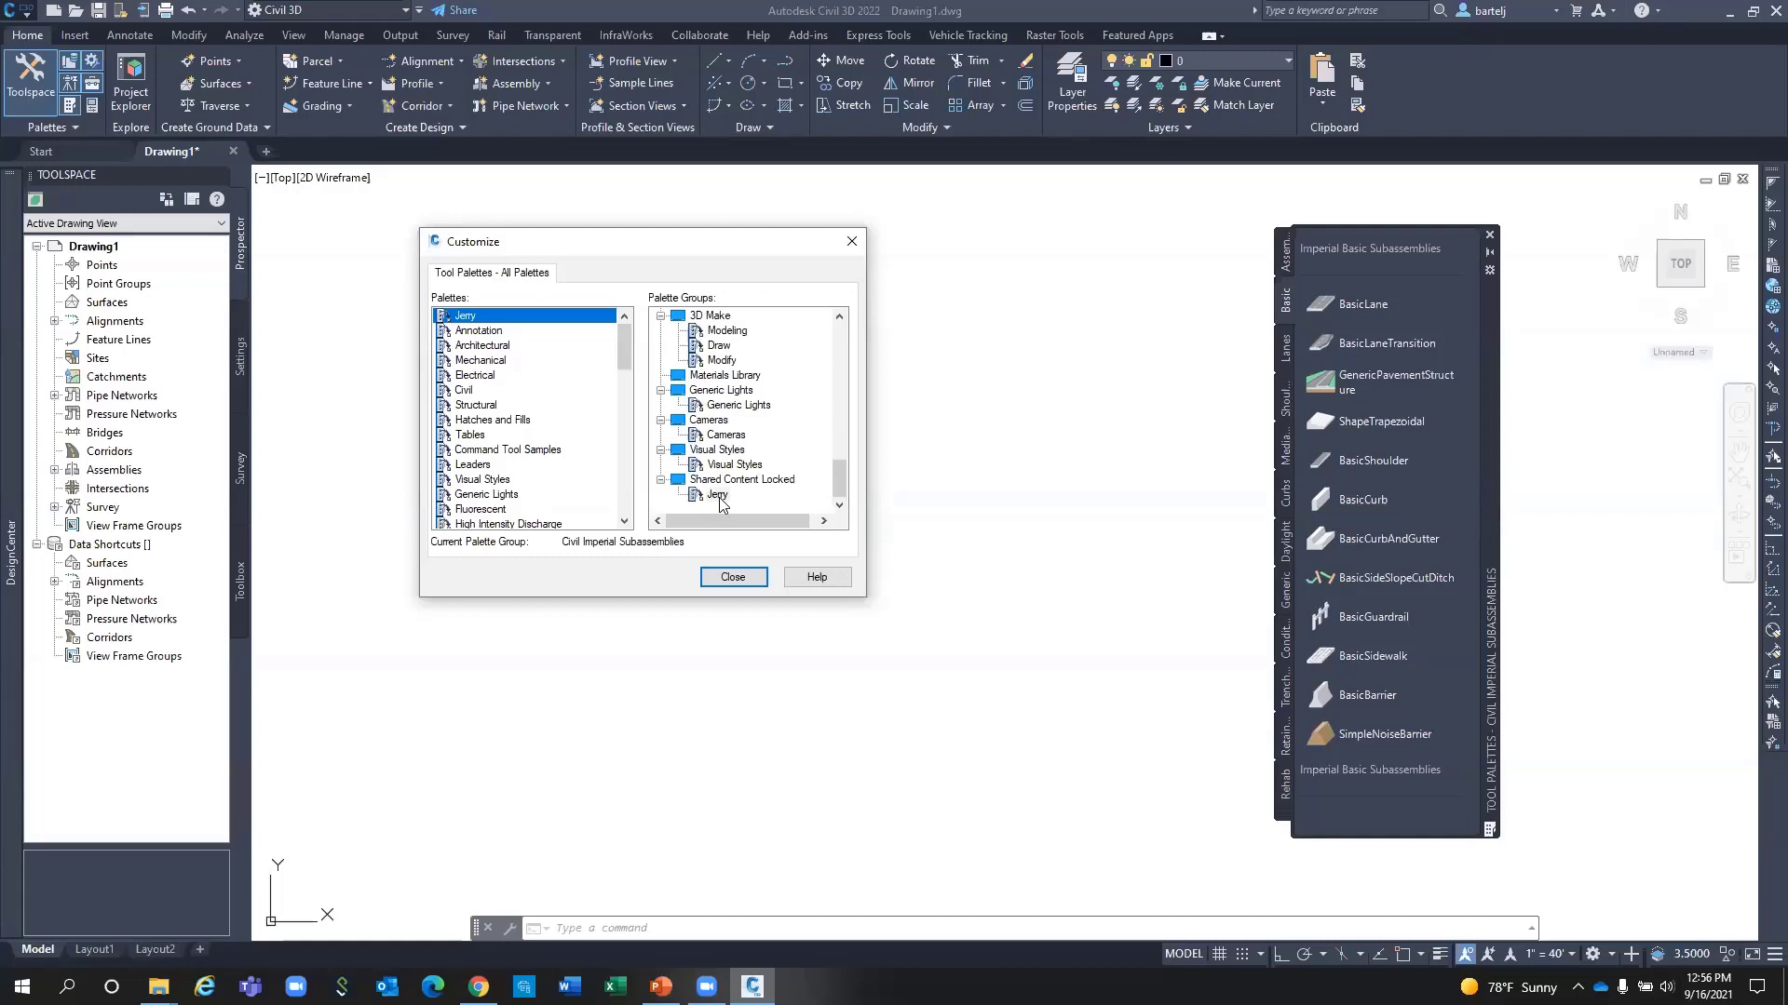
{"action": "left_click", "coordinate": [732, 577]}
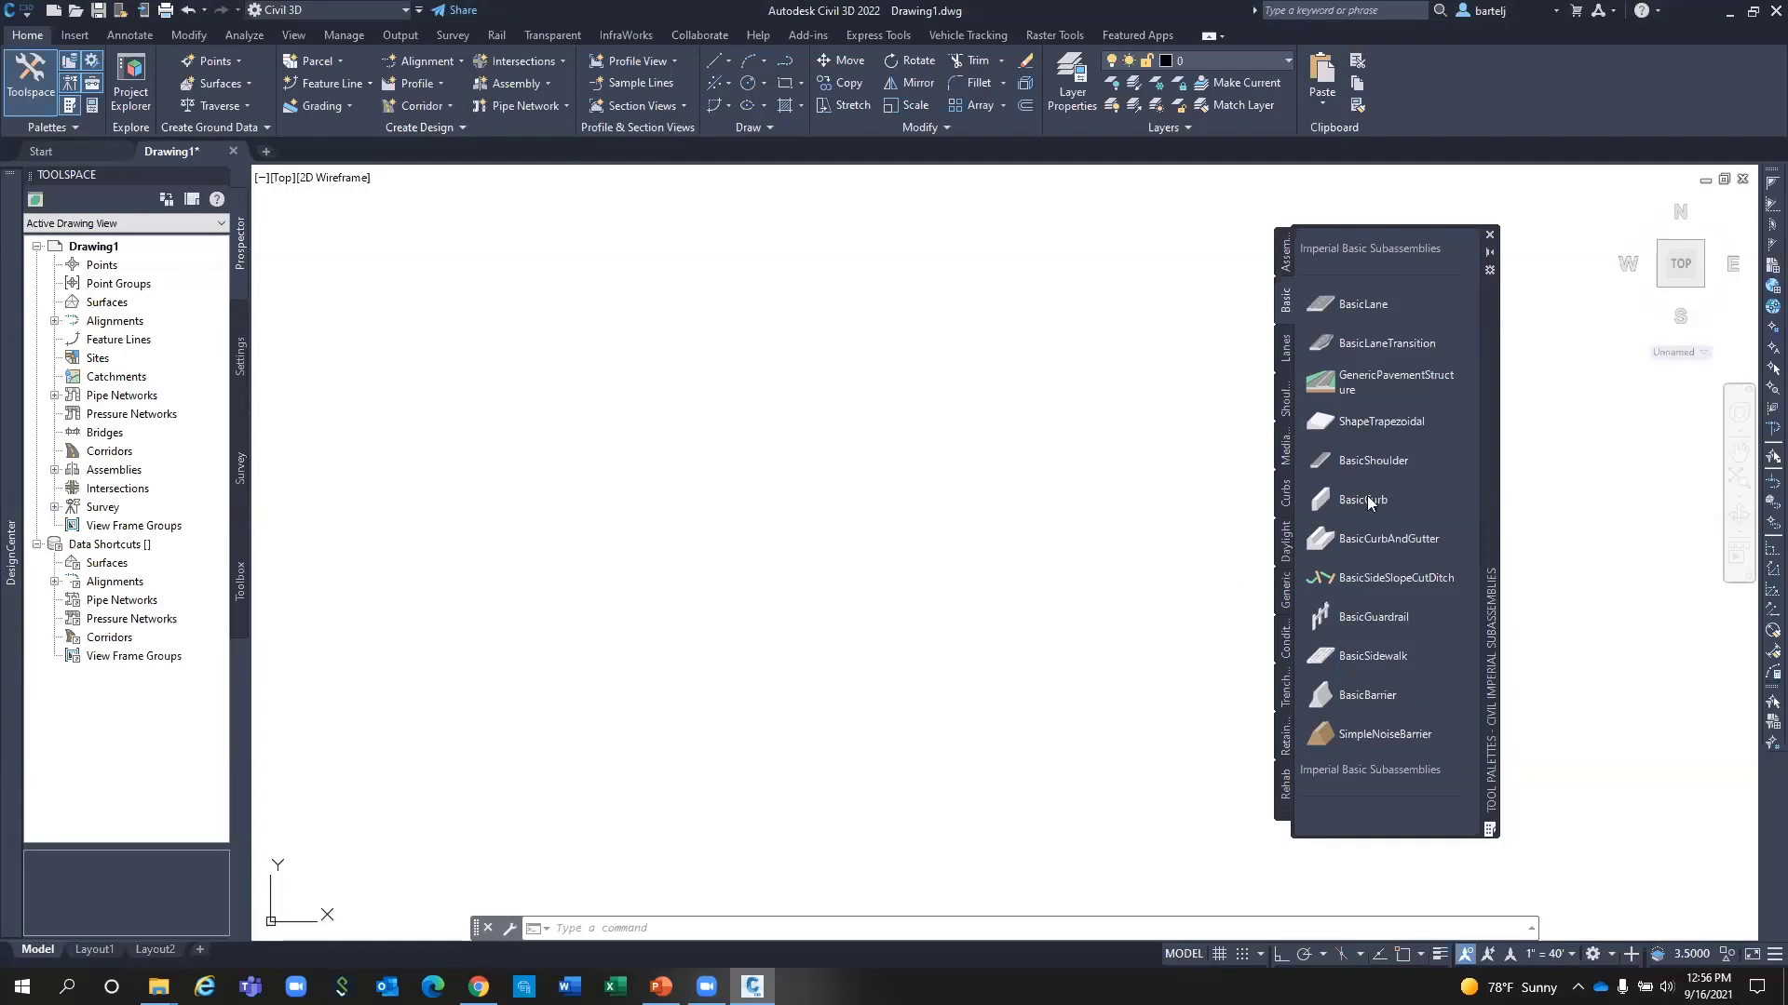
Display the Shared Content Locked palette group to check its tools, and return to Civil Imperial Subassemblies.
{"action": "right_click", "coordinate": [1492, 470]}
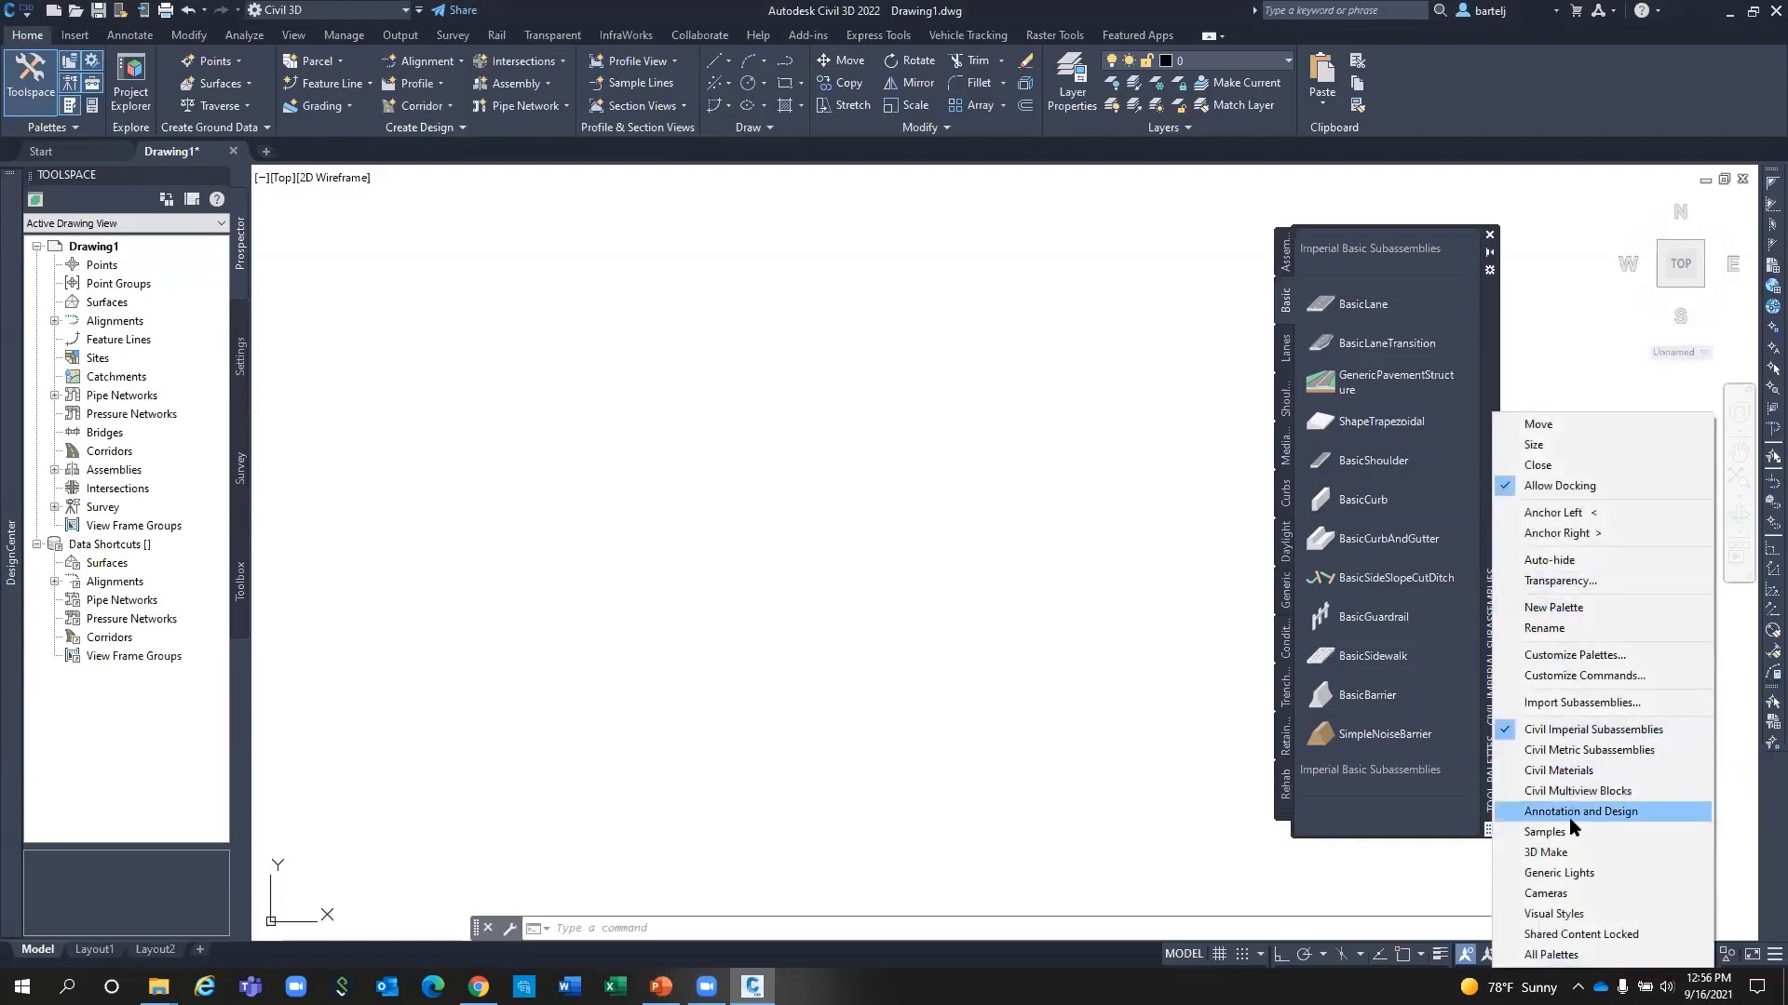
{"action": "left_click", "coordinate": [1611, 935]}
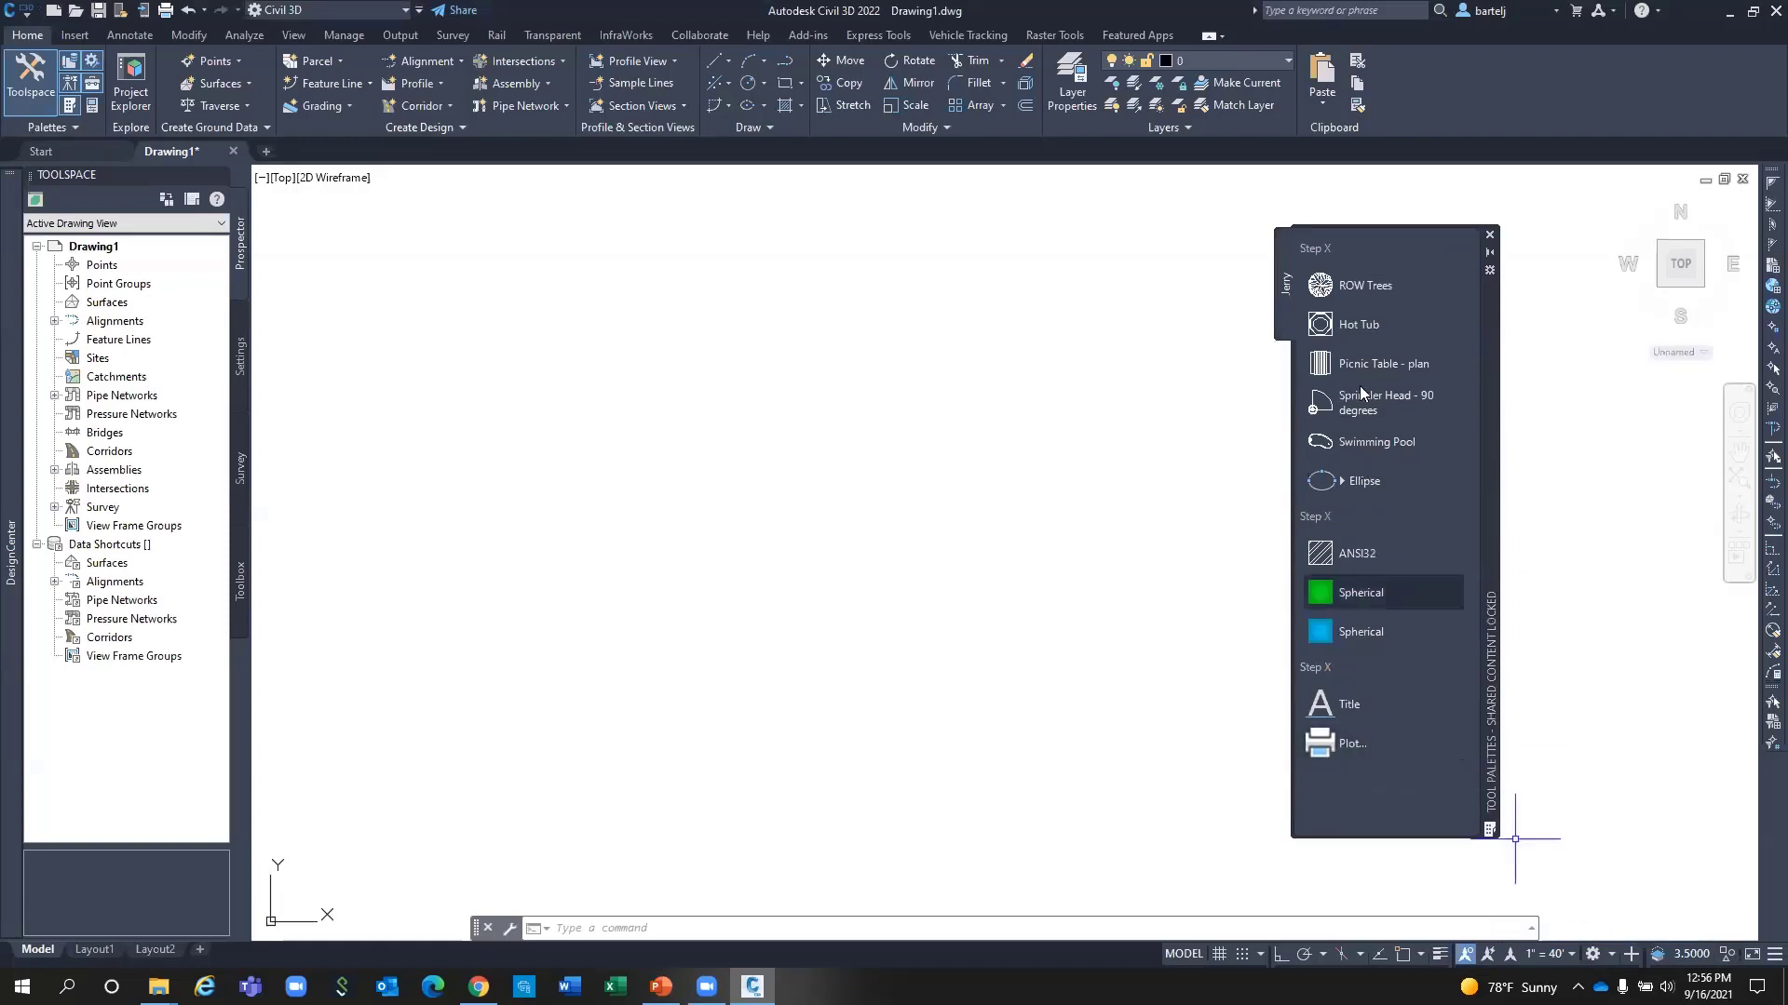
{"action": "right_click", "coordinate": [1488, 377]}
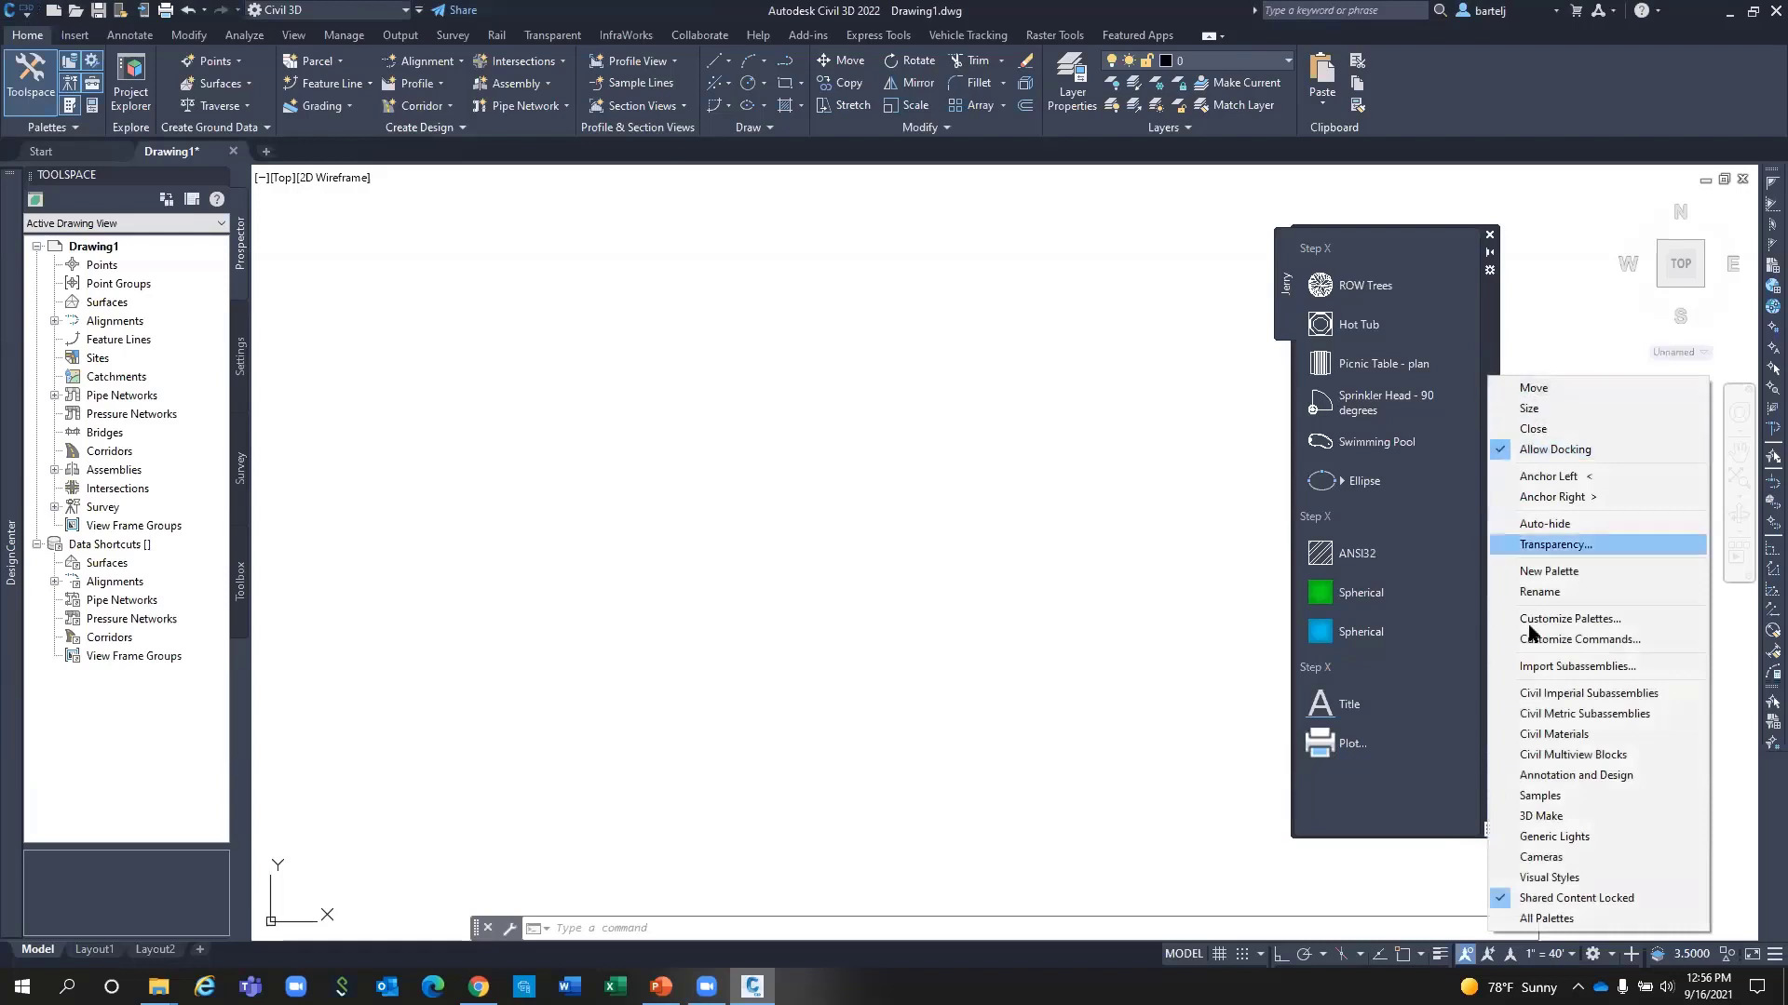
{"action": "left_click", "coordinate": [1543, 695]}
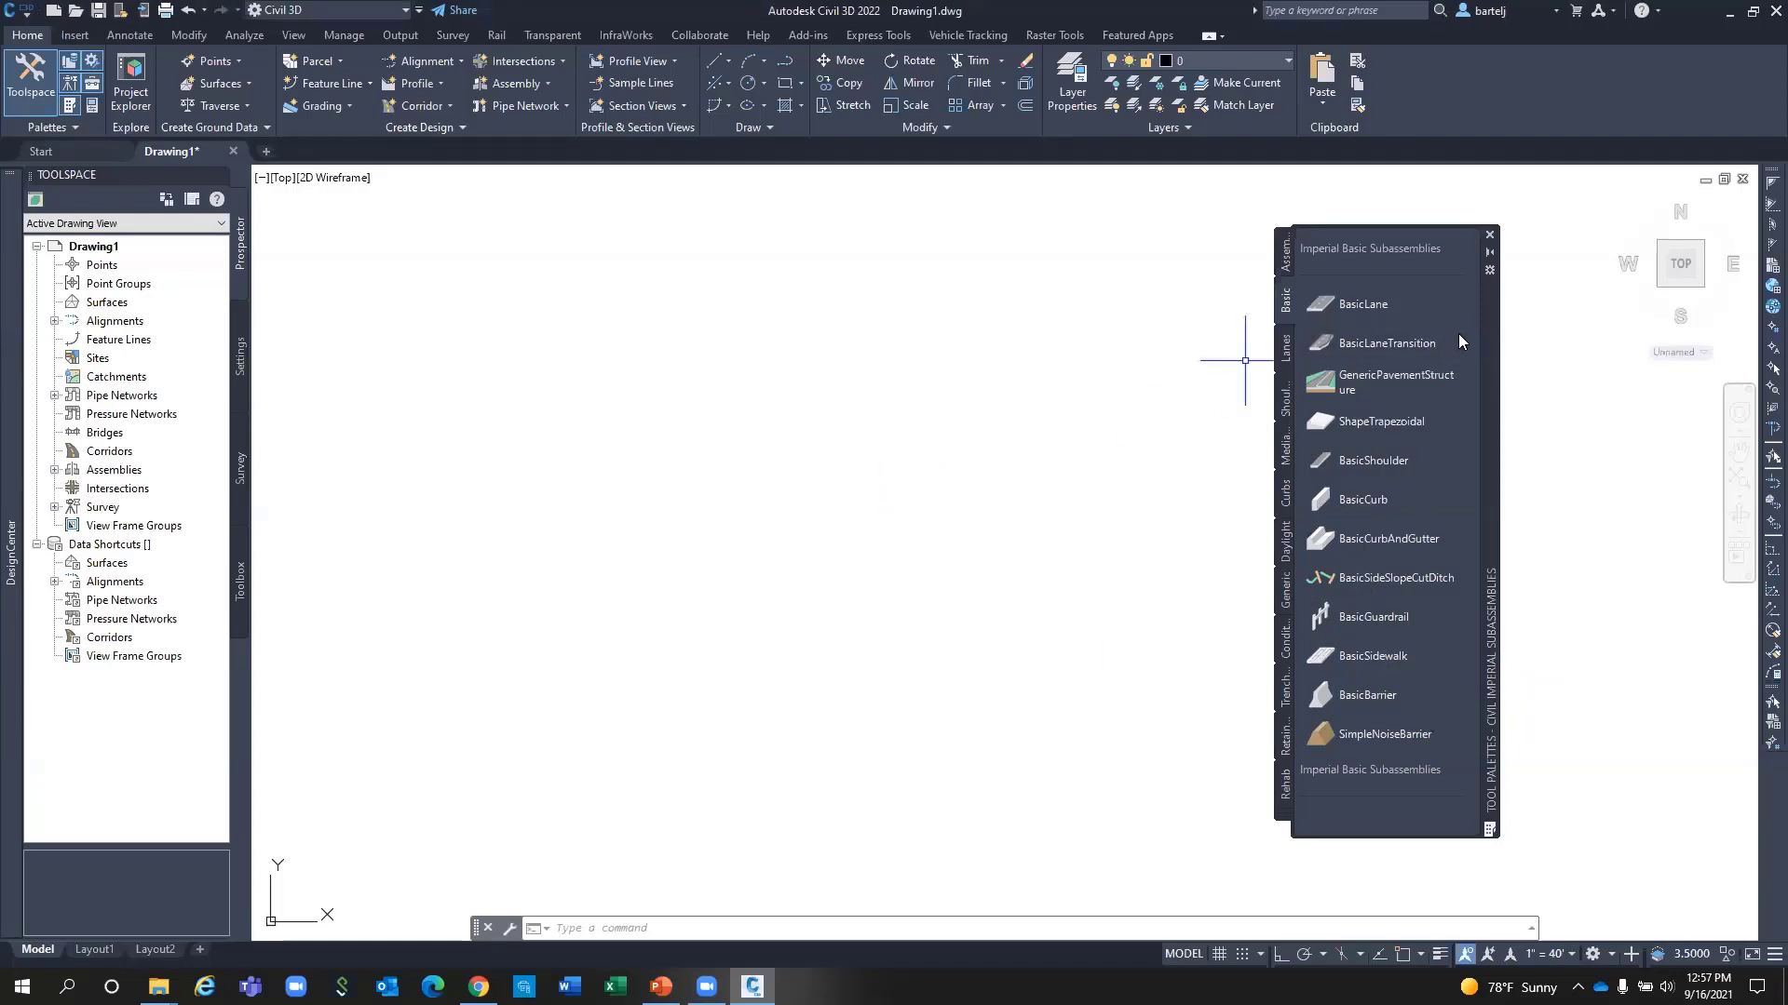
Exit Civil 3D without saving Drawing1.dwg and close the Autodesk Applications folder window.
{"action": "left_click", "coordinate": [1773, 11]}
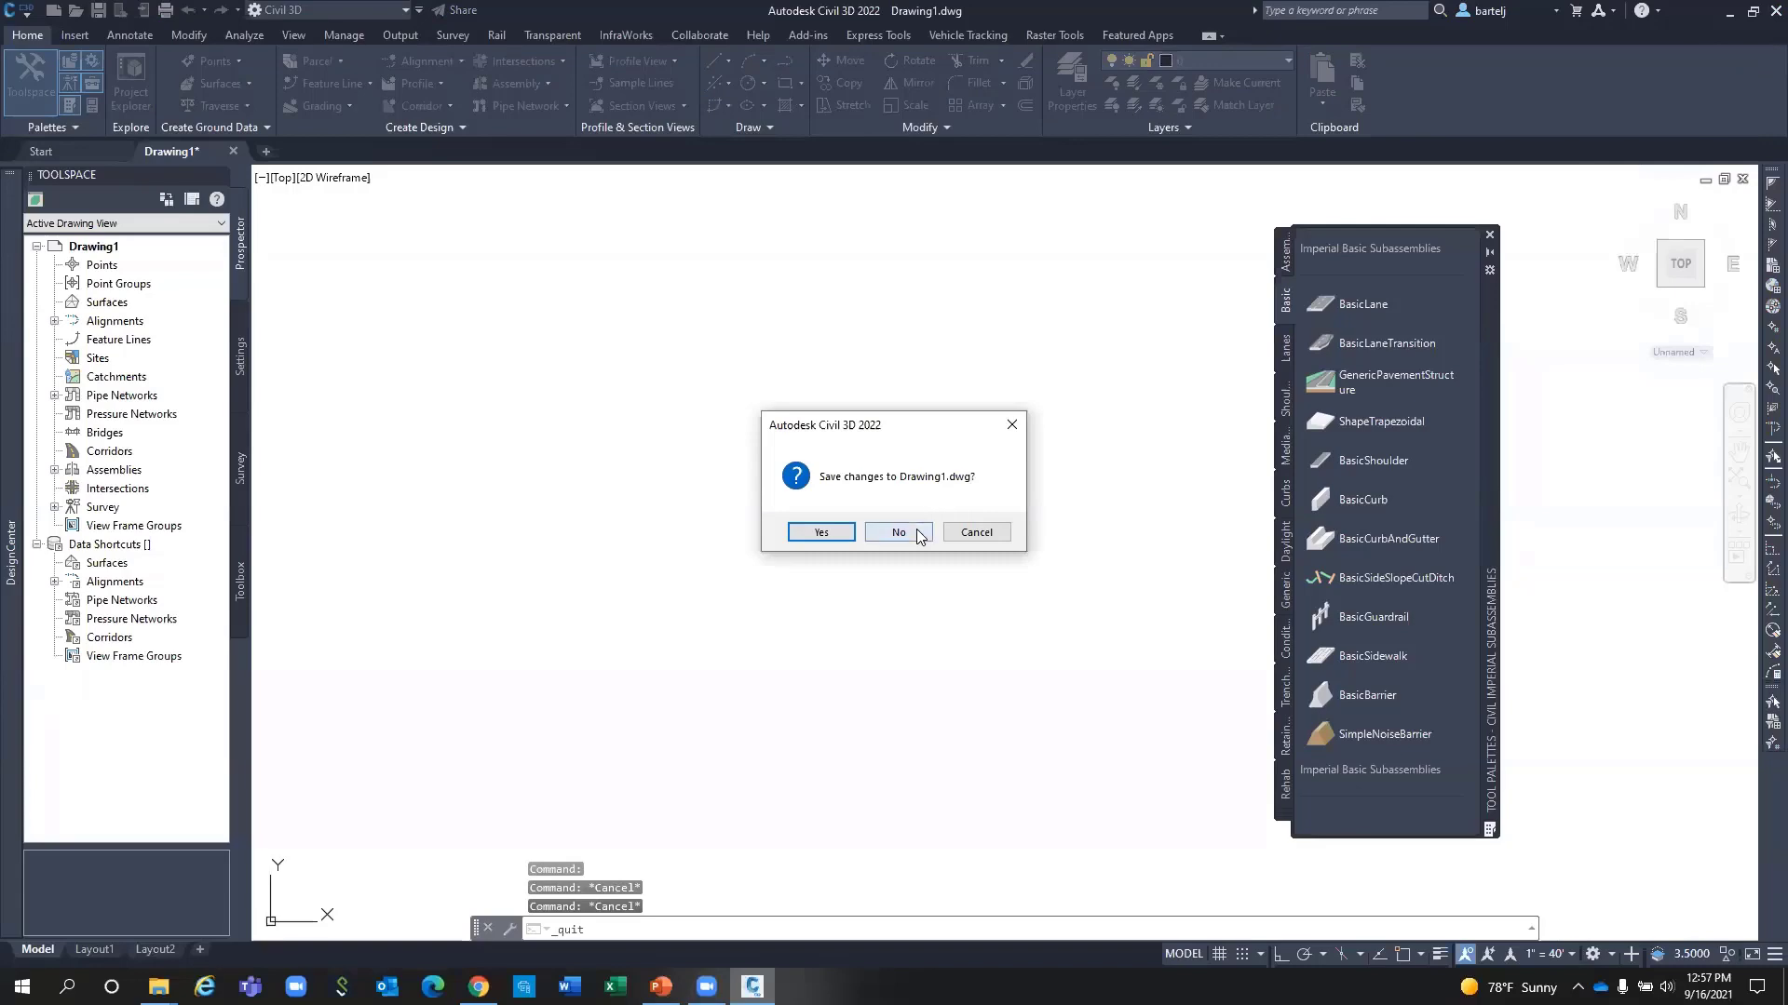
{"action": "left_click", "coordinate": [916, 531]}
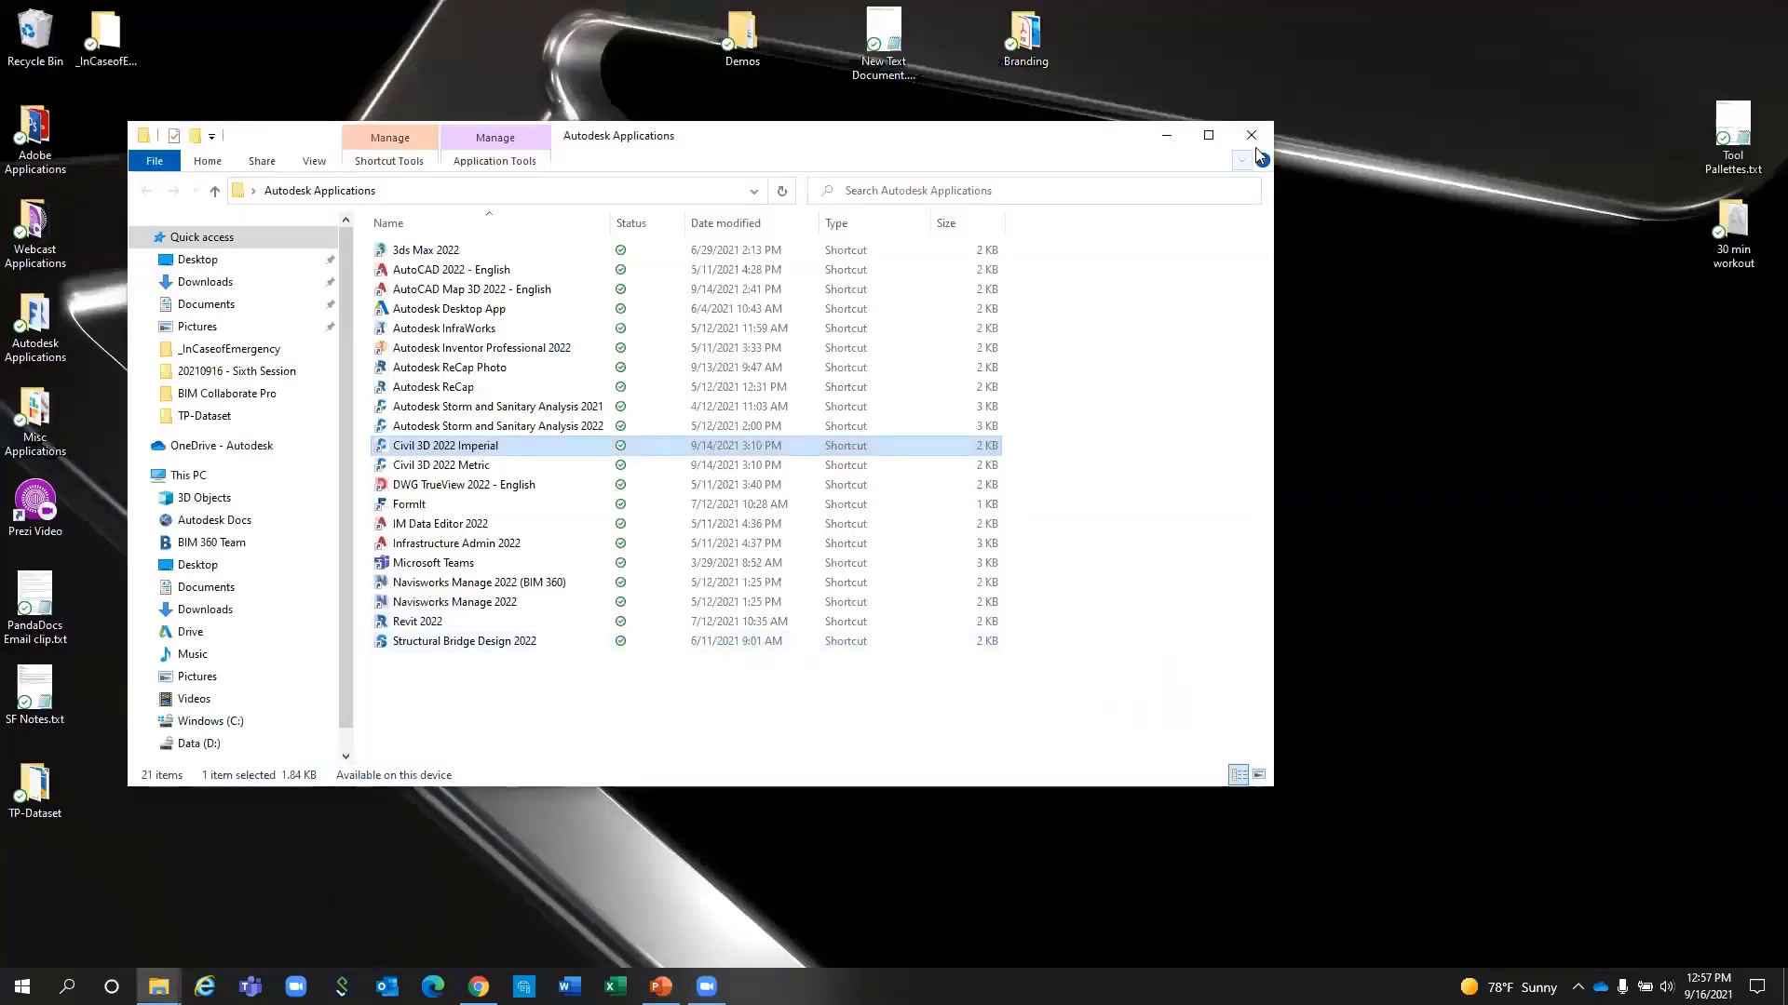
{"action": "left_click", "coordinate": [1252, 136]}
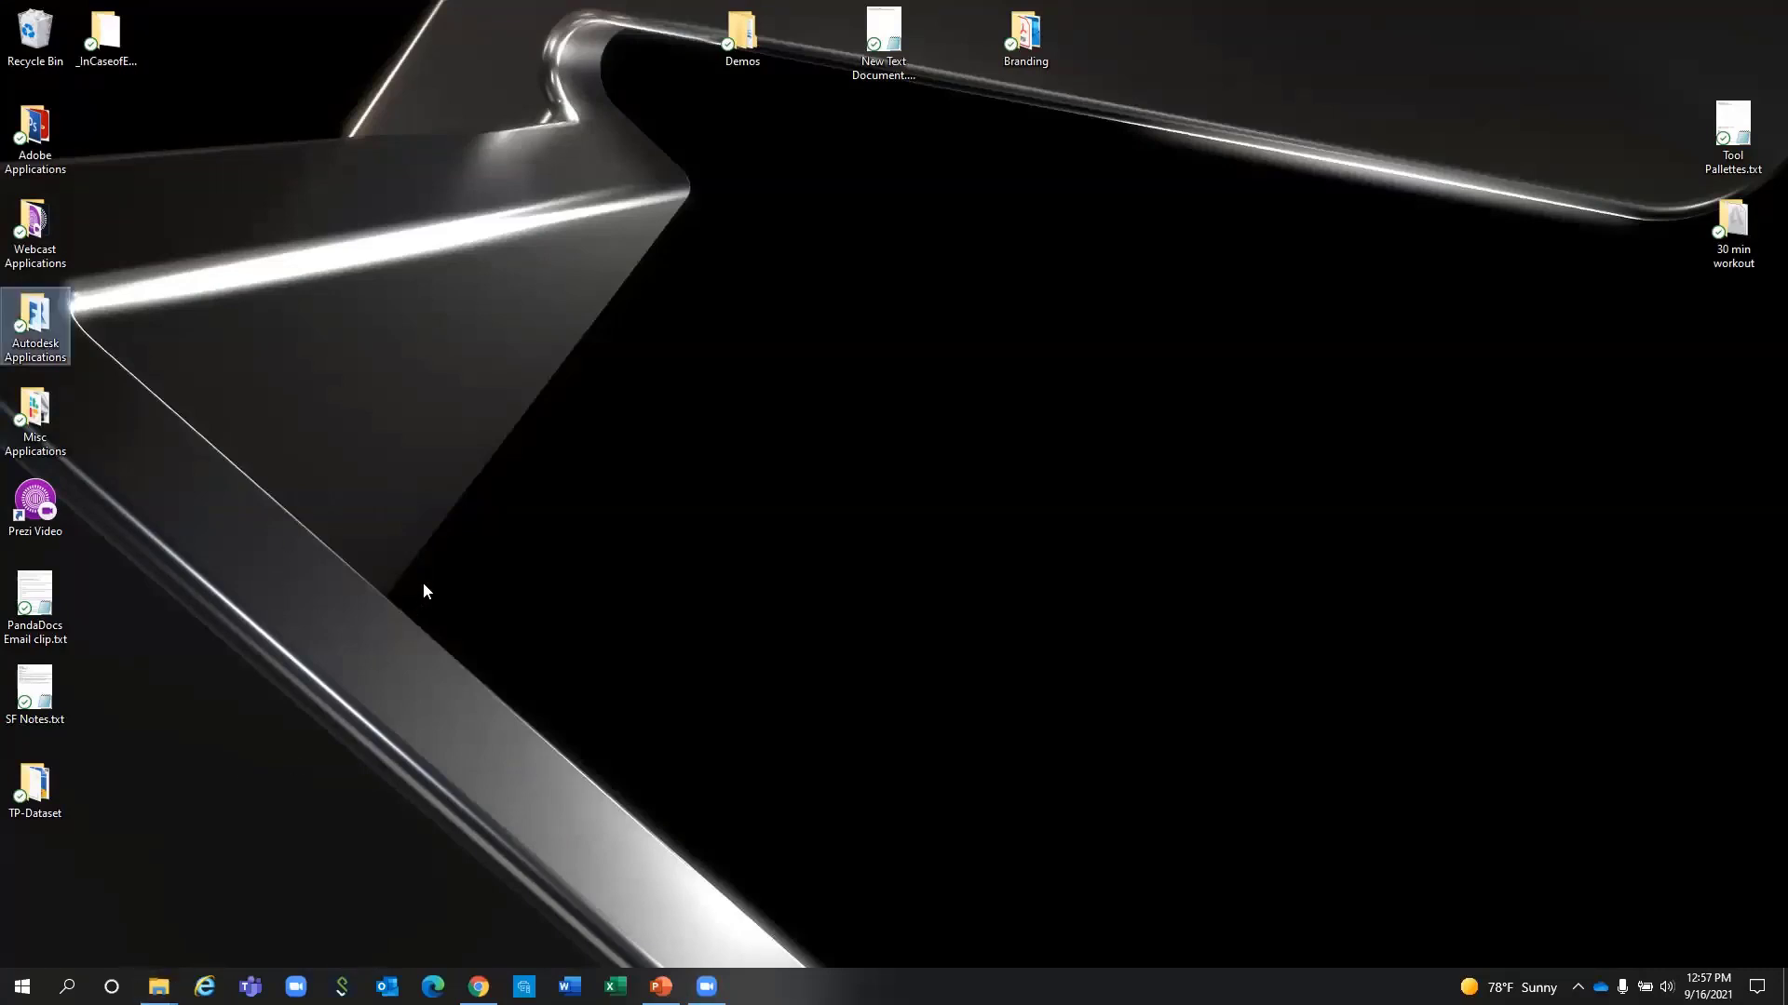
In File Explorer, make the AcTpCatalog.atc file in C:\30 Min Workout TPs read-only.
{"action": "key", "text": "super+e"}
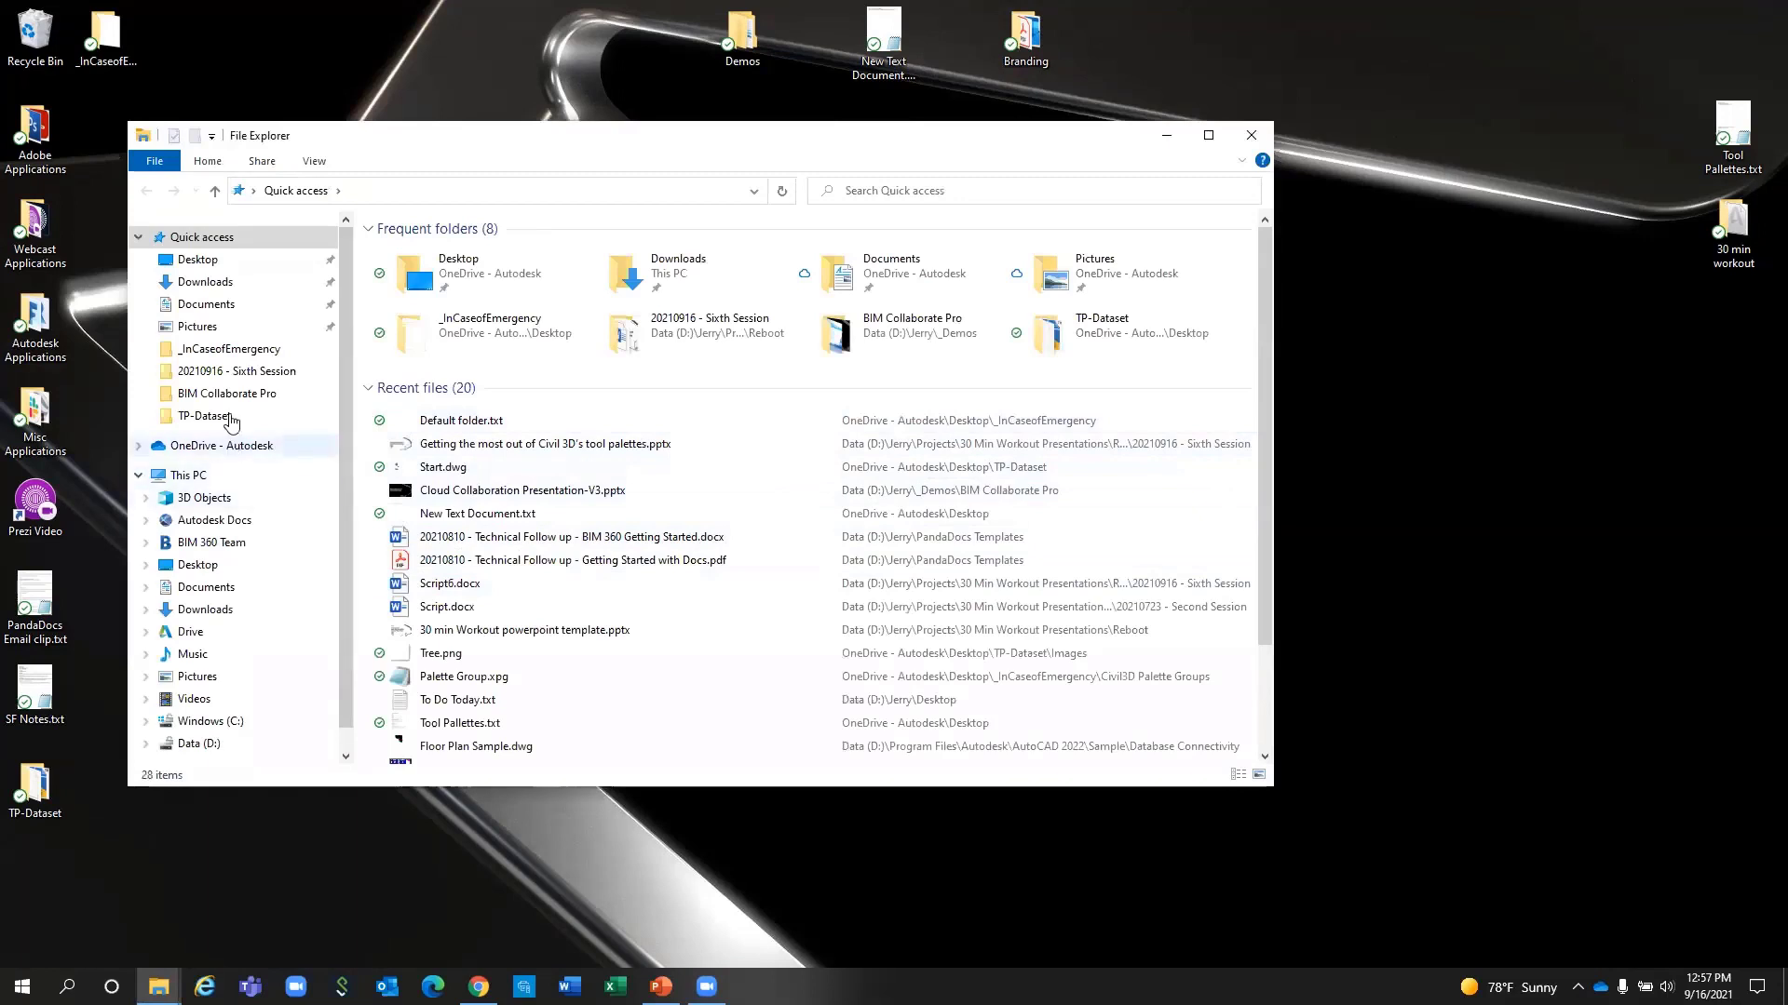
{"action": "left_click", "coordinate": [211, 722]}
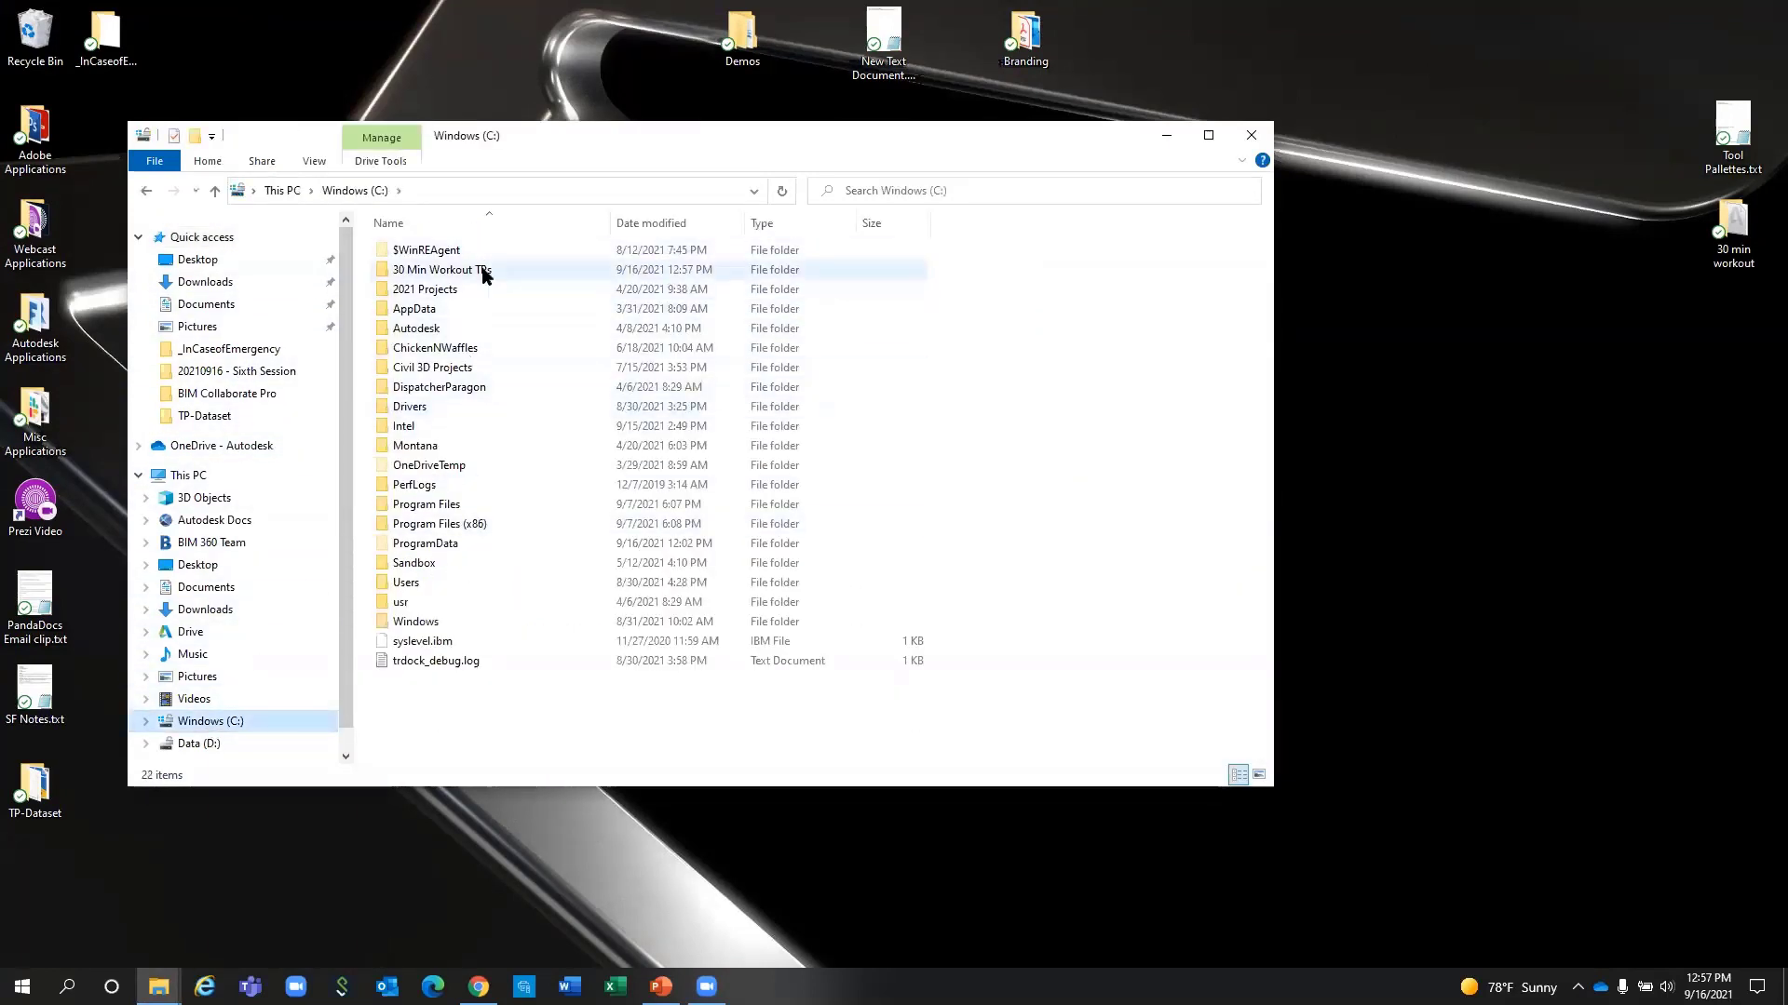
{"action": "double_click", "coordinate": [466, 270]}
{"action": "right_click", "coordinate": [441, 276]}
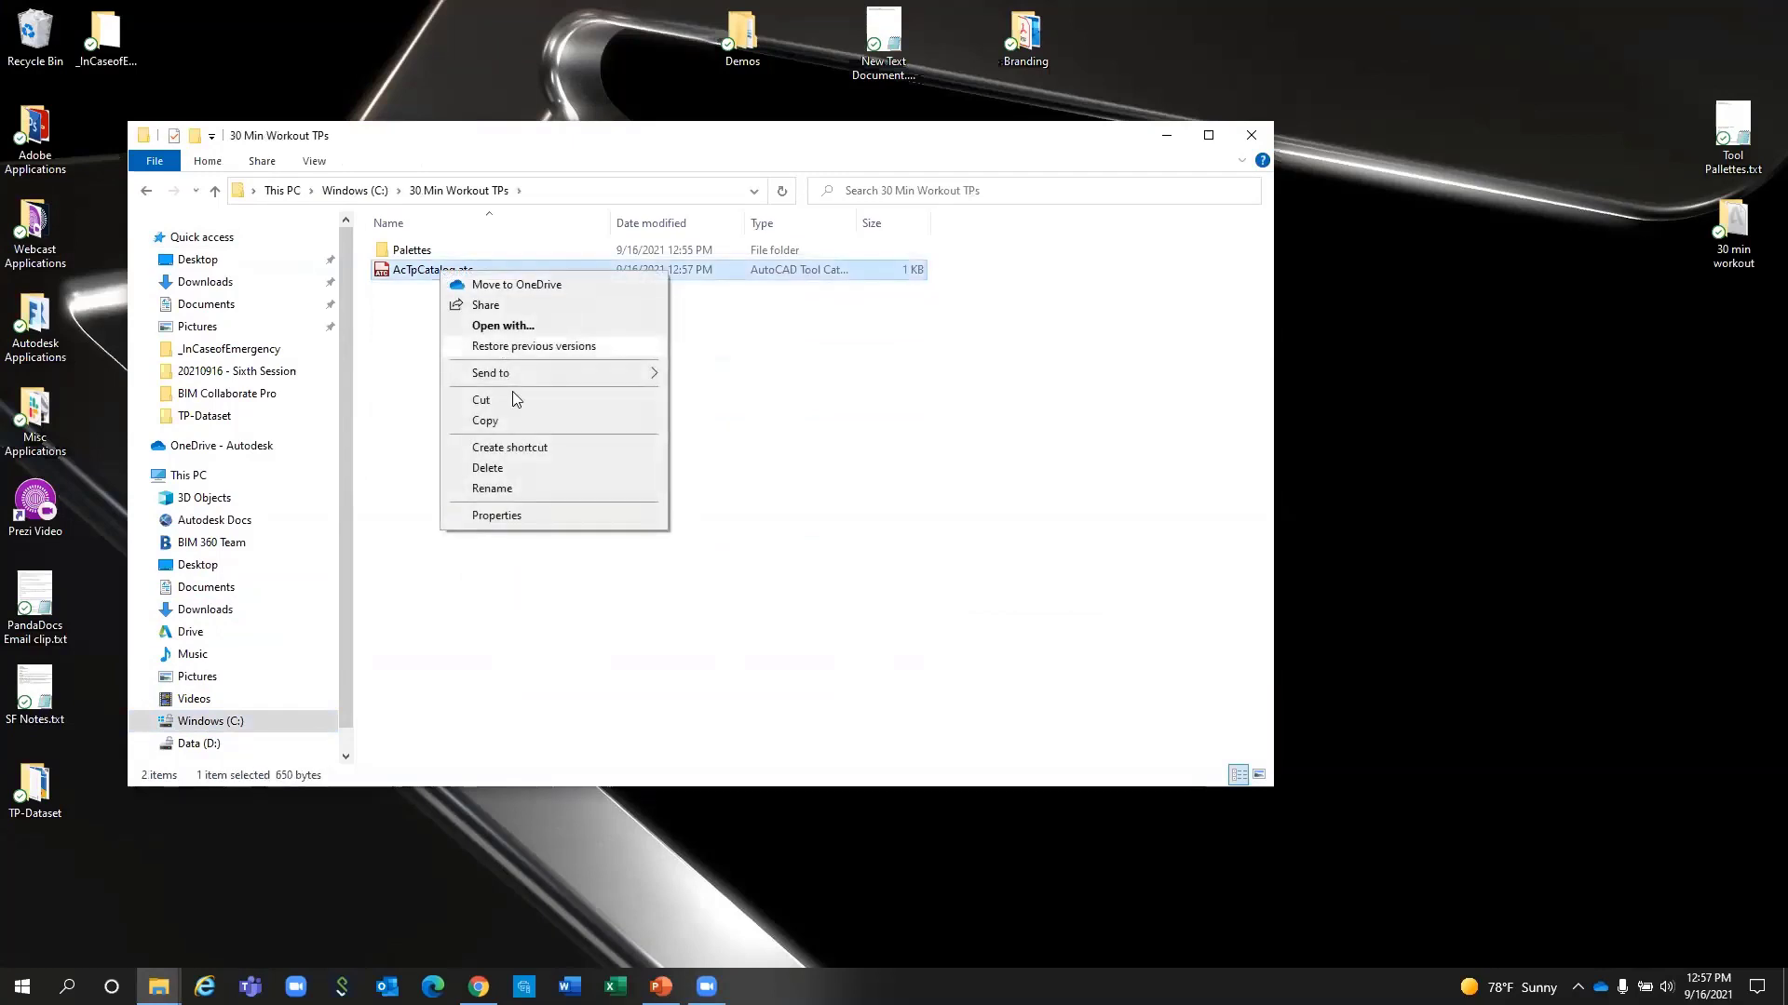
{"action": "left_click", "coordinate": [507, 626]}
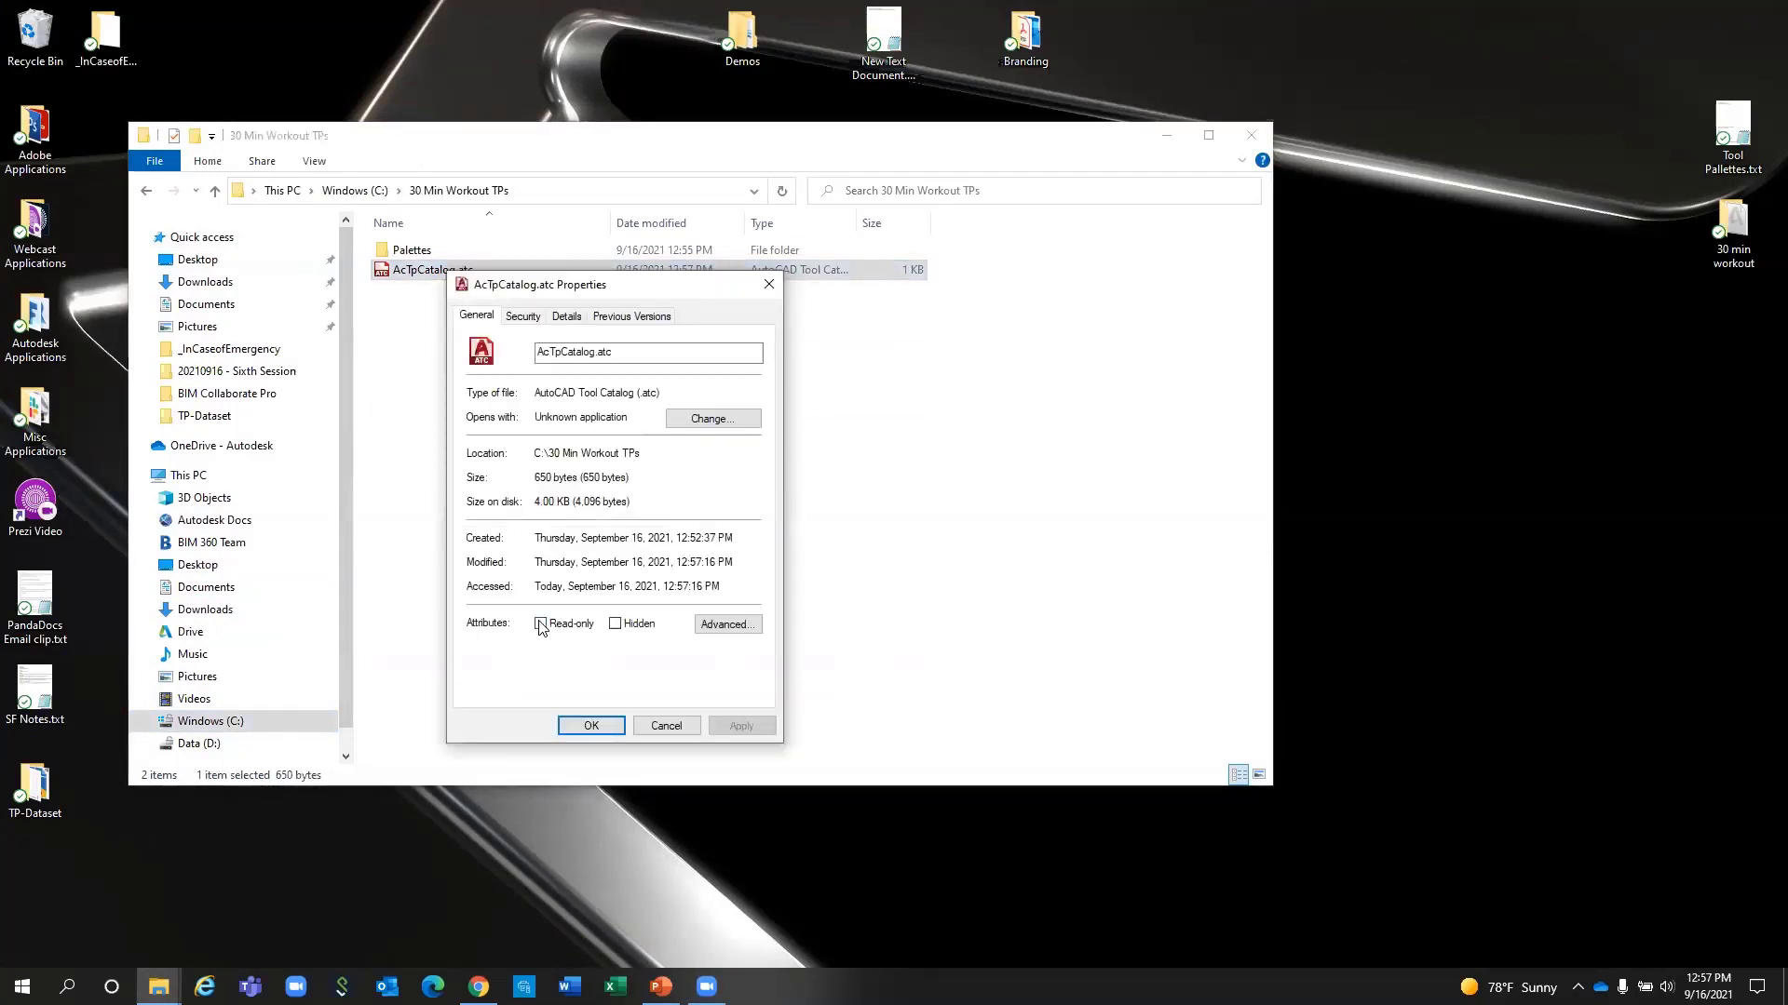
{"action": "left_click", "coordinate": [588, 723]}
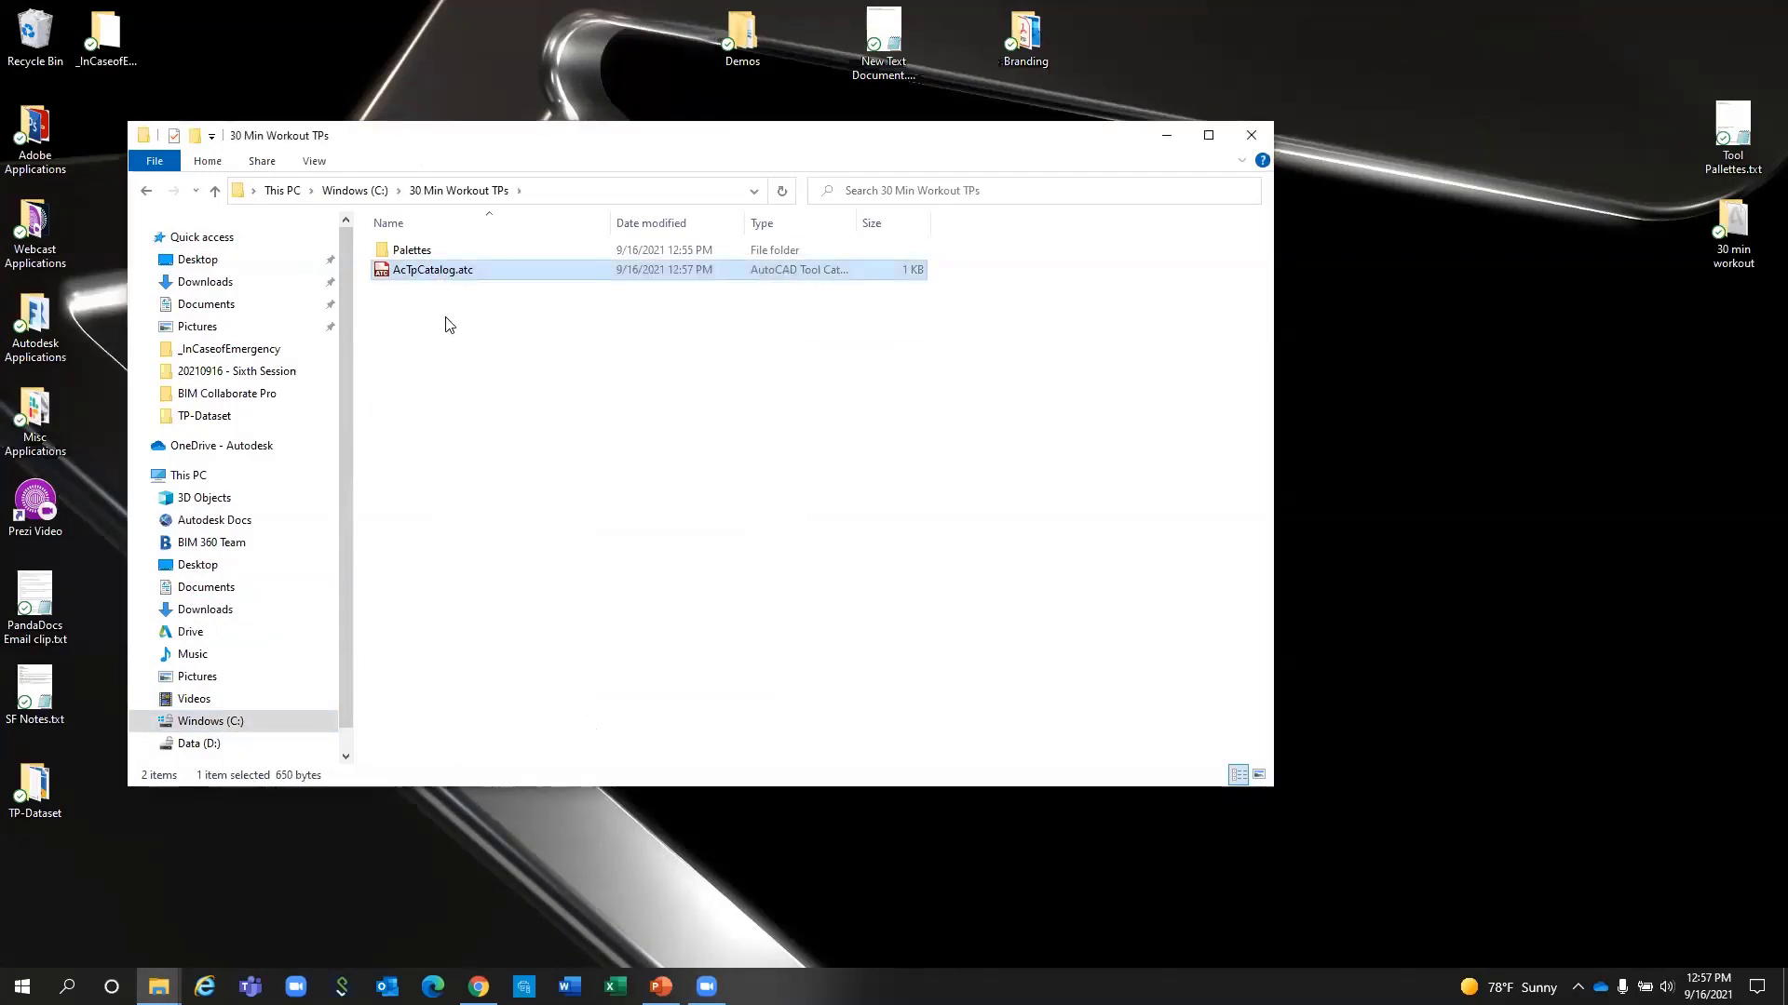
Make the Palettes folder in 30 Min Workout TPs read-only, including its subfolders and files, and close File Explorer.
{"action": "left_click", "coordinate": [420, 255]}
{"action": "right_click", "coordinate": [418, 248]}
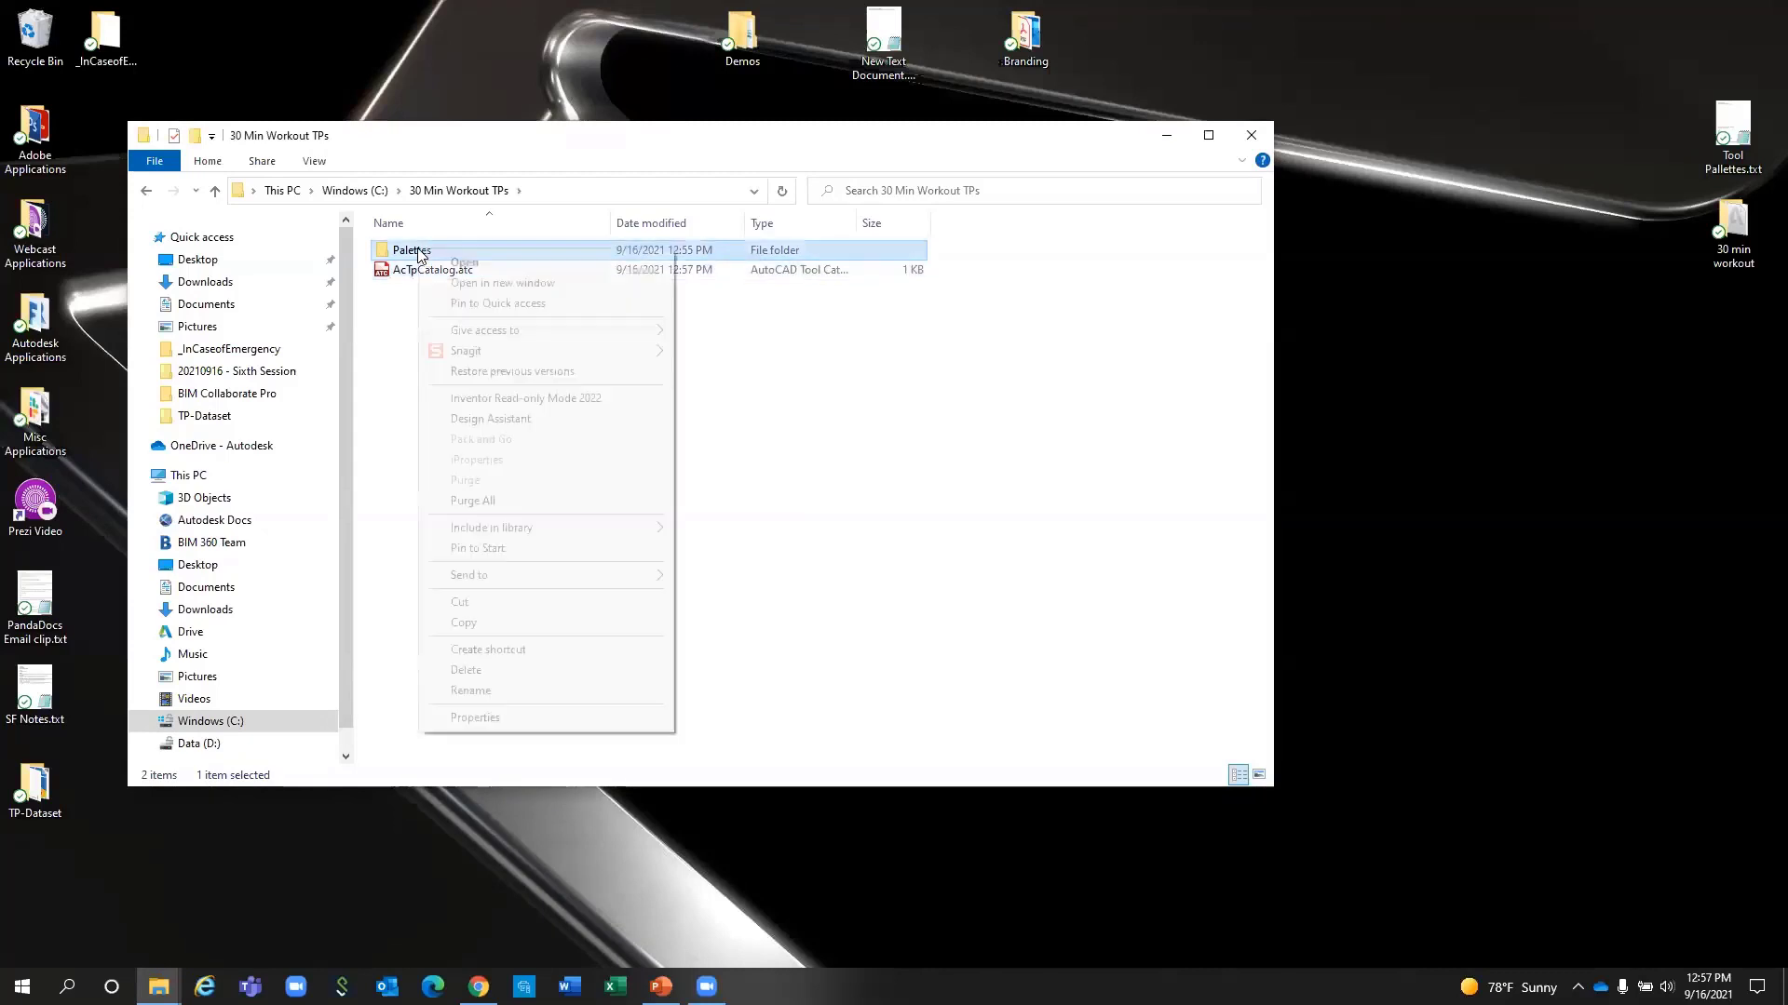
{"action": "left_click", "coordinate": [472, 716]}
{"action": "left_click", "coordinate": [519, 542]}
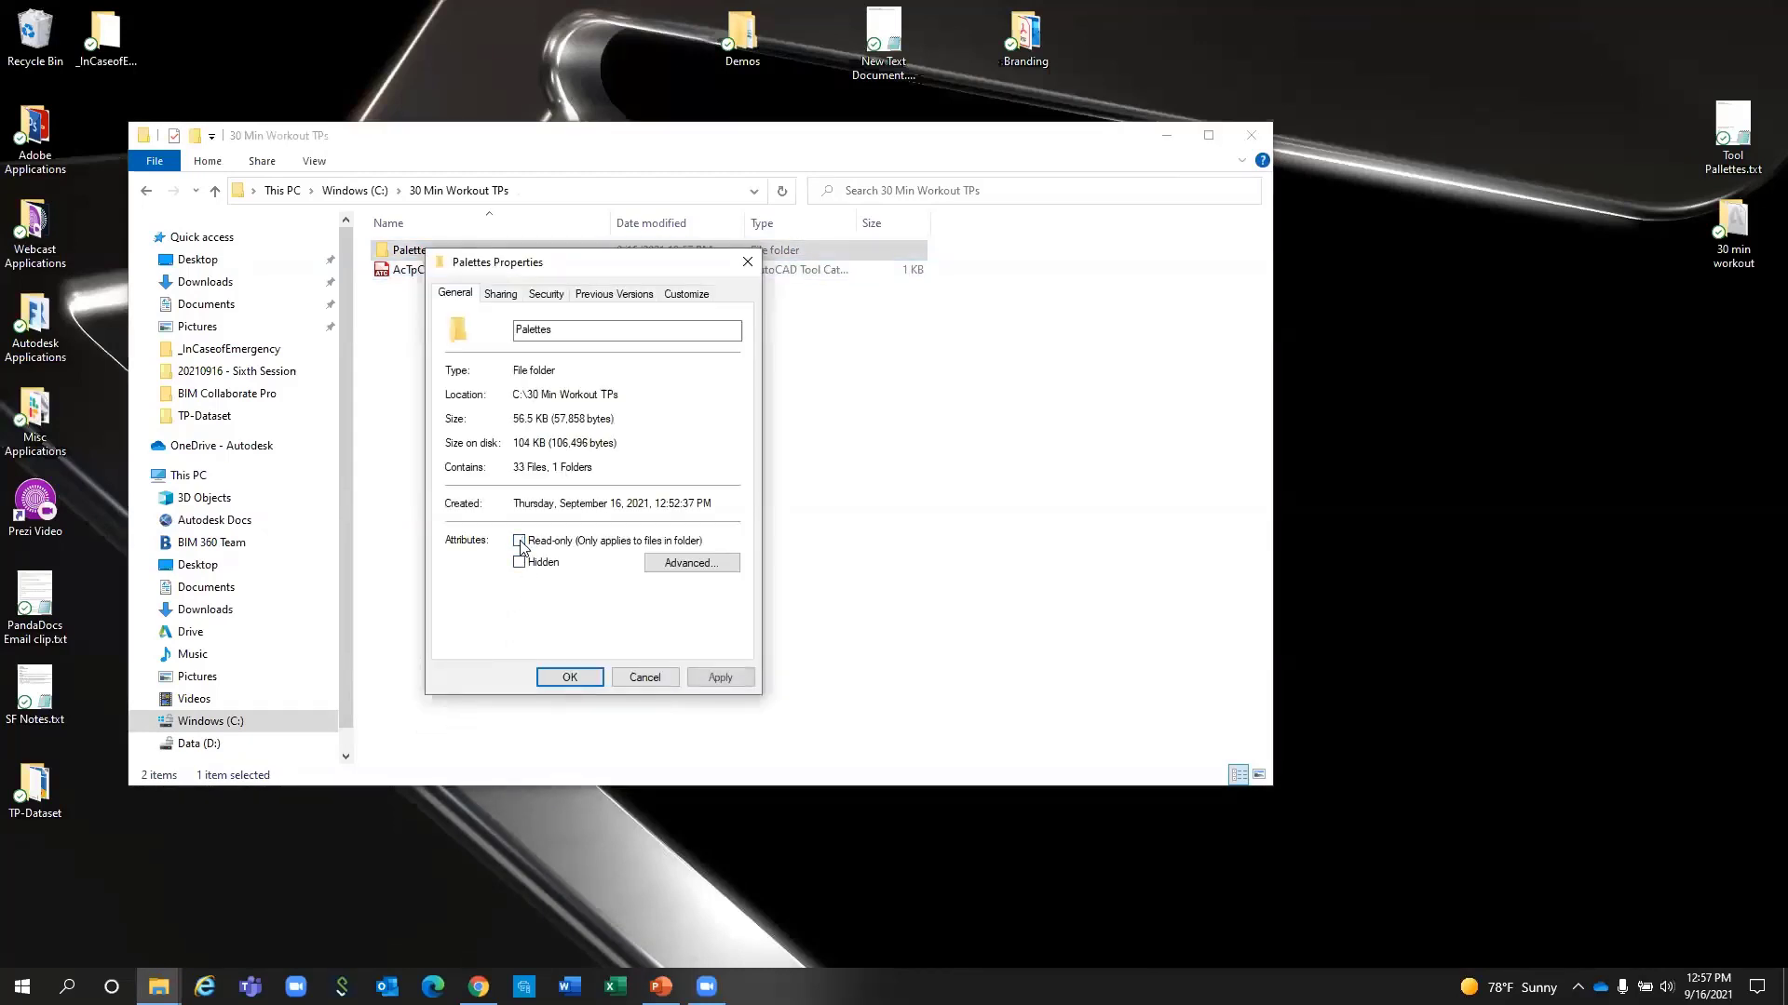
{"action": "left_click", "coordinate": [574, 678]}
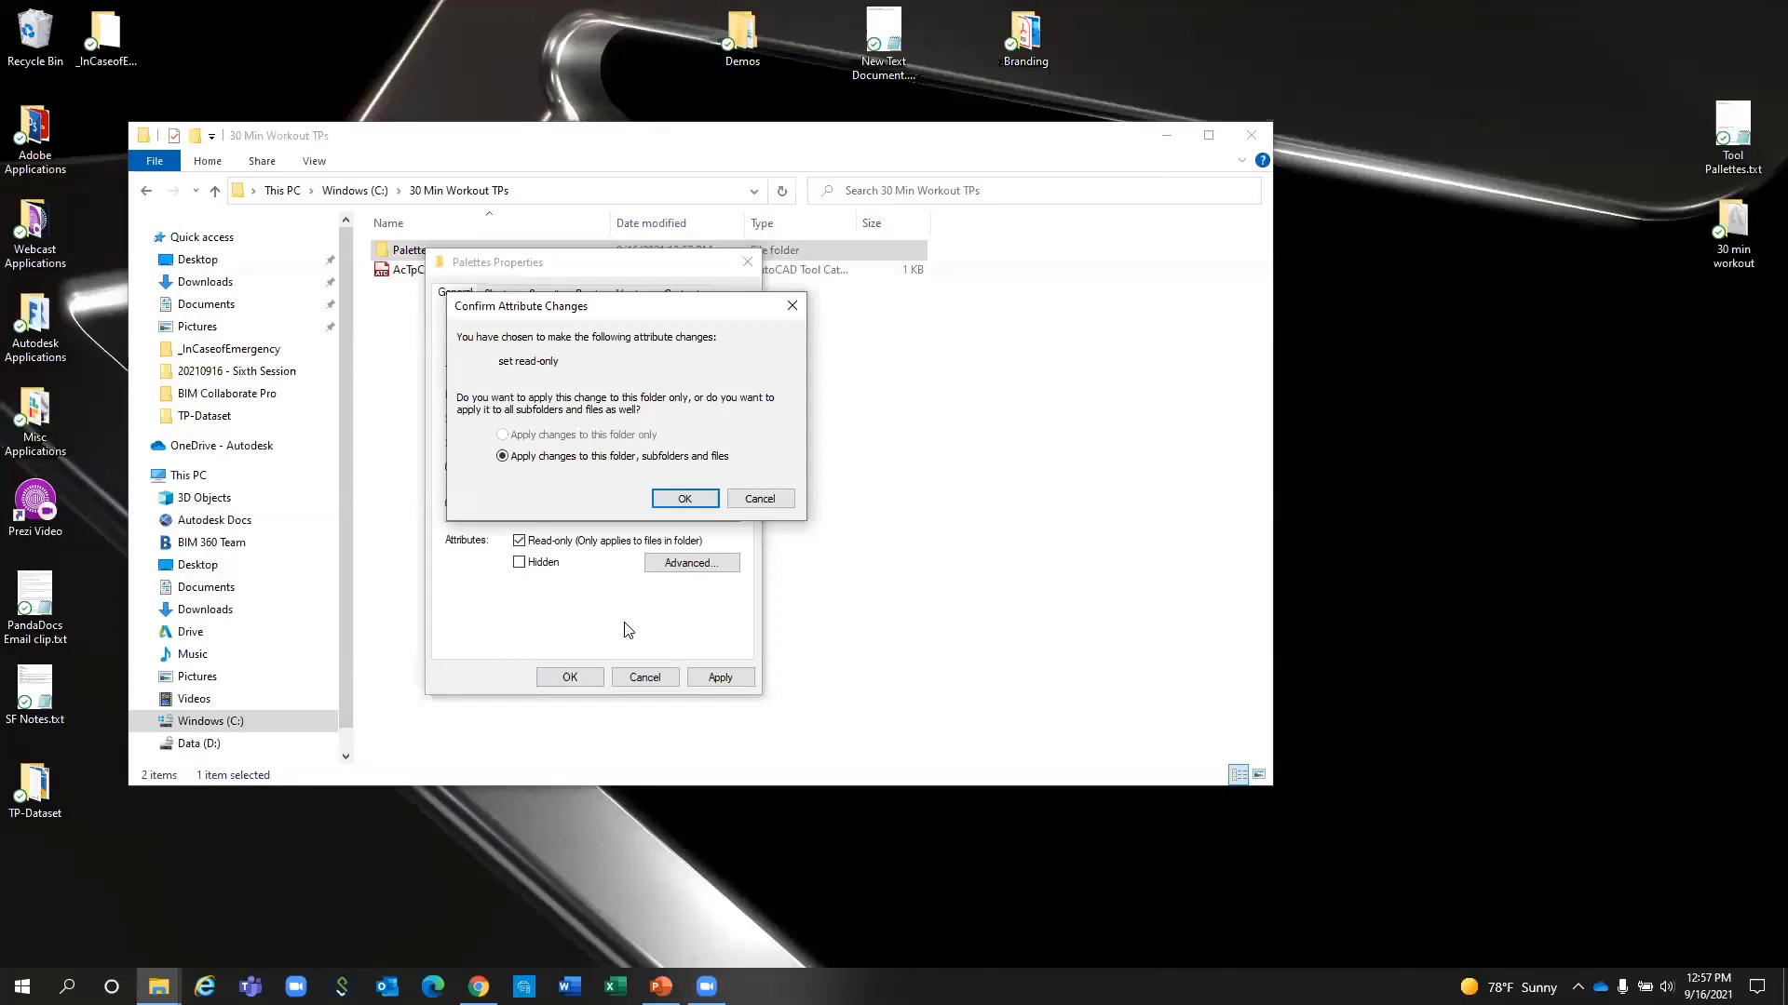
{"action": "left_click", "coordinate": [684, 499]}
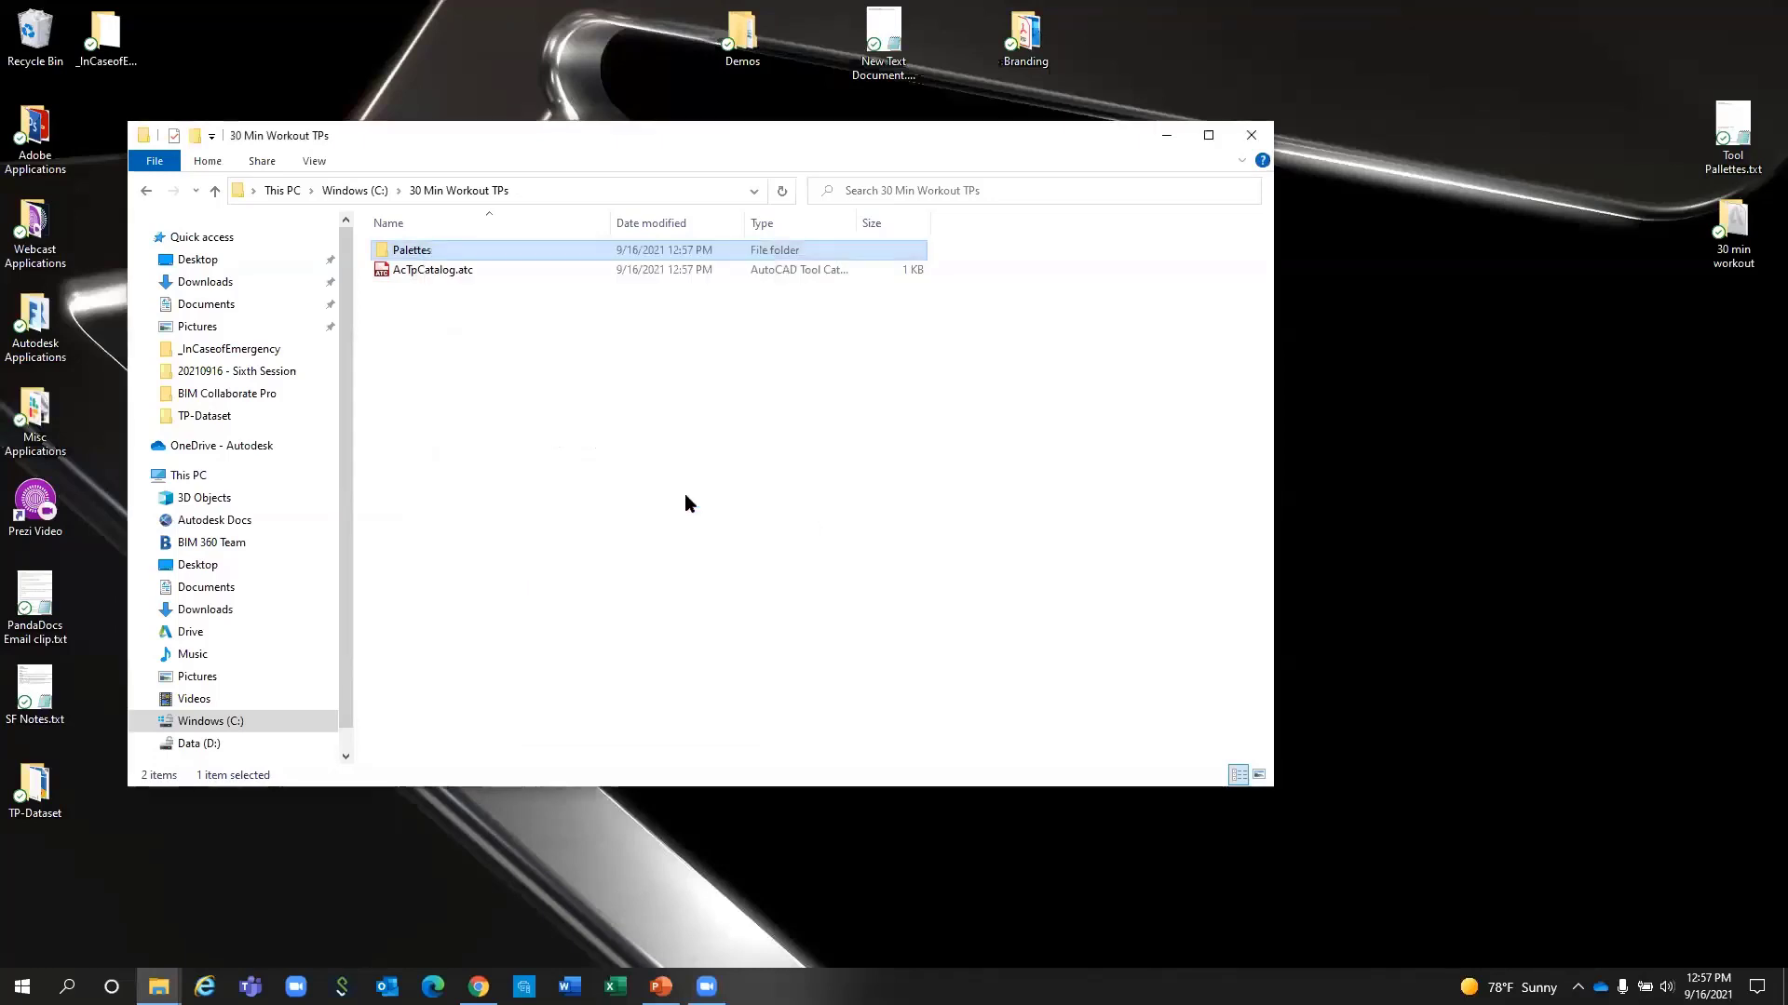
{"action": "left_click", "coordinate": [1251, 135]}
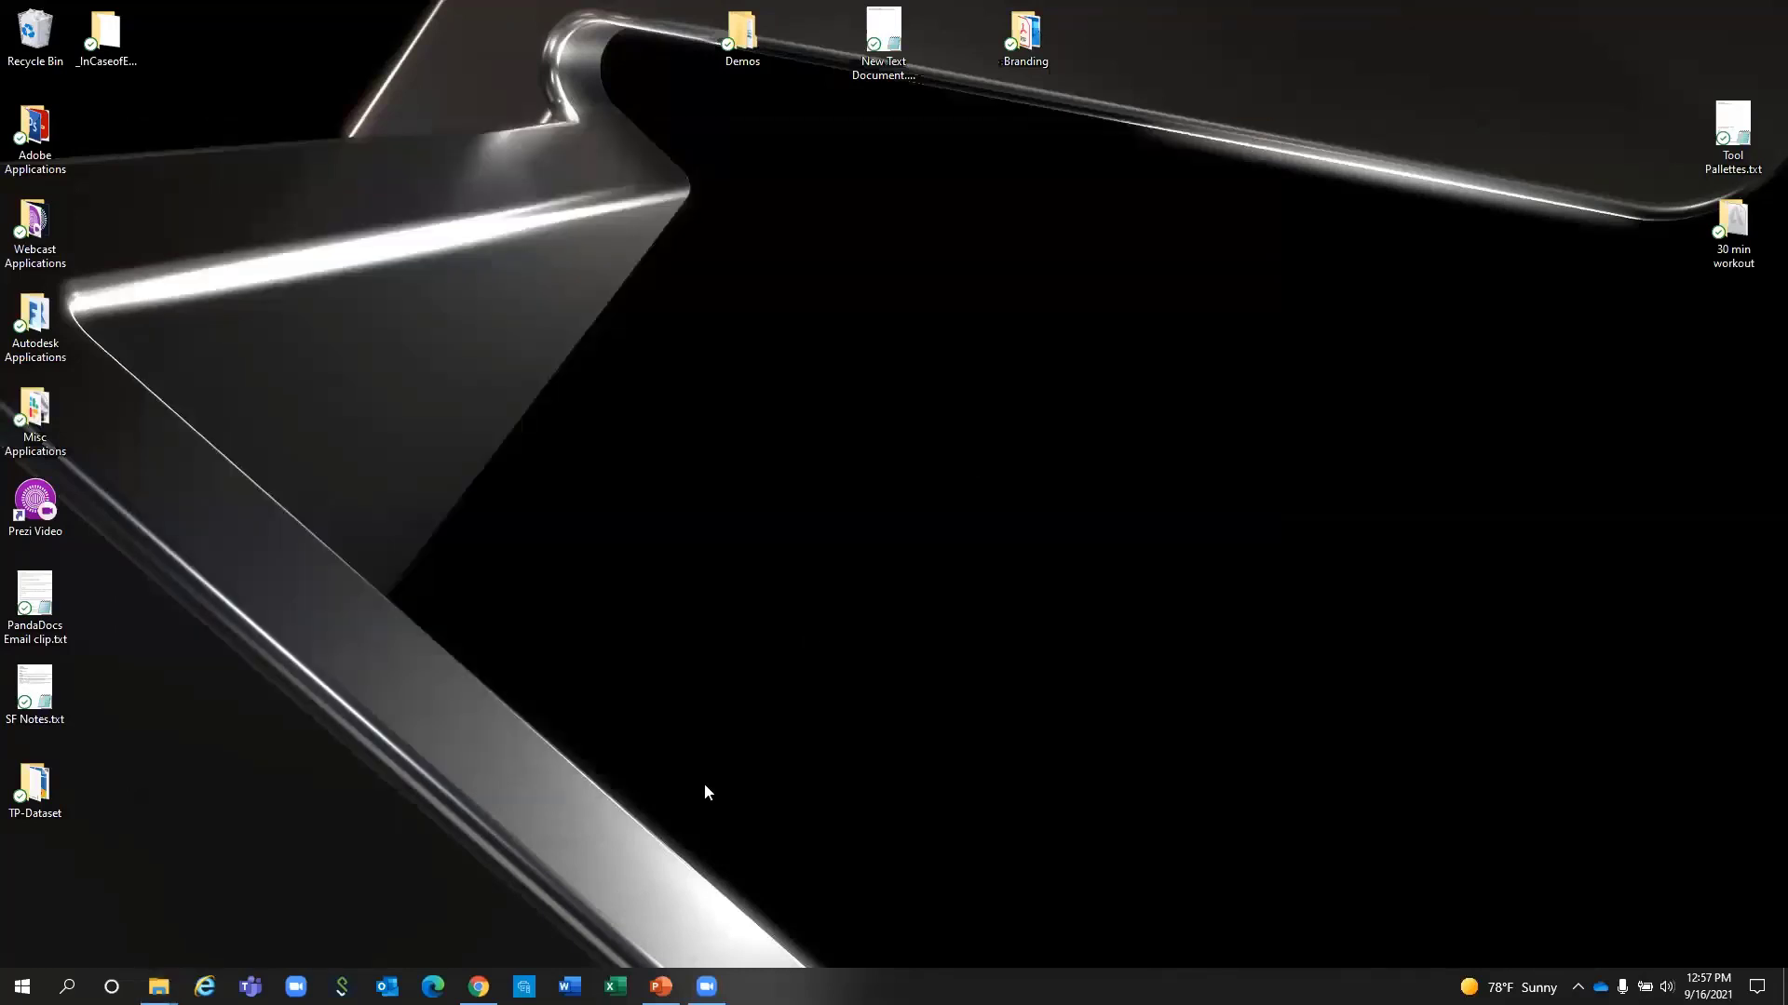
Launch Civil 3D 2022 Imperial from the Autodesk Applications folder and display the Shared Content Locked palette group.
{"action": "double_click", "coordinate": [34, 335]}
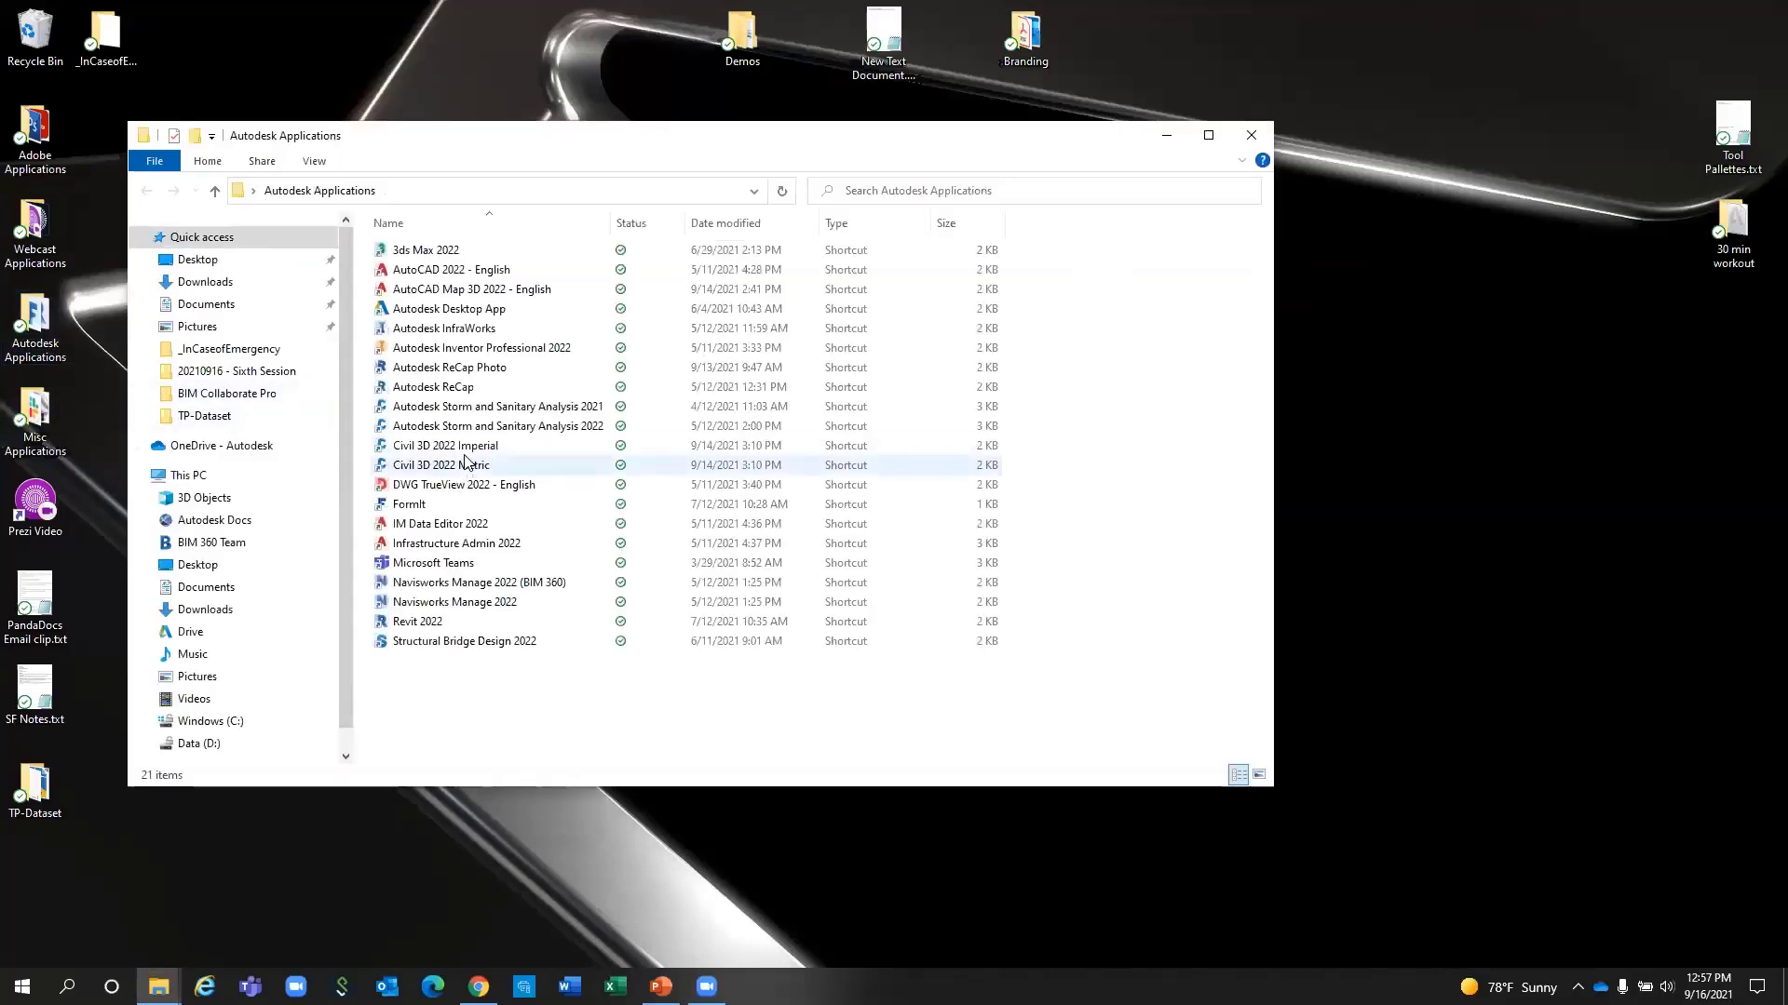
{"action": "double_click", "coordinate": [468, 447]}
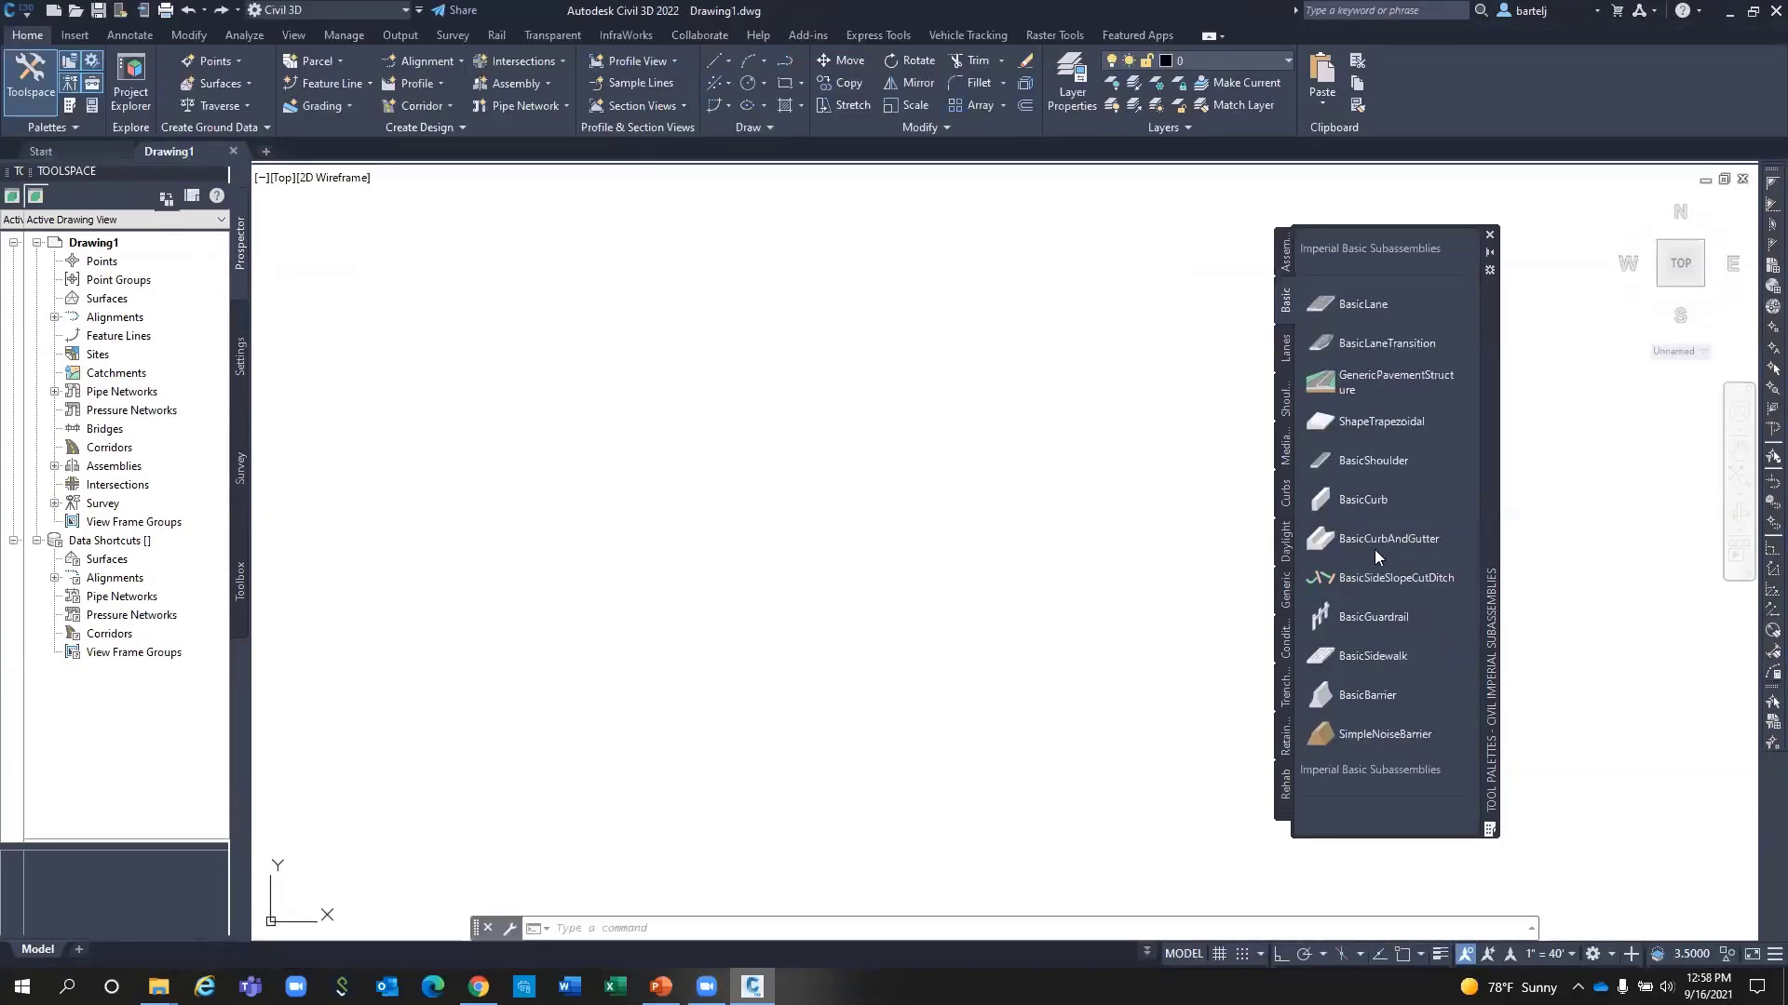
{"action": "right_click", "coordinate": [1488, 443]}
{"action": "left_click", "coordinate": [1534, 935]}
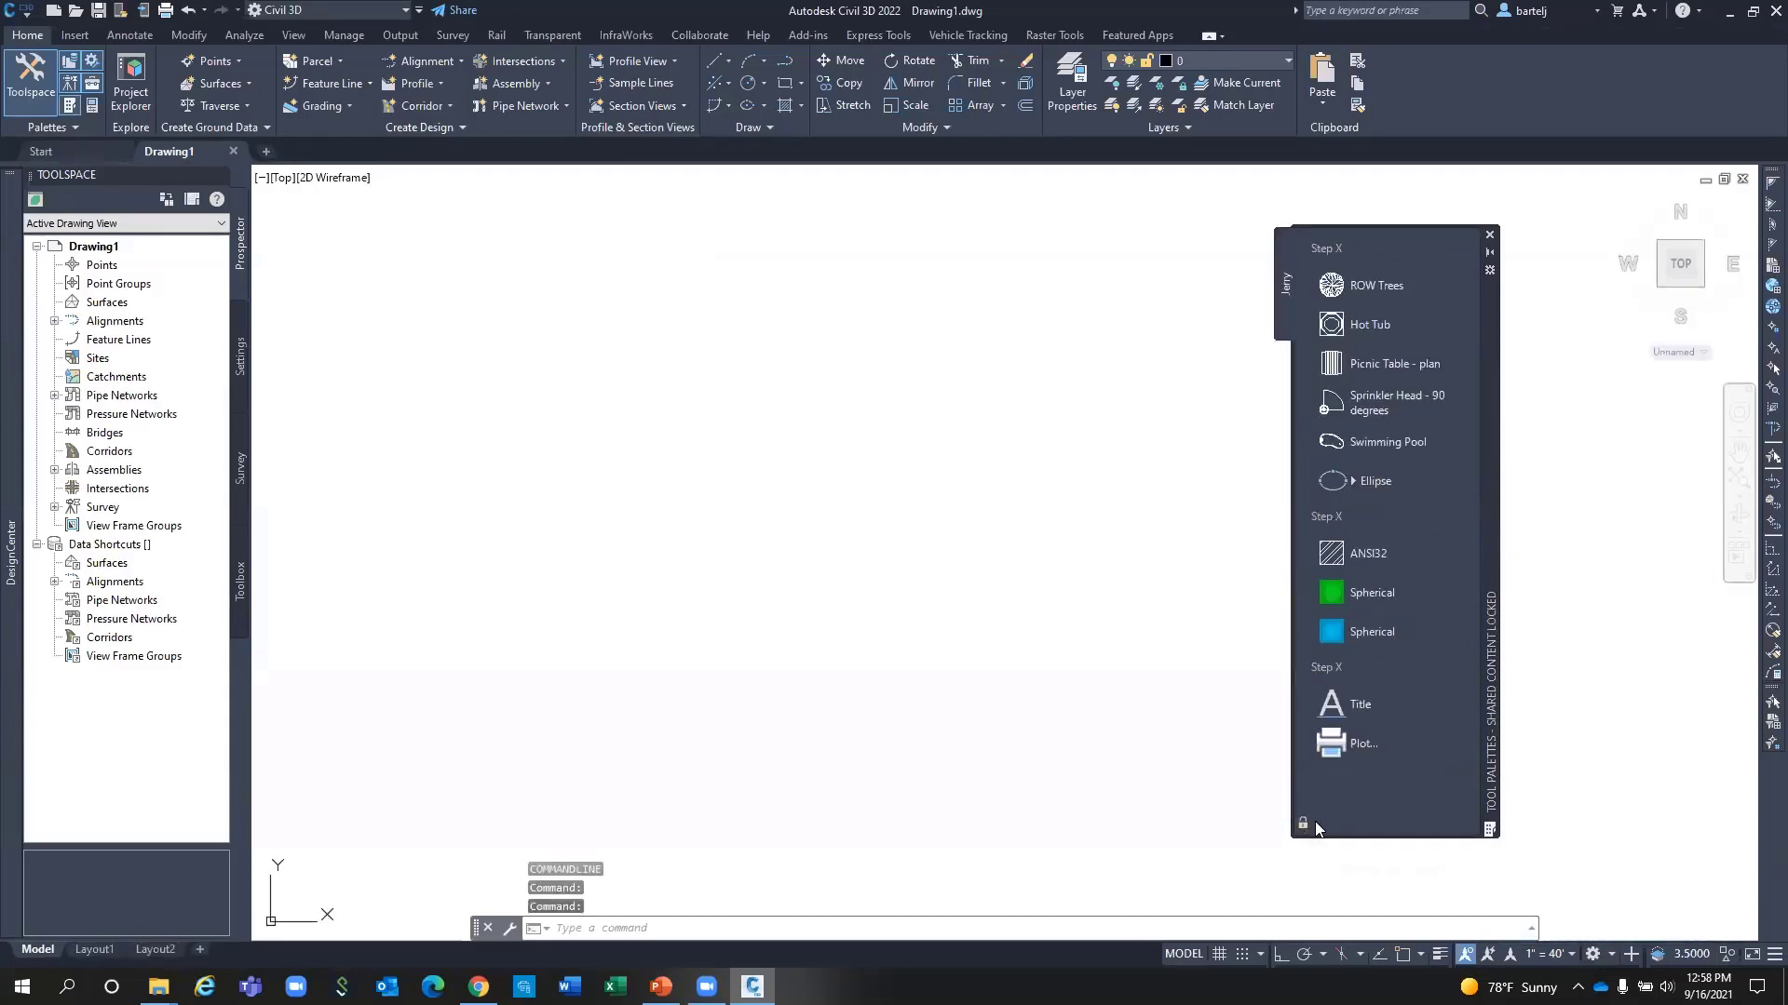
Examine which editing options and tool properties are available for the blue Spherical gradient in the locked palette.
{"action": "right_click", "coordinate": [1373, 594]}
{"action": "right_click", "coordinate": [1349, 637]}
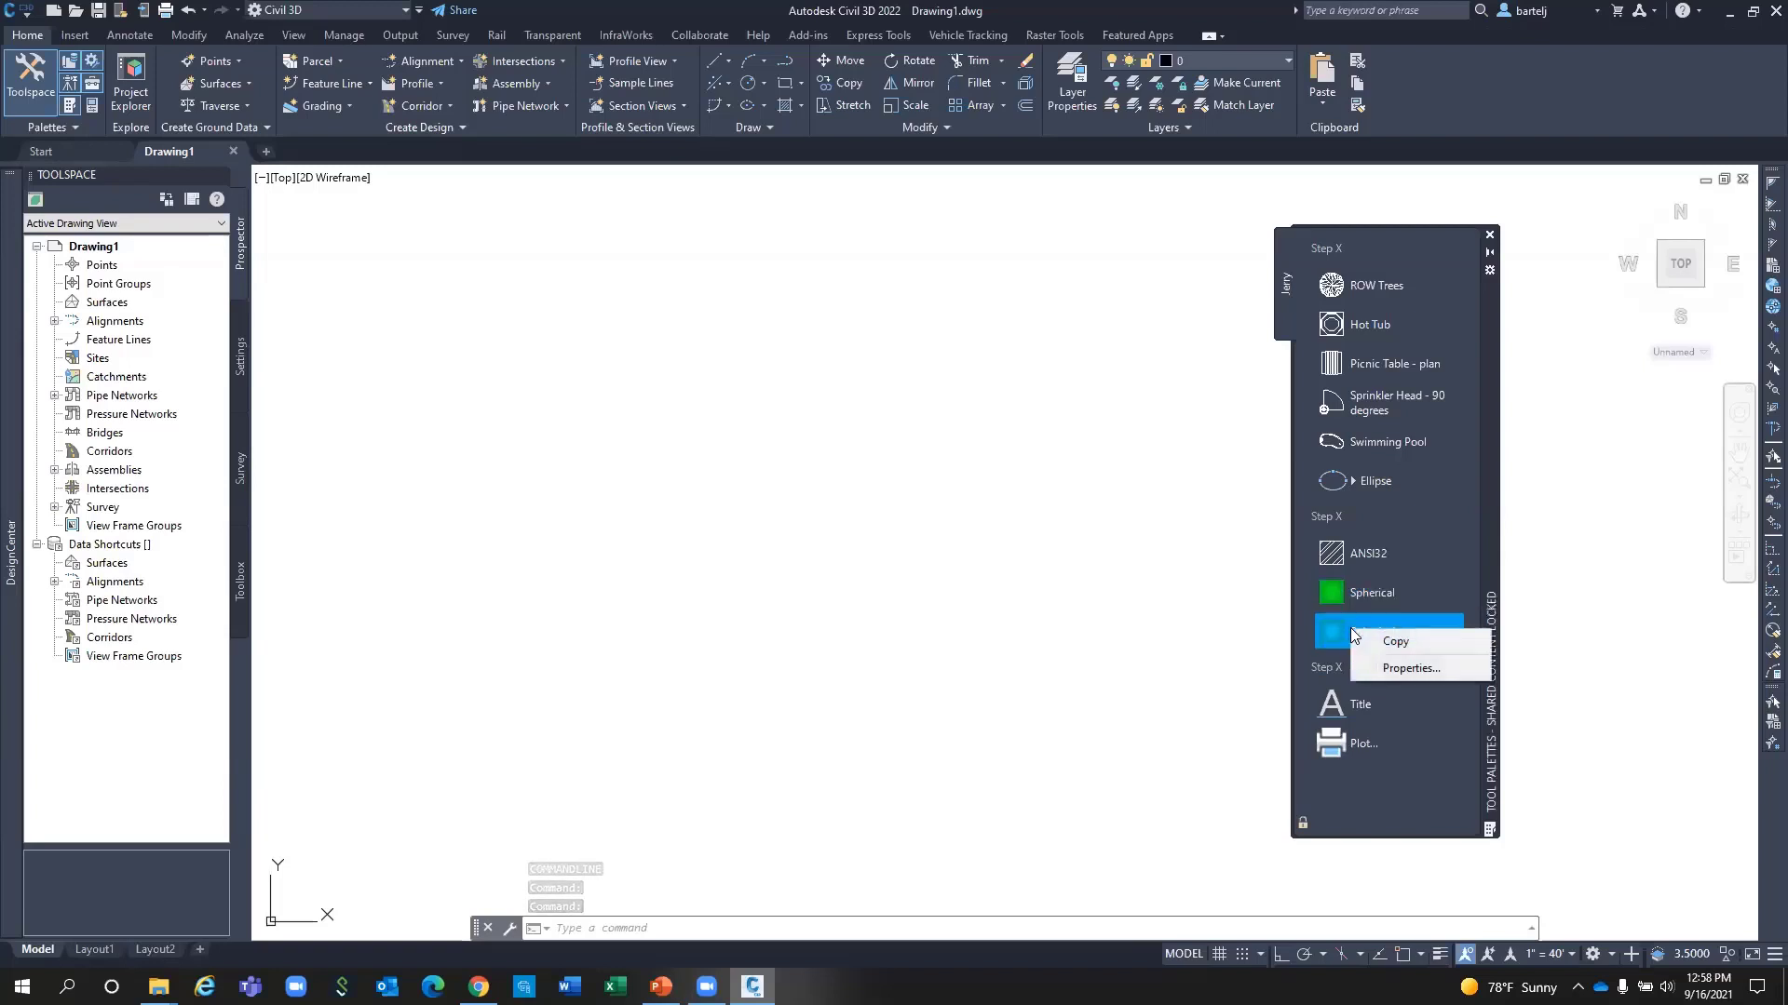
{"action": "left_click", "coordinate": [1389, 668]}
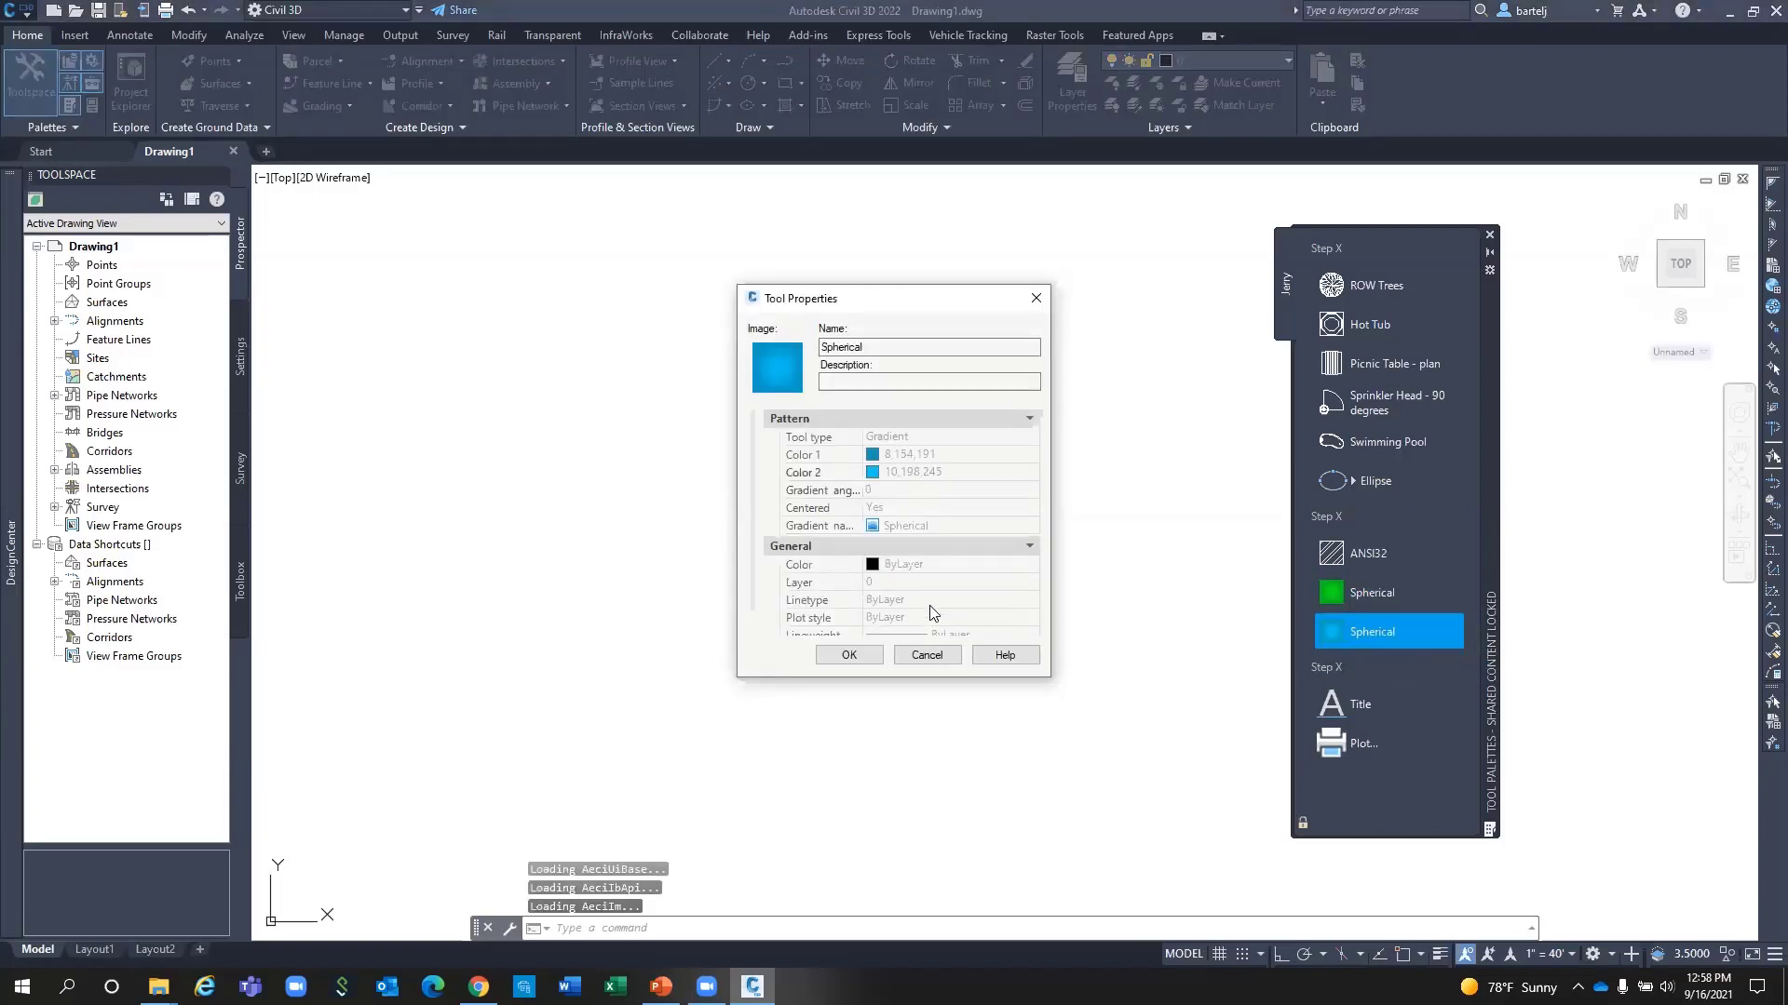
{"action": "left_click", "coordinate": [925, 655]}
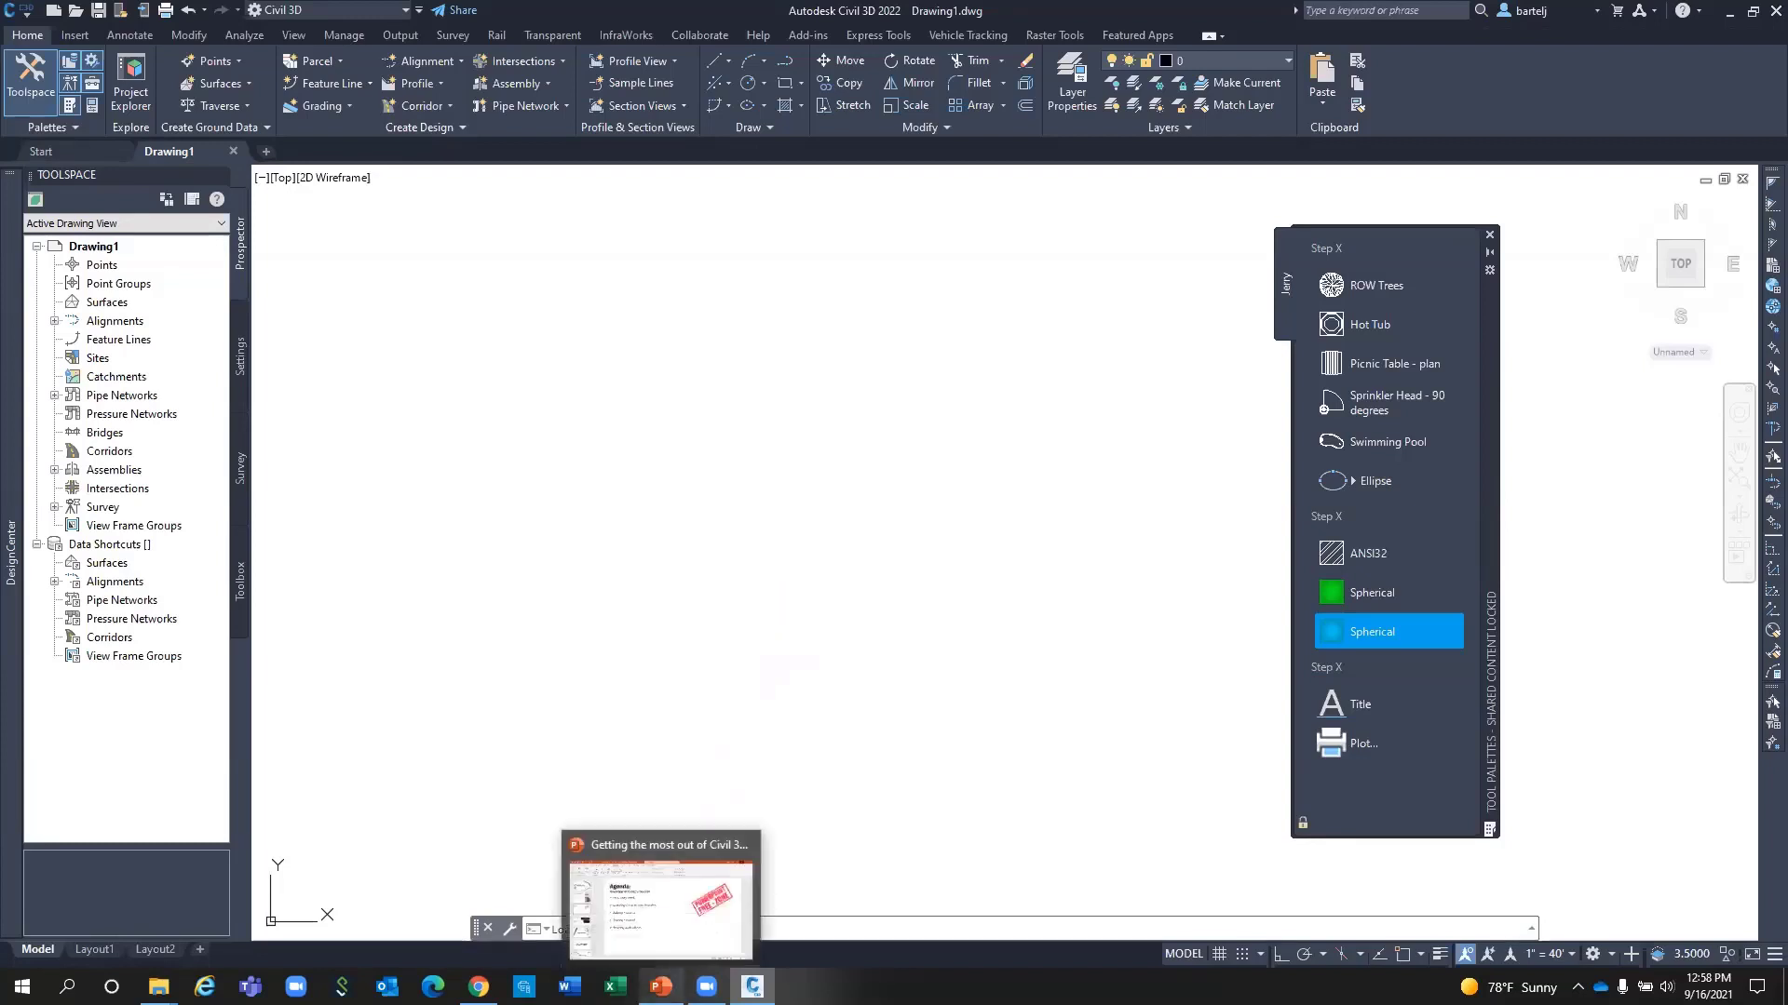
Switch to the PowerPoint presentation, start the slide show from the Agenda slide and advance to the Questions slide.
{"action": "left_click", "coordinate": [661, 987]}
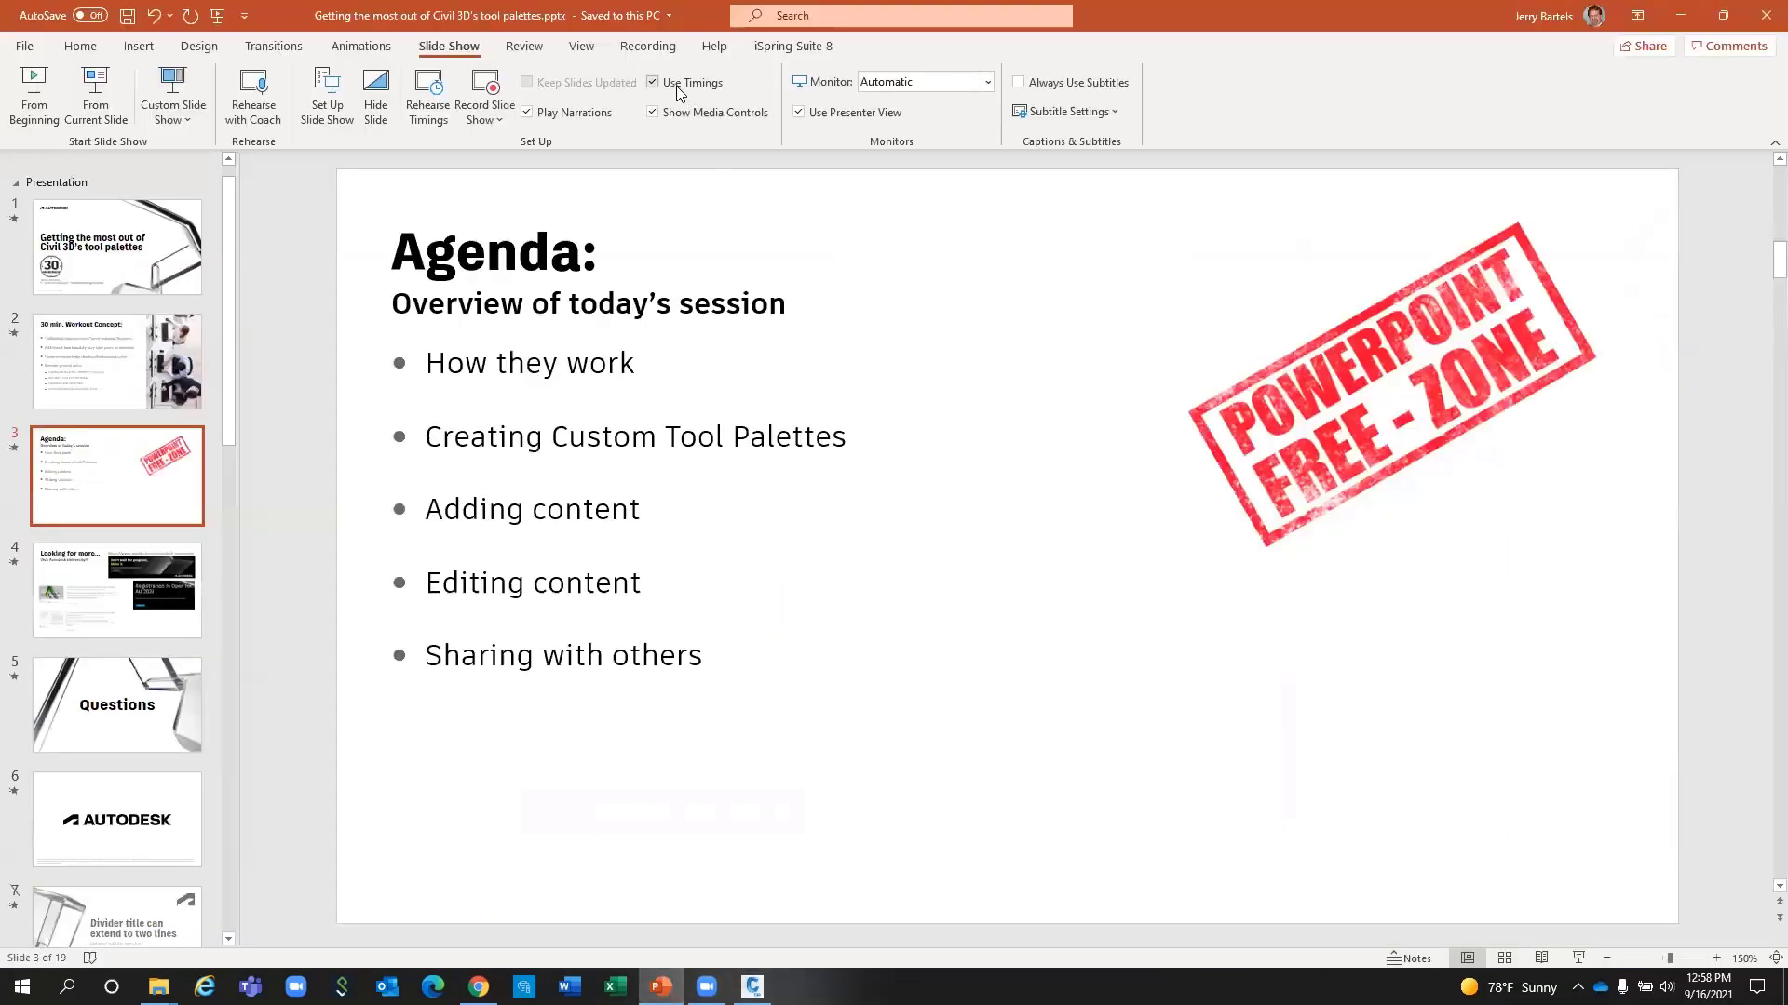
{"action": "left_click", "coordinate": [96, 90]}
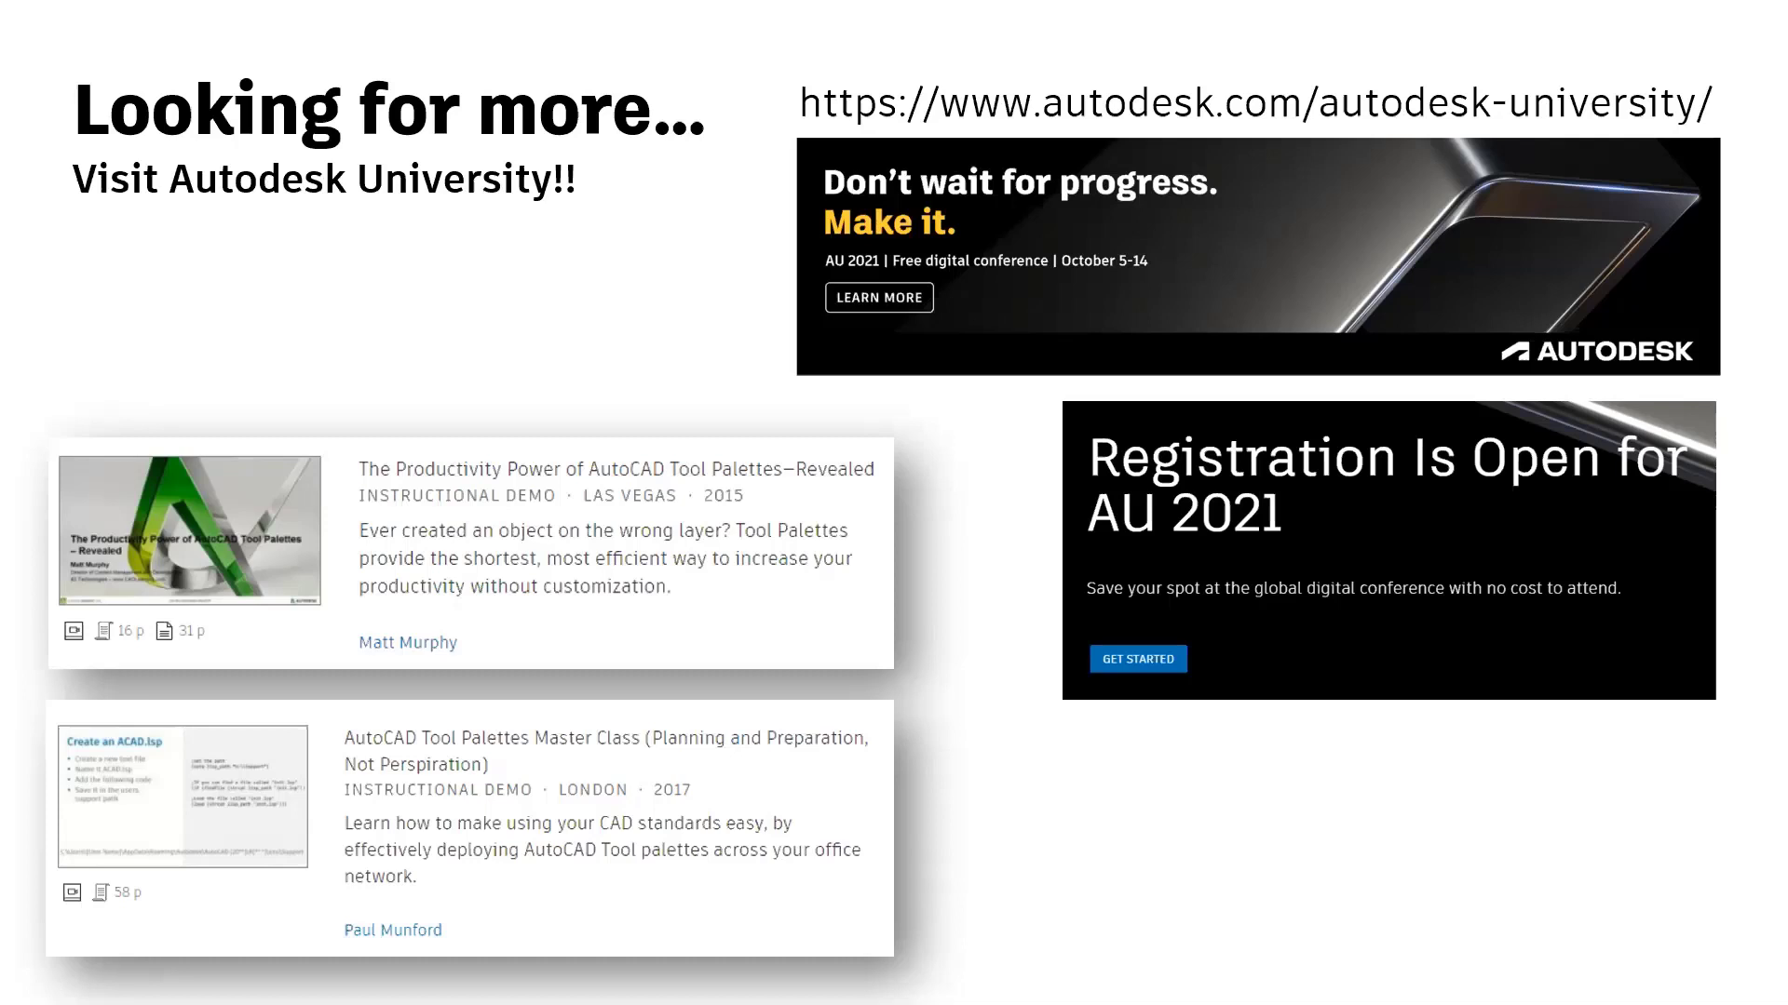
{"action": "left_click", "coordinate": [1085, 793]}
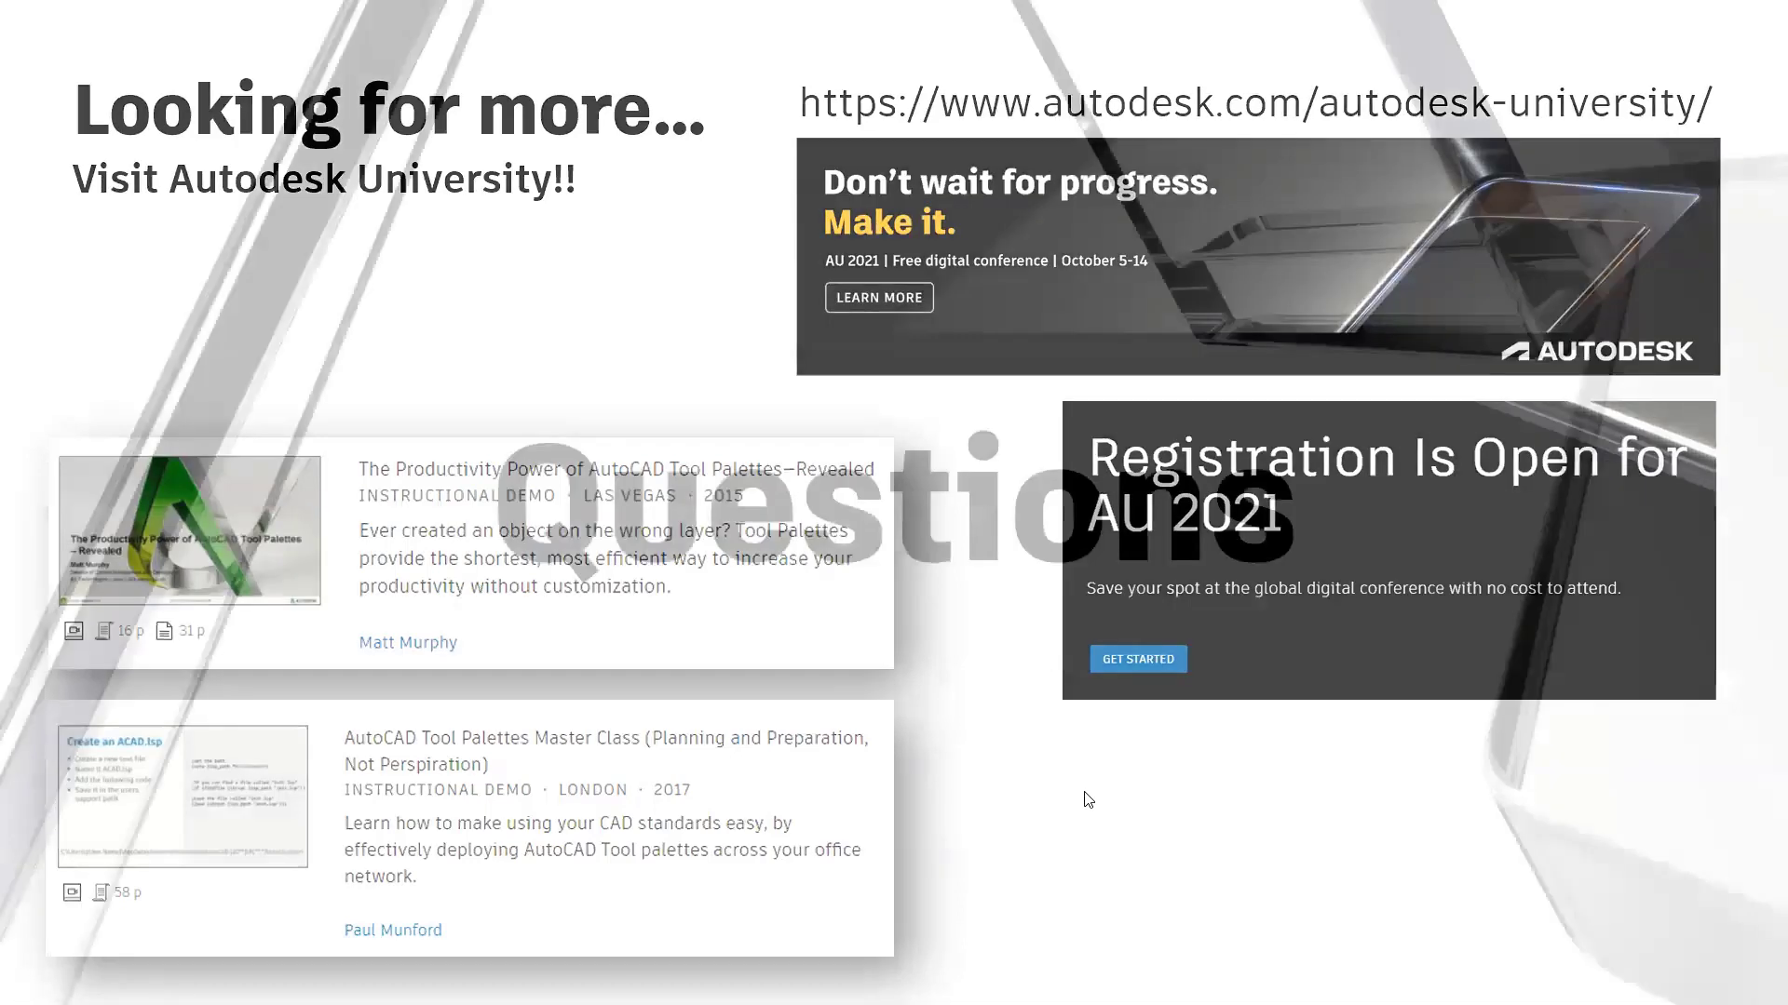